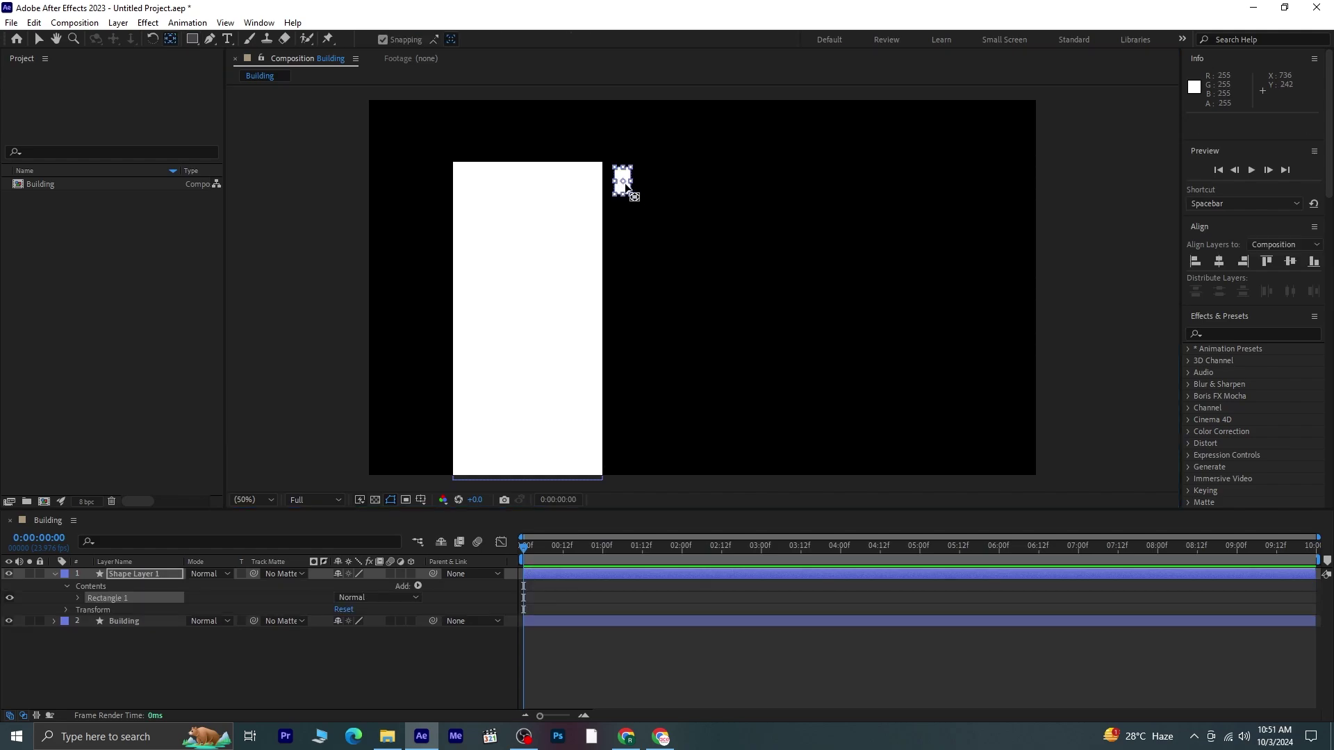
- Duplicate the small white rectangle and place the copy just to its right with a narrow gap
scroll(628, 182, "up", 2)
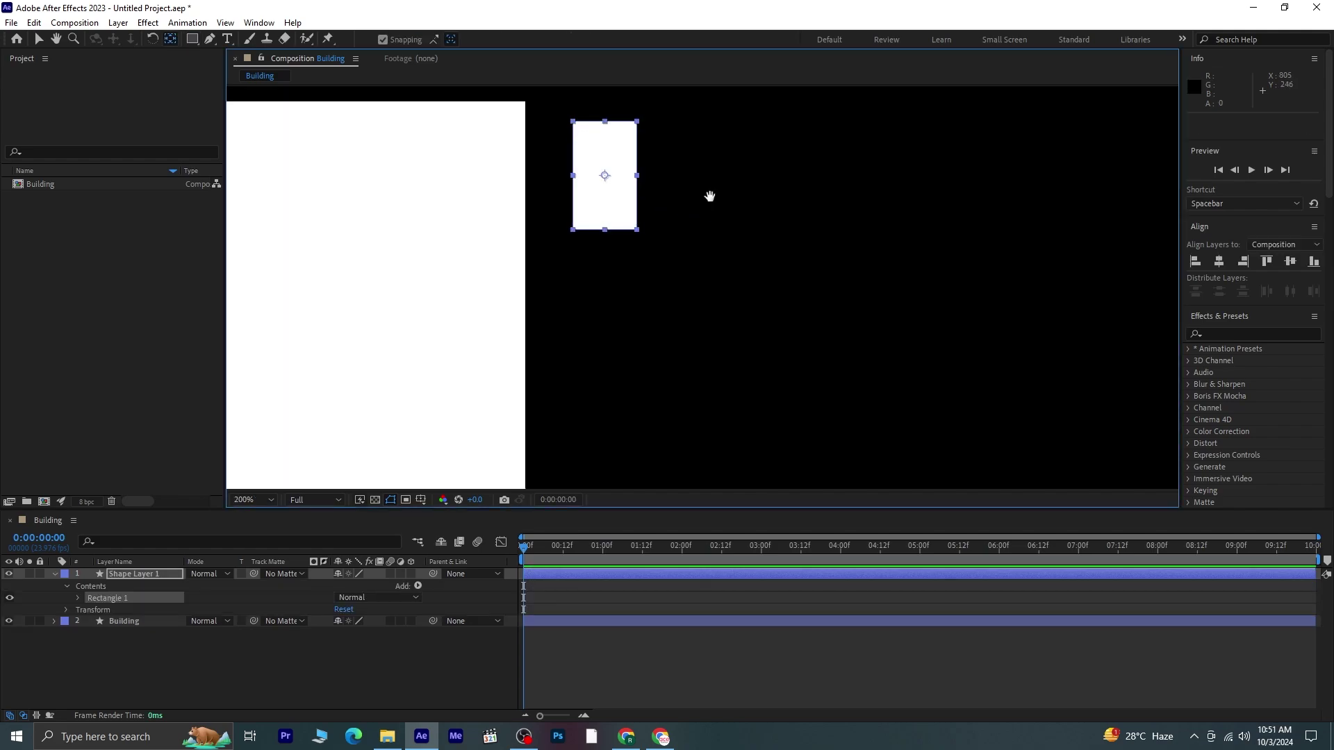
left_click_drag(708, 196, 590, 252)
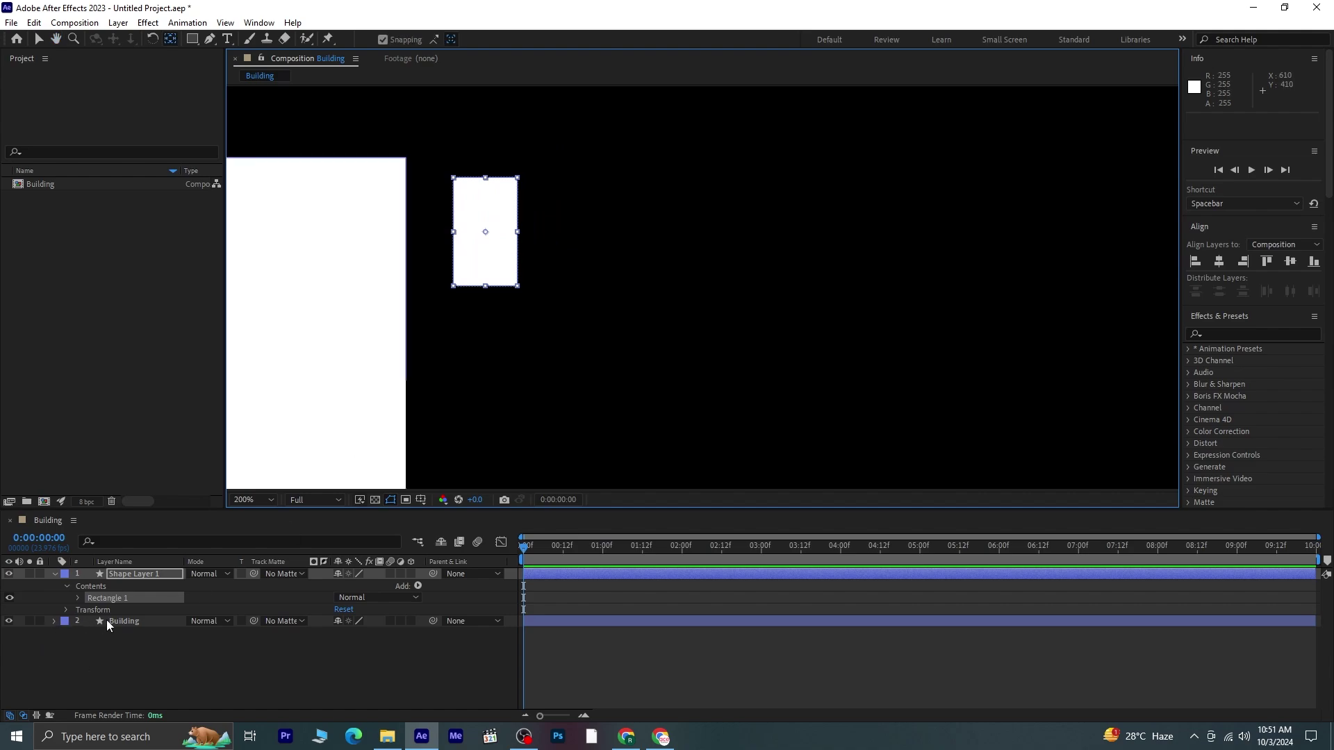
key("ctrl+d")
key("v")
left_click_drag(484, 250, 550, 249)
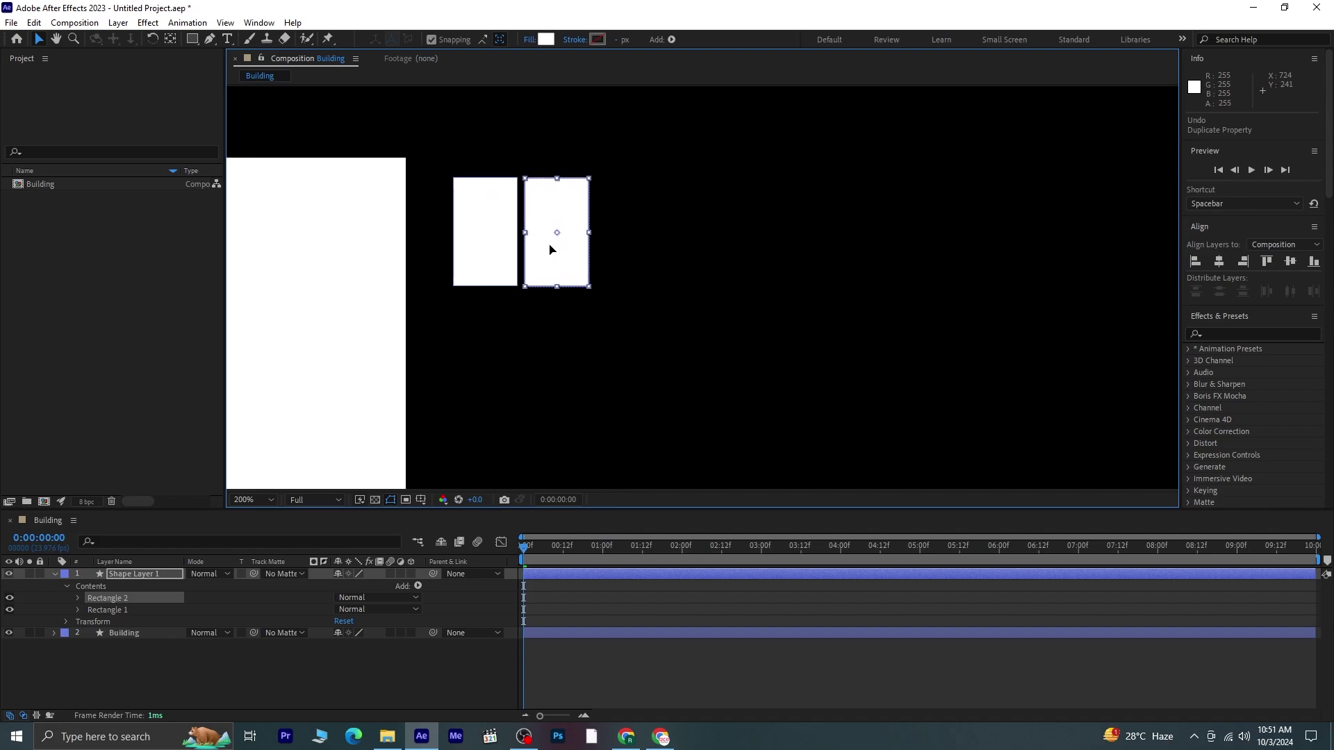
- Duplicate both small rectangles and nudge the copies down below the originals, leaving a narrow gap to form a four-pane window
left_click(132, 613, "shift")
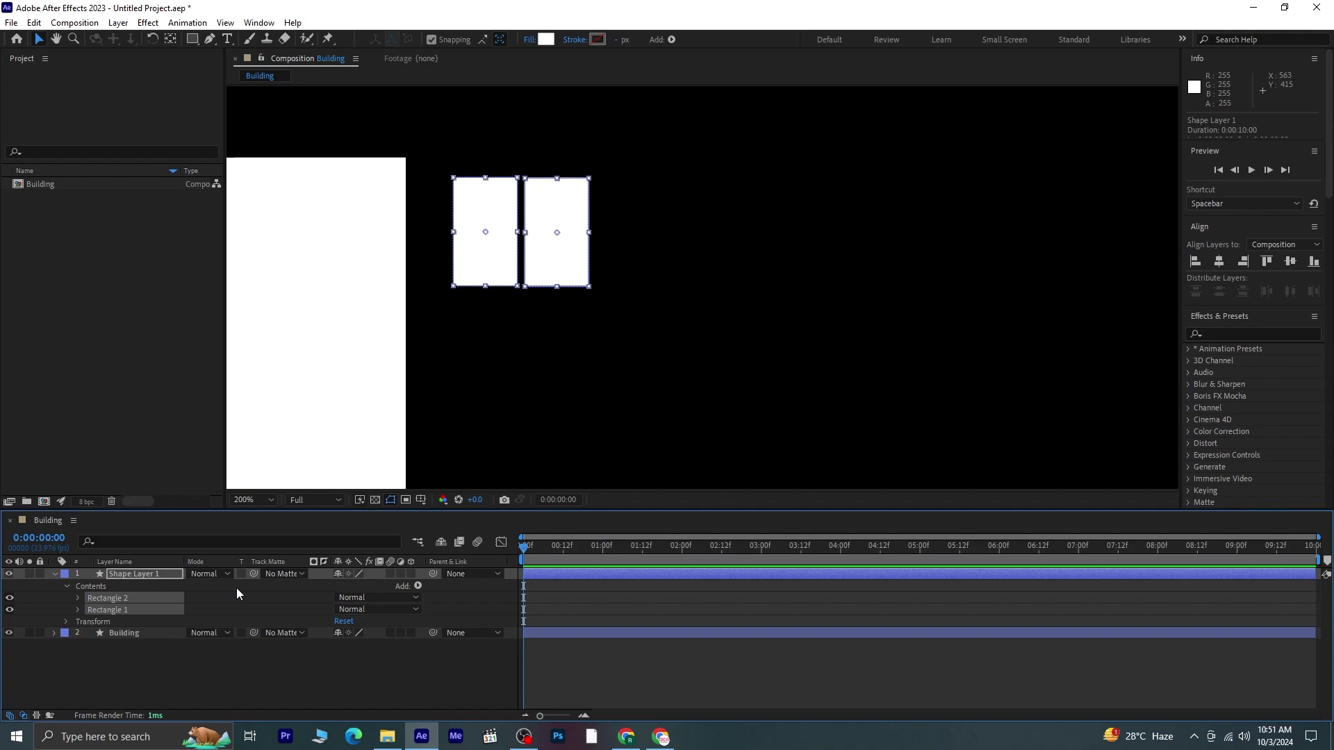
key("ctrl+d")
key("Down")
key("Down")
key("Down")
key("Down")
key("Down")
key("Down")
key("Down")
key("Down")
key("Down")
key("Down")
key("Down")
key("Down")
key("Down")
key("Down")
key("Down")
key("Down")
key("Down")
key("Down")
key("Down")
key("Down")
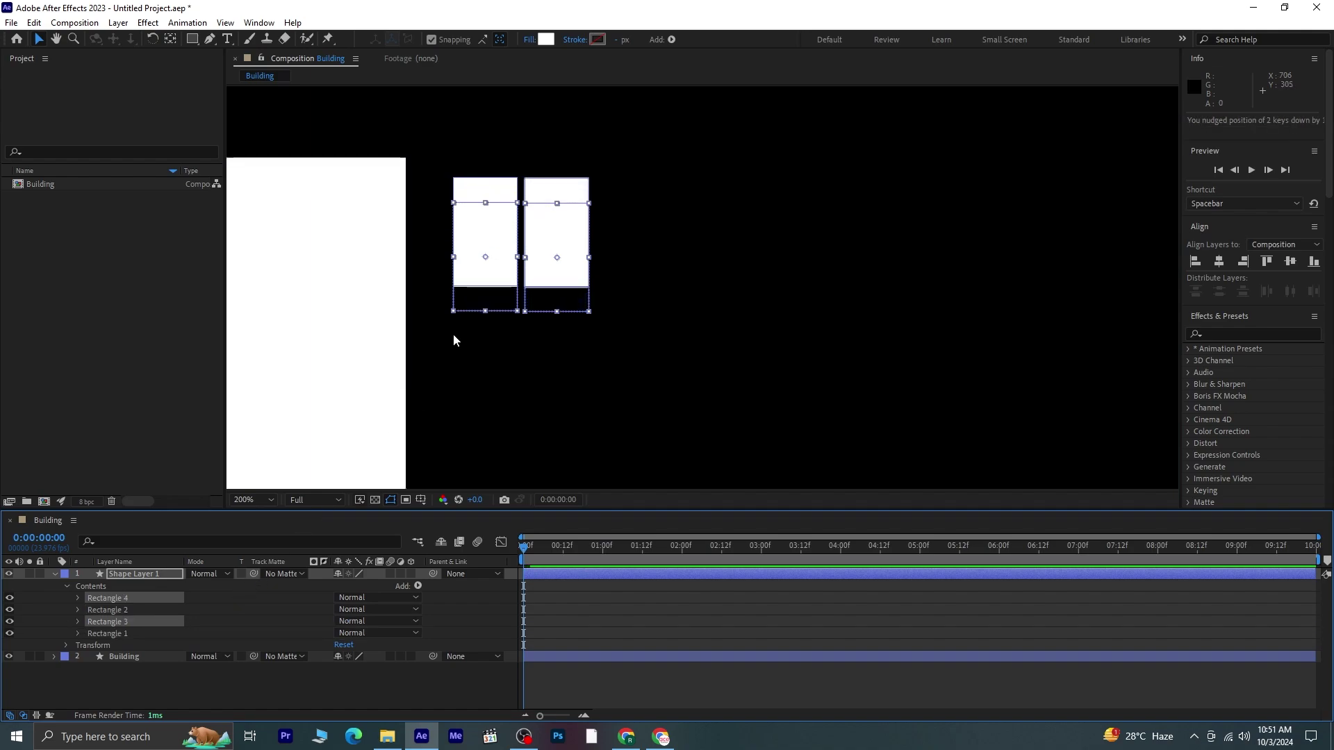
key("Down")
key("Down")
key("Down")
key("Down")
key("Down")
key("Down")
key("Down")
key("Down")
key("Down")
key("Down")
key("Down")
key("Down")
key("Down")
key("Down")
key("Down")
key("Down")
key("Down")
key("Down")
key("Down")
key("Down")
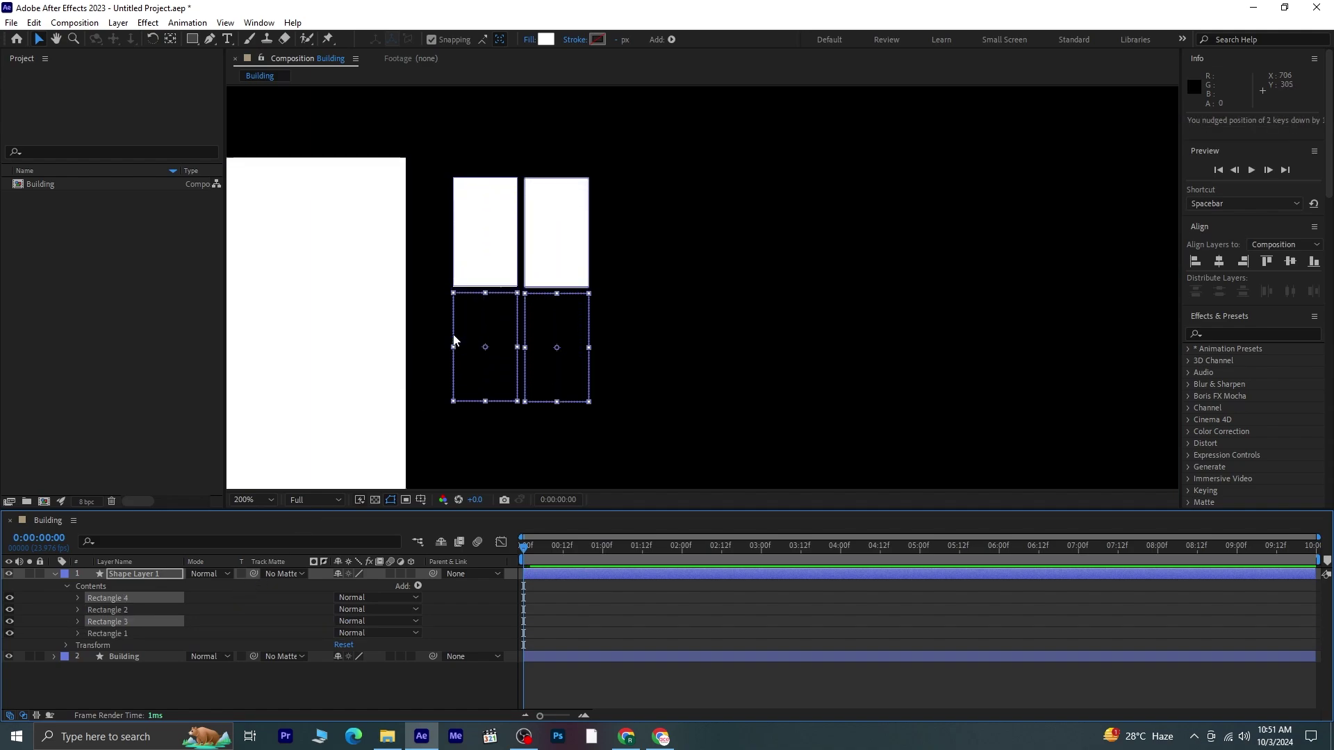
key("Up")
key("Up")
key("Up")
key("Up")
key("Up")
key("Up")
key("Down")
key("Down")
key("Down")
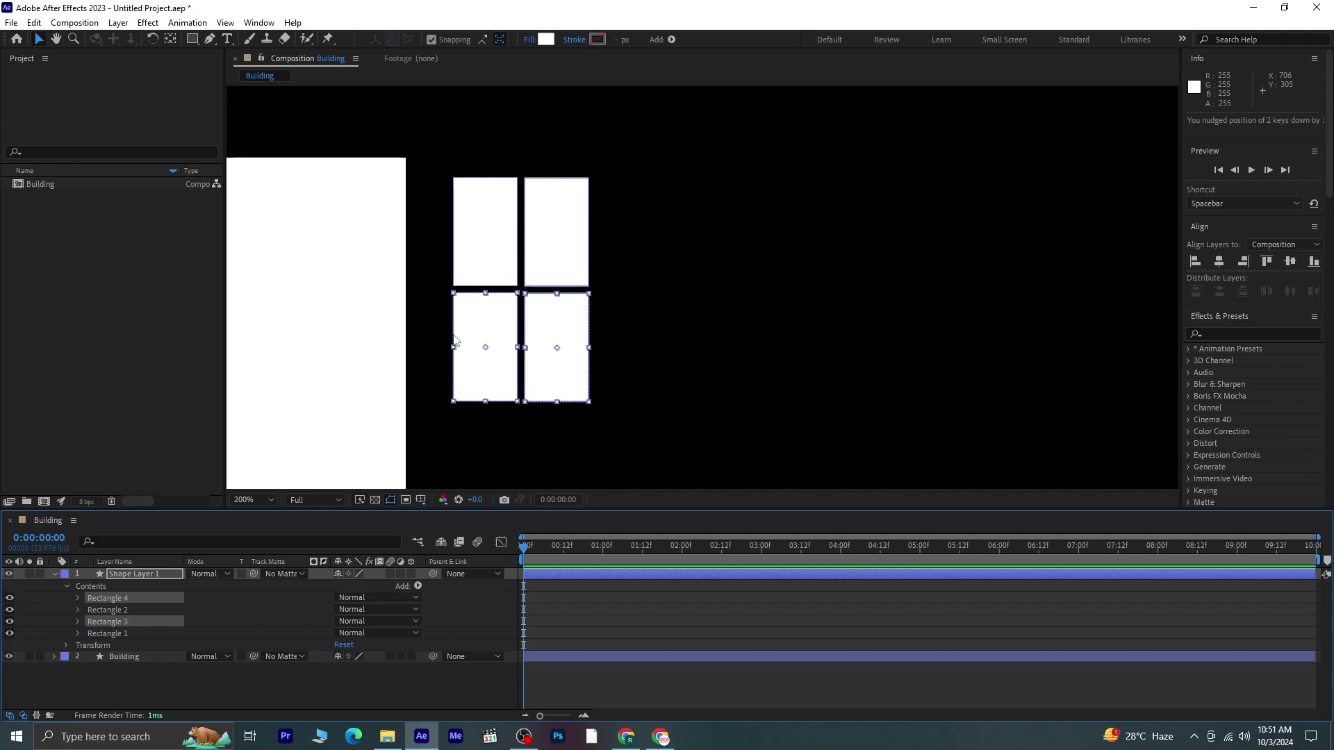
left_click(178, 673)
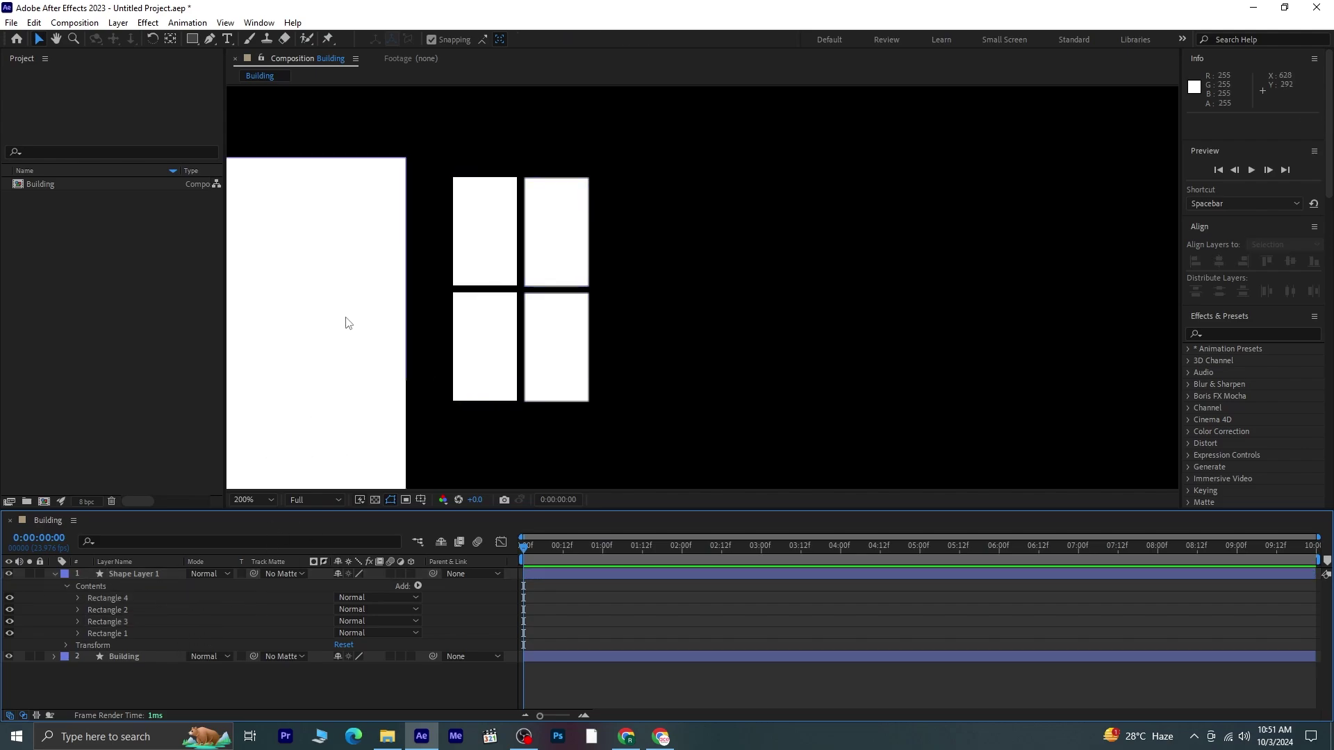
- Fill the Building layer's shape with dark navy 13243A
left_click_drag(346, 318, 641, 290)
scroll(640, 291, "down", 1)
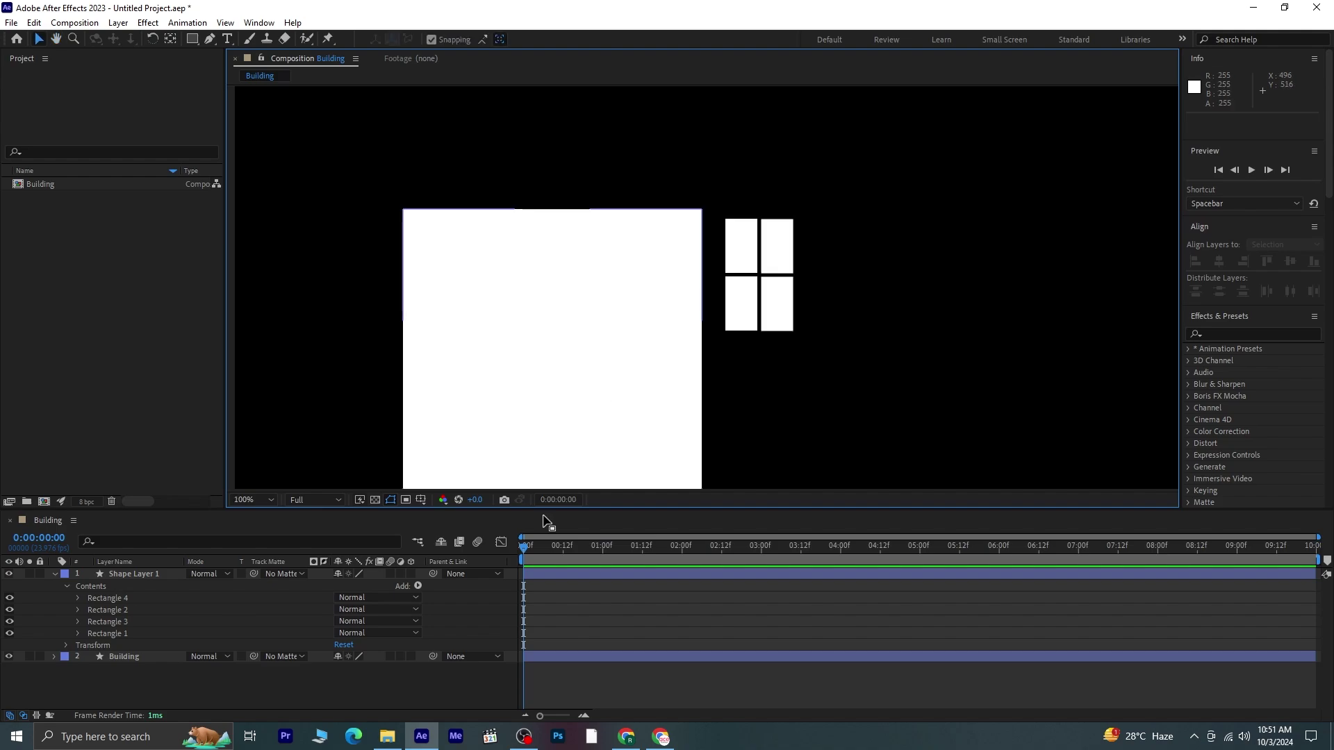
left_click(134, 657)
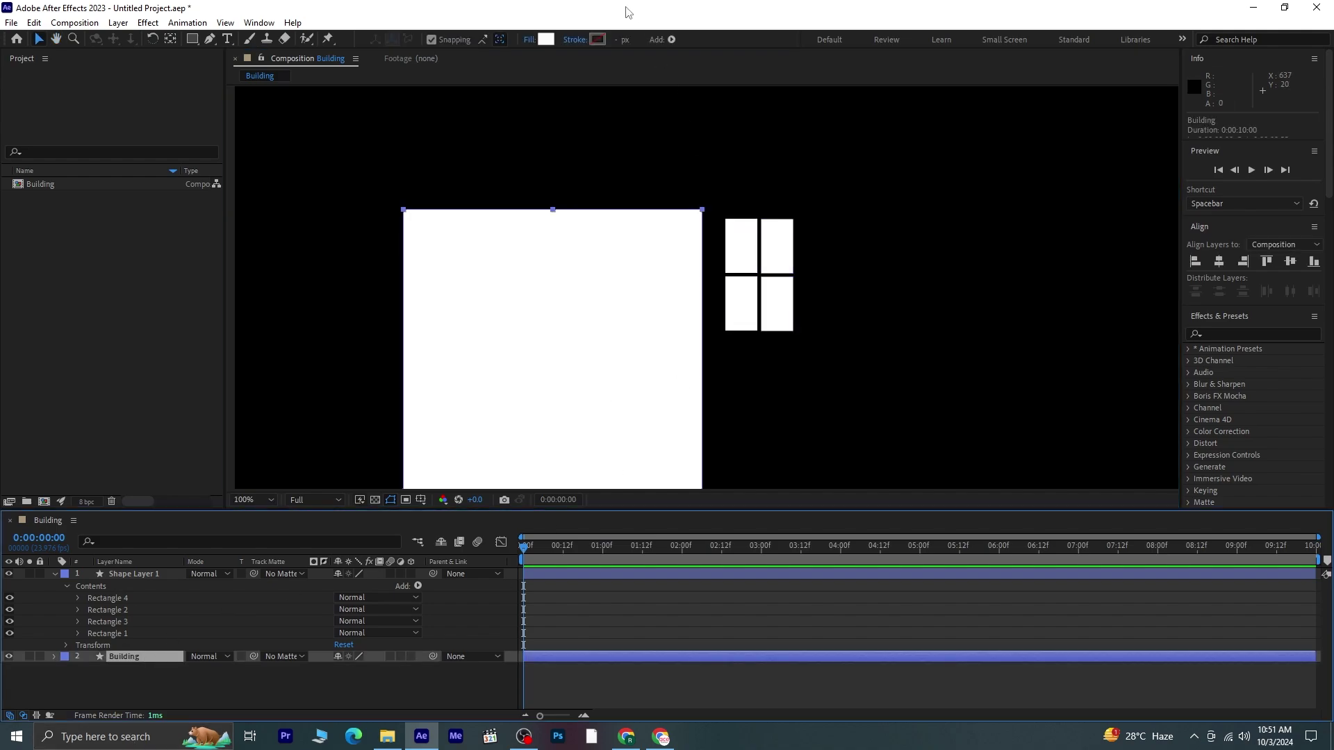
left_click(547, 41)
left_click(696, 374)
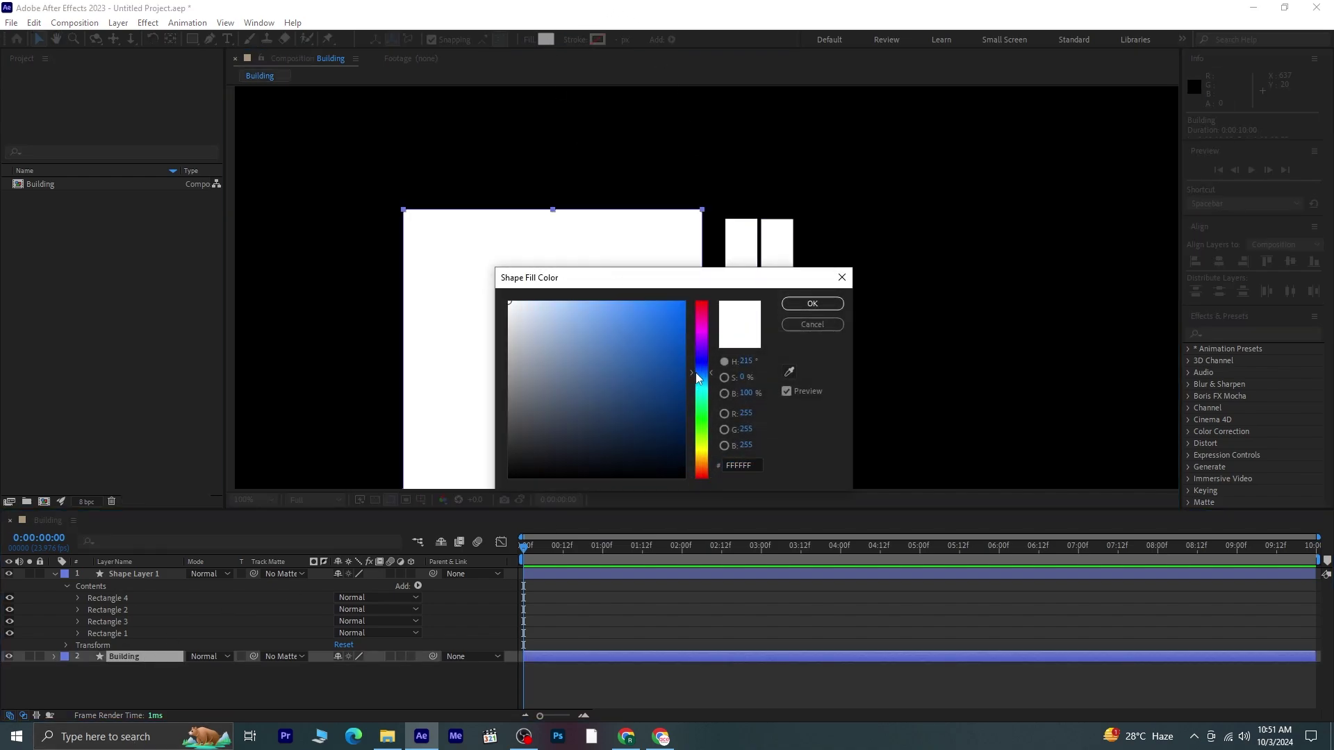
left_click_drag(642, 446, 625, 438)
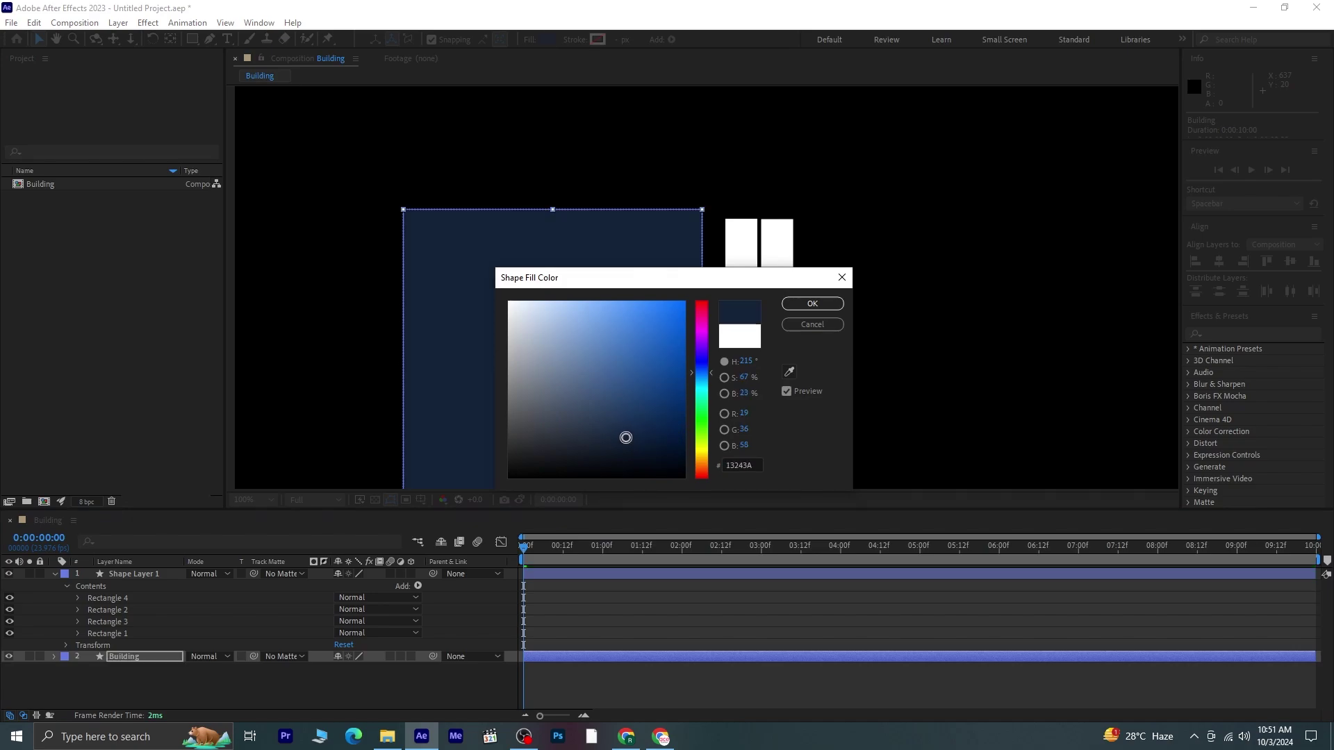
left_click(805, 304)
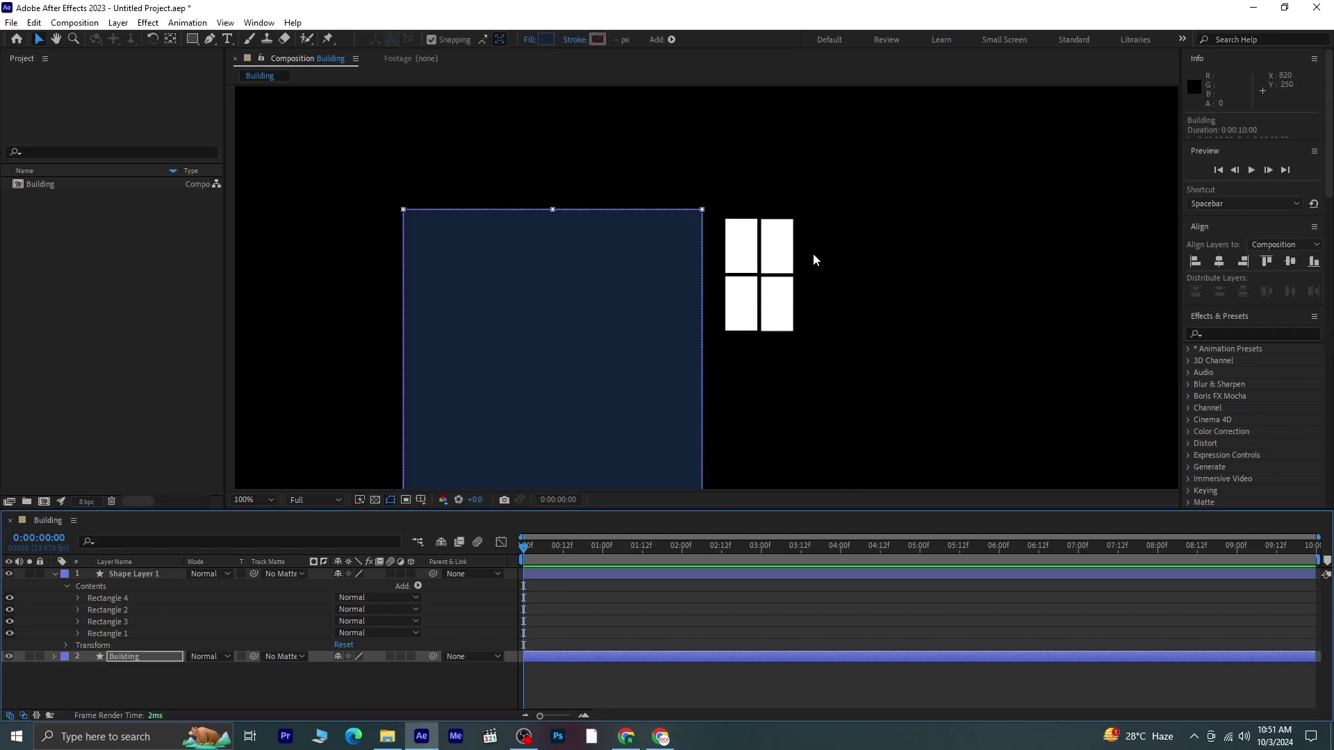
- Center the anchor point of the window's Shape Layer 1 and fill its four panes with muted blue 4F618F
left_click(110, 573)
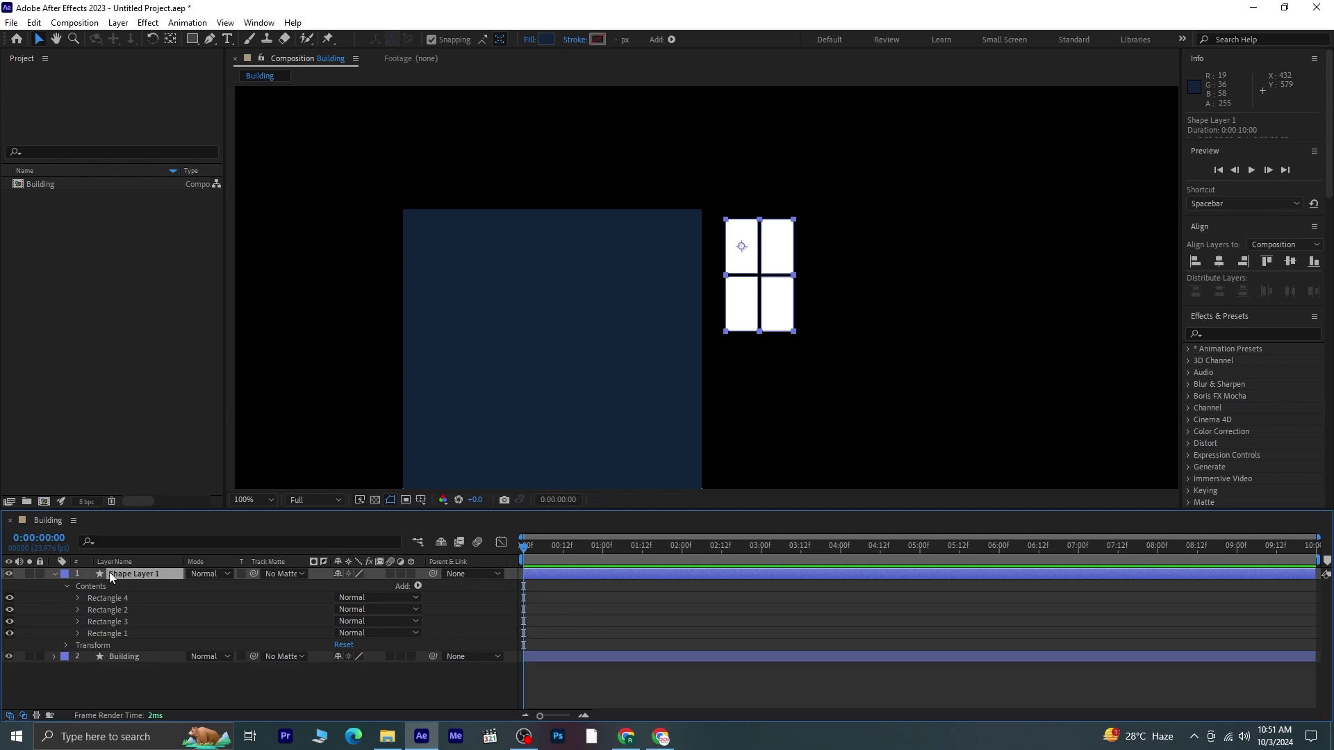
key("ctrl+alt+Home")
left_click(546, 40)
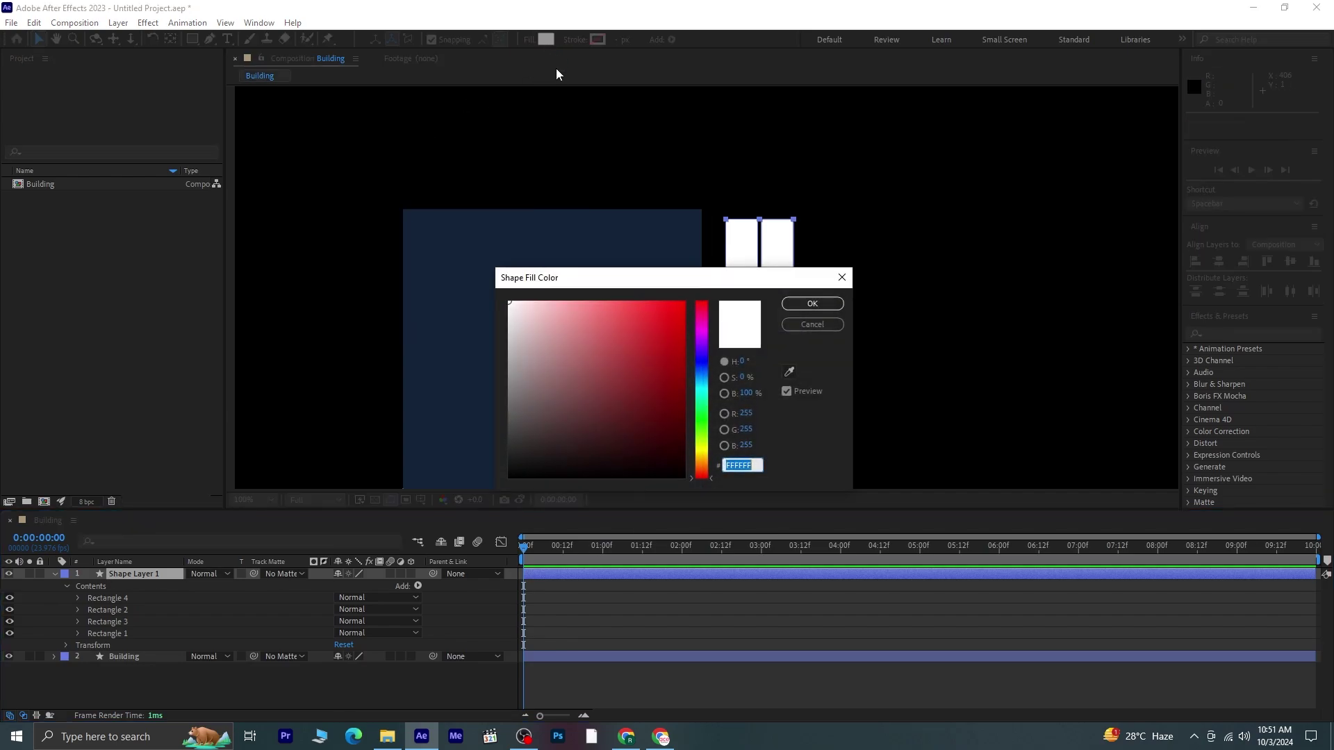
left_click(701, 380)
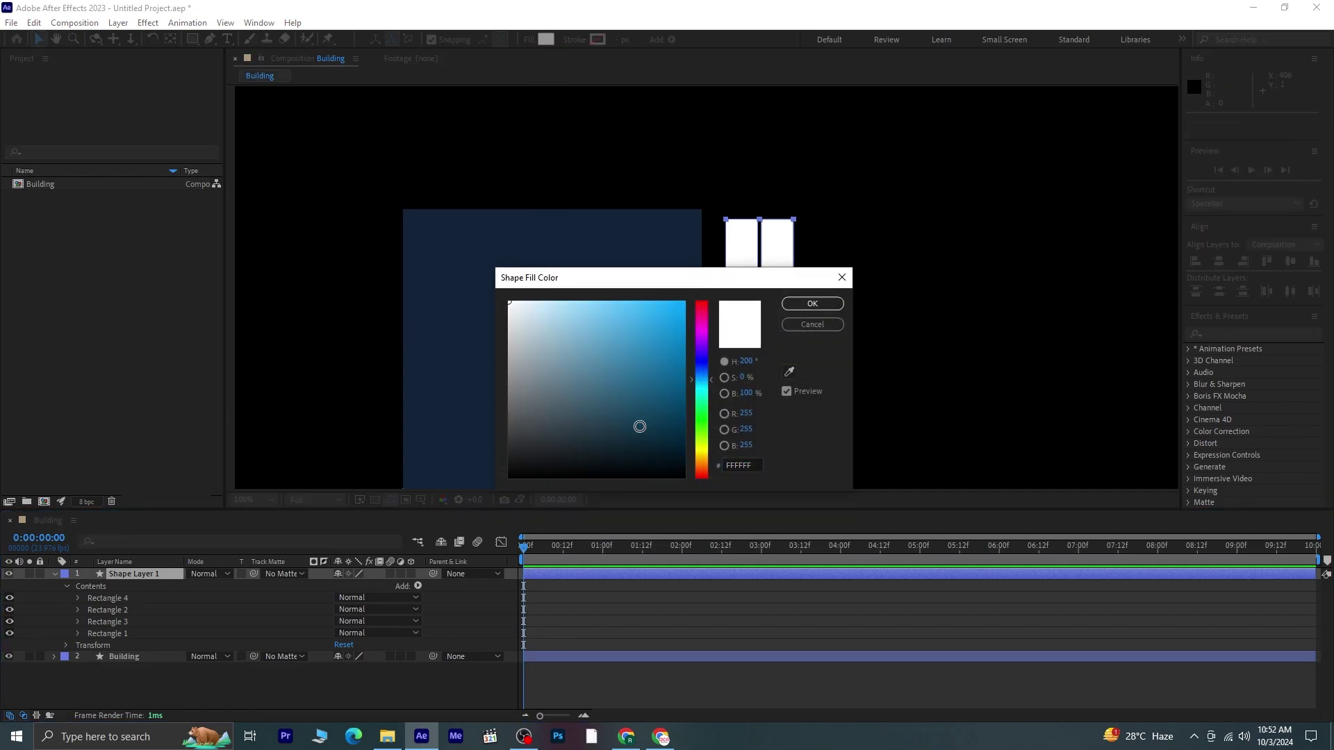
left_click_drag(692, 379, 692, 368)
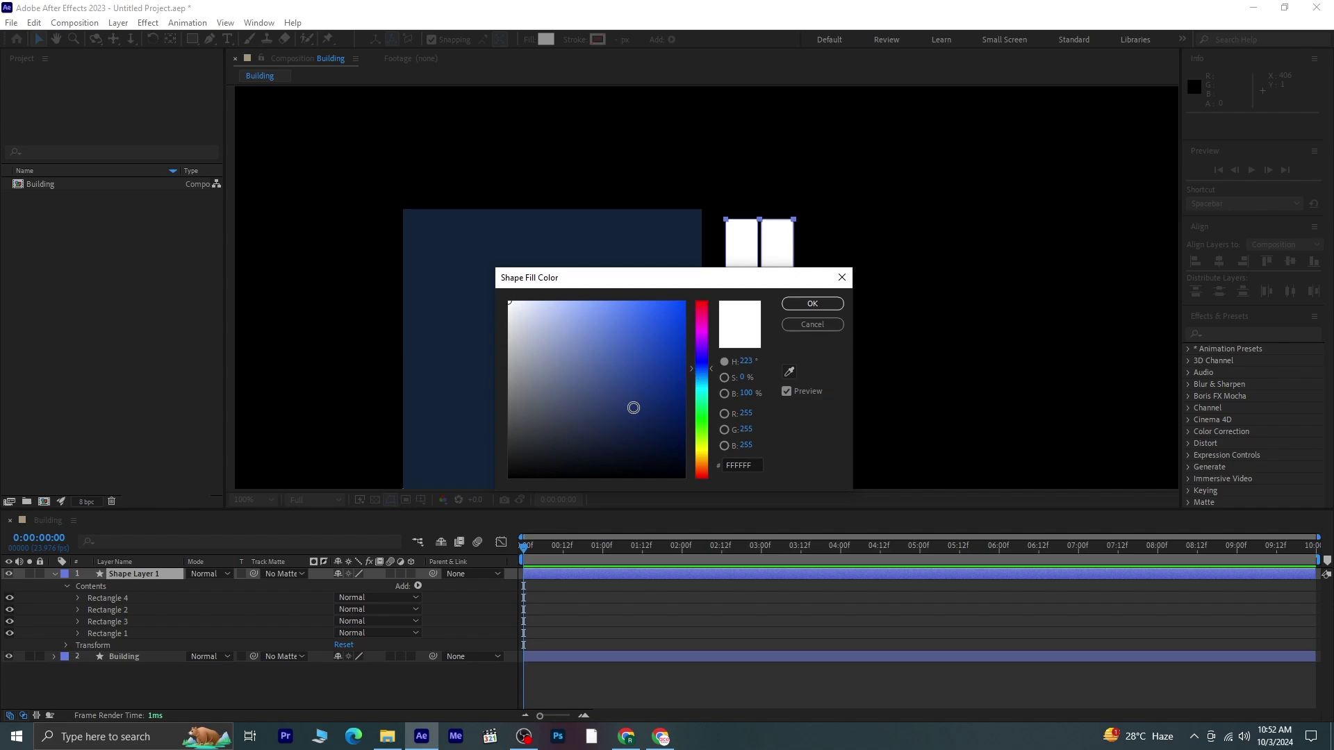
left_click(598, 410)
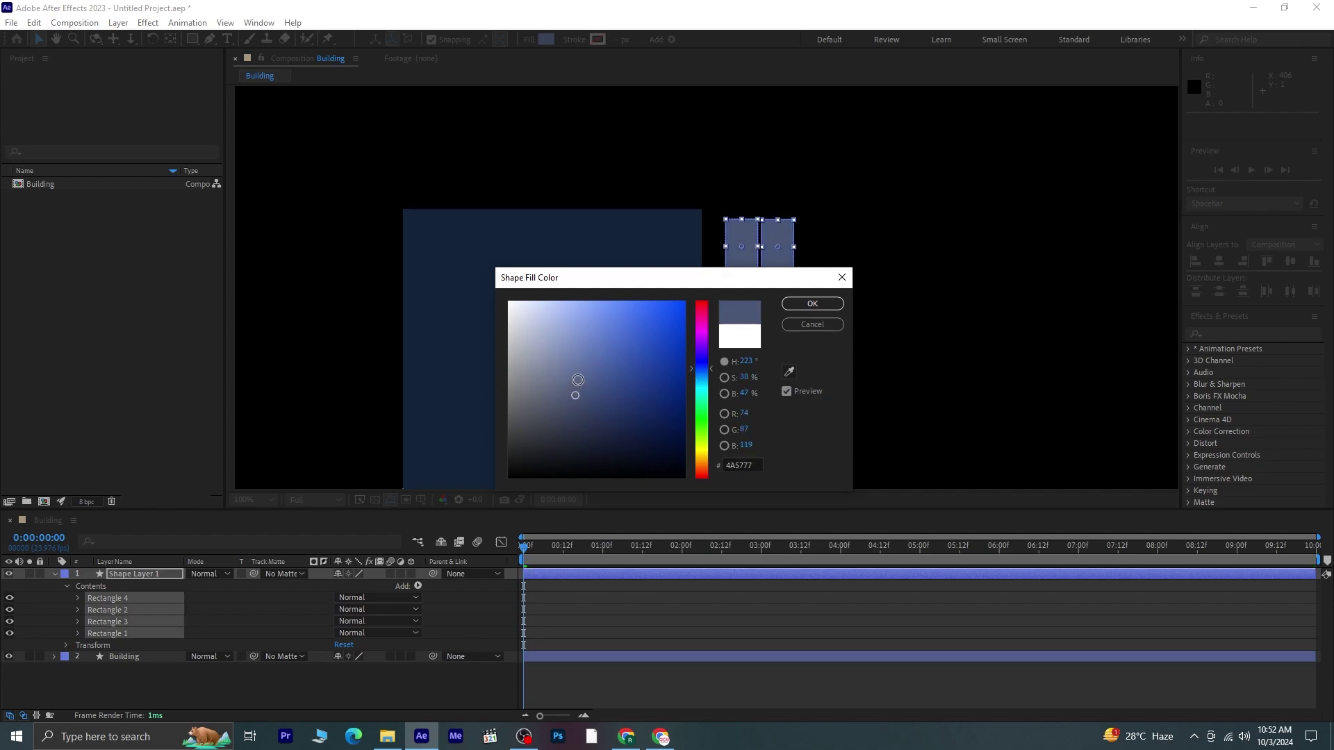
left_click(588, 378)
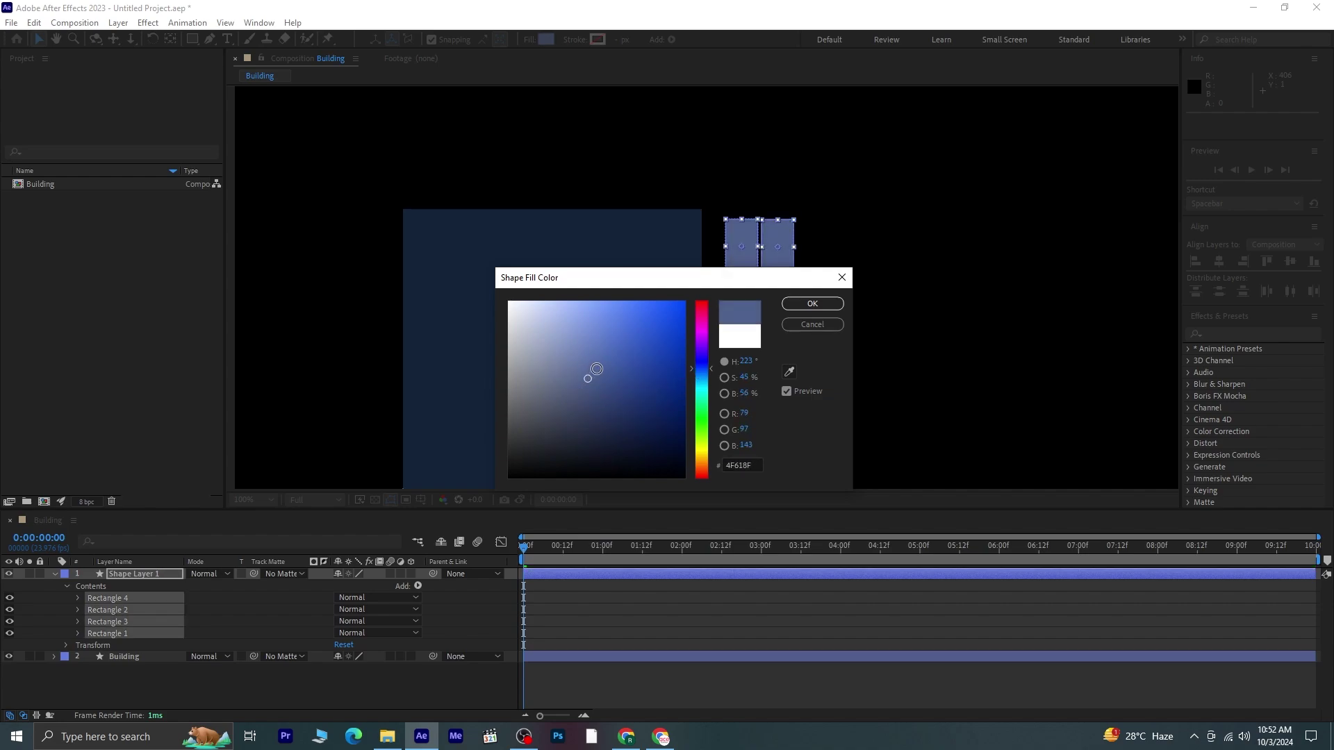
left_click(812, 304)
- Move the four window panes onto the upper-left part of the building and deselect them
left_click_drag(781, 307, 478, 345)
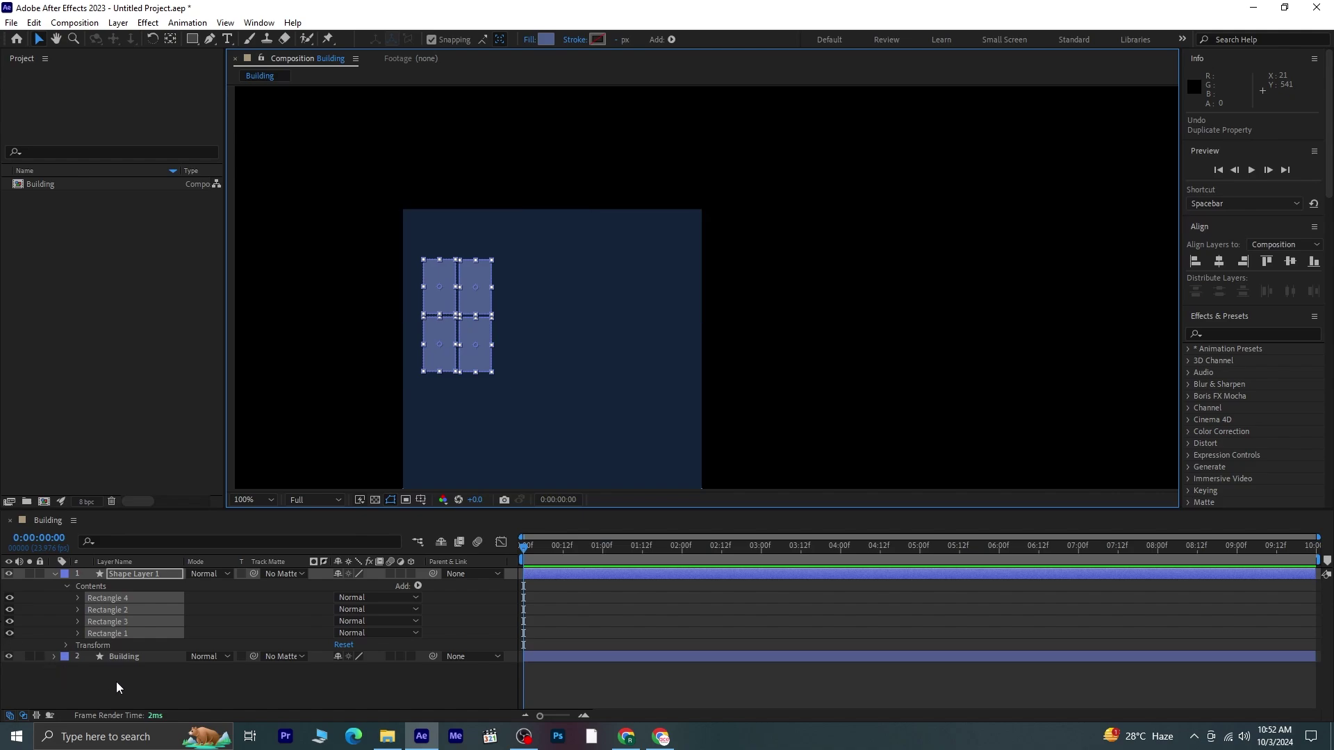
left_click(117, 688)
- Duplicate Shape Layer 1, center the copy's anchor point and shift the copy right to position 462.8, 330.8
left_click(143, 574)
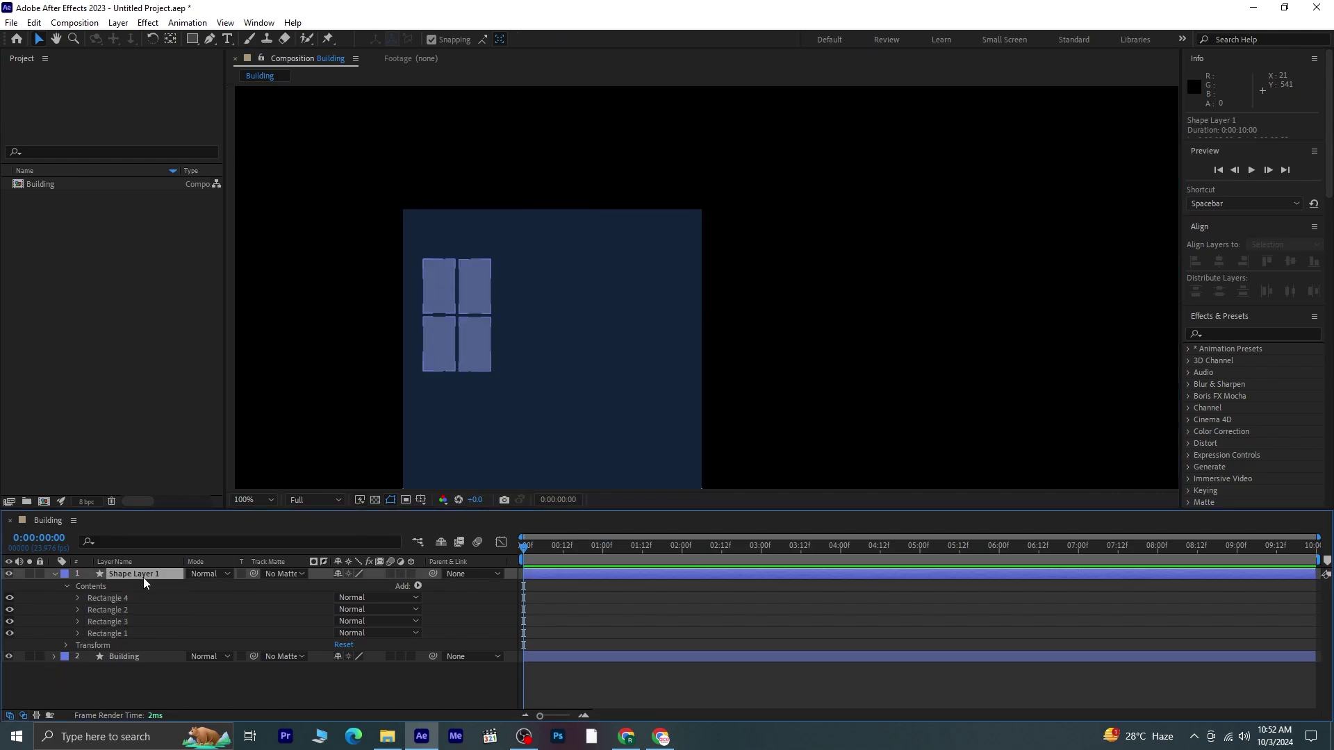
key("ctrl+d")
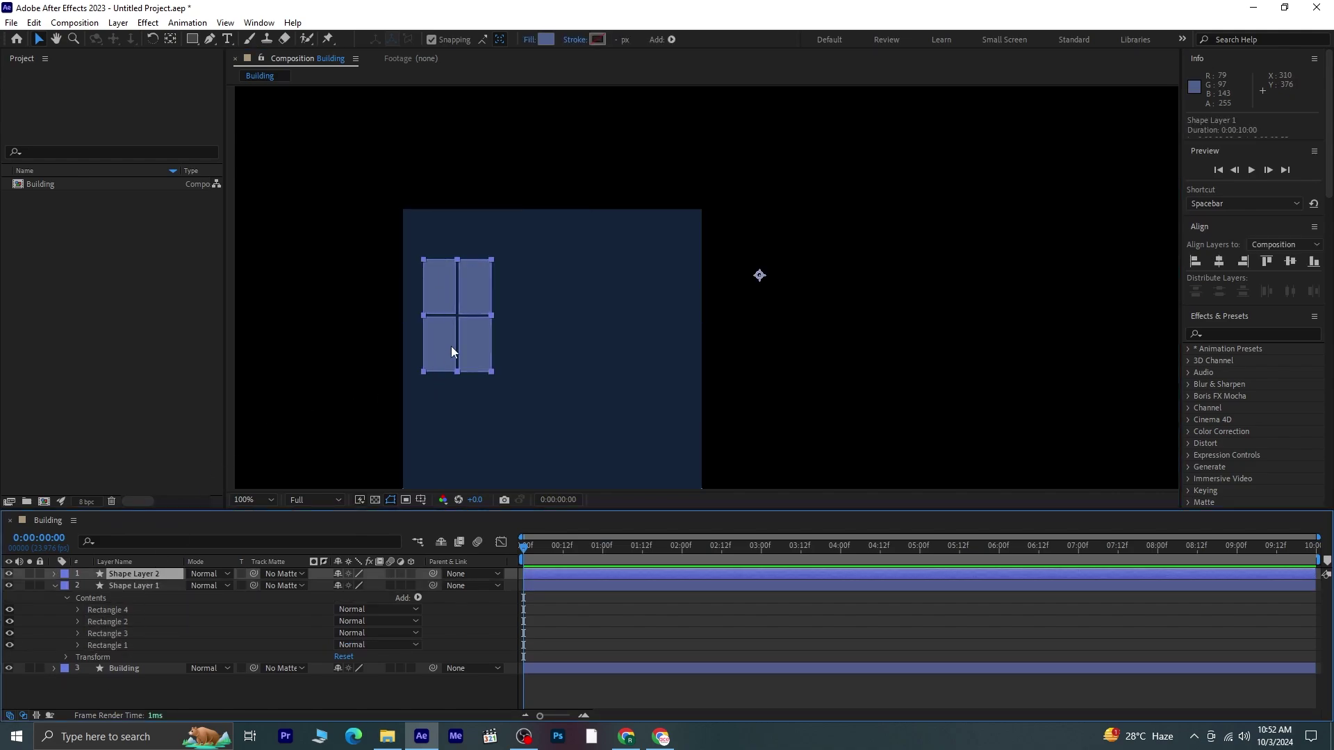
left_click(169, 40)
key("Right")
key("Right")
key("Right")
key("Right")
key("Right")
key("Right")
key("Right")
key("Right")
key("Right")
key("Right")
key("Right")
key("Right")
key("Right")
key("Right")
key("Right")
key("Right")
key("Right")
key("Right")
key("Right")
key("Right")
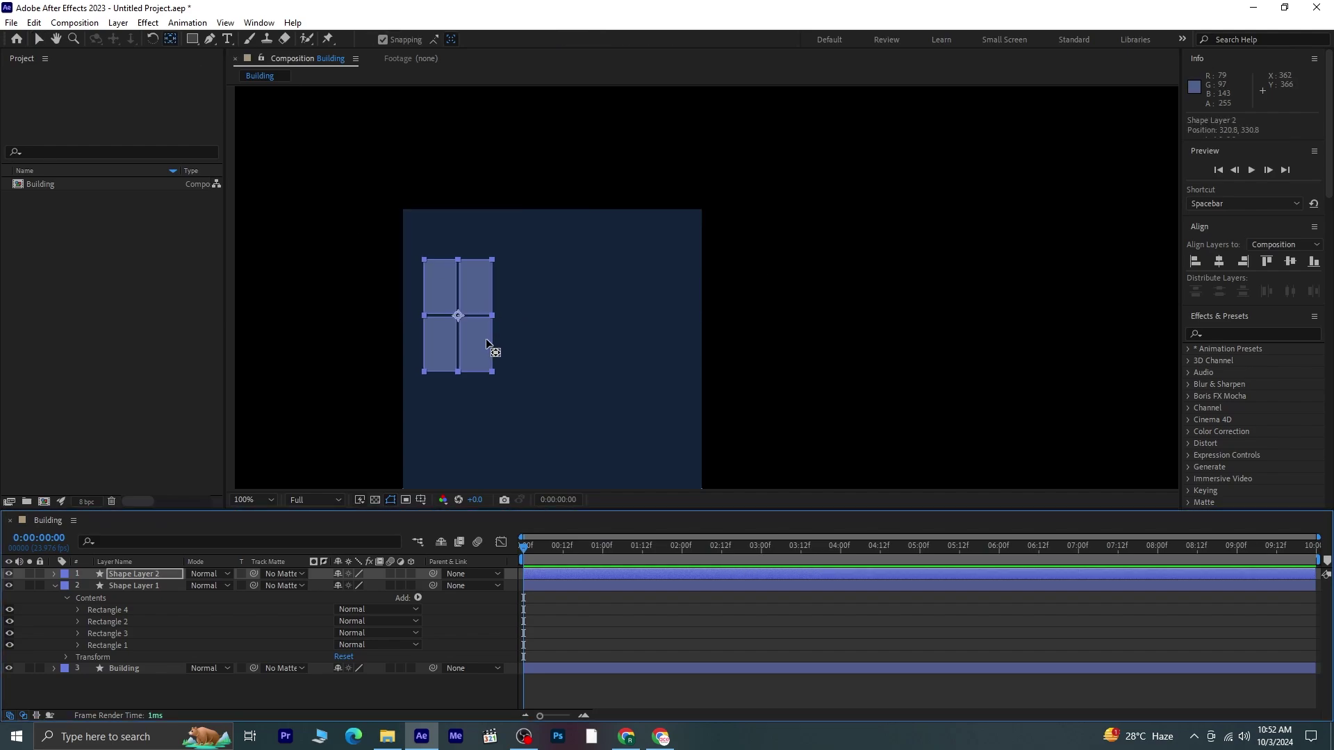
key("Right")
key("Right")
key("Right")
key("Right")
key("Right")
key("Right")
key("Right")
key("Right")
key("Right")
key("Right")
key("Right")
key("Right")
key("Right")
key("Right")
key("Right")
key("Right")
key("Right")
key("Right")
key("Right")
key("Right")
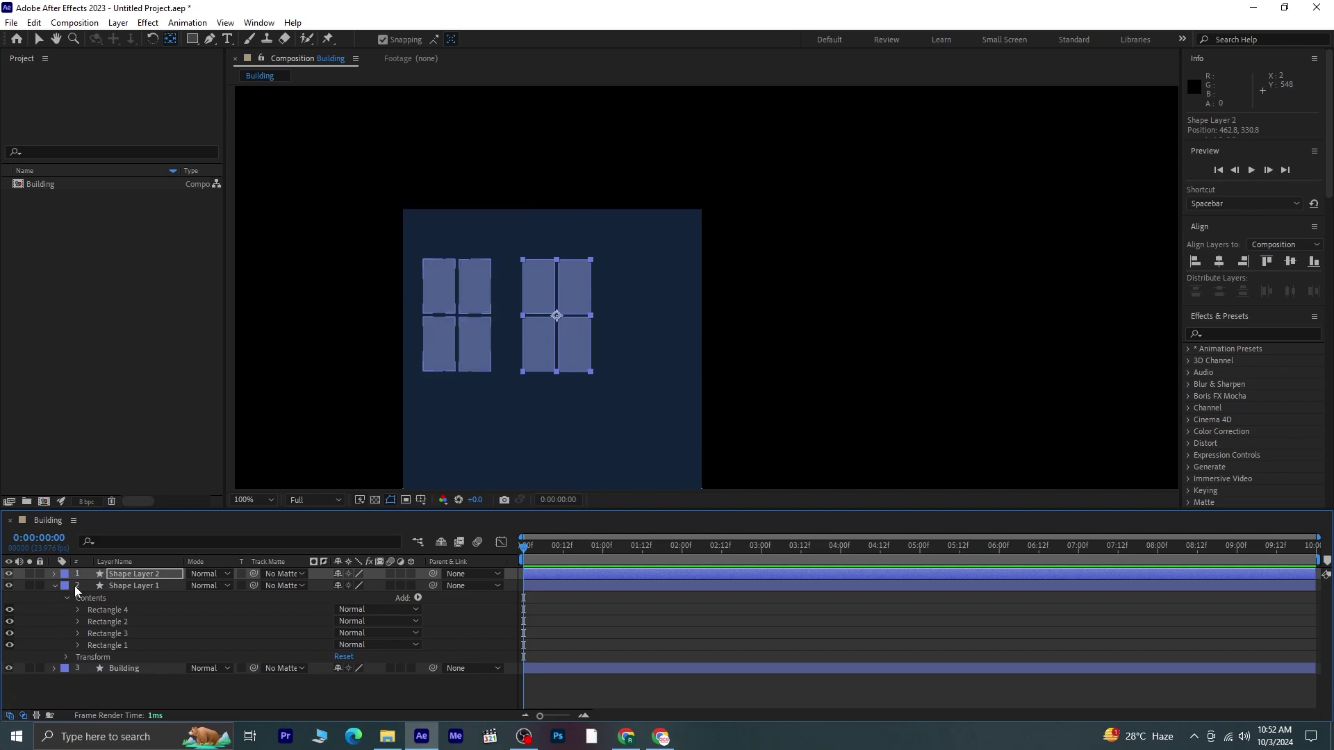
- Change the fill of the middle window, Shape Layer 2, to a bright yellow
left_click(125, 575)
left_click(193, 39)
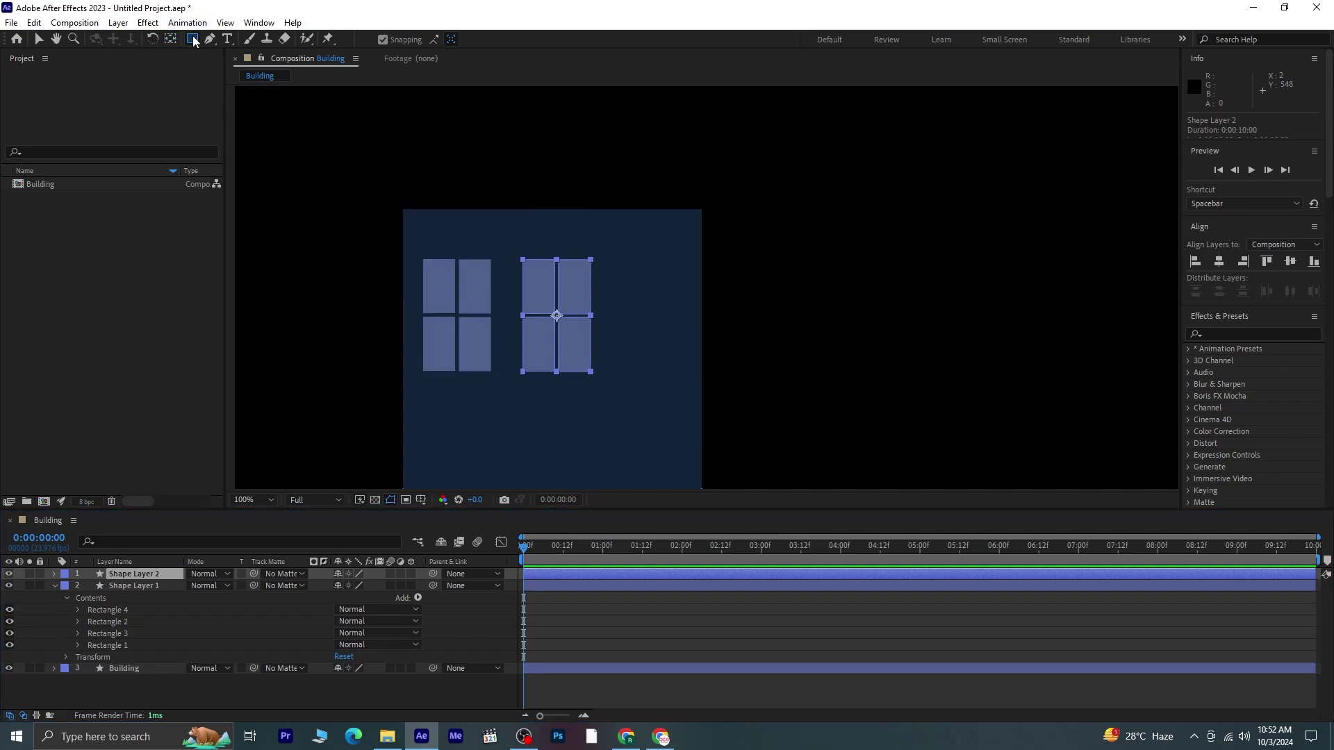
left_click(436, 39)
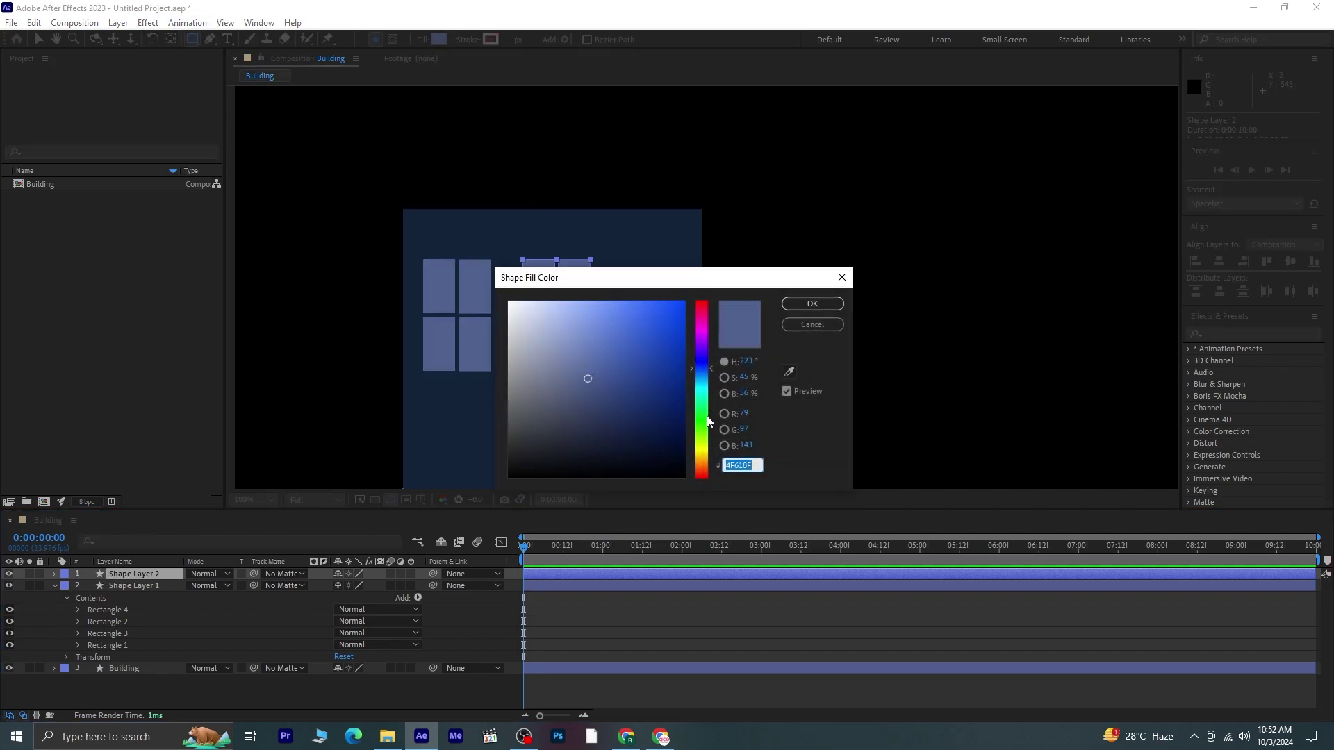
left_click(705, 450)
left_click_drag(705, 454, 705, 459)
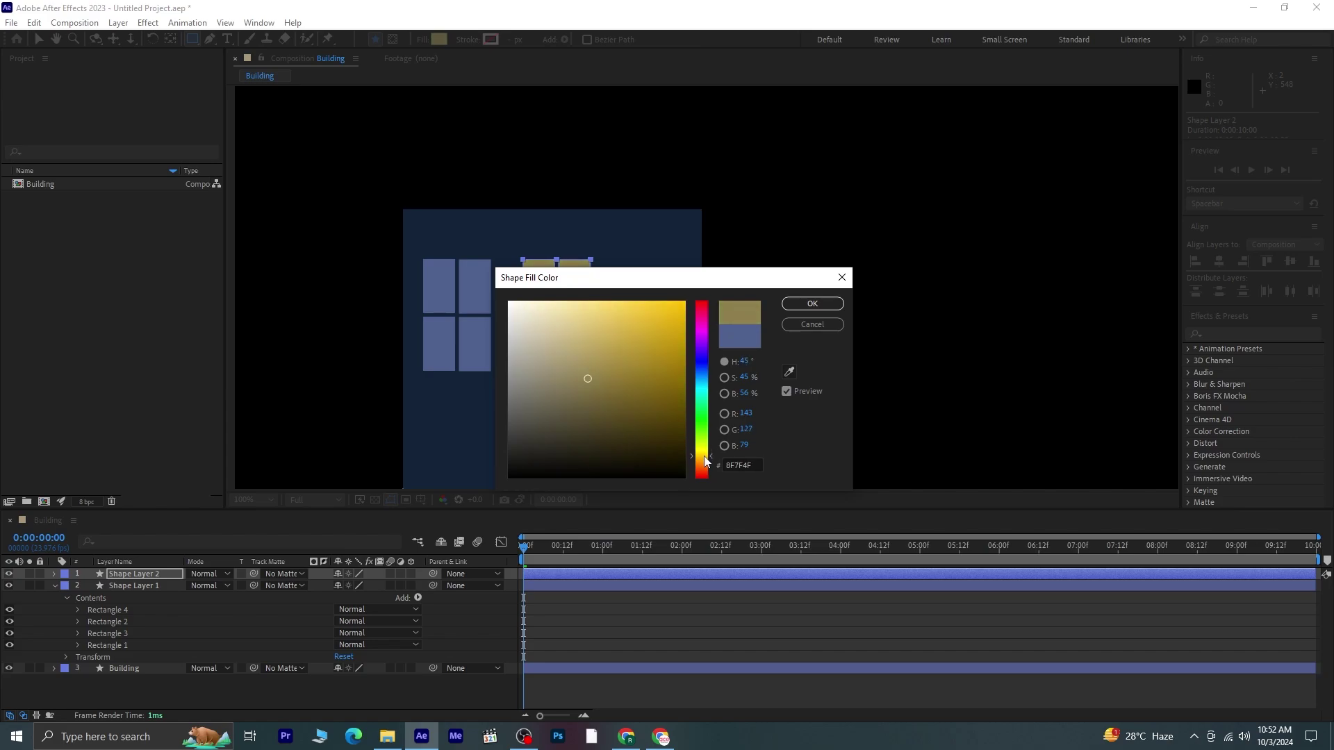
left_click(662, 310)
left_click(808, 304)
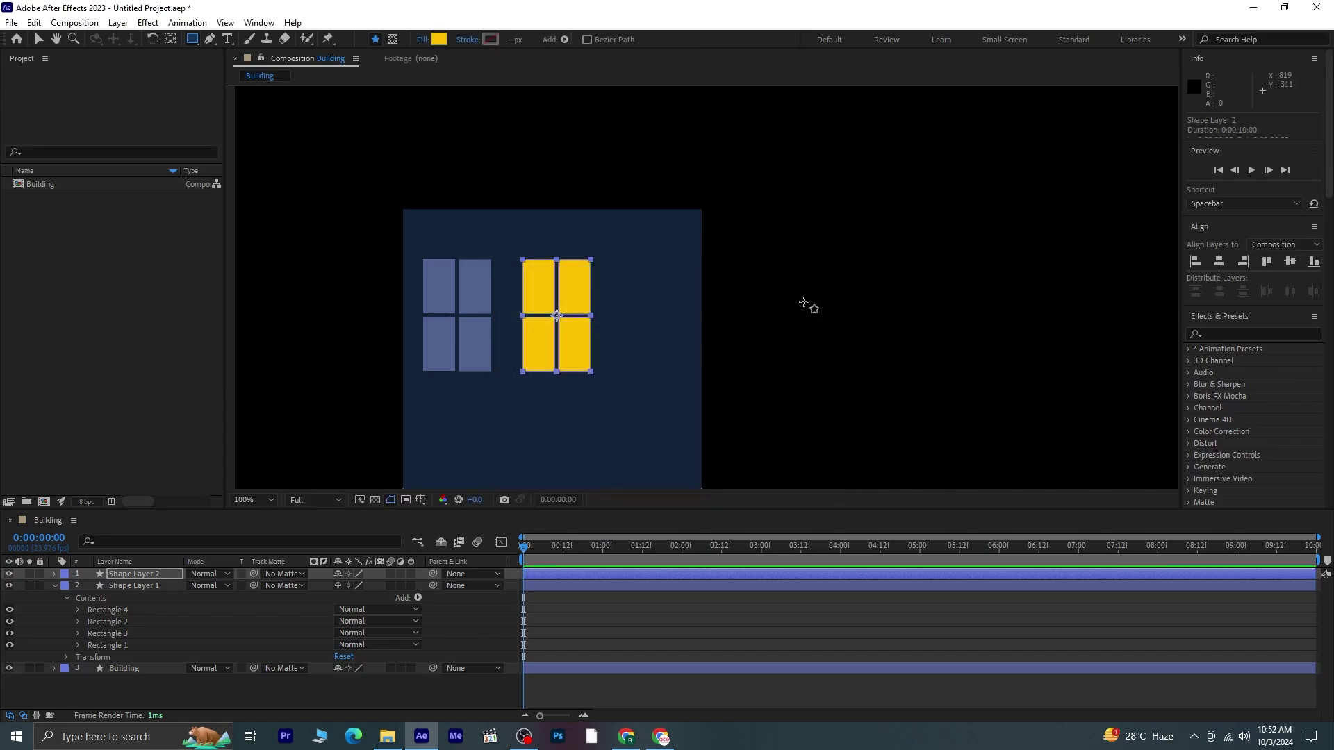
- Center Shape Layer 1's anchor point, duplicate the layer and shift the copy right to position 590.8, 330.8 as the third window
left_click(54, 585)
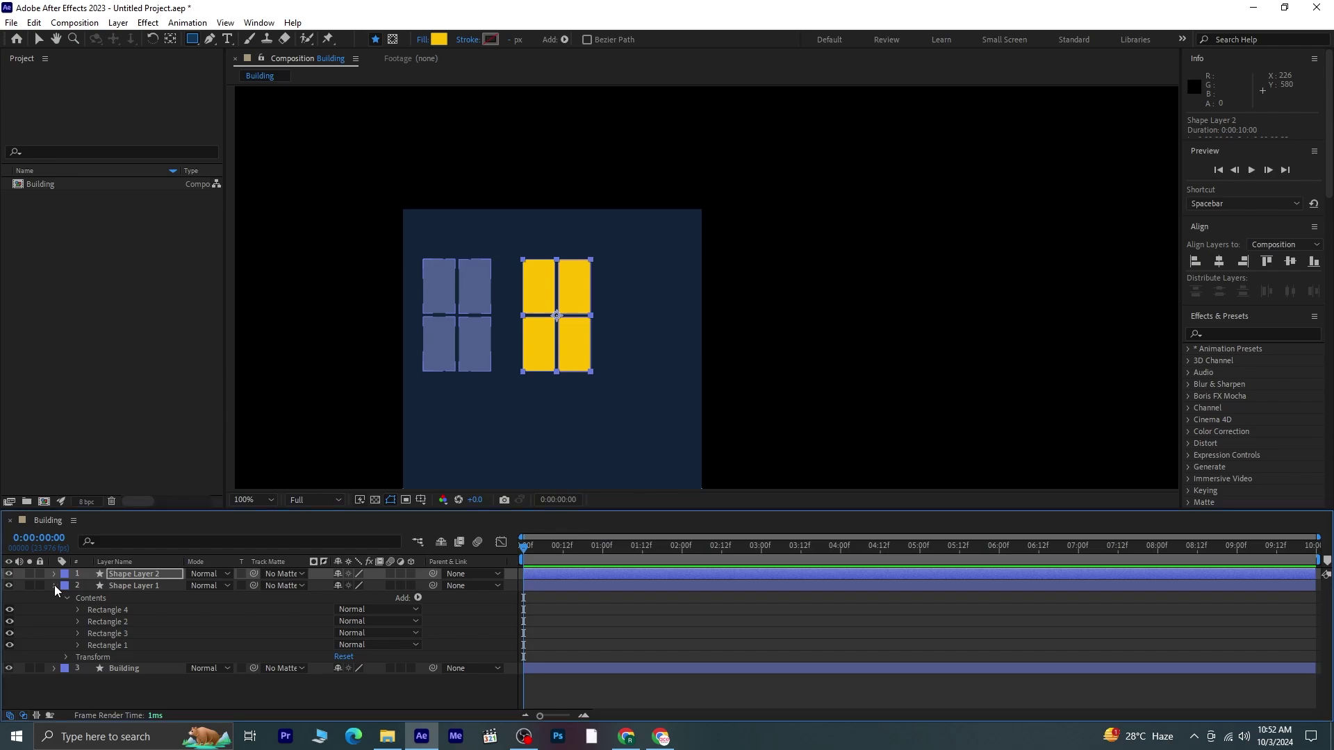
left_click(123, 585)
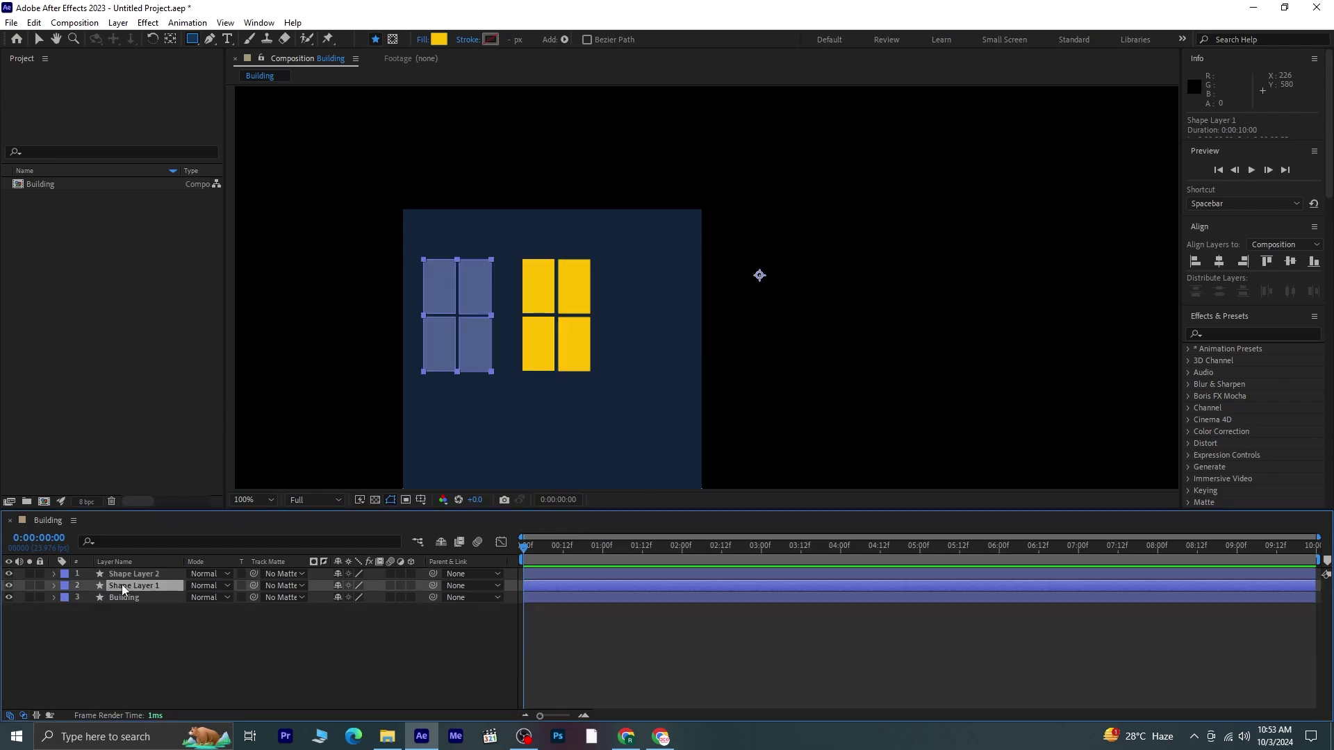
left_click(168, 41)
key("ctrl+d")
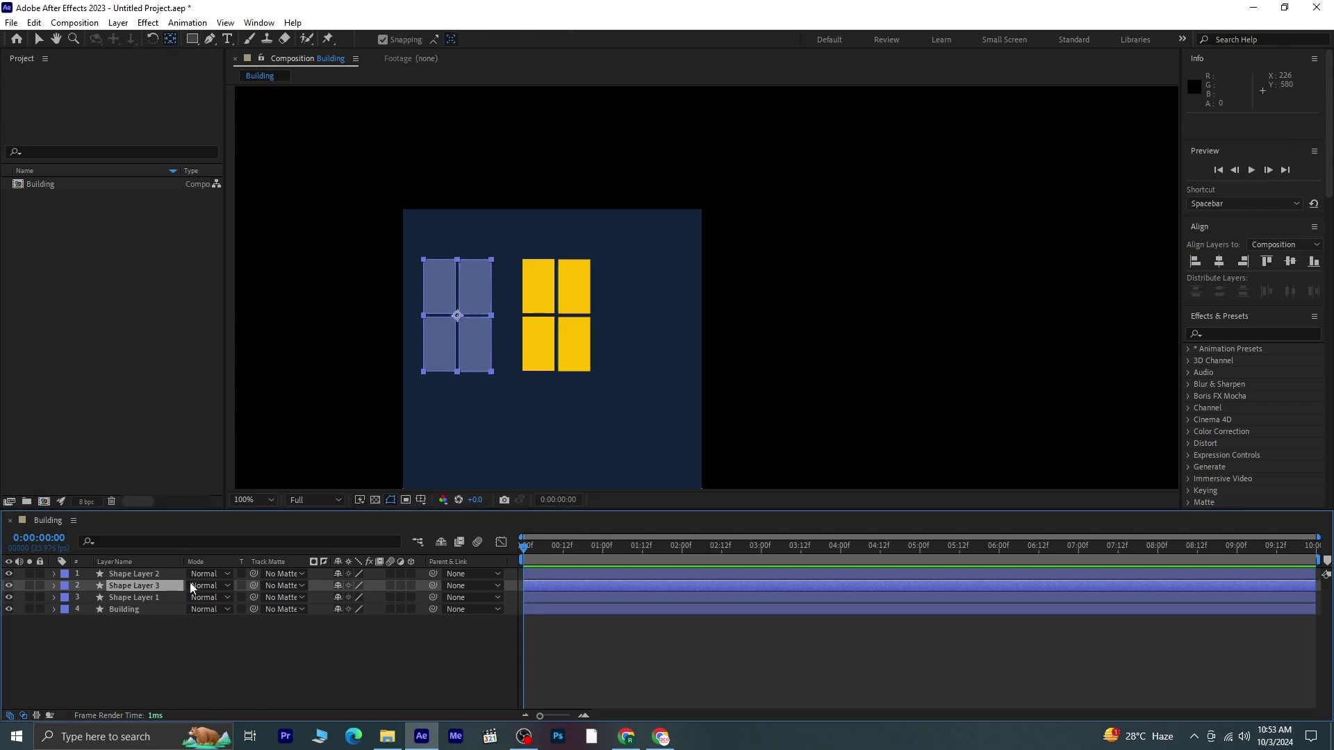
key("shift+Right")
key("shift+Right")
key("shift+Right")
key("shift+Right")
key("shift+Right")
key("shift+Right")
key("shift+Right")
key("shift+Right")
key("shift+Right")
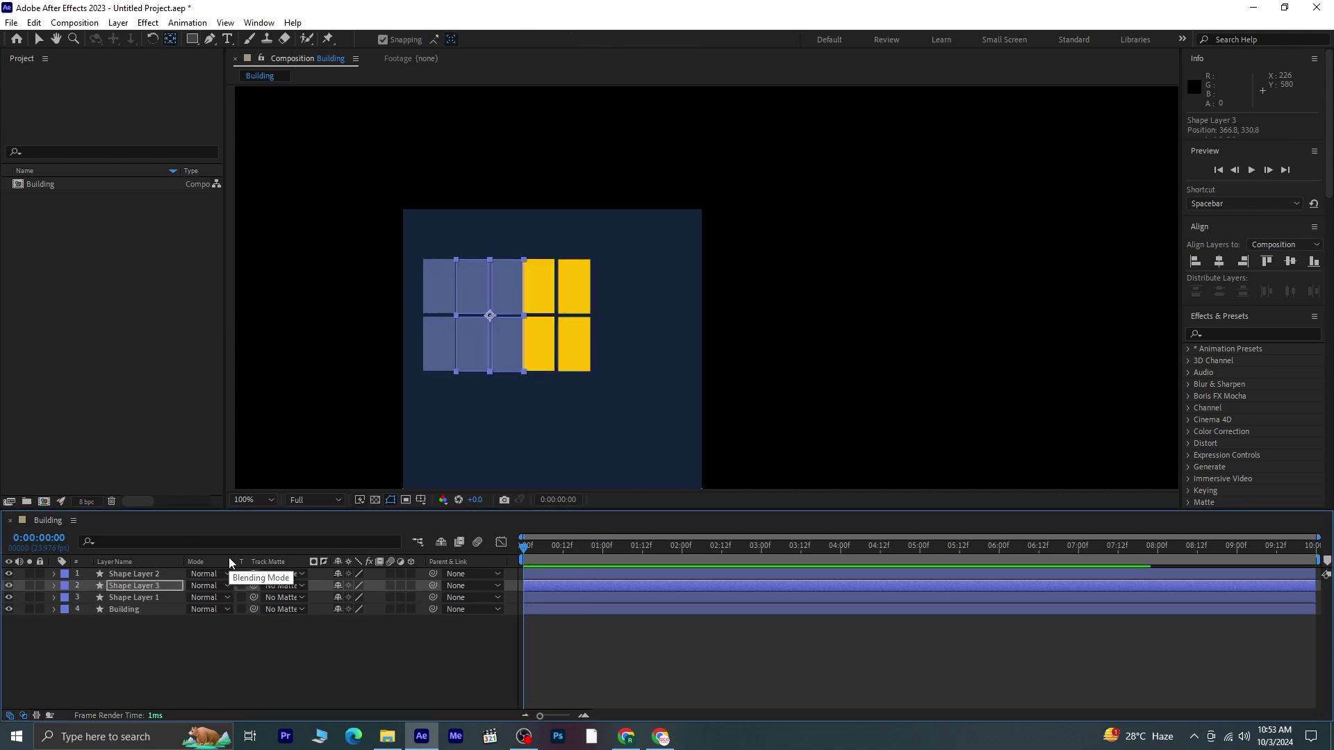
key("shift+Right")
key("shift+Right")
key("shift+Right")
key("shift+Right")
key("shift+Right")
key("shift+Right")
key("shift+Right")
key("shift+Right")
key("shift+Right")
key("shift+Right")
key("shift+Right")
key("shift+Right")
key("shift+Right")
key("shift+Right")
key("shift+Right")
key("shift+Right")
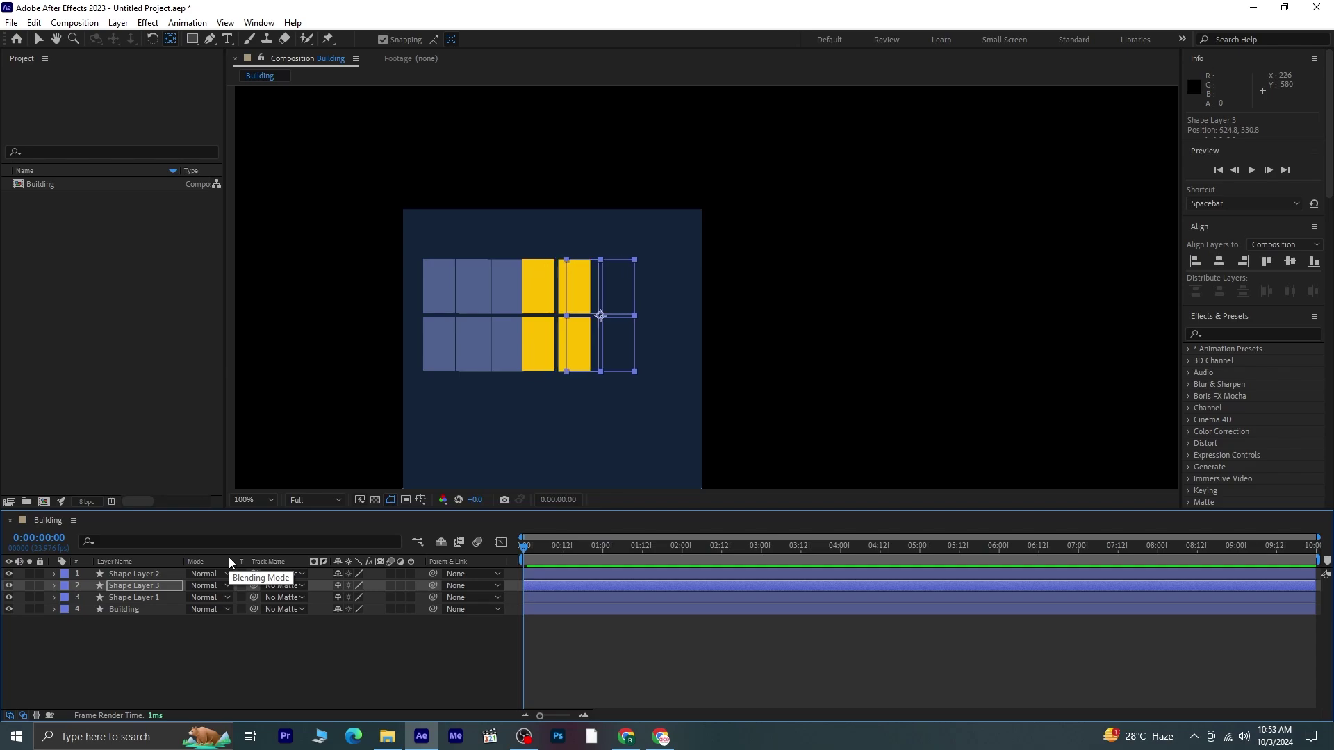
key("shift+Right")
key("shift+Right")
key("Right")
key("Right")
key("Right")
key("Right")
key("Right")
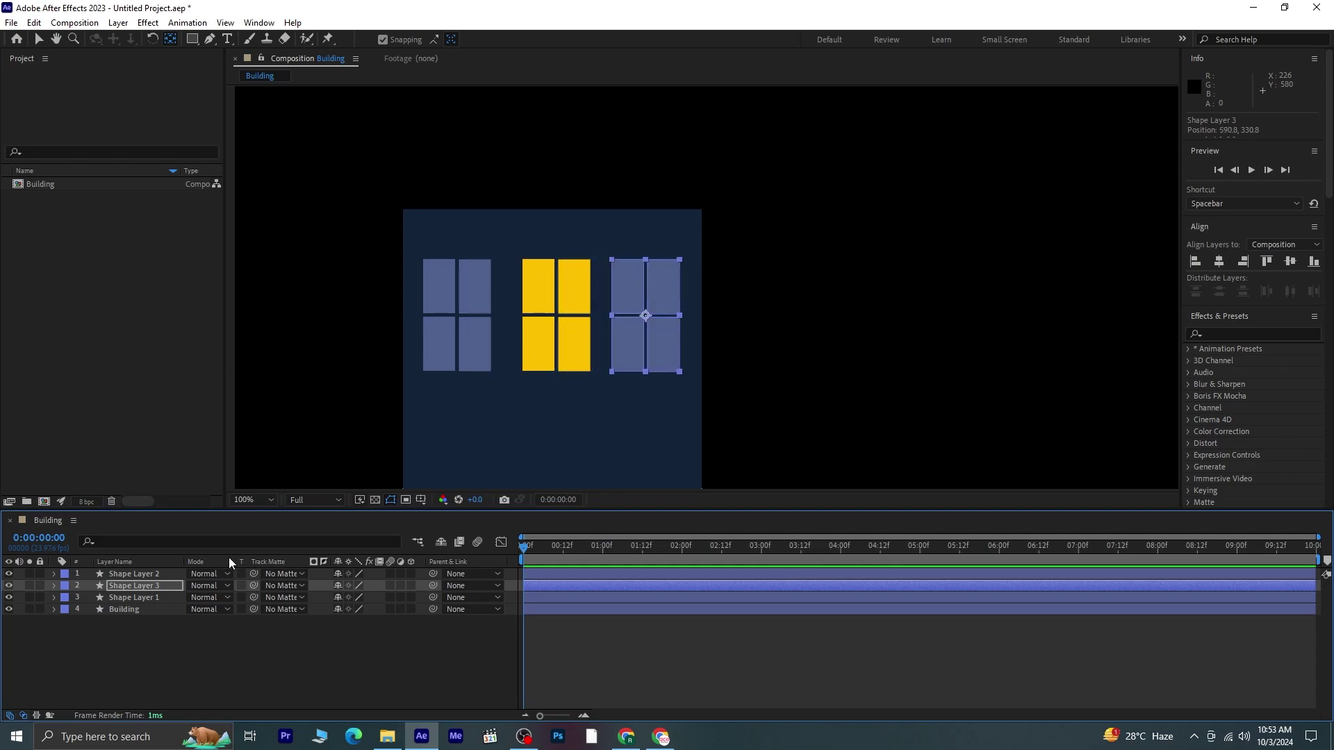
- Nudge the three windows horizontally to even out their spacing, with Shape Layer 3 at position 588.8, 330.8
left_click(147, 573)
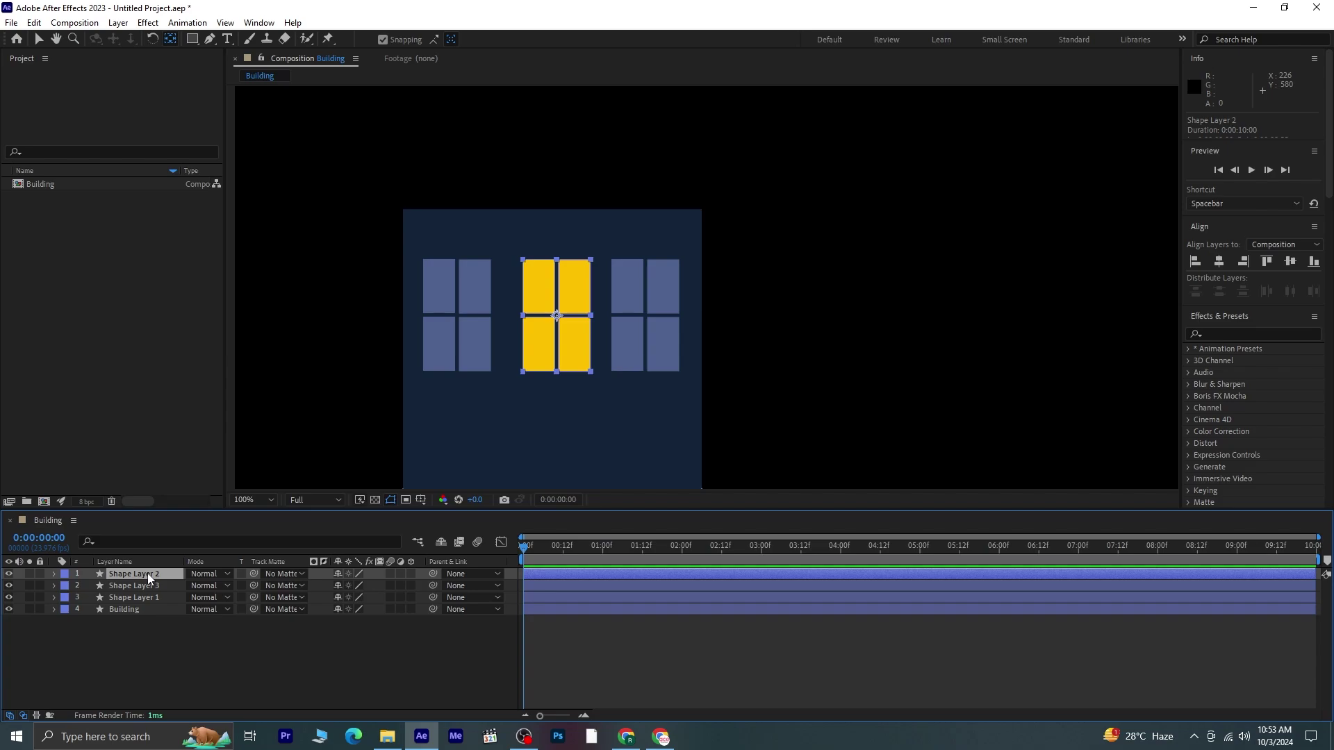
key("Left")
key("Left")
key("Left")
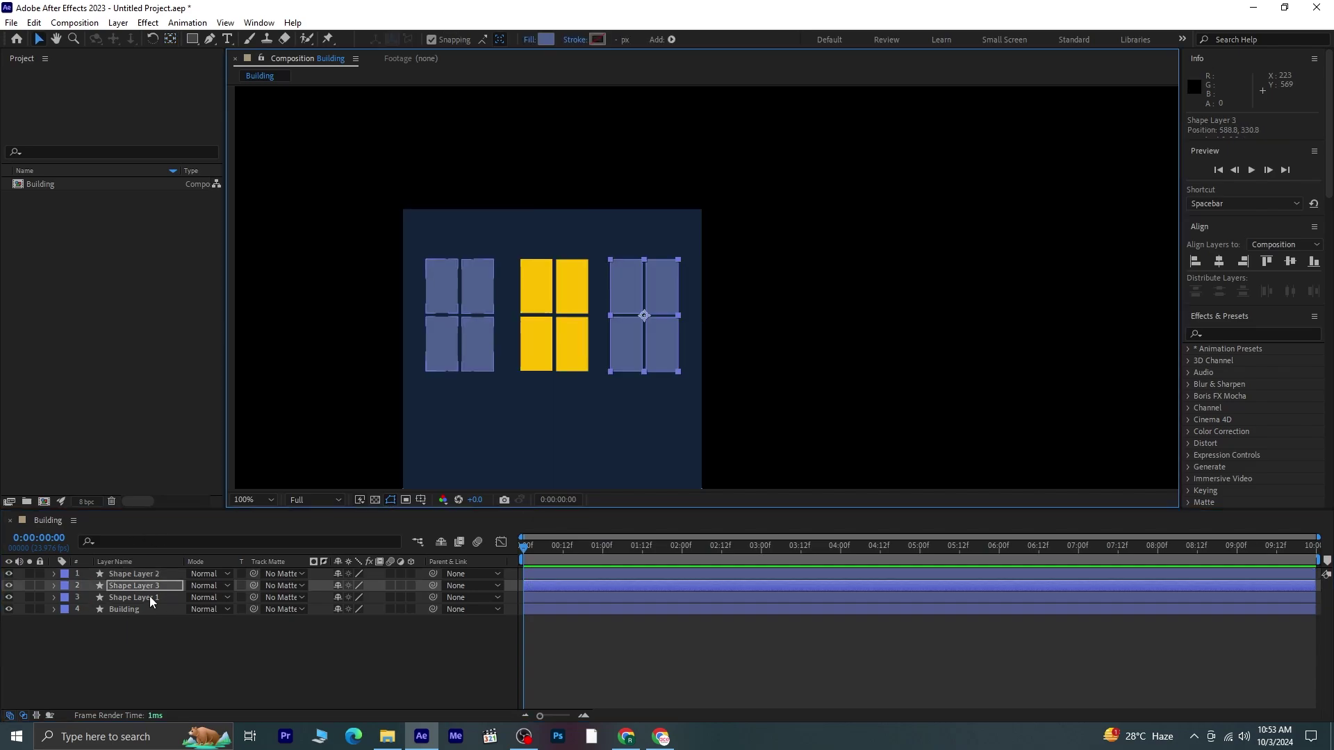
- Duplicate the row of three windows, move the copies straight down as a second row and deselect them
left_click(136, 596)
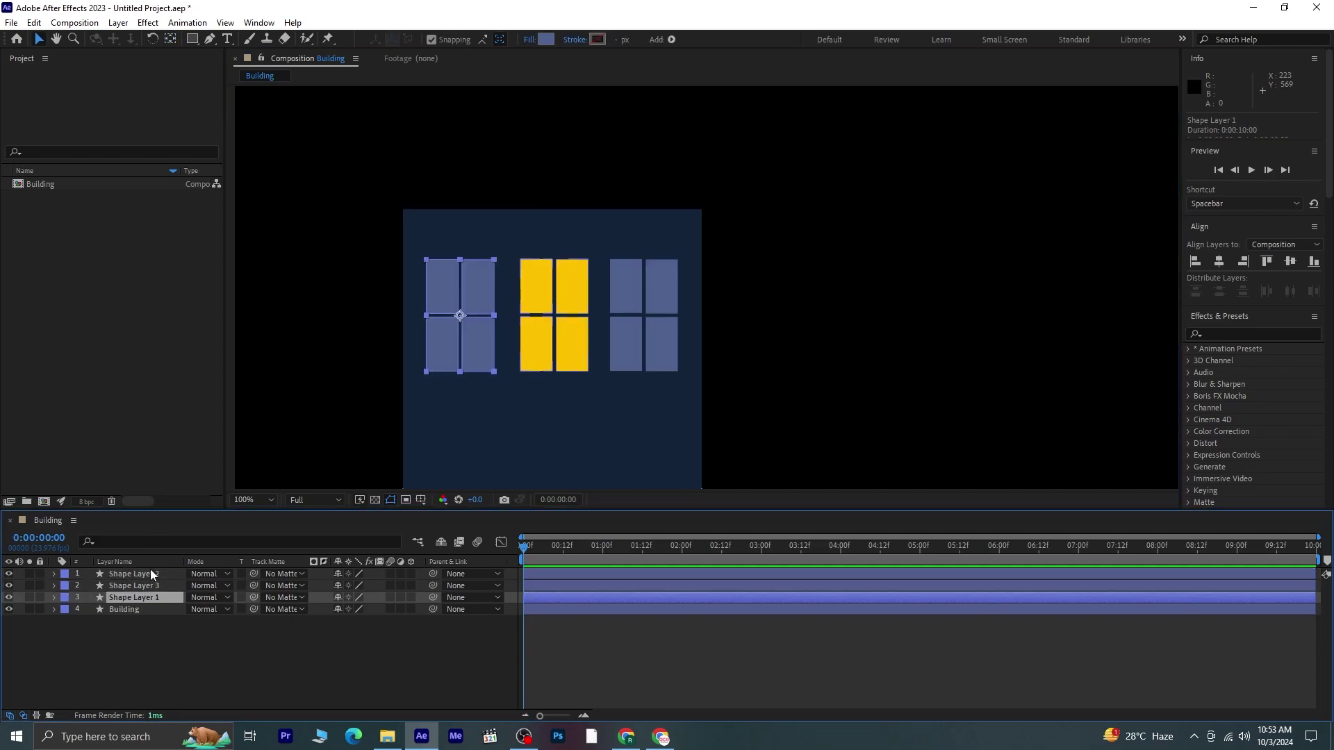
left_click(150, 573, "shift")
key("ctrl+d")
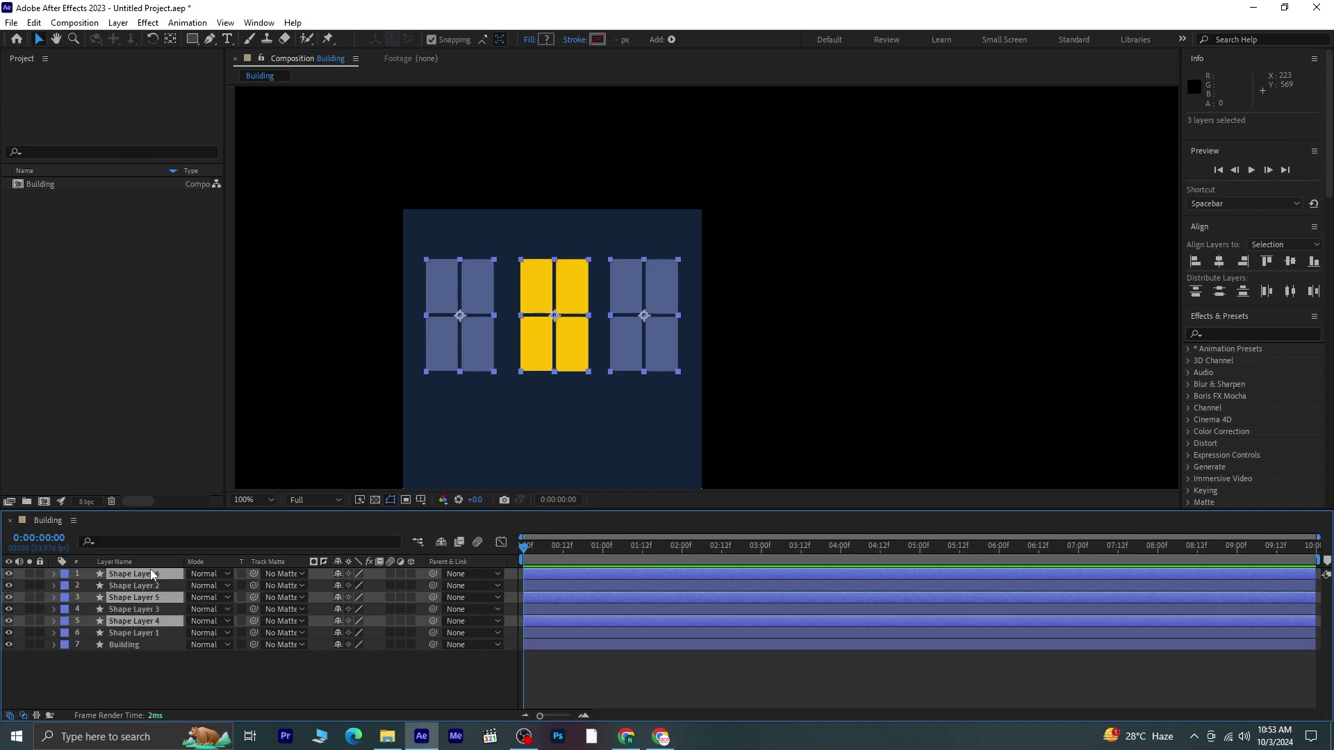
key("Down")
key("Down")
key("Down")
key("Down")
key("Down")
key("Down")
key("Down")
key("Down")
key("Down")
key("Down")
key("Down")
key("Down")
key("Down")
key("Down")
key("Down")
key("Down")
key("Down")
key("Down")
key("Down")
key("Down")
key("Down")
key("Down")
key("Down")
key("Down")
key("Down")
key("Down")
key("Down")
key("Down")
key("Down")
key("Down")
key("Down")
key("Down")
key("Down")
key("Down")
key("Down")
key("Down")
key("Down")
key("Down")
key("Down")
key("Down")
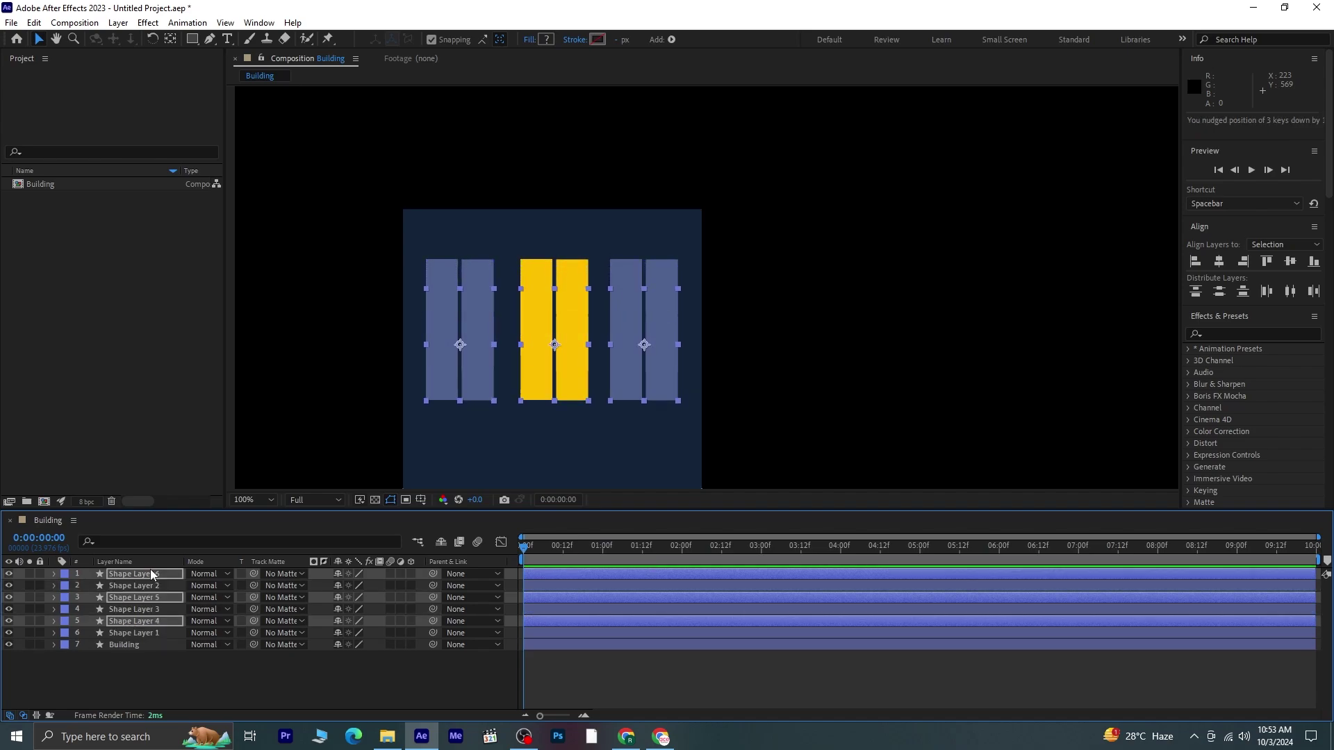
key("Down")
key("Down")
key("Down")
key("Down")
key("Down")
key("Down")
key("Down")
key("Down")
key("Down")
key("Down")
key("Down")
key("Down")
key("Down")
key("Down")
key("Down")
key("Down")
key("Down")
key("Down")
key("Down")
key("Down")
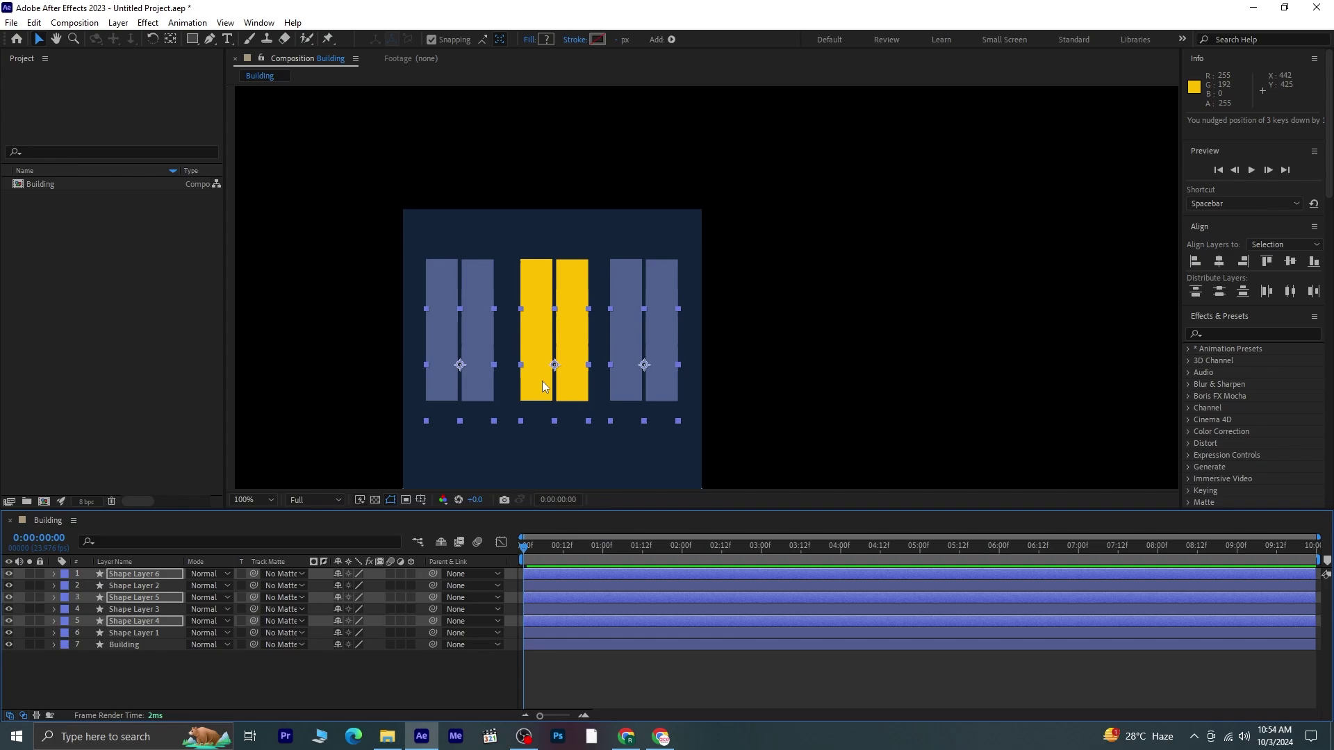
key("Down")
key("Down")
key("Down")
key("Down")
key("Down")
key("Down")
key("Down")
key("Down")
key("Down")
key("Down")
key("Down")
key("Down")
key("Down")
key("Down")
key("Down")
key("Down")
key("Down")
key("Down")
key("Down")
key("Down")
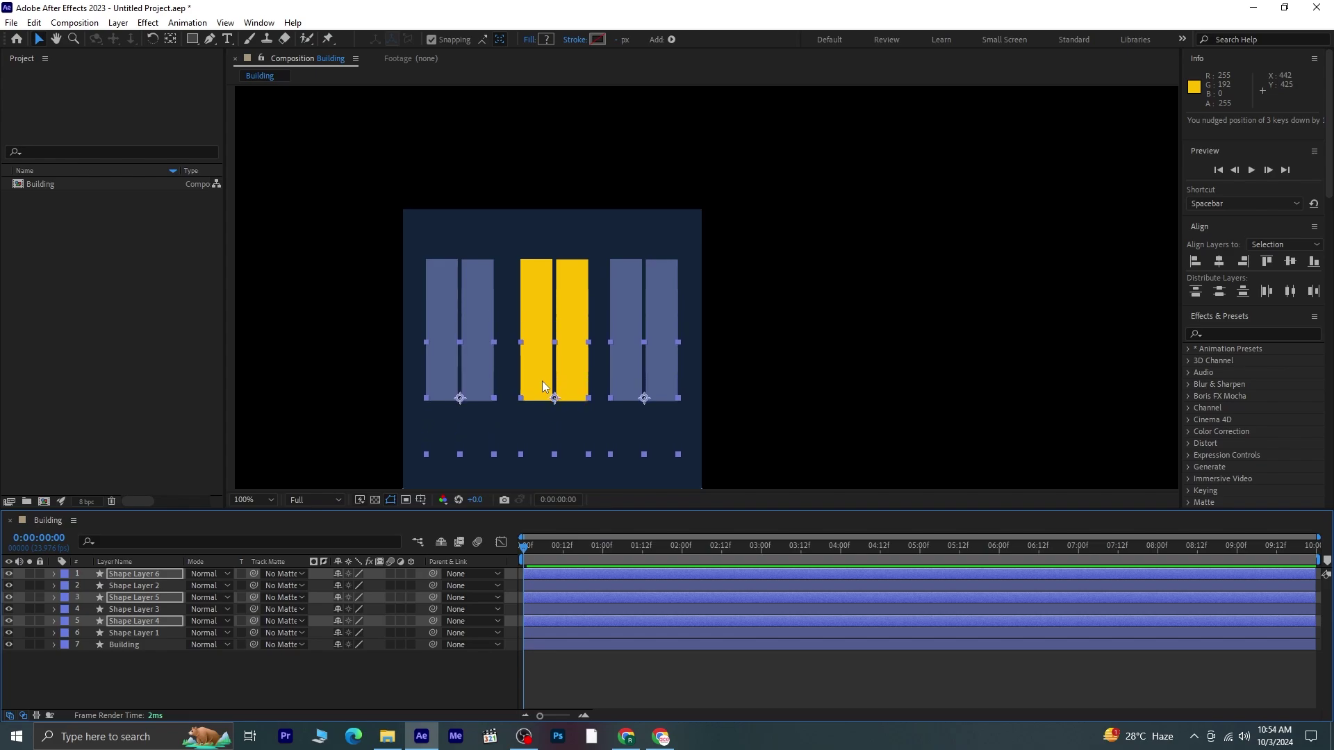
key("Down")
key("Down")
key("Down")
key("Down")
key("Down")
key("Down")
key("Down")
key("Down")
key("Down")
key("Down")
key("Down")
key("Down")
key("Down")
key("Down")
key("Down")
key("Down")
key("Down")
key("Down")
key("Down")
key("Down")
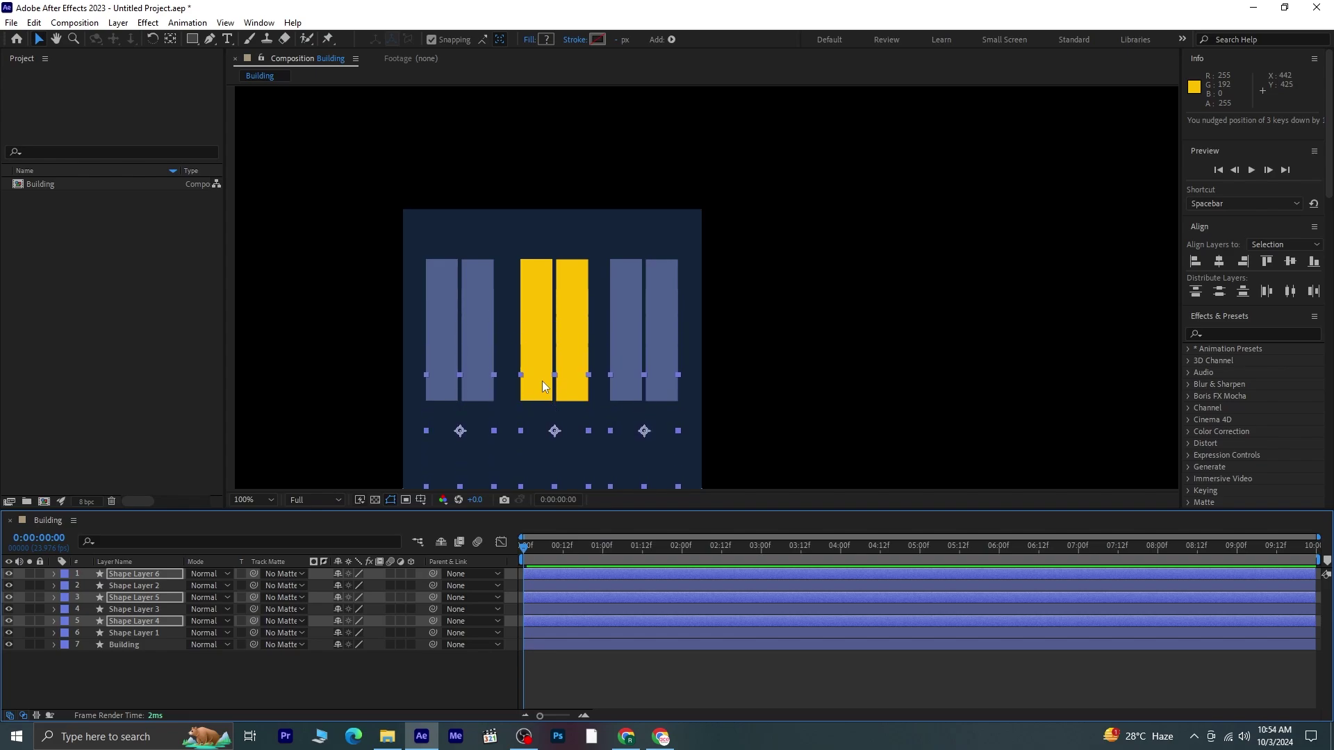
key("Down")
key("Down")
key("Down")
key("Down")
key("Down")
key("Down")
key("Down")
key("Down")
key("Down")
key("Down")
key("Down")
key("Down")
key("Down")
key("Down")
key("Down")
key("Down")
key("Down")
key("Down")
key("Down")
key("Down")
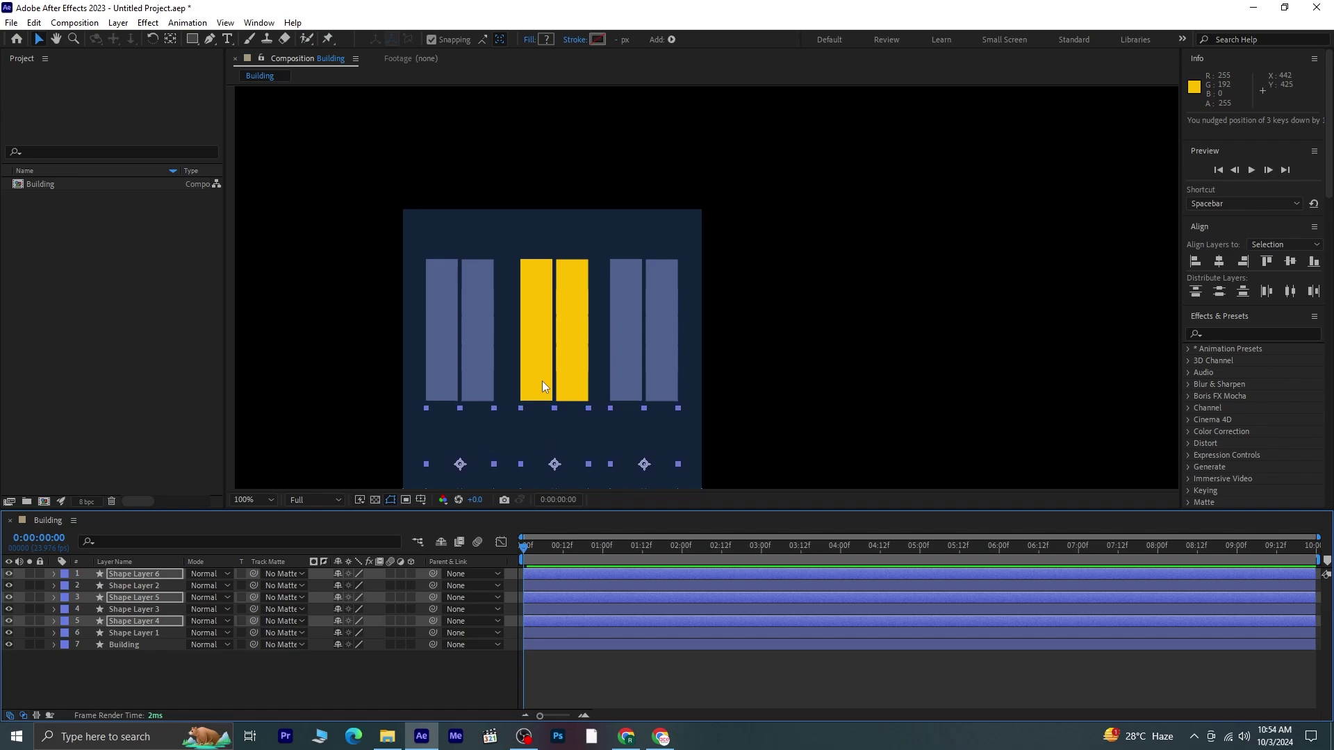
key("Down")
key("Down")
key("Down")
key("Down")
key("Down")
key("Down")
key("Down")
key("Down")
key("Down")
key("Down")
key("Down")
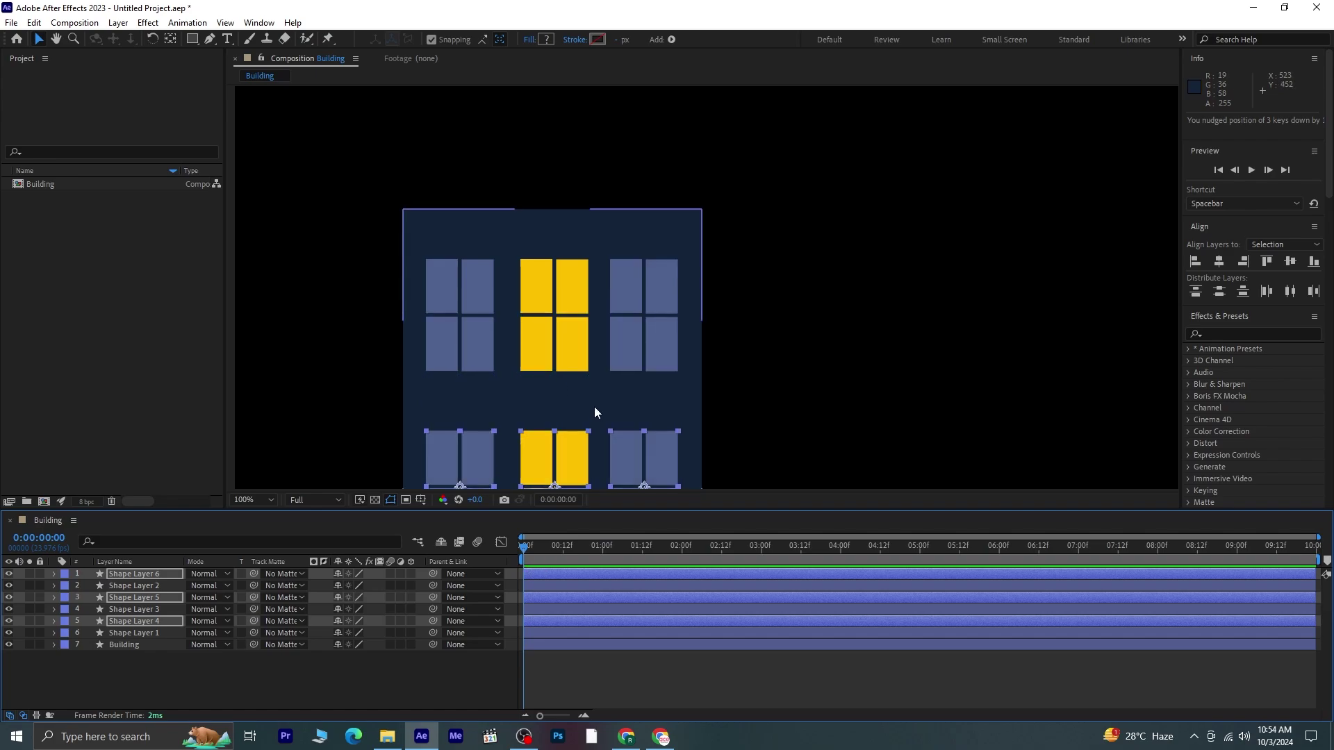
scroll(585, 432, "down", 2)
key("space")
left_click_drag(636, 432, 506, 337)
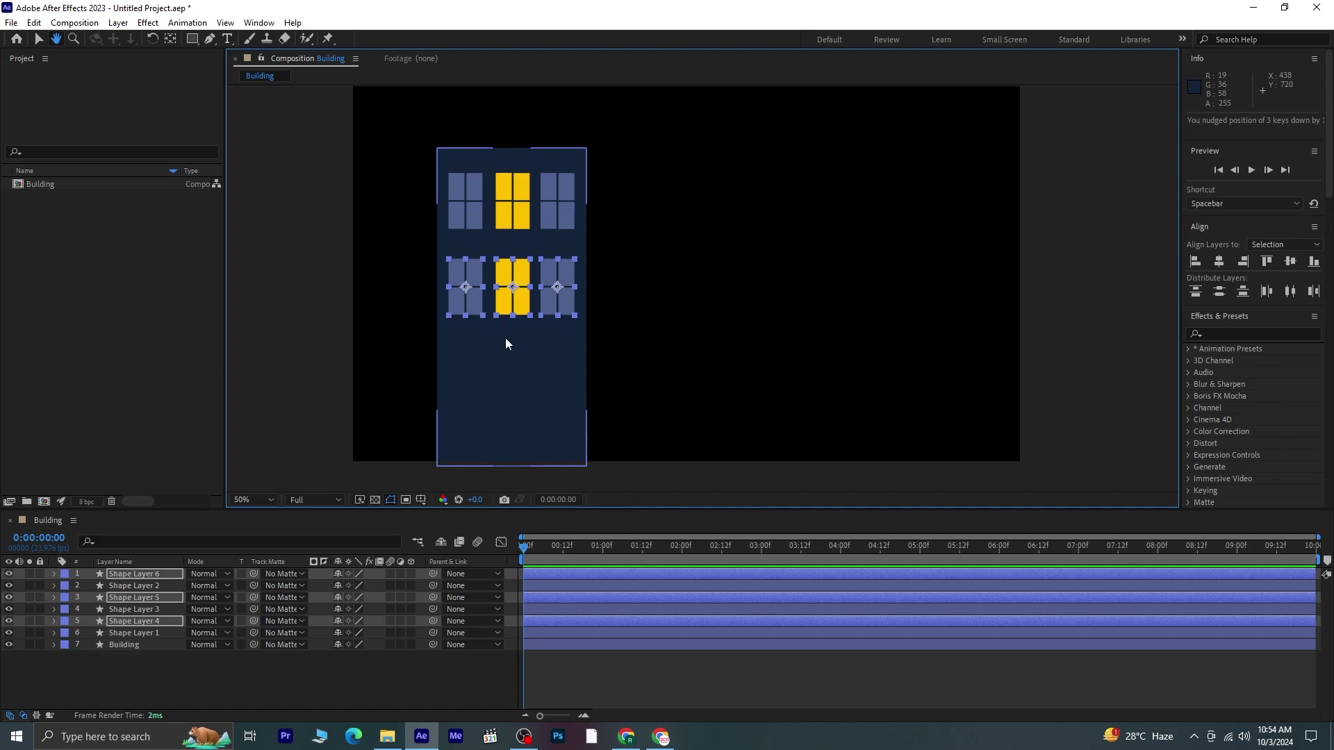
left_click(177, 677)
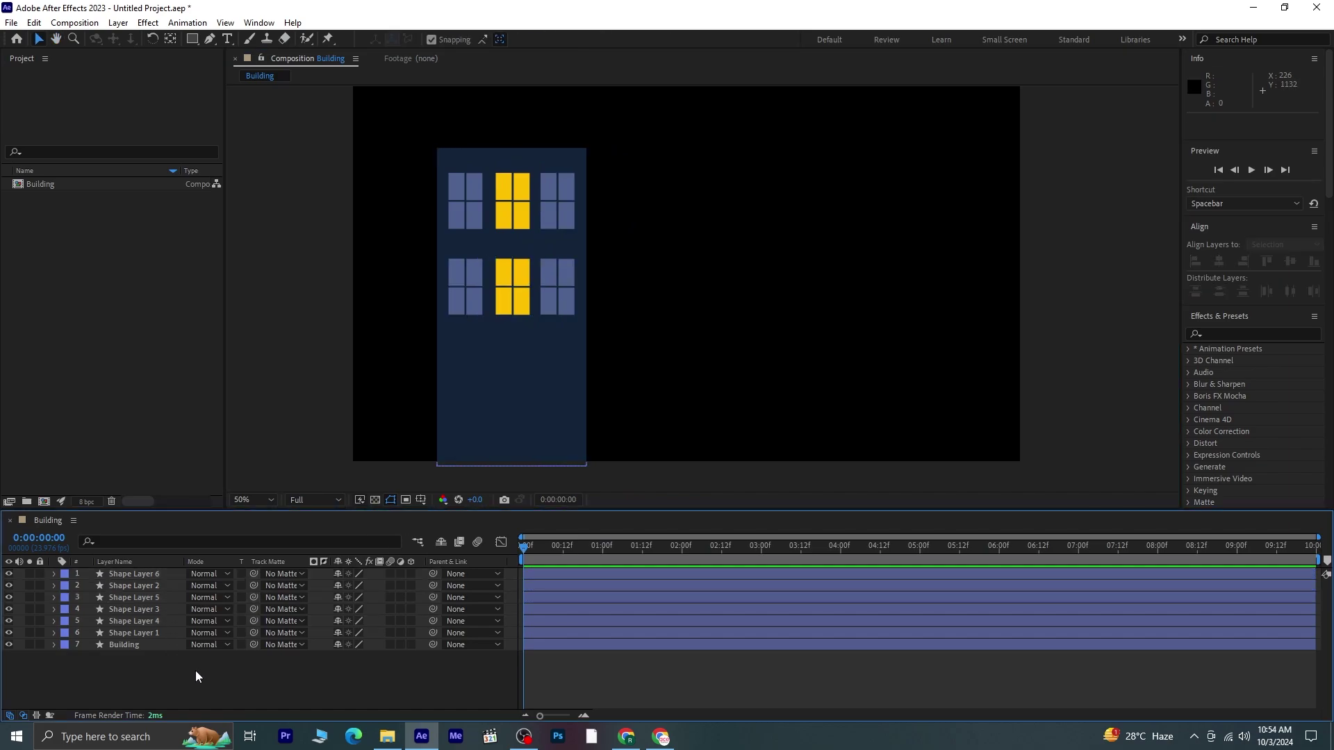
- Duplicate all six windows and move the copies down as two lower rows, with Shape Layer 12 at position 457.0, 1031.8, then deselect
left_click(160, 572)
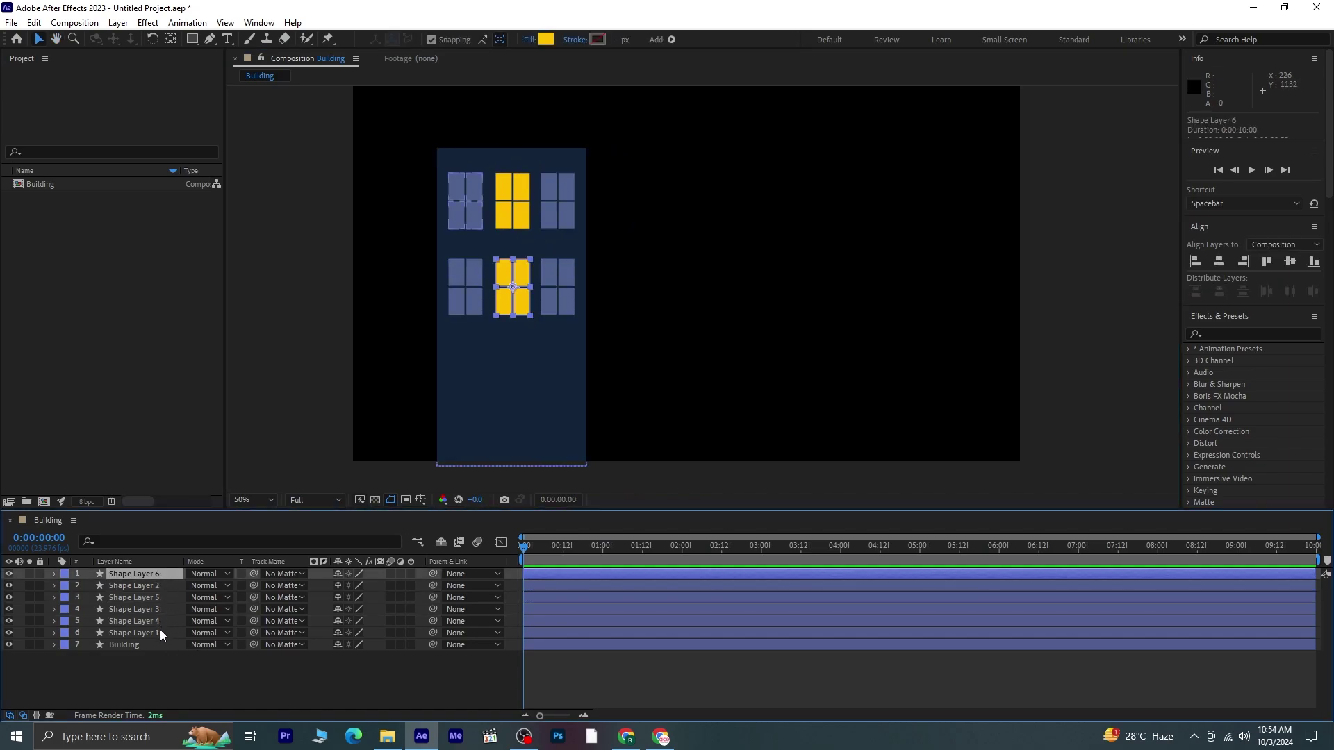
left_click(161, 635, "shift")
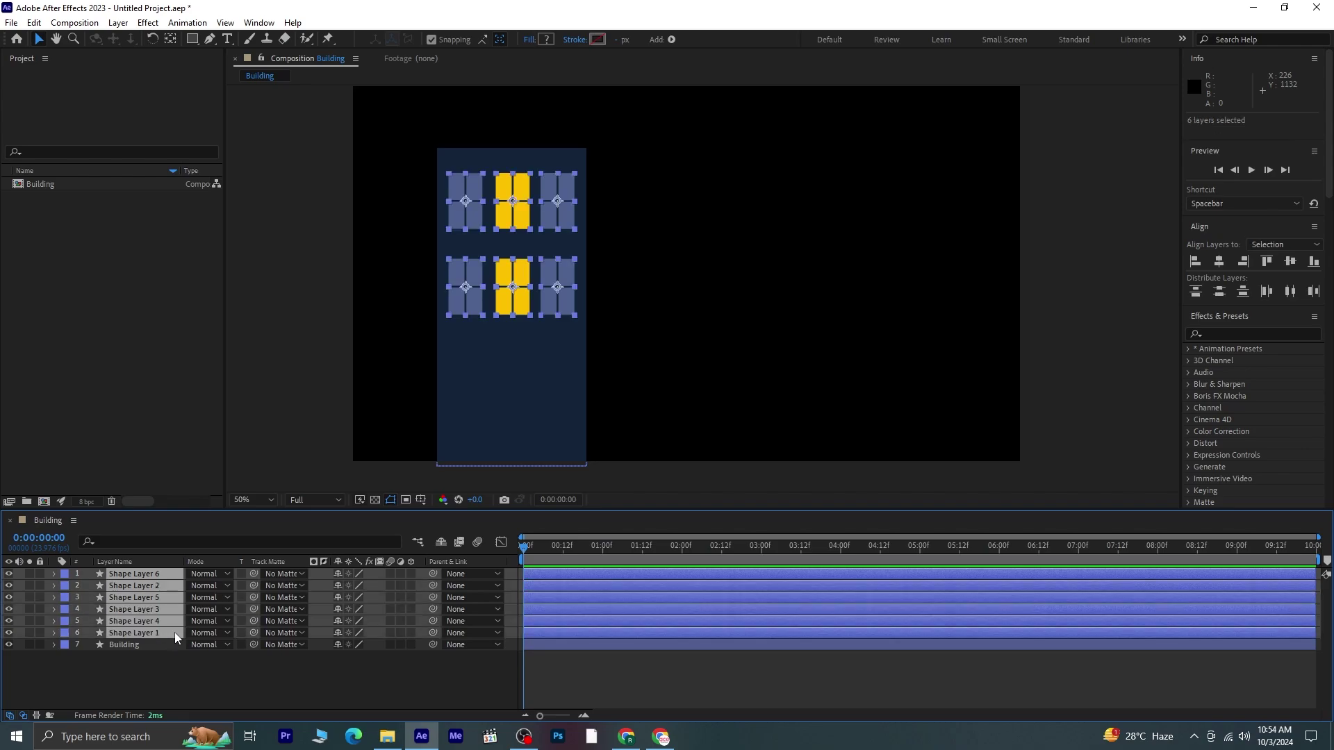
key("ctrl+d")
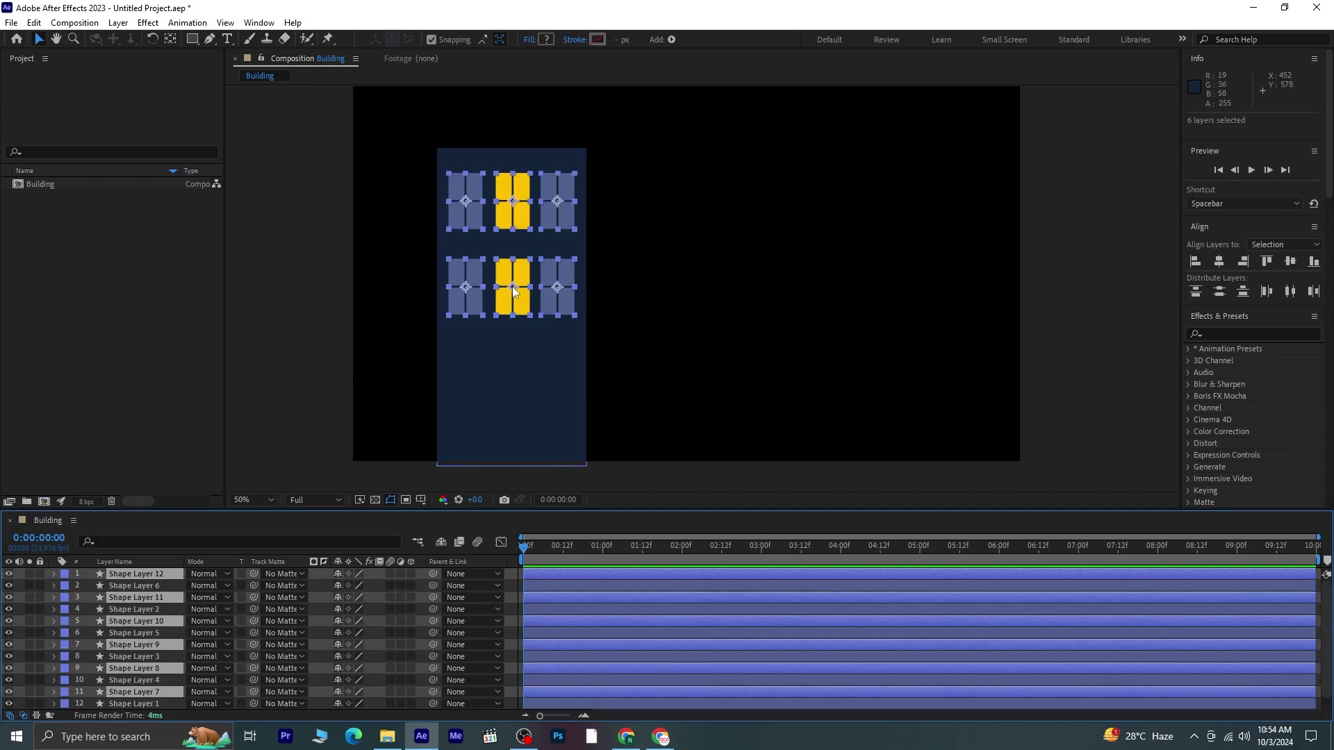
left_click_drag(512, 290, 515, 440)
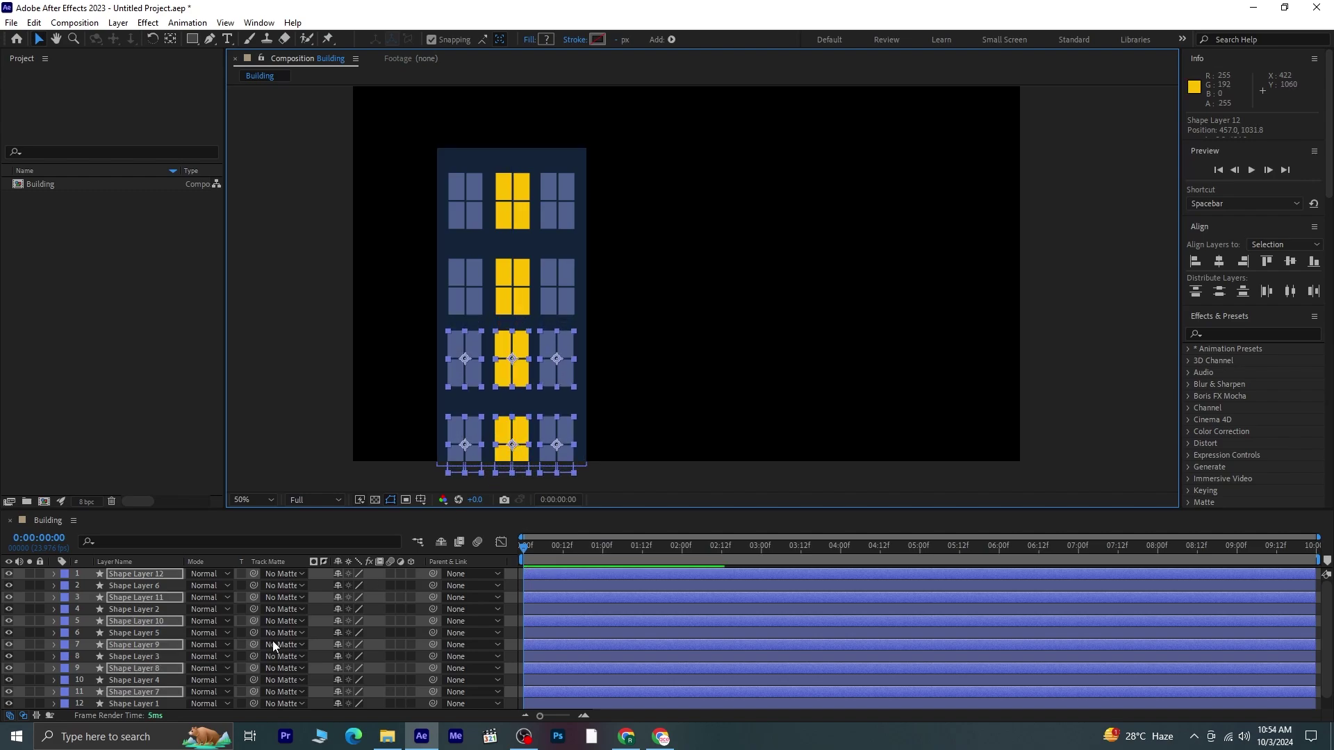
left_click(262, 461)
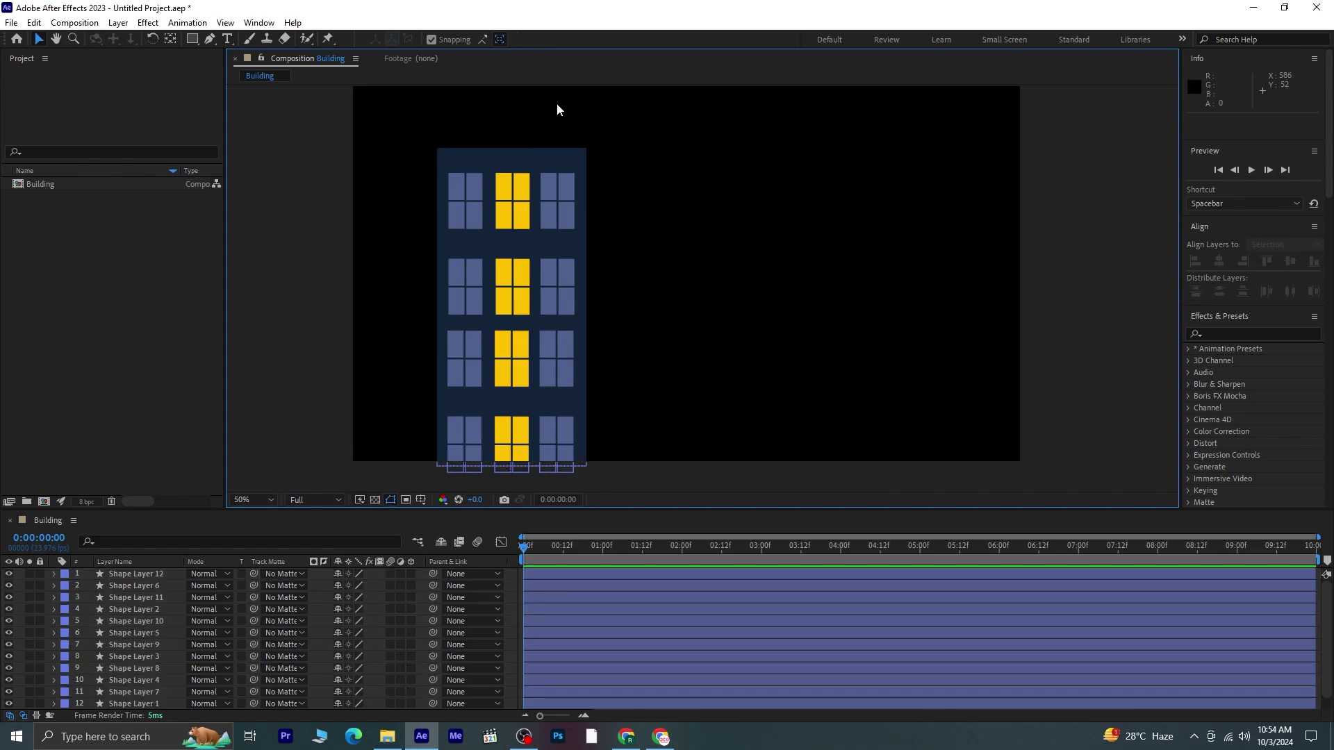
- Change the fill of the second row's left window, Shape Layer 4, to the yellow sampled from the top row's lit window
left_click(463, 287)
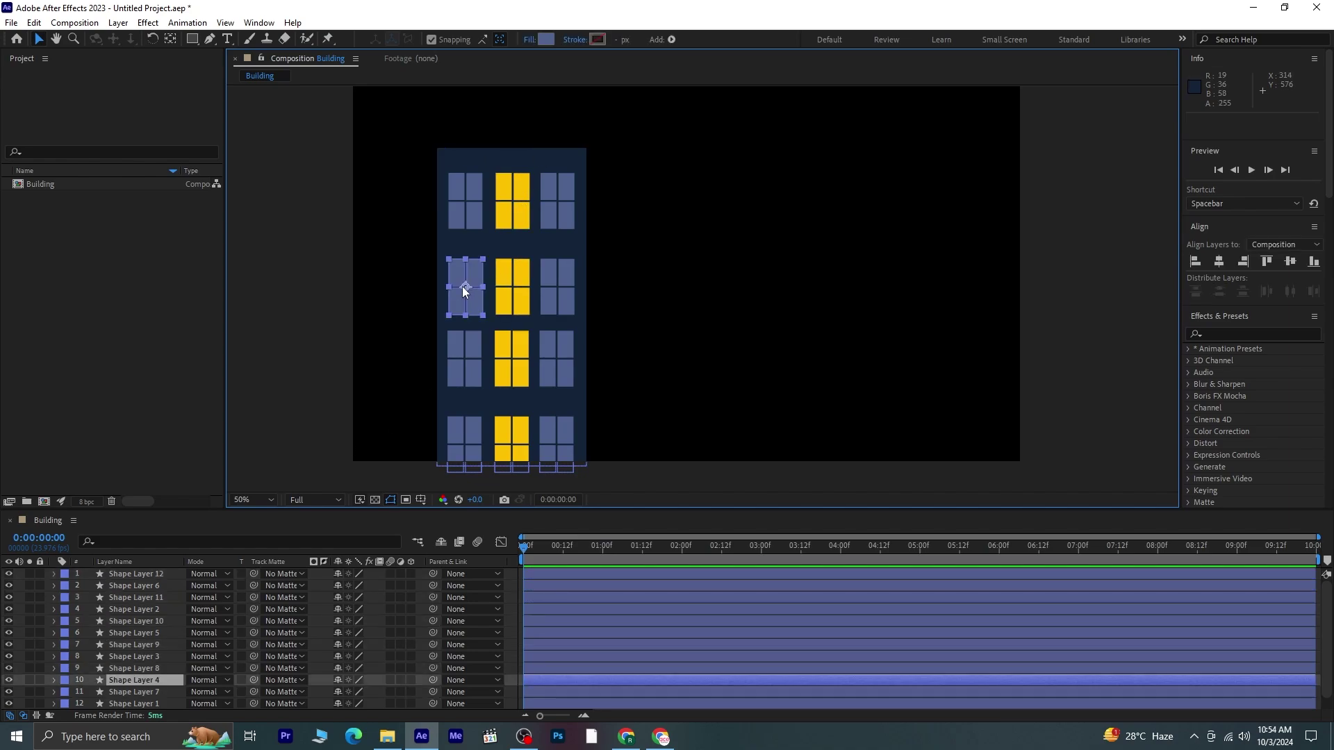
left_click(543, 40)
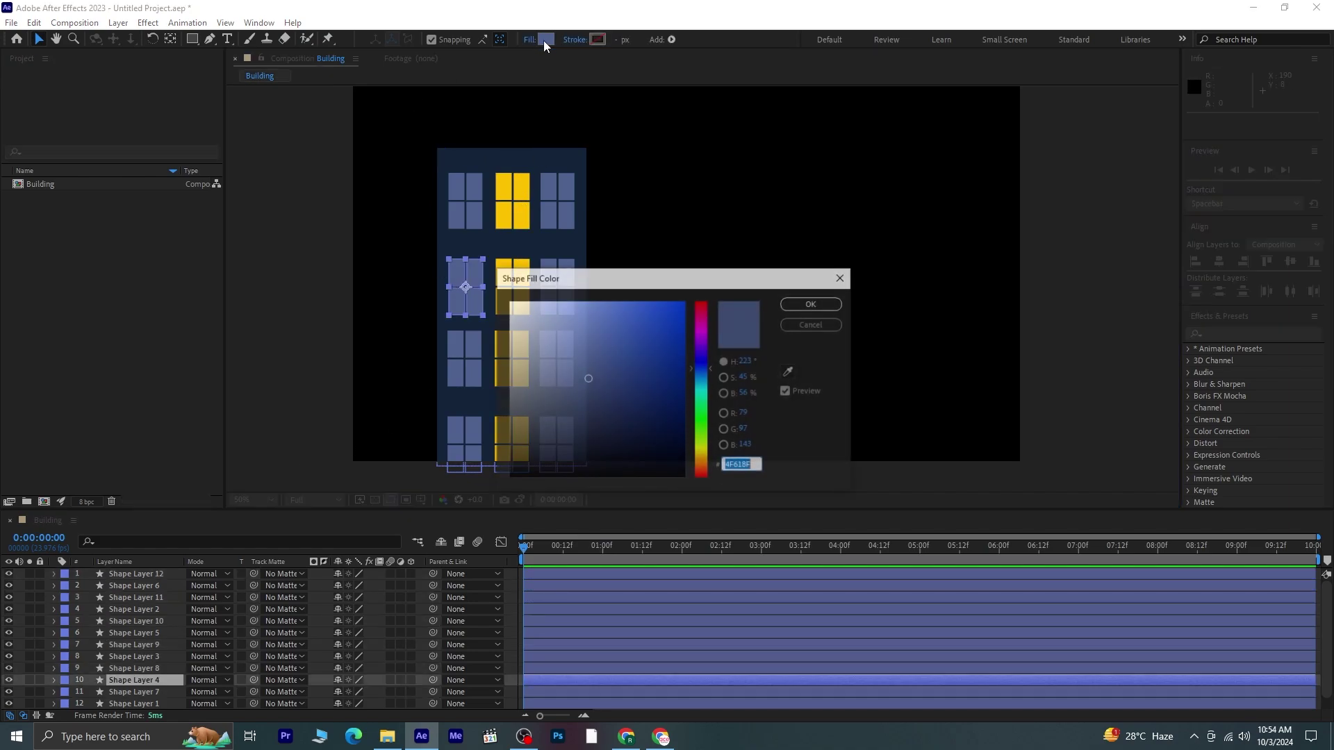
left_click(789, 373)
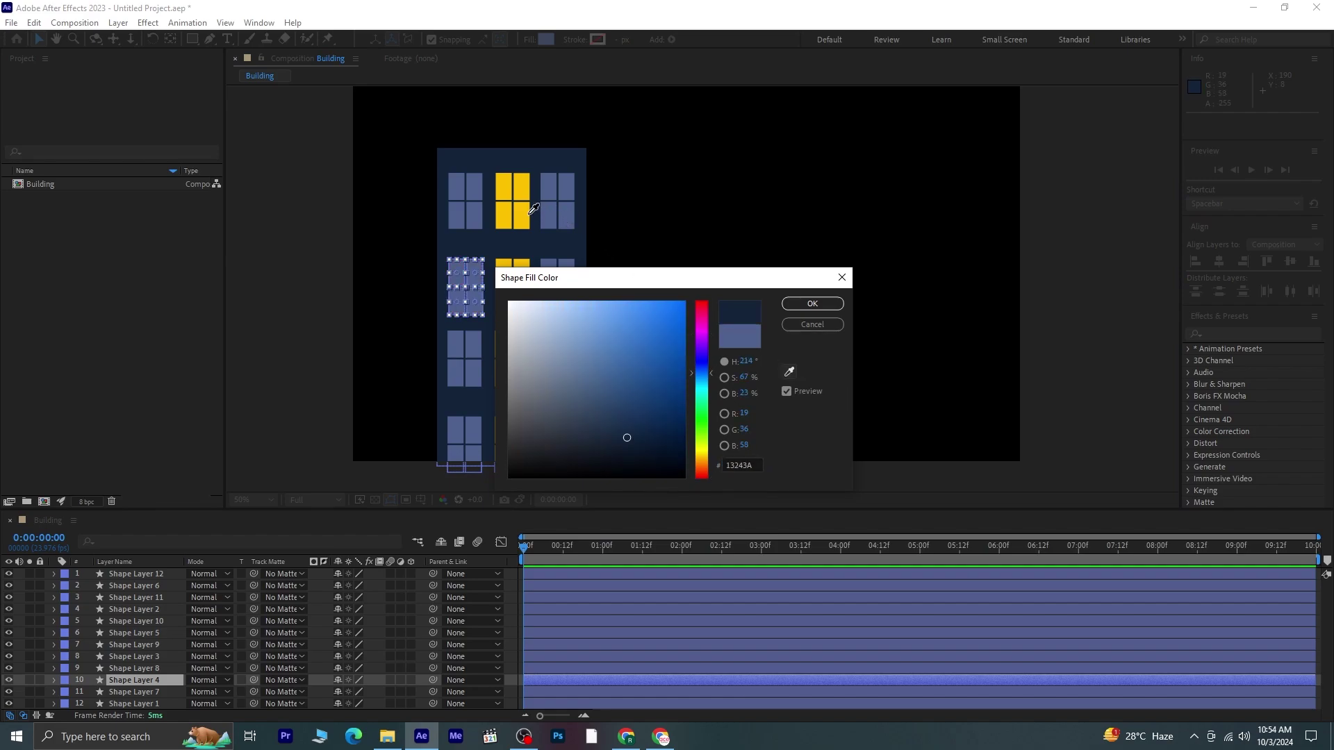
left_click(512, 202)
left_click(812, 304)
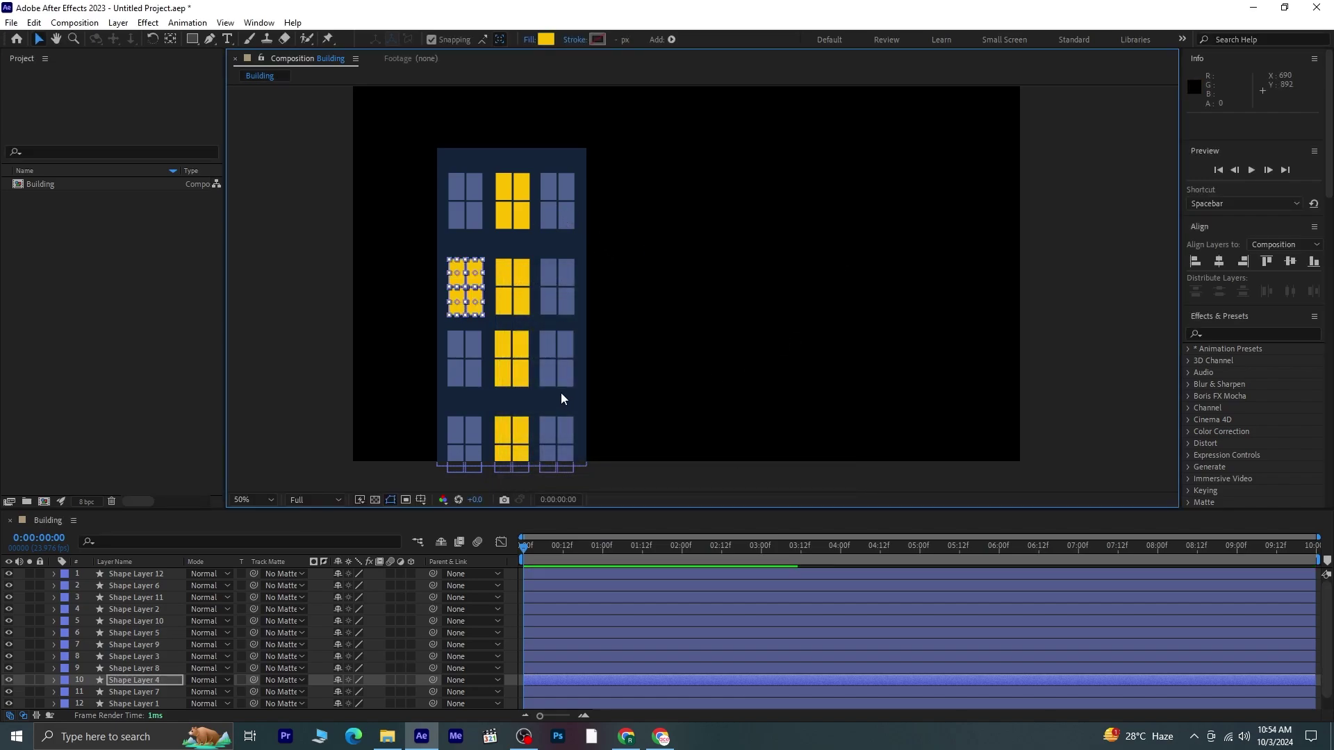
- Change the fill of the third row's middle window, Shape Layer 11, to the unlit blue 4F618F sampled from a neighboring window
left_click(520, 372)
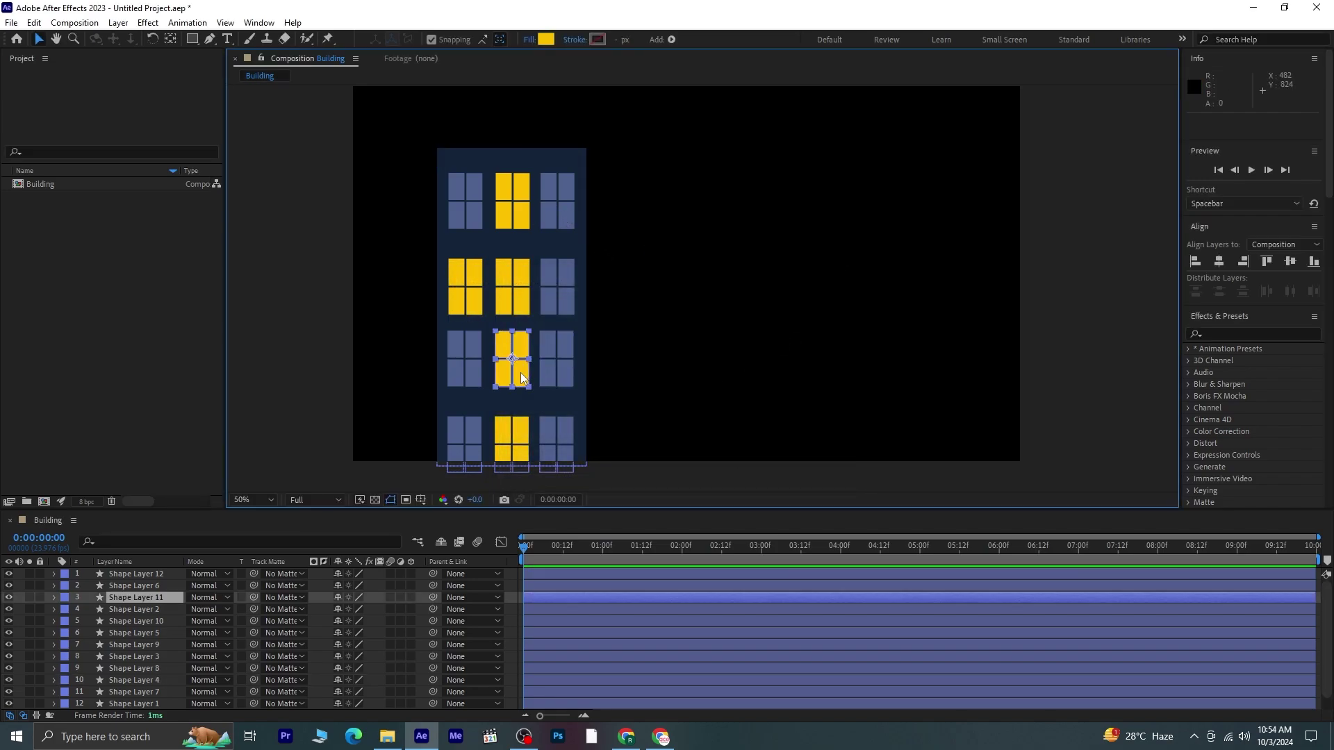
left_click(546, 40)
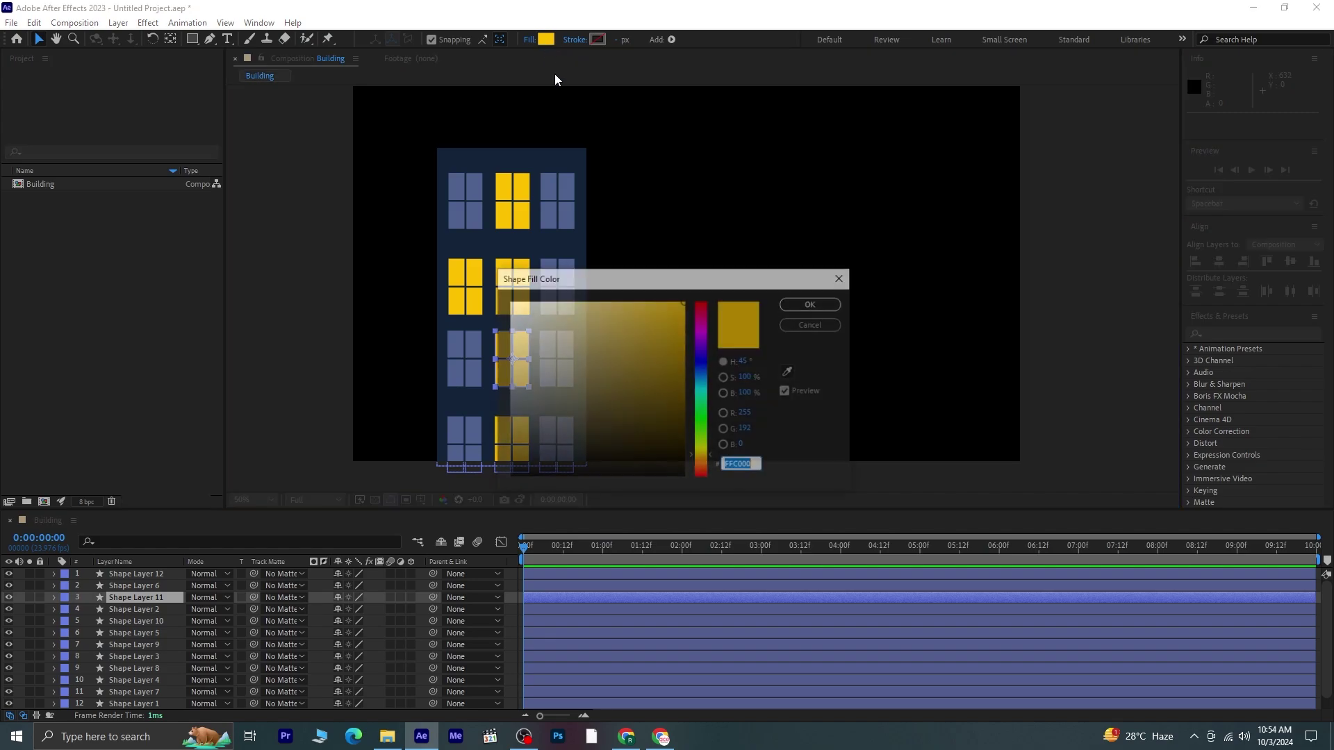
left_click(789, 373)
left_click(464, 341)
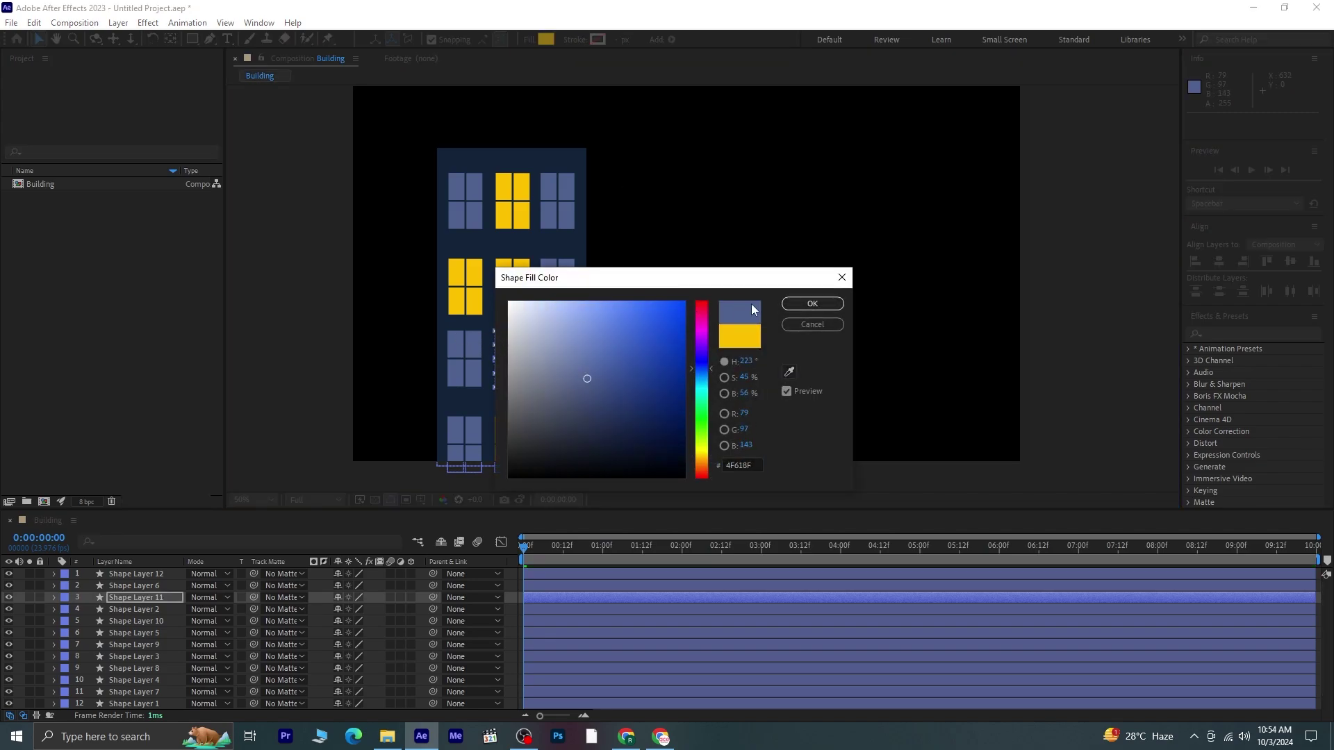
left_click(809, 304)
- Change the fill of the third row's right window, Shape Layer 9, to the yellow FFC000 sampled from the top row's lit window
left_click(569, 376)
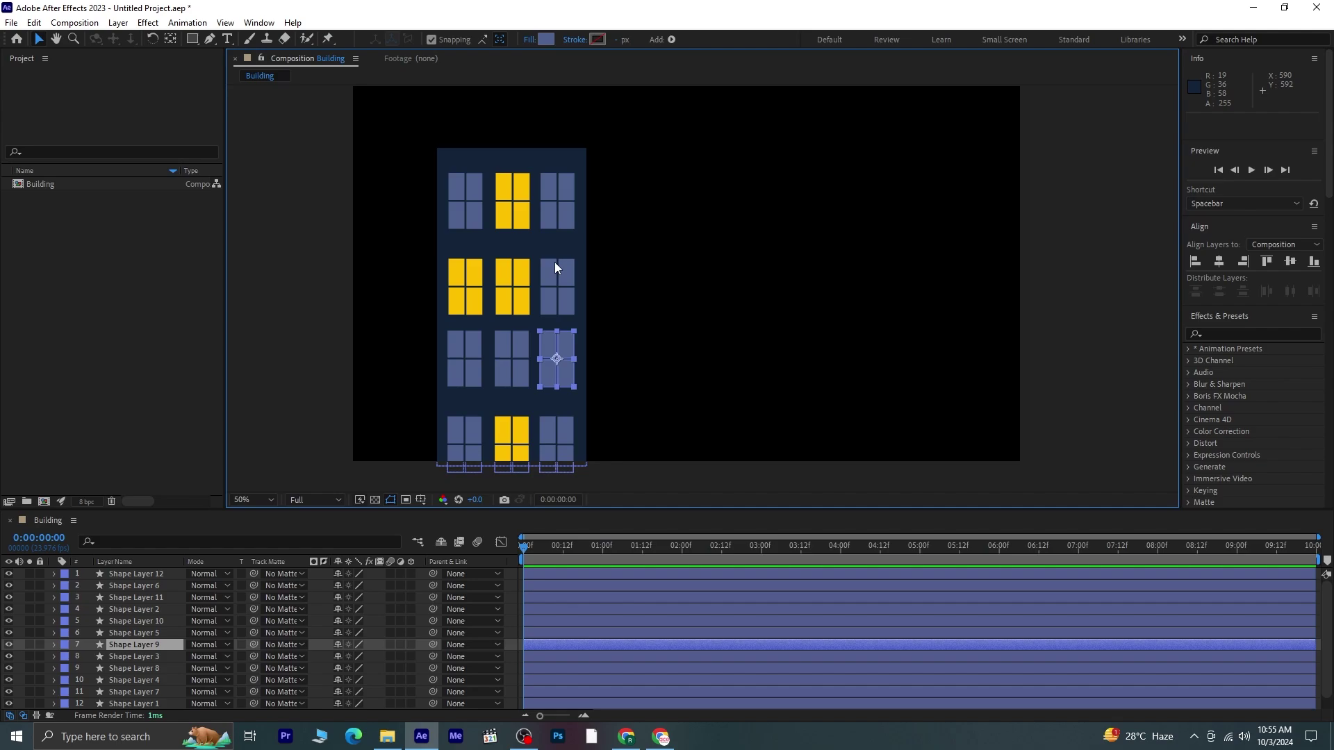
left_click(546, 40)
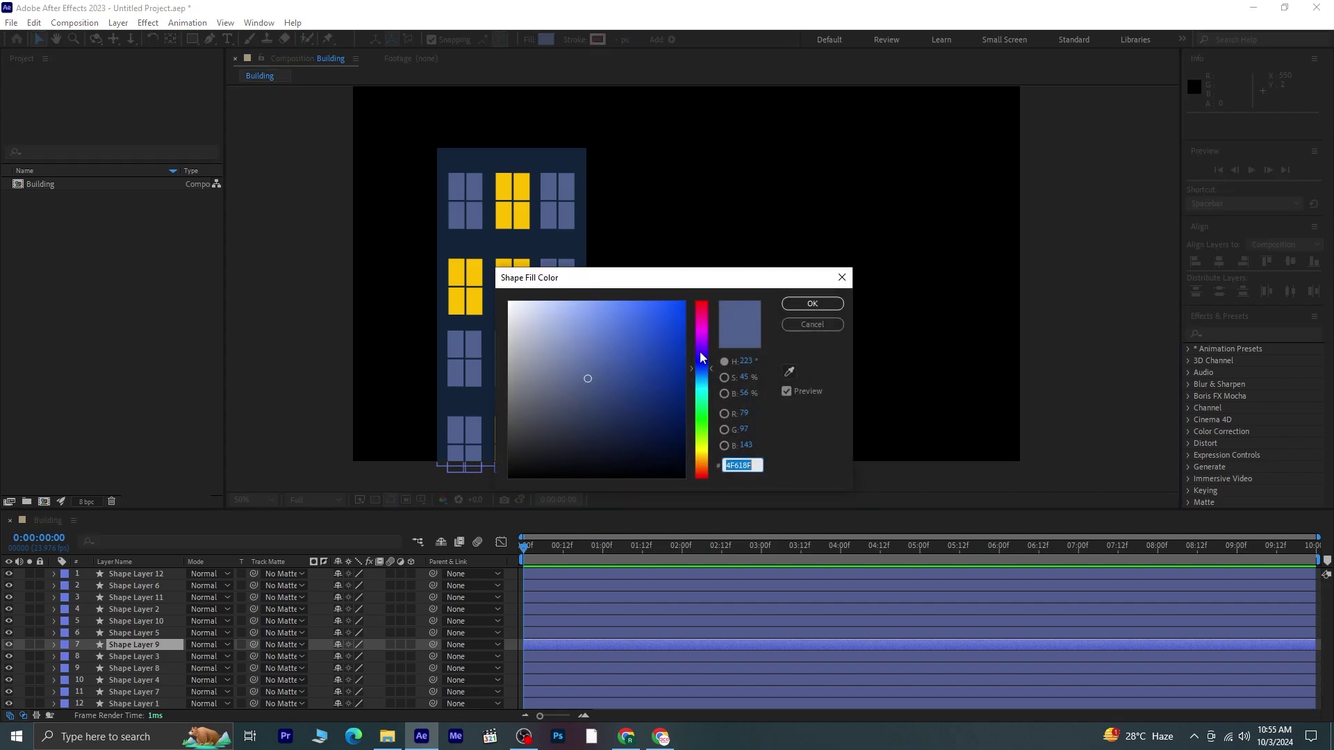
left_click(790, 374)
left_click(524, 179)
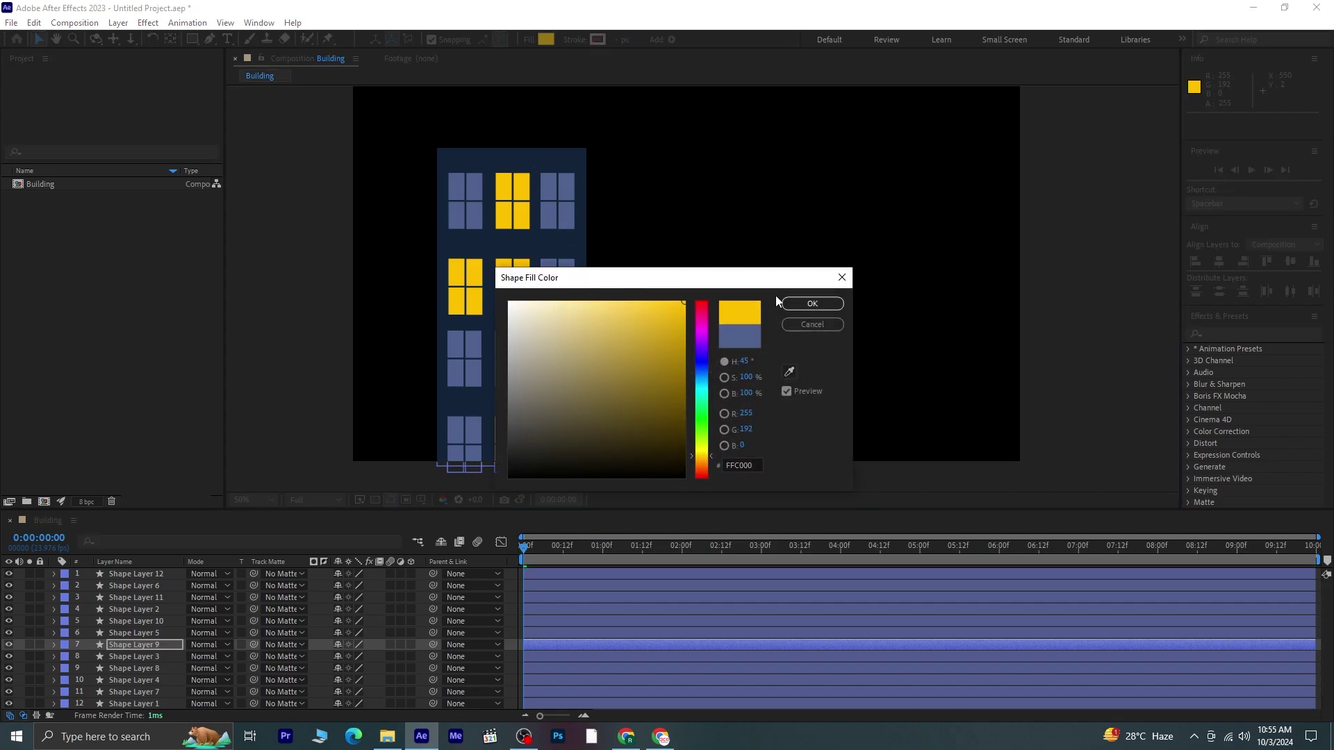
left_click(812, 305)
- Change the fill of the bottom row's left window, Shape Layer 8, to the yellow FFC000 sampled from the top row's lit window
left_click(473, 435)
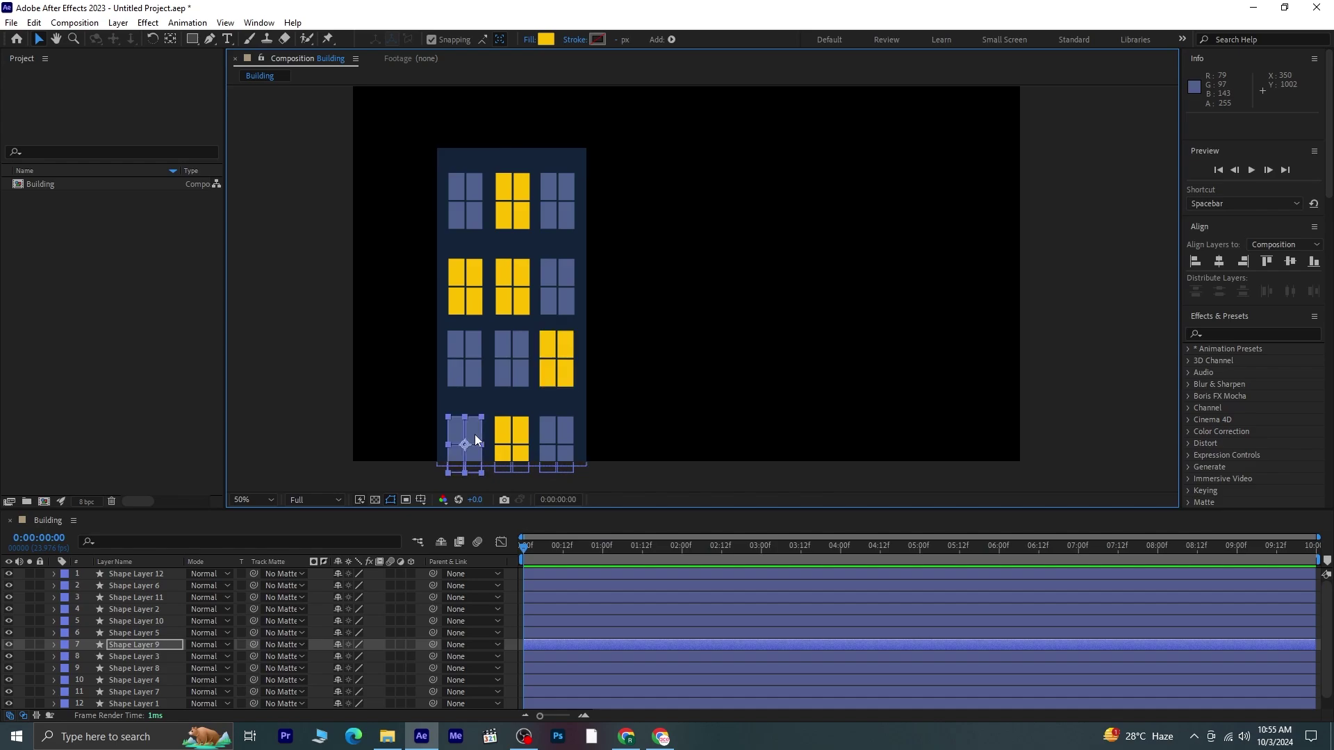
left_click(542, 41)
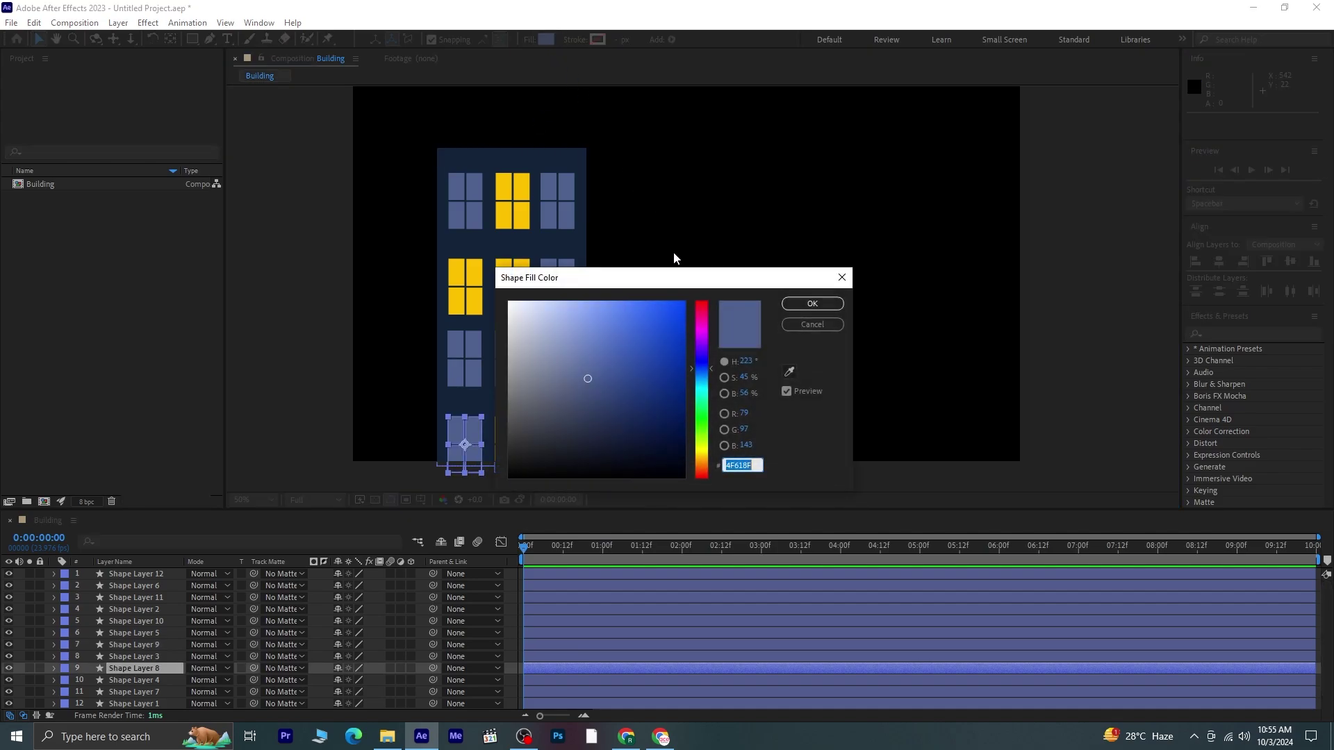
left_click(789, 372)
left_click(522, 220)
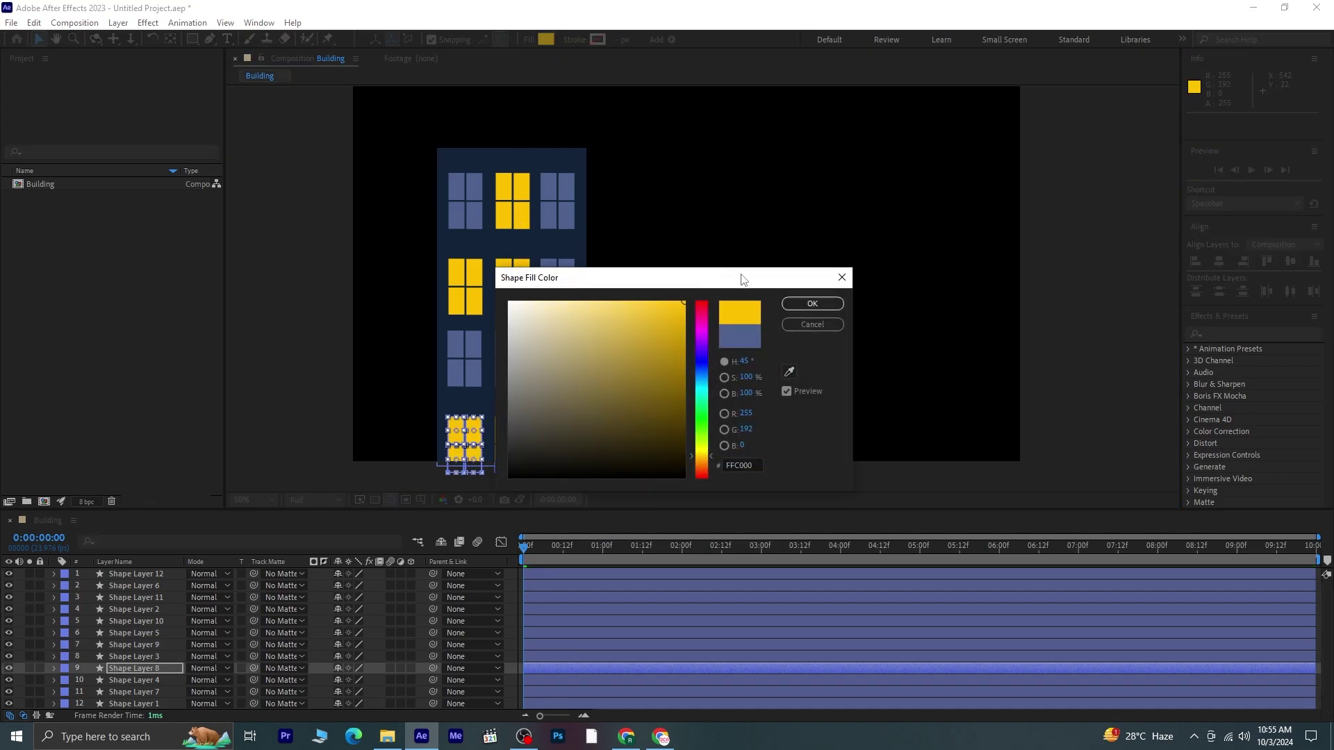
left_click(812, 303)
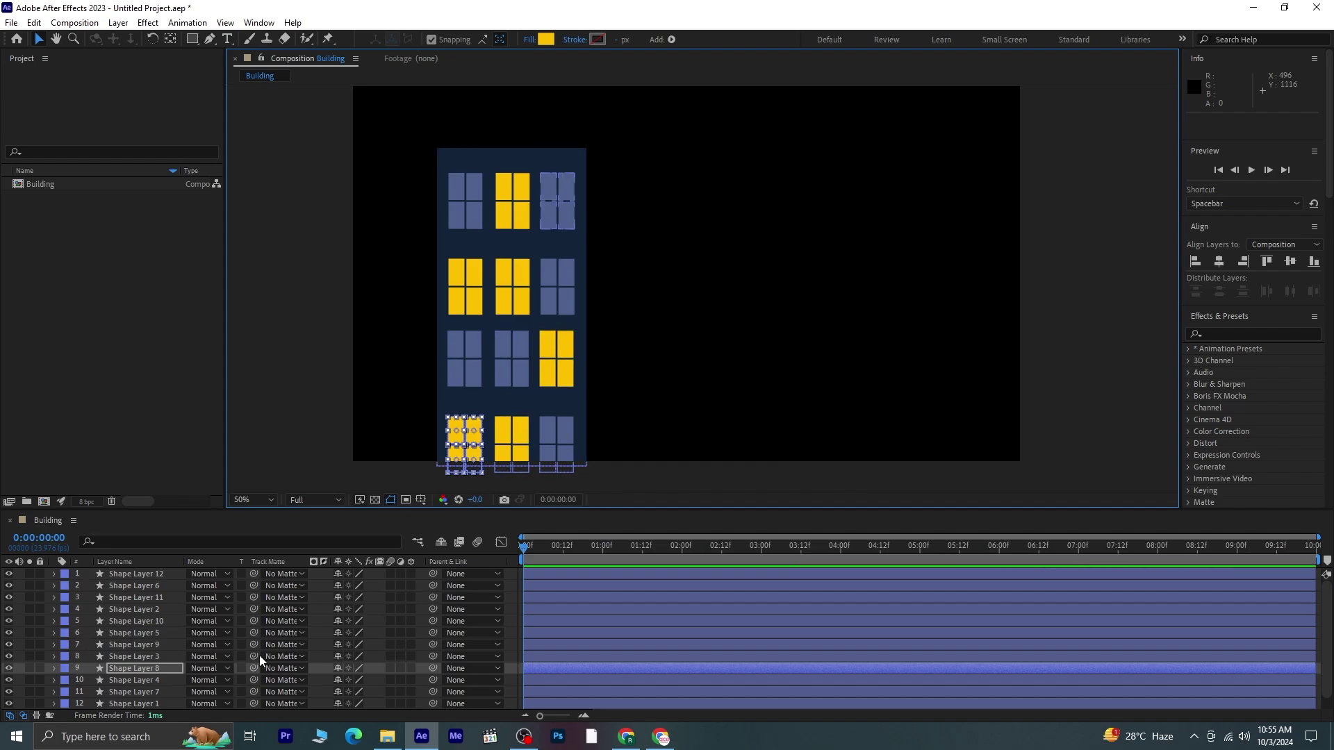
- Fill the lower-right pane, Rectangle 4, of the top row's lit window, Shape Layer 2, with the darker yellow A98003
left_click(519, 208)
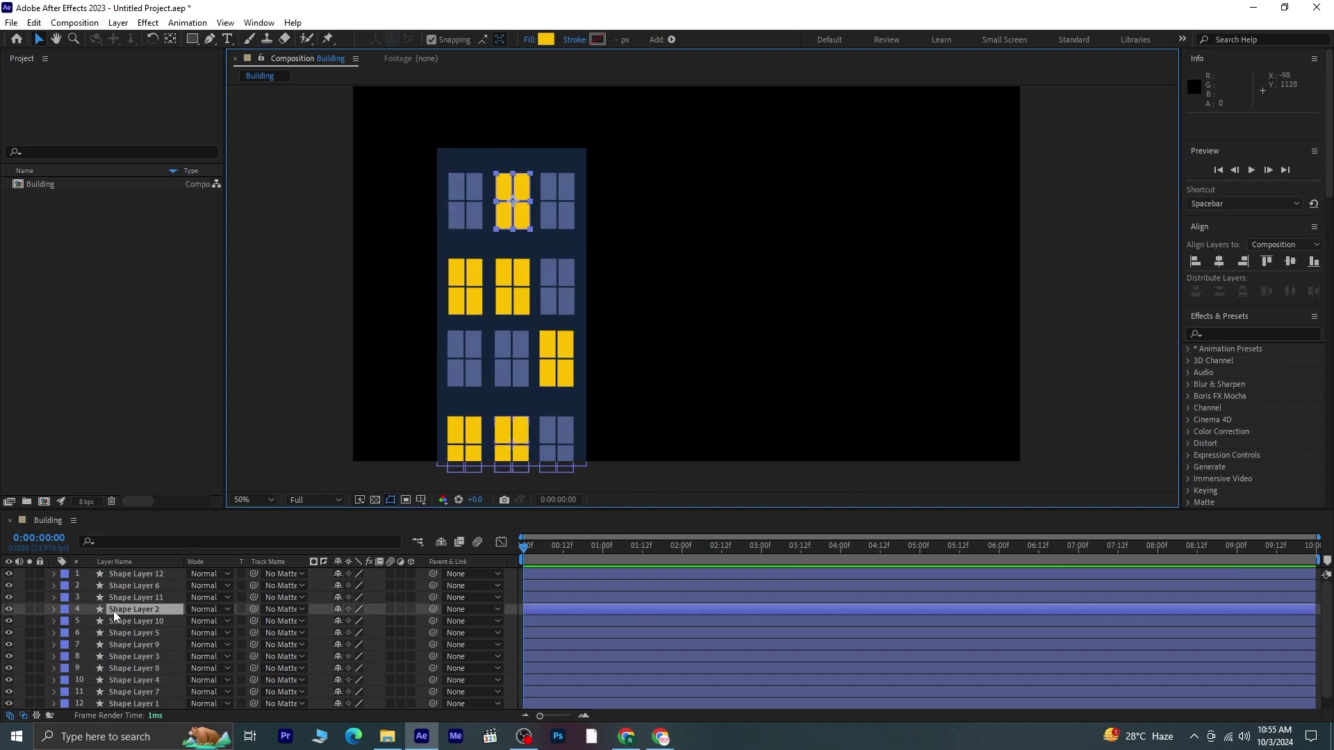
left_click(53, 610)
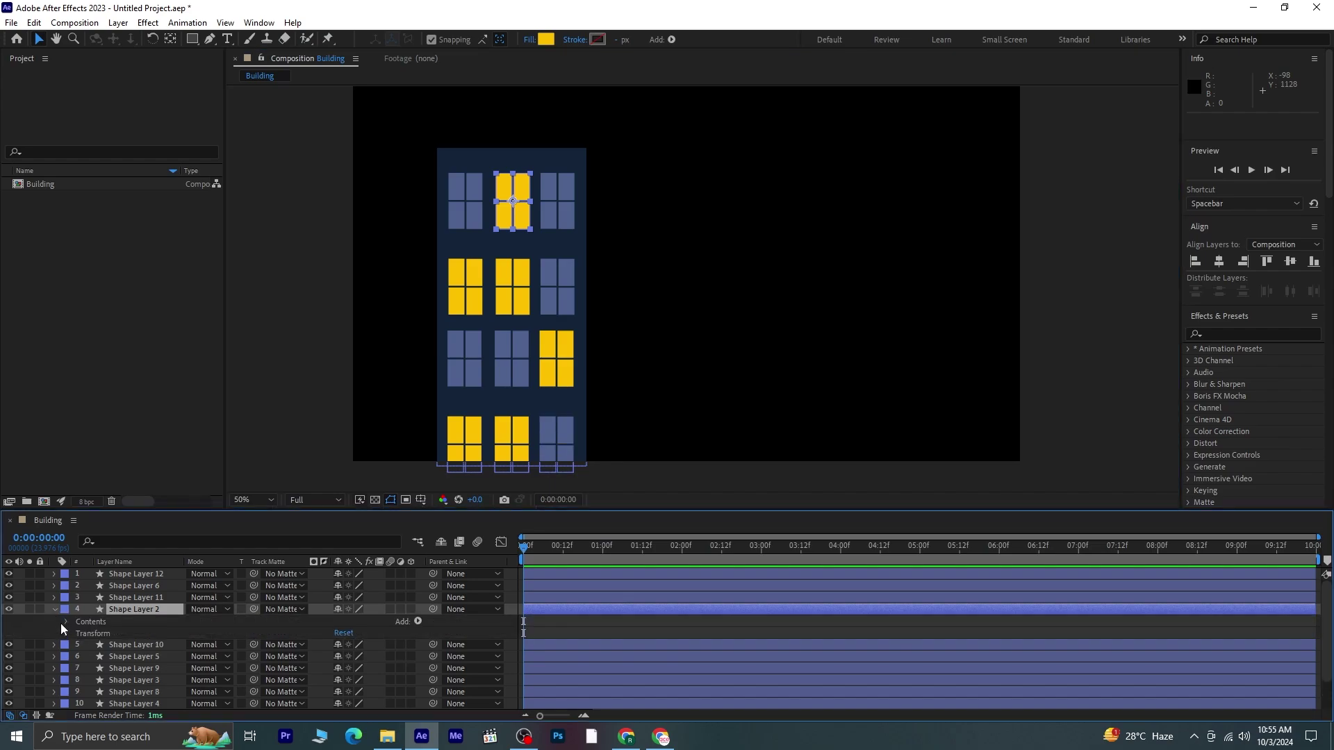
left_click(64, 621)
left_click(128, 636)
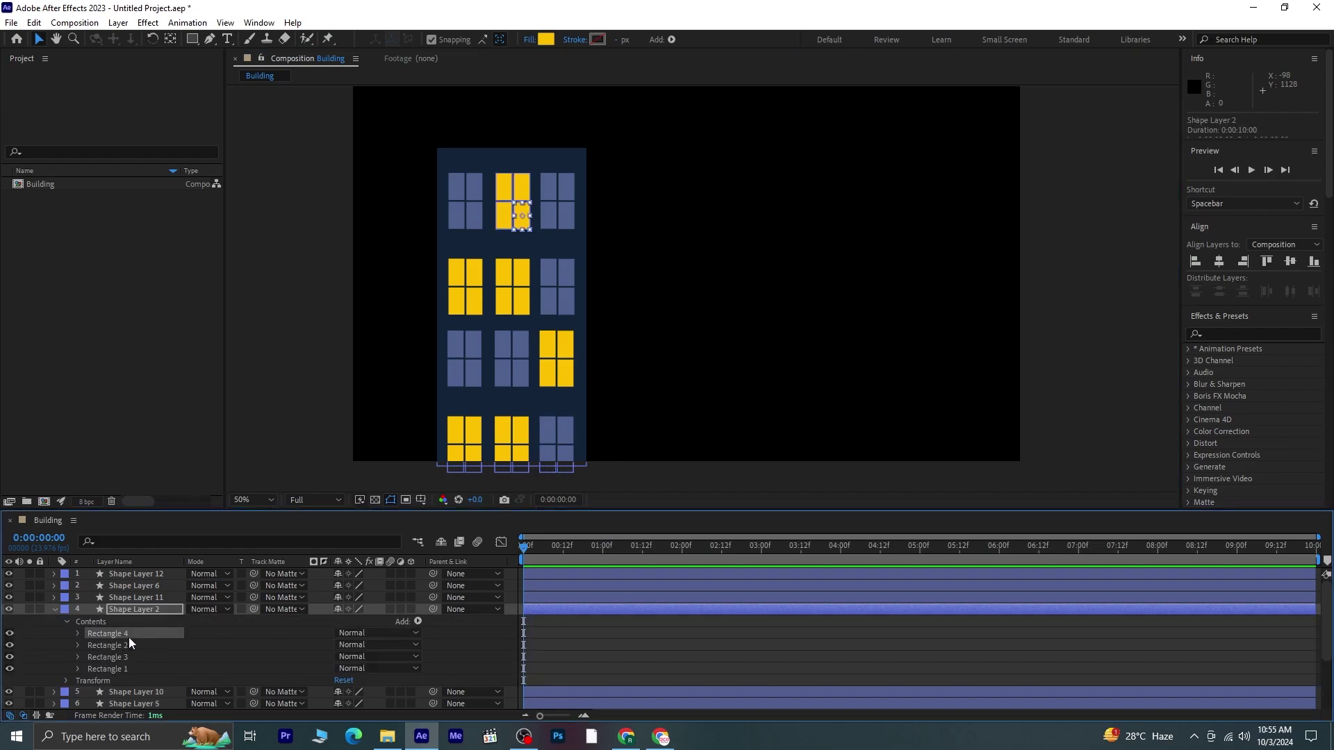
left_click(545, 40)
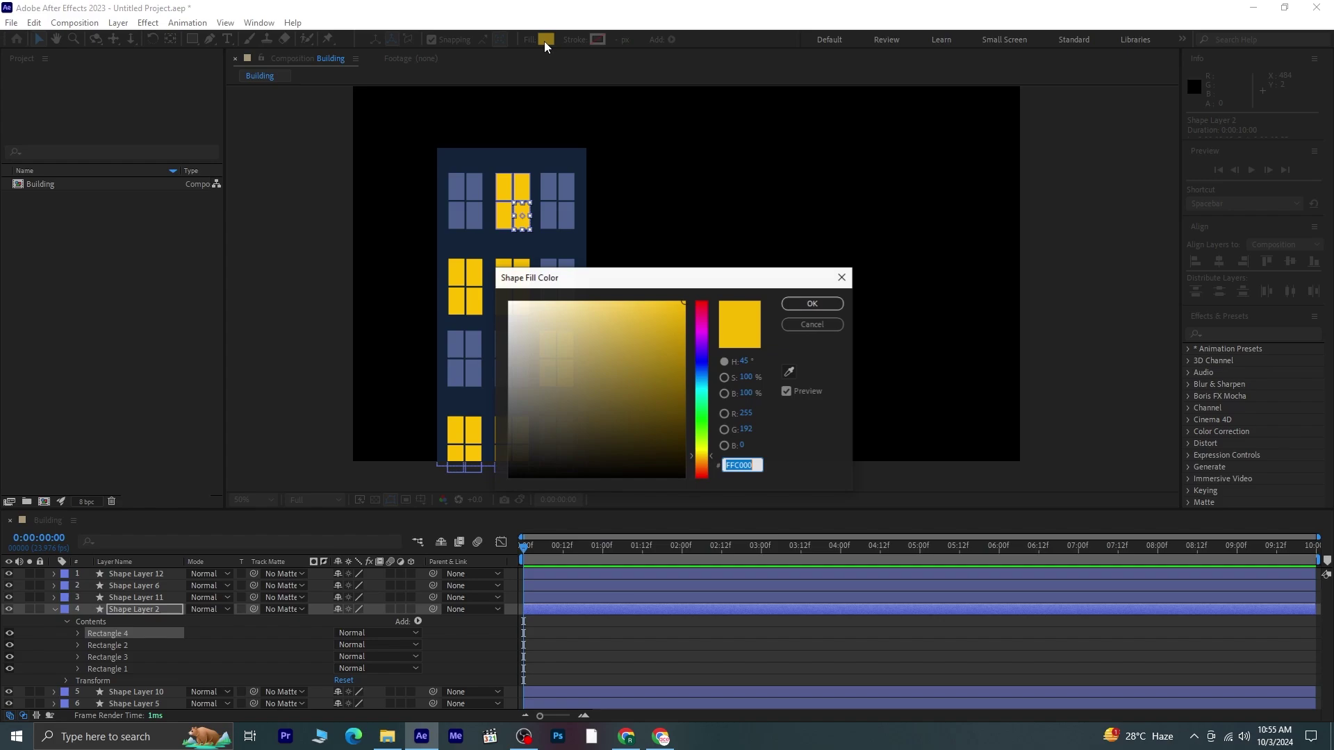
left_click(682, 361)
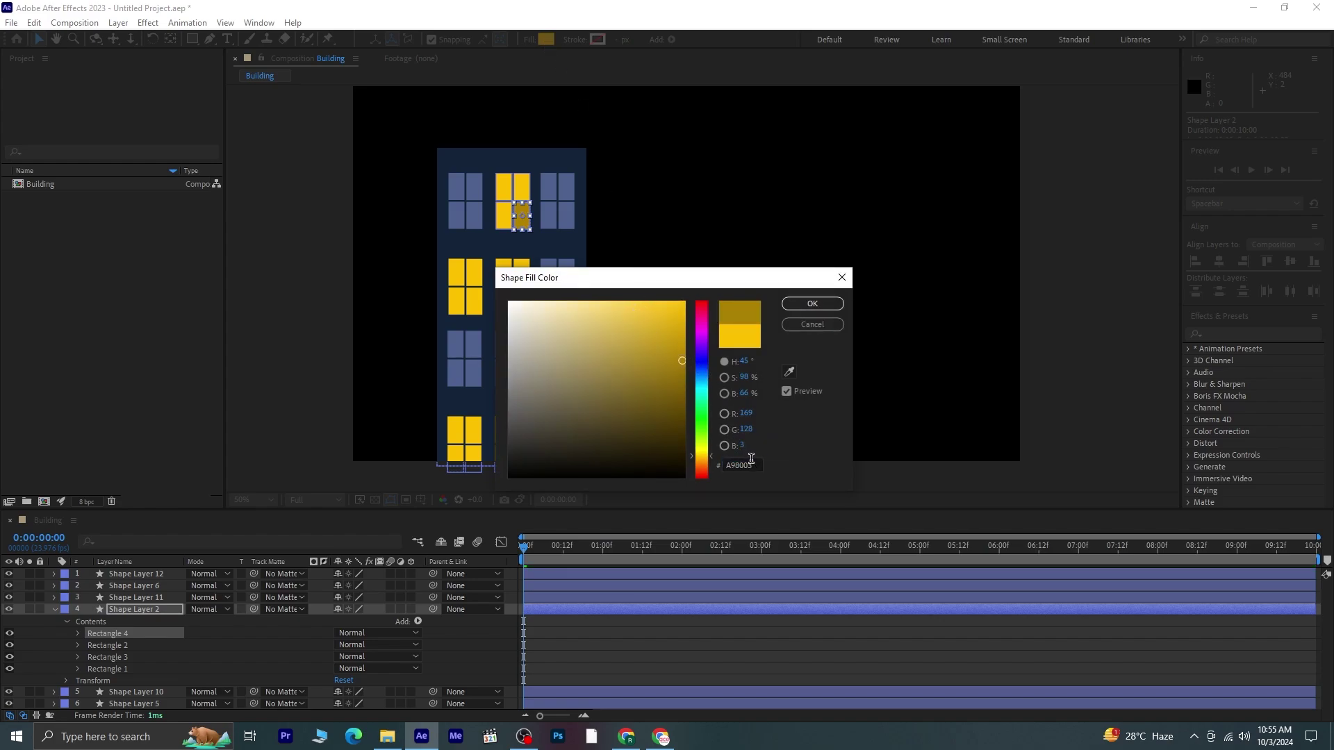
left_click_drag(752, 465, 742, 466)
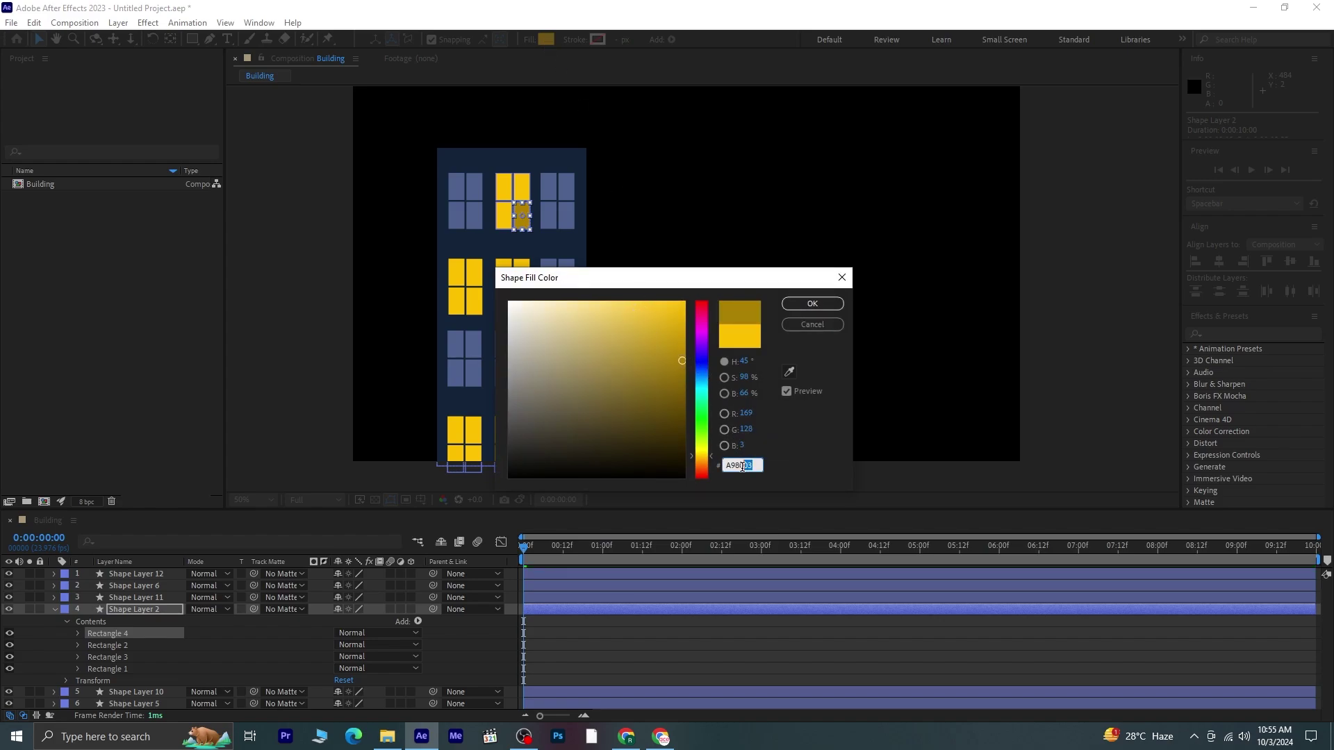
left_click(811, 306)
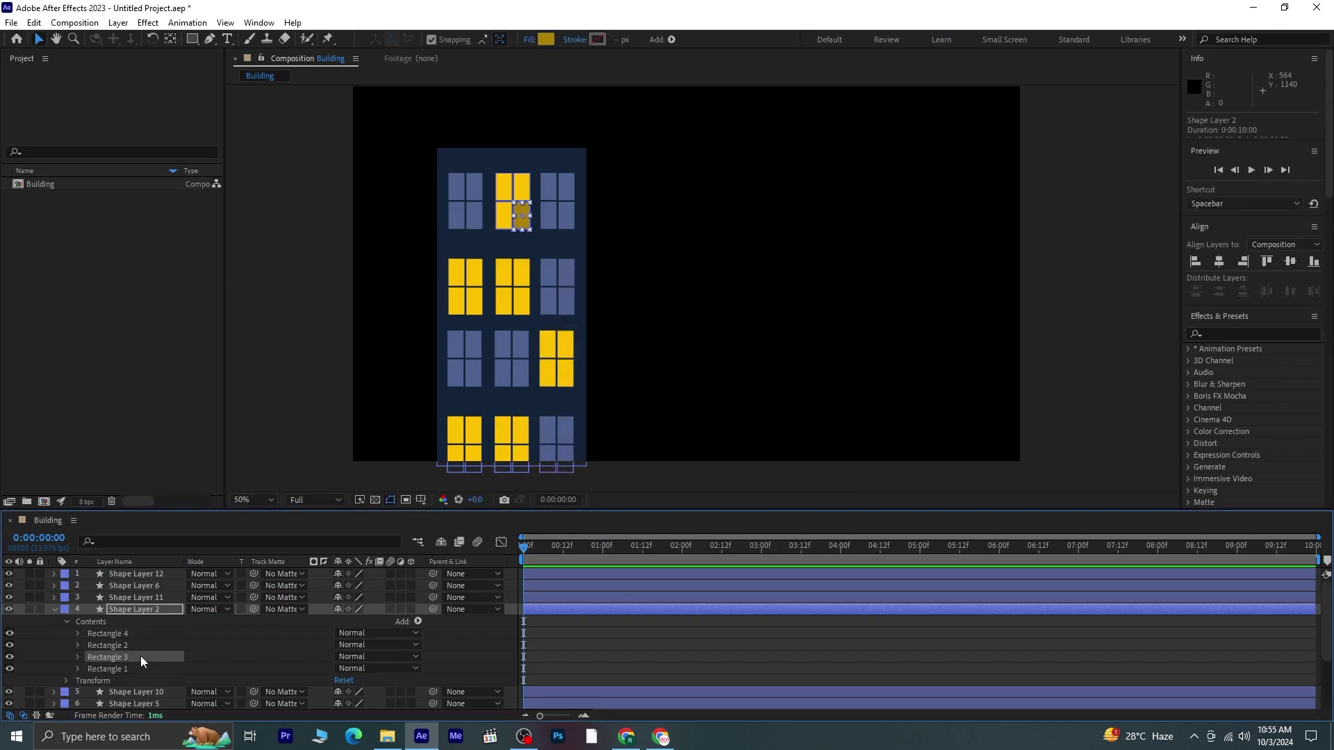
- Fill the upper-left pane, Rectangle 1, of Shape Layer 2 with A98003 and collapse the layer
left_click(111, 668)
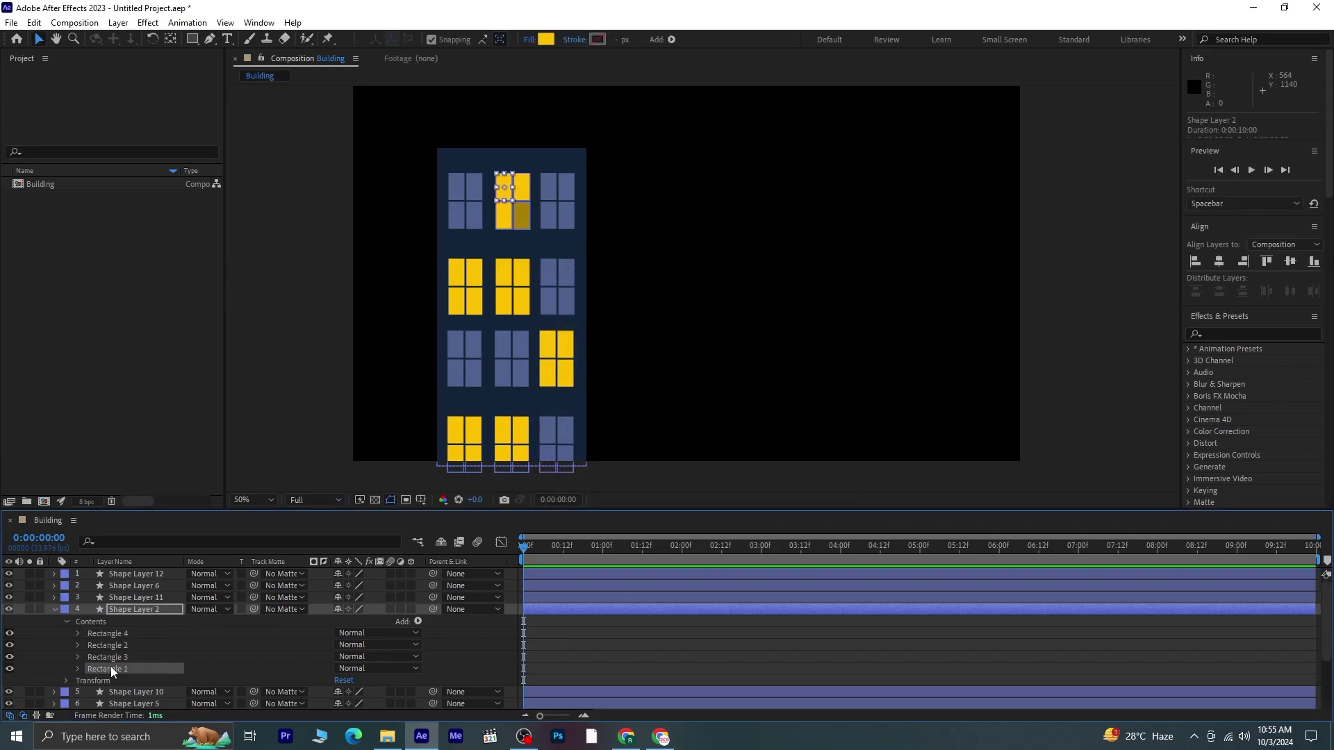
left_click(545, 40)
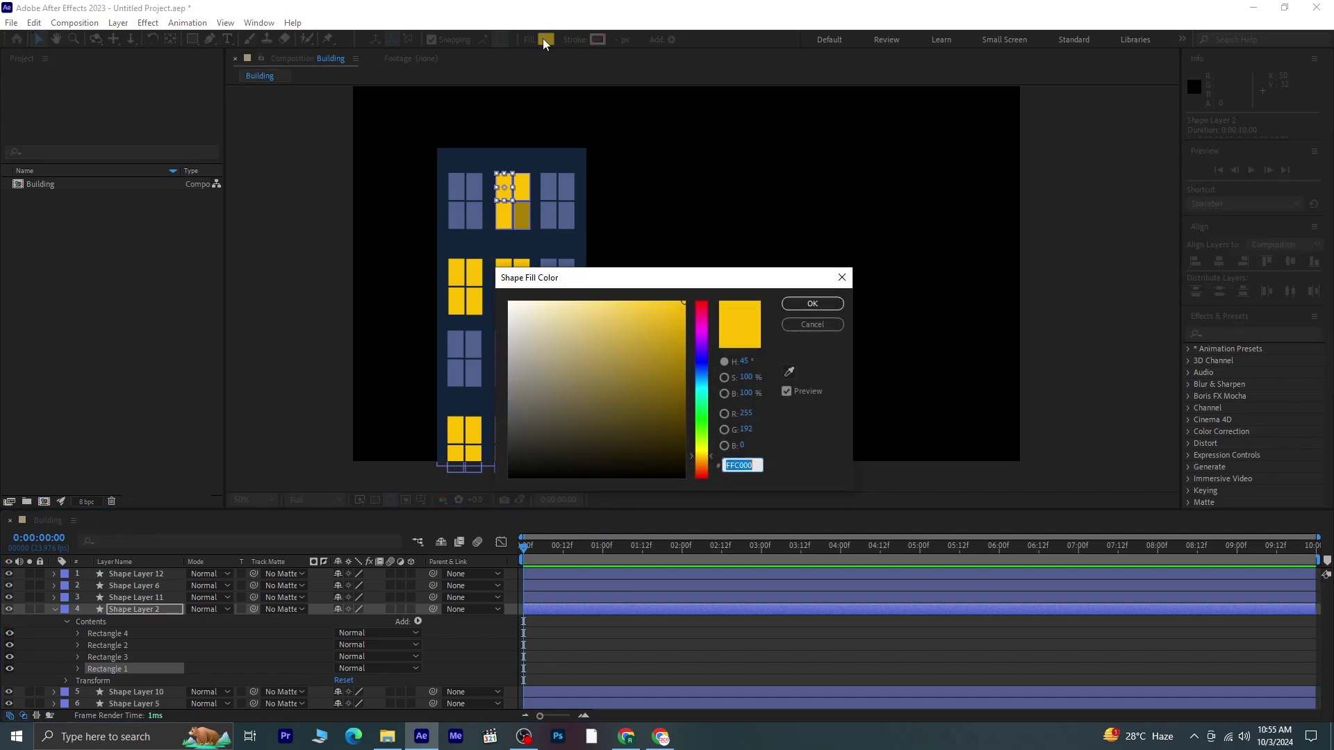
type("A98003")
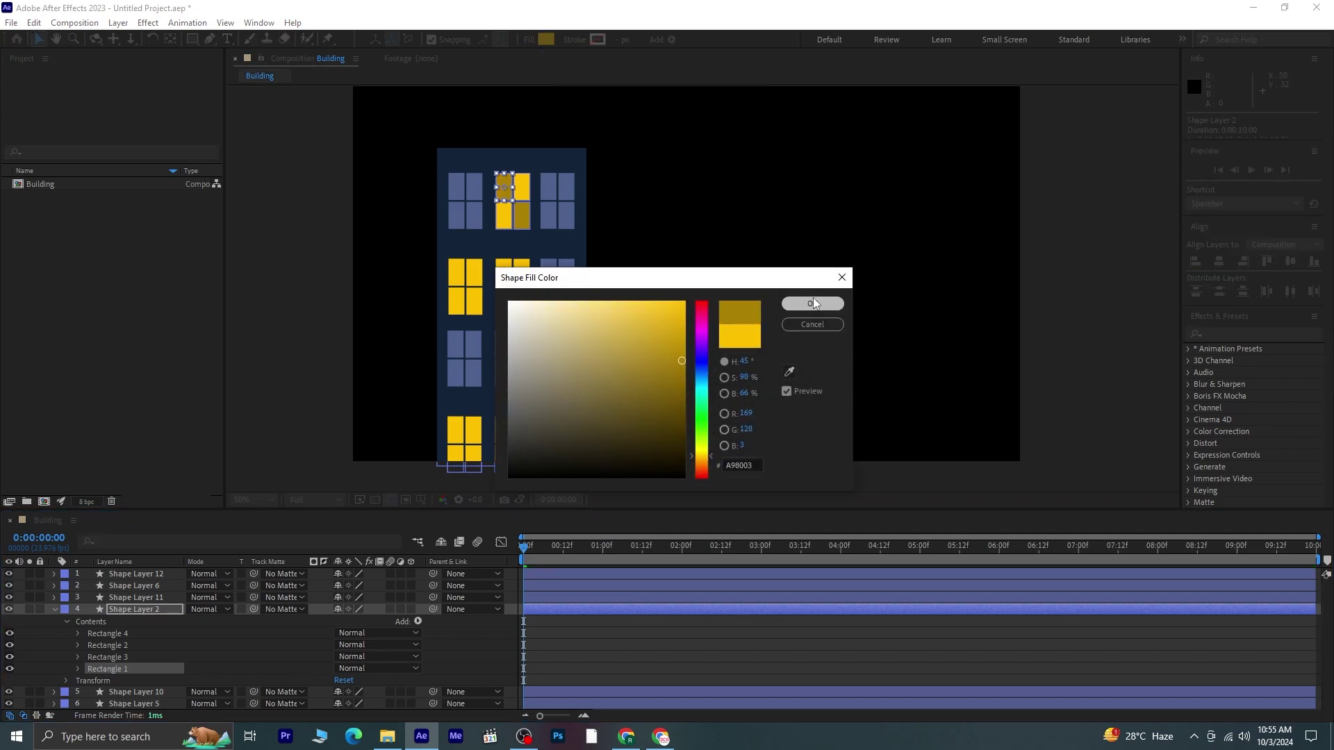
left_click(812, 301)
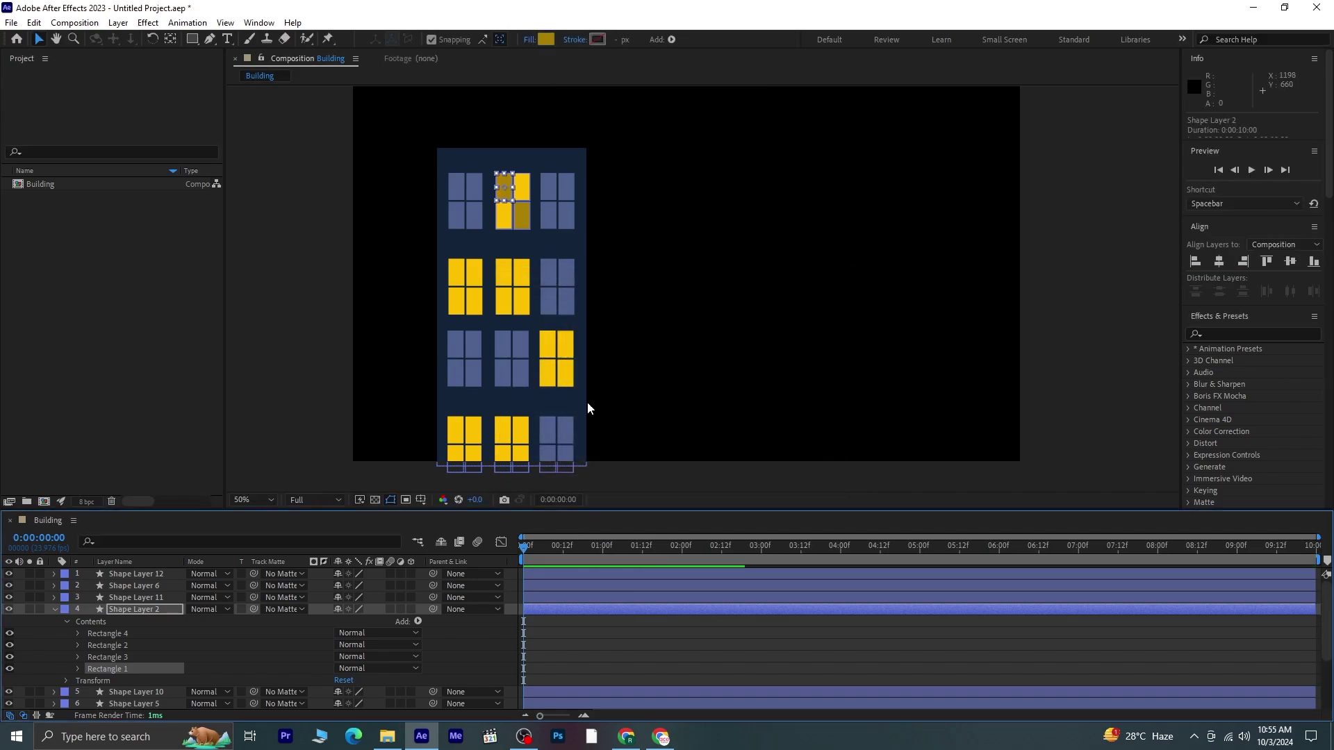
left_click(55, 609)
- Fill the lower-left pane, Rectangle 3, of the second row's left window, Shape Layer 4, with A98003
left_click(473, 313)
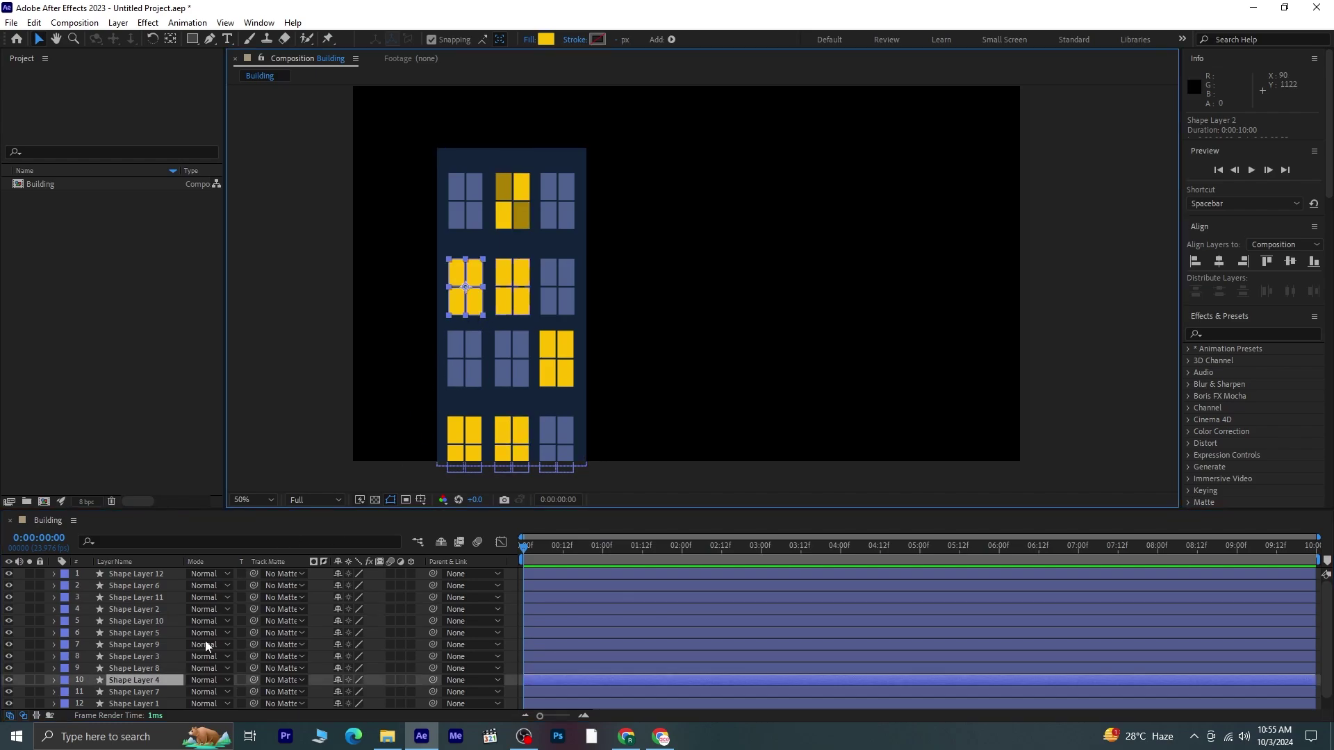
left_click(54, 680)
scroll(70, 660, "down", 1)
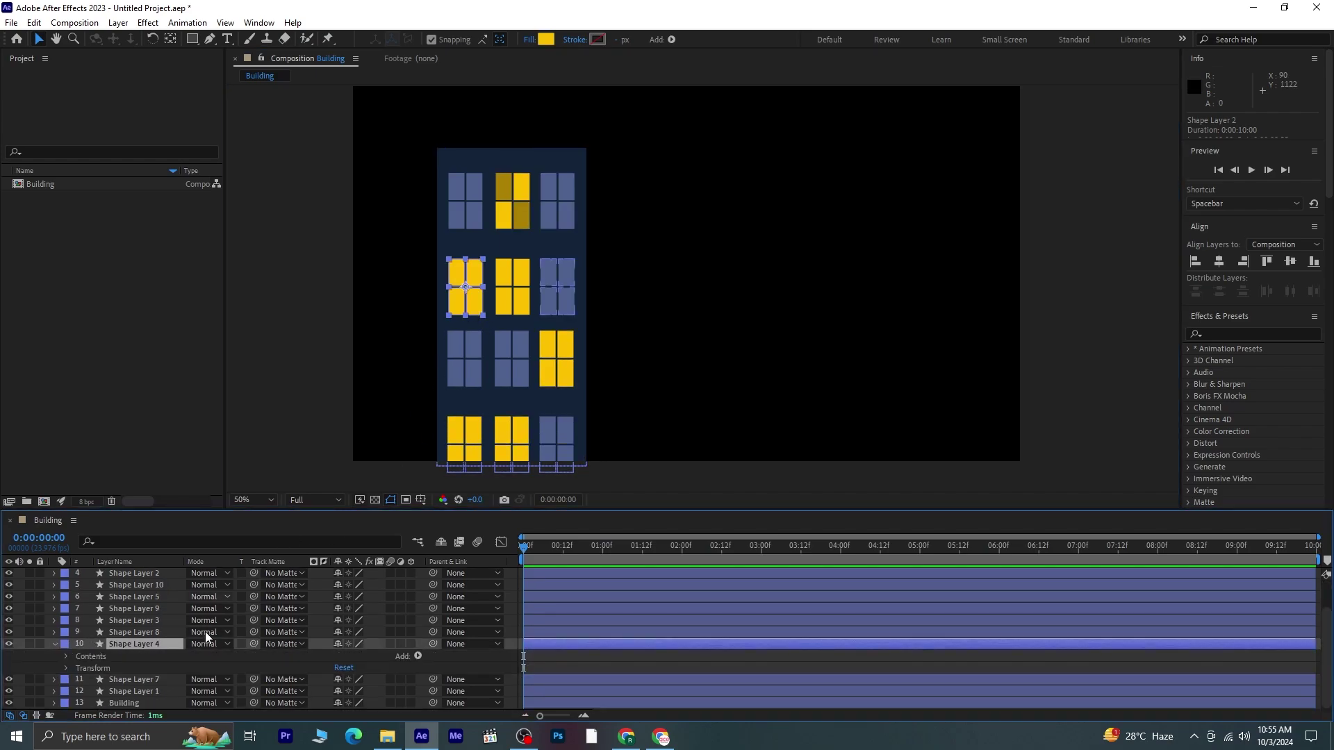
left_click(66, 656)
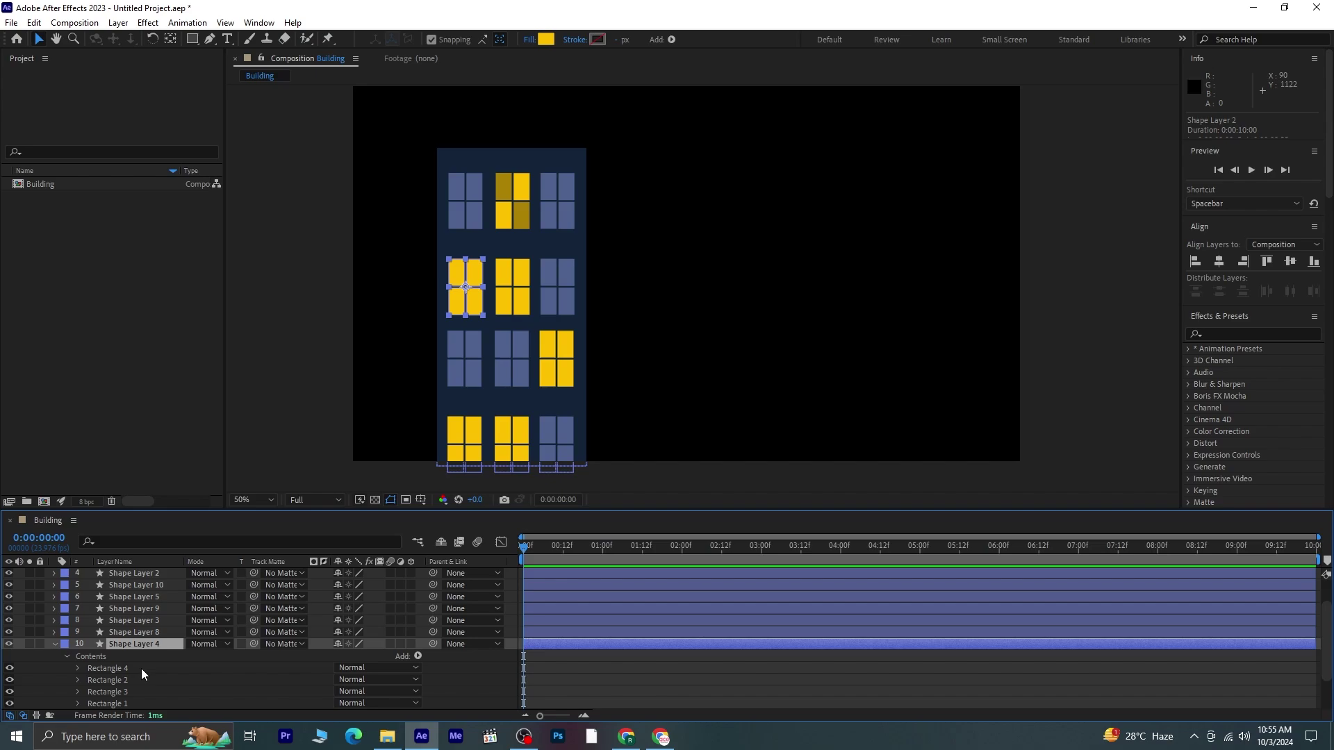
left_click(138, 693)
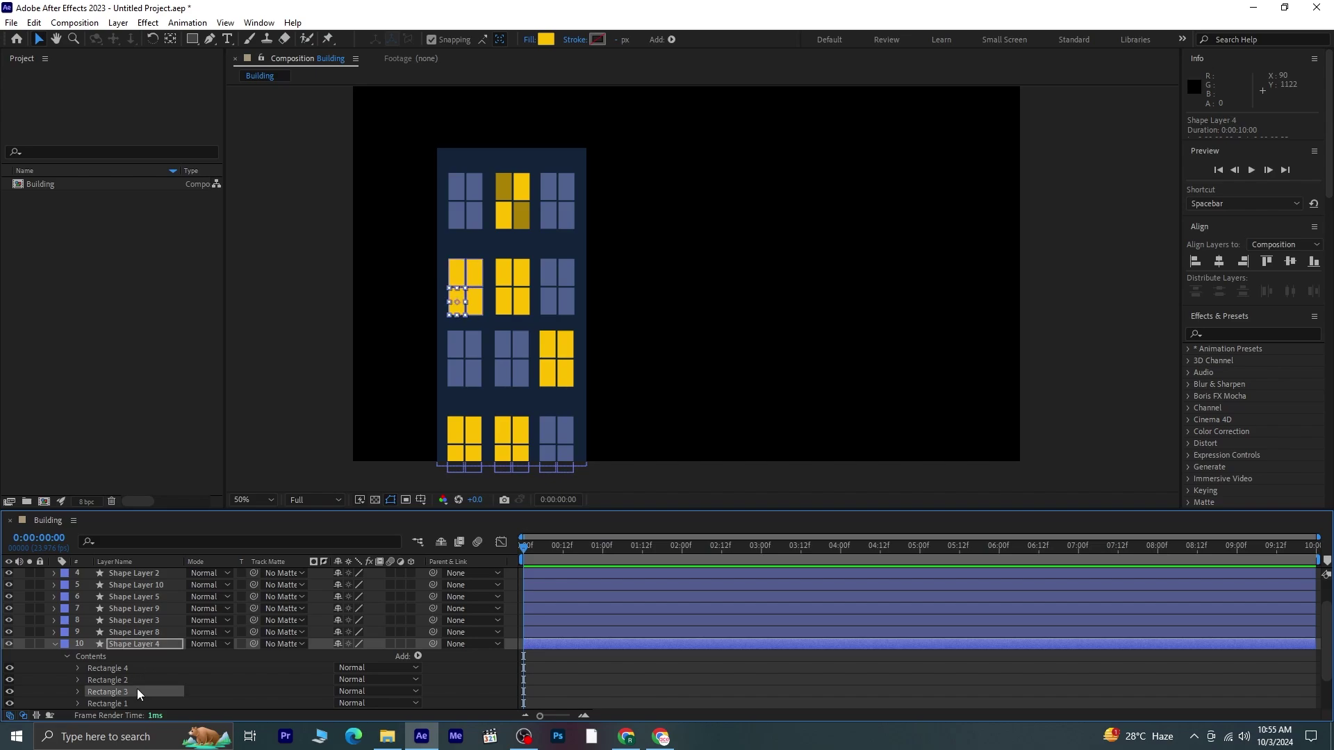
left_click(548, 42)
type("A98003")
left_click(806, 307)
- Fill both upper panes, Rectangle 2 and Rectangle 1, of the second row's middle window, Shape Layer 6, with A98003 and collapse the layer
left_click(516, 308)
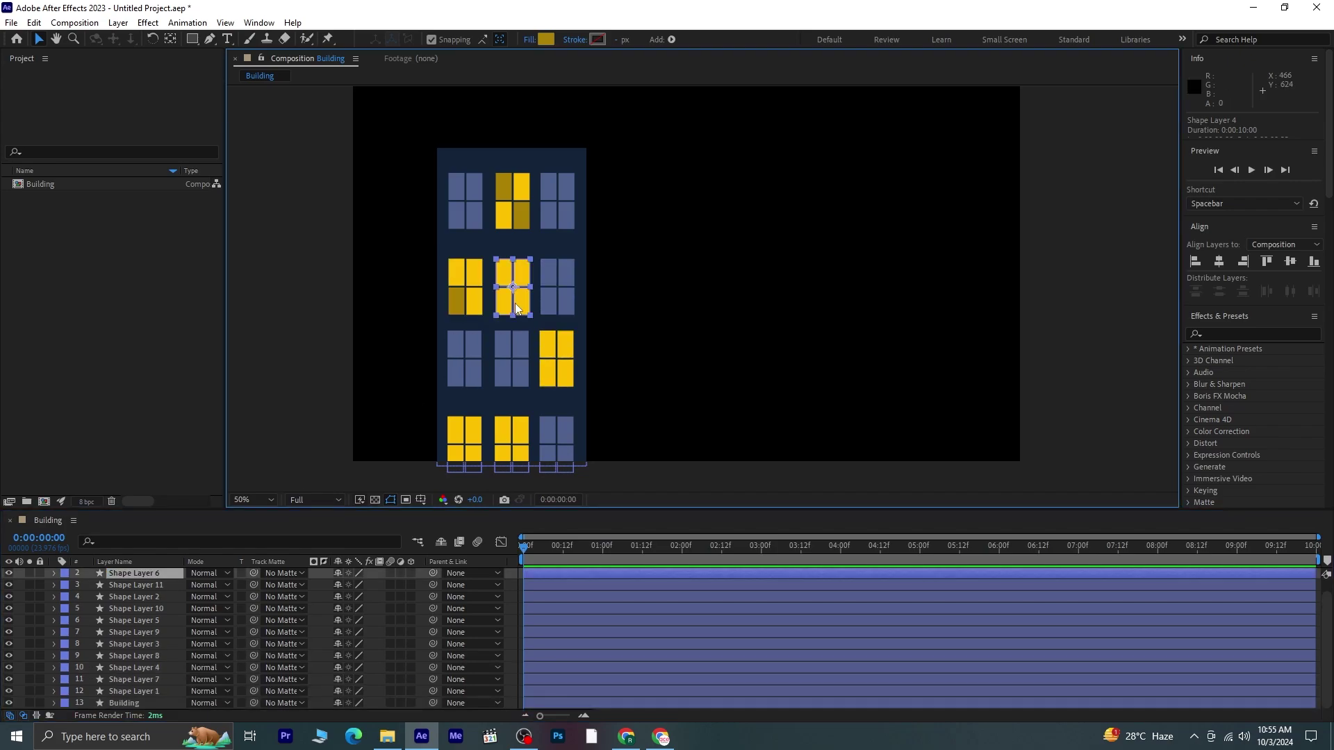
left_click(55, 573)
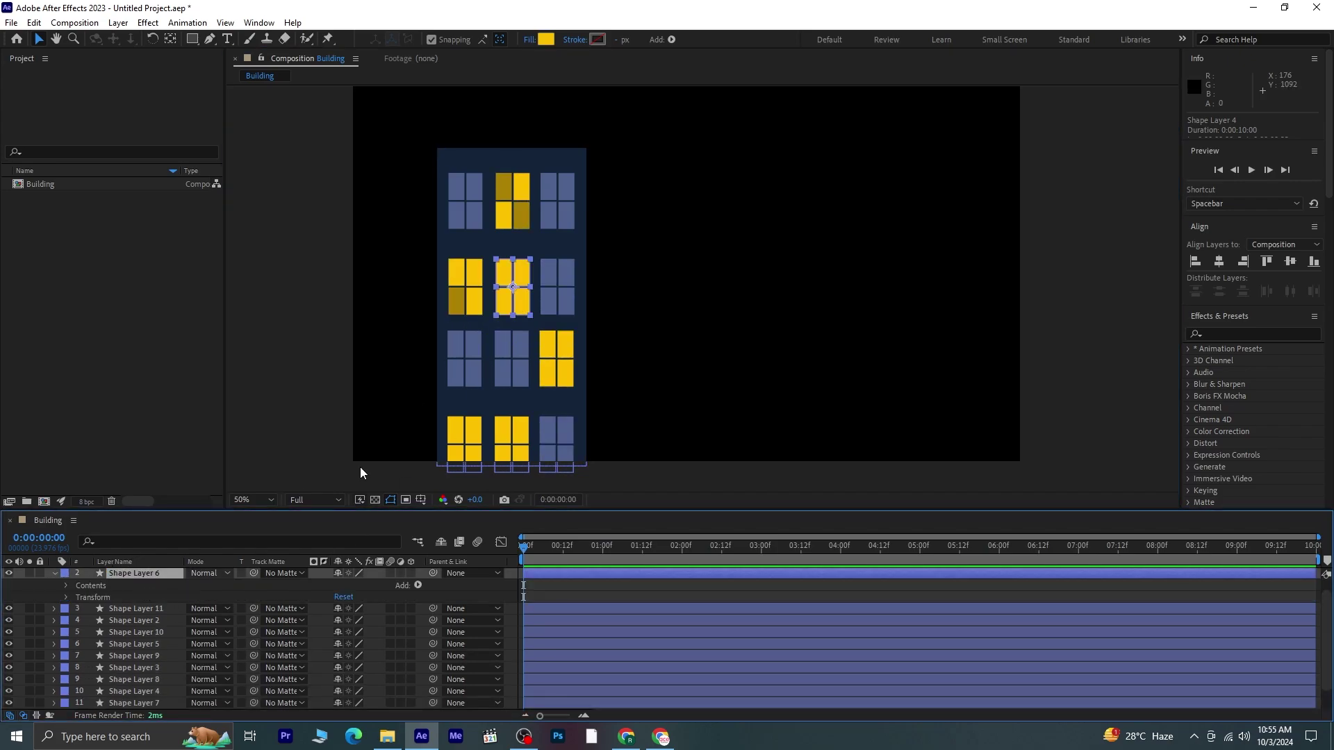
left_click(66, 585)
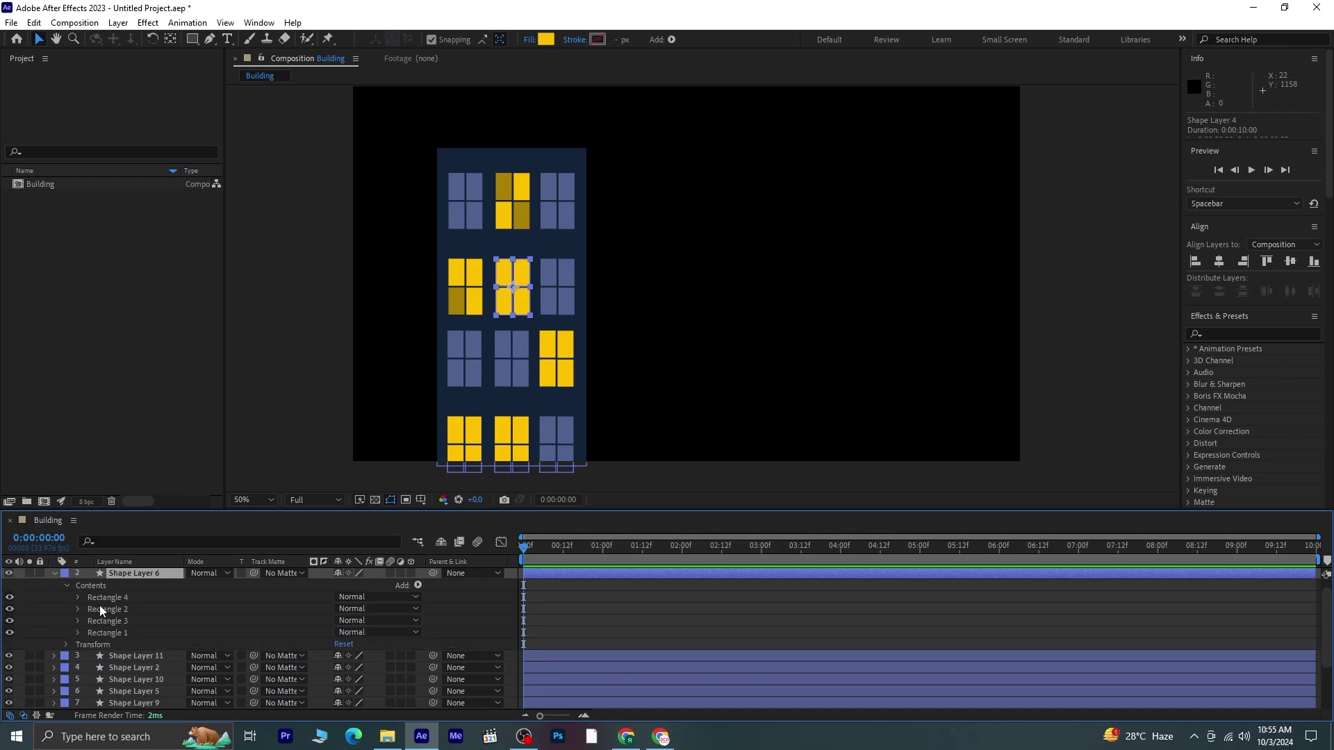
left_click(148, 609)
left_click(142, 631, "ctrl")
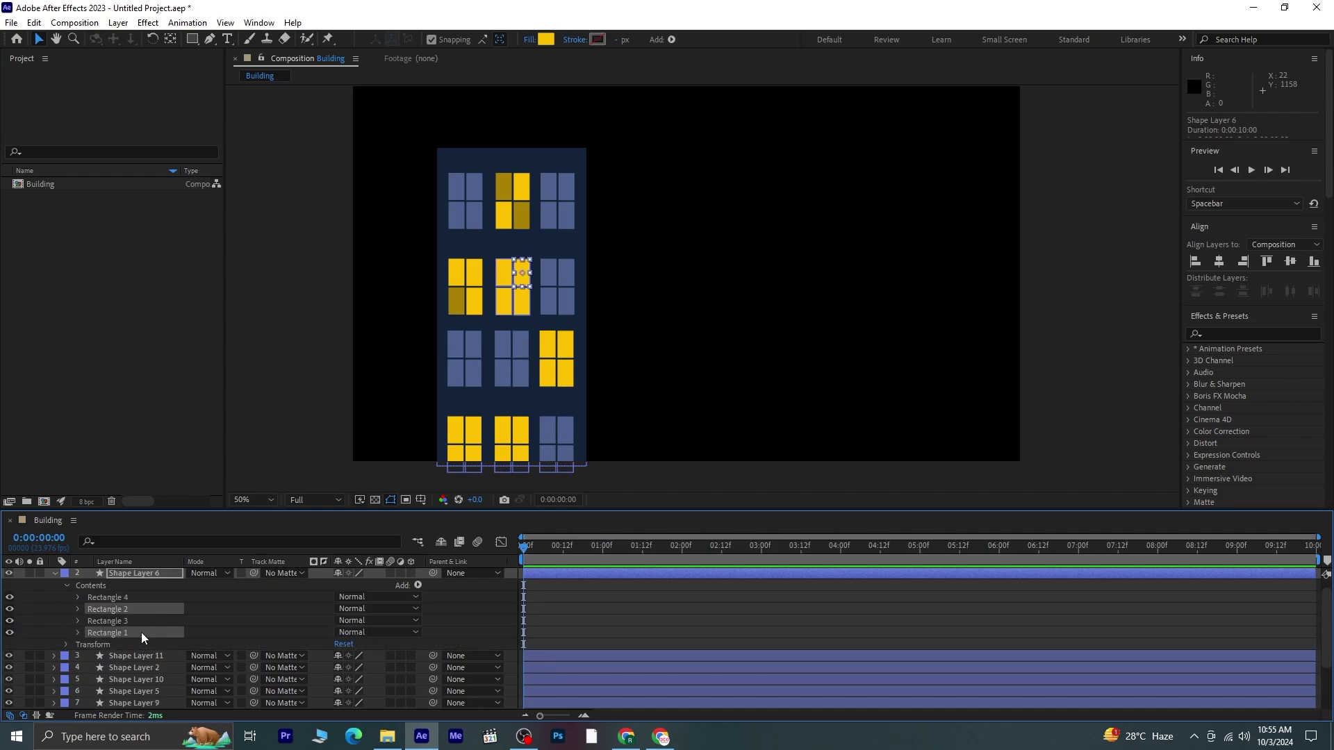
left_click(547, 41)
type("A98003")
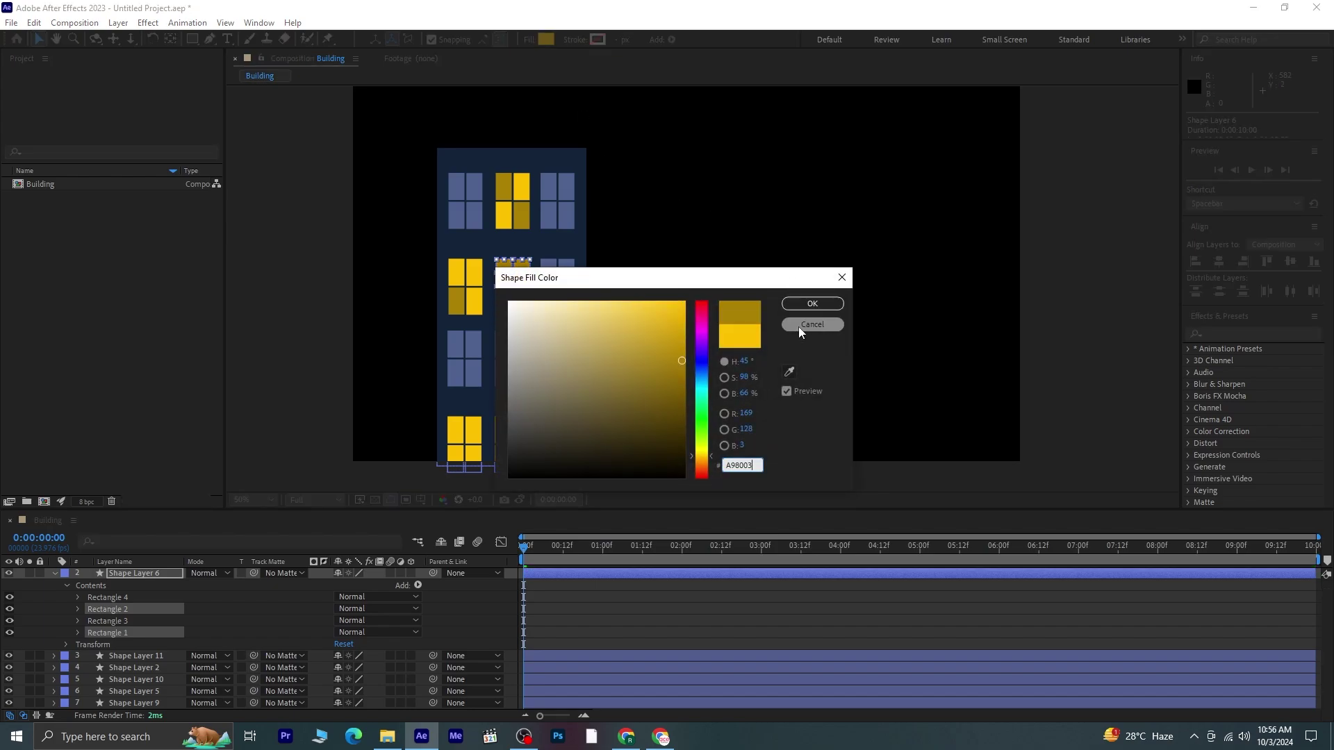
left_click(803, 306)
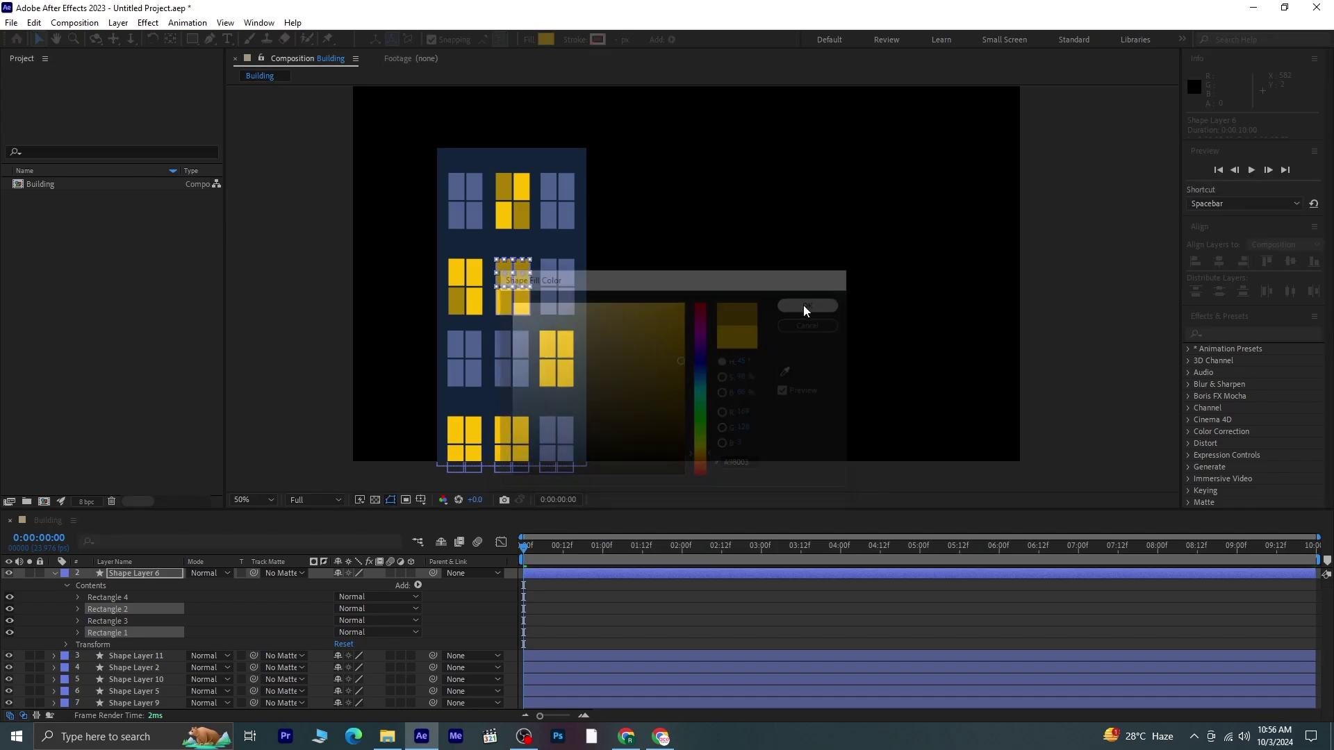
left_click(55, 573)
- Fill the upper-right pane, Rectangle 2, of the third row's right window, Shape Layer 9, with A98003 and collapse the layer
left_click(550, 365)
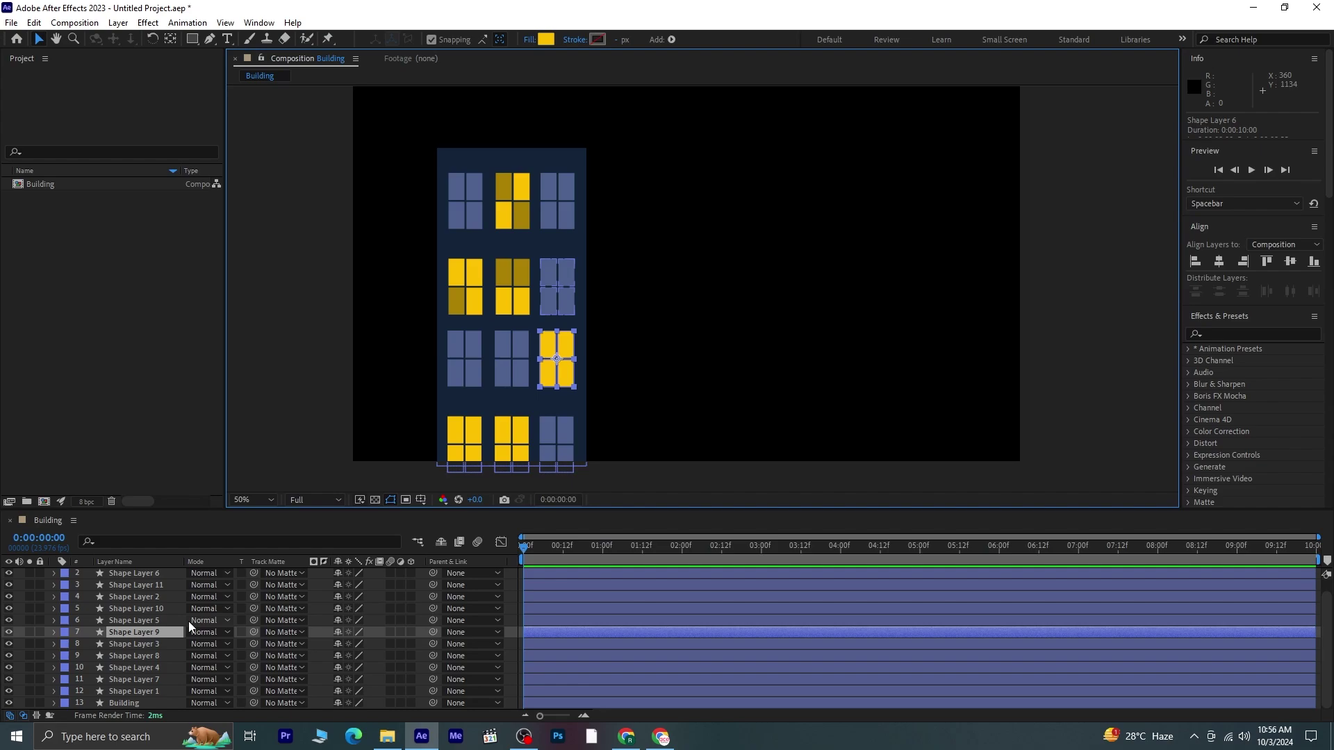
left_click(54, 632)
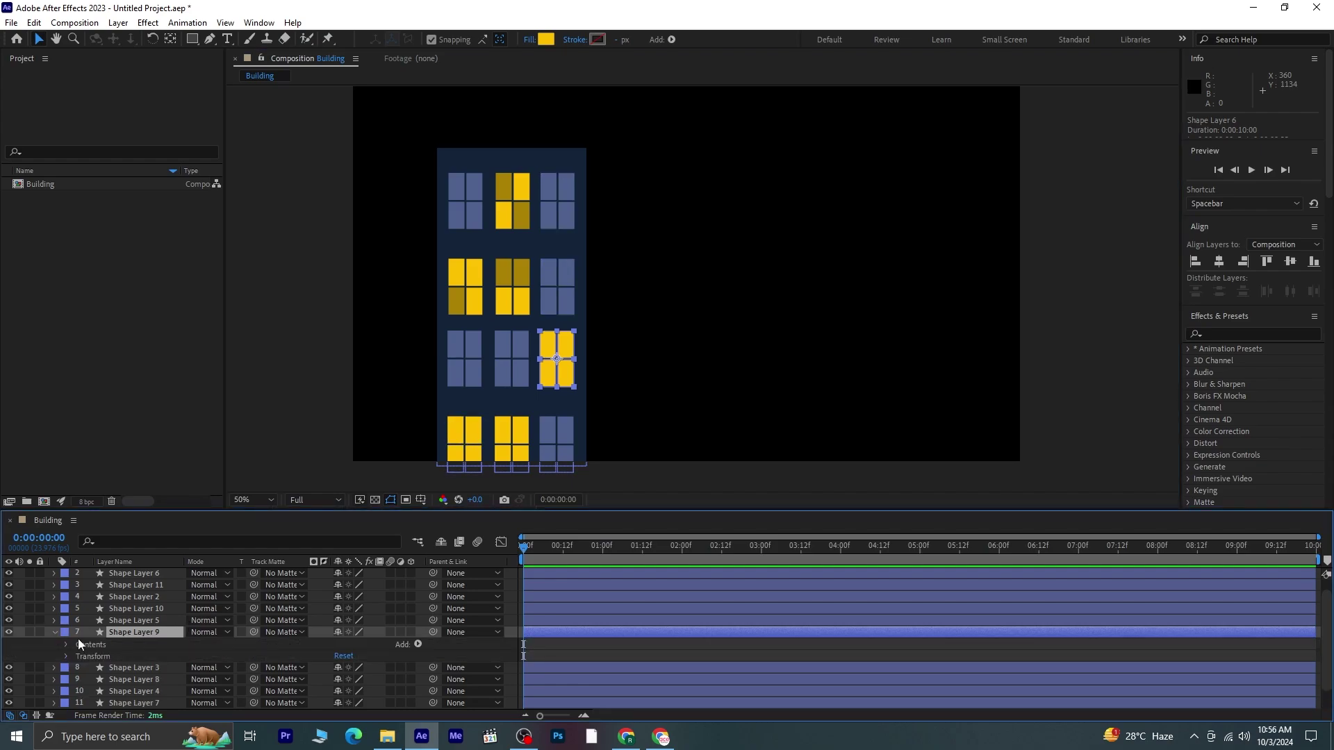
left_click(66, 645)
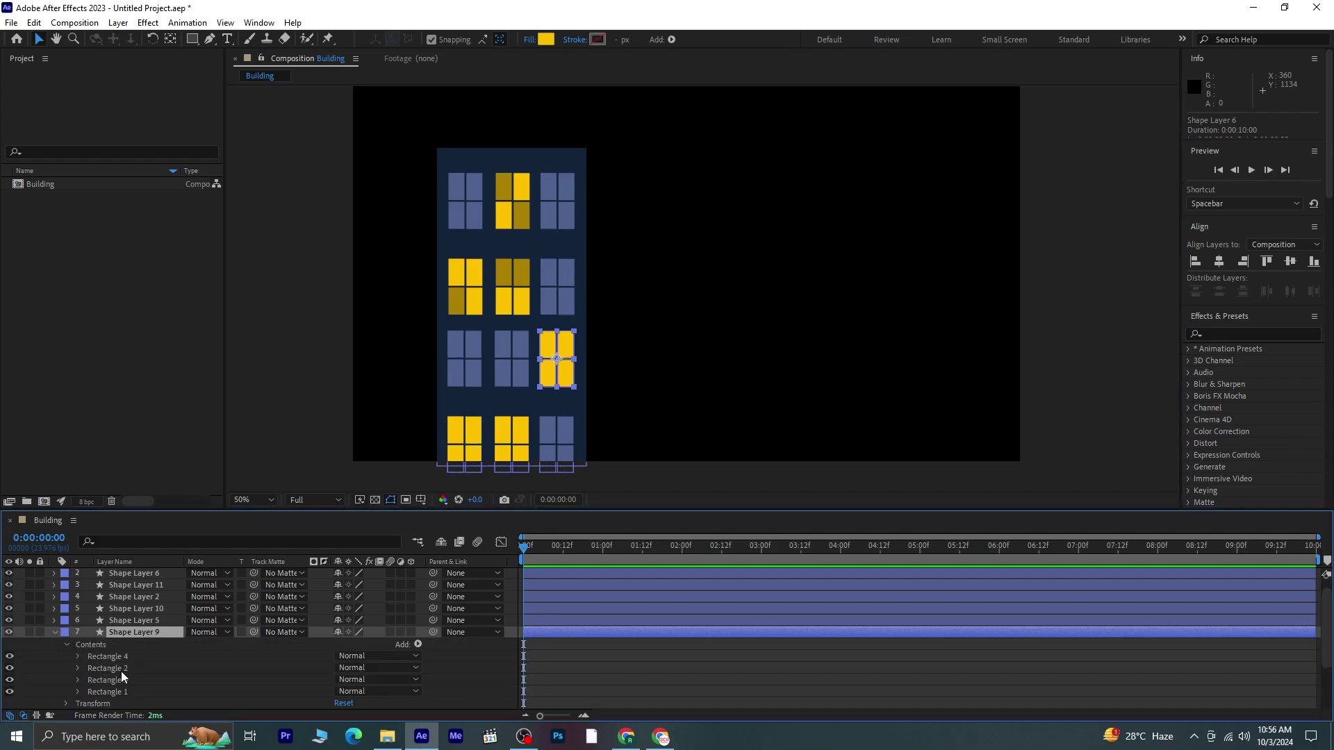
left_click(121, 668)
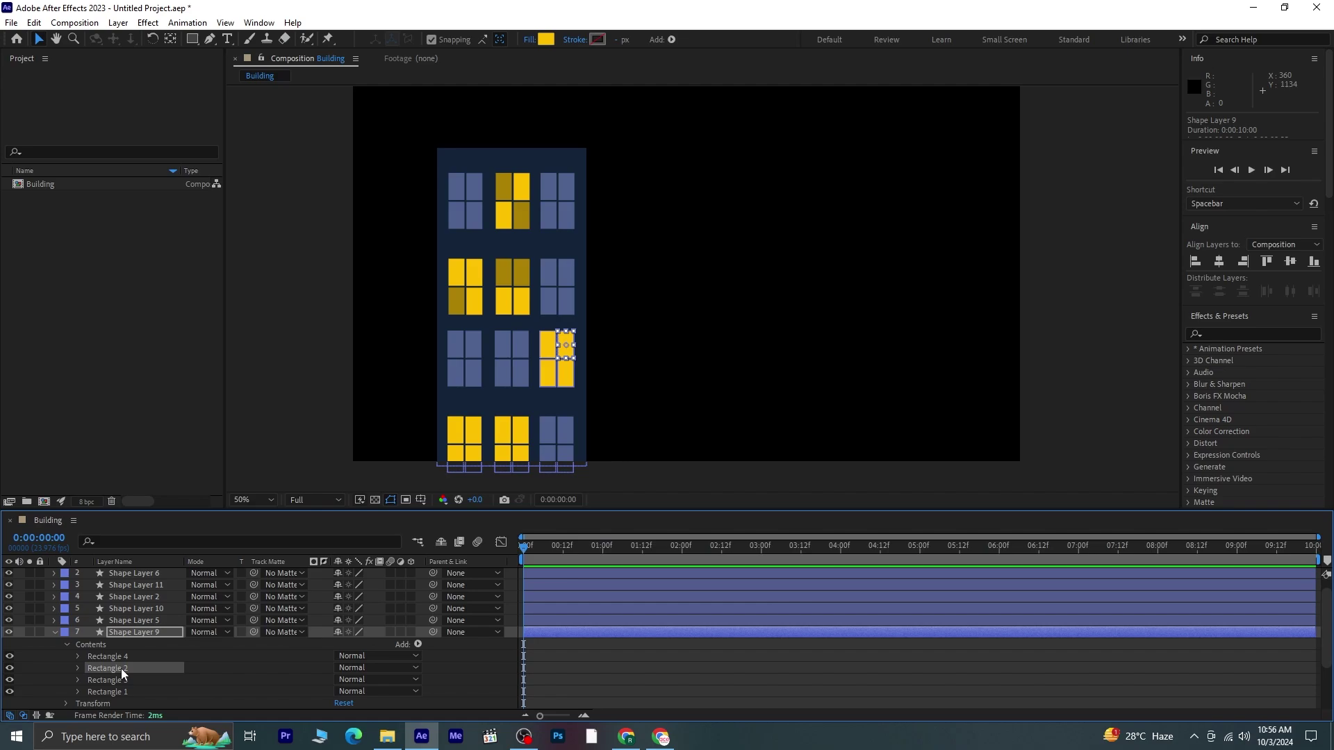
left_click(546, 42)
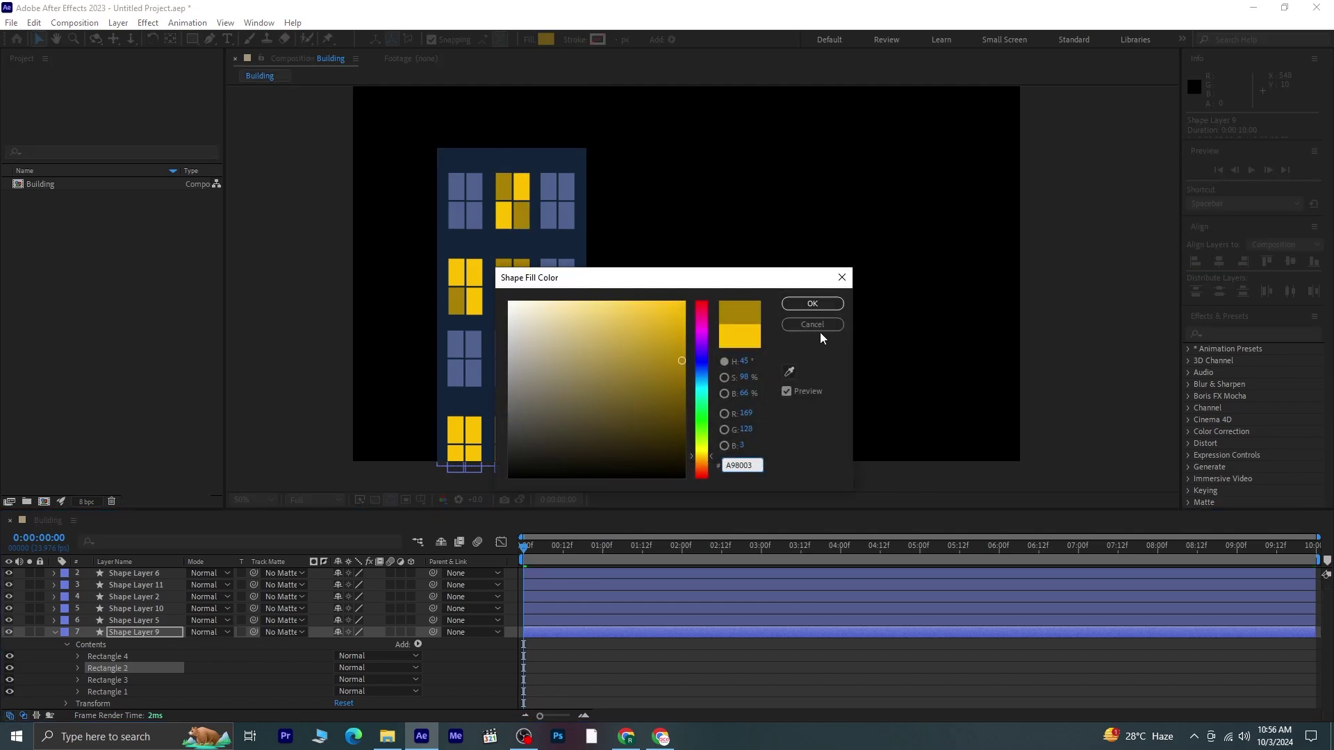
left_click(811, 304)
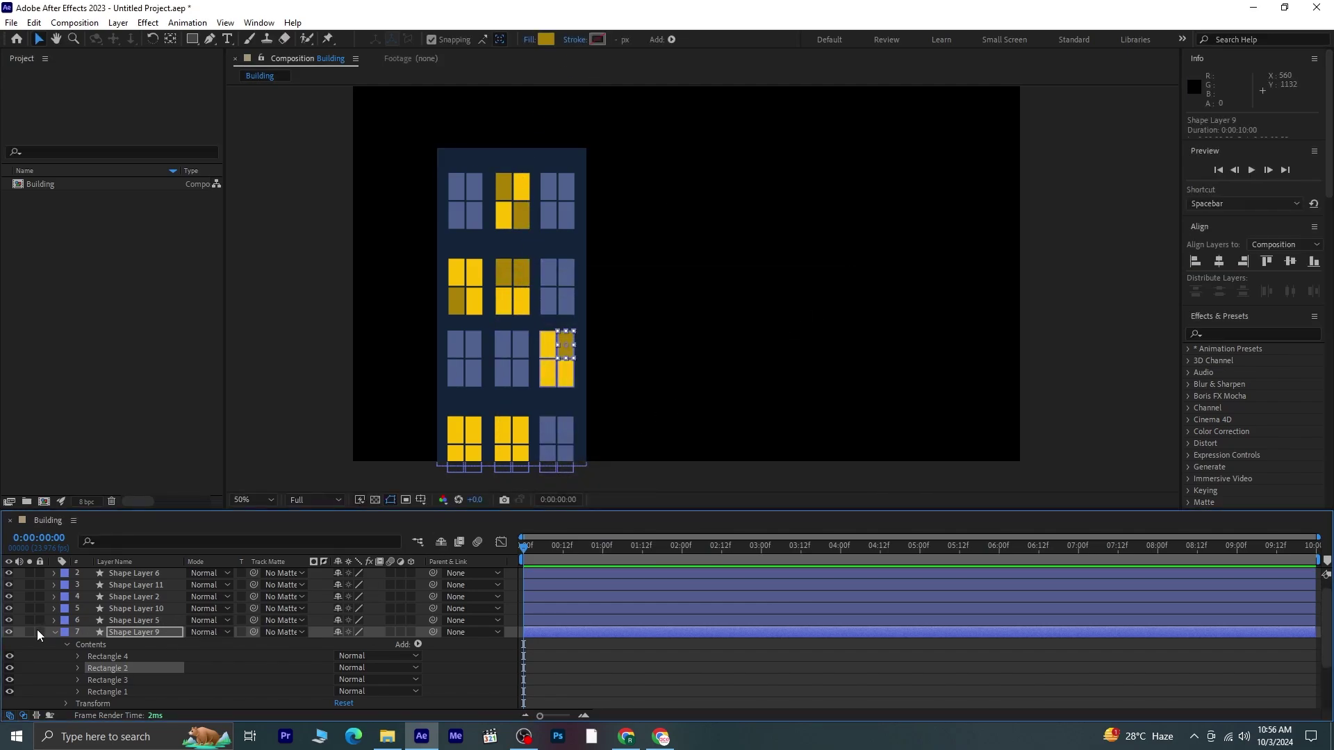
left_click(53, 632)
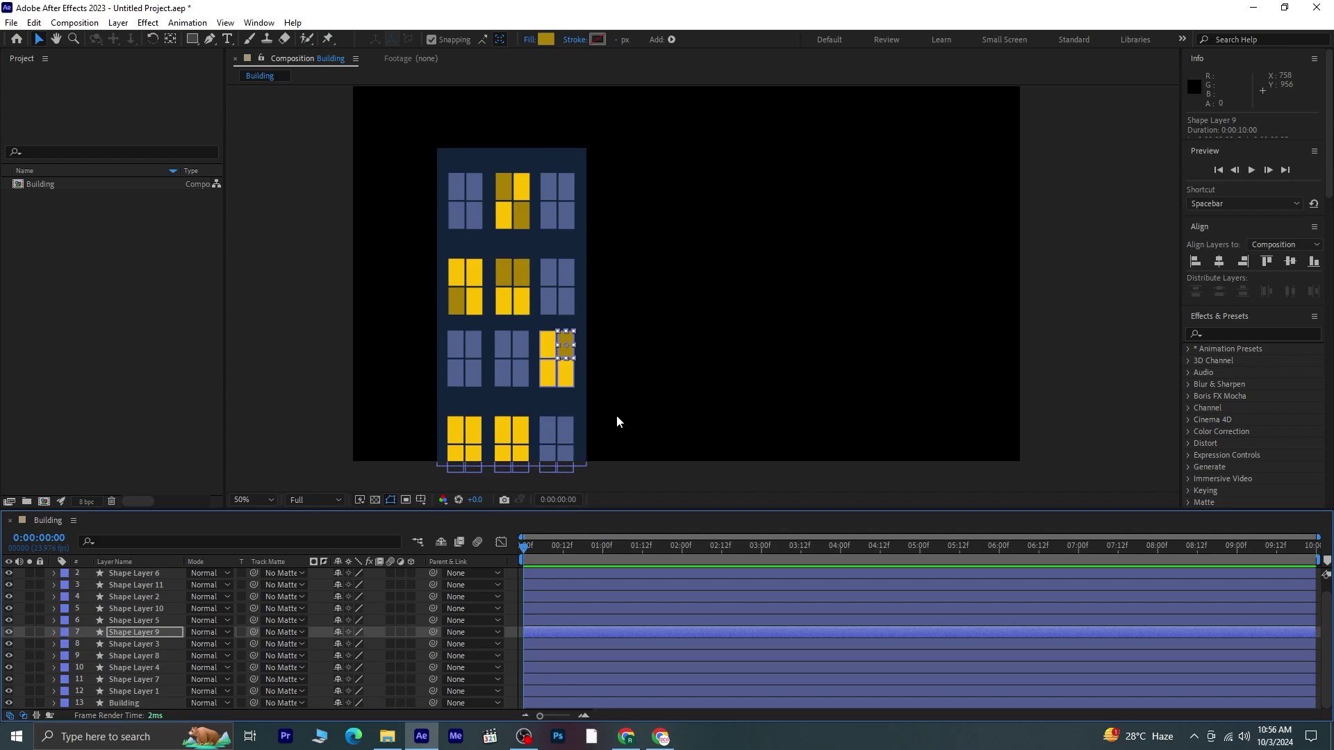
- Fill the upper-left and lower-right panes, Rectangle 1 and Rectangle 4, of the bottom row's left window, Shape Layer 8, with A98003 and collapse the layer
left_click(473, 437)
left_click(54, 656)
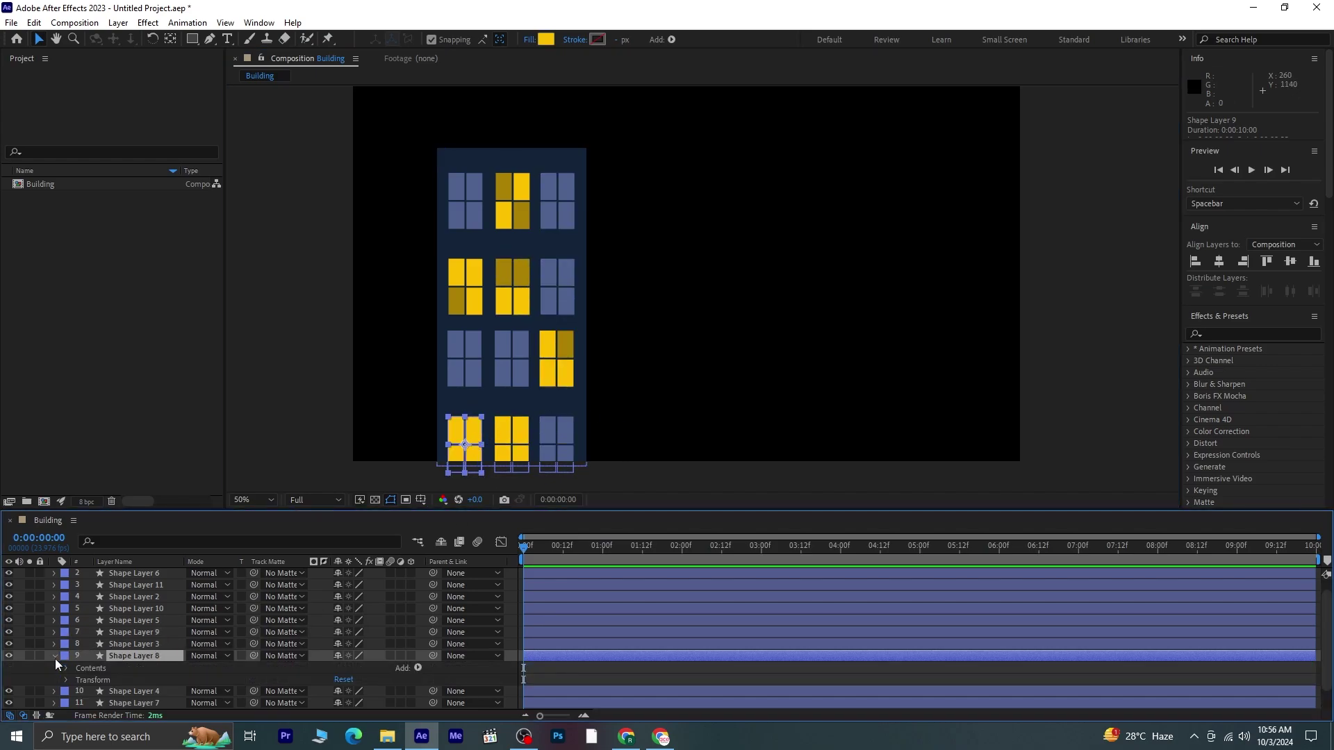
left_click(65, 669)
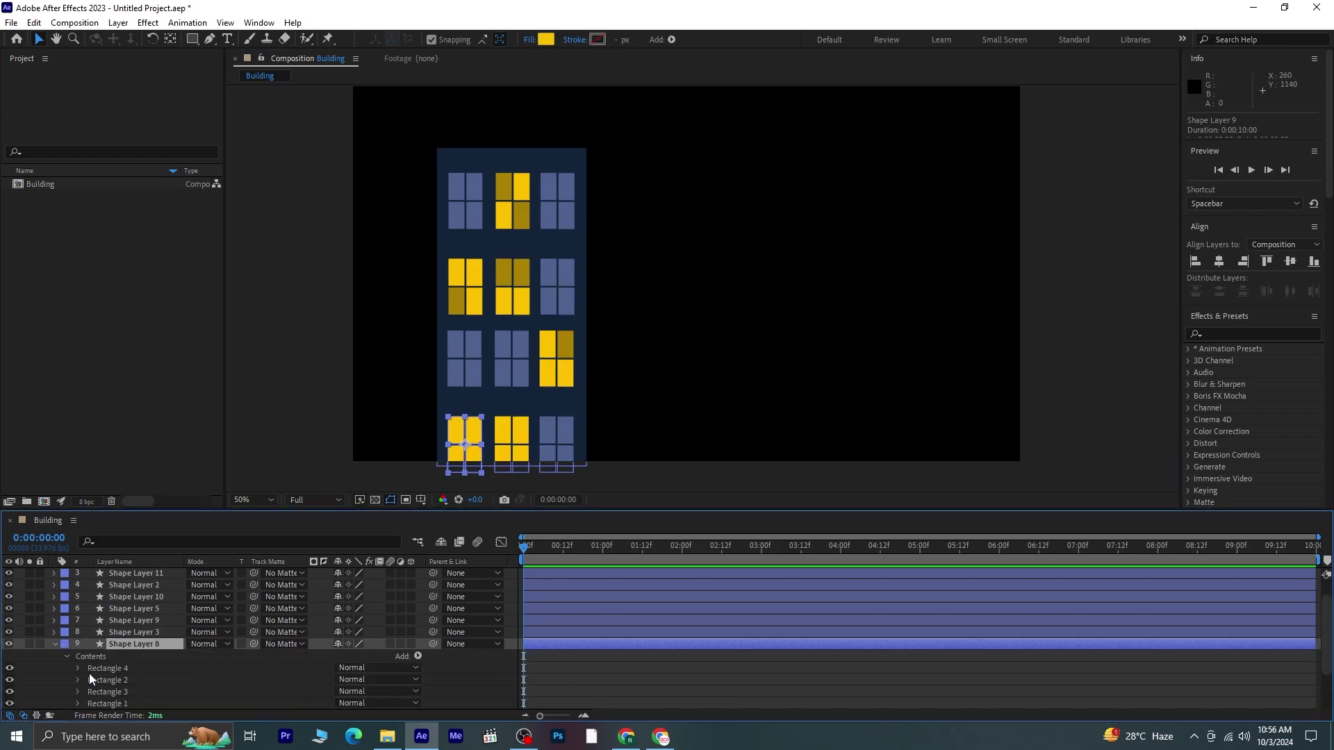
left_click(144, 668)
left_click(136, 705, "ctrl")
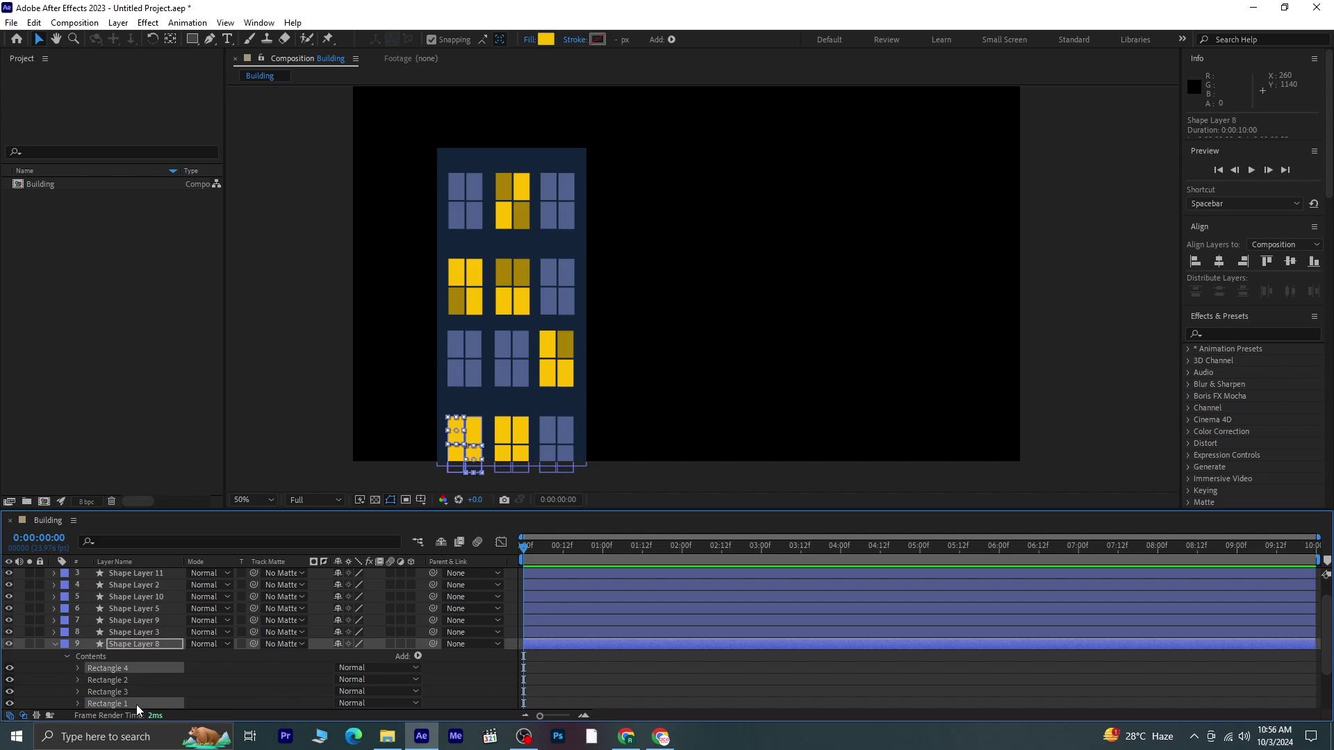
left_click(549, 42)
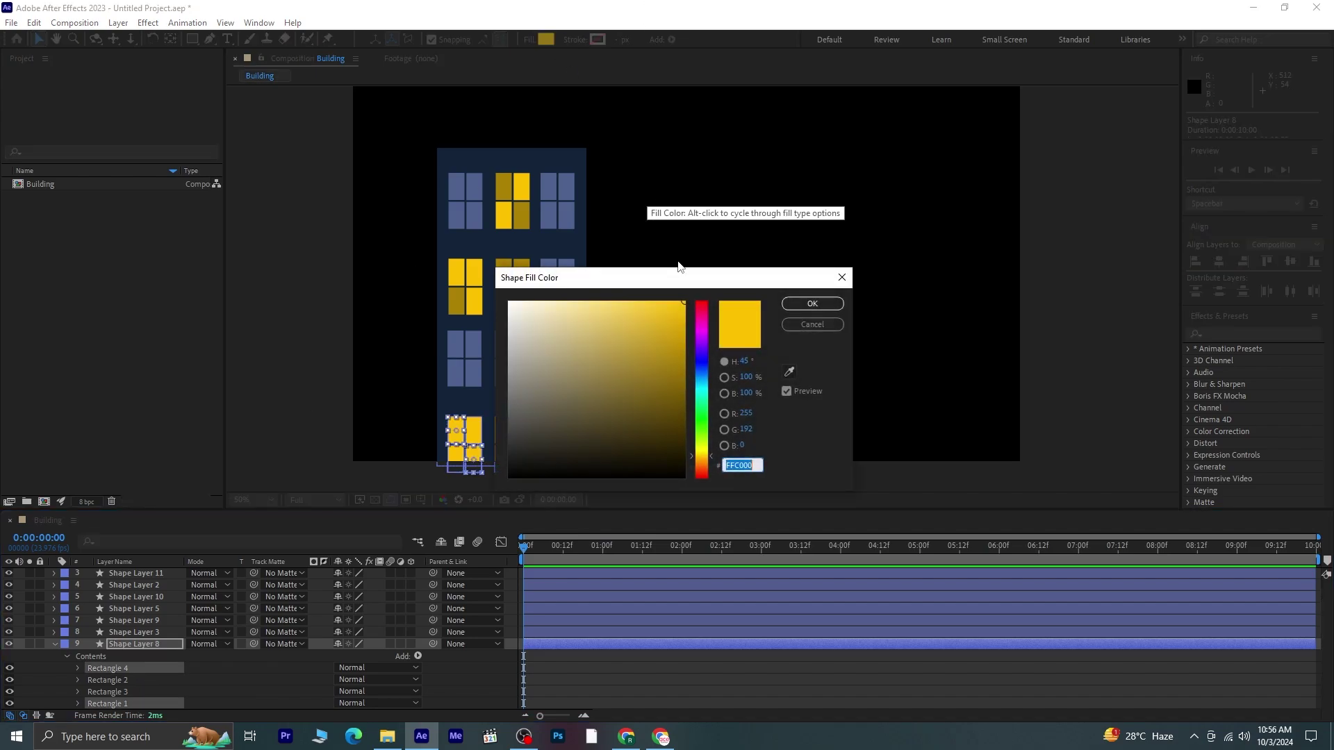
key("ctrl+v")
left_click(823, 303)
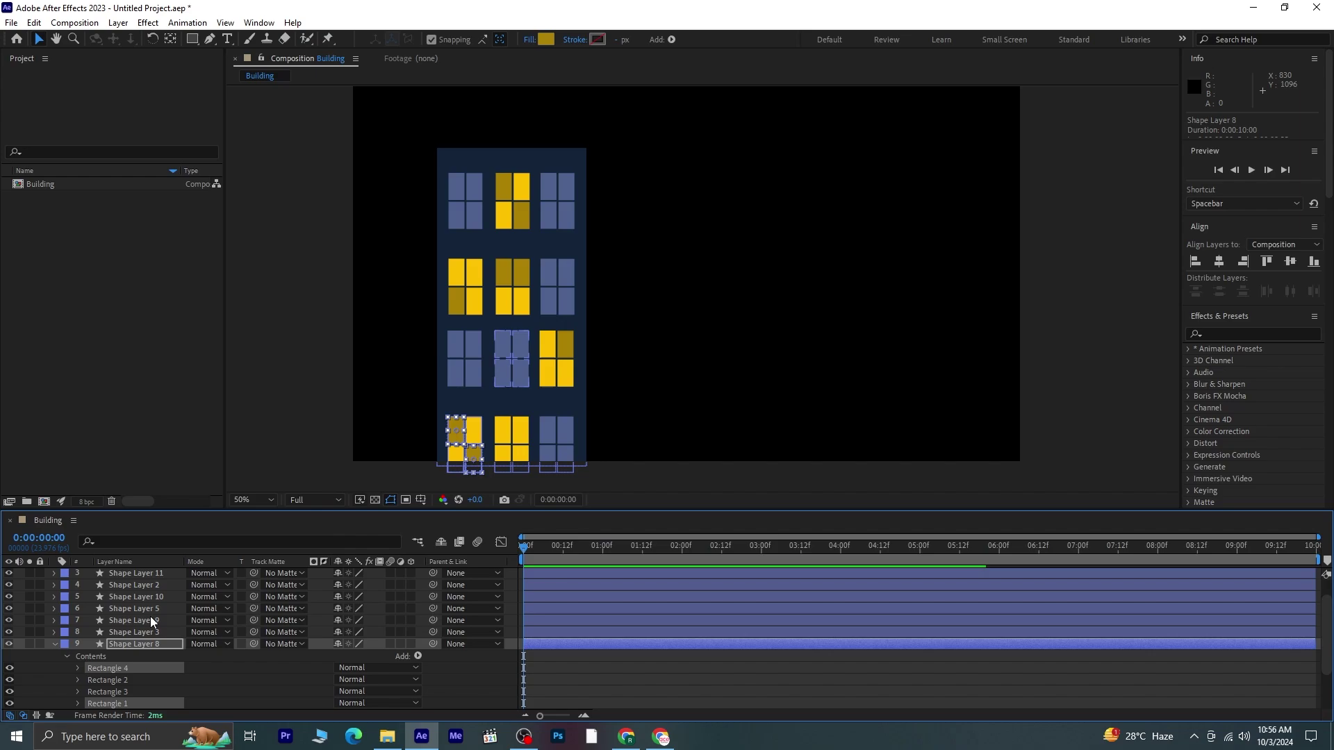
left_click(54, 645)
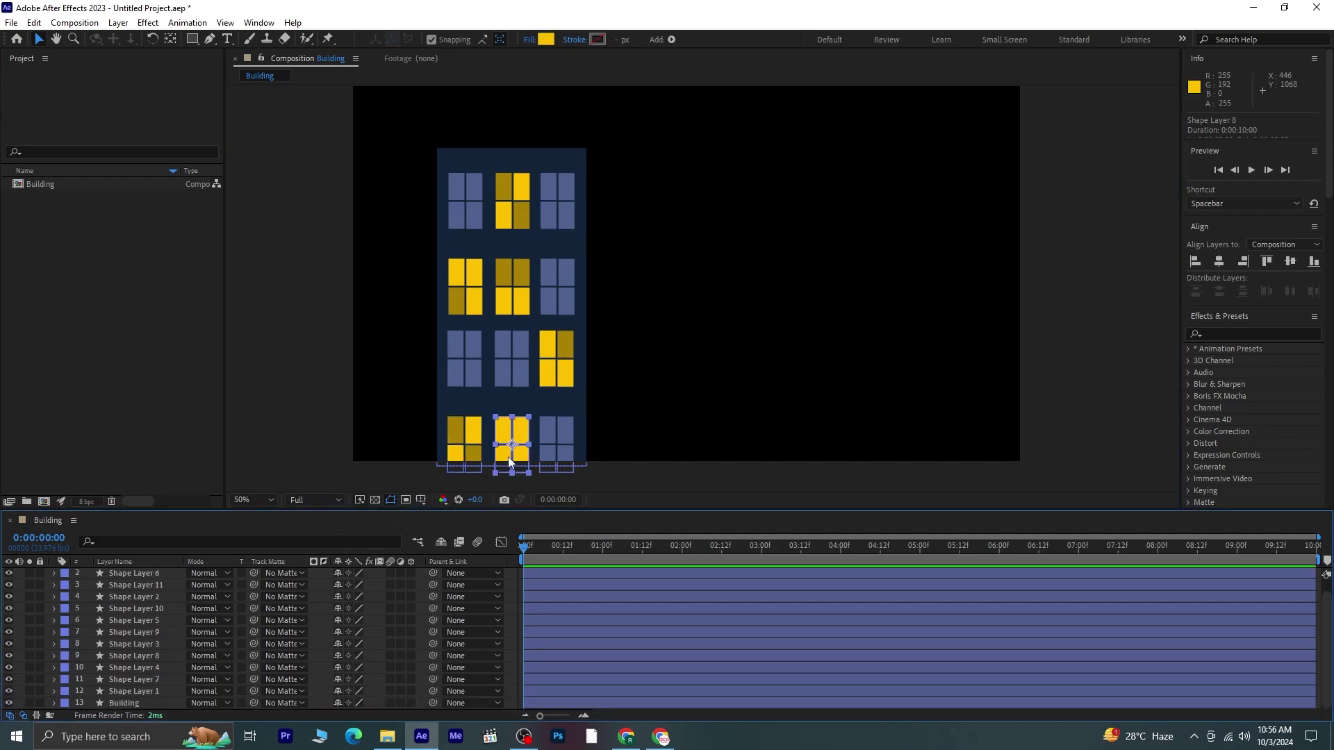
- Fill the upper-right pane, Rectangle 2, of the bottom row's middle window, Shape Layer 12, with A98003 and collapse the layer
left_click(657, 415)
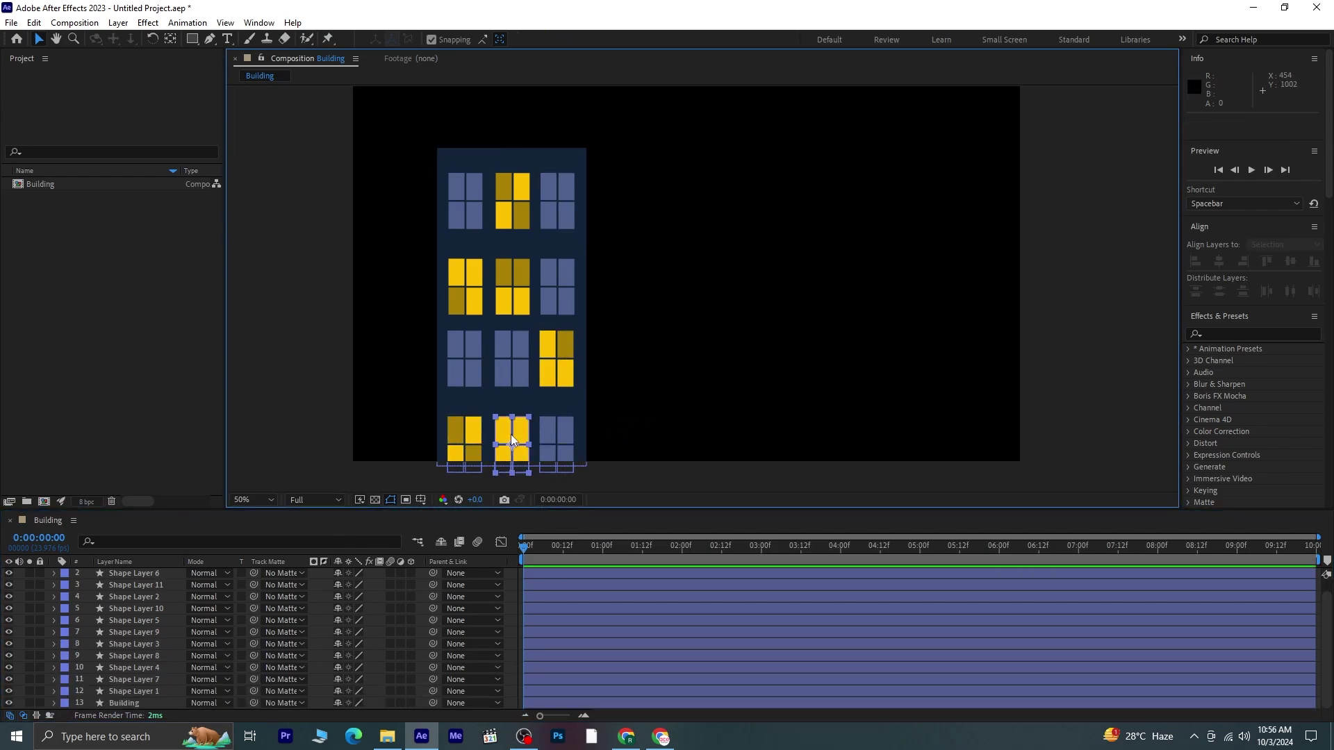
left_click(510, 435)
key("ctrl+d")
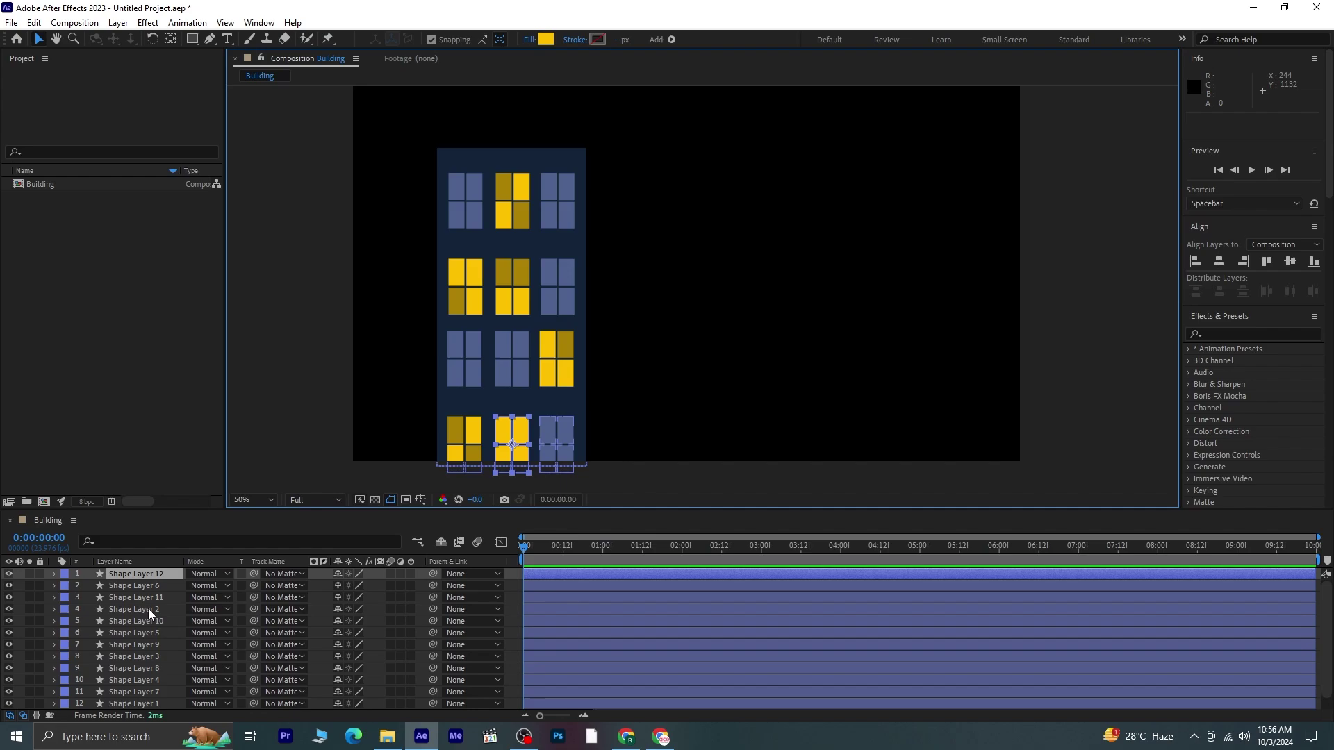
left_click(55, 574)
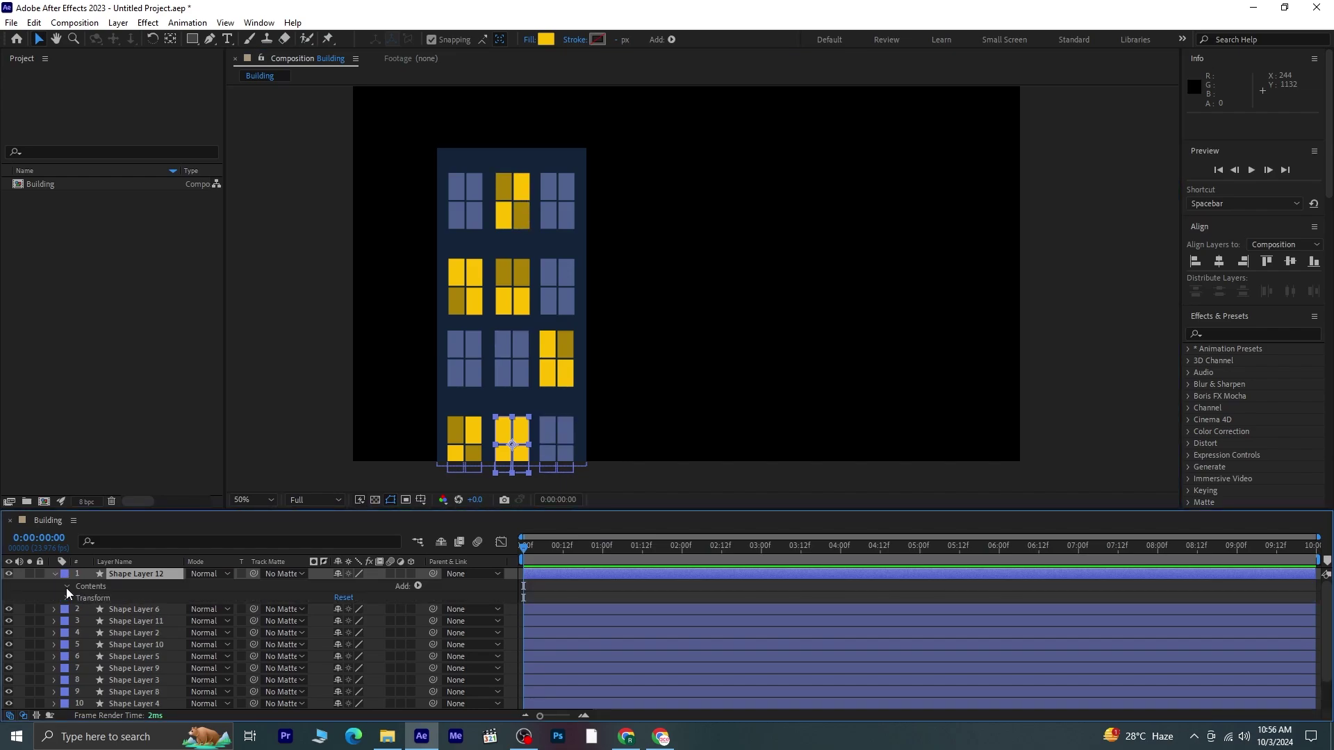
left_click(66, 586)
left_click(139, 610)
left_click(548, 43)
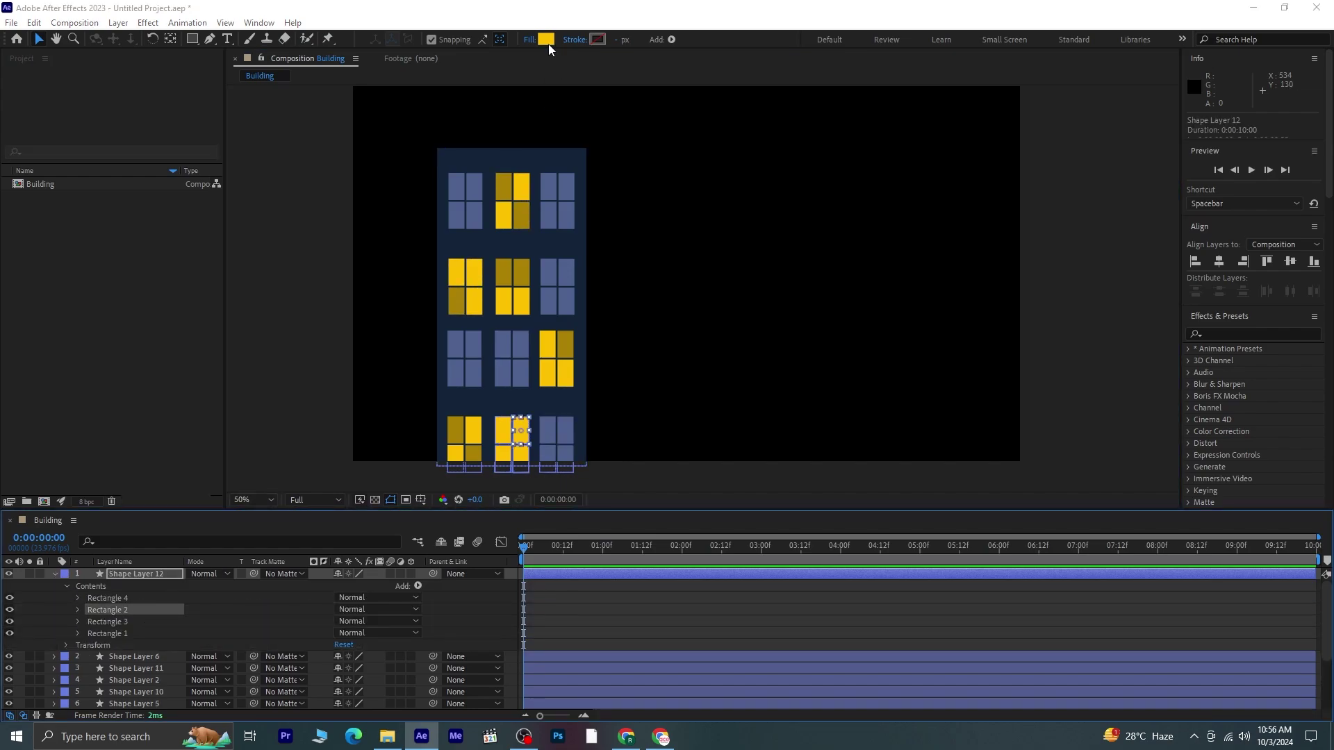
type("A98003")
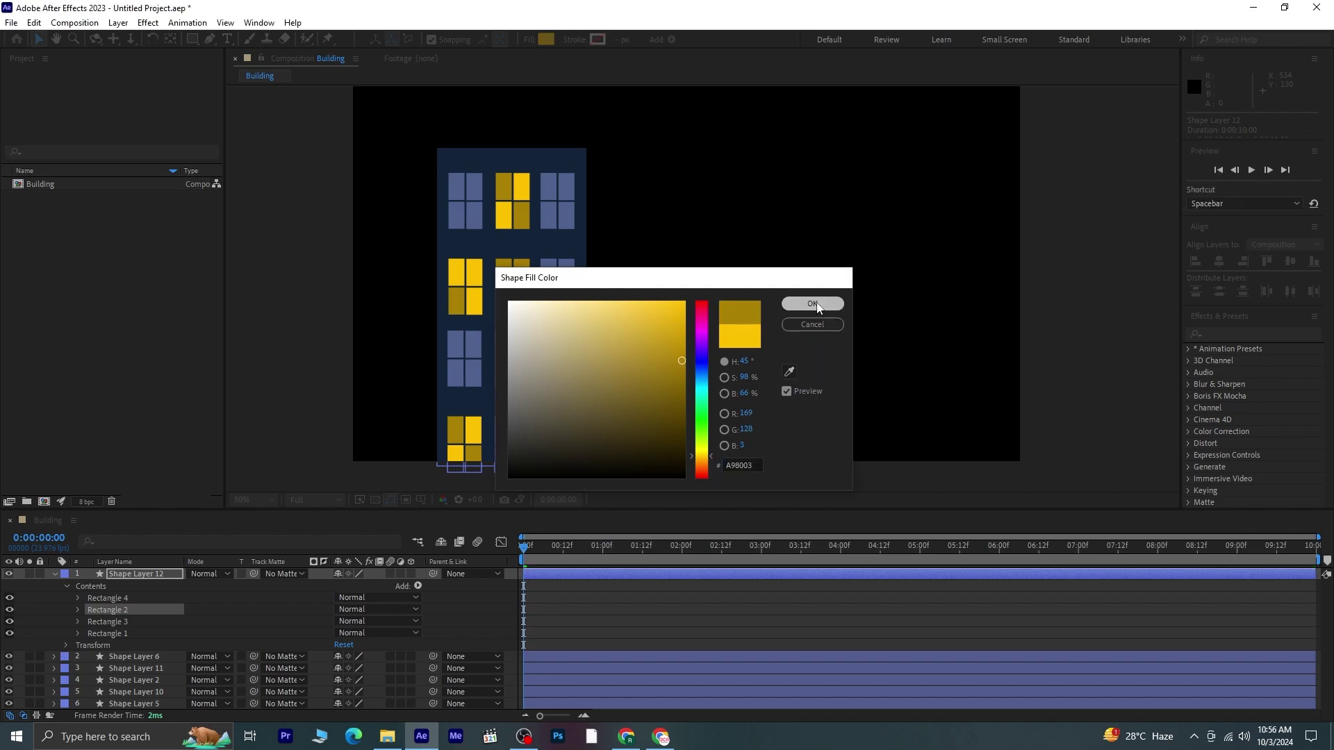
left_click(812, 304)
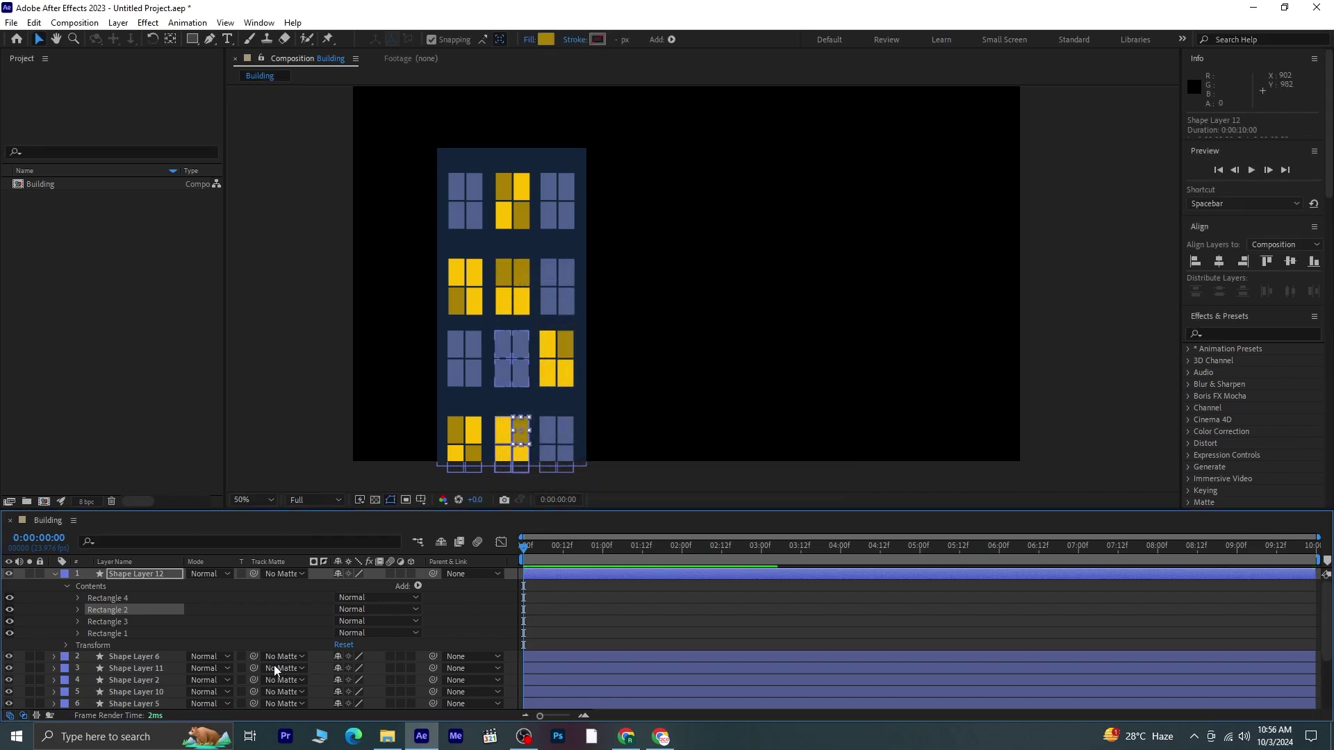
left_click(55, 574)
- Darken the fill of the top row's left window, Shape Layer 1, to 35456E
left_click(465, 196)
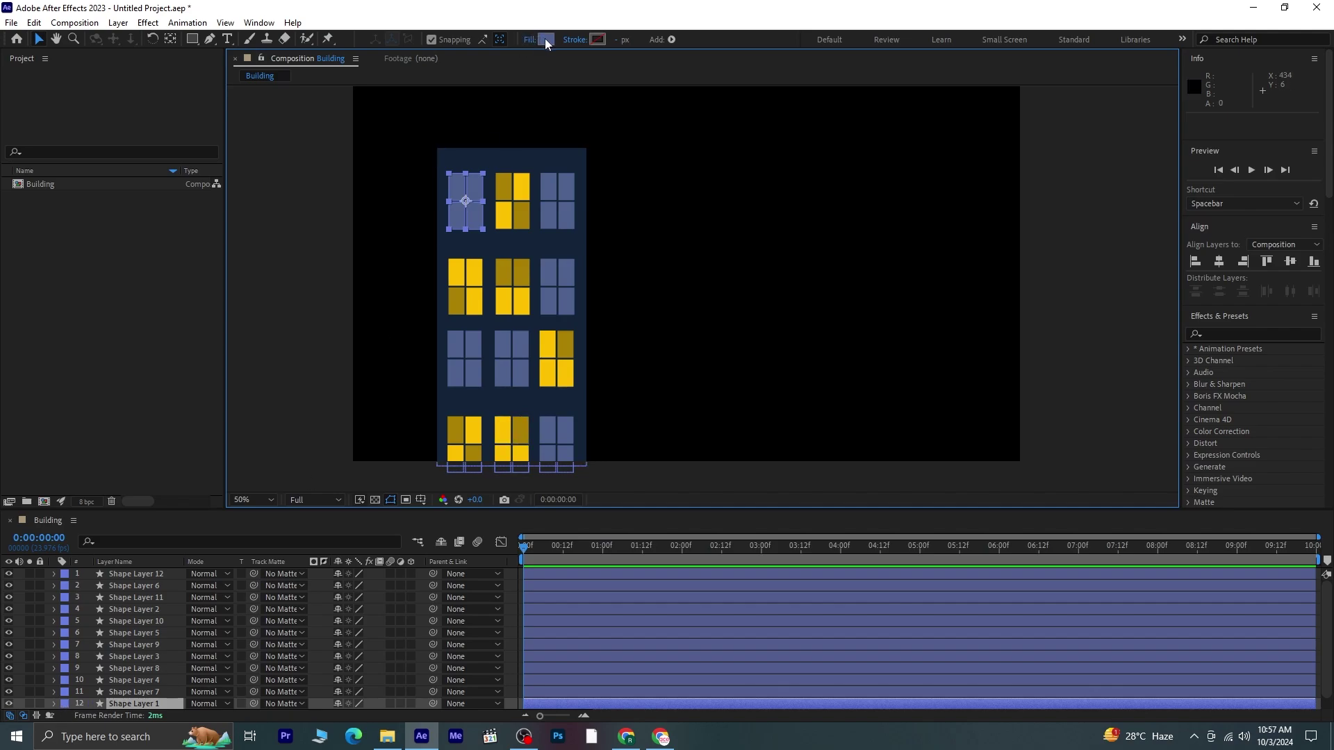
left_click(546, 39)
left_click(599, 400)
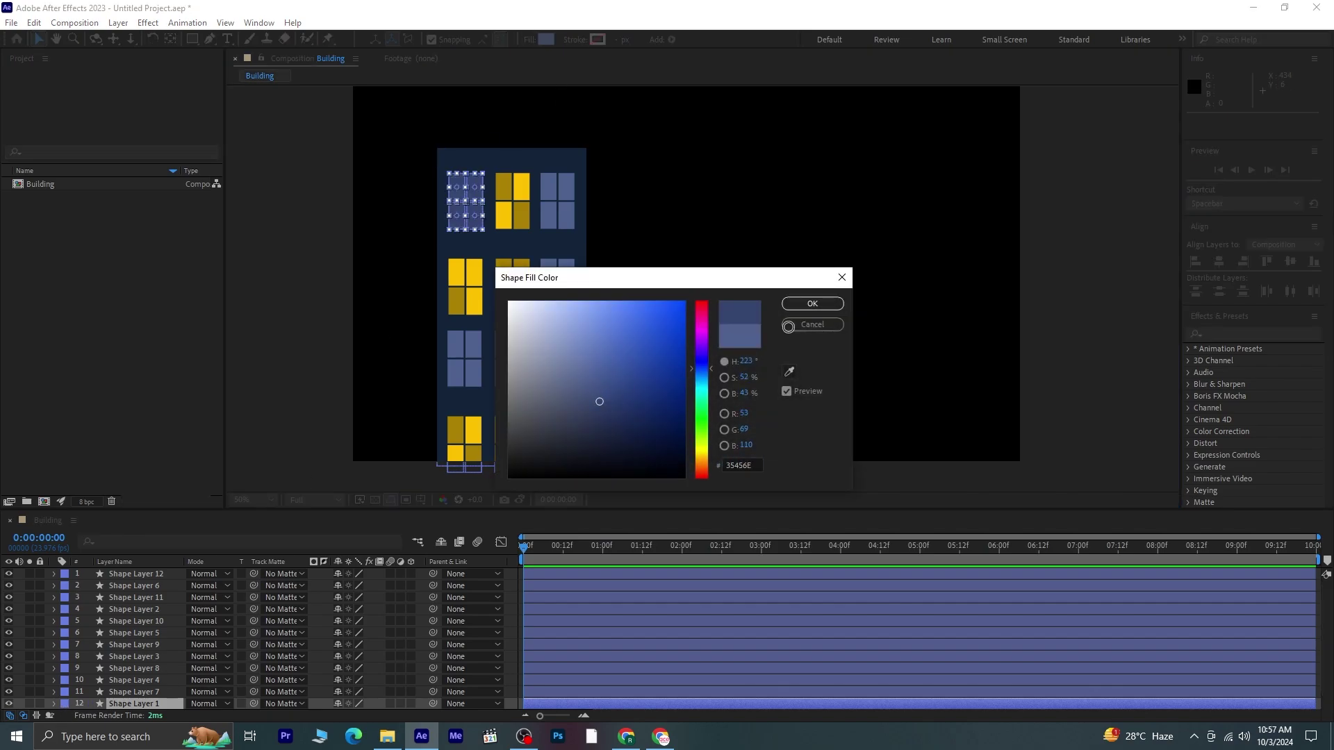
left_click(812, 303)
- Darken the fill of the third row's middle window, Shape Layer 11, to 2F3D60
left_click(518, 380)
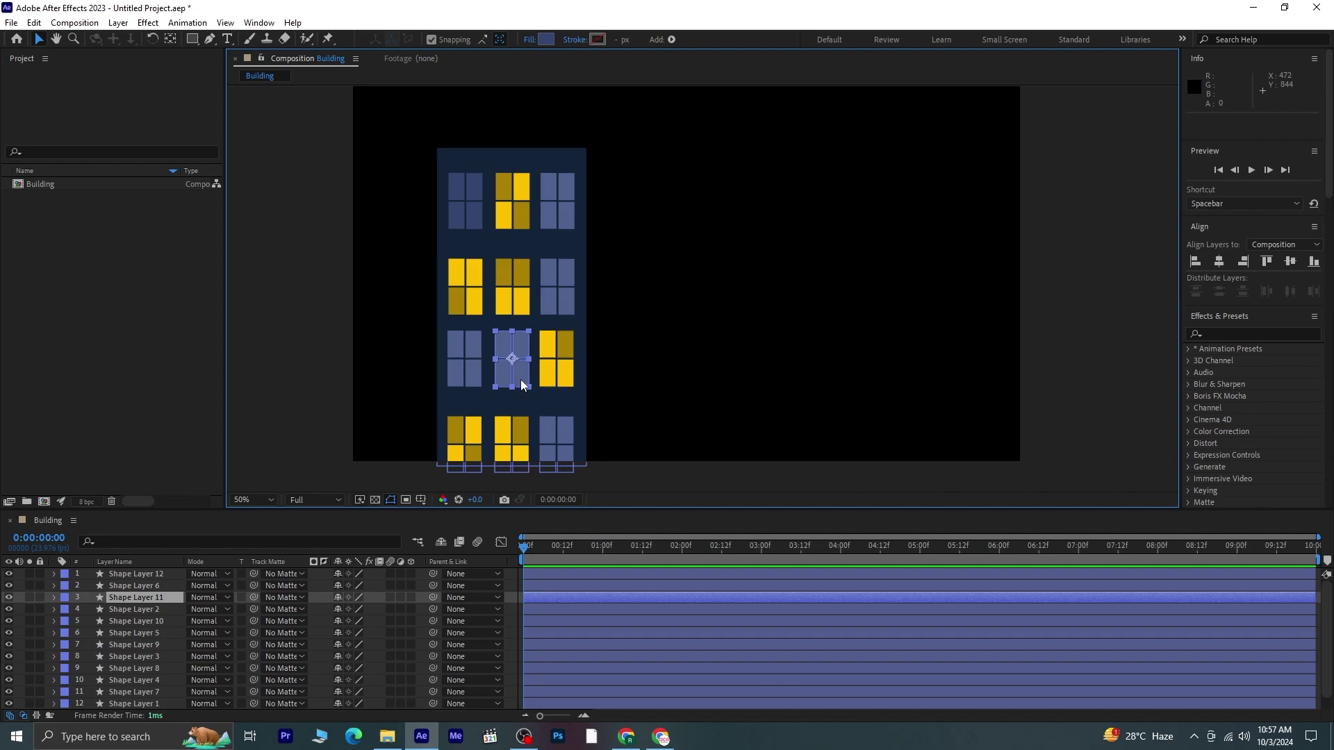
left_click(552, 39)
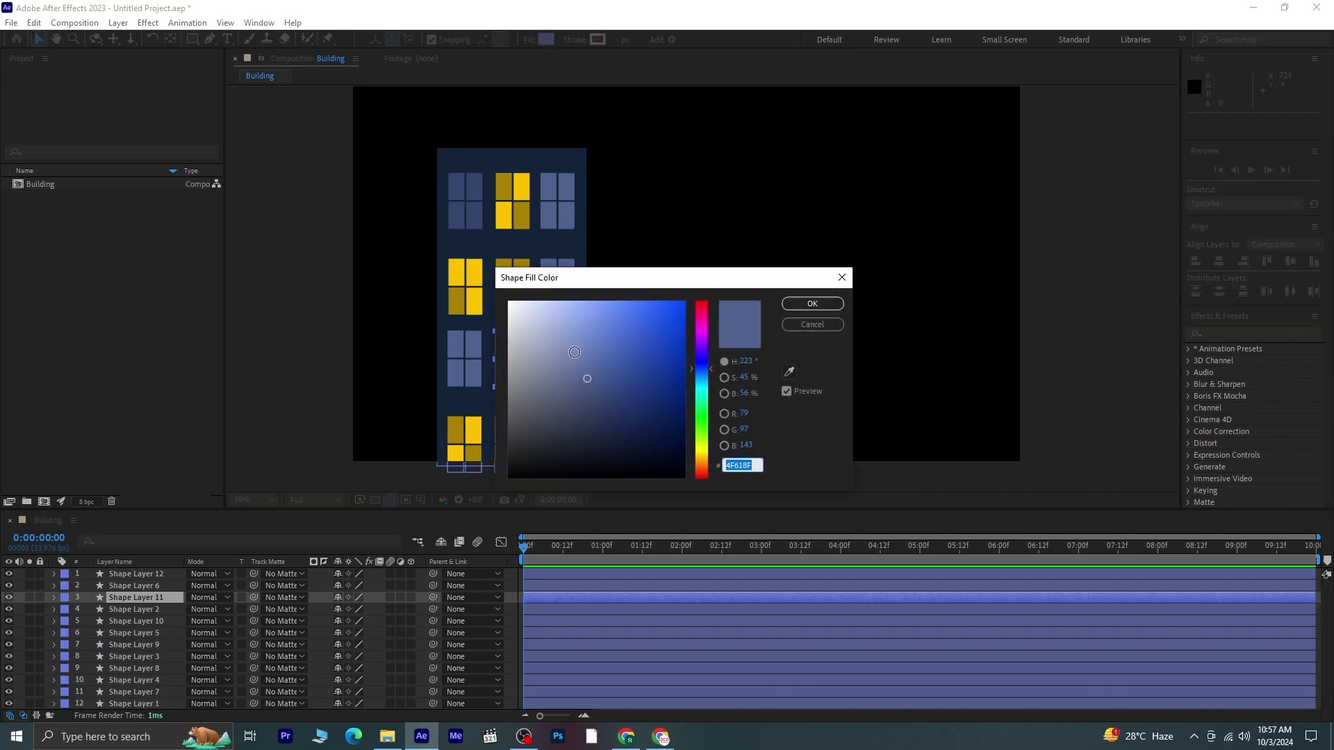
left_click(570, 399)
left_click(599, 411)
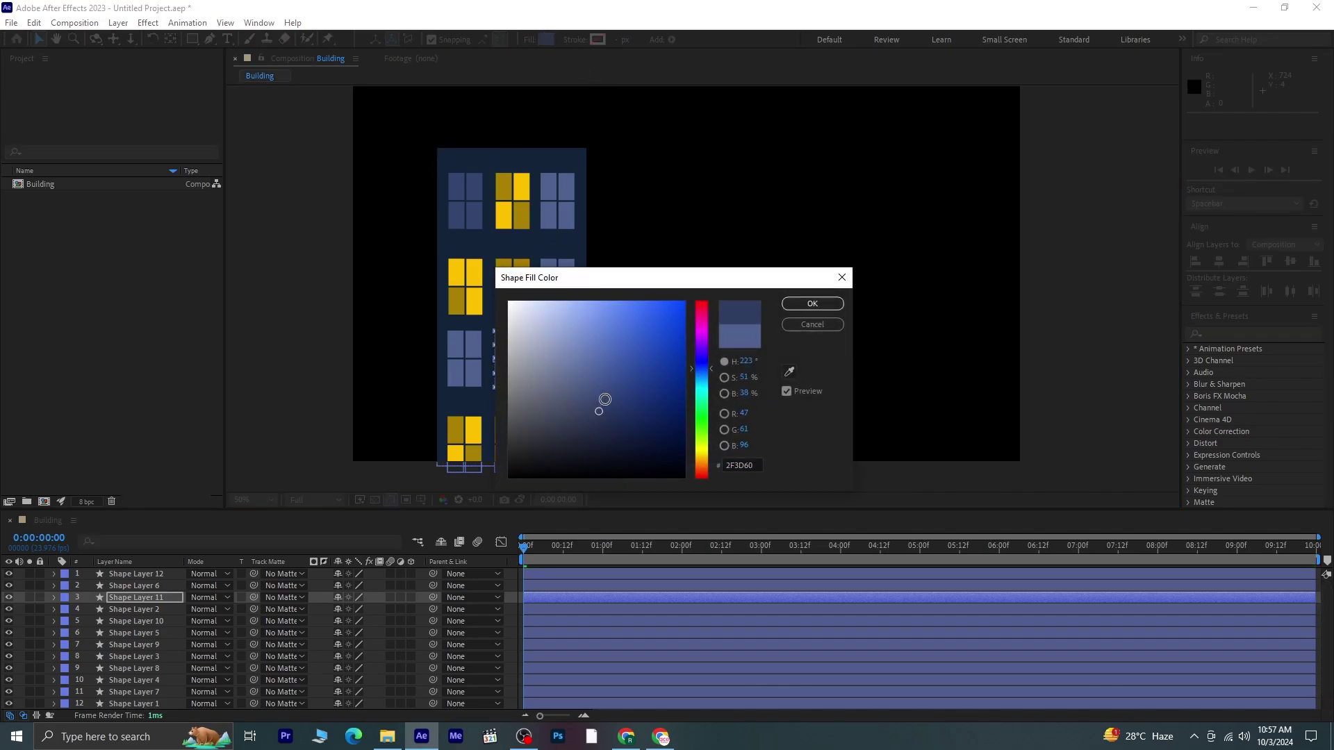
left_click(811, 303)
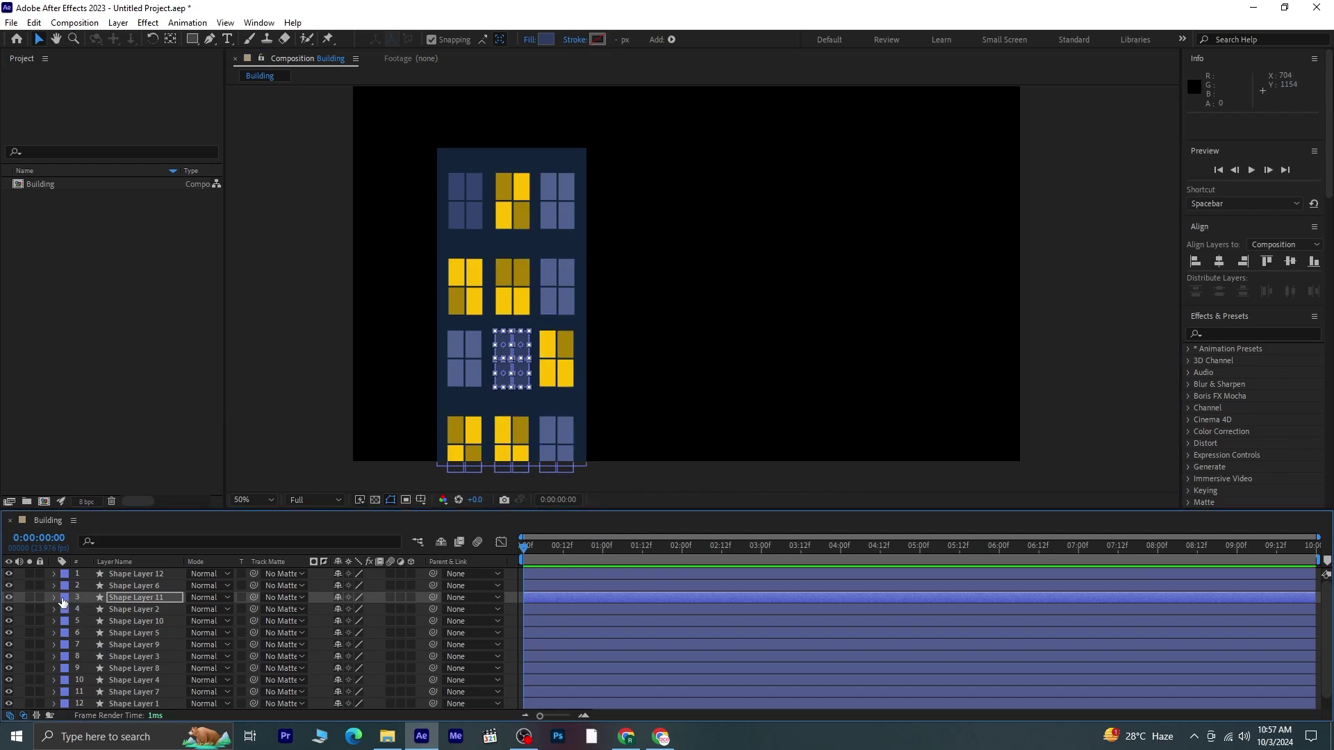
- Draw two ledges about 460 by 32 px across the Building layer, below the first and third window rows, slightly overhanging both sides
scroll(171, 622, "down", 1)
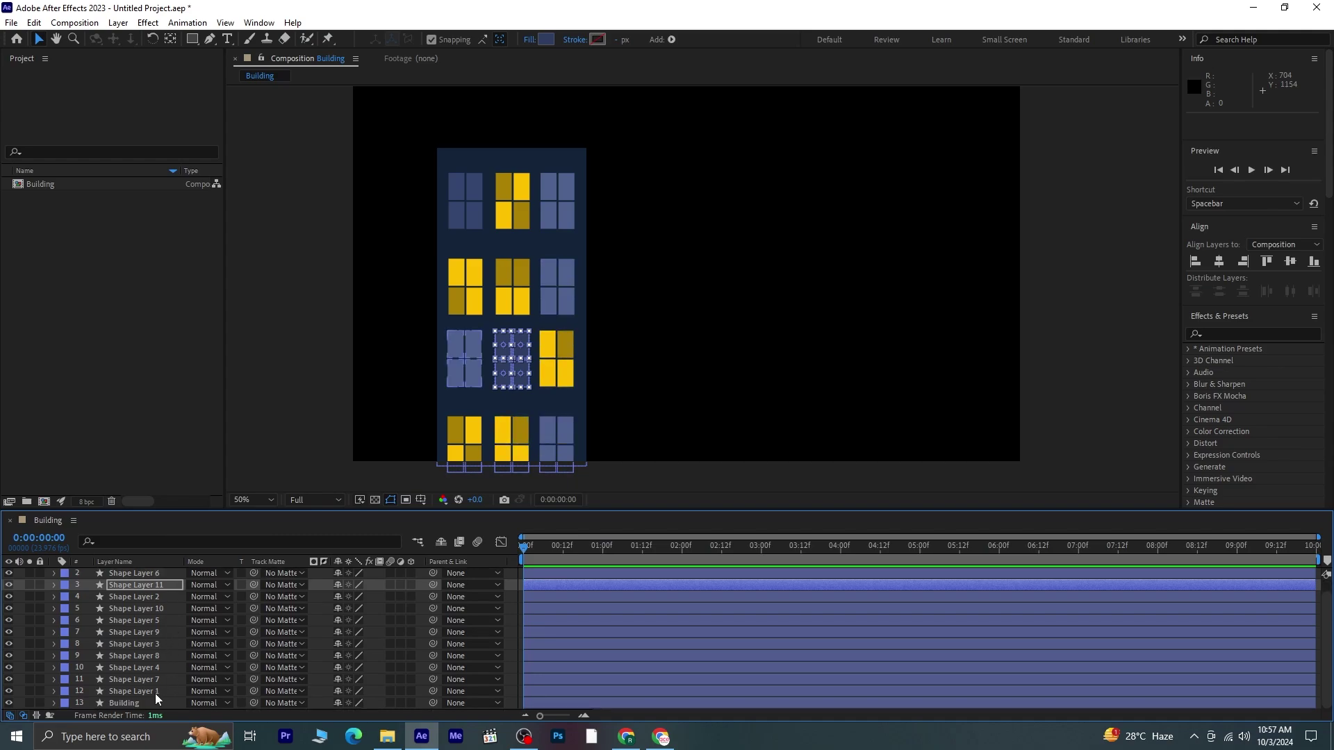
left_click(128, 702)
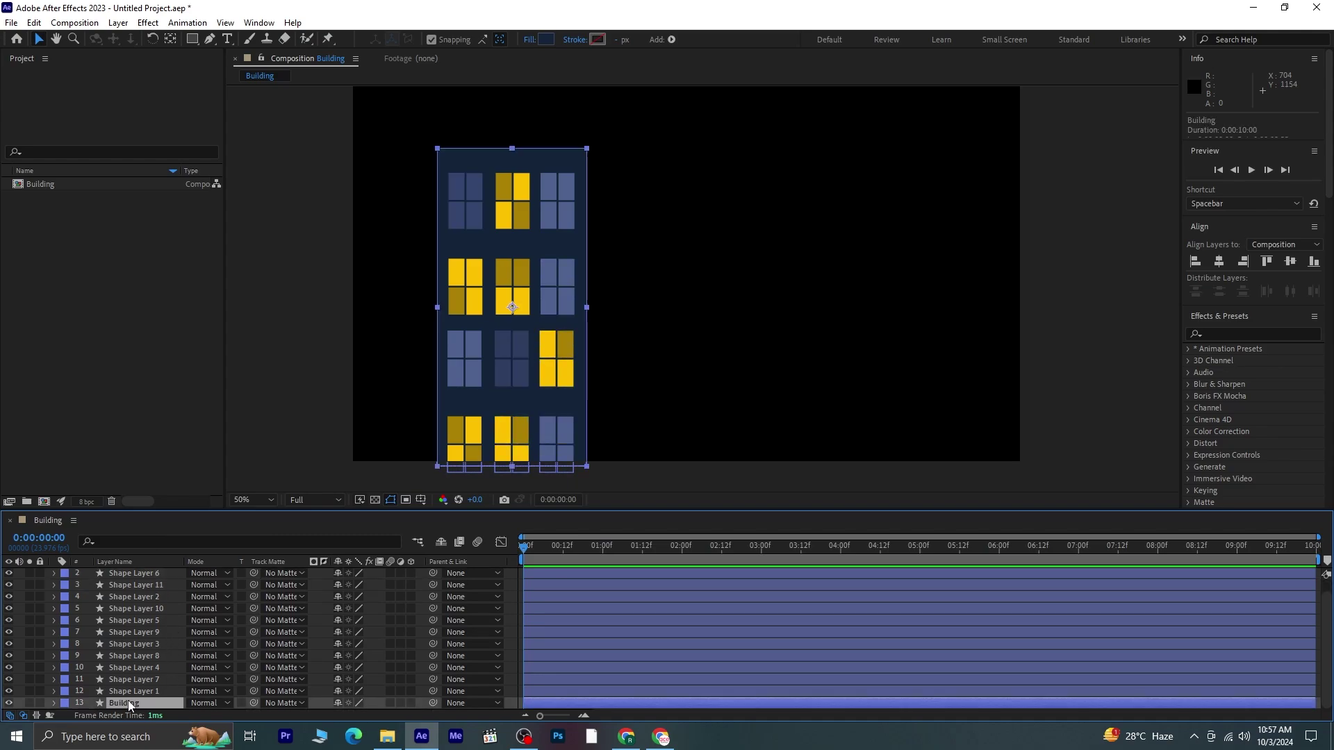
left_click(193, 39)
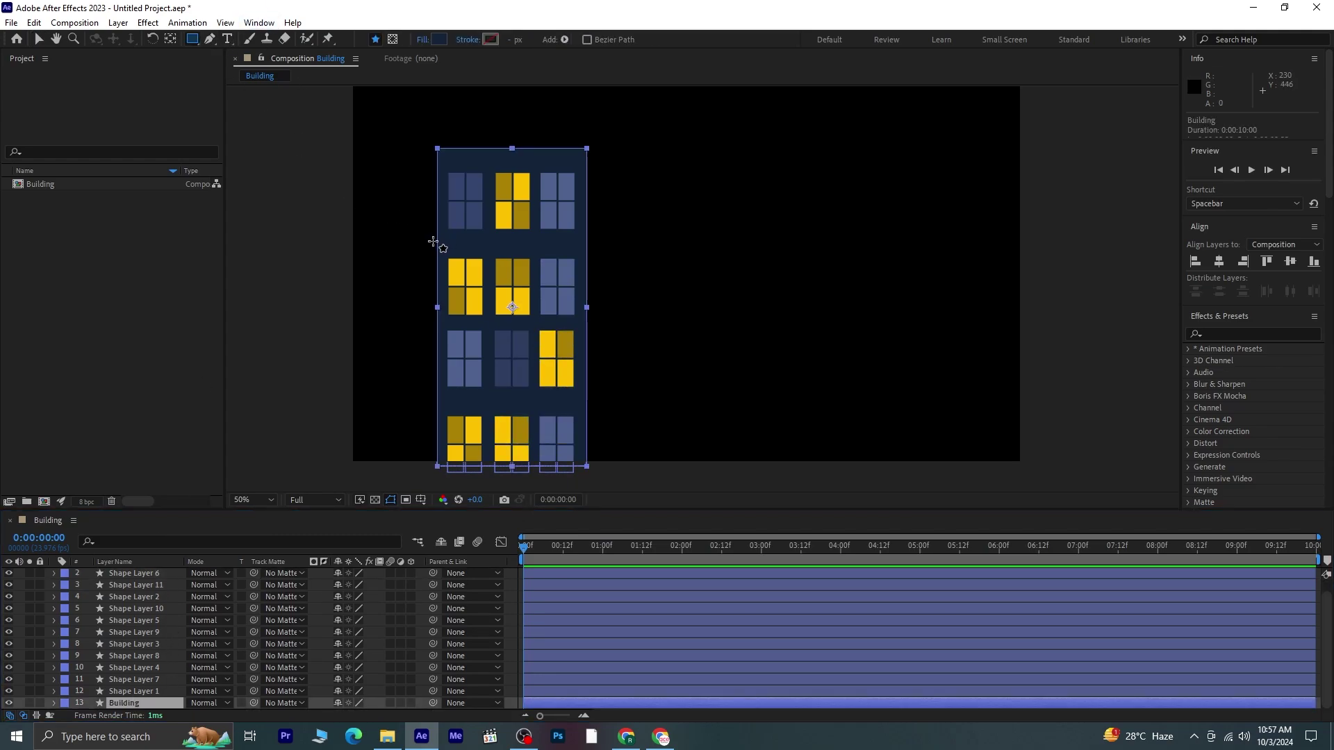
left_click_drag(430, 239, 595, 250)
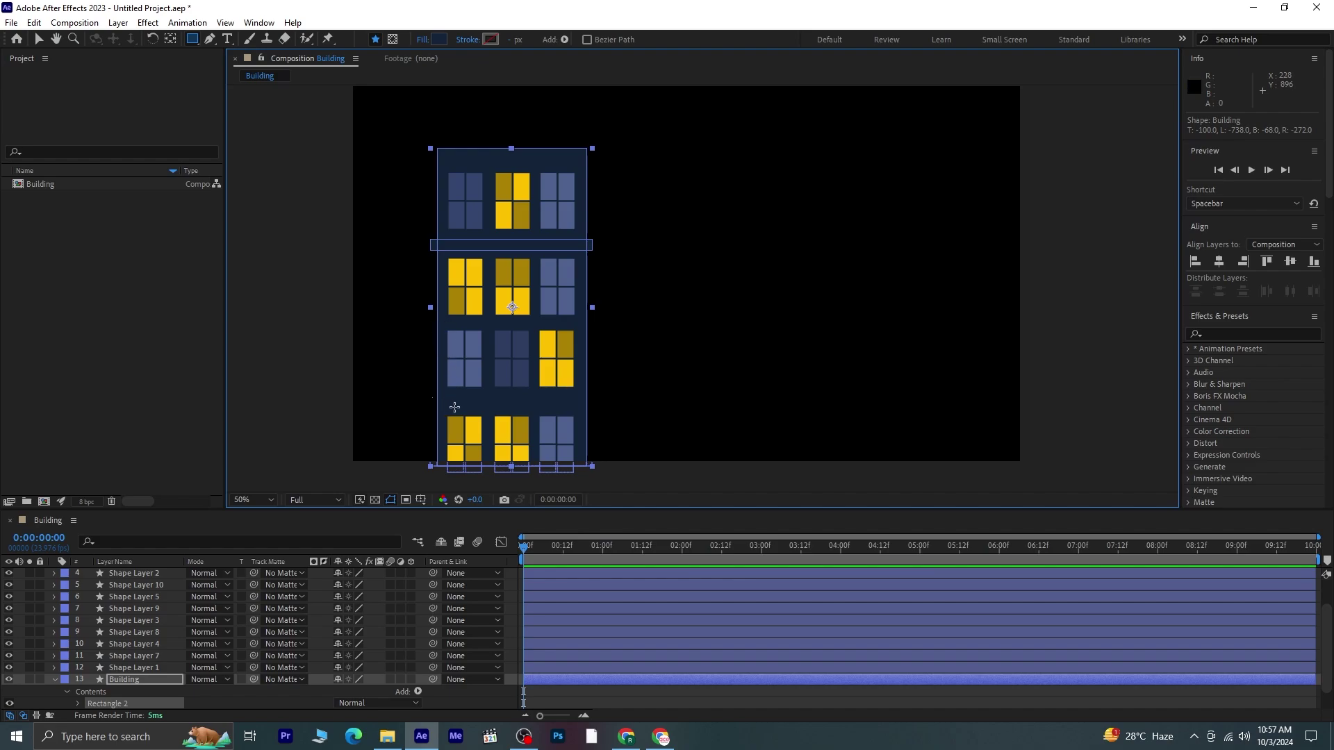
left_click_drag(433, 398, 598, 410)
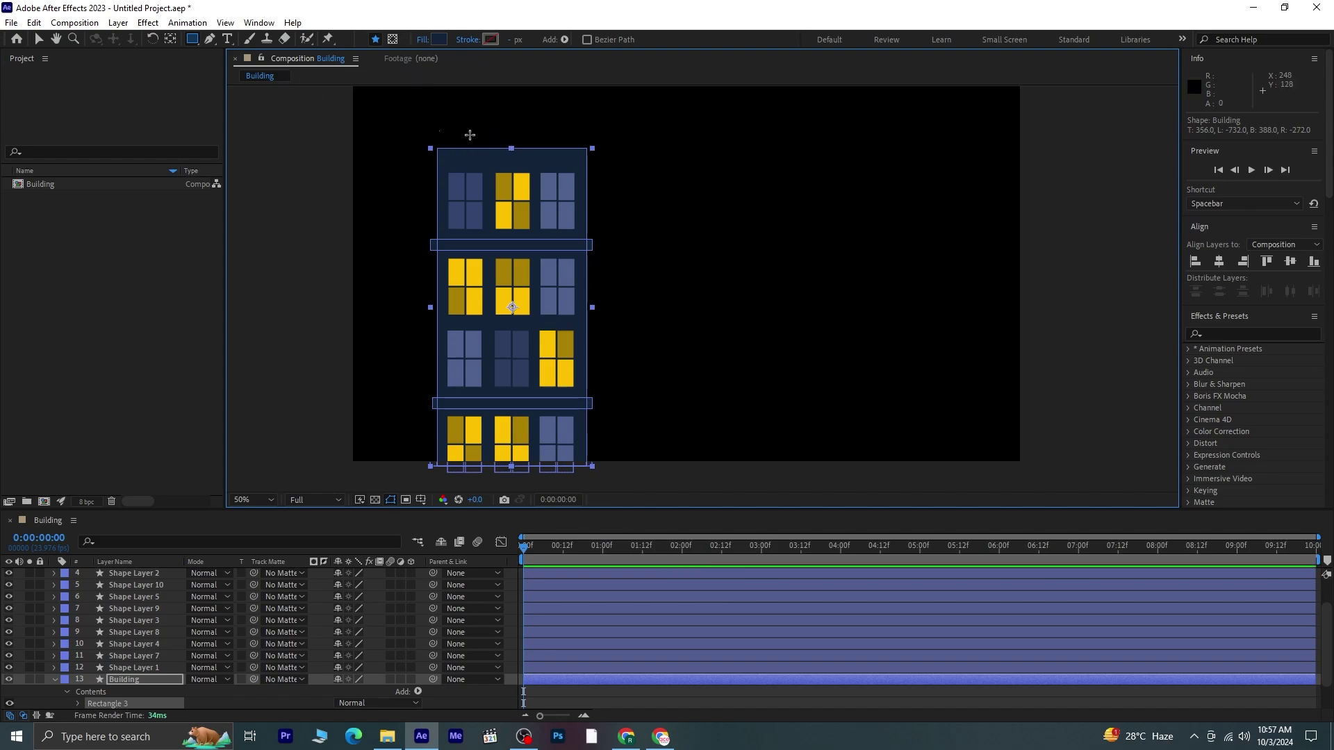
- Draw a roof railing on the Building layer from a thin horizontal bar and three short posts, then collapse and deselect the layer
left_click_drag(439, 130, 588, 137)
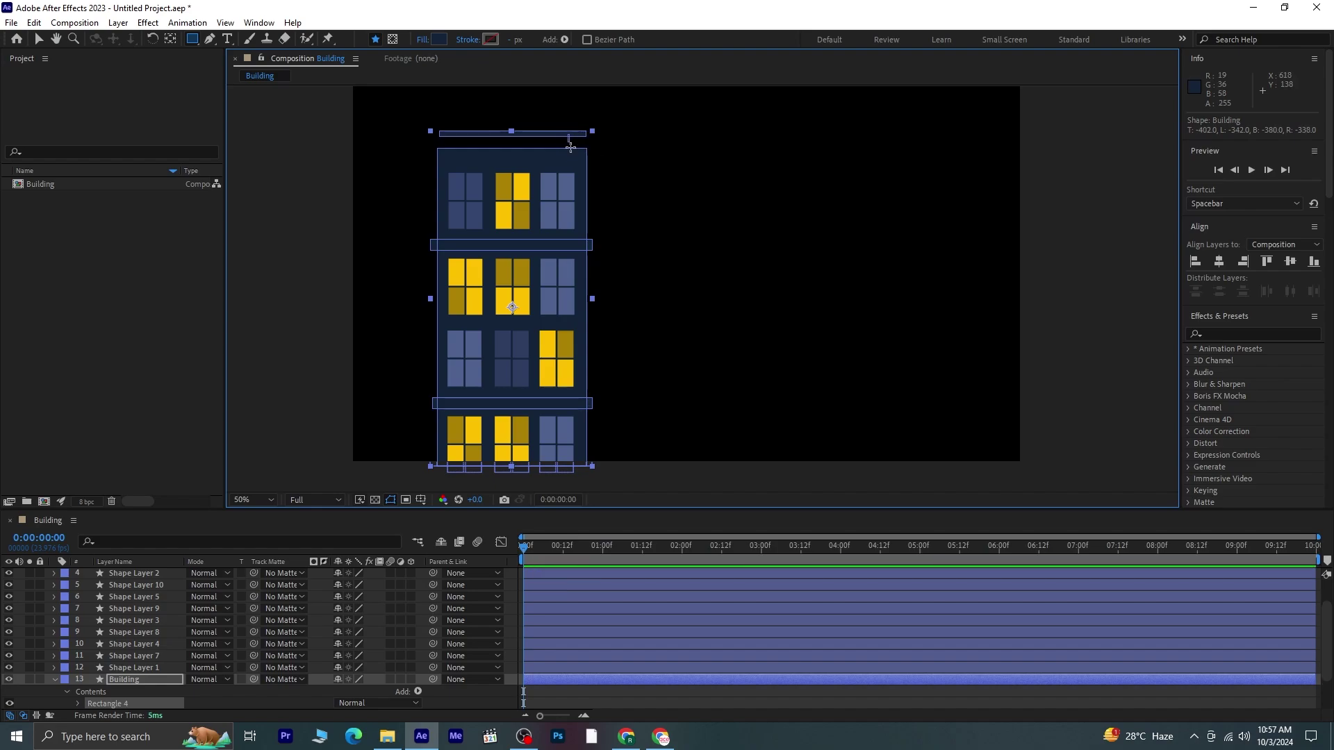
left_click_drag(569, 147, 445, 146)
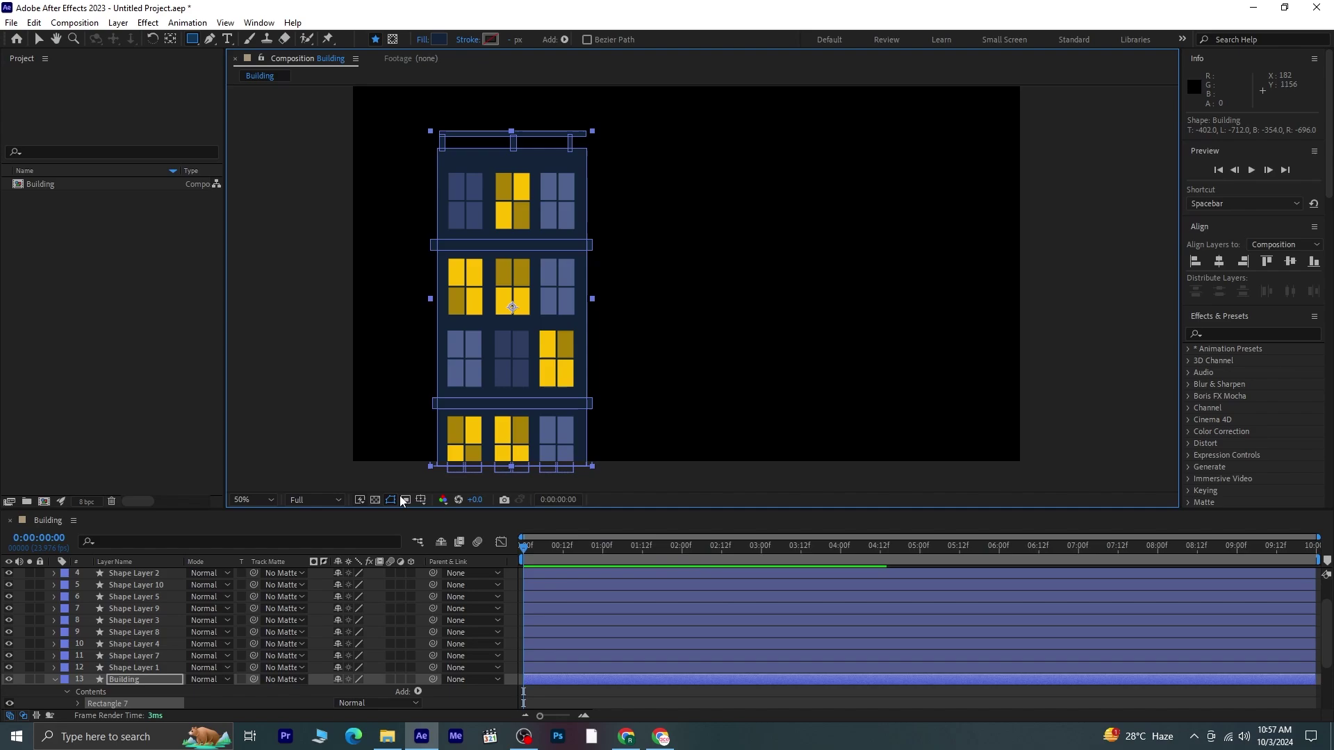
left_click(54, 679)
left_click(40, 39)
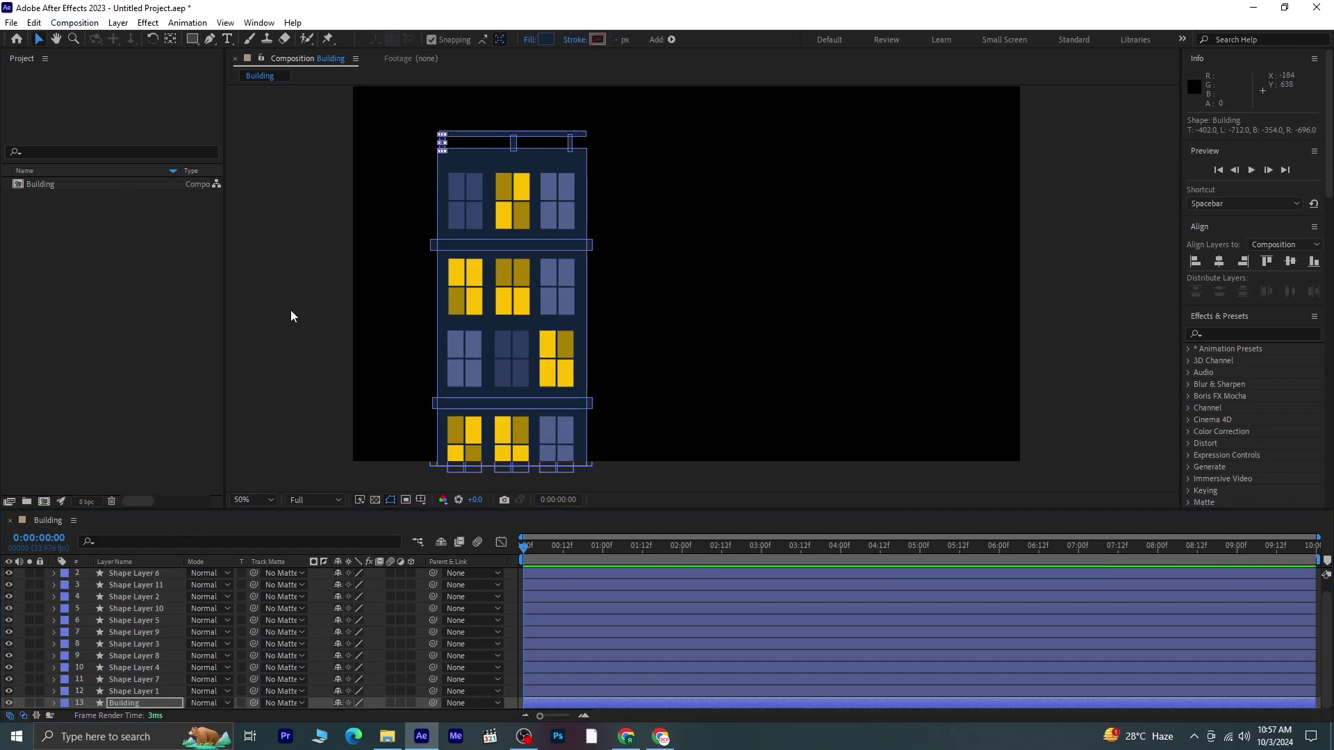
left_click(372, 354)
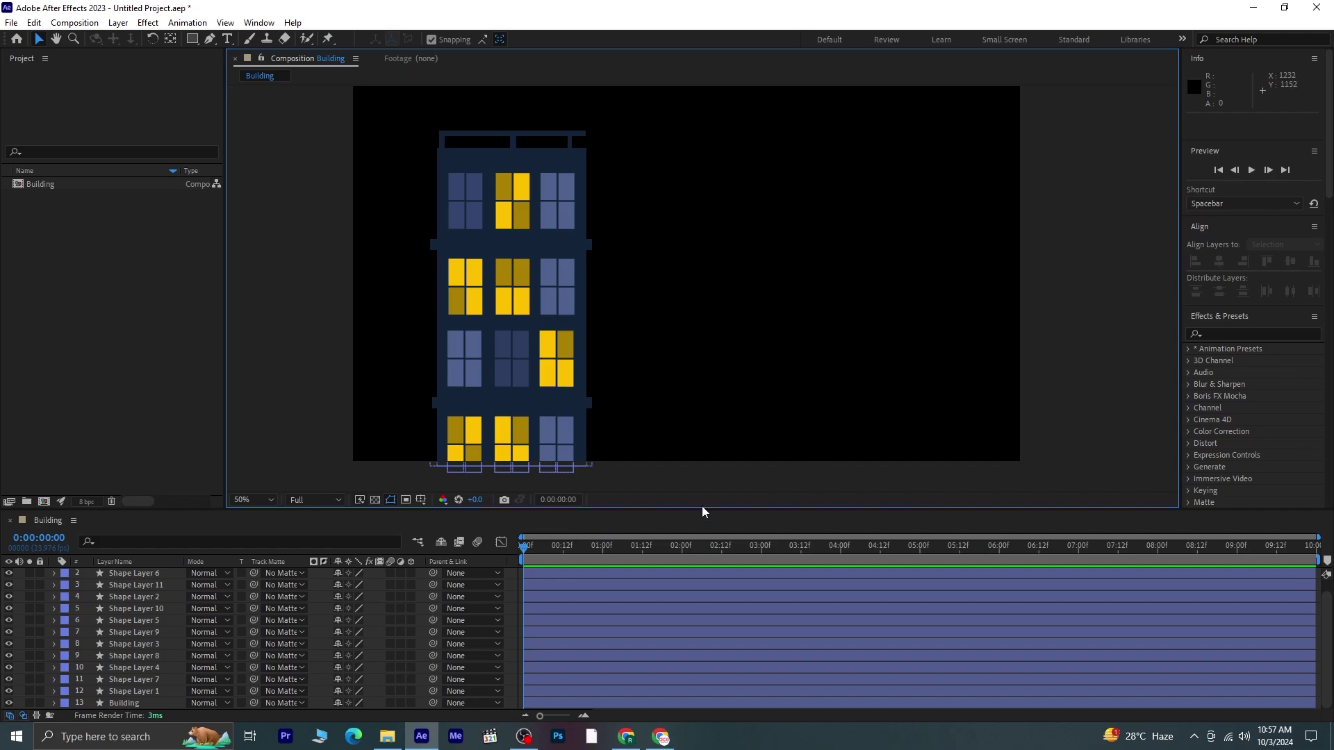
- Pre-compose all layers from Building to Shape Layer 12 into a new composition named building 1
left_click(145, 702)
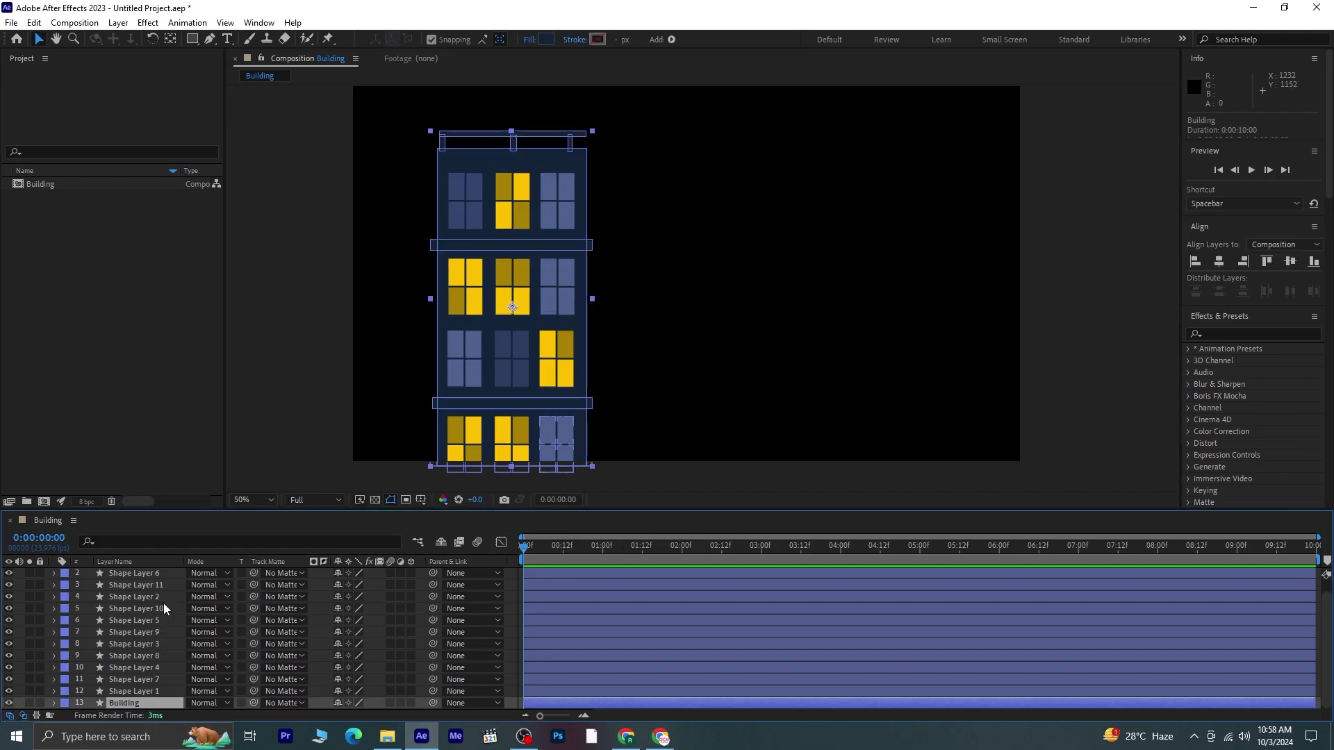
scroll(164, 602, "up", 1)
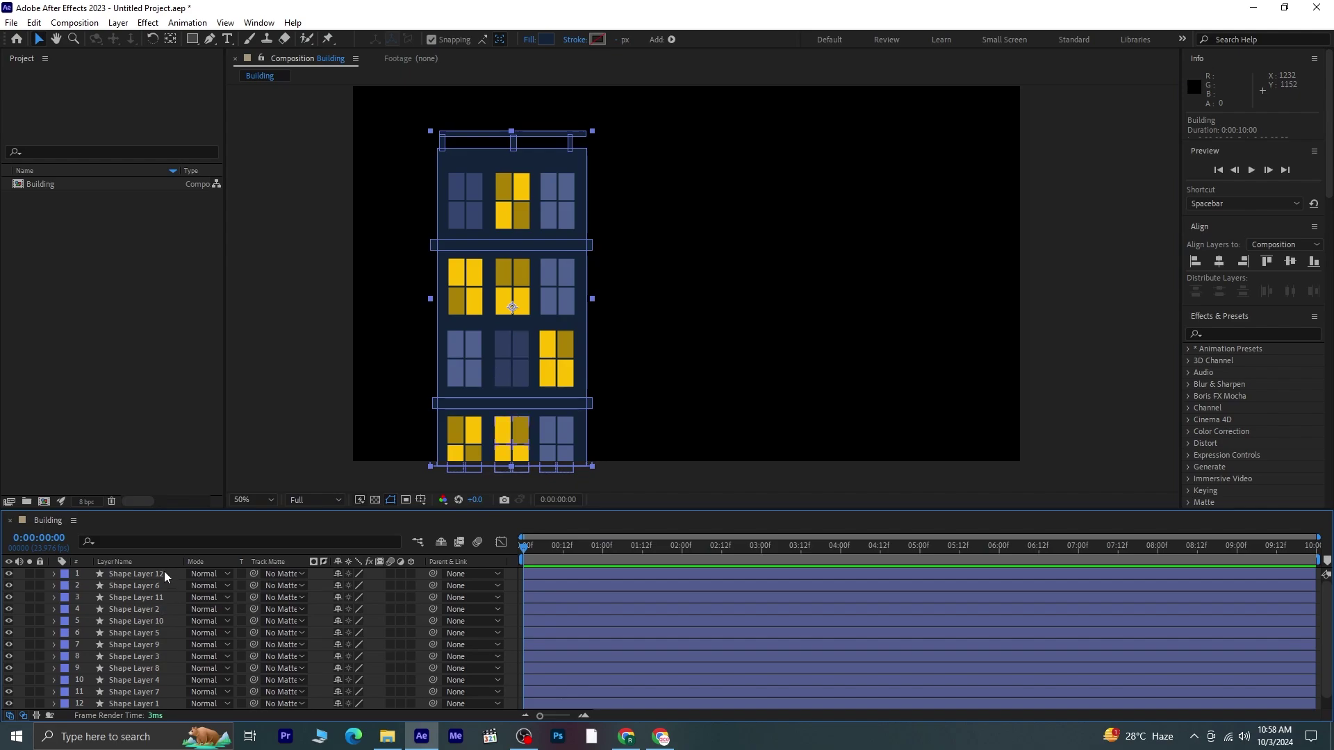
left_click(164, 571, "shift")
right_click(164, 571)
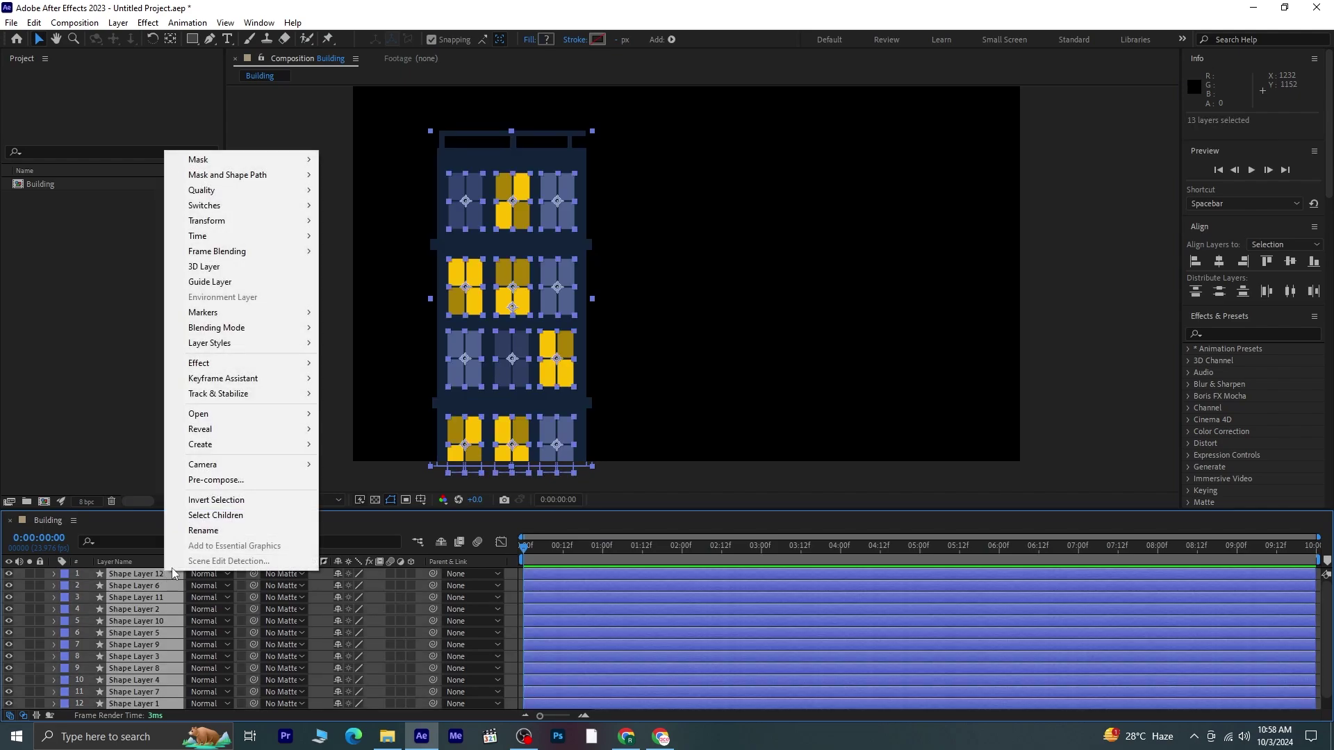
left_click(232, 482)
type("building 1")
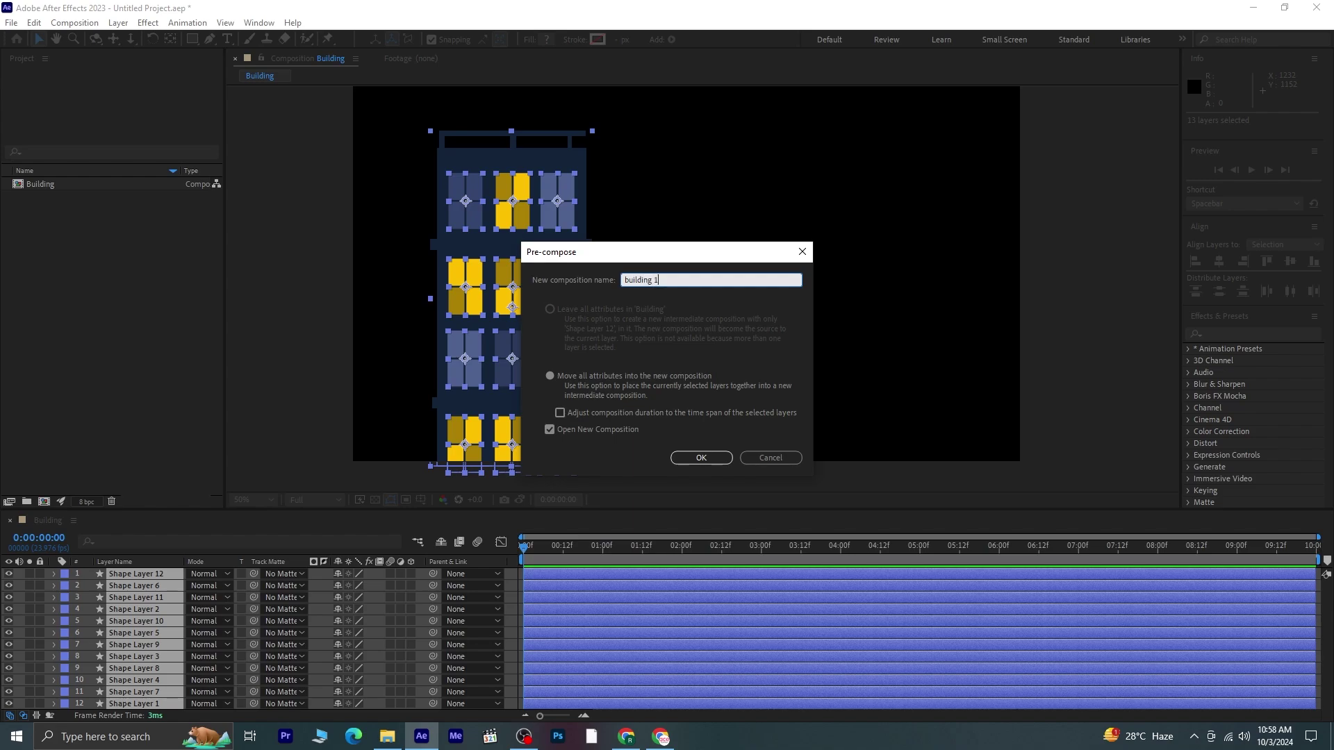
key("Return")
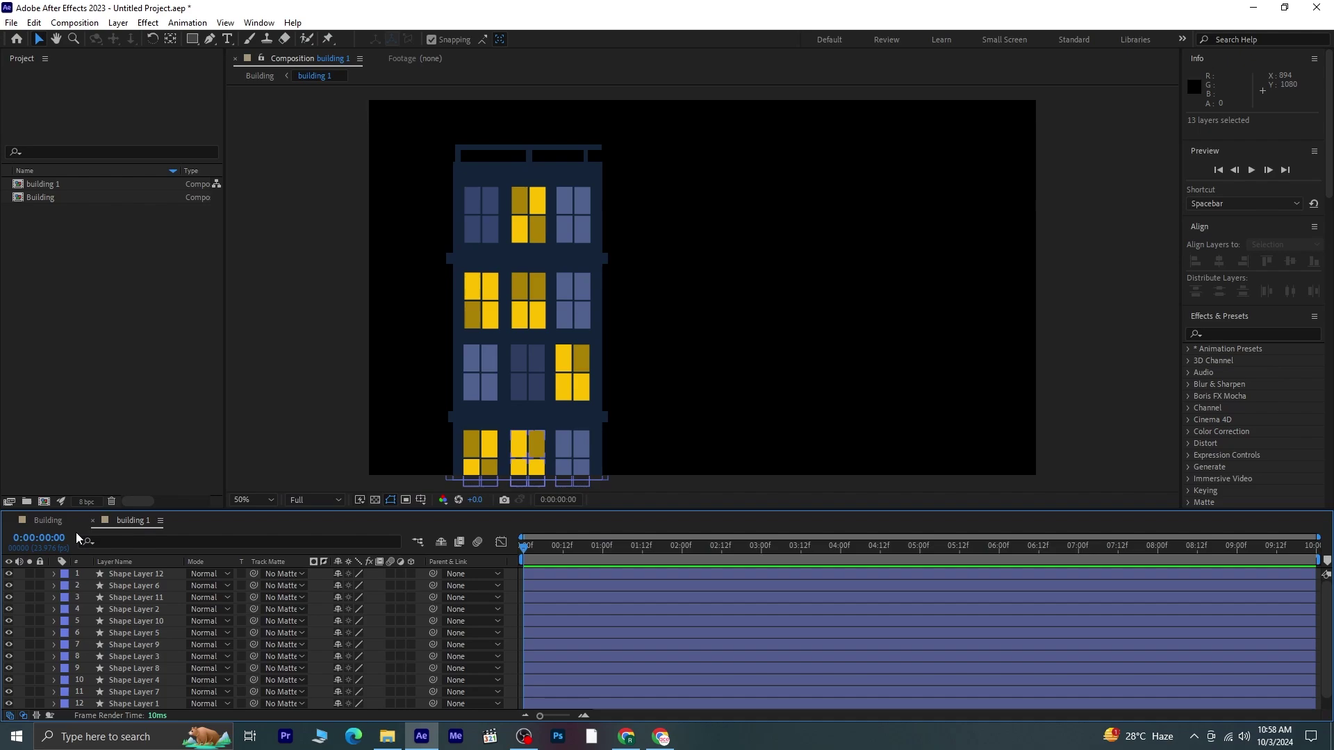
- Narrow the building 1 composition to 594 px wide and move all its layers so the building sits centred in the frame
scroll(776, 332, "down", 2)
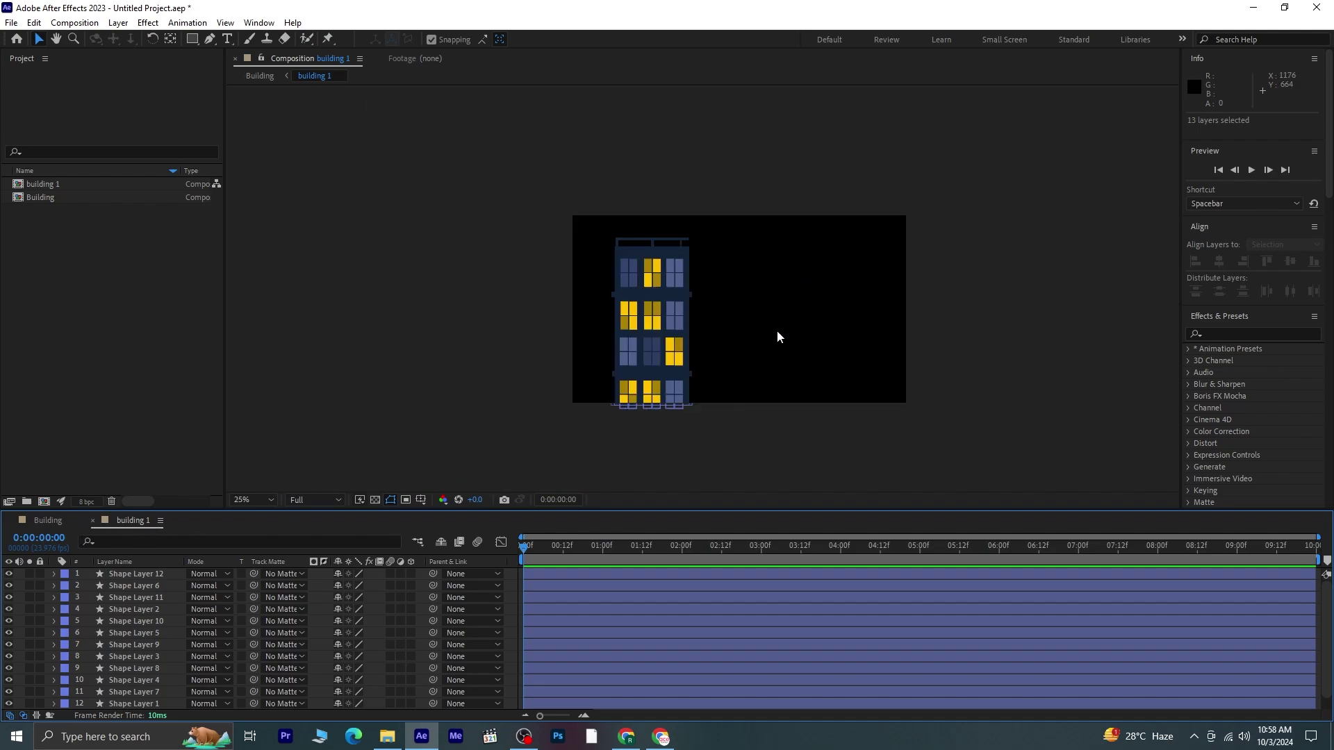
left_click(74, 23)
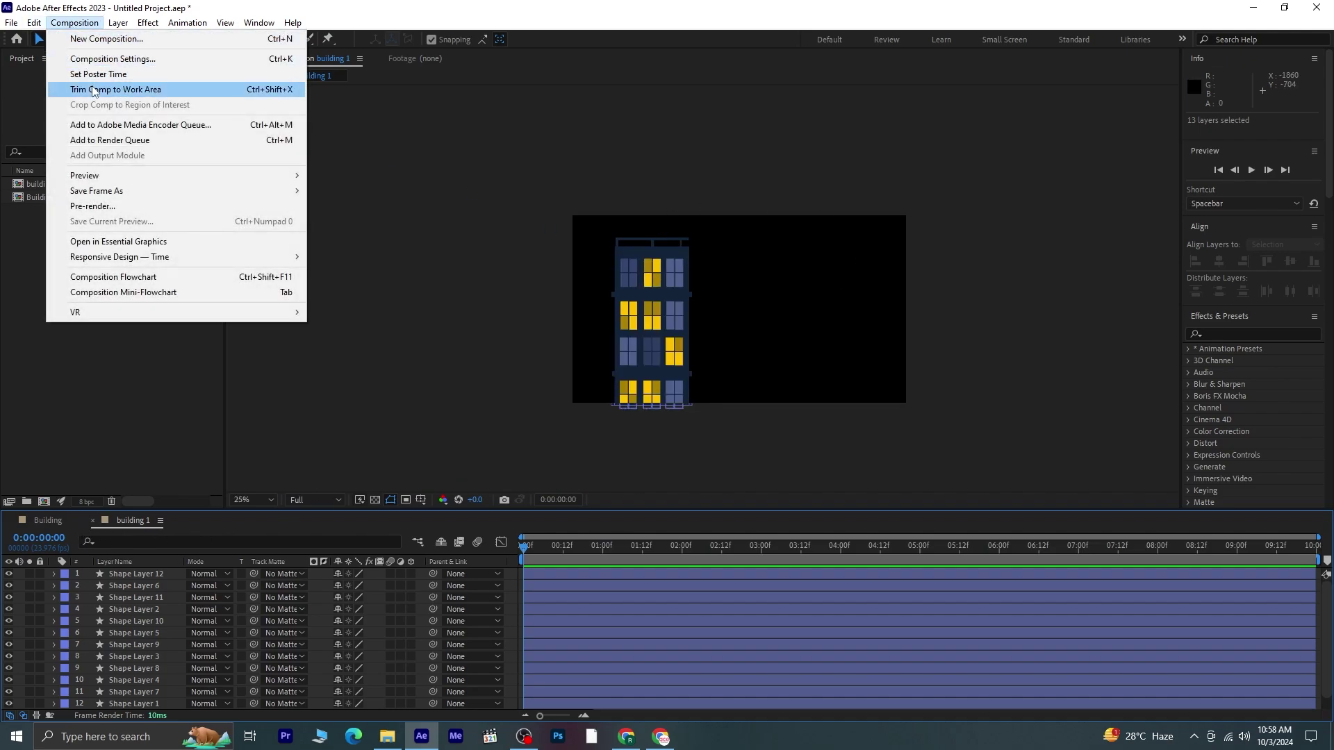
left_click(106, 60)
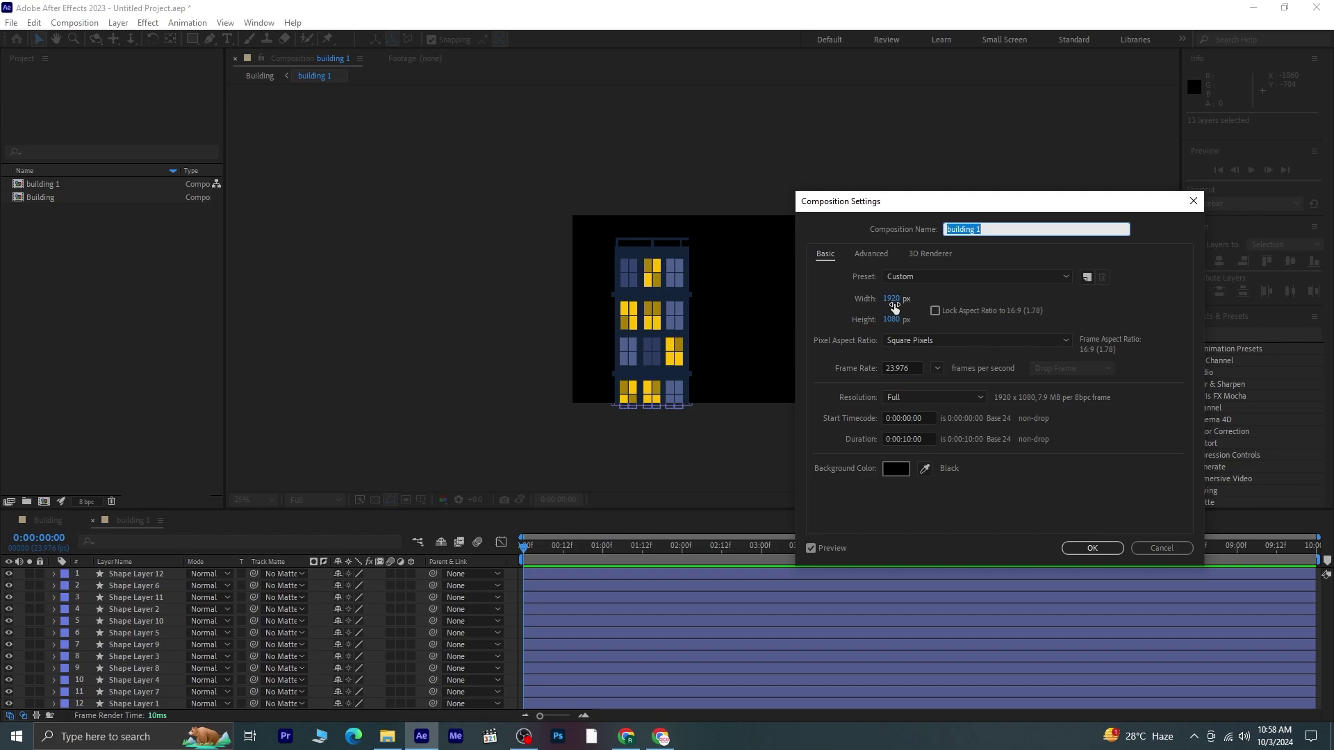
left_click_drag(896, 304, 623, 297)
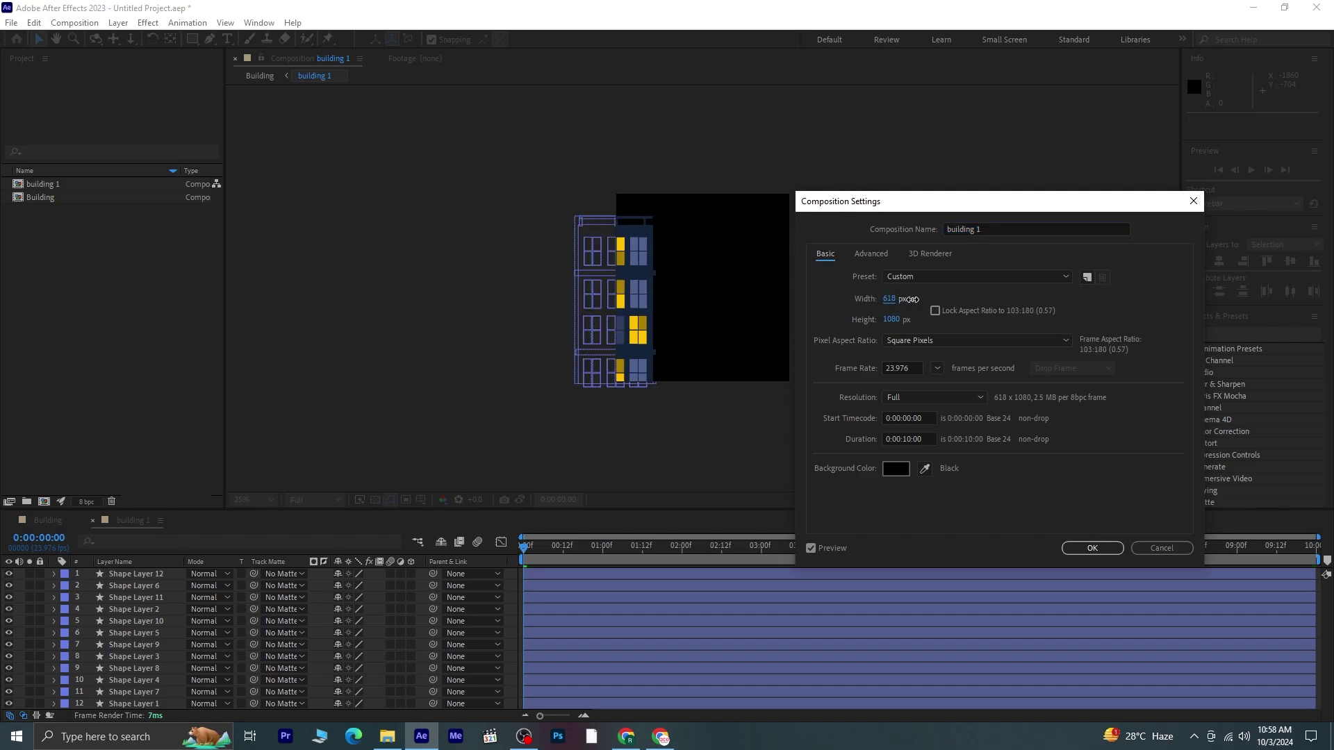
left_click_drag(901, 300, 887, 301)
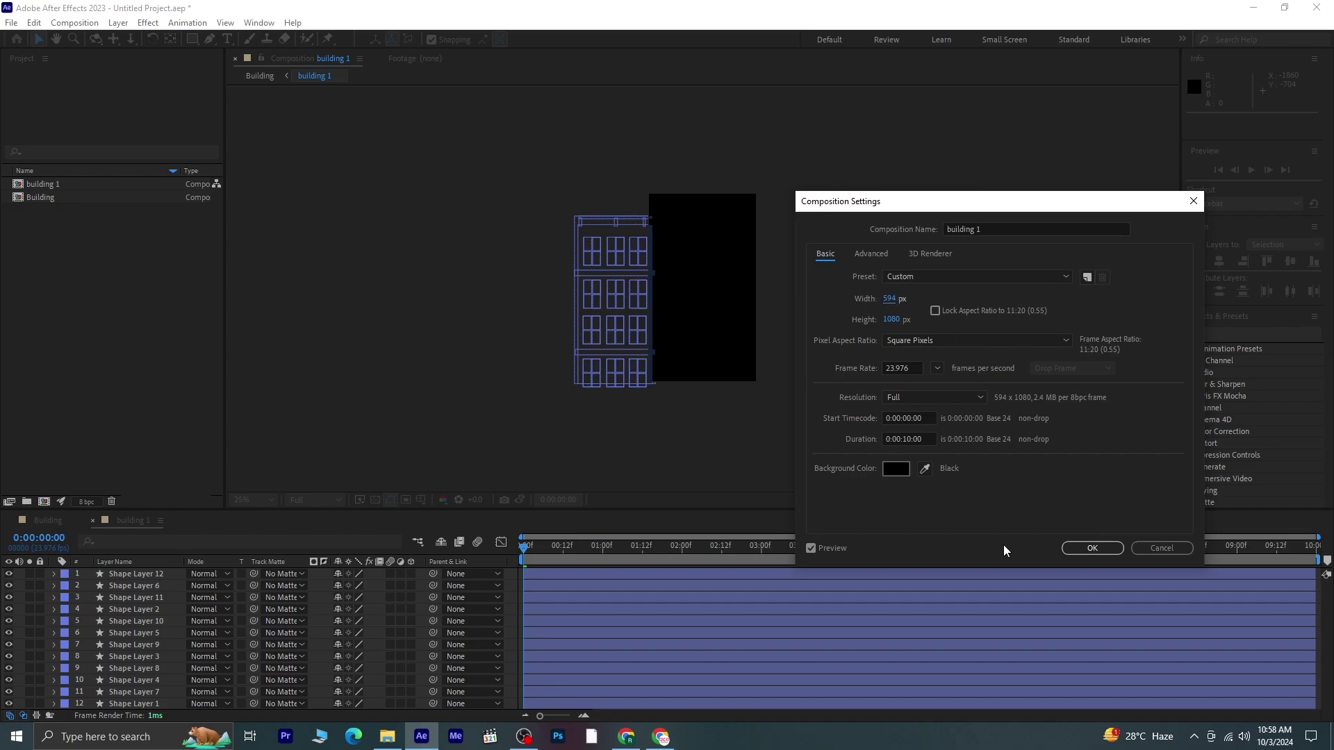
left_click(1092, 548)
key("ctrl+a")
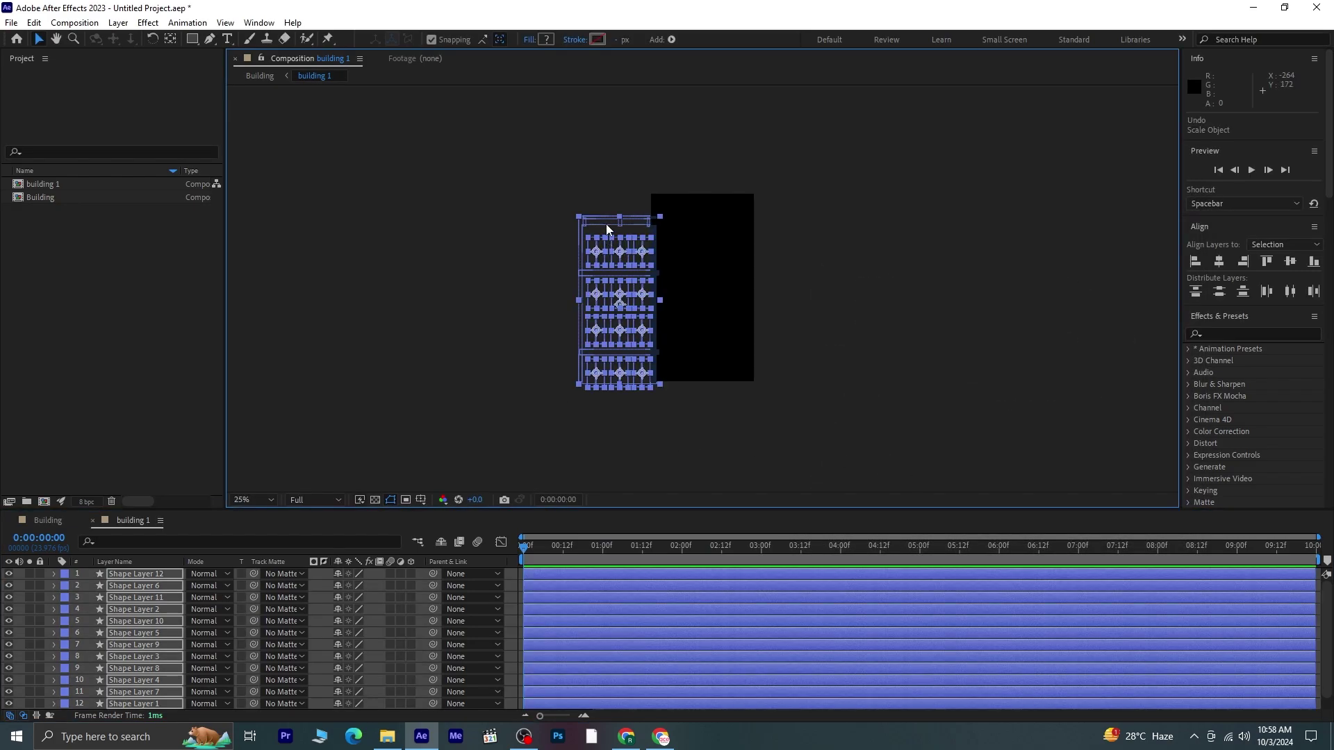
left_click_drag(606, 223, 690, 221)
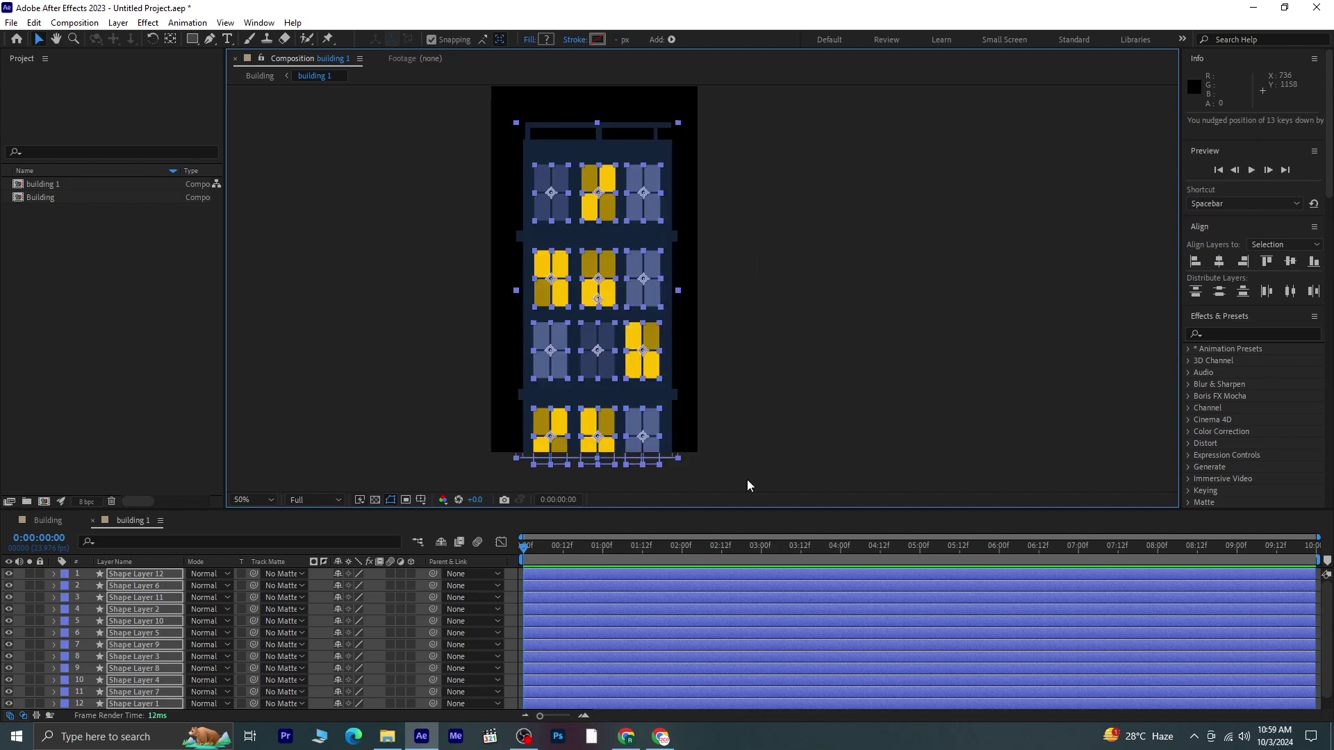
- Duplicate building 1 twice in the Building composition and spread the three copies across the left, middle and right of the frame
left_click(42, 521)
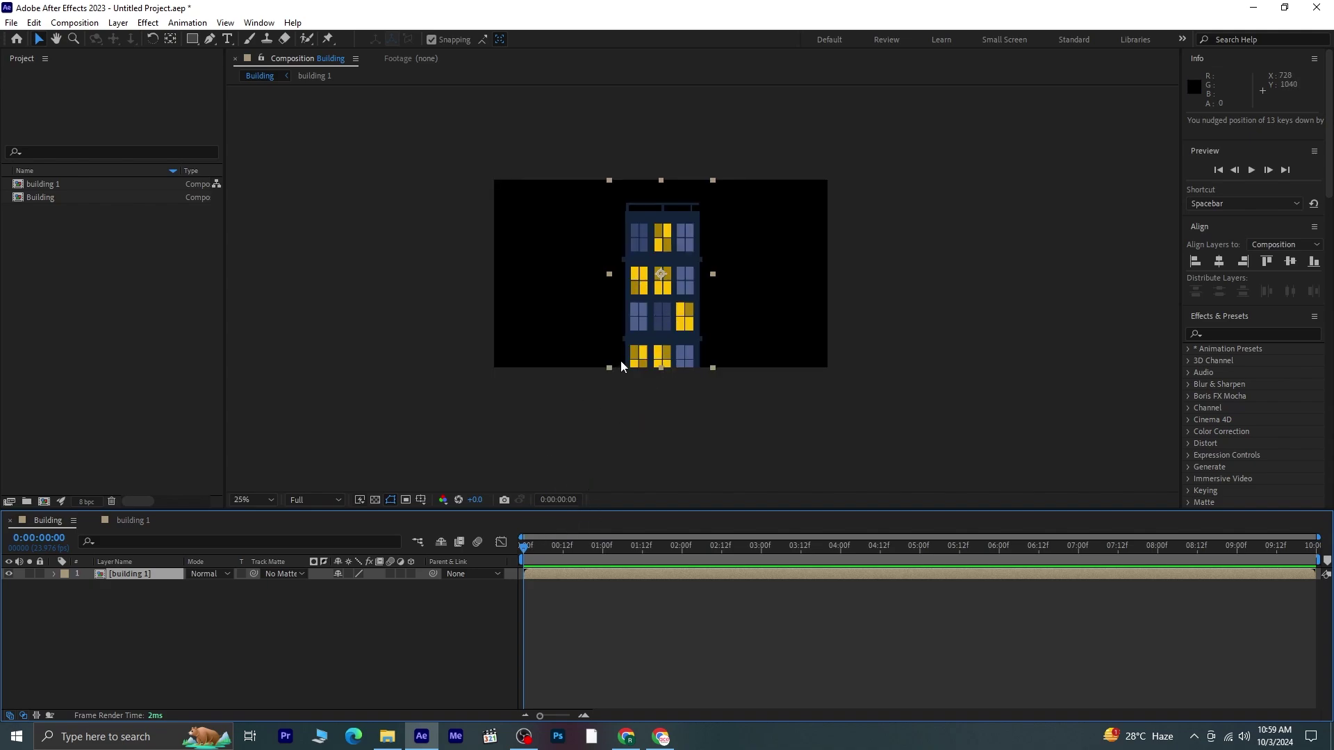
left_click(129, 573)
key("ctrl+d")
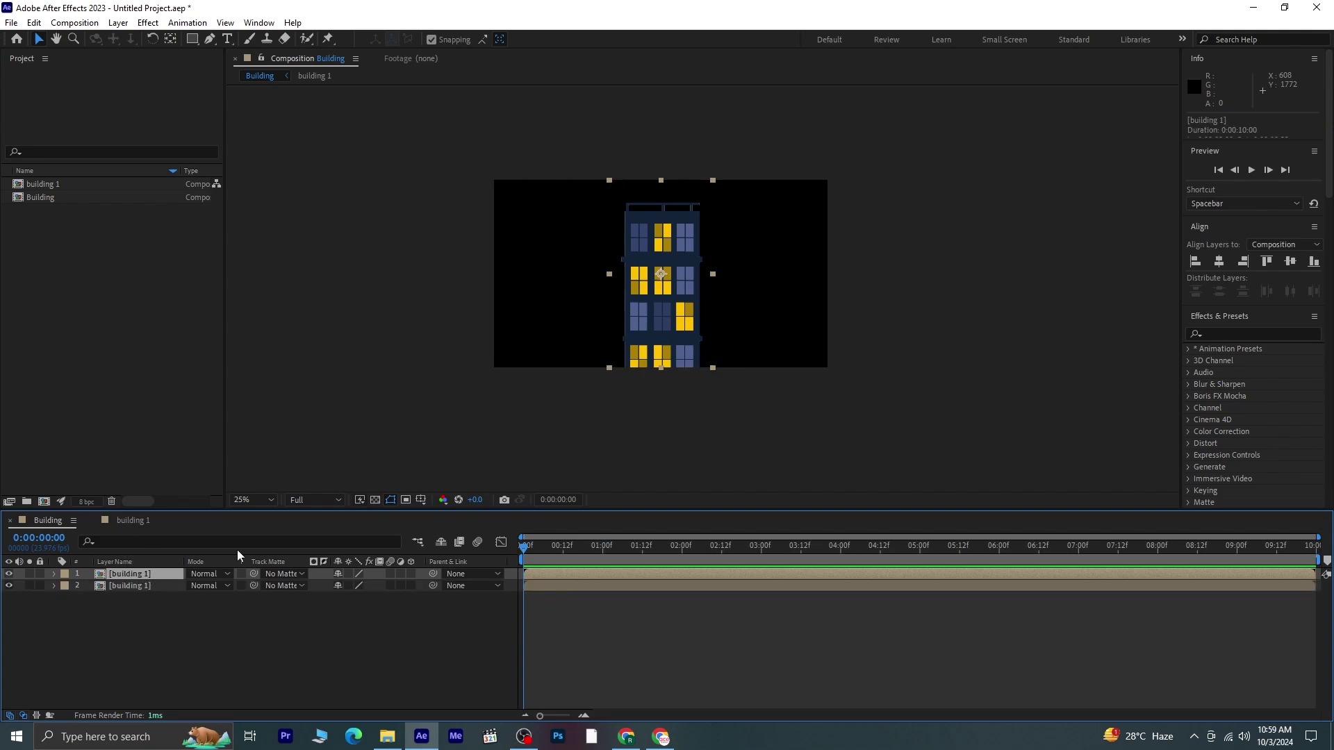
left_click_drag(665, 327, 565, 329)
left_click_drag(670, 310, 782, 318)
key("ctrl+d")
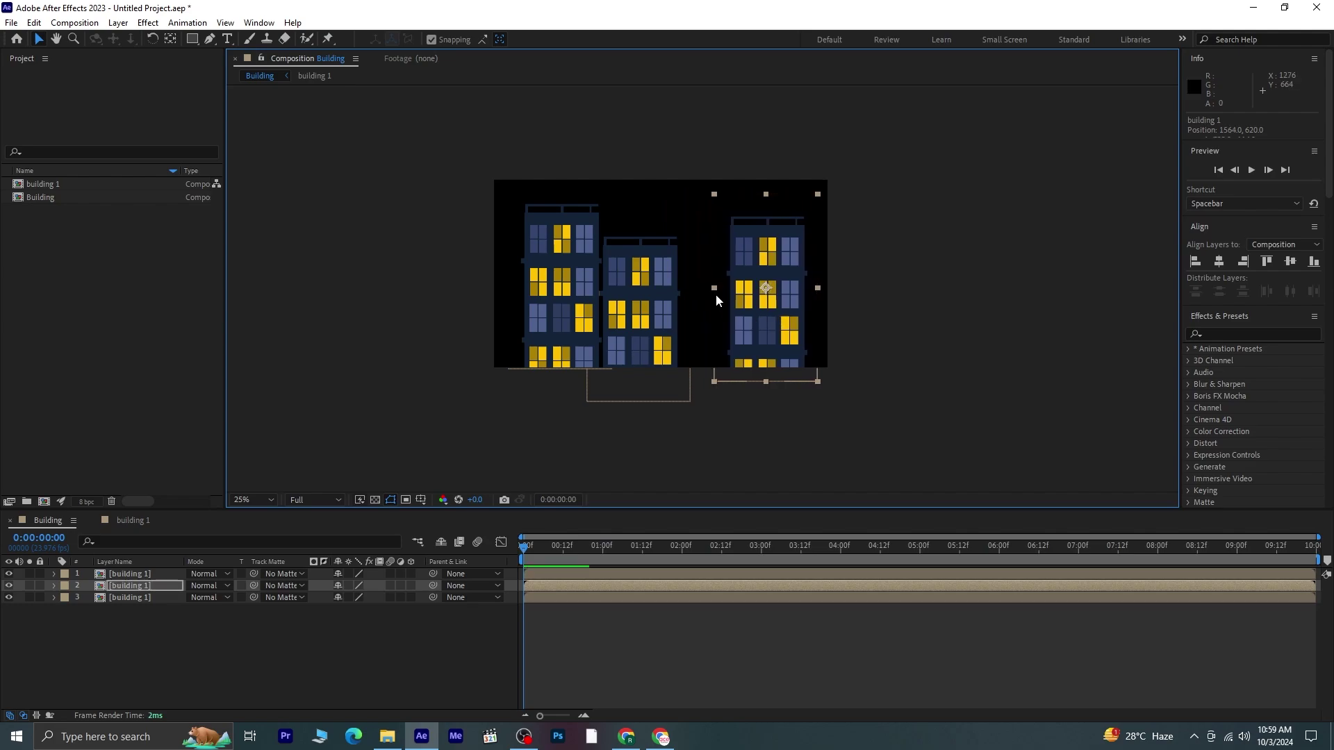
- Widen the right building to 135% horizontal scale, flip it horizontally and reposition it at about 1604, 636
left_click_drag(714, 290, 696, 294)
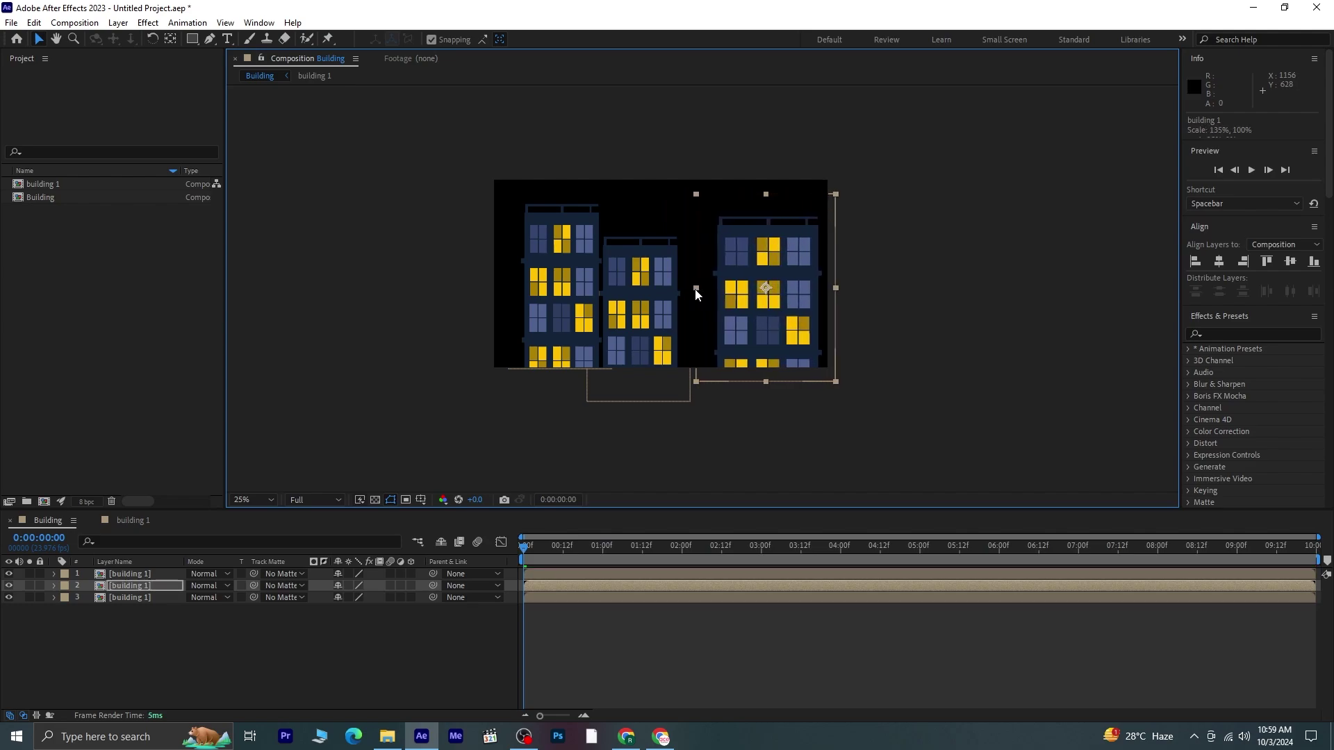
right_click(773, 287)
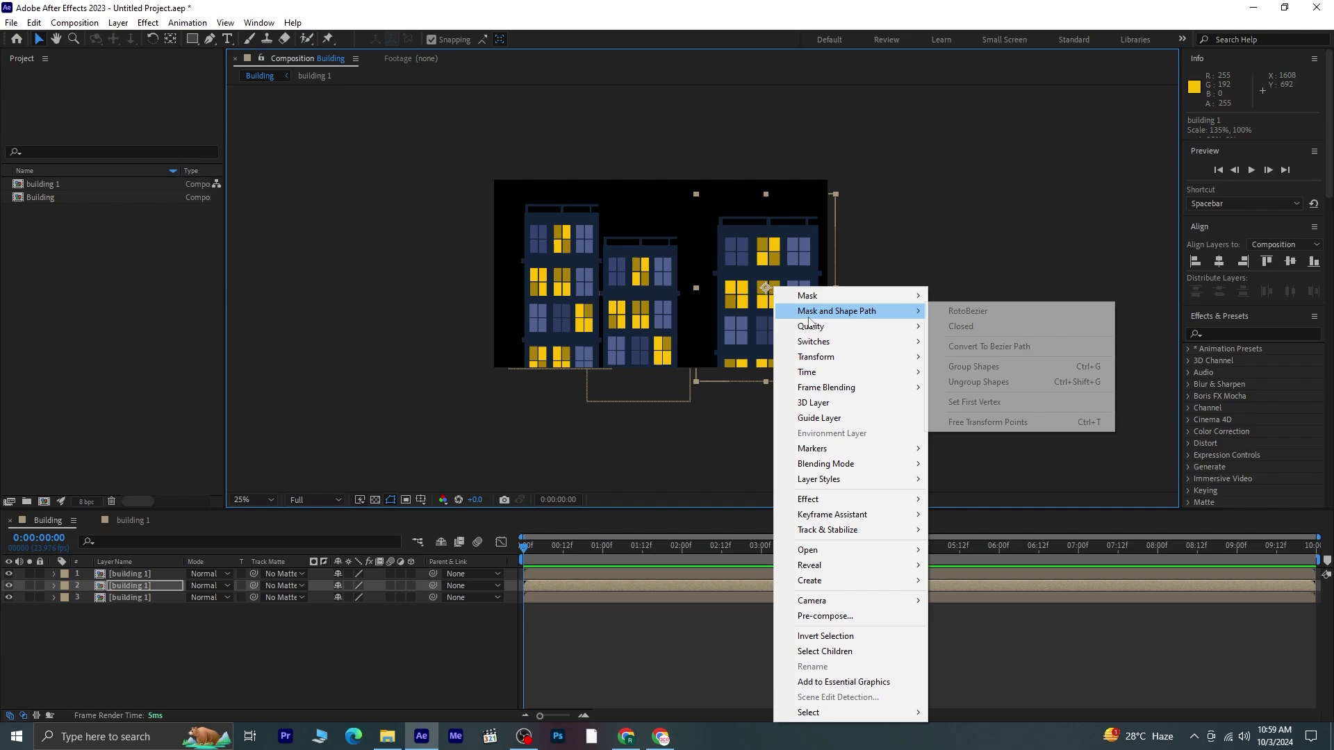
mouse_move(834, 358)
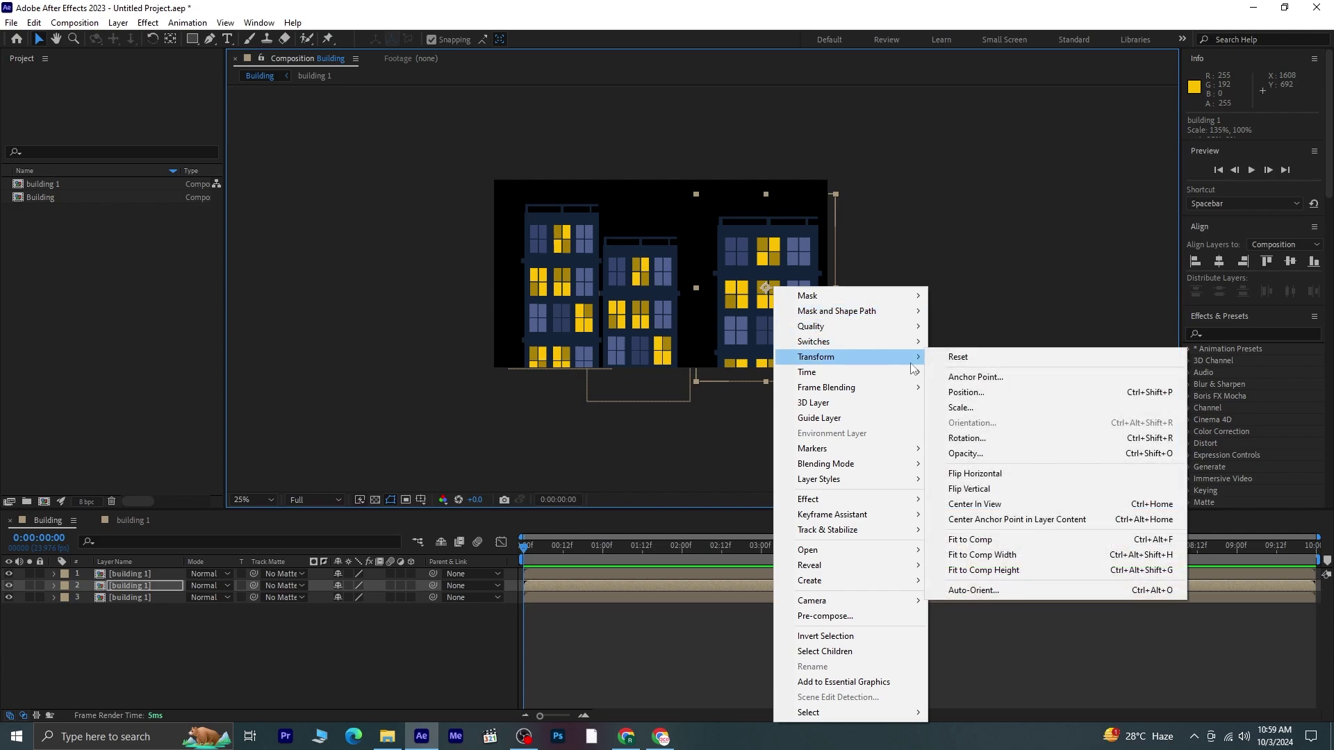
left_click(1001, 475)
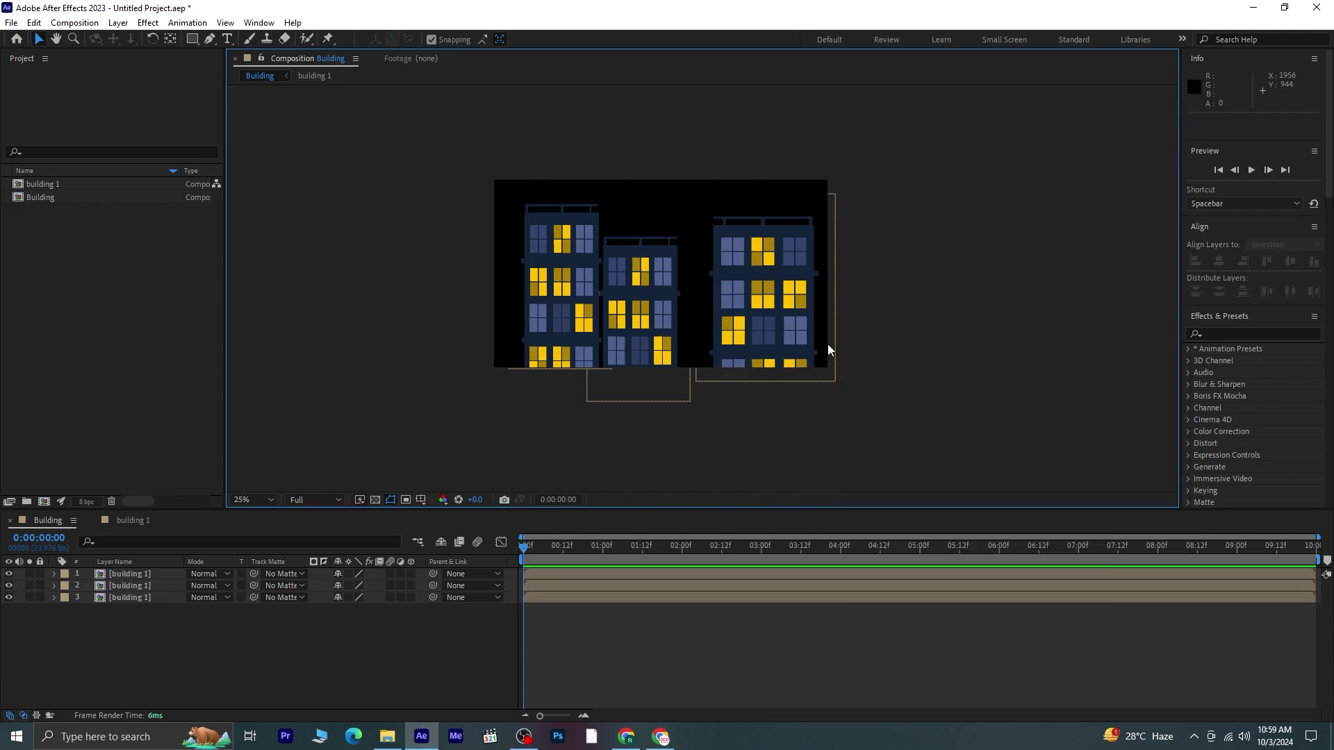
left_click_drag(793, 346, 762, 325)
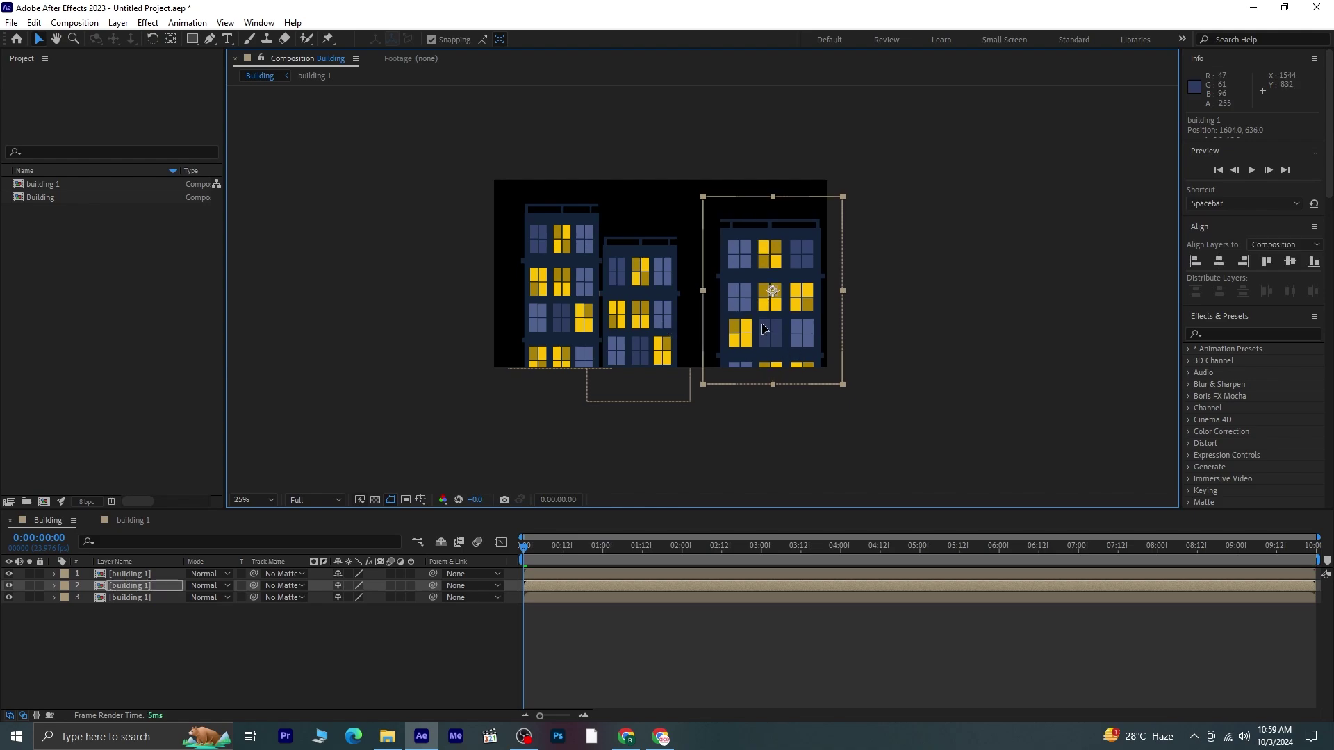
- Lower the middle building to about position 848, 872 so it stands shorter than its neighbours
left_click(567, 322)
left_click(642, 328)
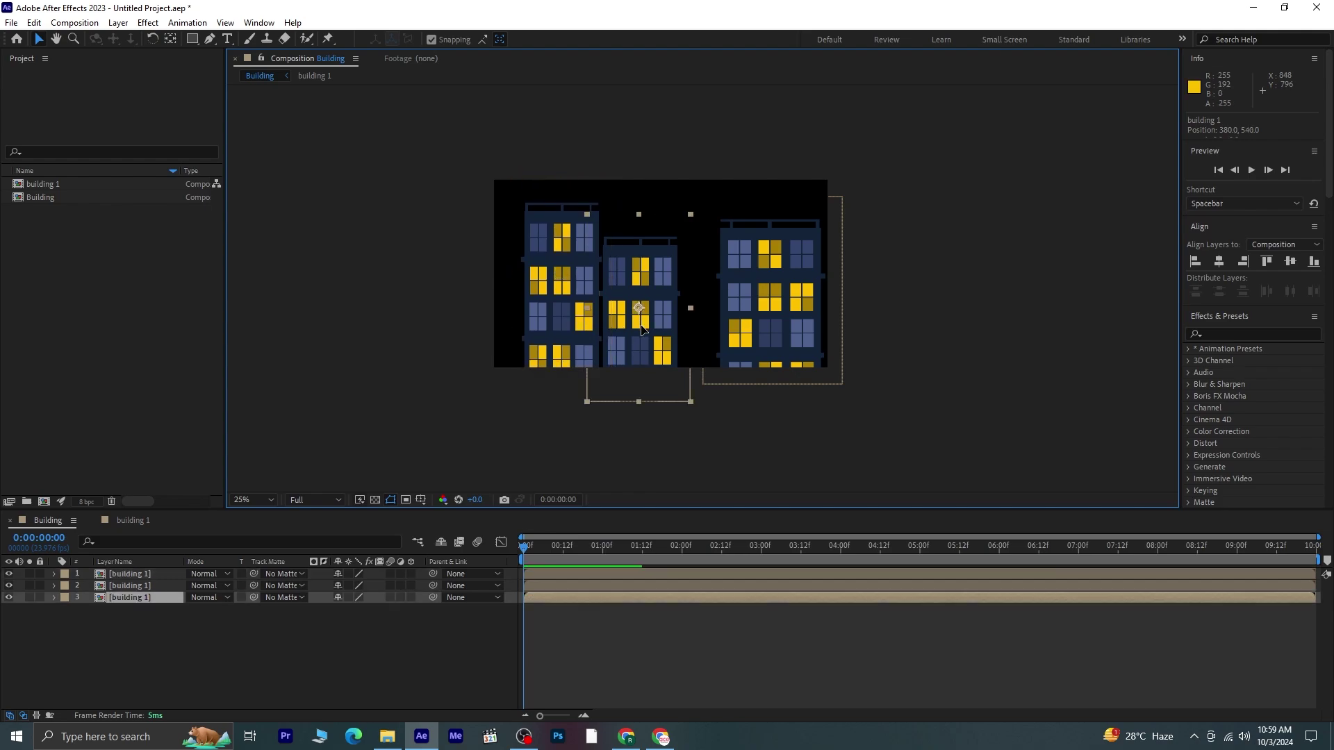
left_click_drag(642, 329, 645, 352)
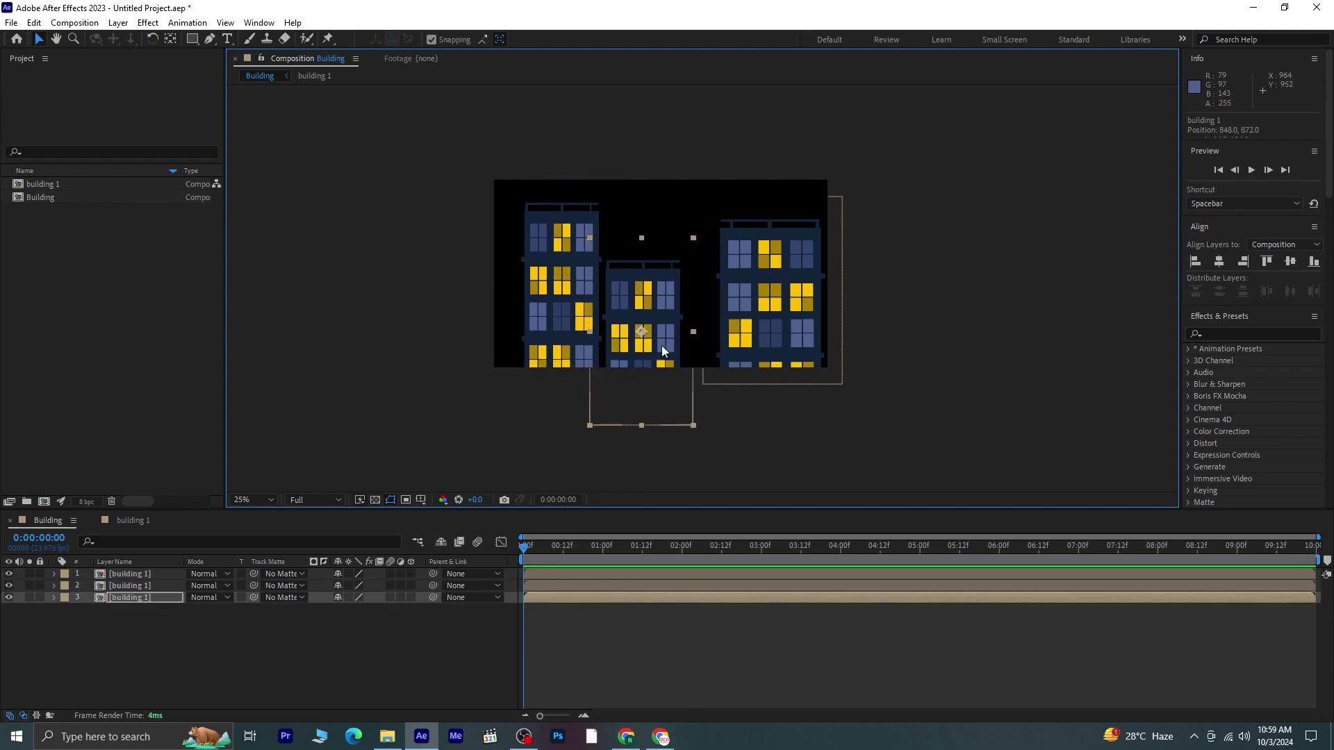
- Duplicate the middle building, scale the copy to 60% and place it partly off the frame's left edge at about 0, 848
key("ctrl+d")
left_click_drag(660, 343, 494, 325)
key("s")
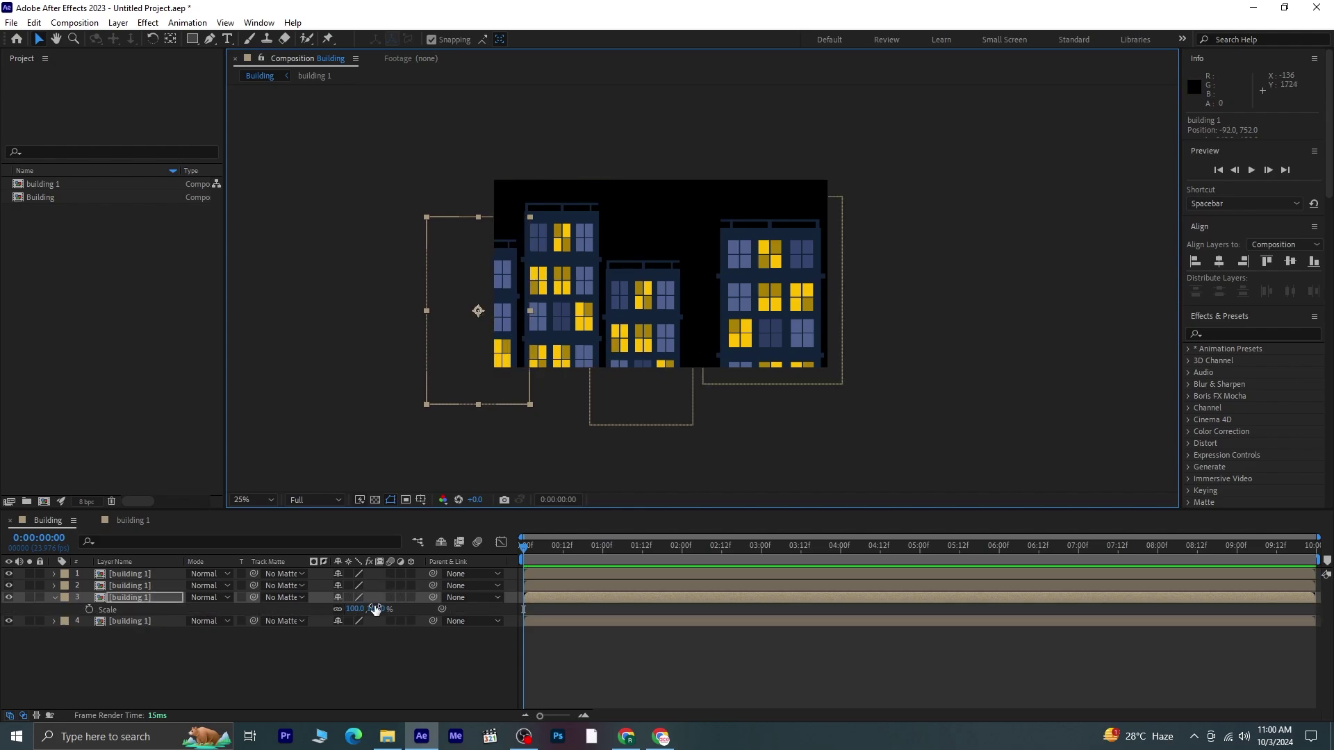
left_click_drag(375, 609, 485, 427)
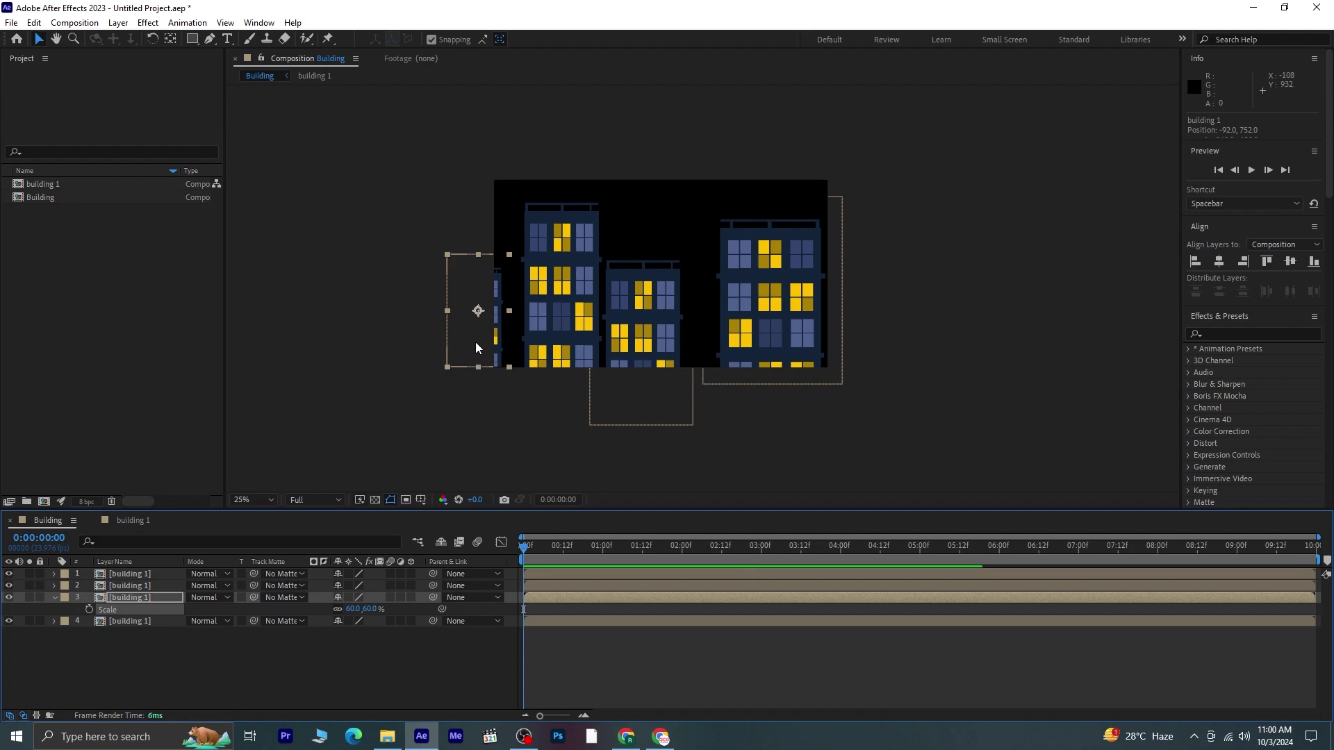
mouse_move(475, 345)
left_mouse_down()
mouse_move(510, 362)
mouse_move(491, 360)
left_mouse_up()
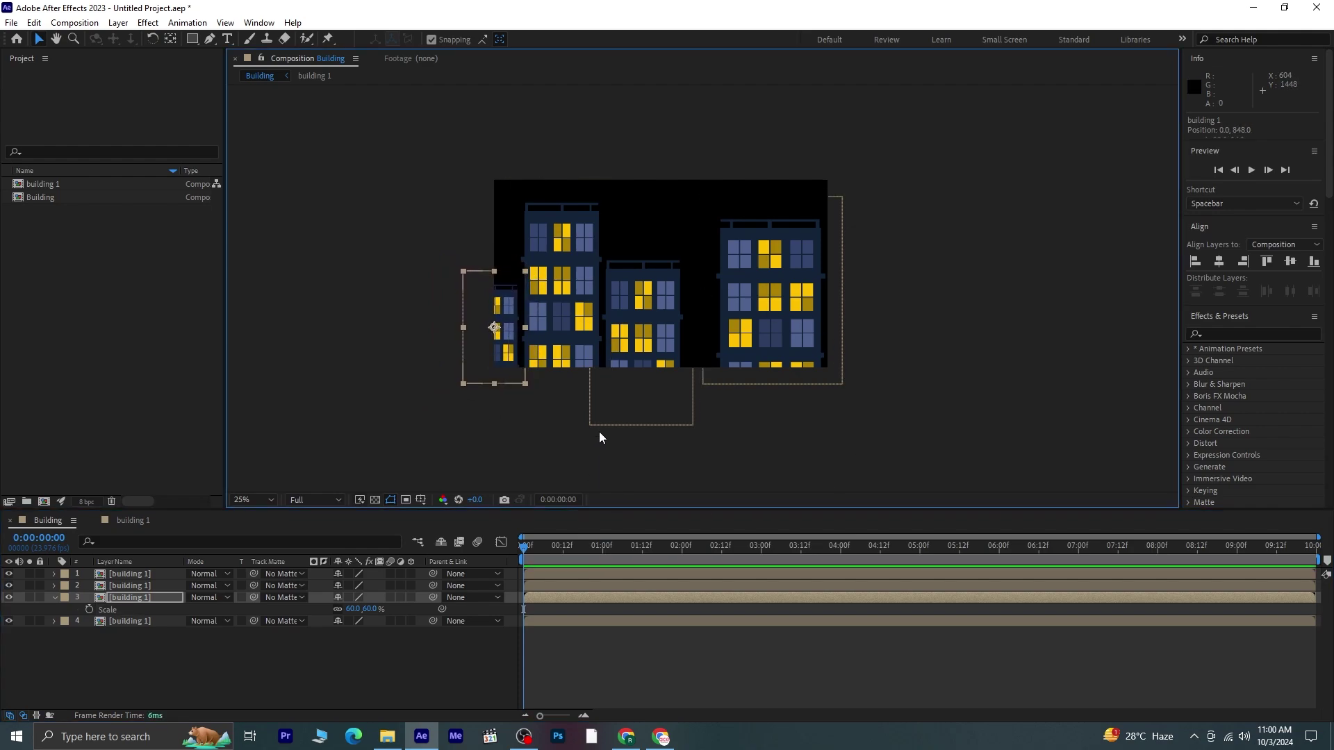
left_click(608, 448)
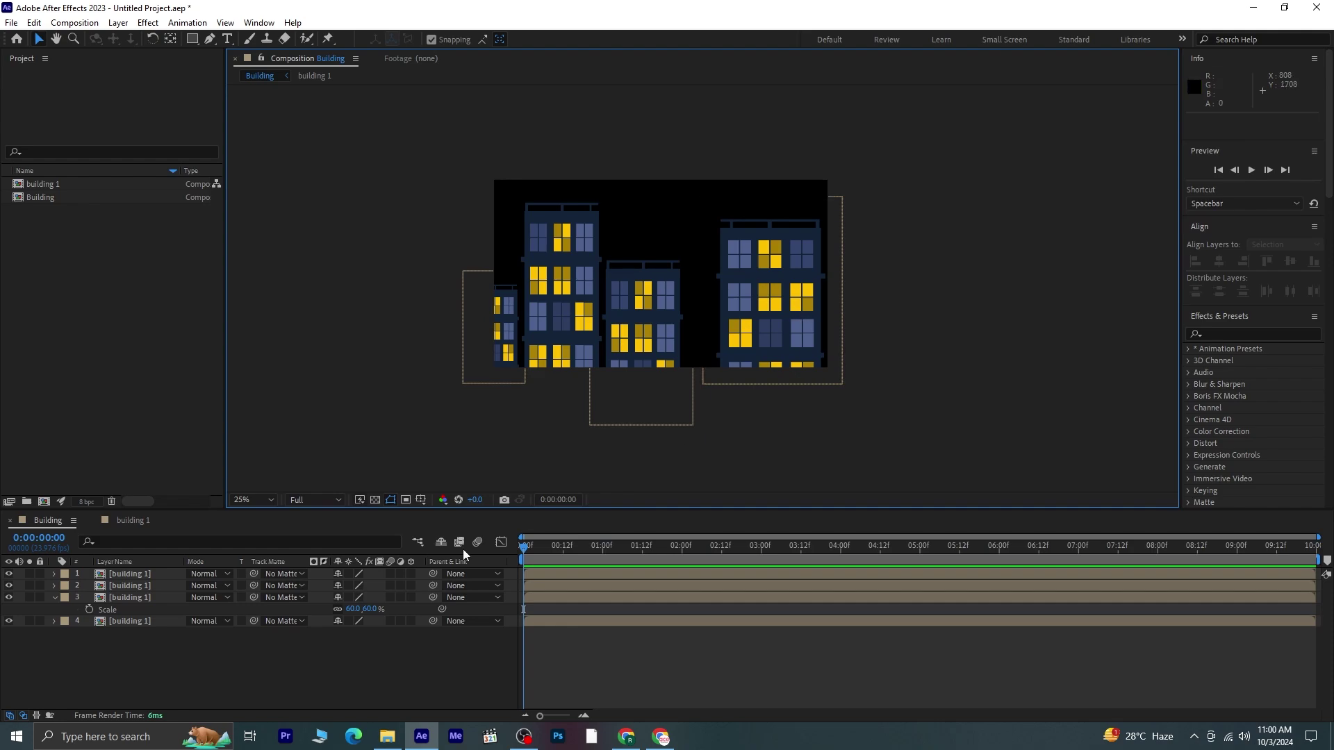
left_click(56, 598)
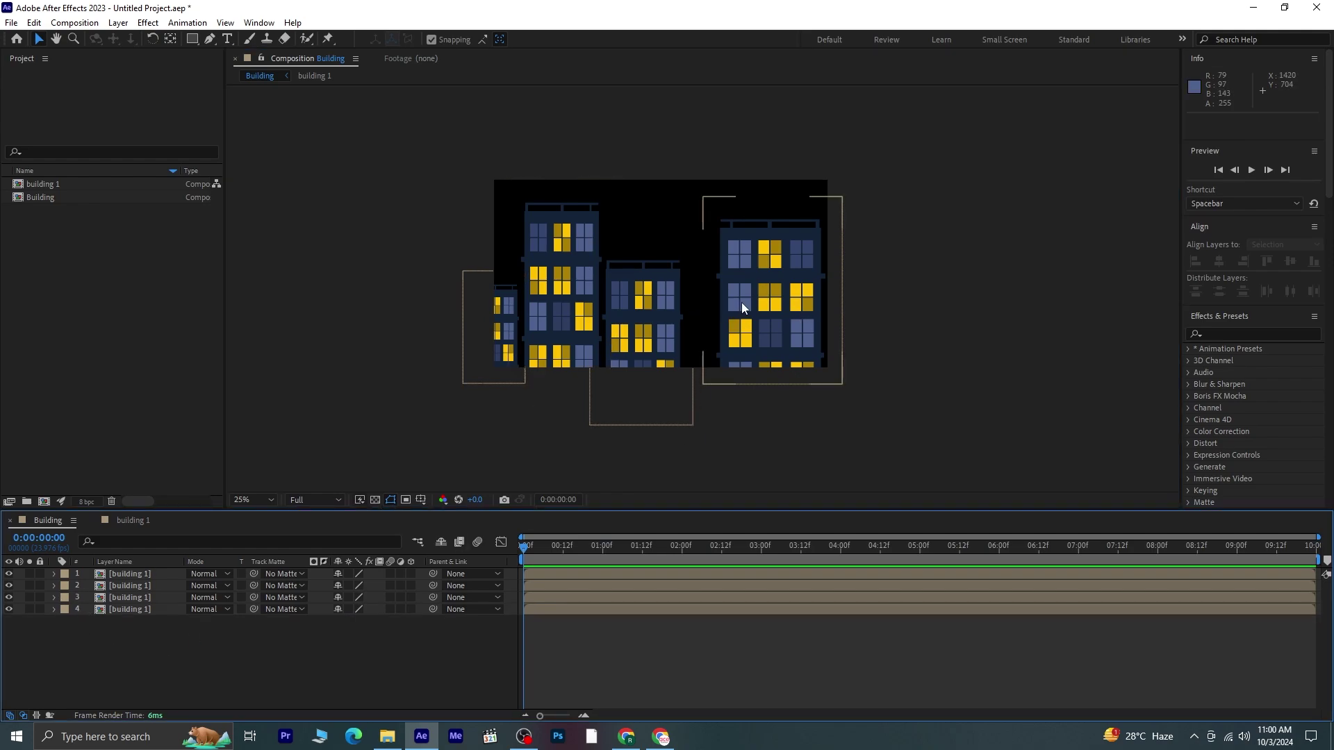
- Duplicate the right building, shift the copy left to about x 1203 and scale it to -58.1, 43.0%
left_click(741, 301)
key("ctrl+d")
left_click_drag(781, 327, 703, 338)
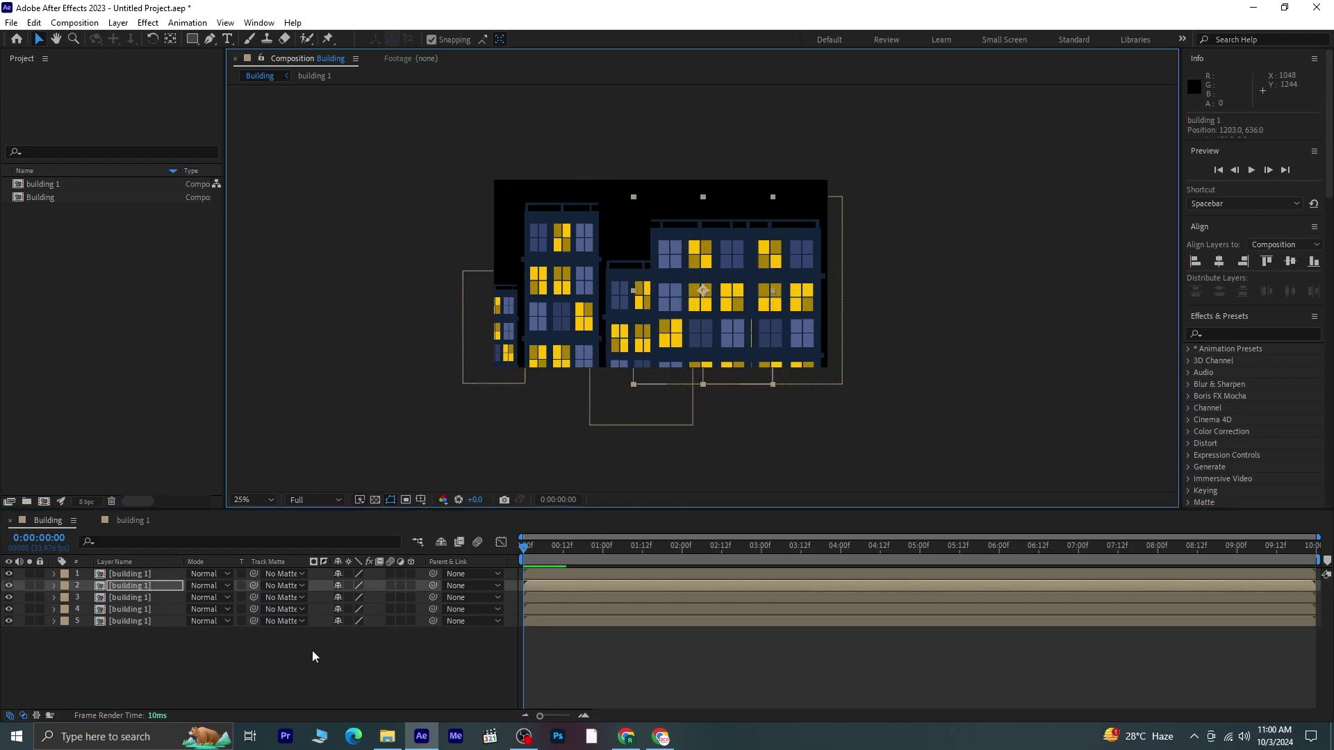
key("s")
left_click_drag(367, 596, 343, 603)
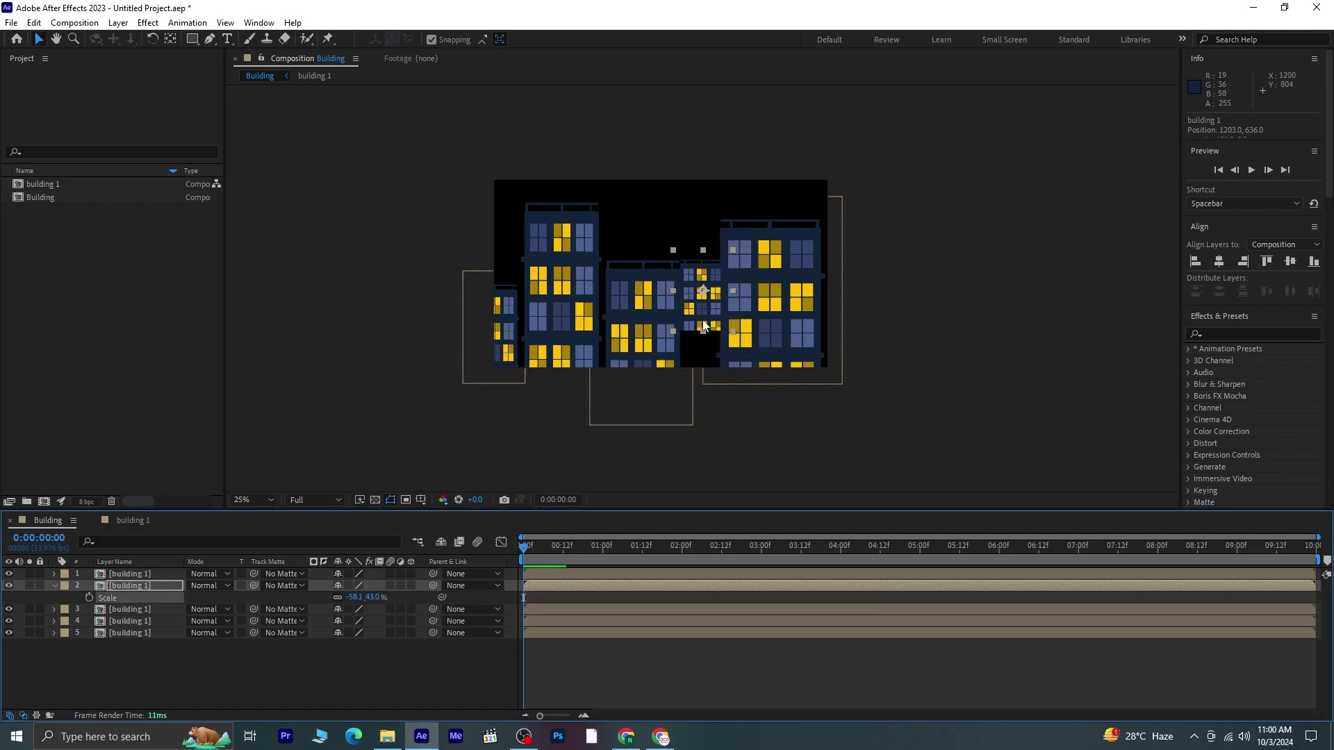
- Lower the small copy to about 1203, 964 between the middle and right buildings and send it behind all other layers
left_click_drag(706, 312, 710, 368)
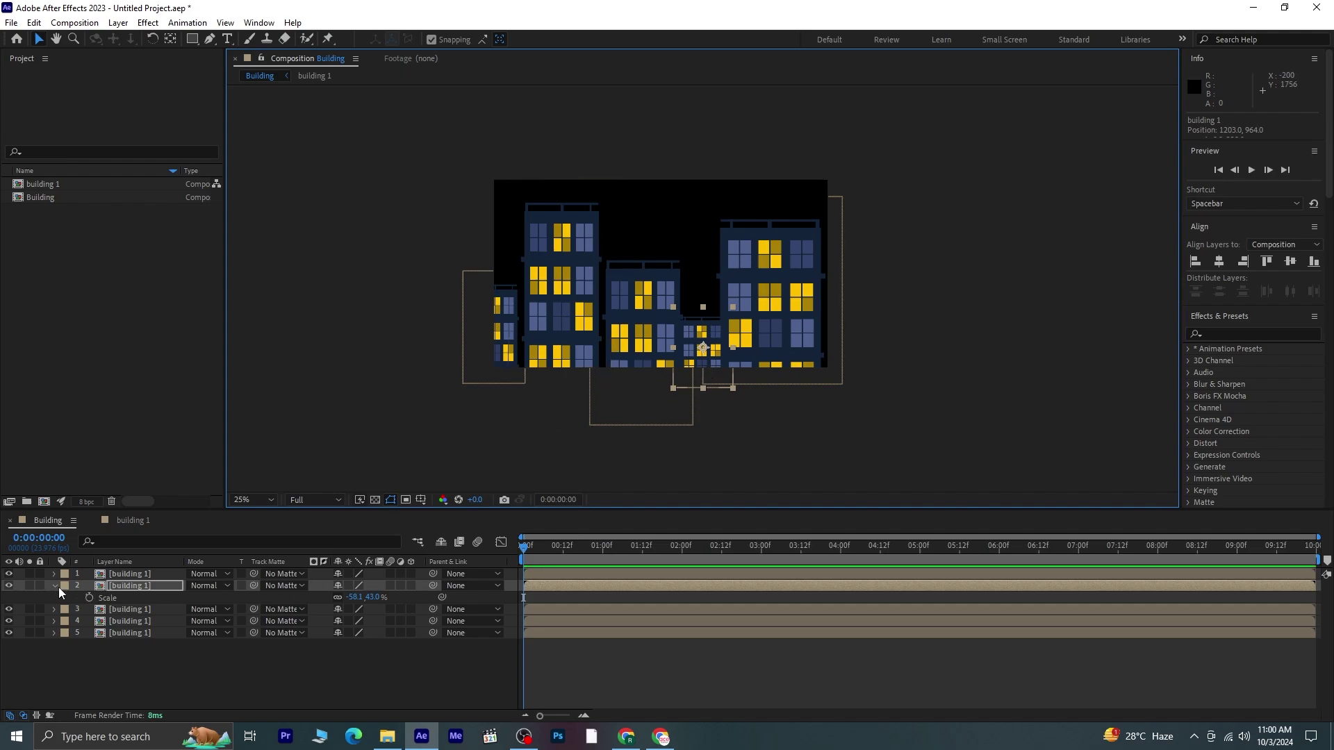
left_click_drag(124, 593, 125, 648)
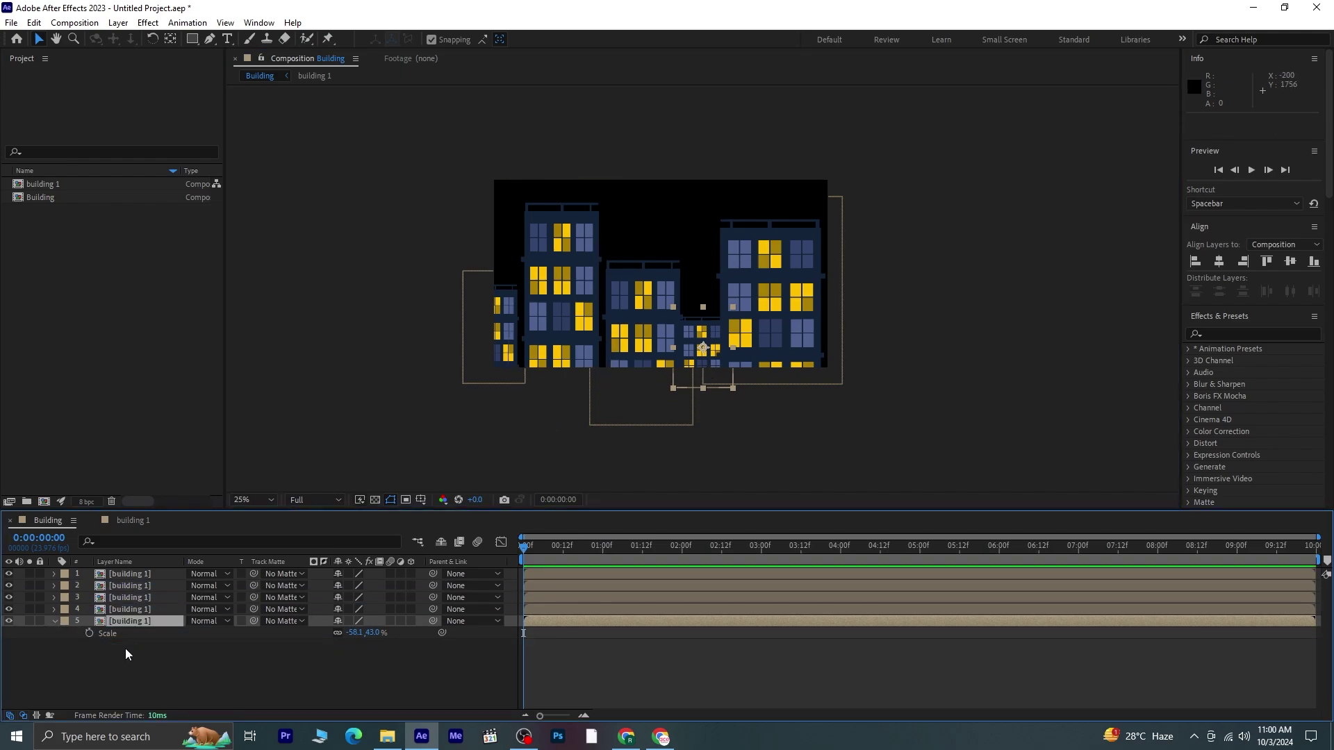
left_click(54, 621)
- Apply Brightness & Contrast to the small rearmost building and set its contrast to 94
left_click(1222, 334)
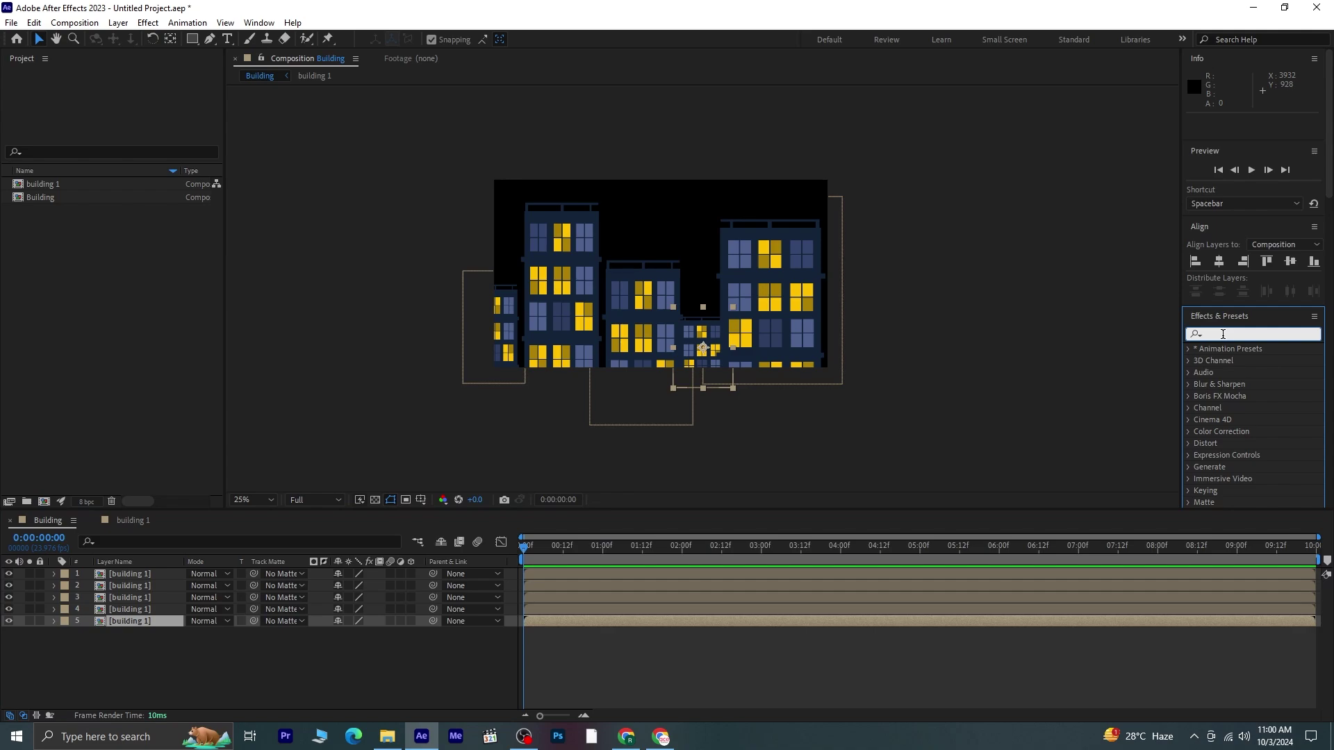
type("bri")
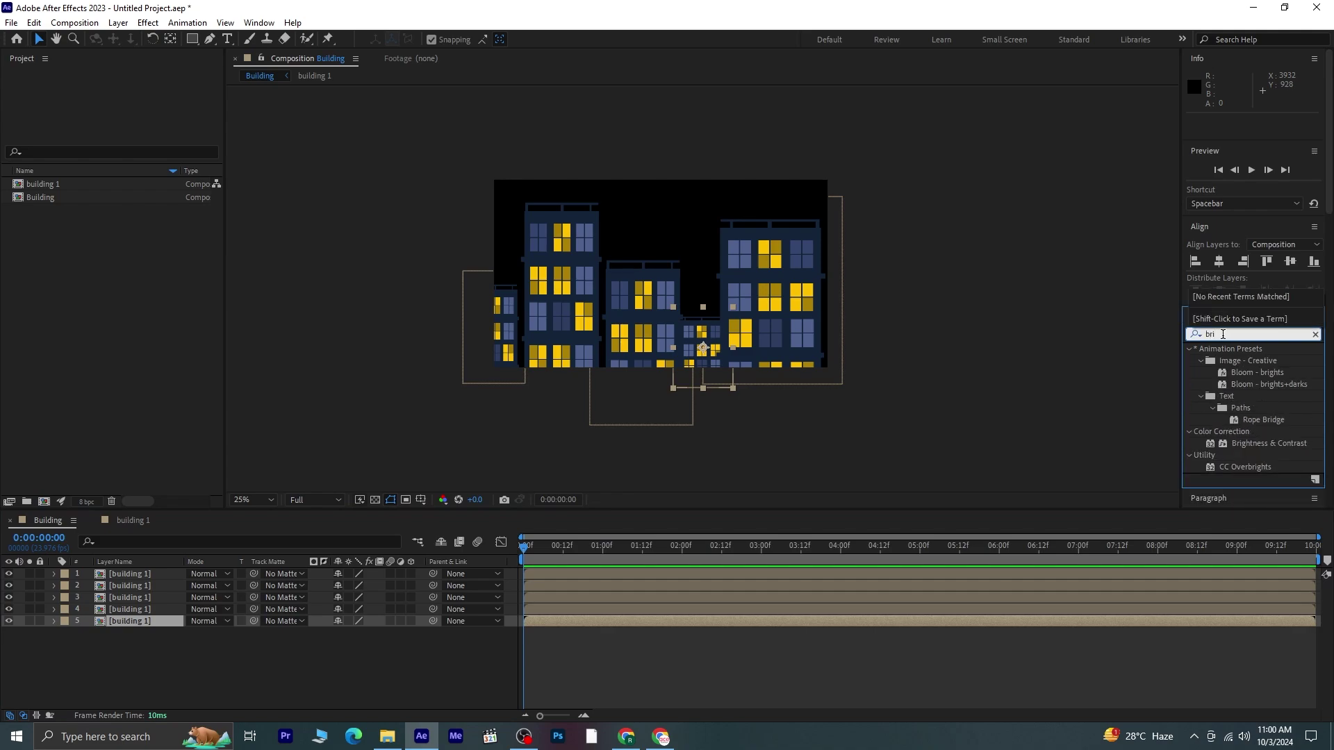
double_click(1263, 445)
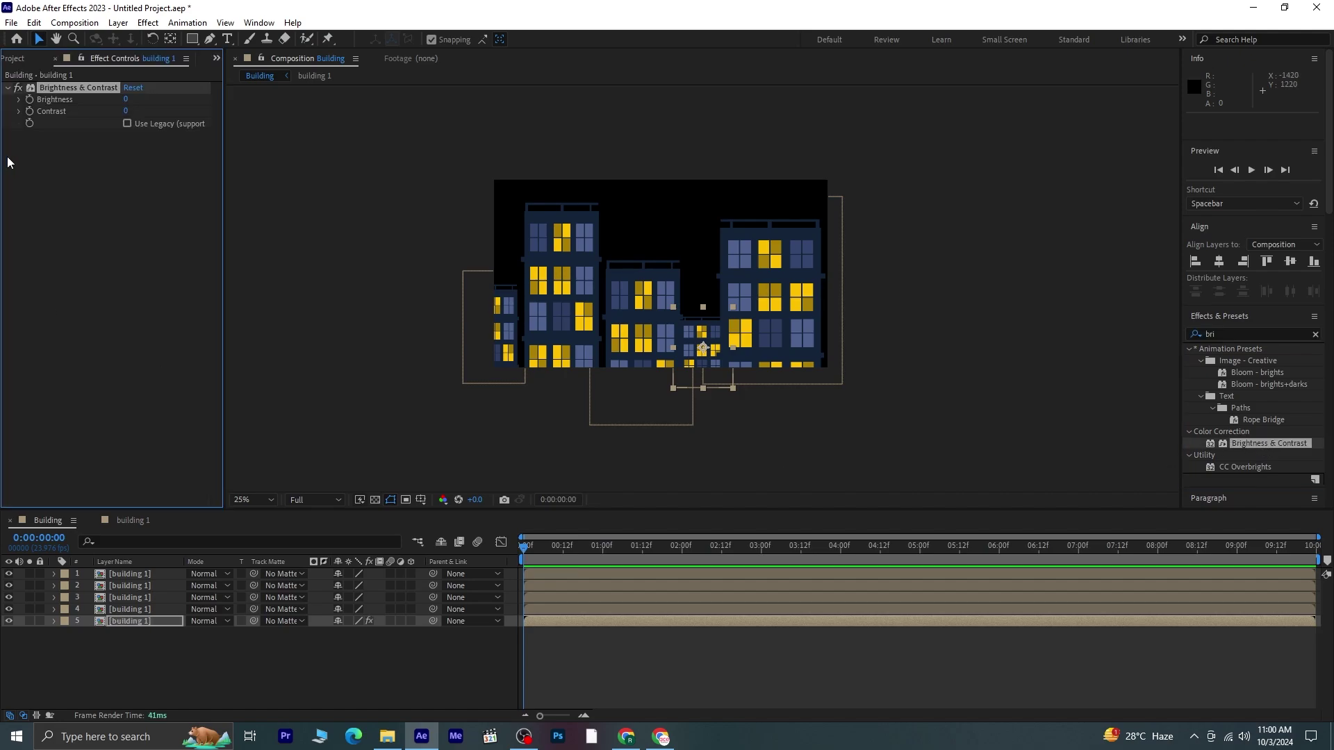
left_click_drag(127, 114, 173, 116)
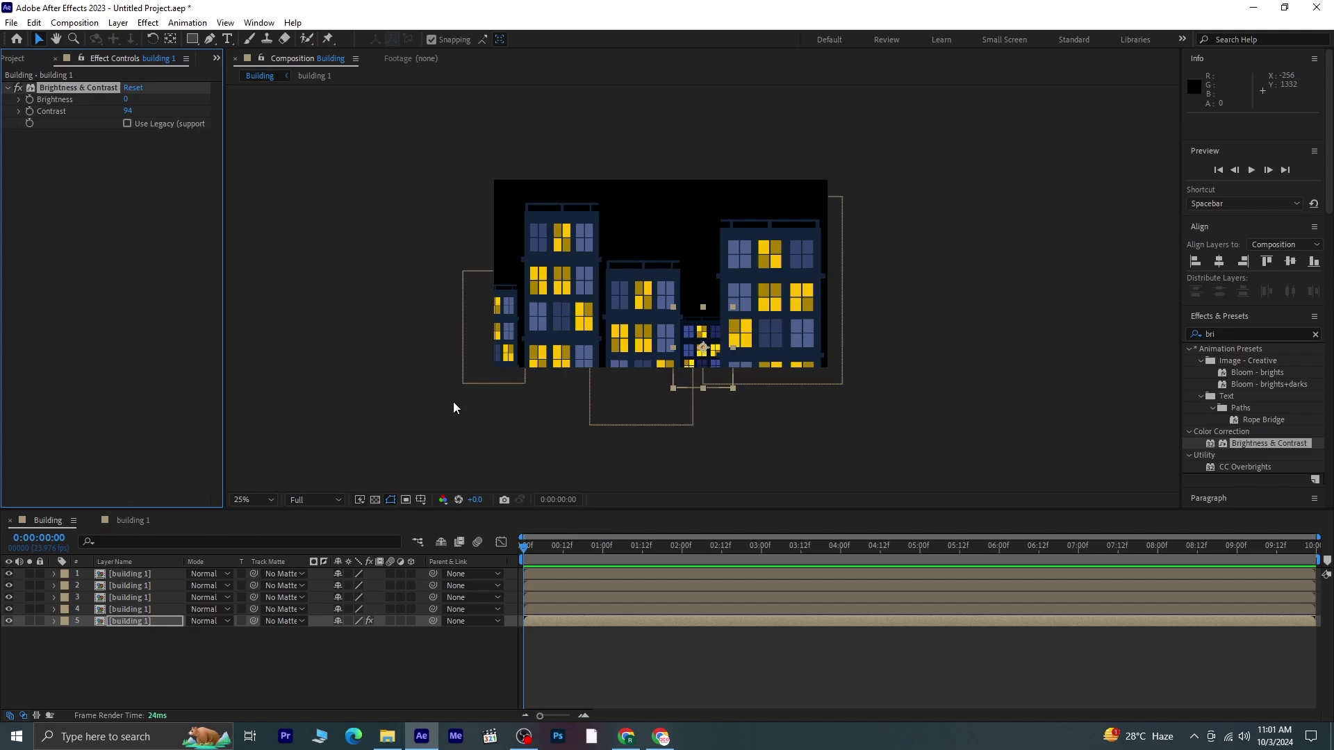
- Paste the Brightness & Contrast effect onto the small building at the frame's left edge and set its contrast to 100
left_click(503, 337)
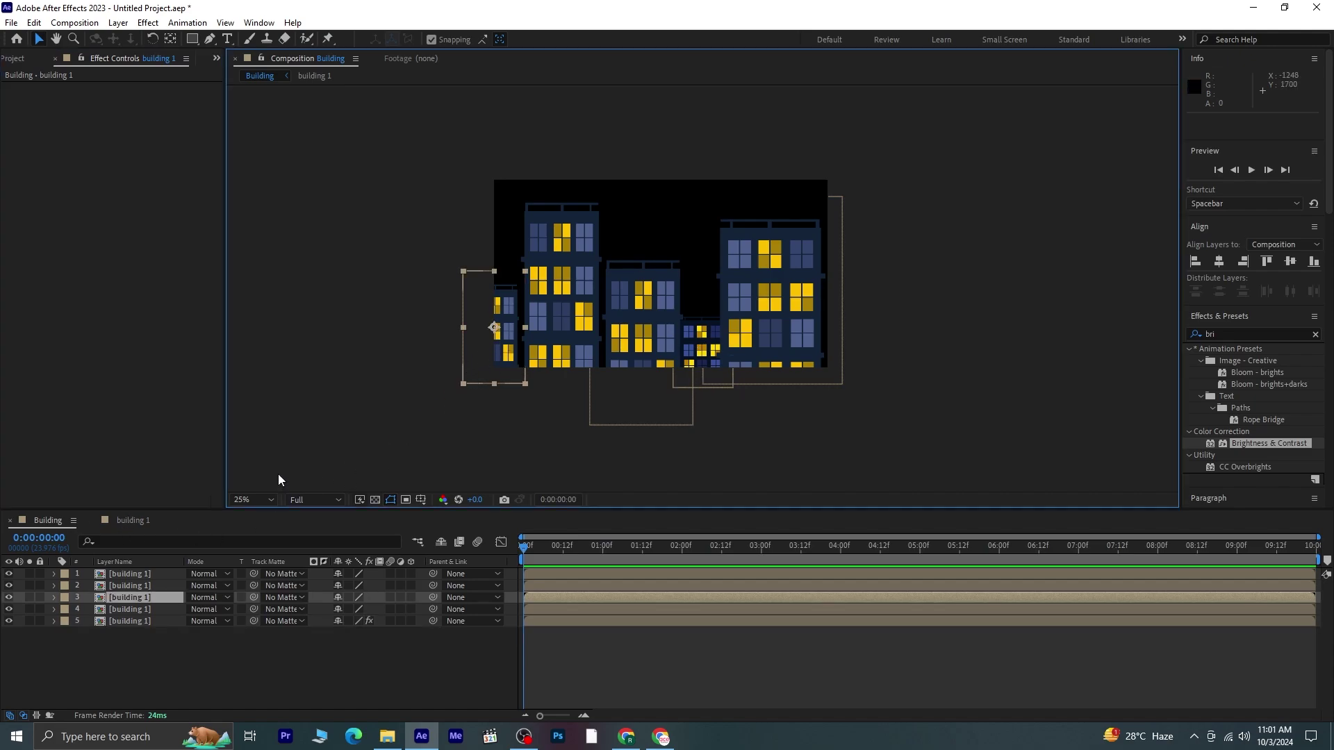
key("ctrl+v")
left_click_drag(123, 111, 171, 112)
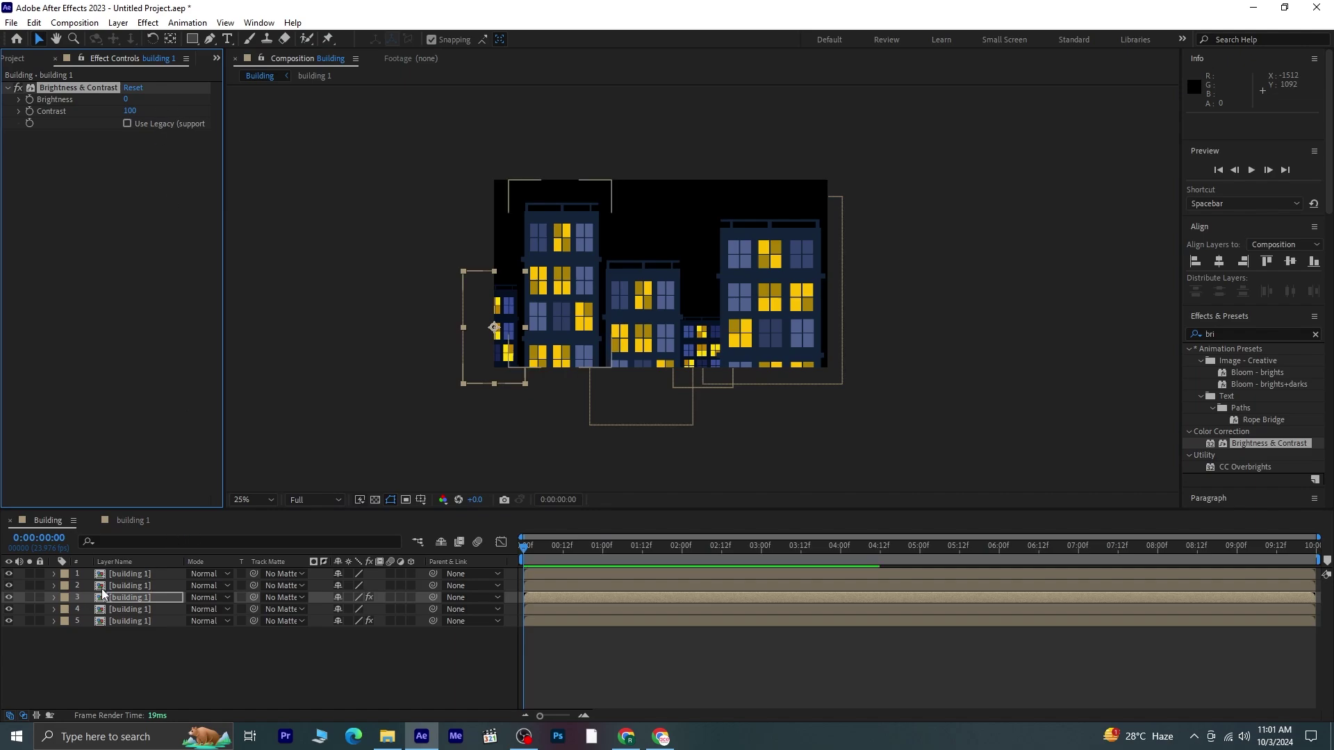
- Paste Brightness & Contrast onto the tall left building, layer 1, with contrast -66 and brightness 16
left_click(139, 575)
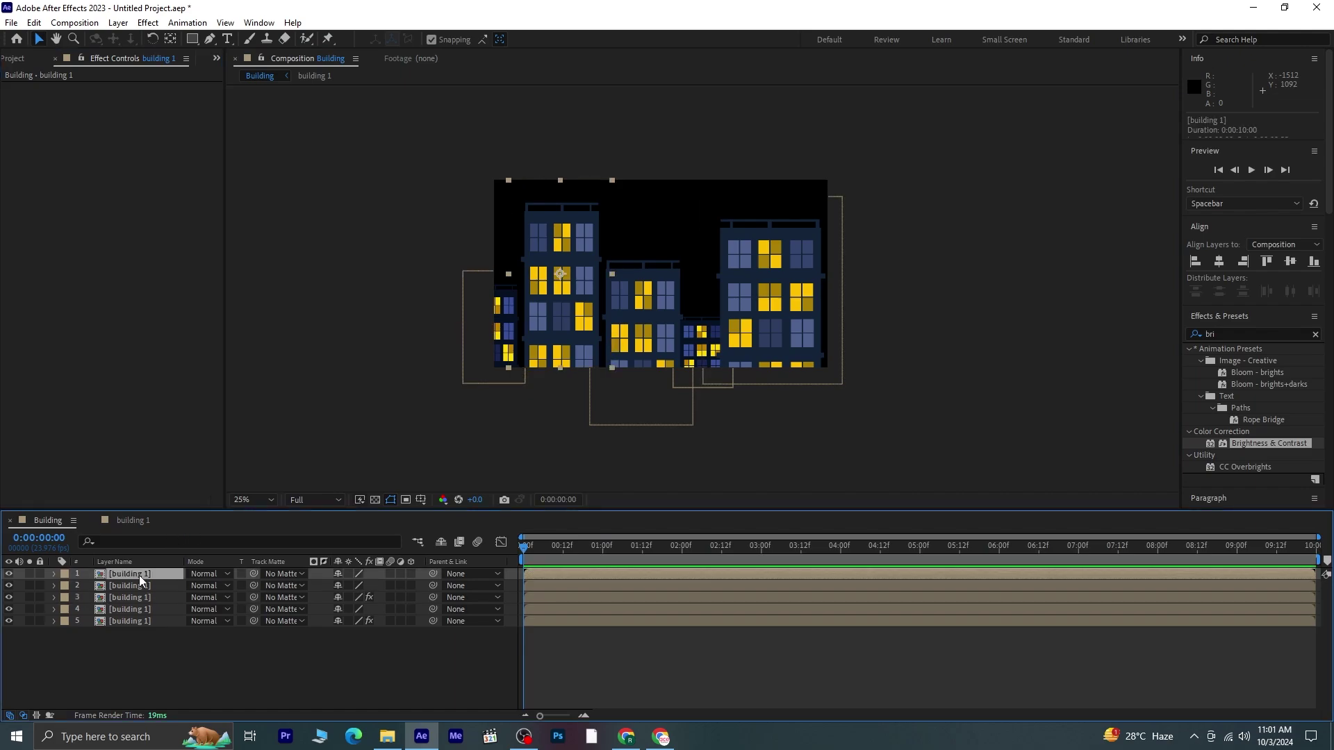
key("ctrl+v")
left_click_drag(128, 111, 28, 120)
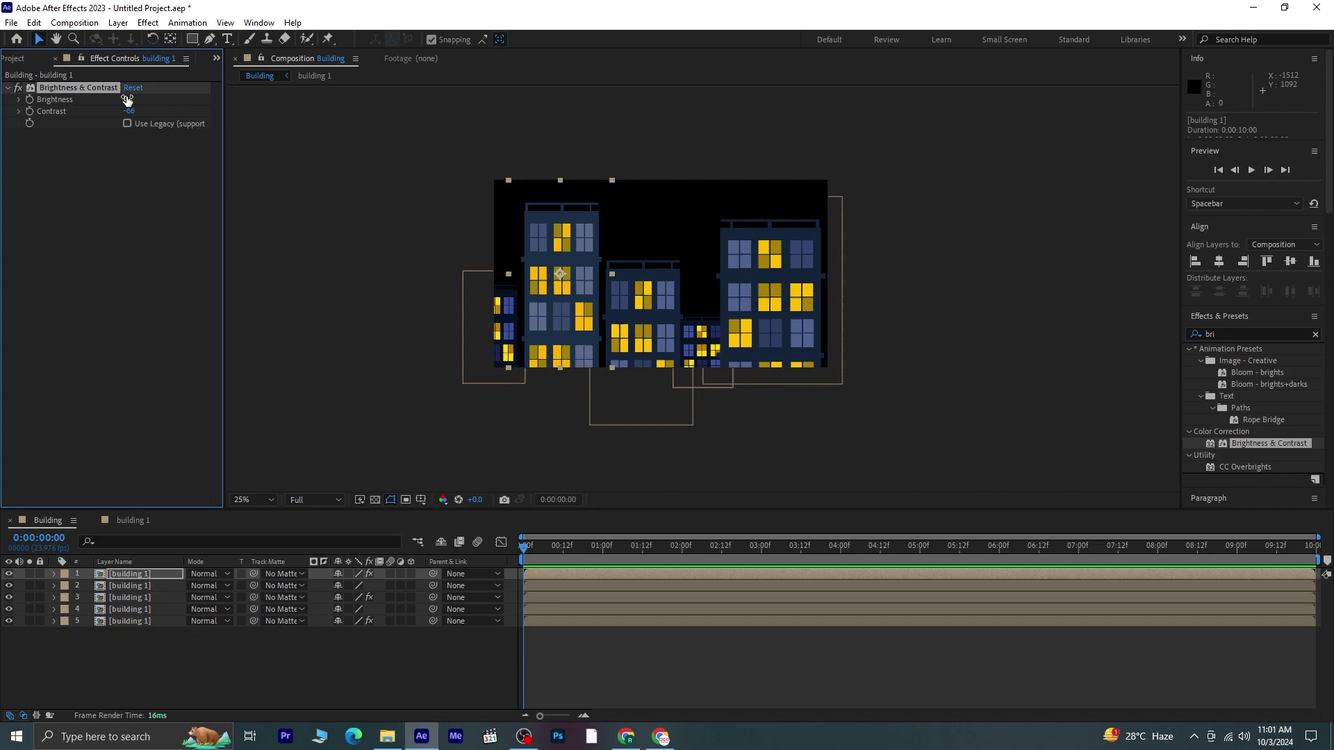
left_click_drag(128, 99, 142, 99)
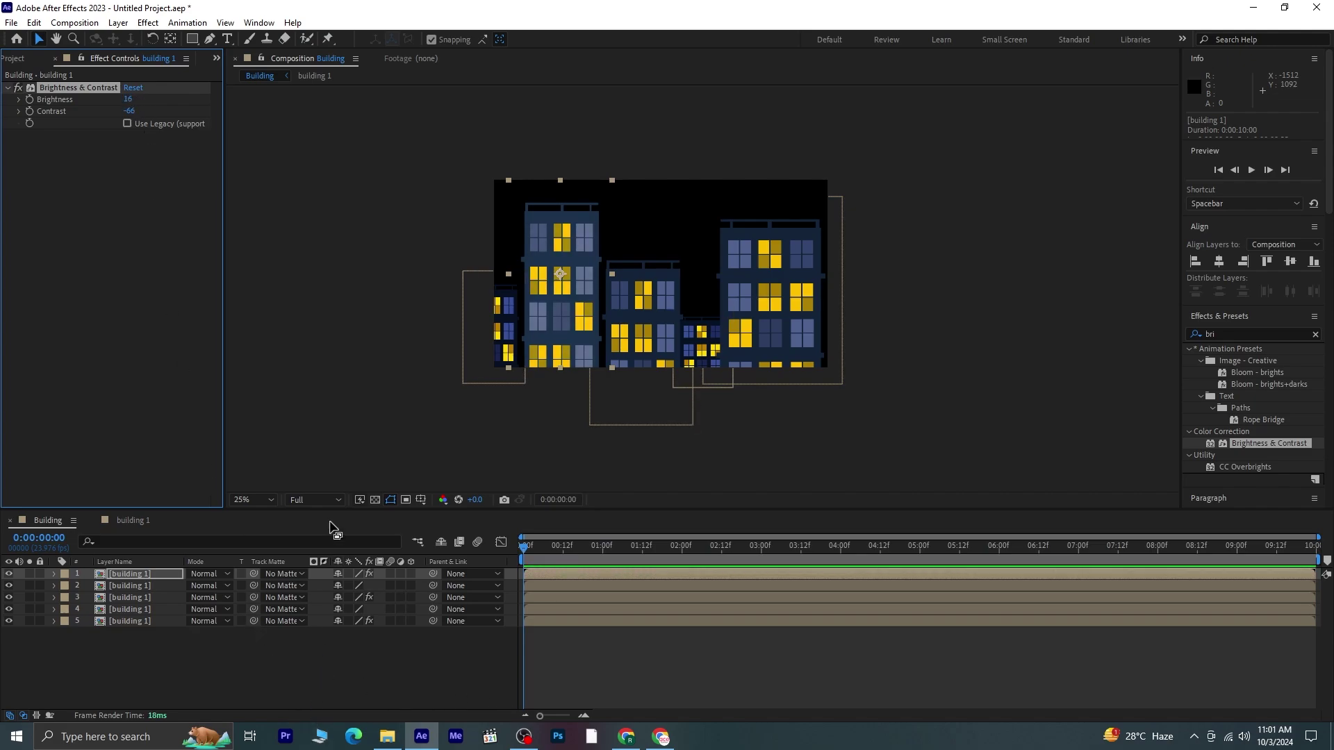
- Apply Brightness & Contrast to the tall right building, layer 2, and raise its brightness
left_click(152, 586)
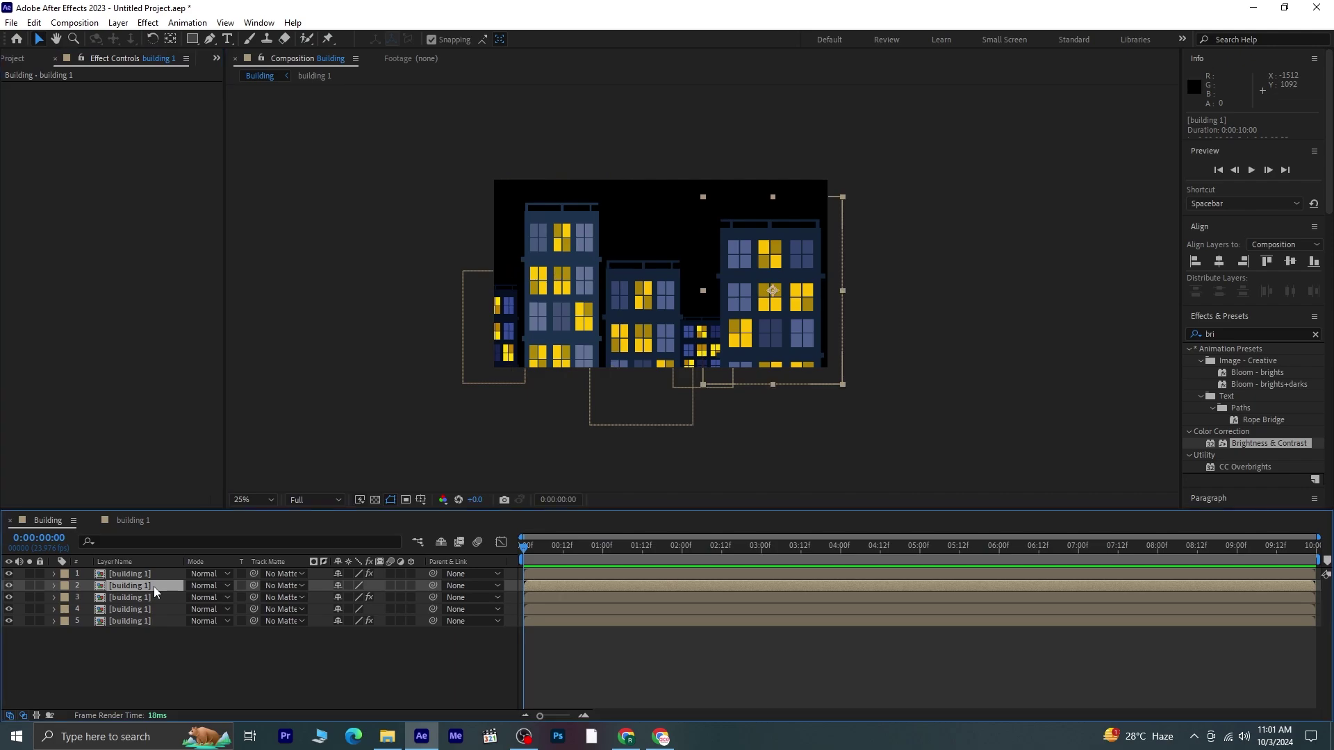
left_click_drag(1249, 450, 778, 326)
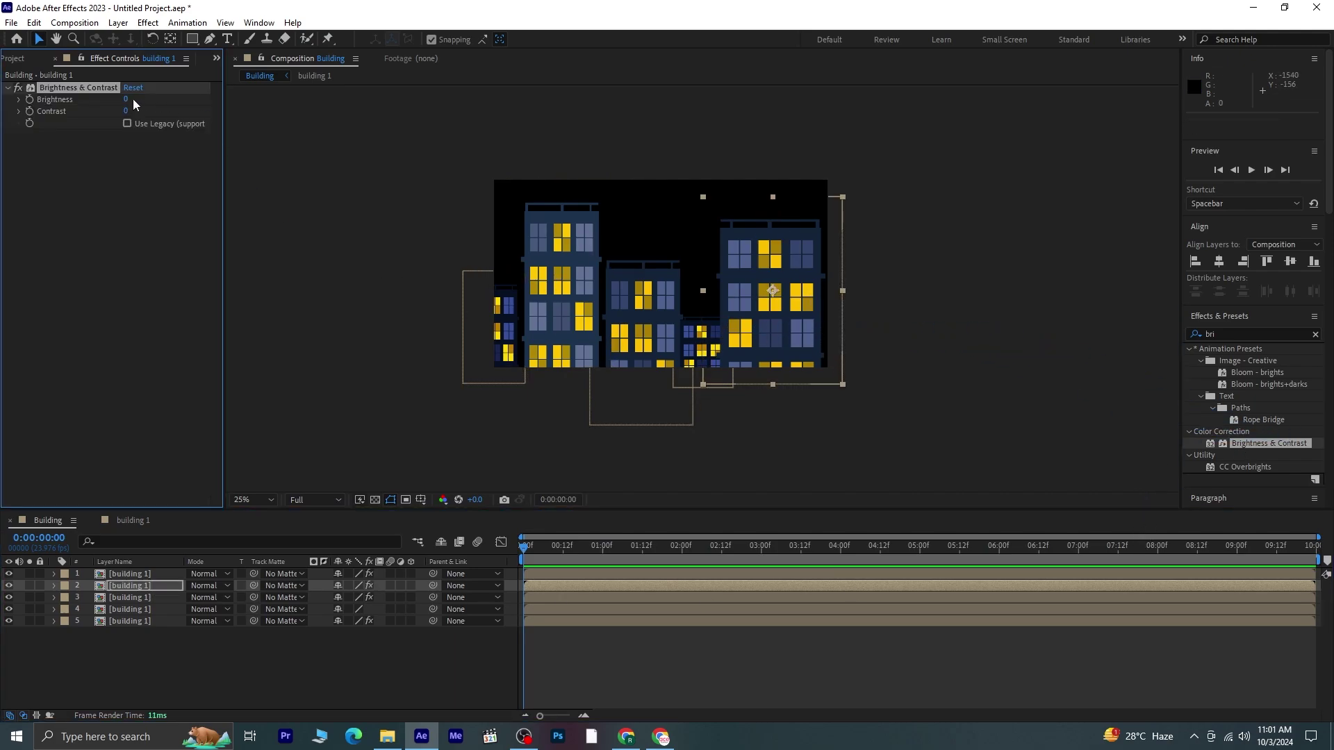
mouse_move(125, 100)
left_mouse_down()
mouse_move(214, 101)
mouse_move(142, 109)
left_mouse_up()
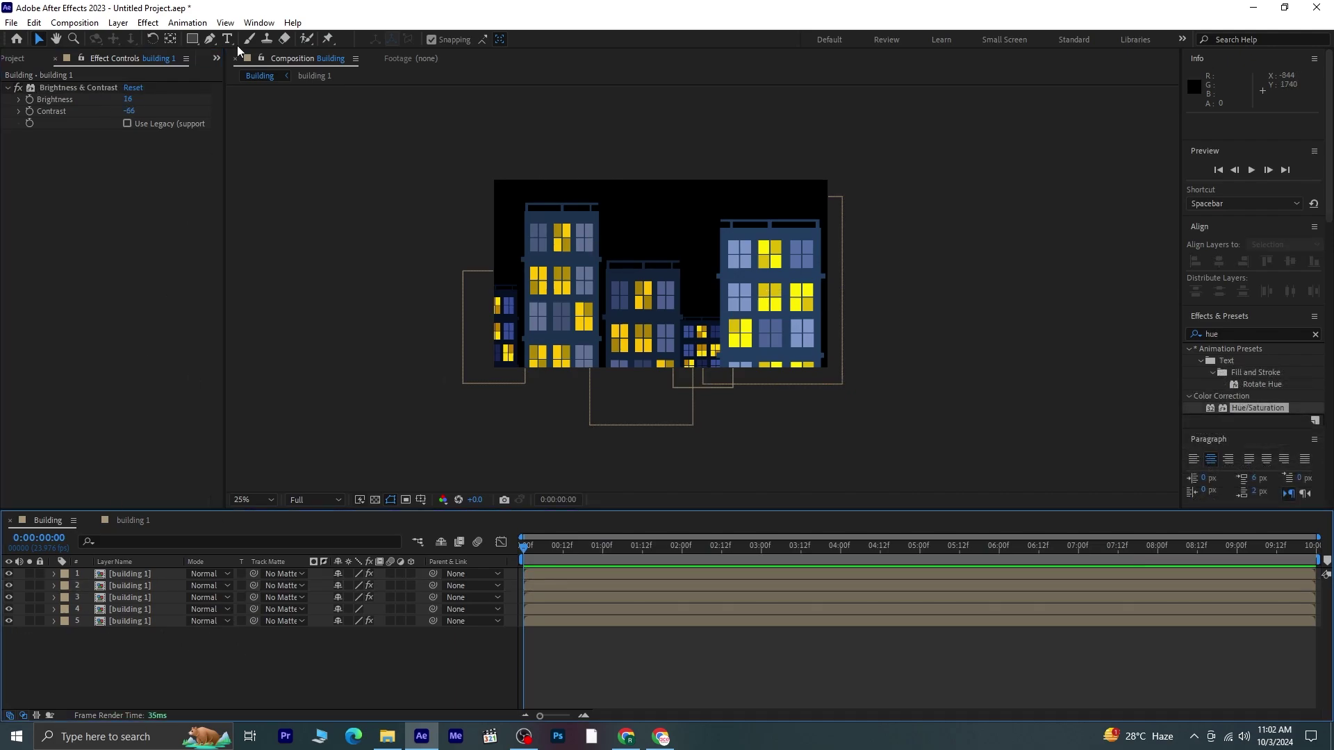
- Draw a rectangle about 280 by 816 px over the tall left building and fill it with near-black blue 0A0D15
left_click(194, 40)
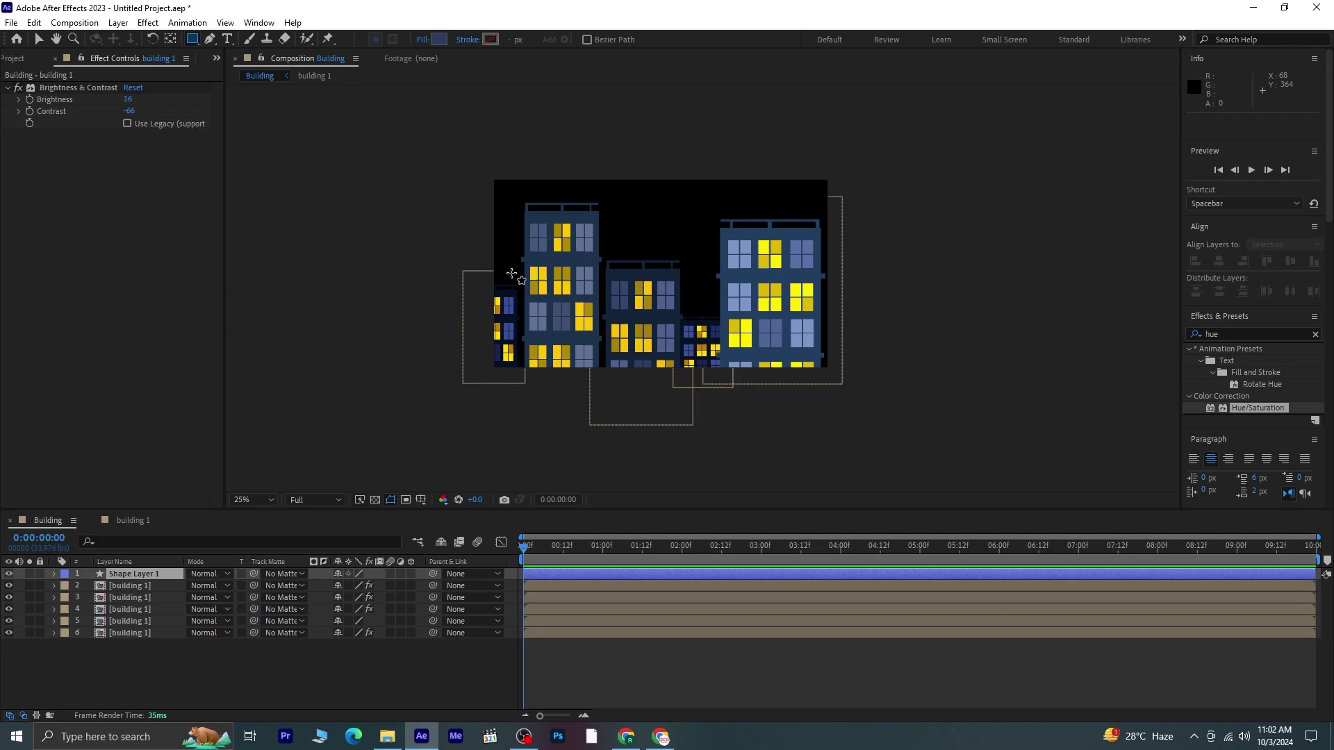
left_click_drag(505, 243, 554, 384)
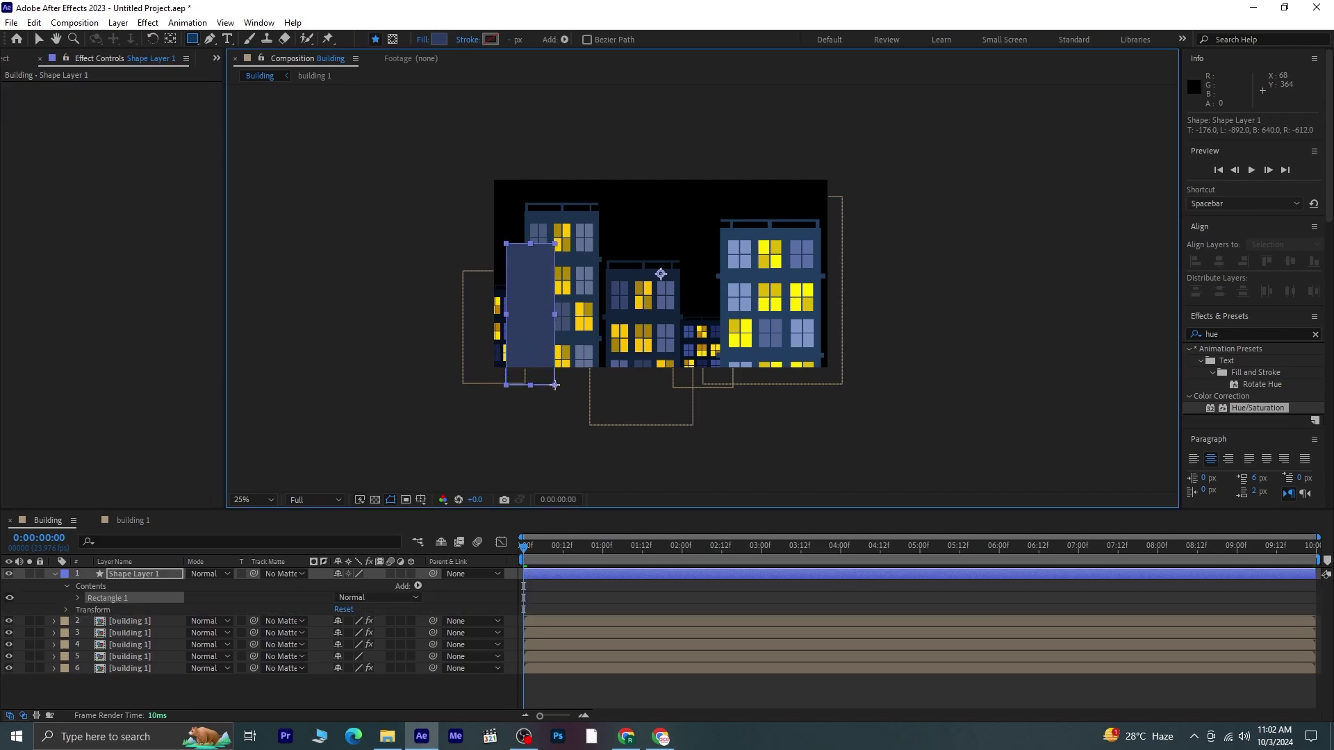
left_click(439, 39)
mouse_move(627, 428)
left_mouse_down()
mouse_move(670, 461)
mouse_move(603, 464)
left_mouse_up()
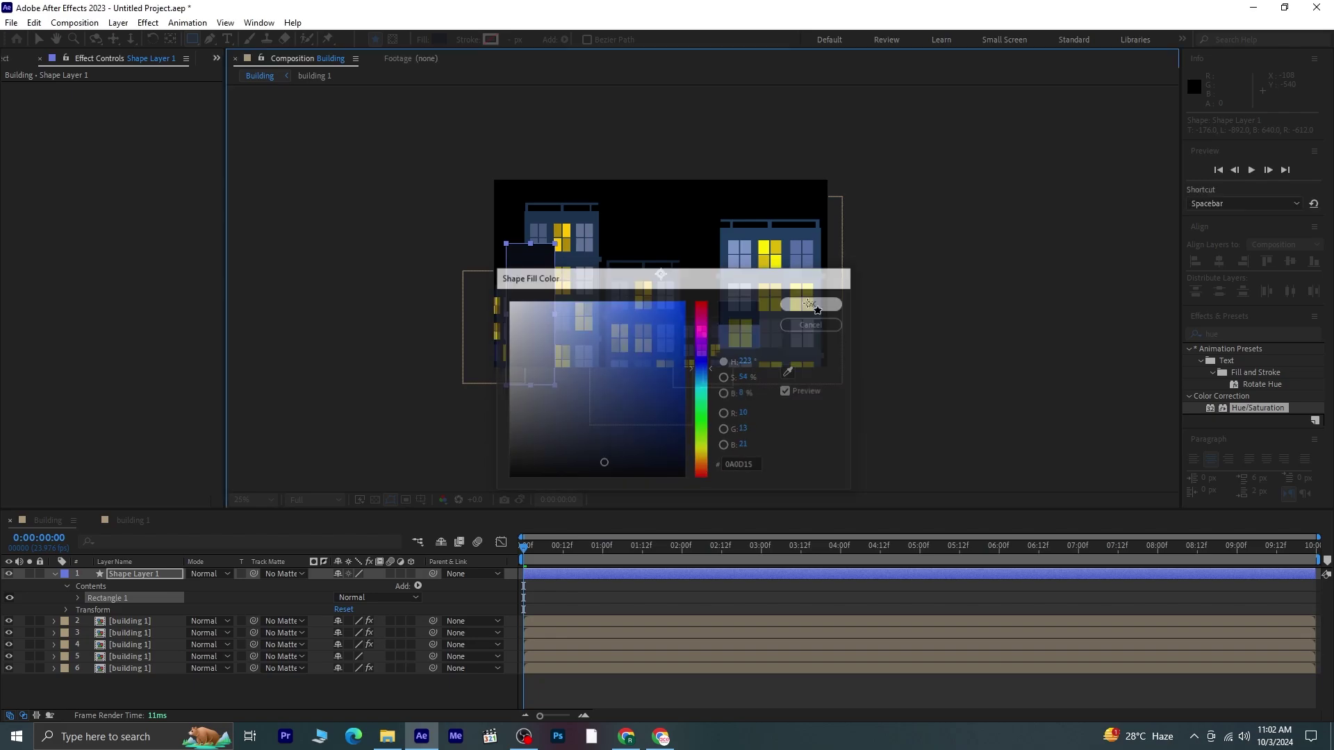
left_click(810, 303)
- Draw five more dark rectangles of varied heights across the frame in the same shape layer as background building silhouettes
left_click_drag(576, 244, 652, 379)
left_click_drag(677, 225, 775, 392)
left_click_drag(843, 277, 762, 393)
left_click_drag(642, 315, 699, 393)
left_click_drag(549, 323, 590, 391)
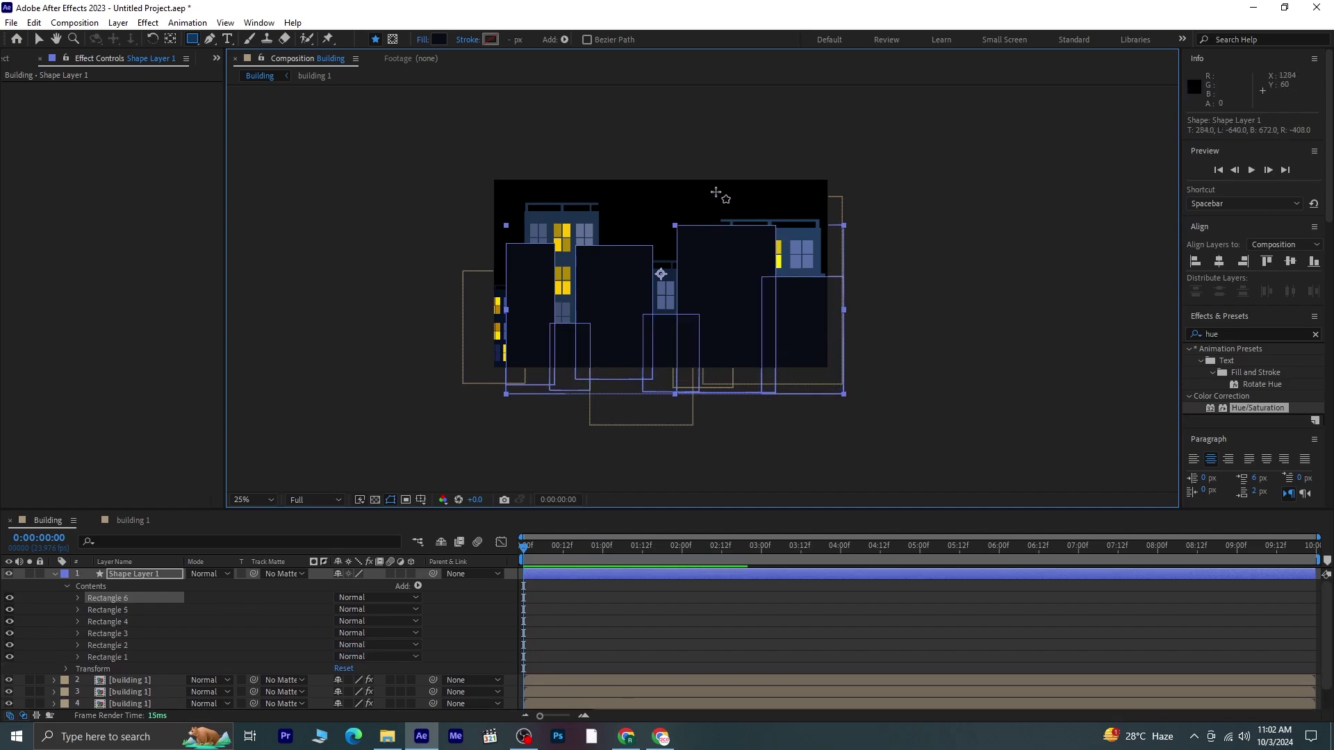
- Add four small dark rectangles on top of the silhouette blocks as rooftop structures
mouse_move(707, 199)
left_mouse_down()
mouse_move(736, 253)
mouse_move(729, 246)
left_mouse_up()
mouse_move(589, 233)
left_mouse_down()
mouse_move(603, 255)
mouse_move(541, 245)
mouse_move(544, 256)
left_mouse_up()
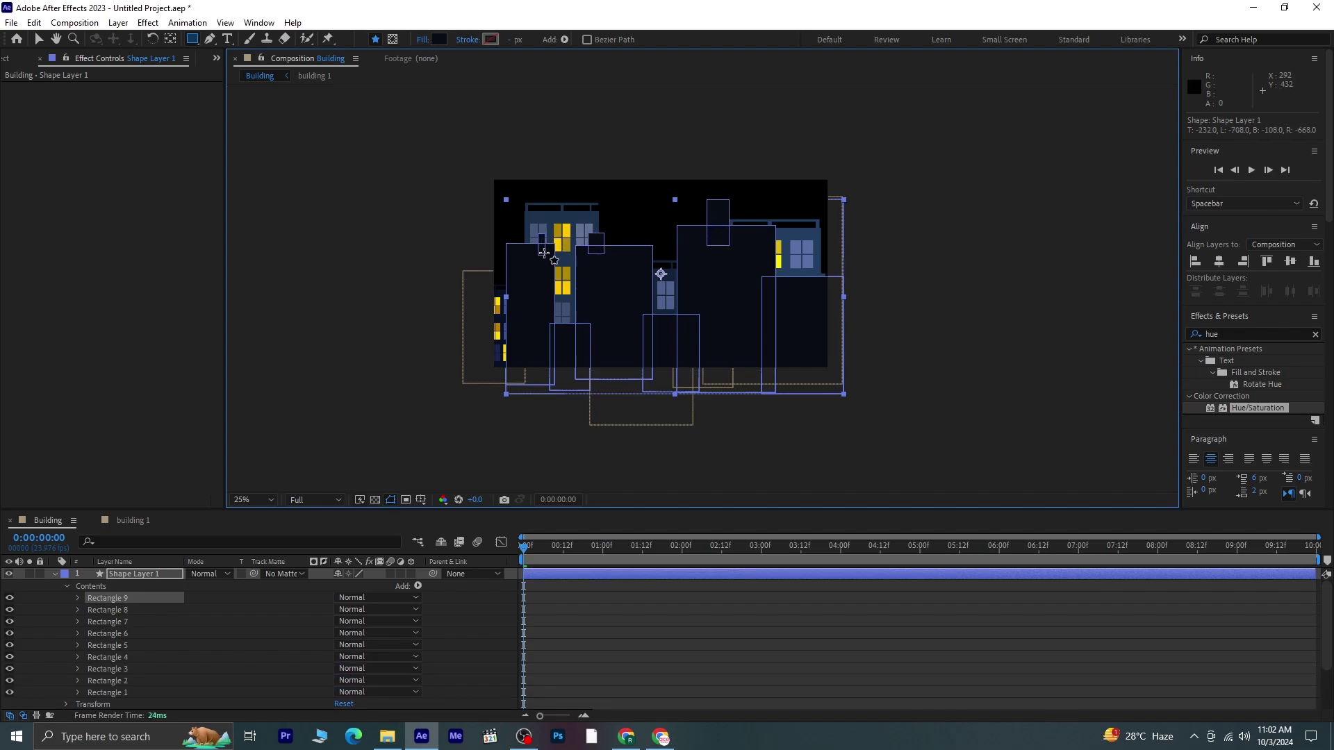
left_click_drag(509, 213, 532, 259)
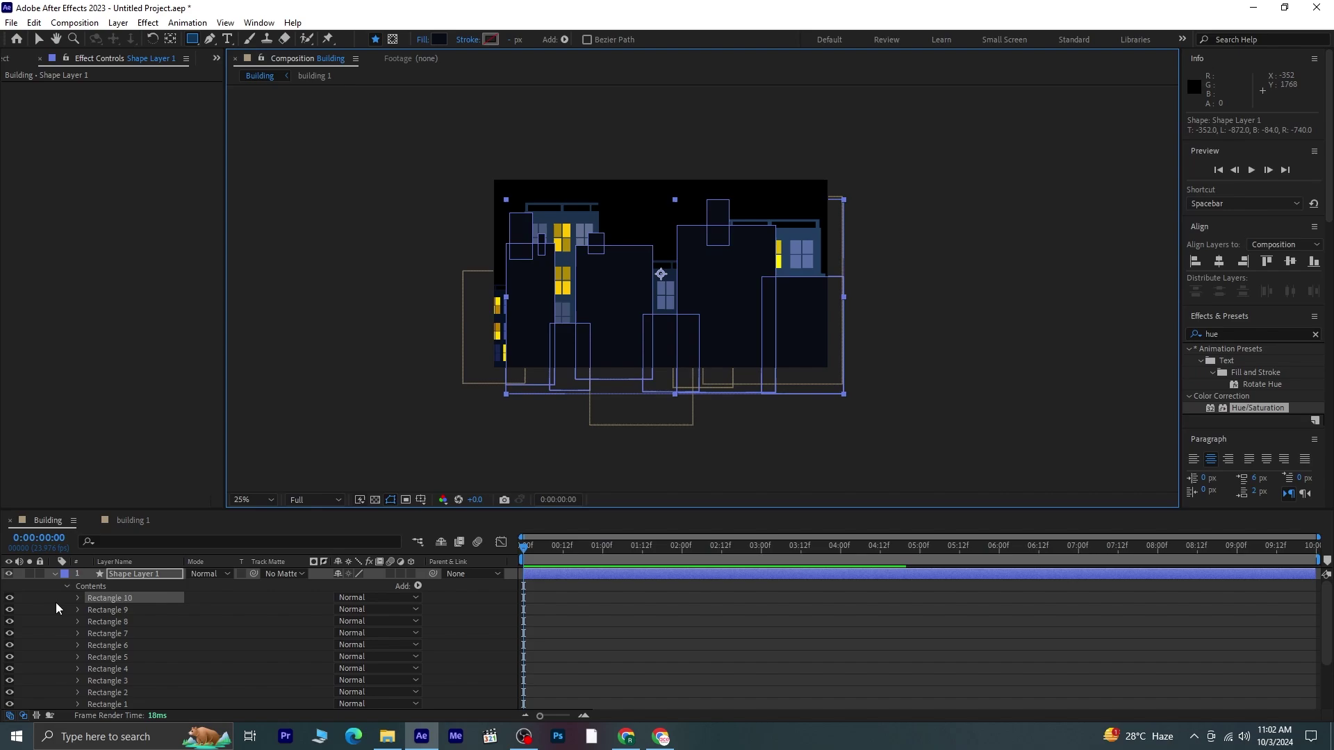
- Move Shape Layer 1 behind all building layers and briefly solo it to check the silhouettes
left_click(55, 573)
left_click_drag(136, 574, 154, 650)
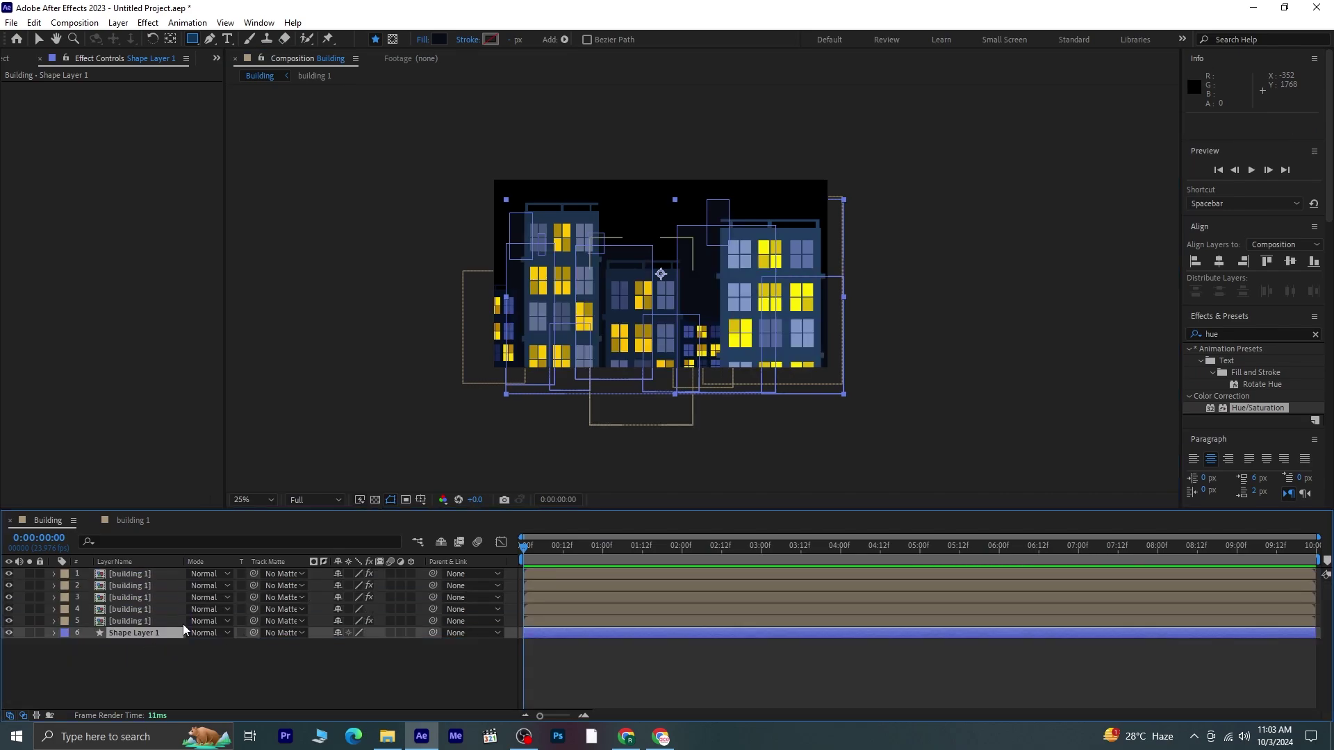
left_click(206, 653)
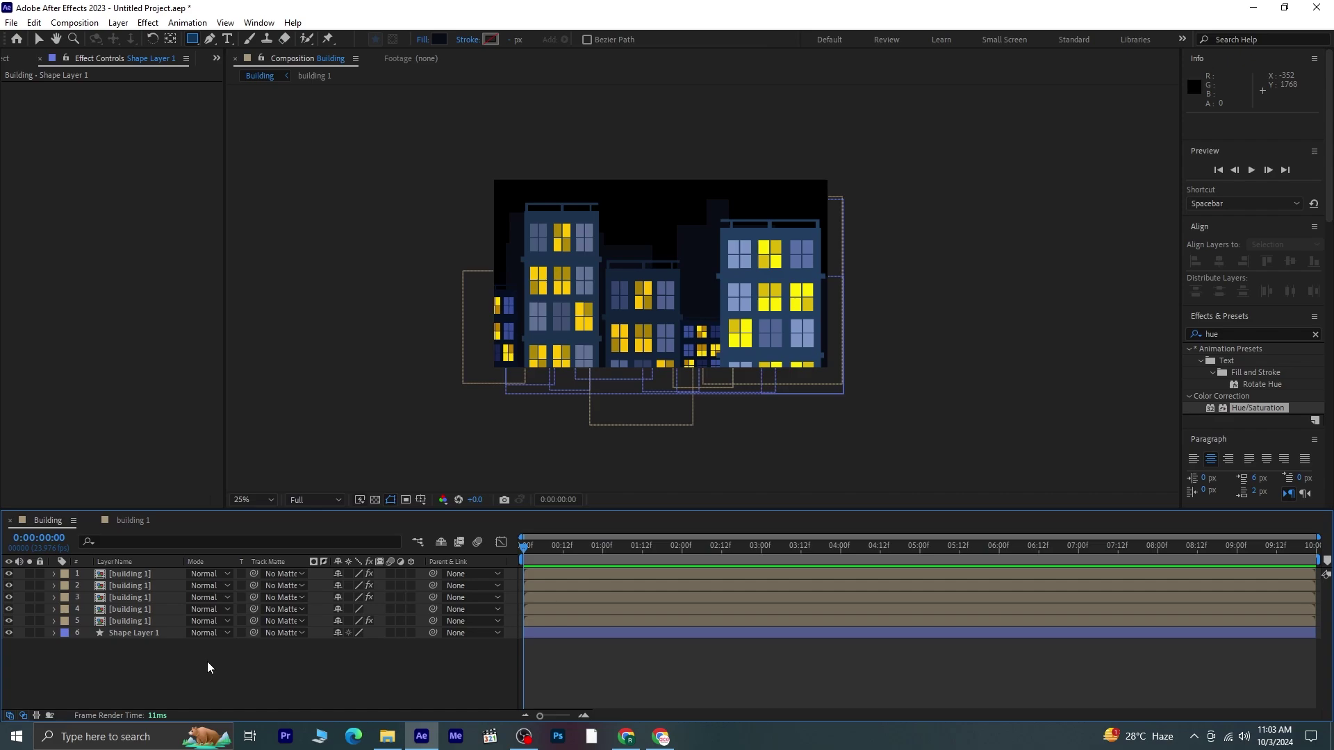
left_click(30, 632)
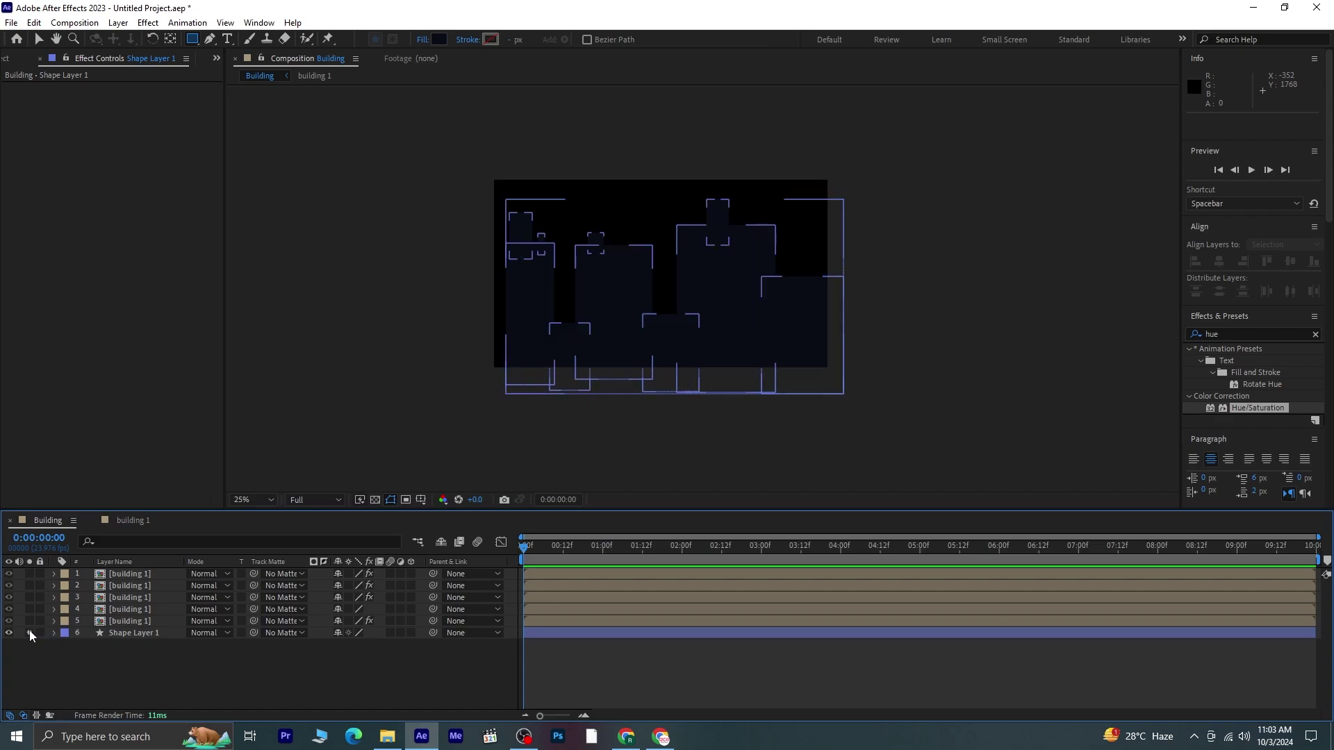
left_click(30, 632)
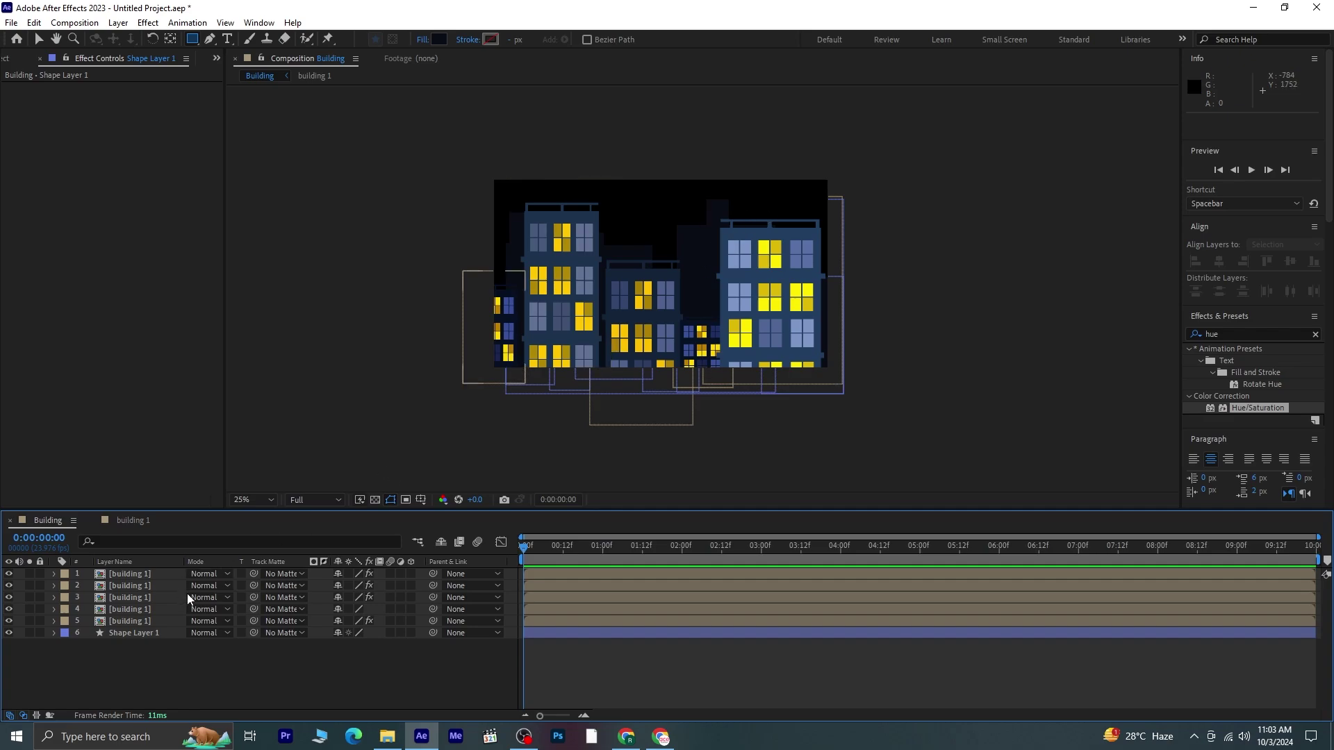
- Widen the silhouette layer beyond both frame edges, then shift it sideways and slightly down behind the buildings
key("v")
left_click(153, 631)
left_click_drag(691, 252, 709, 258)
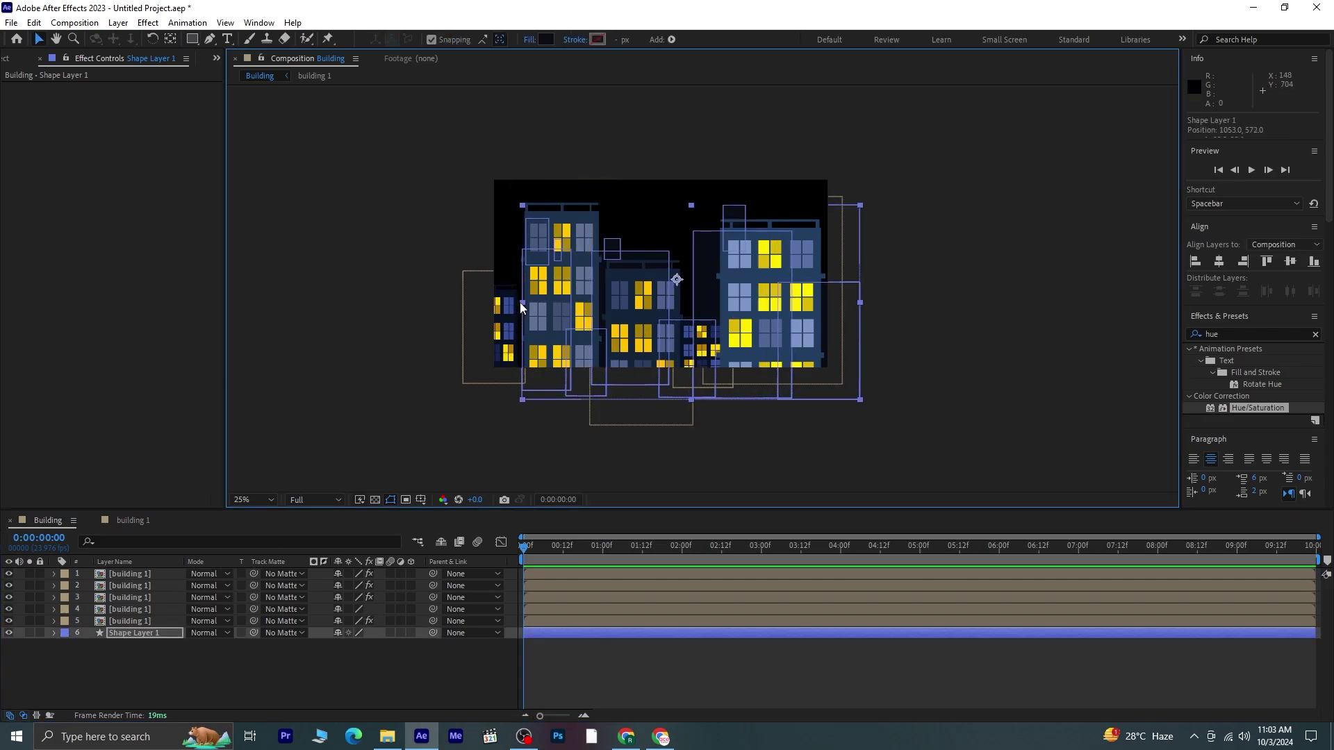
left_click_drag(520, 302, 490, 303)
left_click_drag(701, 283, 671, 280)
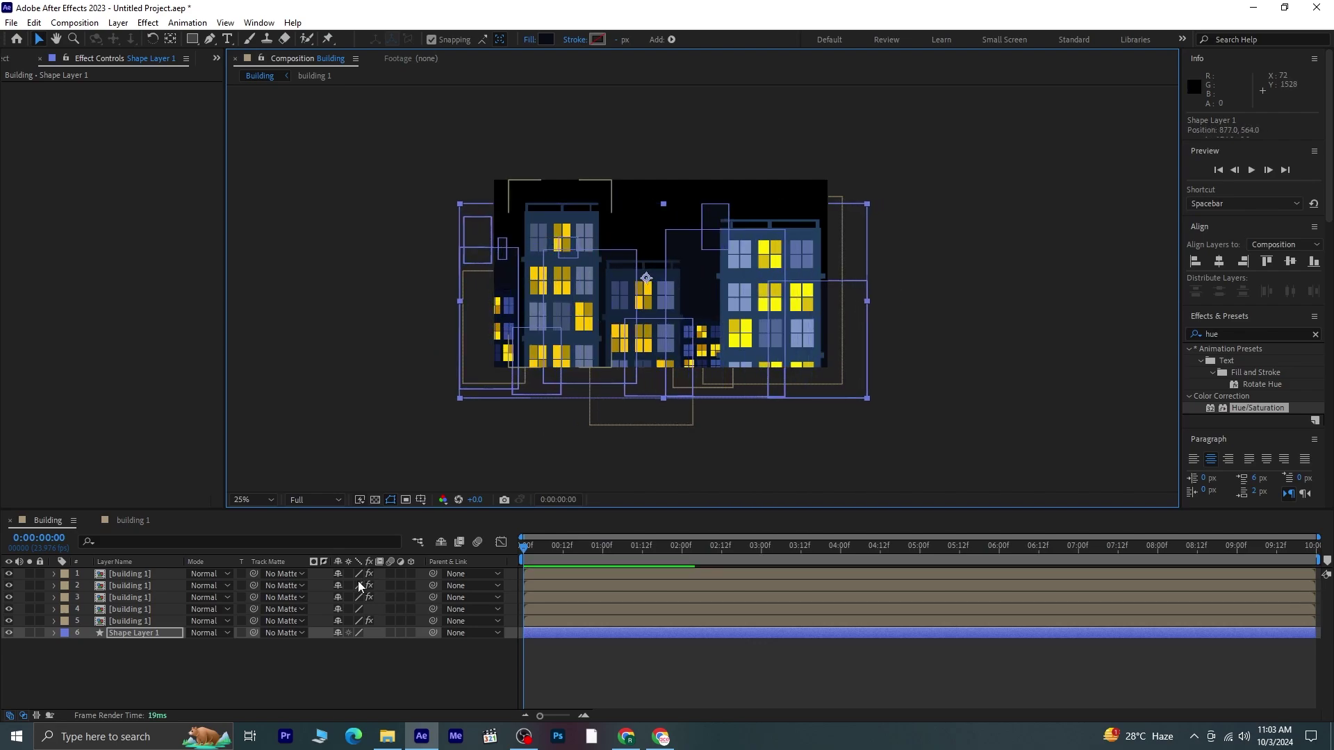
left_click(327, 677)
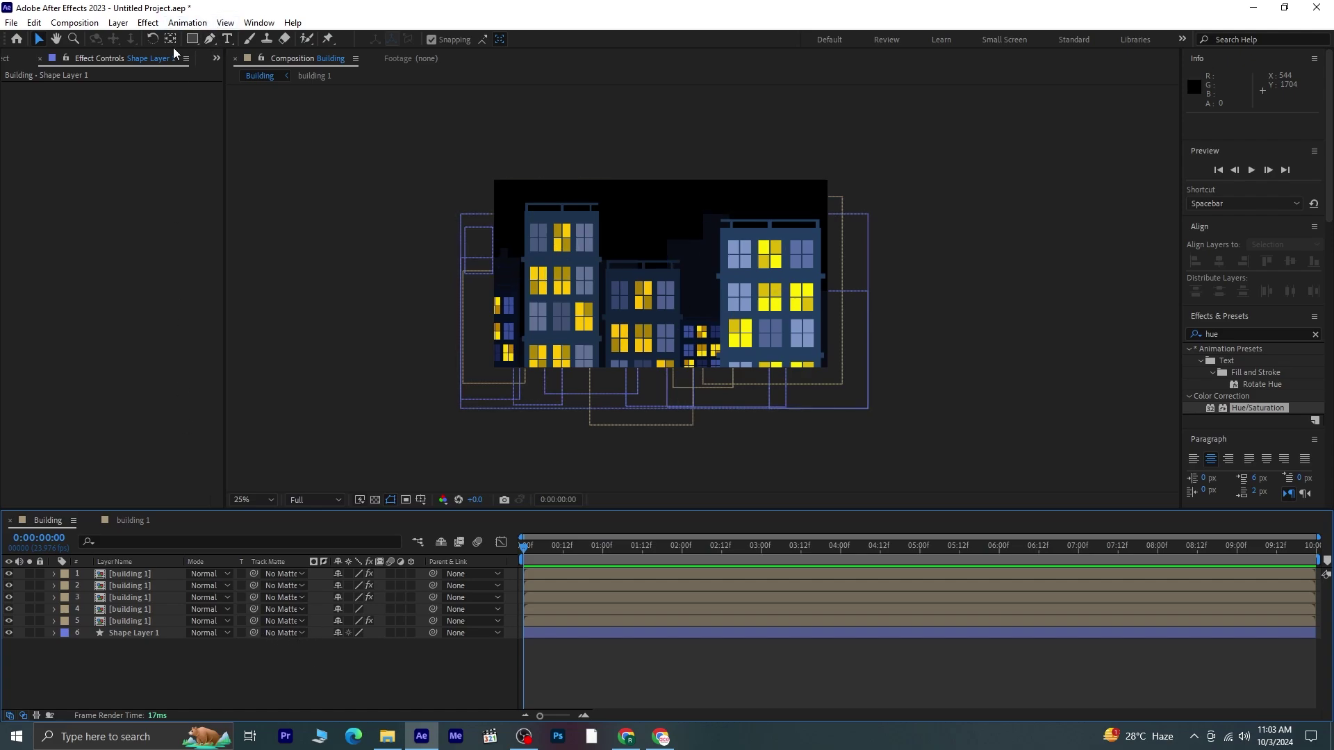
- Draw a circle about 292 px across above the middle building on a new shape layer and fill it white, FFFFFF
left_click_drag(195, 36, 245, 69)
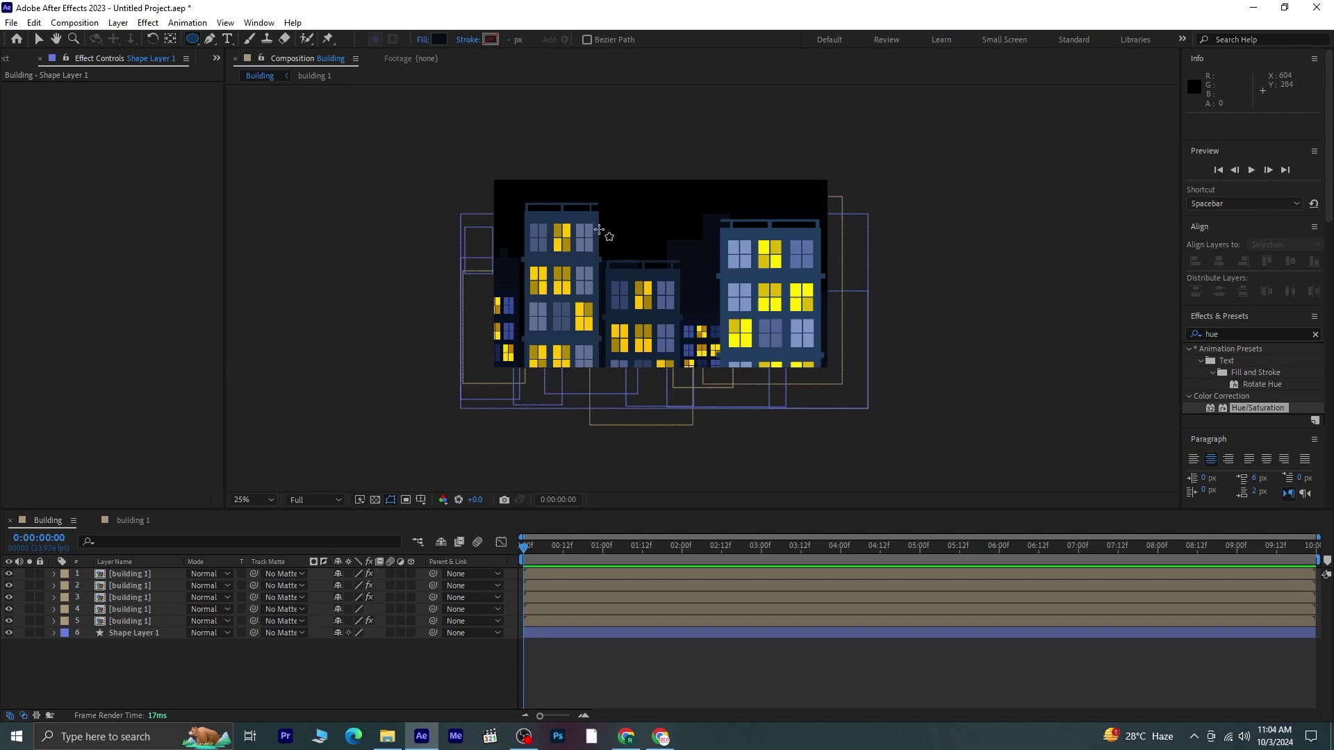
left_click_drag(599, 229, 649, 280)
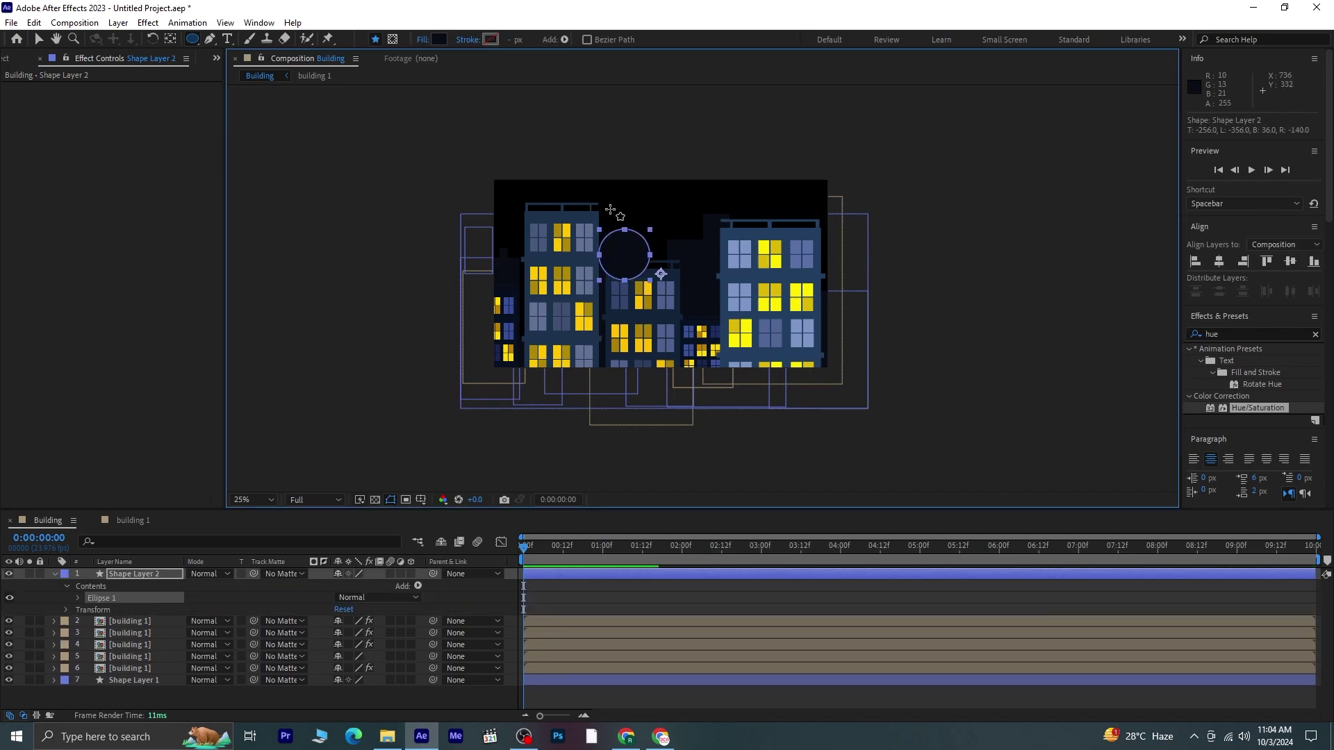
left_click(439, 39)
left_click_drag(523, 321, 499, 286)
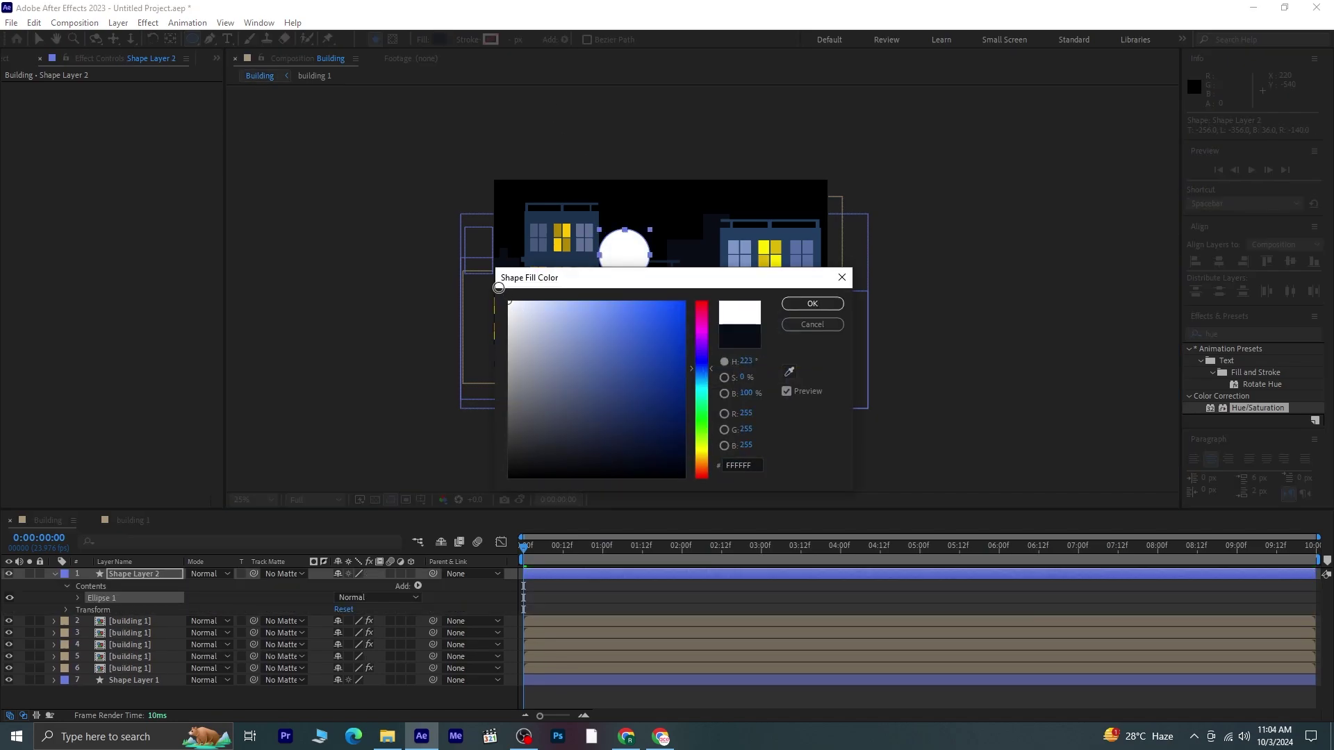
left_click(812, 304)
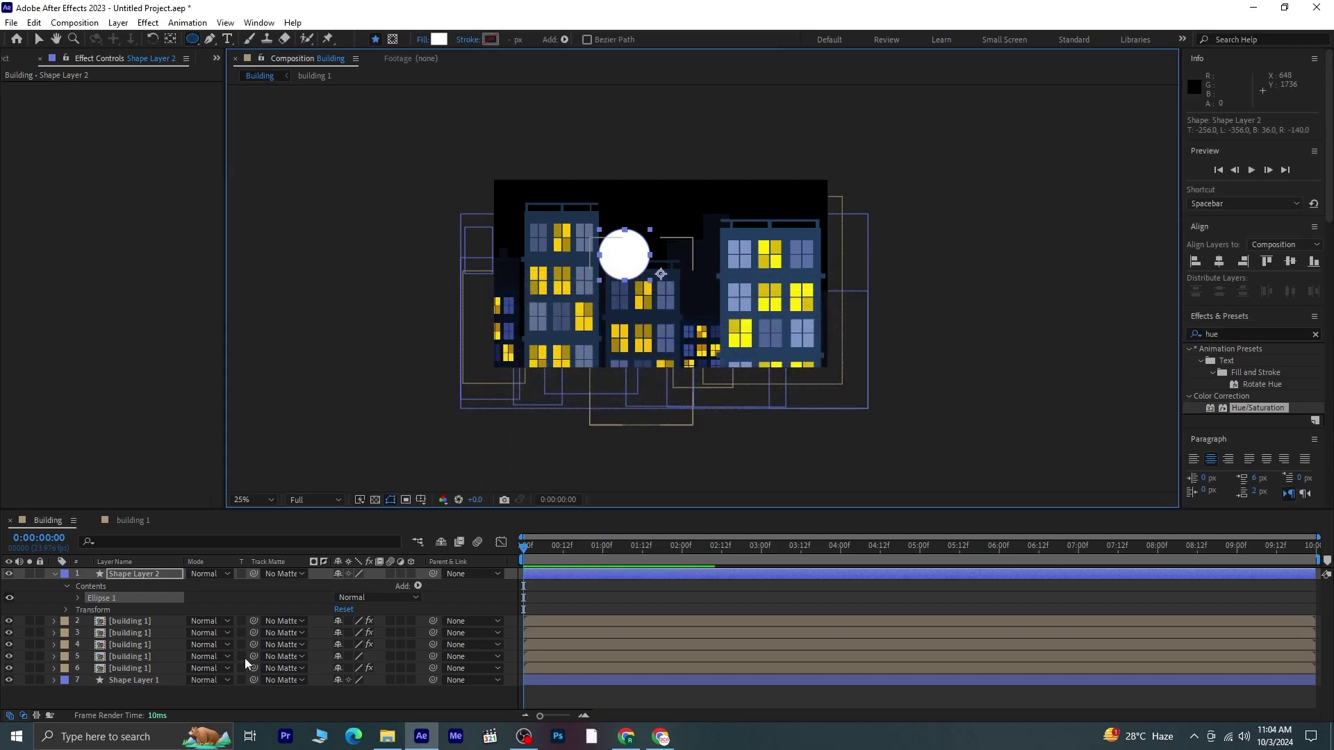
- Rename the circle's layer Moon and place it behind all buildings, just above Shape Layer 1
left_click(53, 574)
right_click(123, 574)
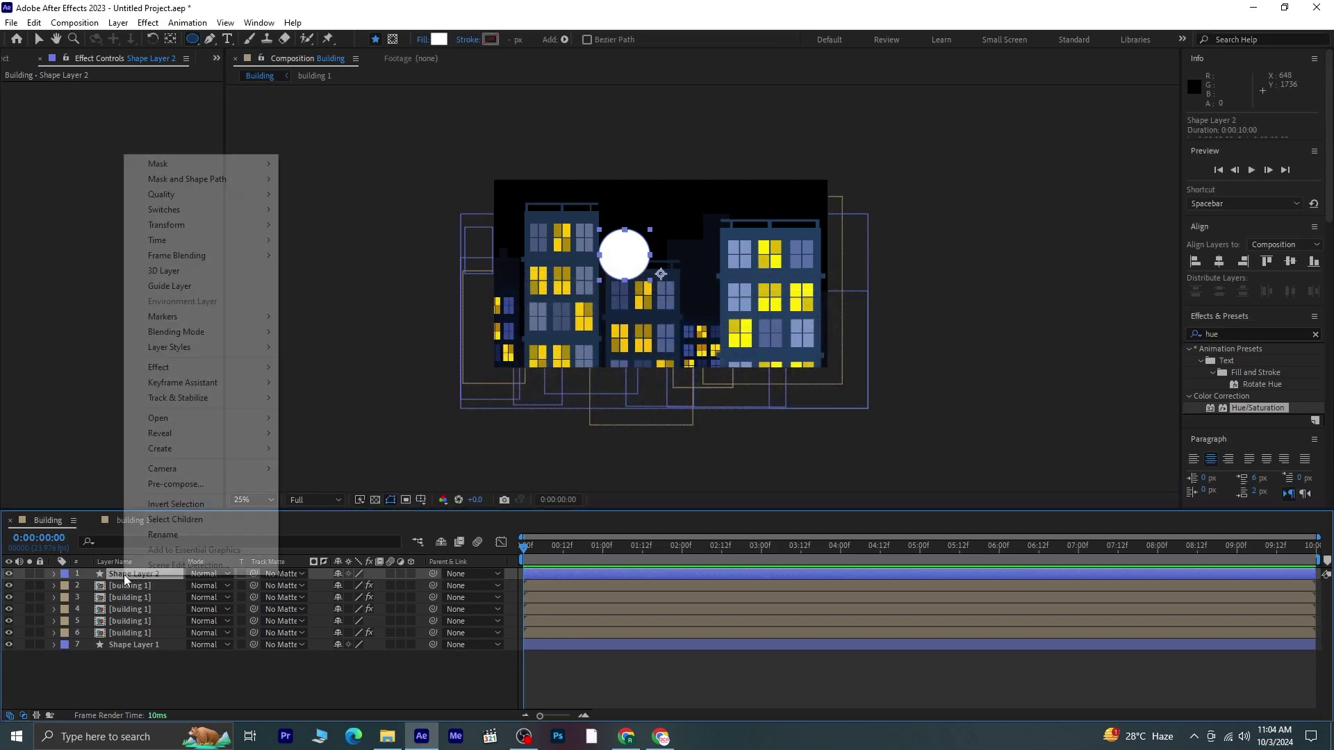
left_click(173, 535)
type("Moon")
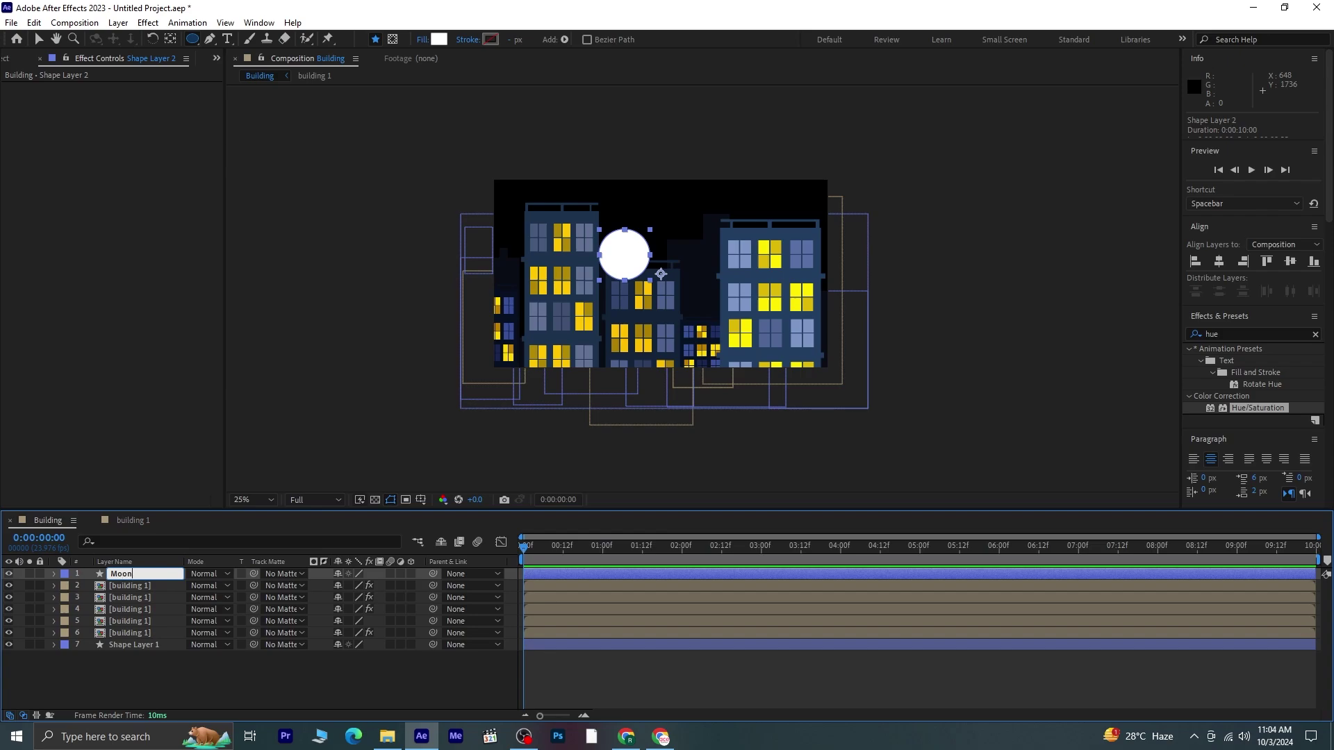
key("Return")
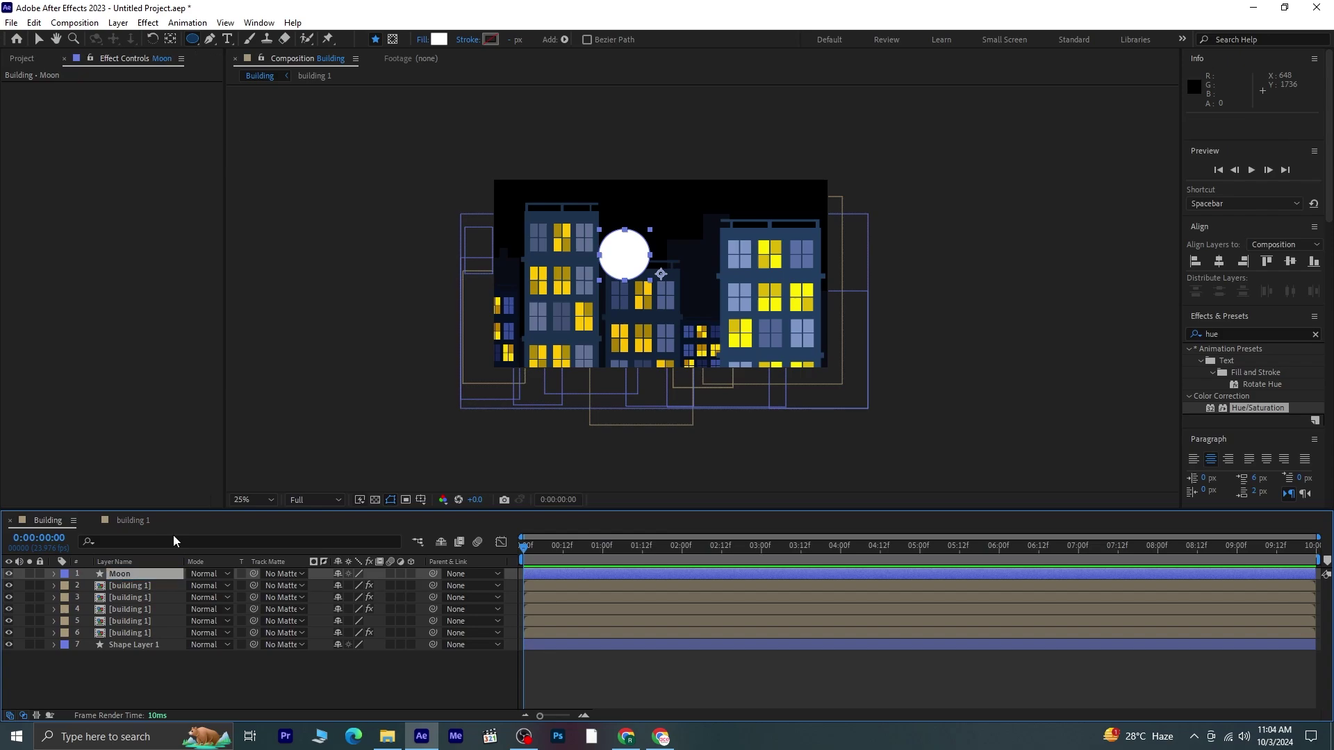
left_click_drag(152, 573, 160, 633)
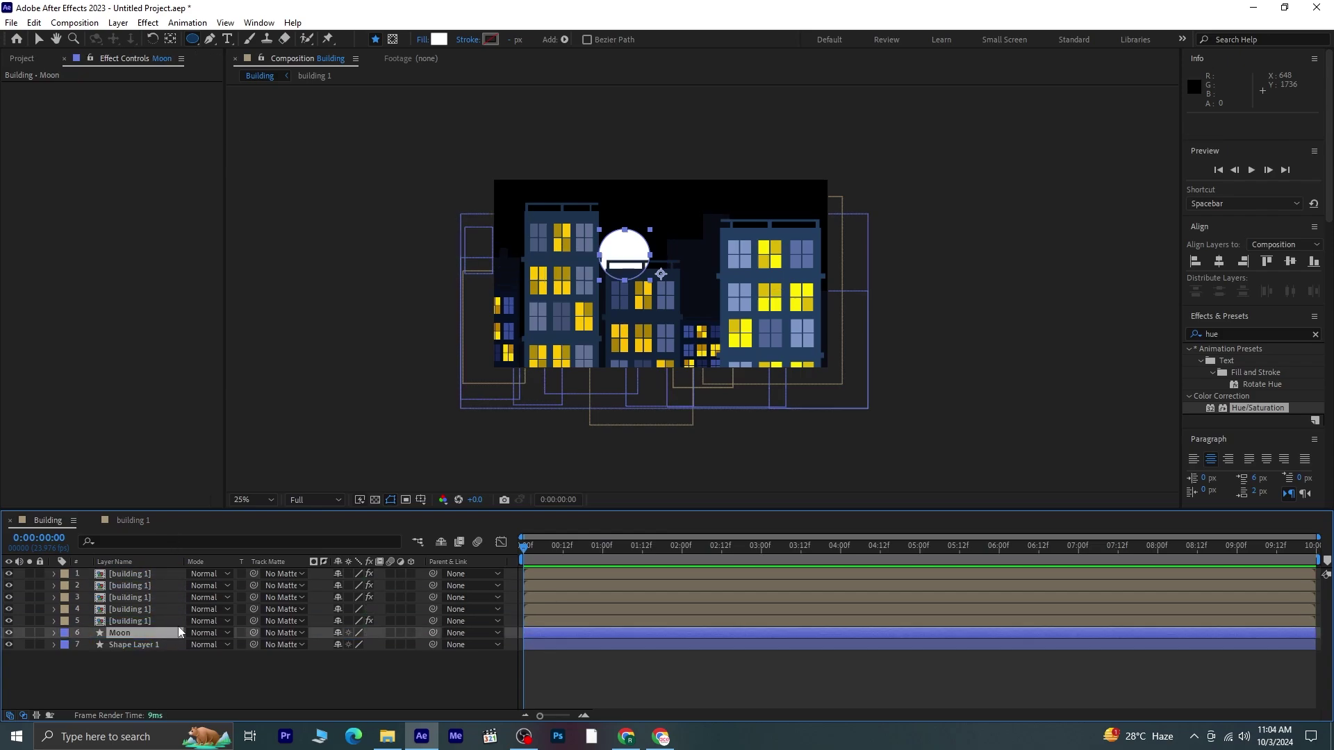
- Solo the Moon layer and apply the Glow effect to it with a radius of 150 and an intensity of 1.5
left_click(28, 634)
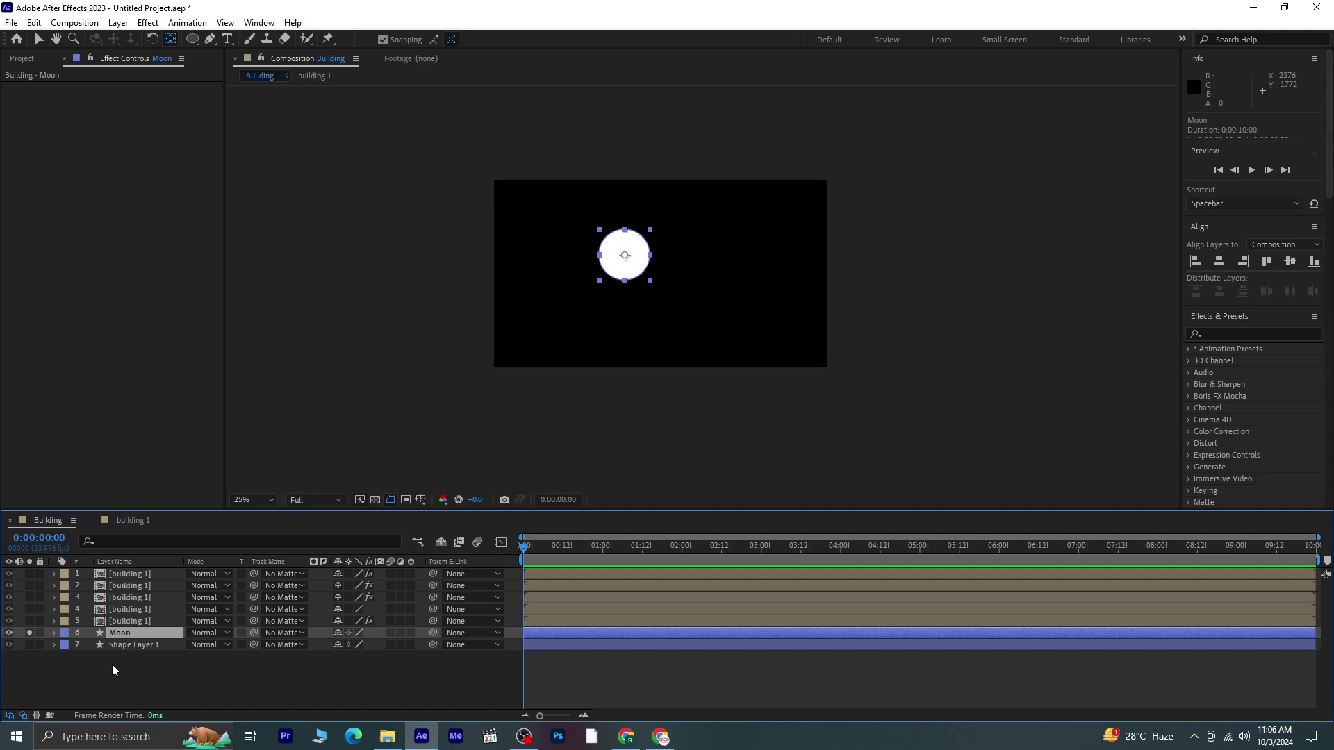
left_click(136, 688)
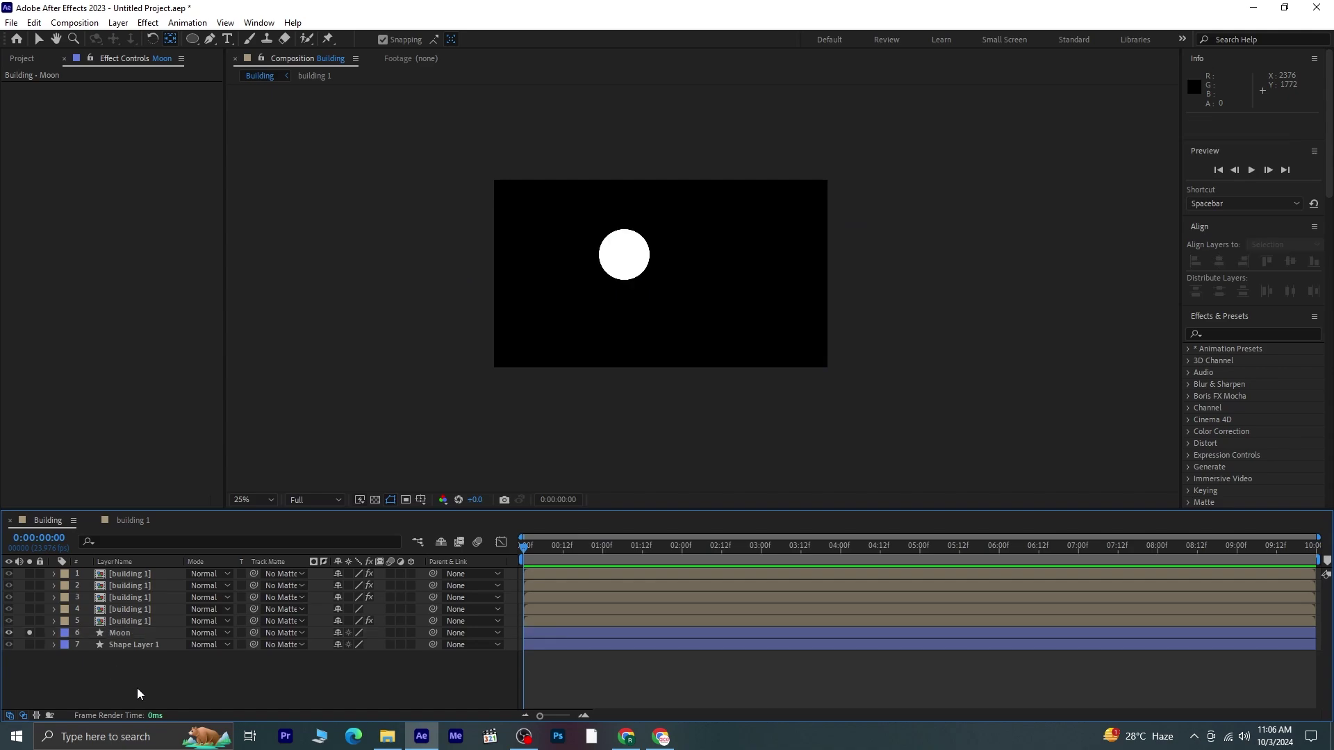
left_click(1257, 332)
type("glow")
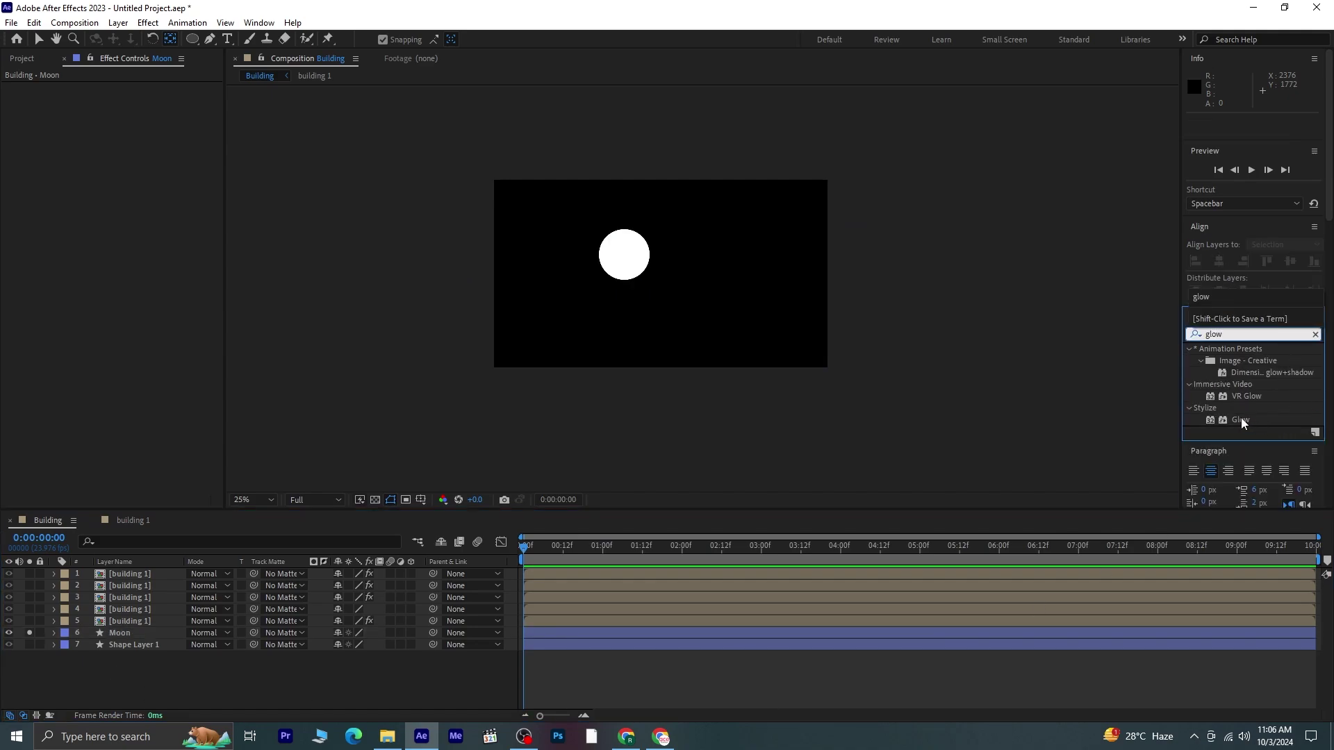
left_click(1241, 420)
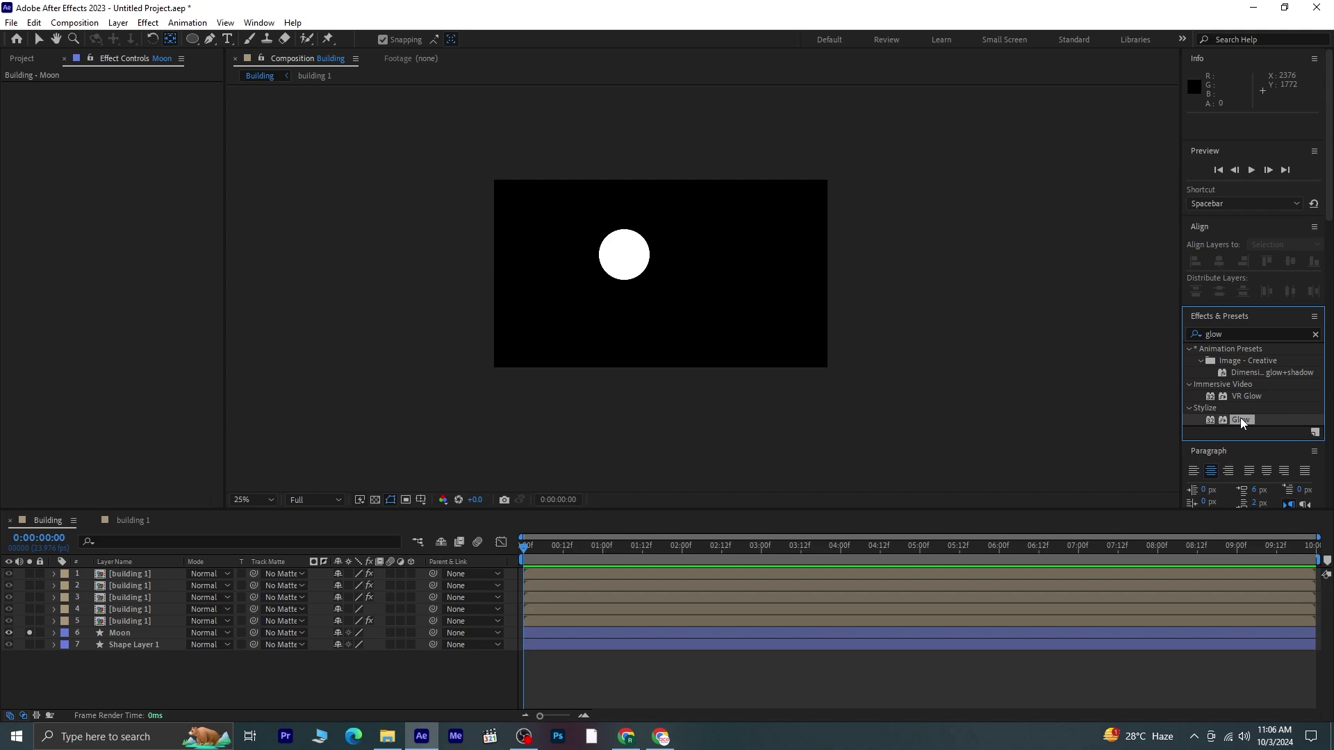
left_click_drag(1240, 419, 629, 264)
left_click_drag(131, 123, 236, 128)
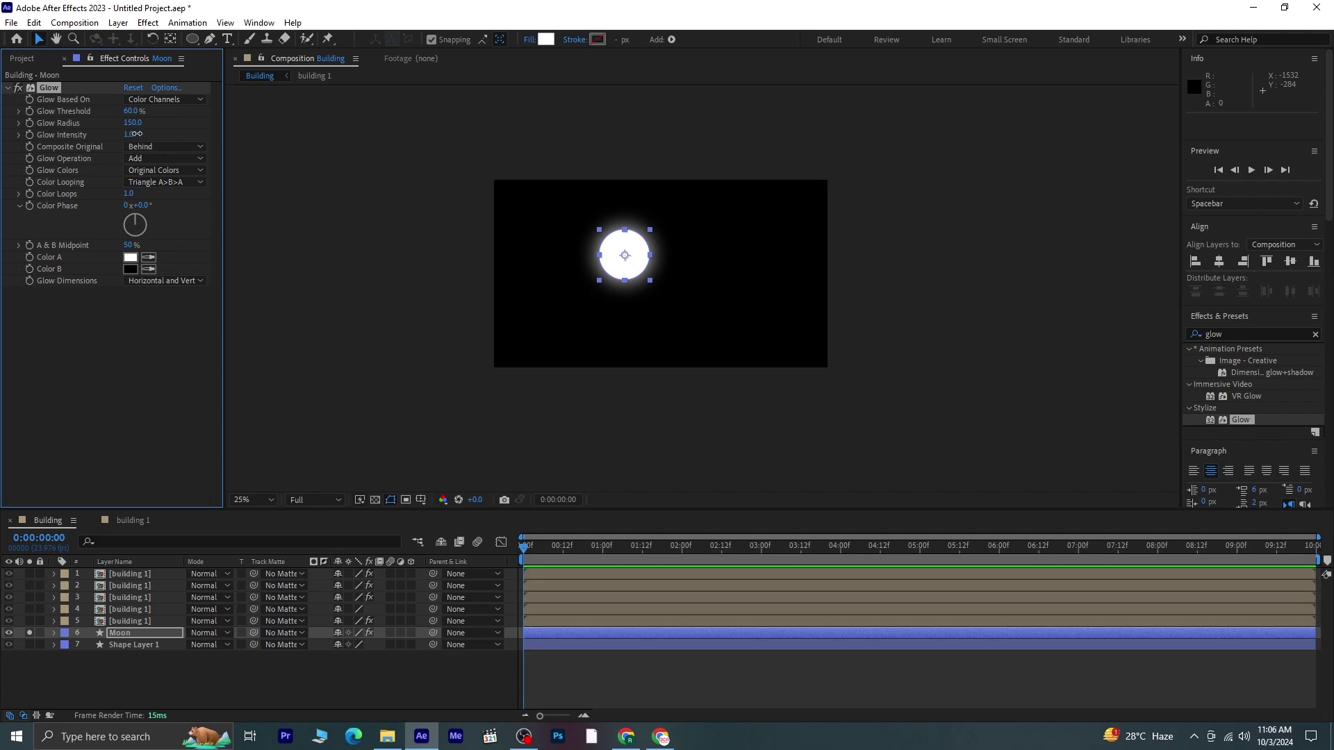
left_click_drag(129, 134, 157, 135)
- Set the moon glow's Color B to a dark blue with a hue of 202°
left_click(130, 269)
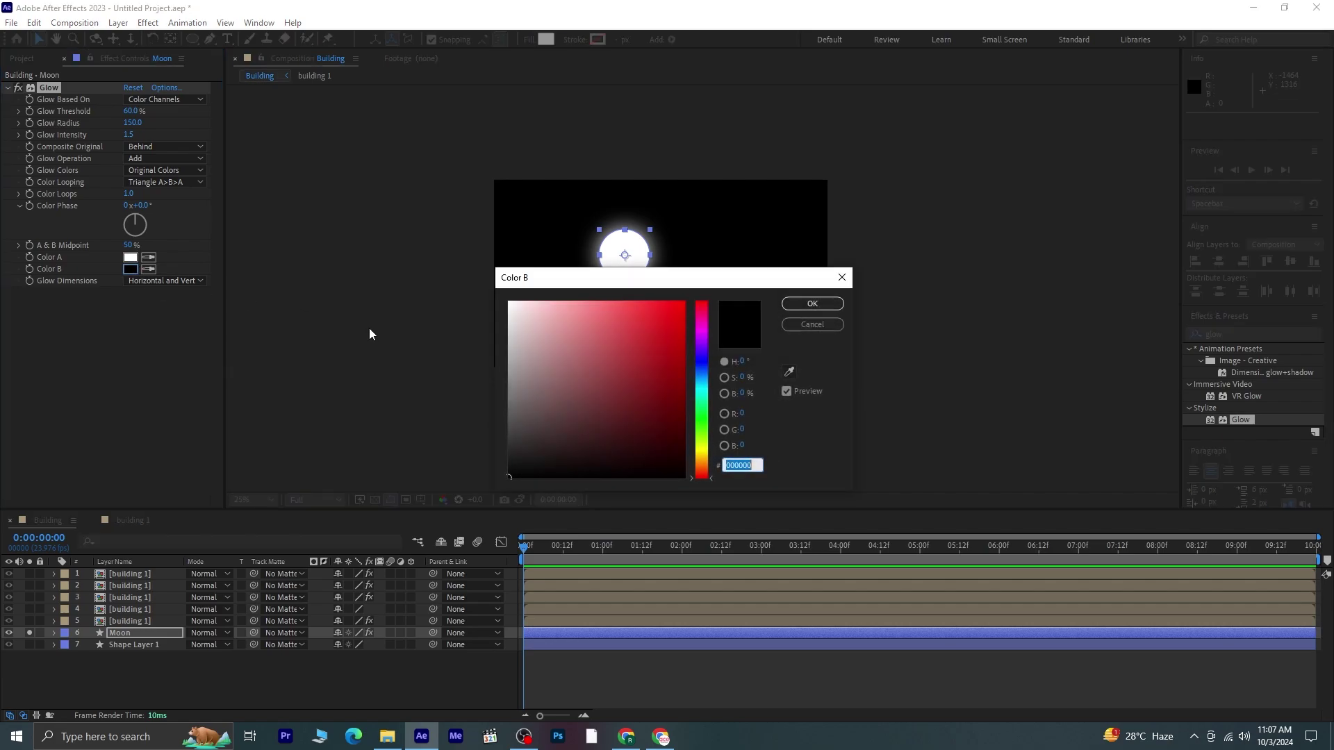
left_click(703, 383)
left_click_drag(704, 391, 704, 379)
left_click(660, 387)
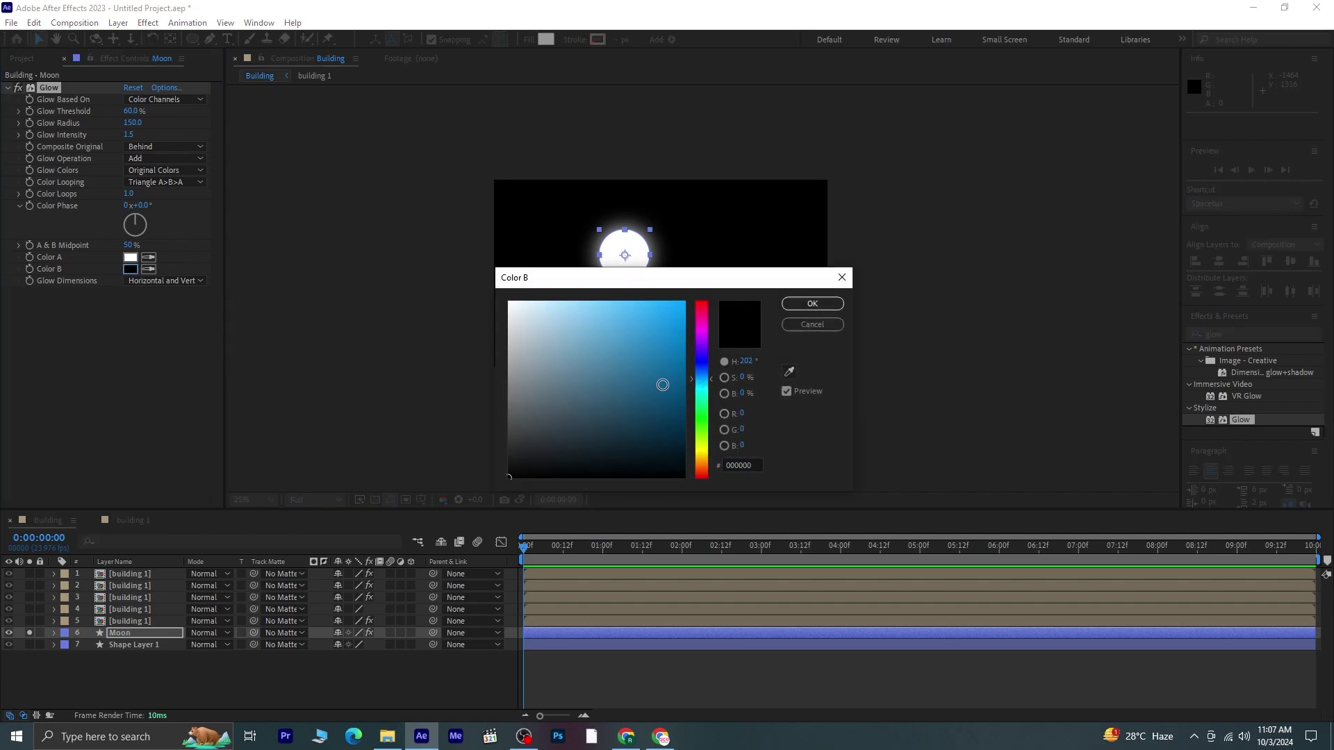
left_click(811, 304)
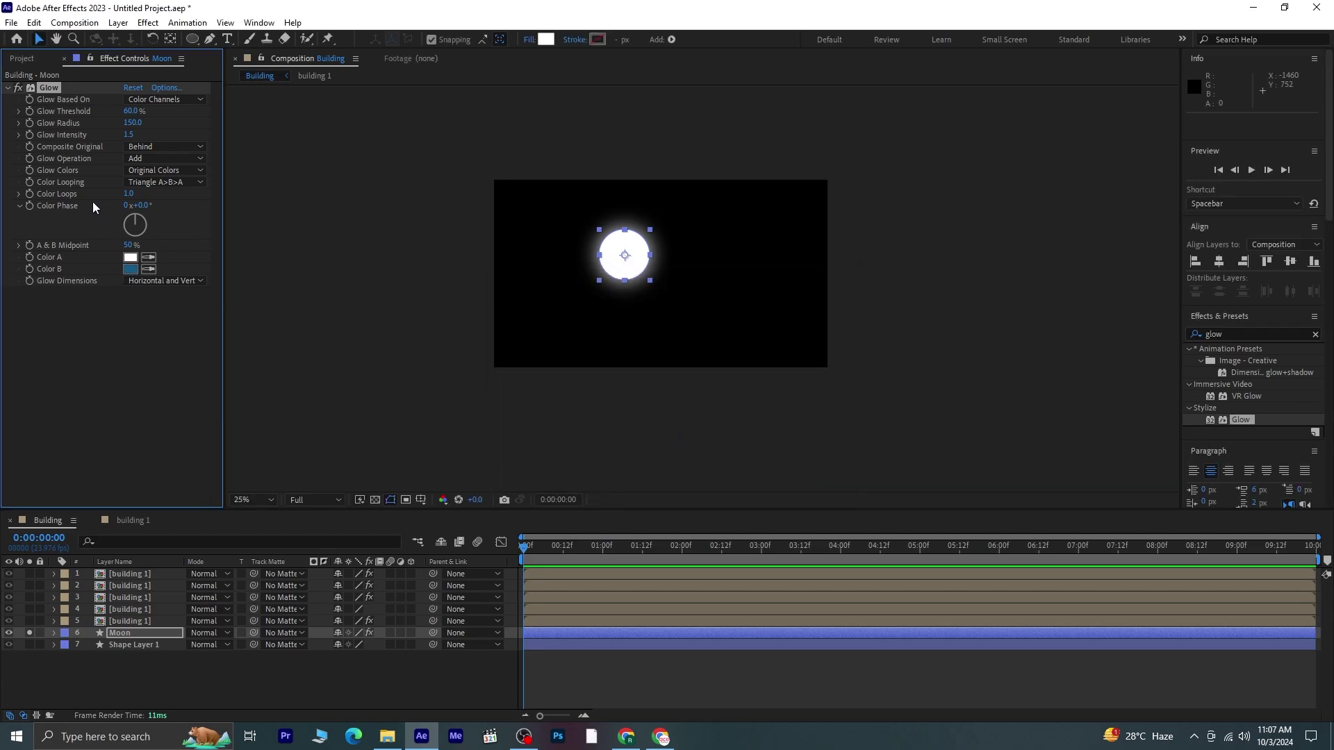
- Switch the moon's Glow Colors to A & B Colors and set Color B to light blue, 64BBED
left_click(173, 173)
left_click(185, 199)
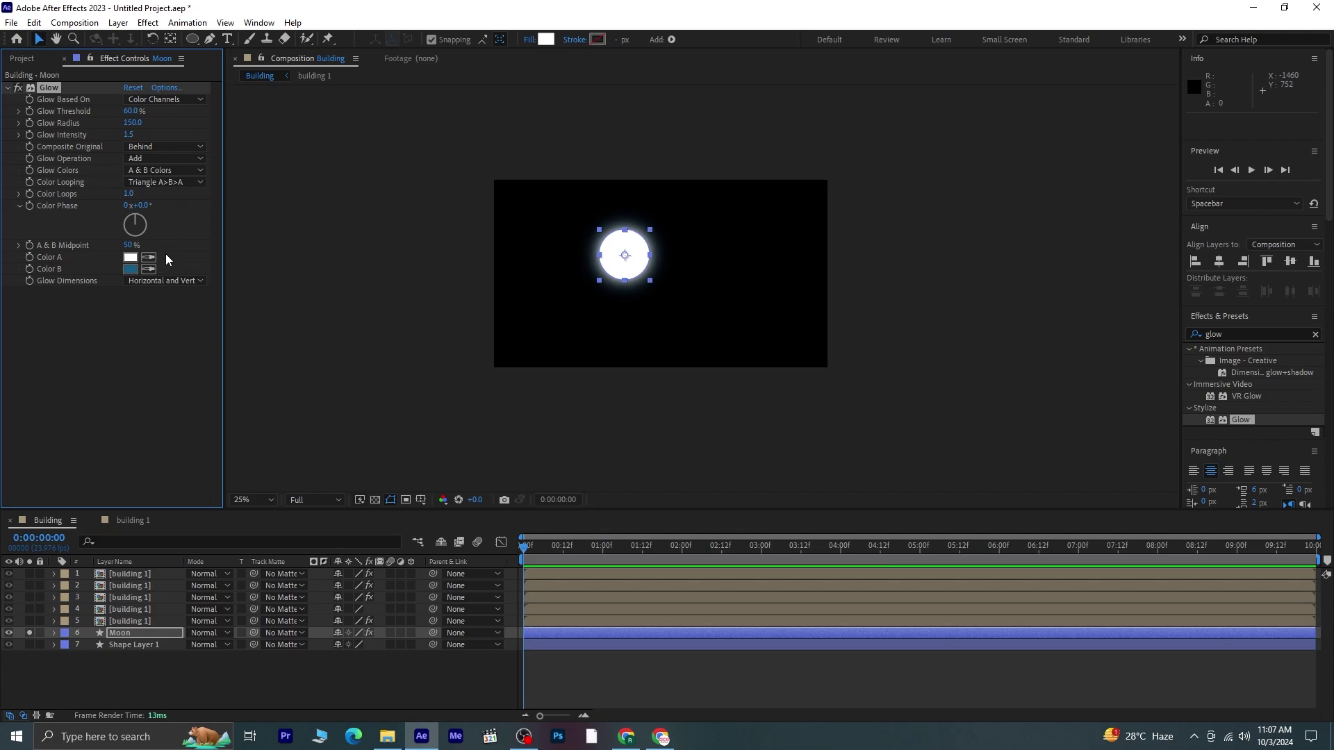
left_click(130, 269)
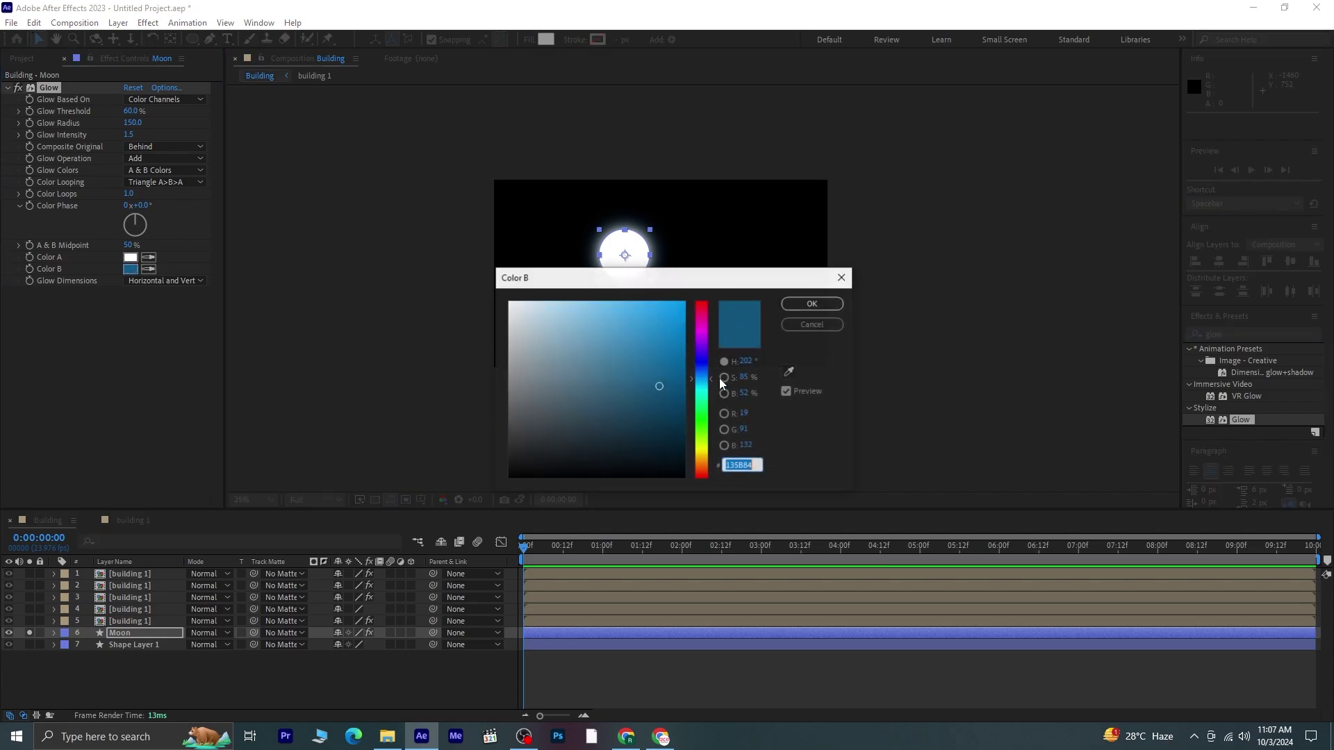
left_click(580, 312)
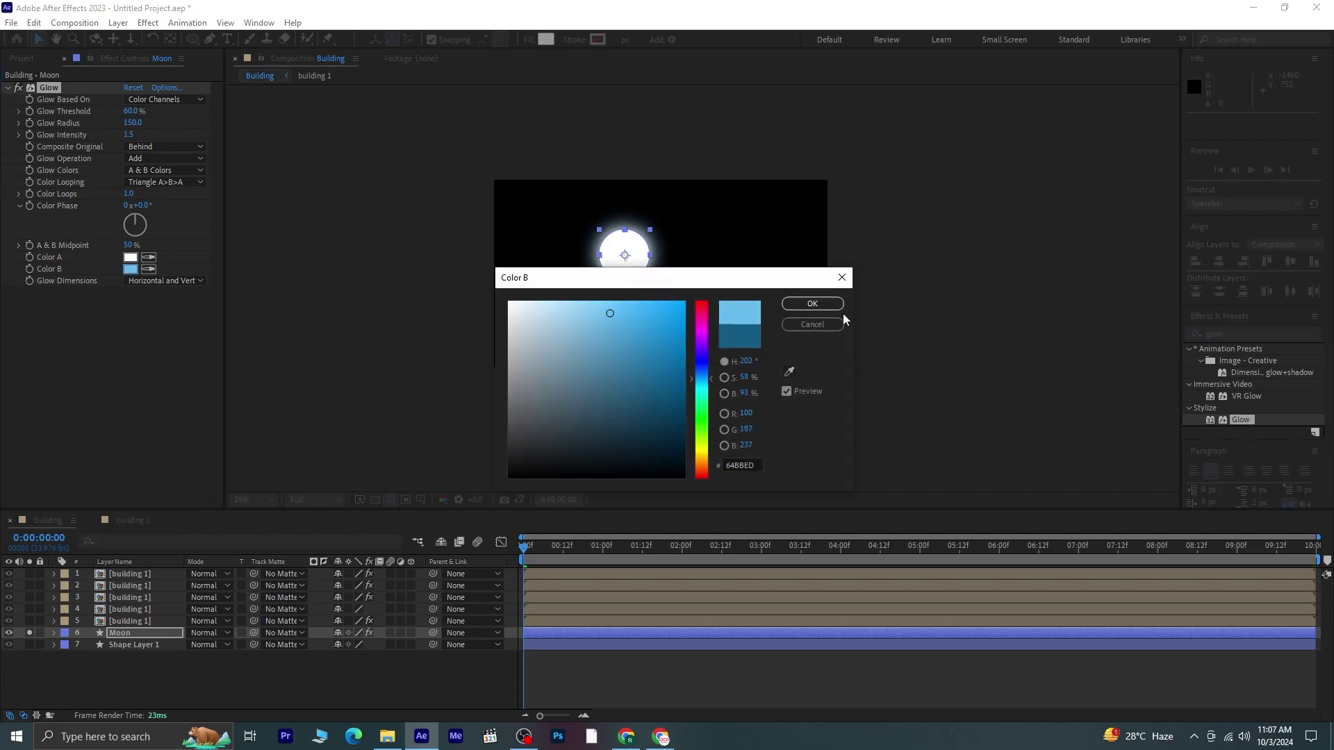
left_click(812, 303)
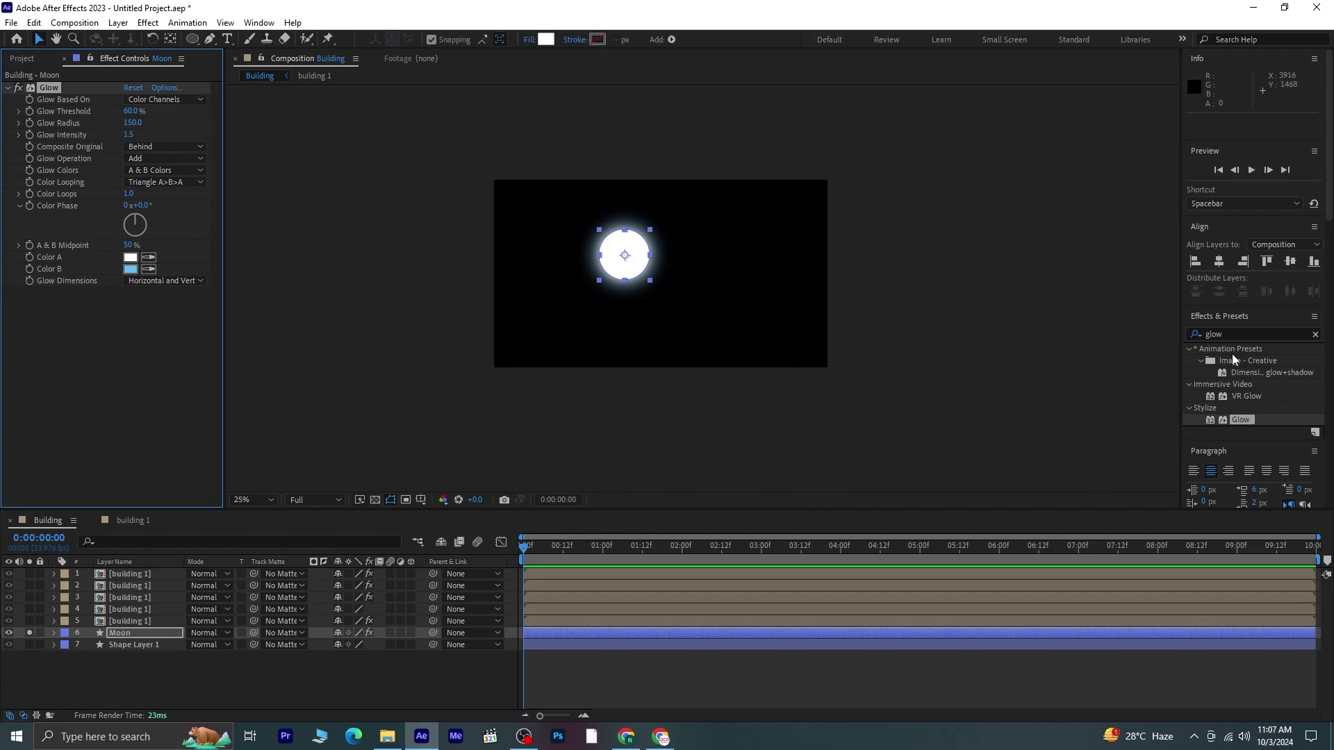
- Apply the Gaussian Blur effect to the Moon layer with a blurriness of about 72.9
left_click(1212, 334)
type("gau")
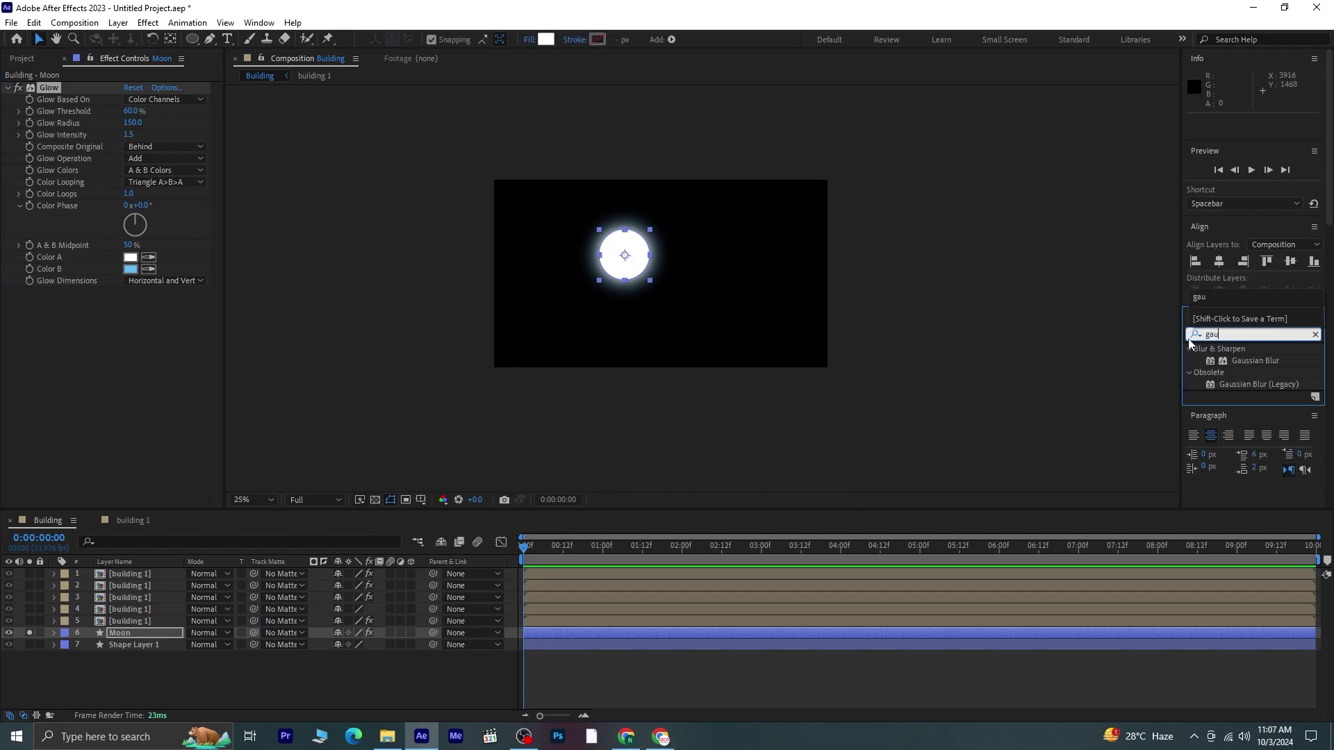
double_click(1239, 361)
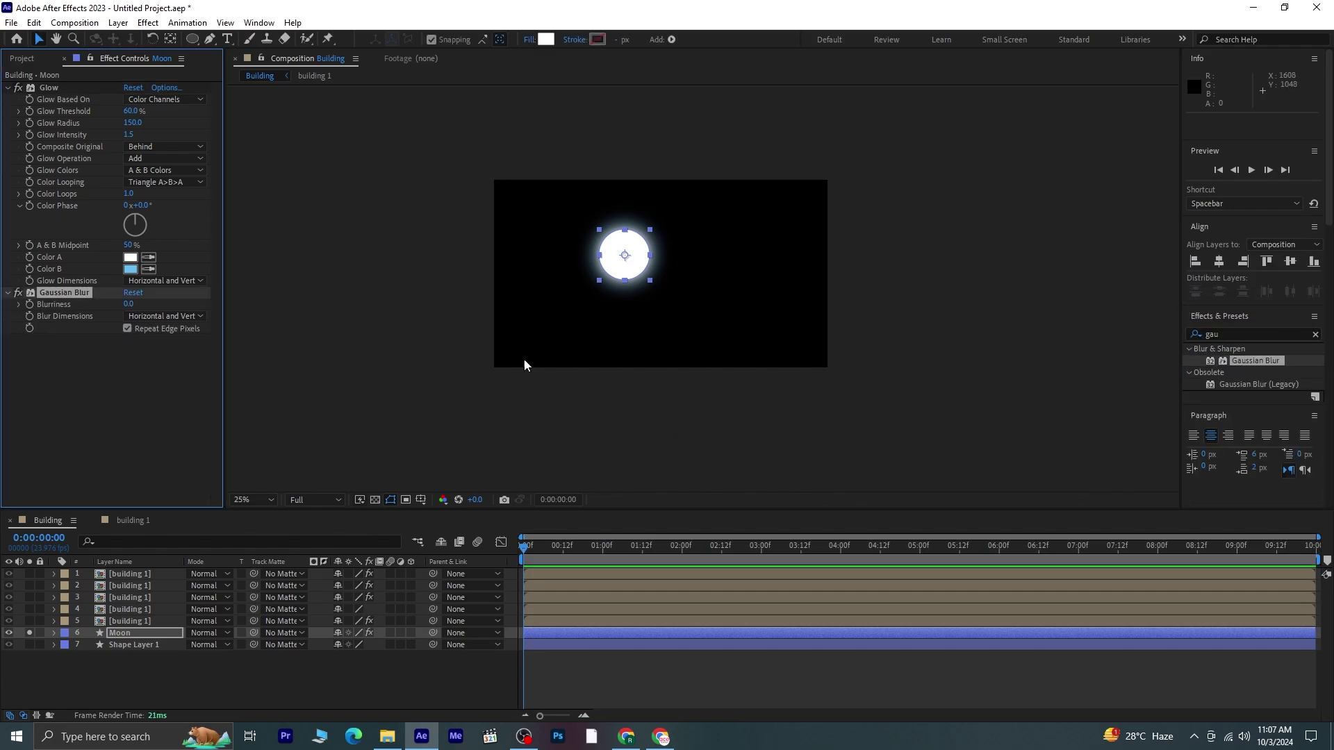
left_click_drag(129, 304, 295, 301)
left_click(136, 367)
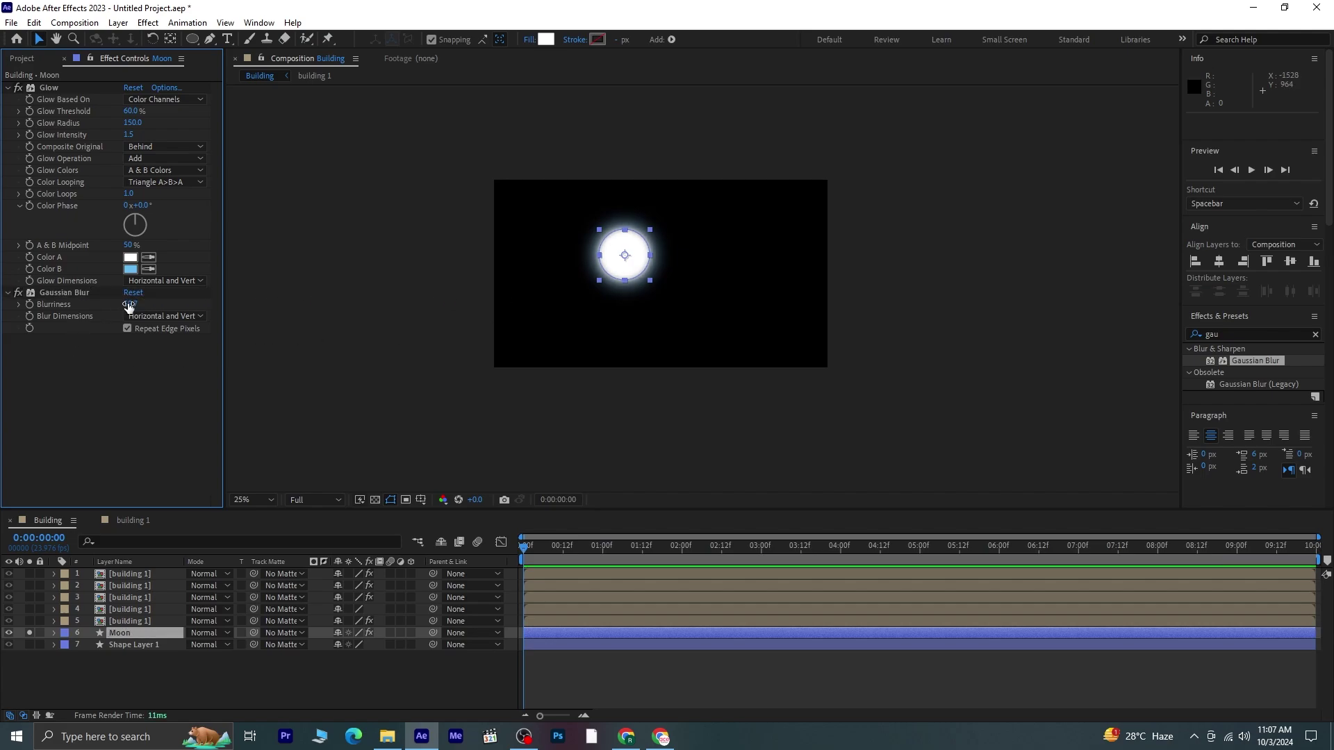
left_click_drag(128, 306, 166, 306)
left_click(222, 680)
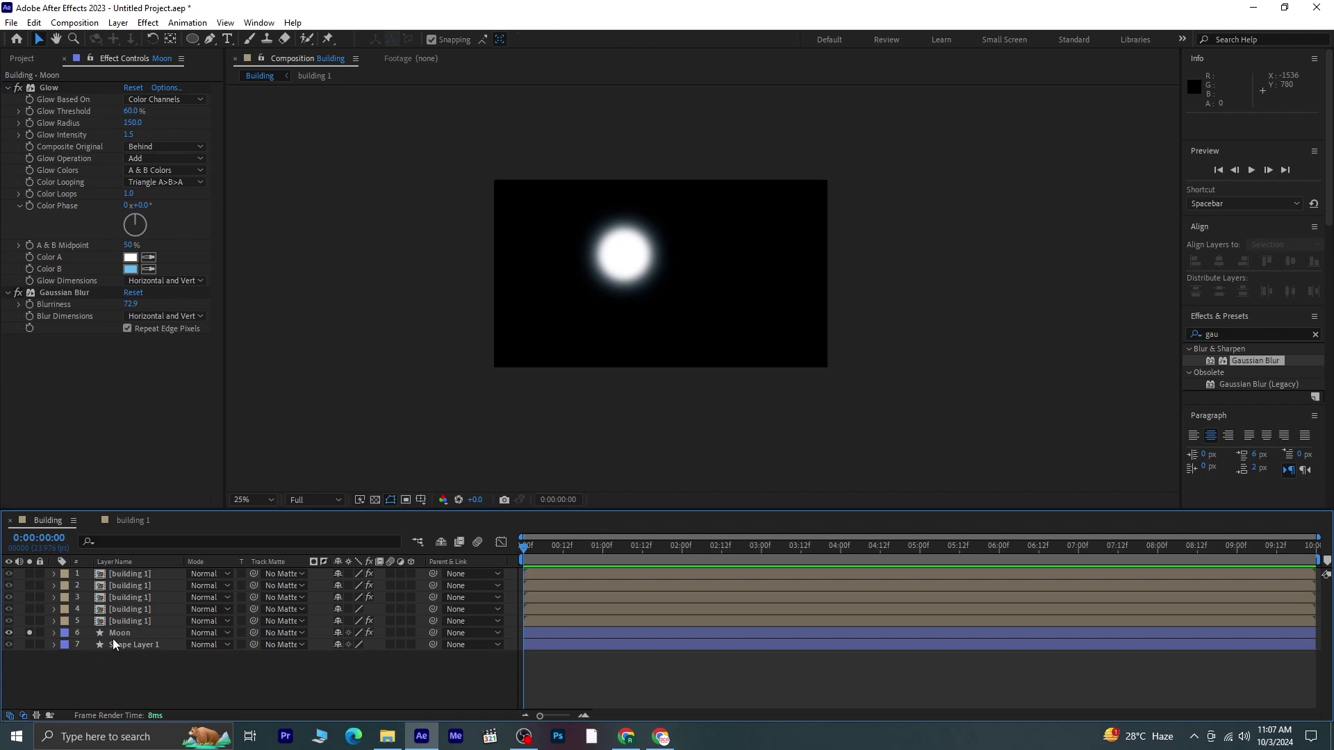
- Unsolo the Moon layer to show the full skyline and raise its Glow Radius to about 527
left_click(28, 633)
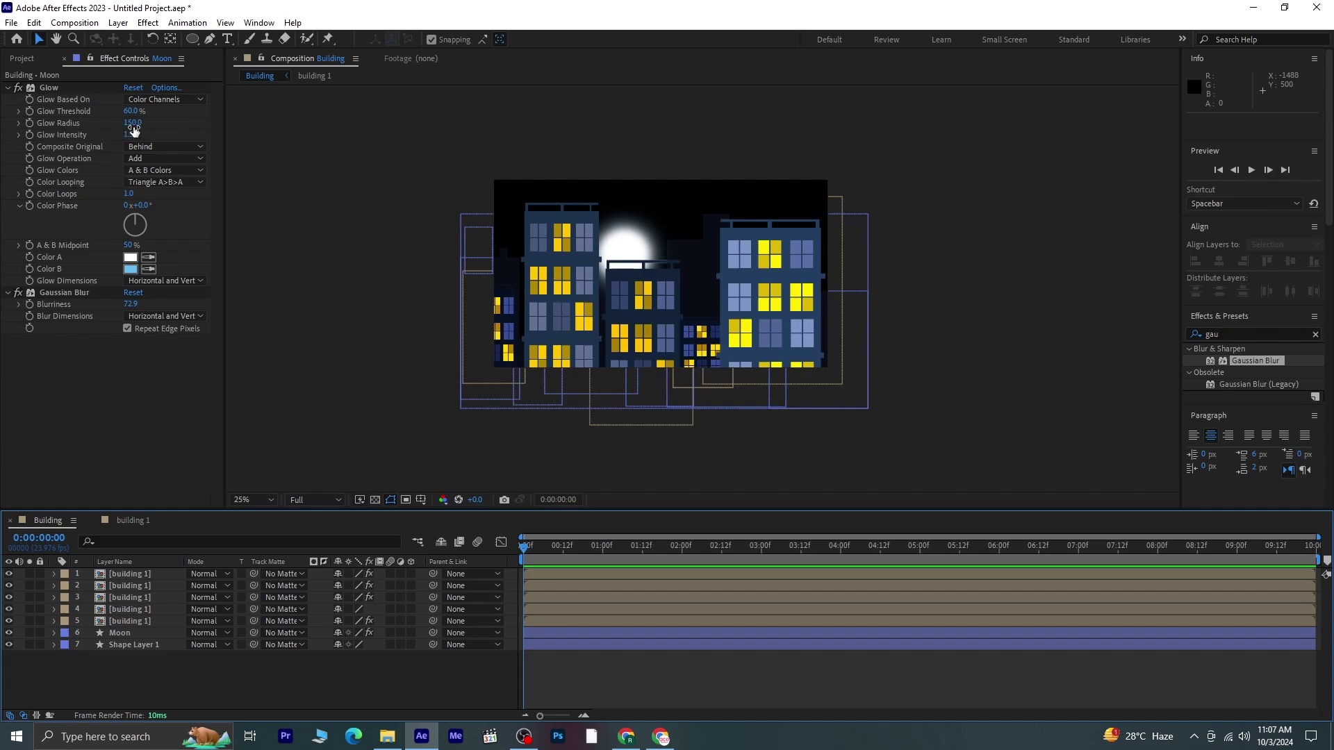
left_click_drag(134, 123, 384, 122)
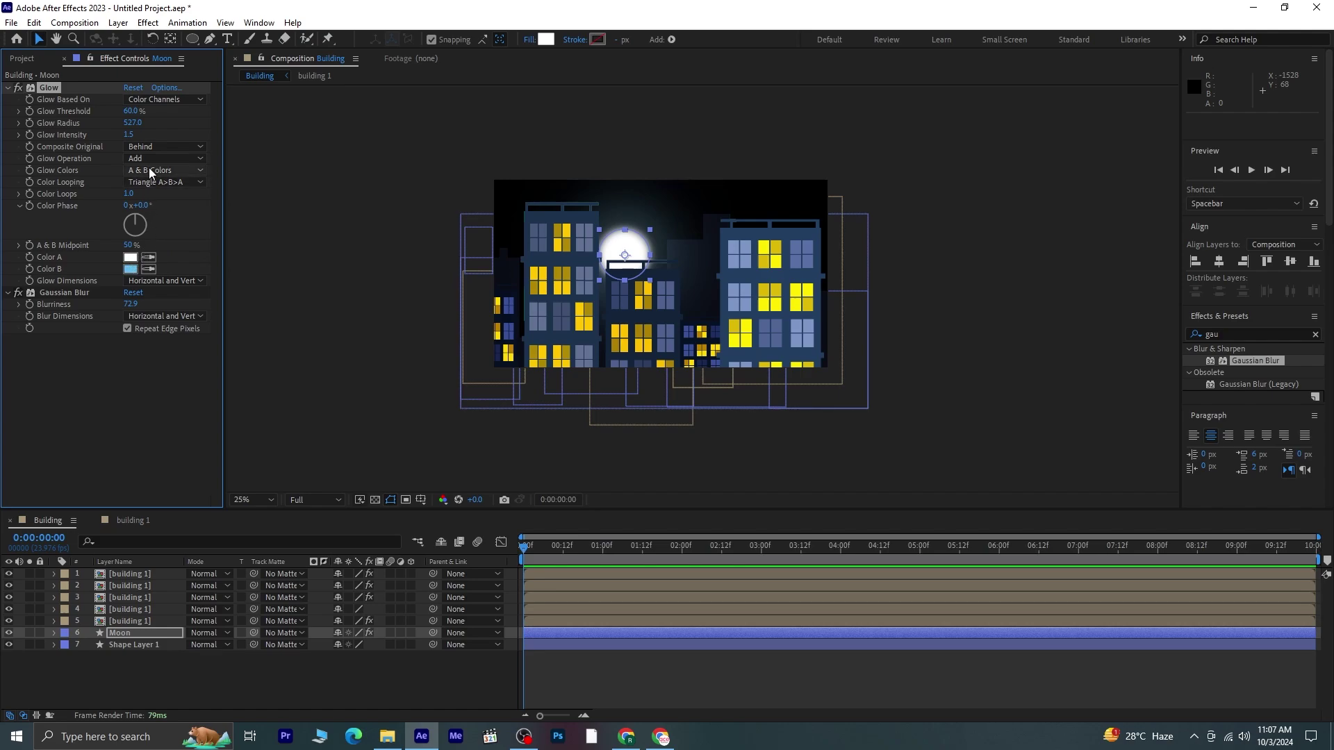
- Raise the Moon layer's Glow Intensity to 3.9 and deselect the layer
left_click_drag(128, 134, 300, 133)
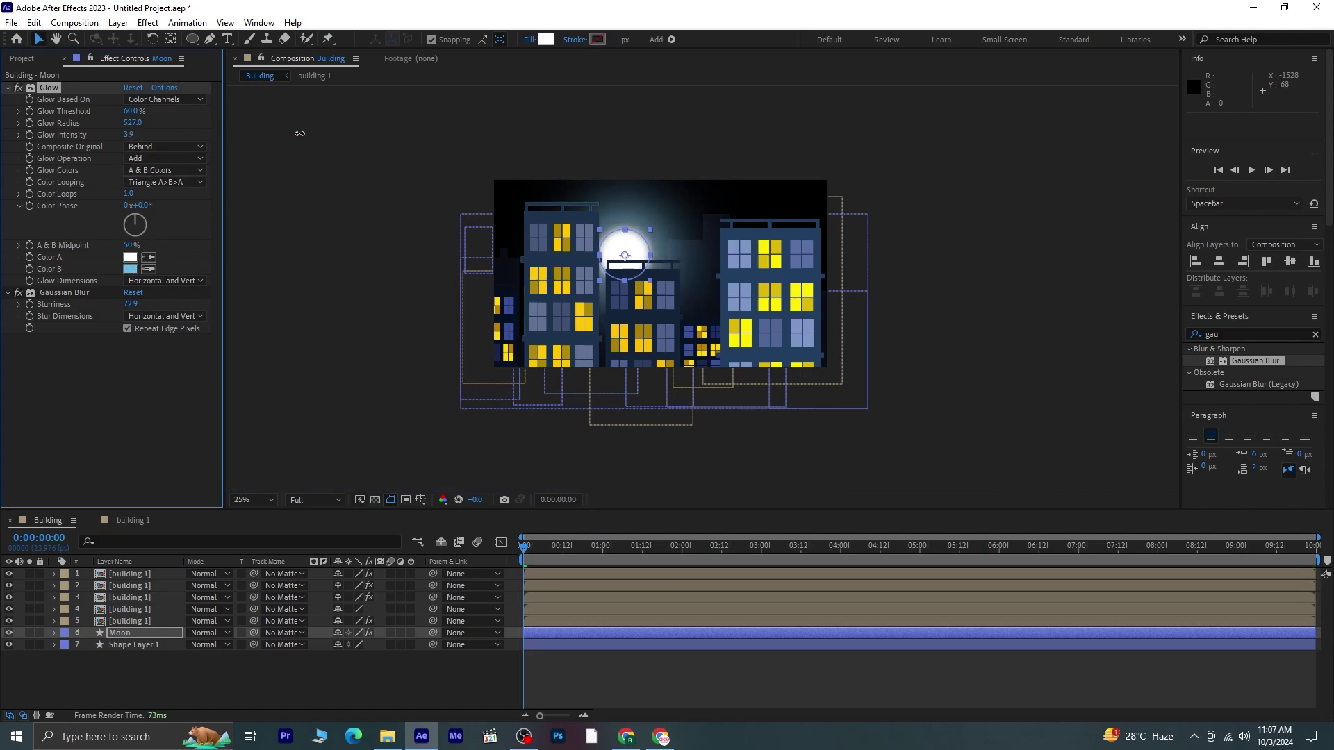
left_click(139, 401)
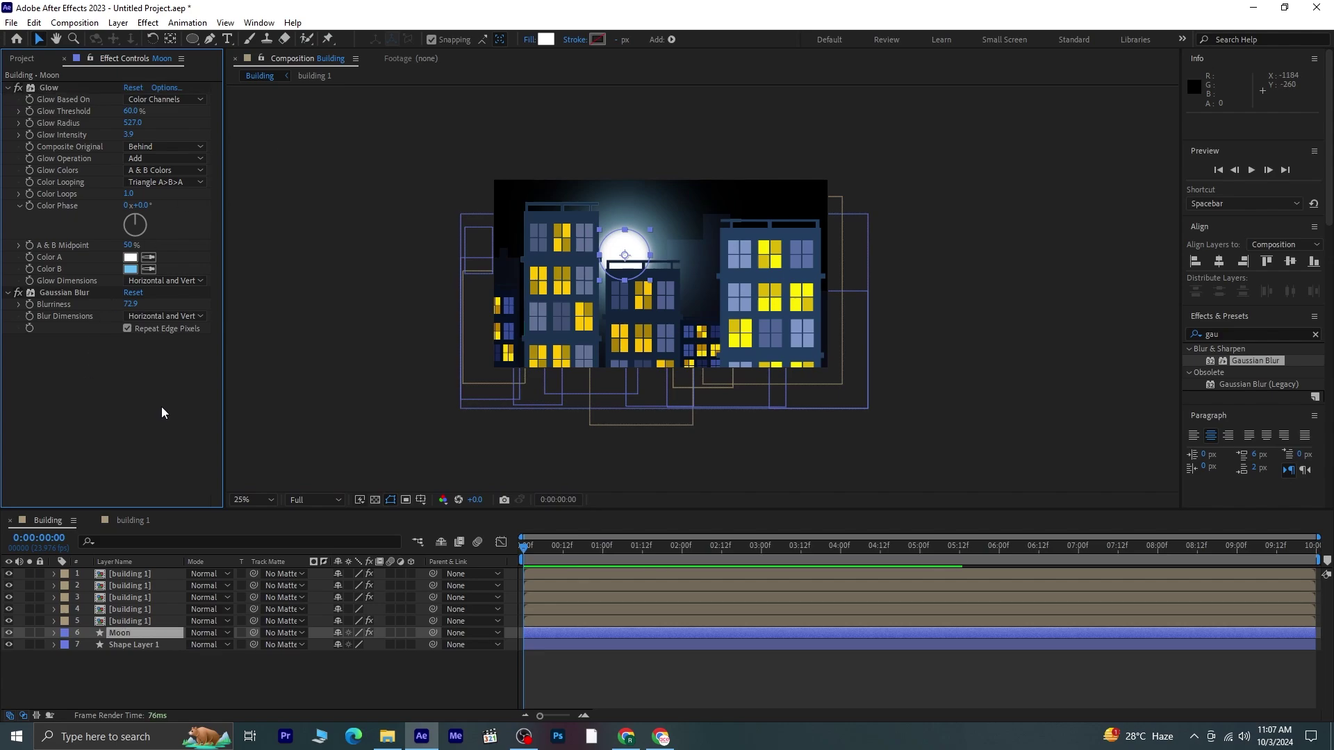
left_click(282, 694)
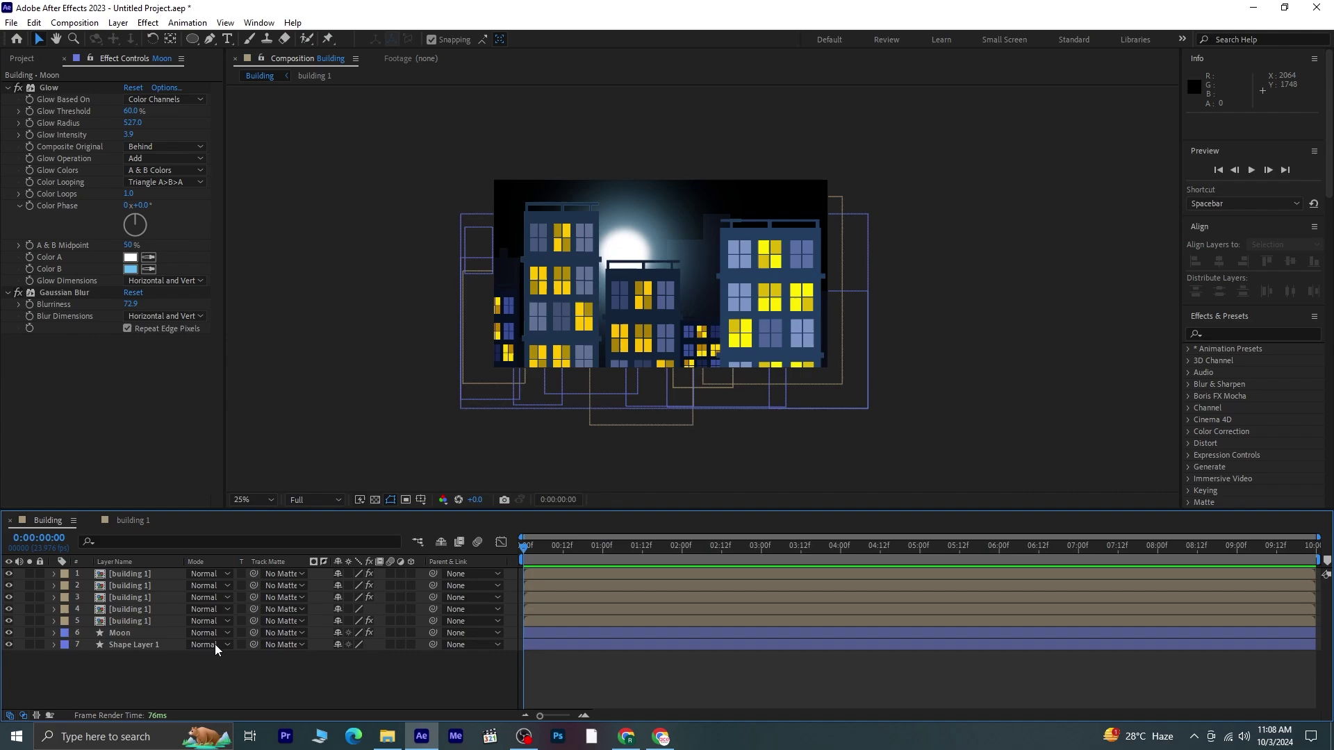
- Create a composition-size solid named BG and move it to the bottom of the layer stack
left_click(118, 22)
mouse_move(223, 38)
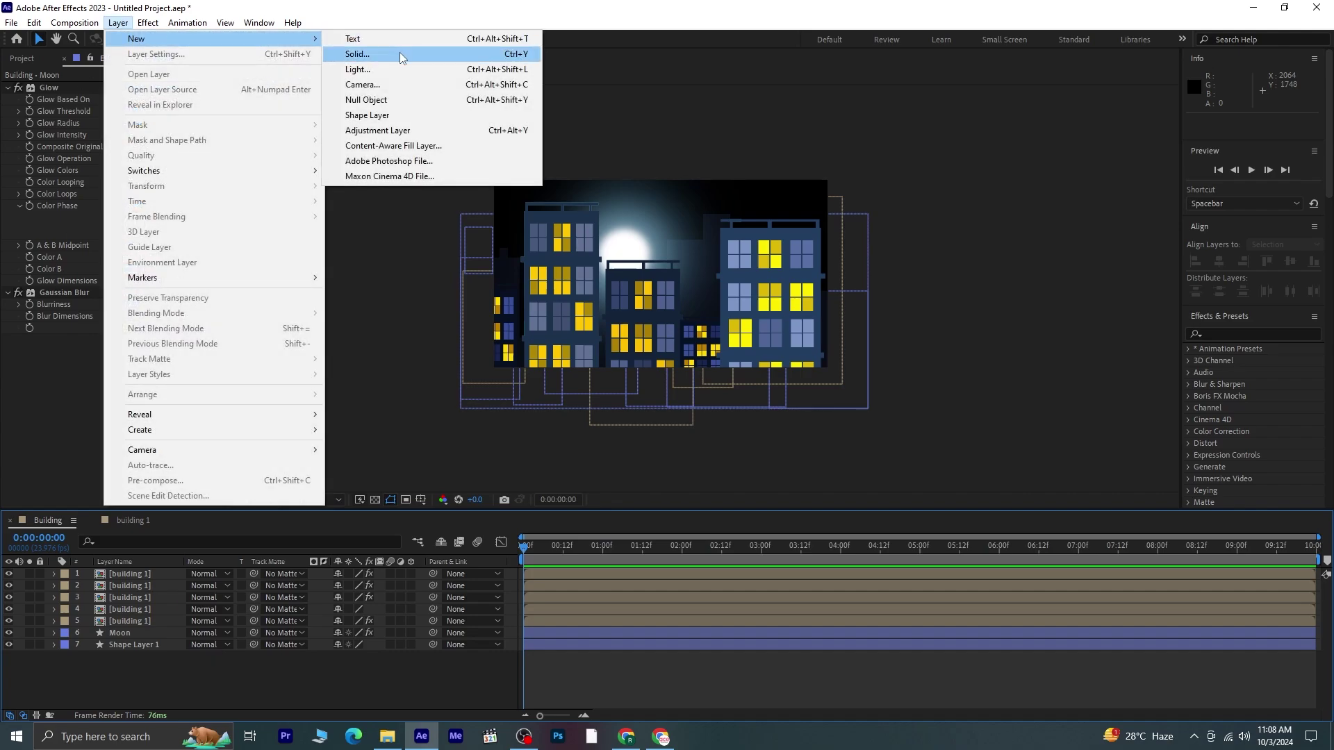
left_click(399, 54)
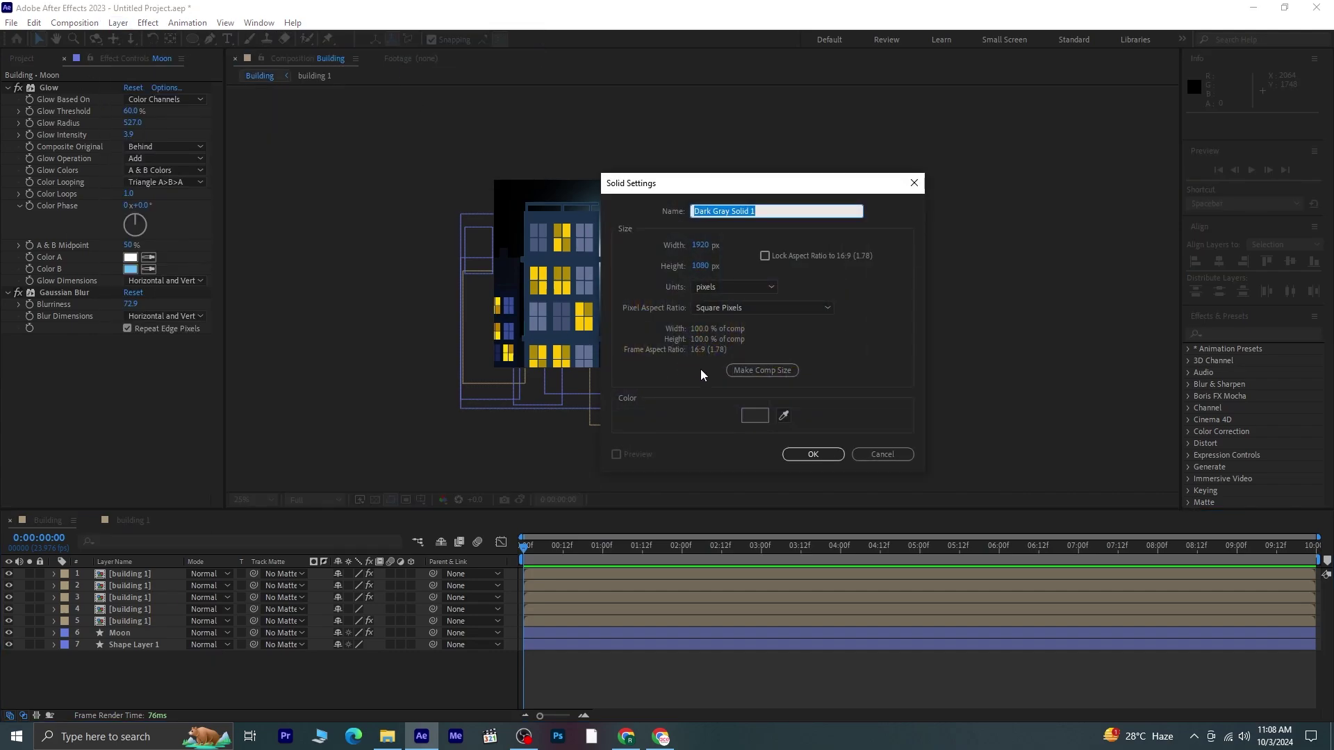
type("BG")
left_click(784, 455)
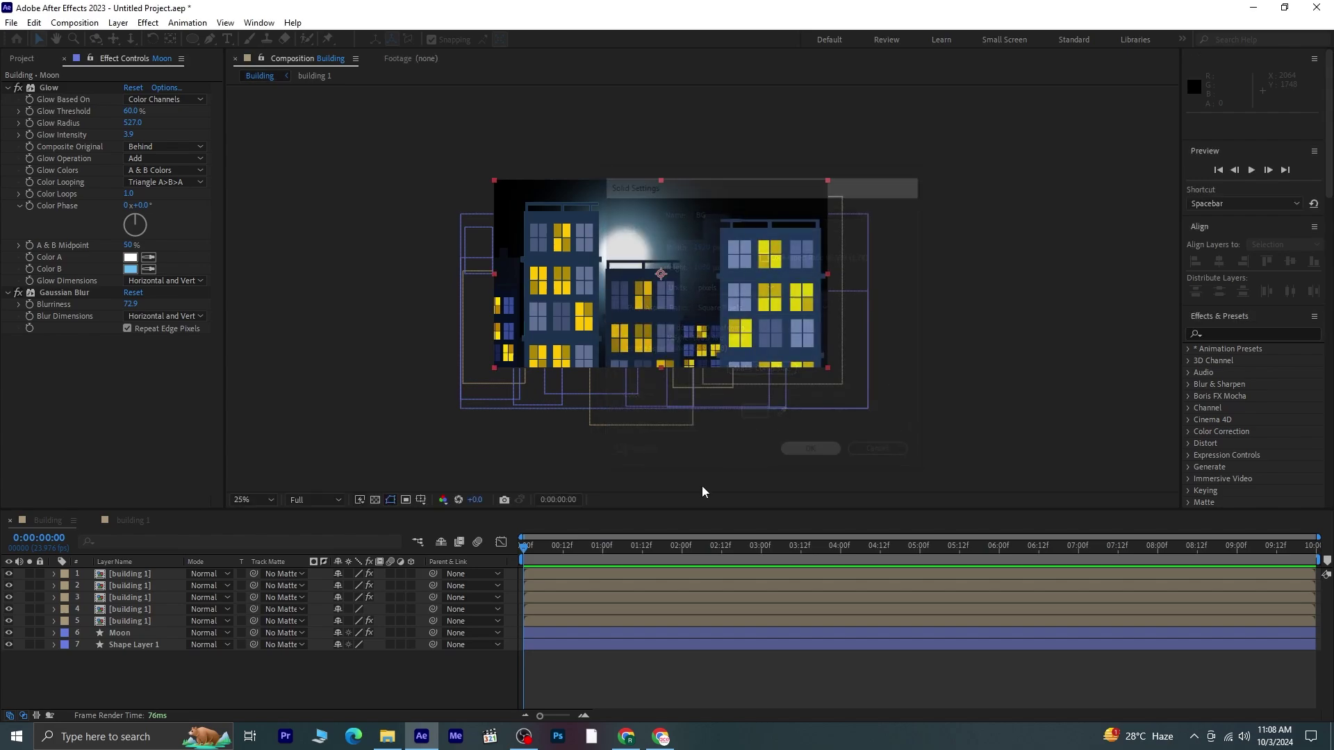
key("Caps_Lock")
left_click_drag(144, 573, 139, 685)
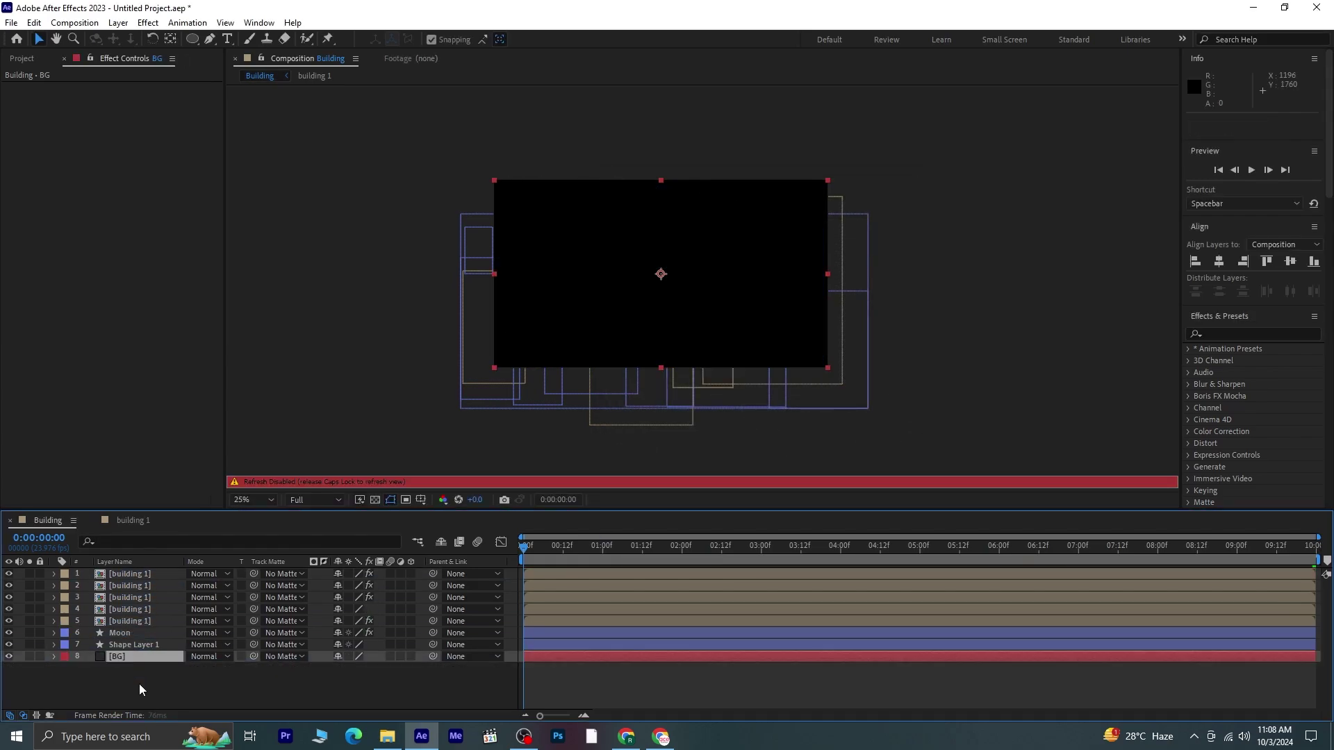
key("Caps_Lock")
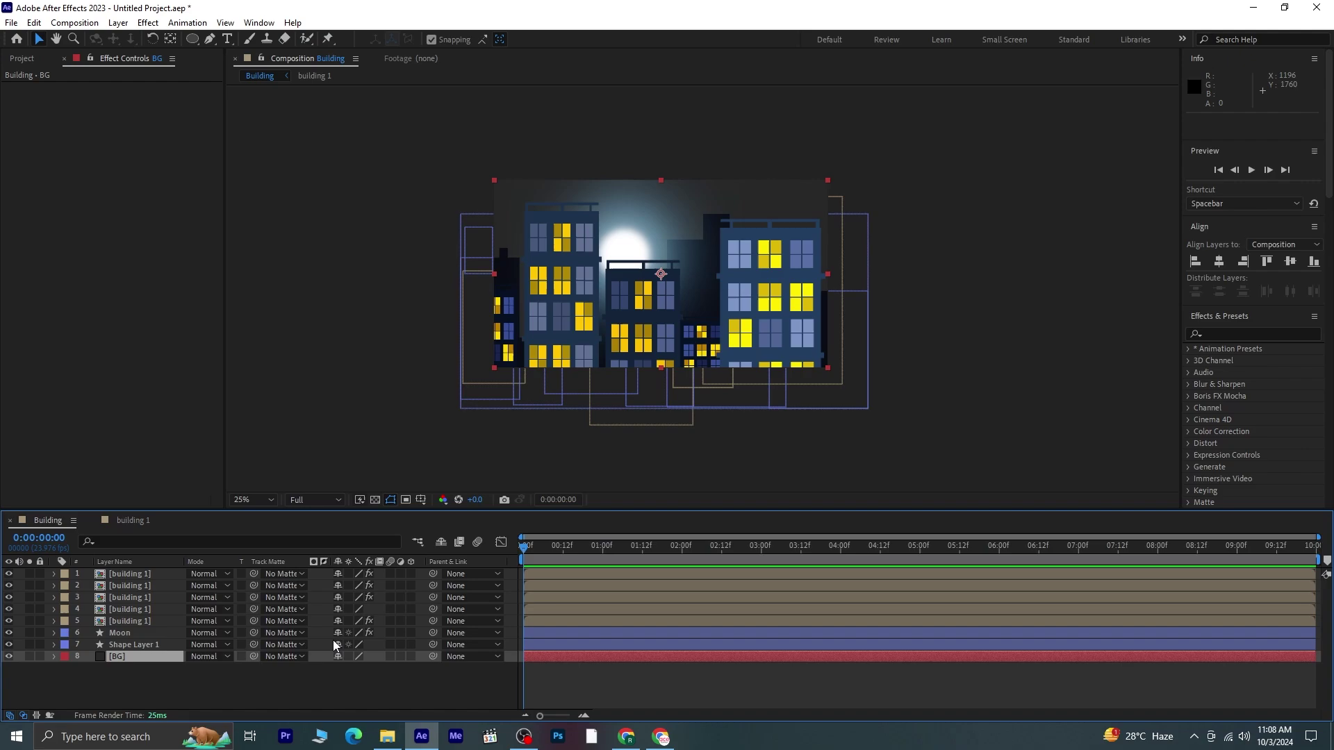
- Apply the Gradient Ramp effect to the BG solid and set its ramp shape to Radial Ramp
left_click(1240, 332)
type("gra")
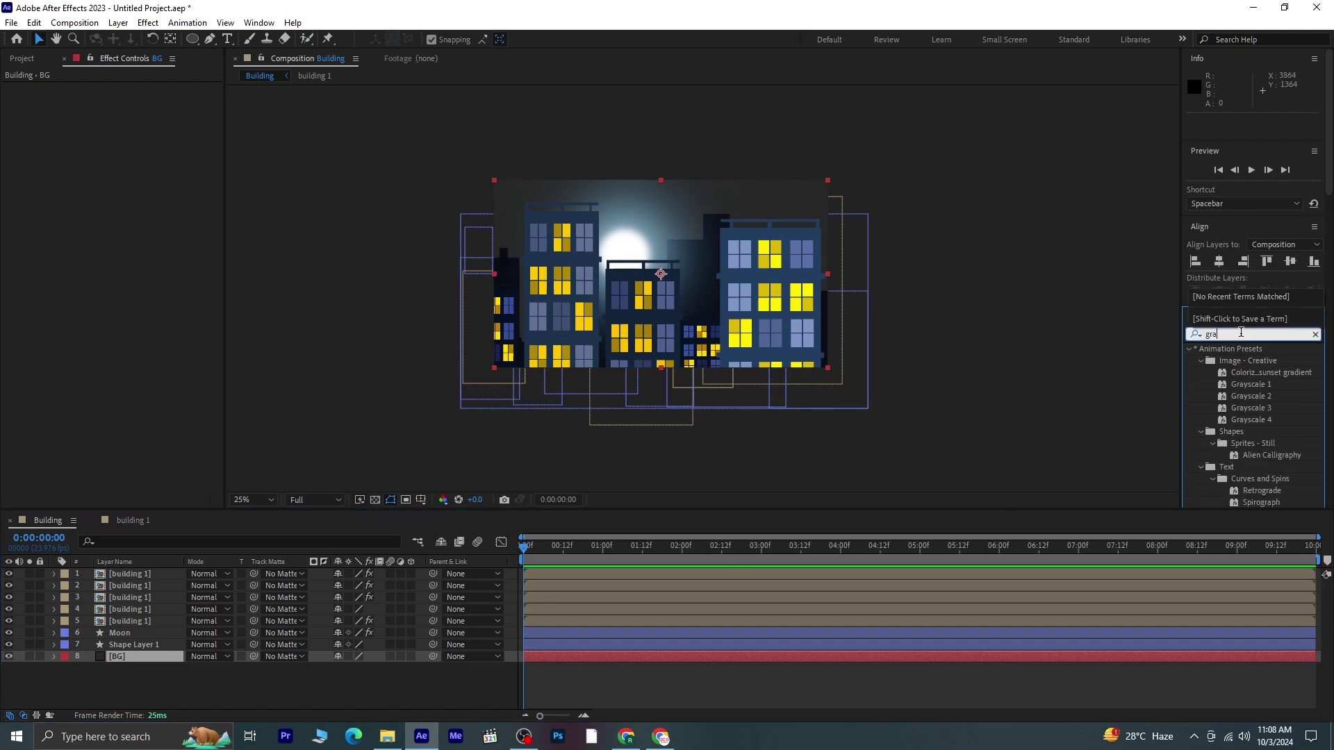
type("d")
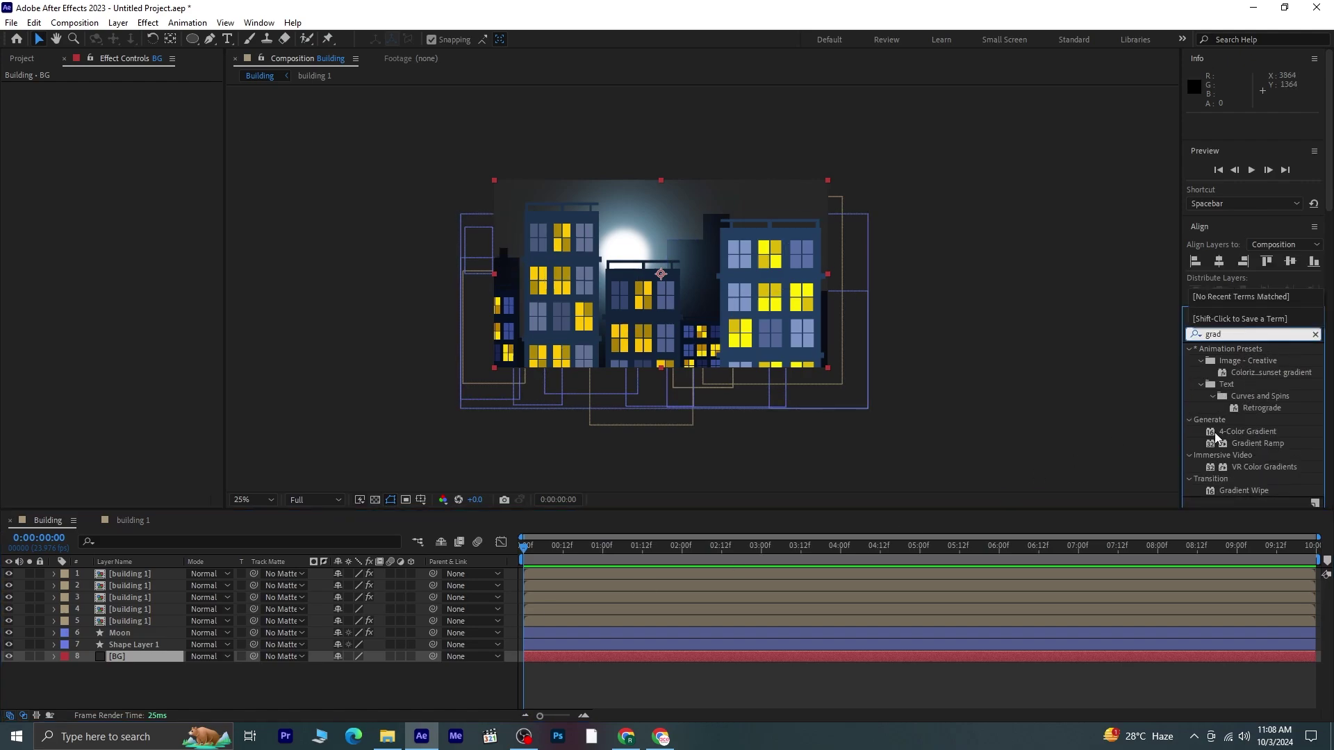
double_click(1267, 443)
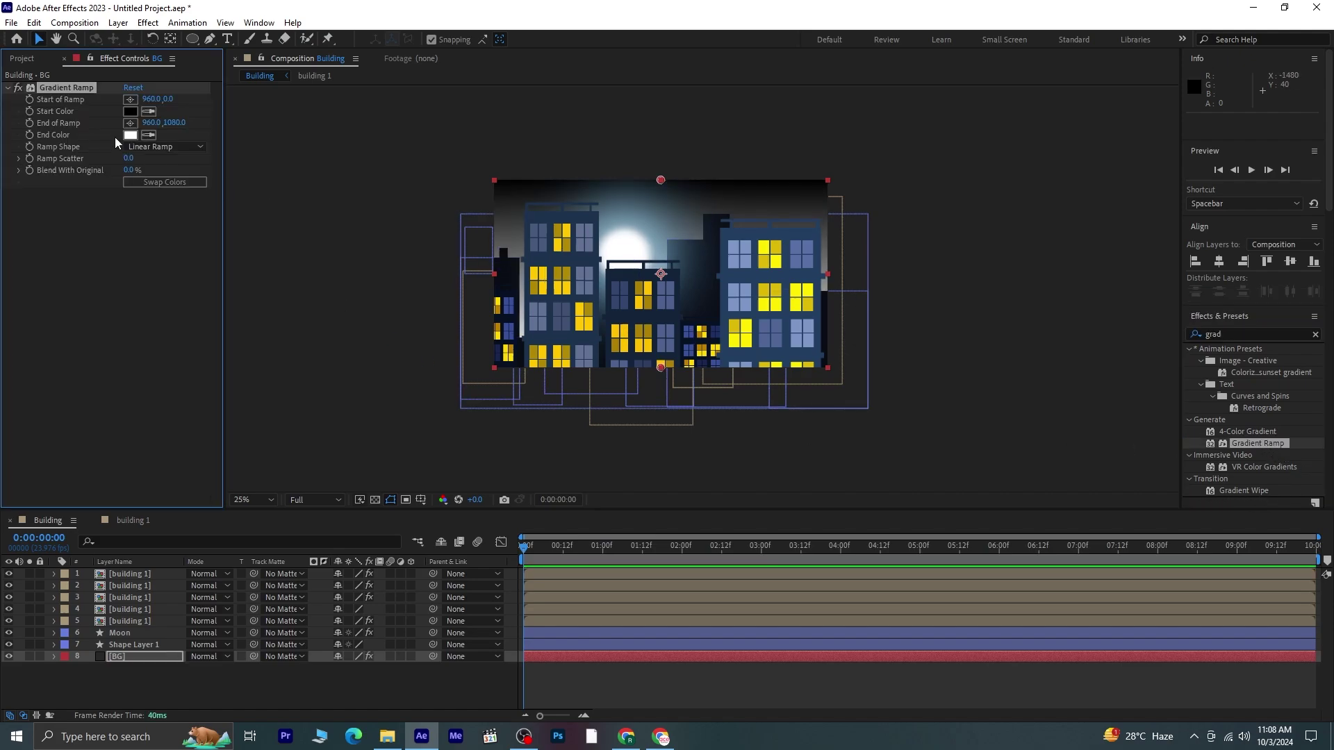
left_click(159, 148)
left_click(164, 178)
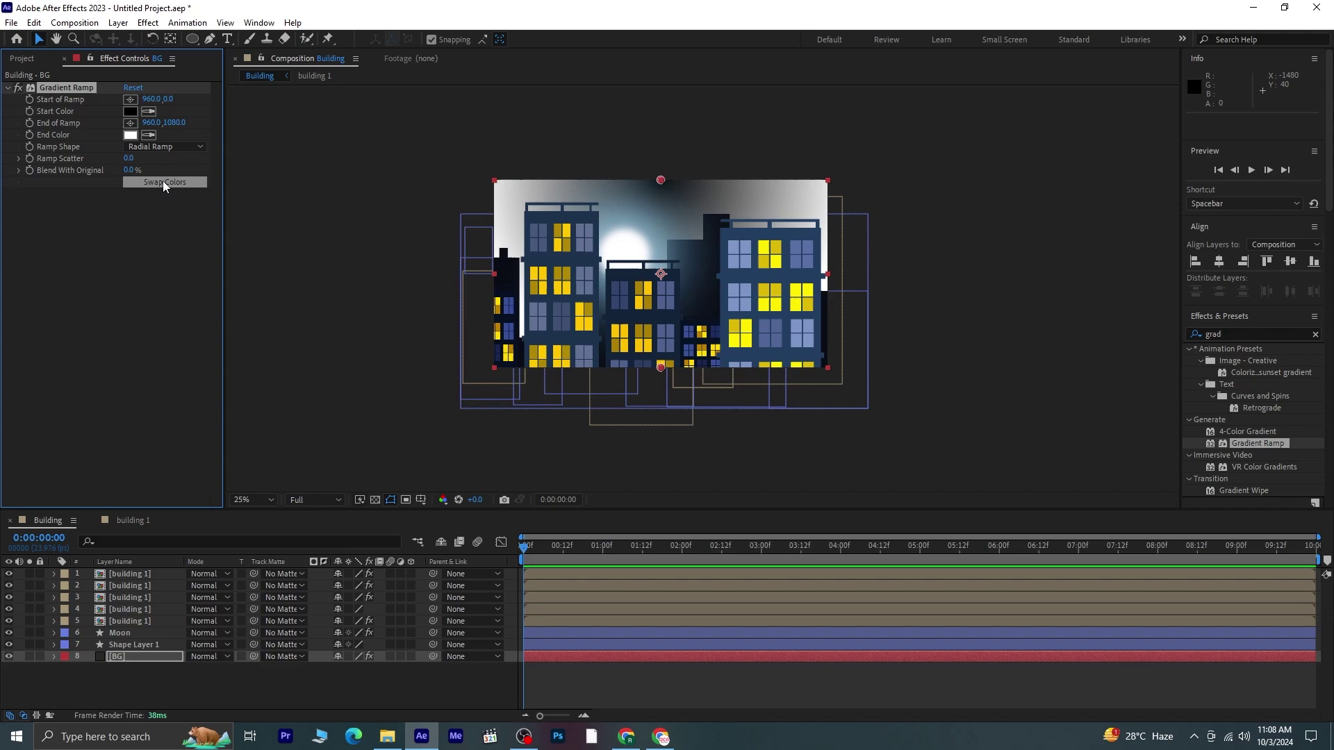
- Set the BG gradient's start color to the muted blue 1F4868
left_click(129, 111)
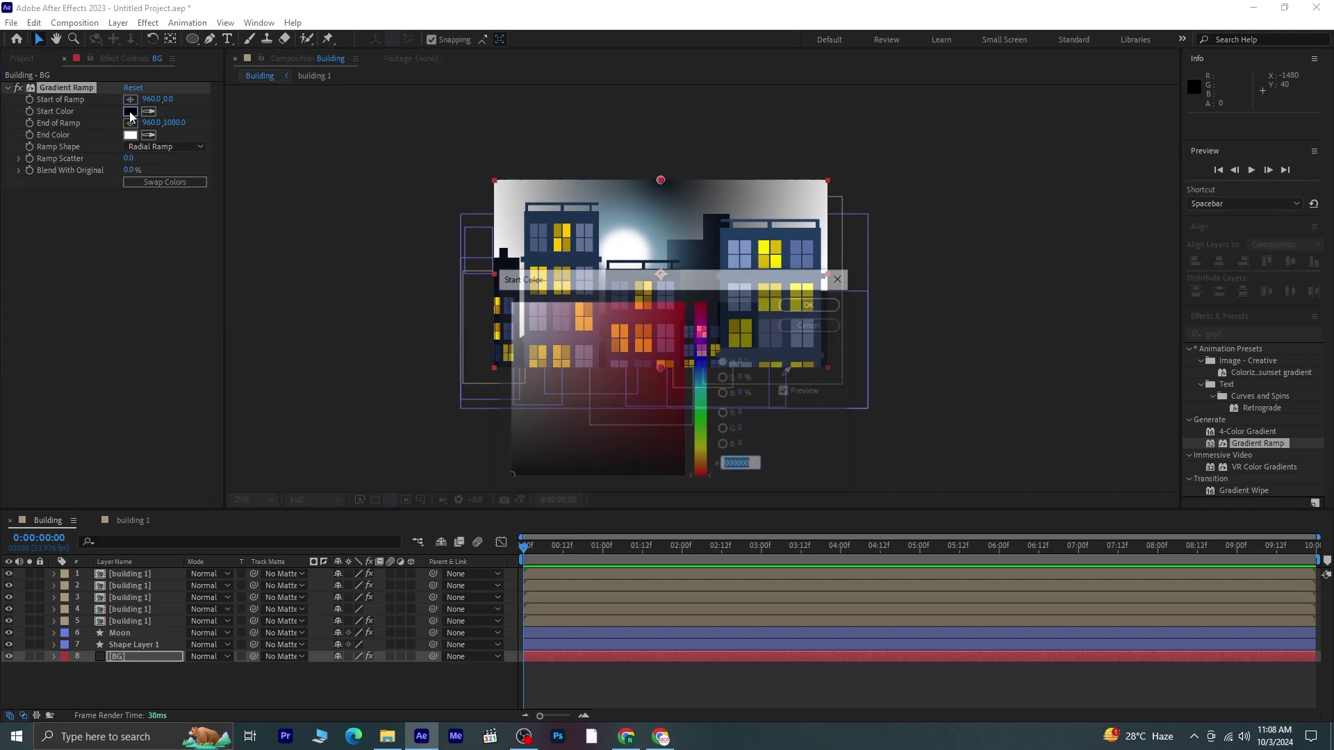
left_click_drag(707, 380, 700, 381)
left_click_drag(605, 422, 631, 406)
left_click(837, 306)
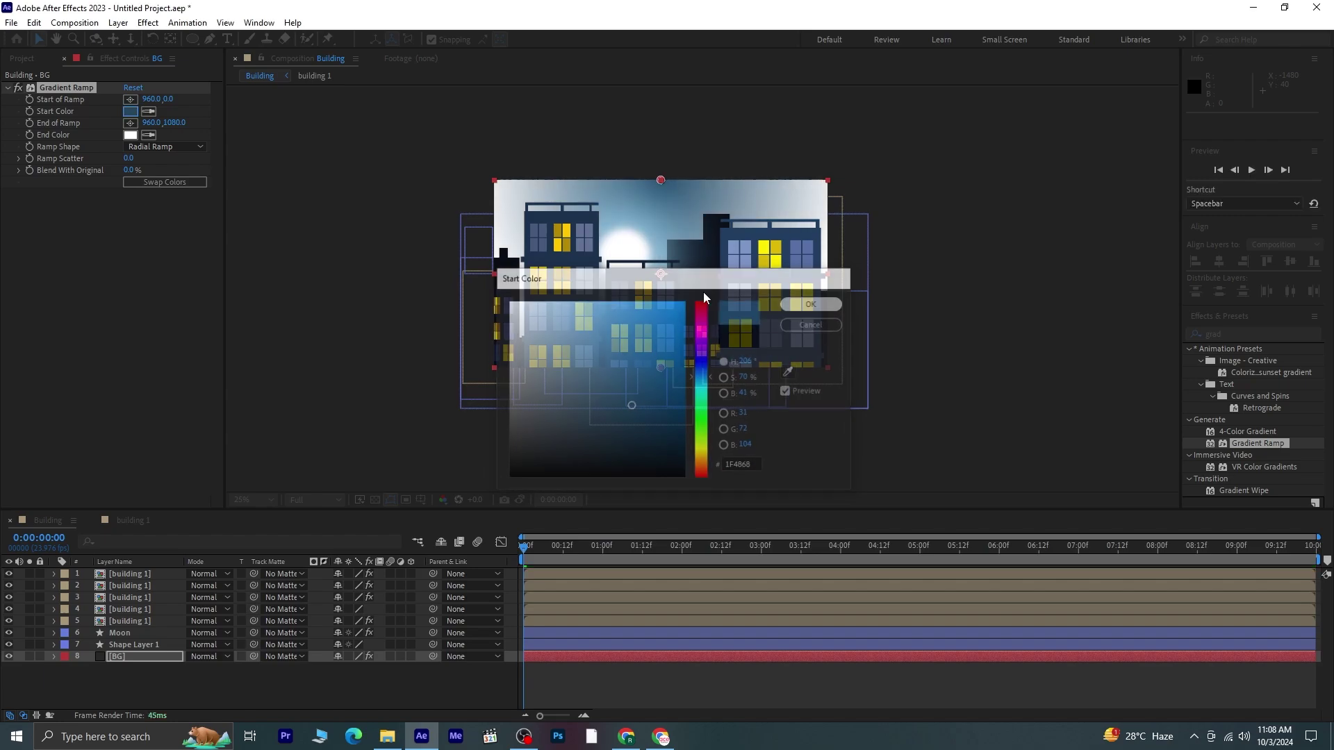
- Set the BG gradient's end color to a very dark, nearly black blue
left_click(130, 136)
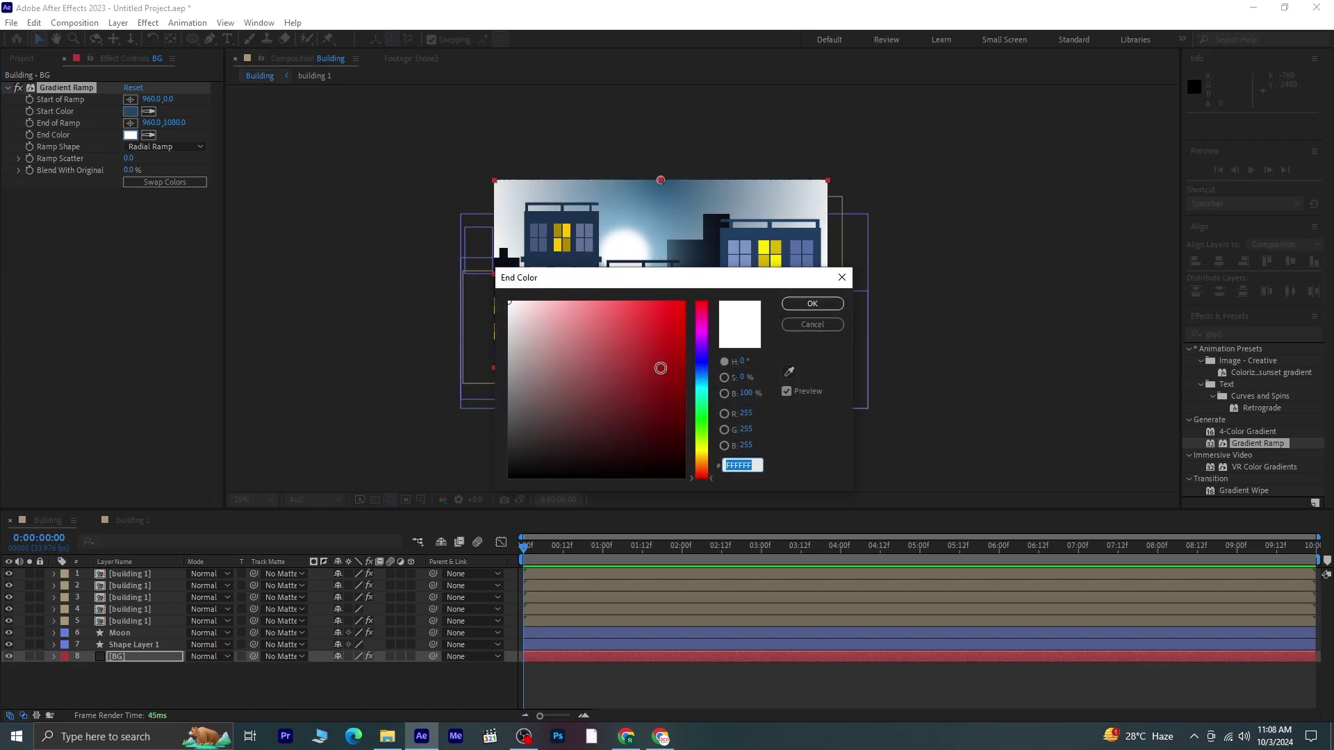
left_click(704, 371)
left_click_drag(644, 440, 644, 467)
left_click(810, 307)
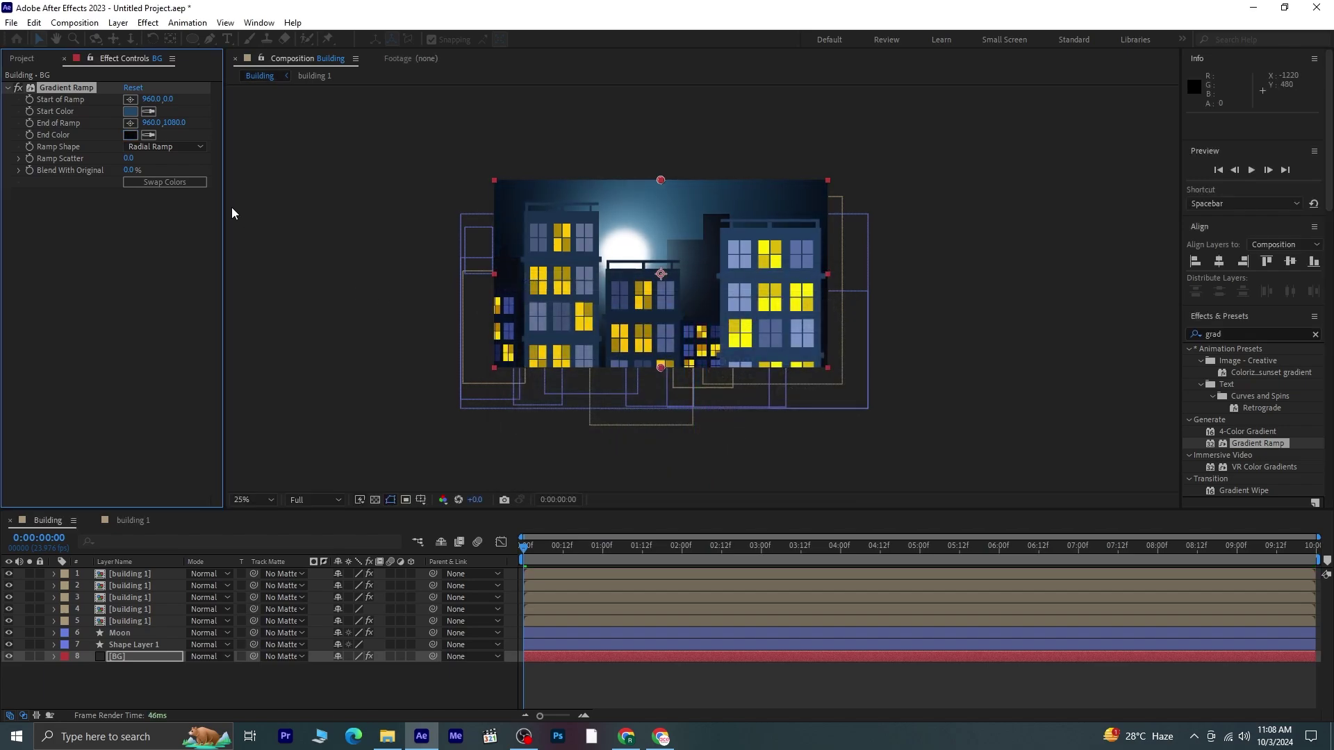
- Change the BG gradient's start color to a brighter blue and deselect the layer
left_click(130, 111)
left_click_drag(638, 366, 647, 322)
left_click(800, 310)
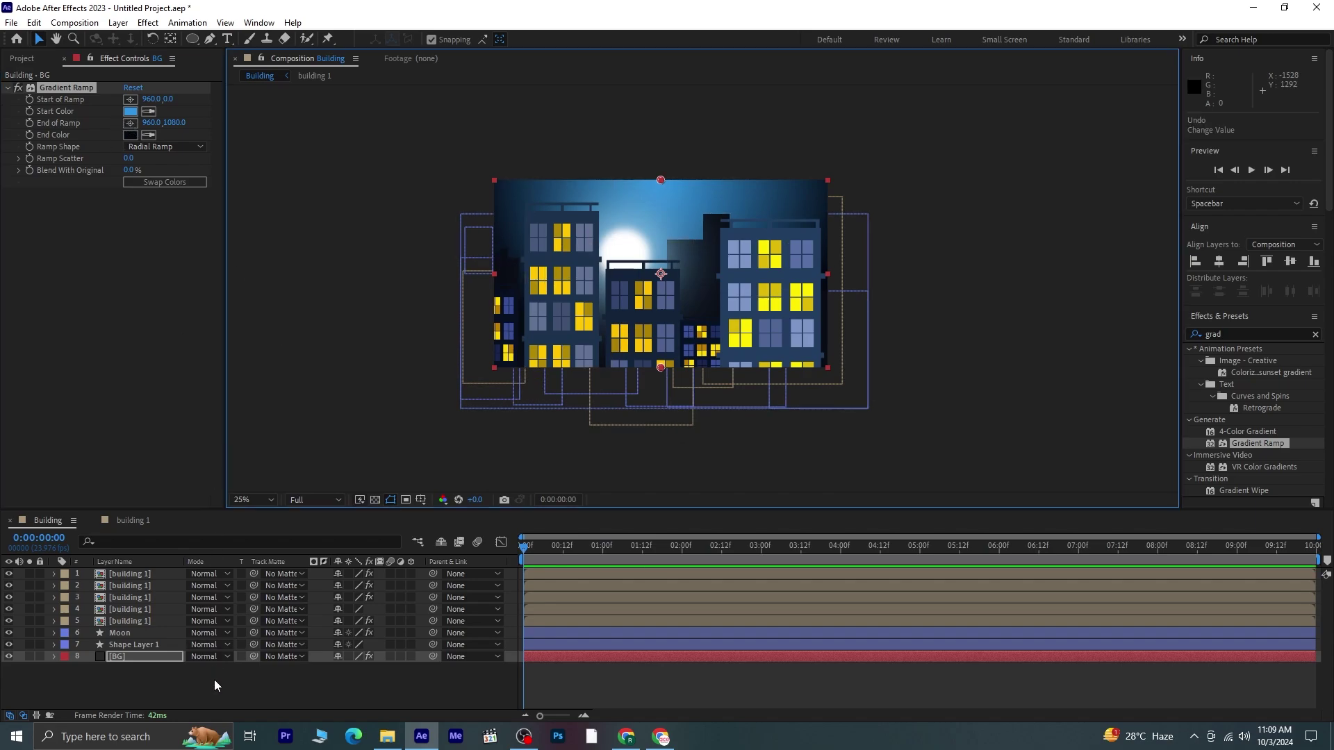
left_click(215, 680)
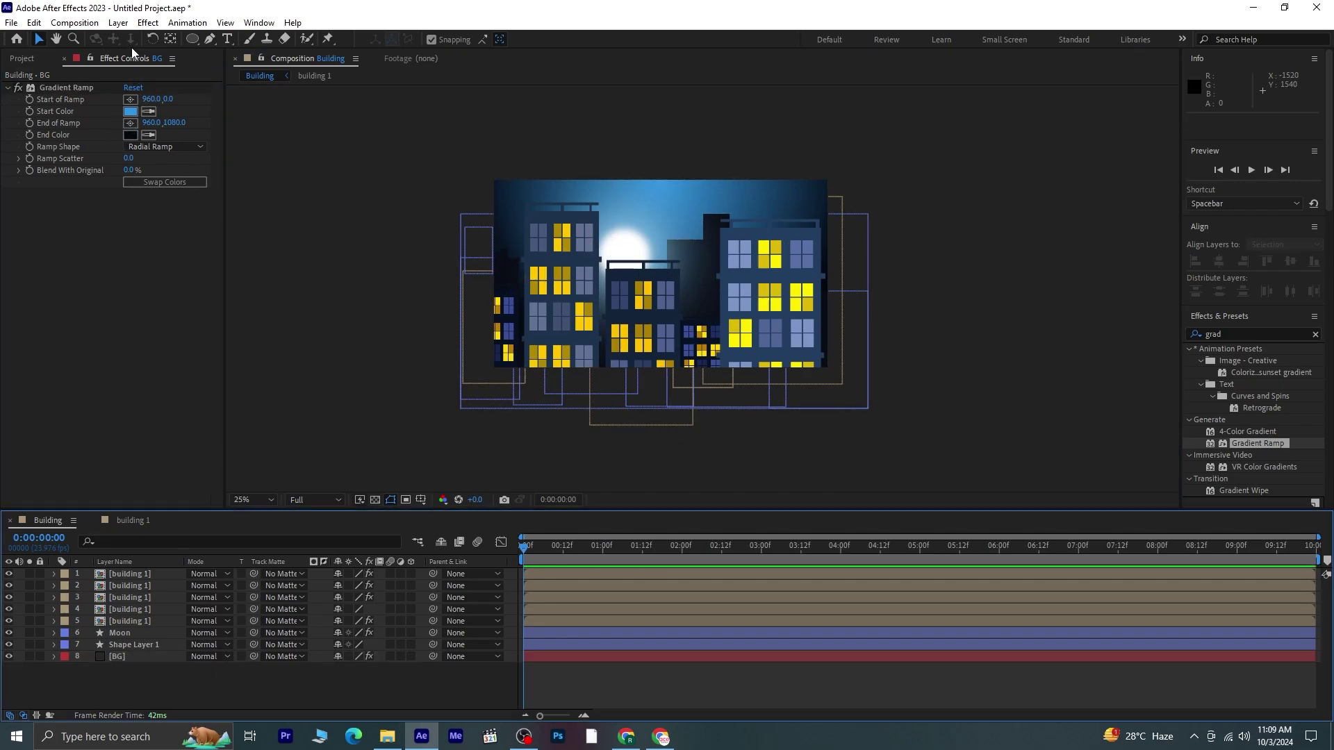
- Create another solid with the default name, size and dark gray color, and solo it
left_click(118, 23)
mouse_move(222, 39)
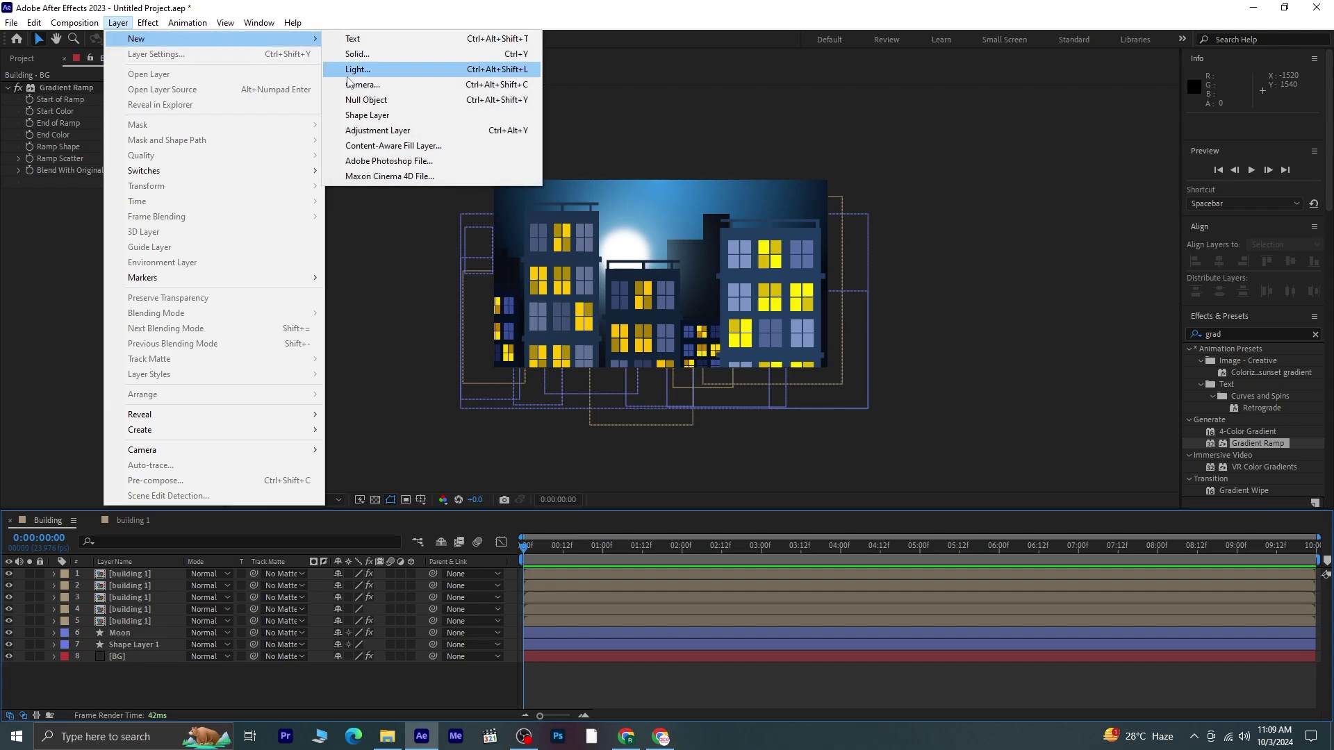
left_click(386, 53)
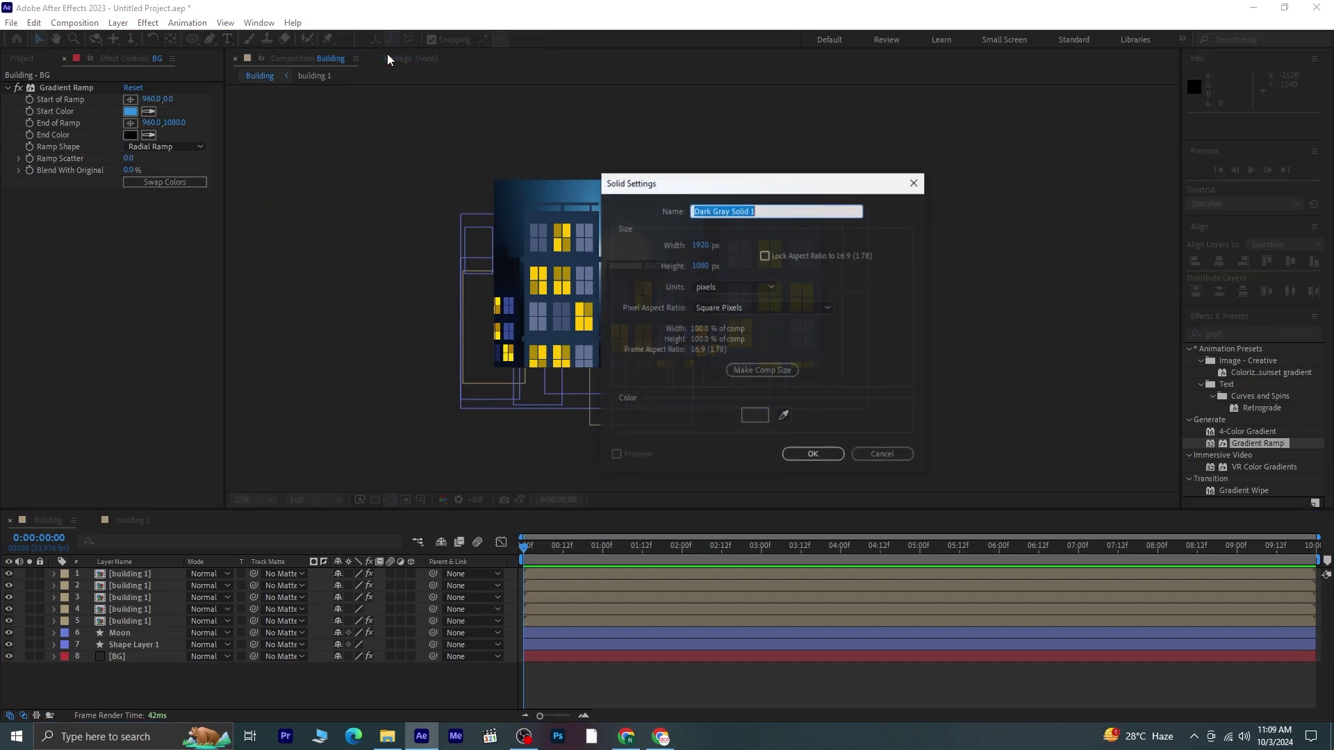
left_click(817, 457)
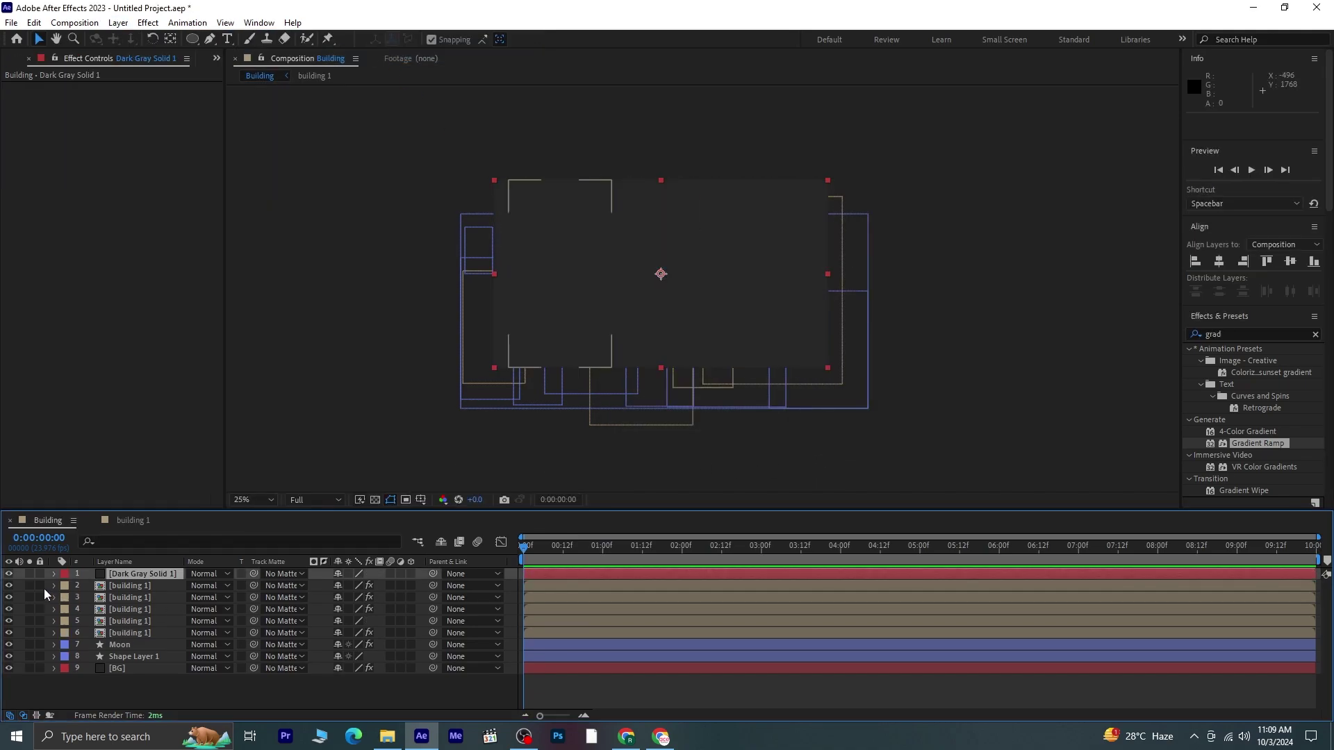
left_click(28, 574)
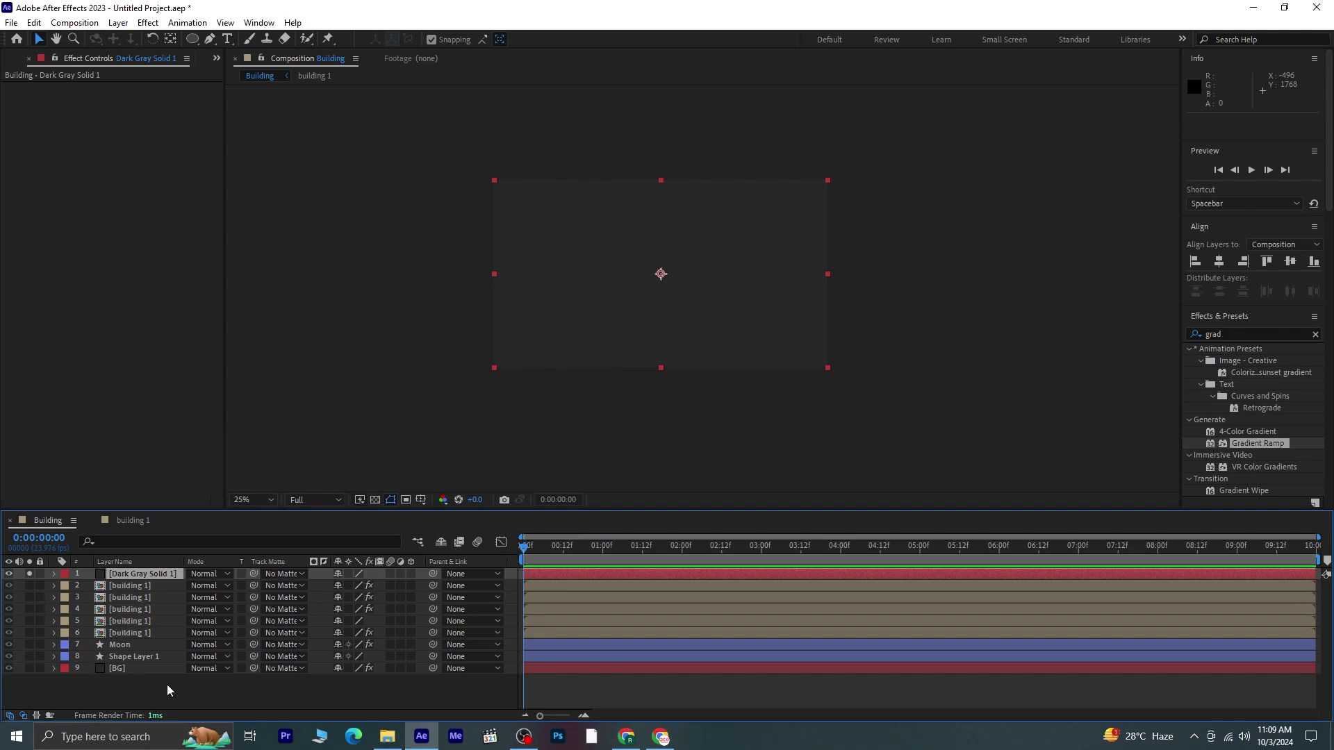
- Apply the CC Particle World effect to the soloed dark gray solid
left_click(1316, 335)
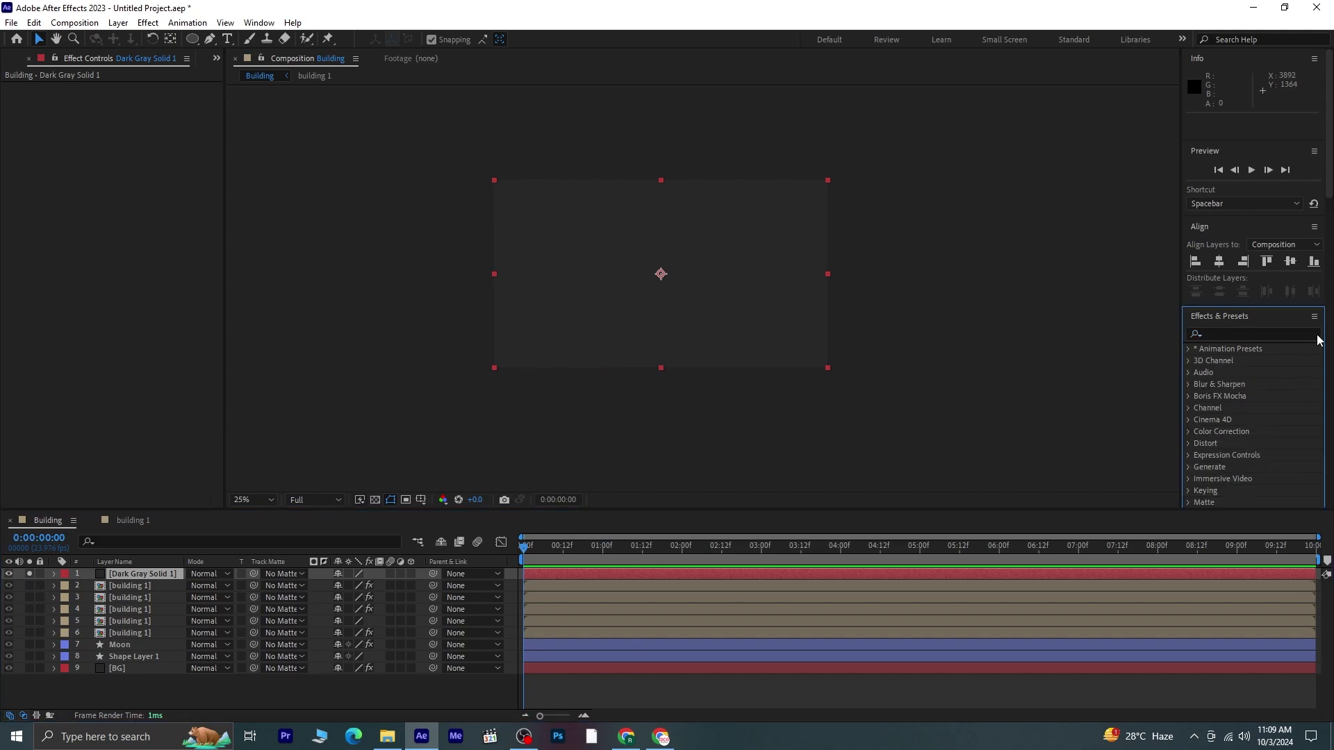
left_click(1243, 332)
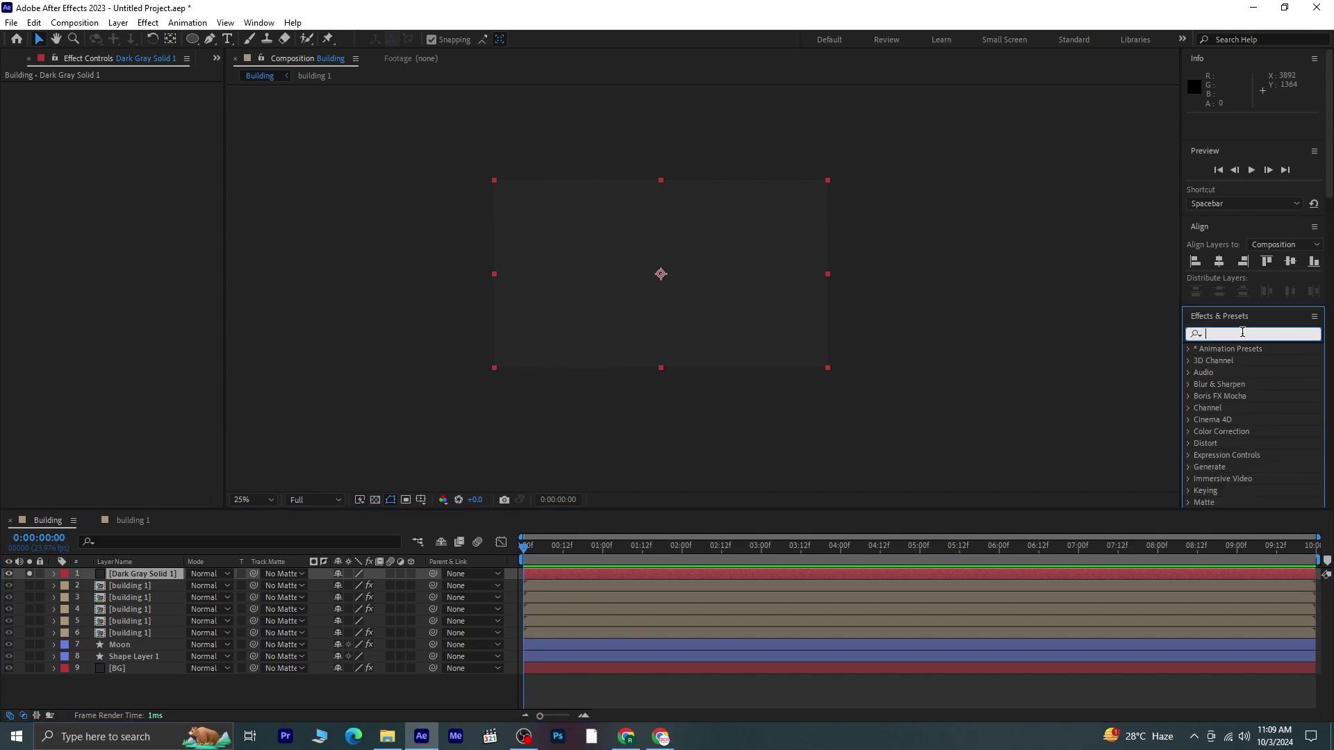
type("cc")
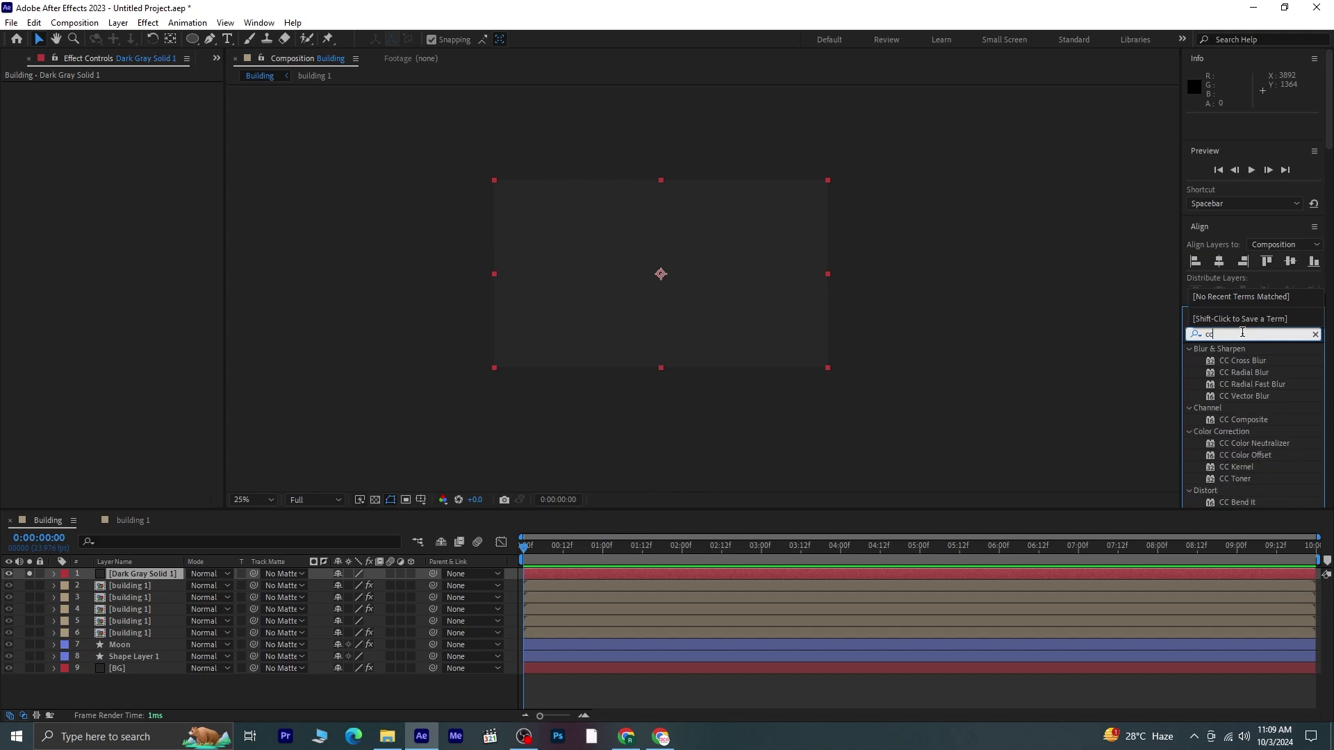
type(" p")
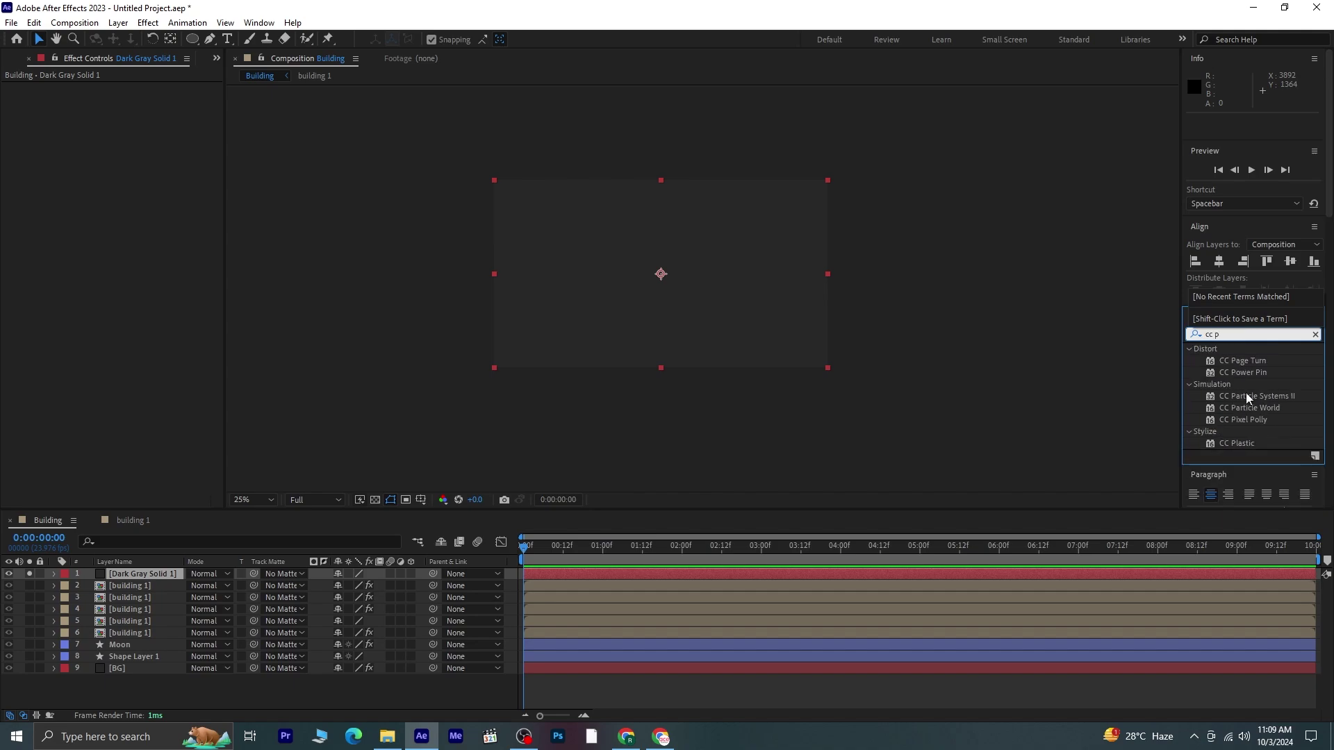
double_click(1255, 408)
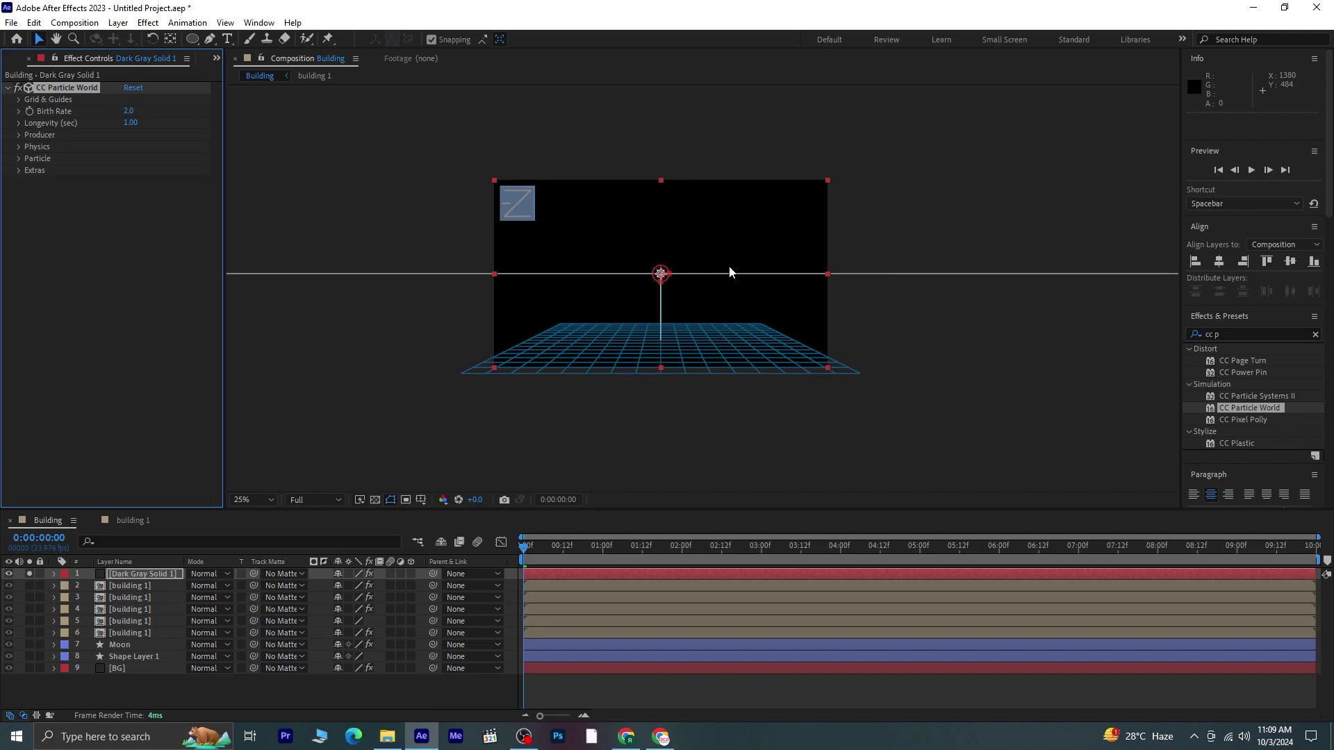
- Set the particle physics Velocity and Gravity to 0 and preview the particles, leaving the playhead at 0:00:00:11
scroll(710, 316, "up", 2)
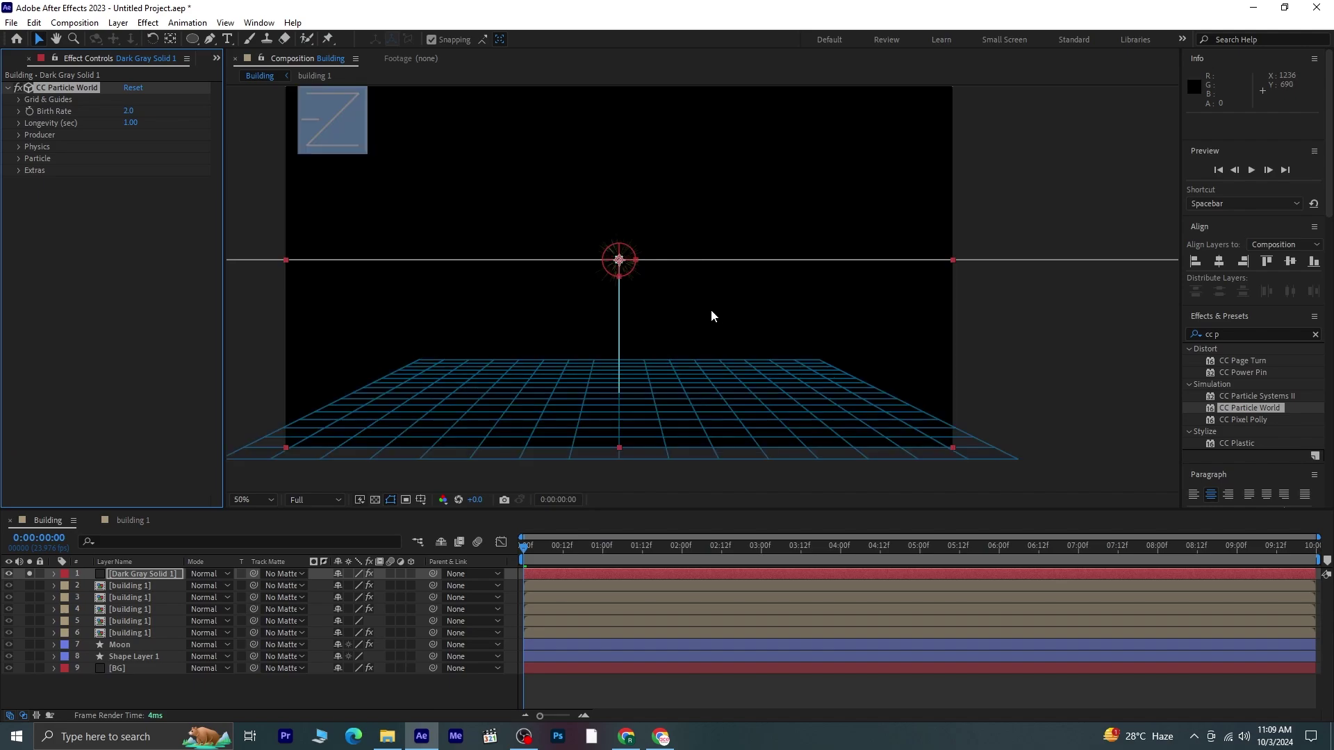
left_click(20, 147)
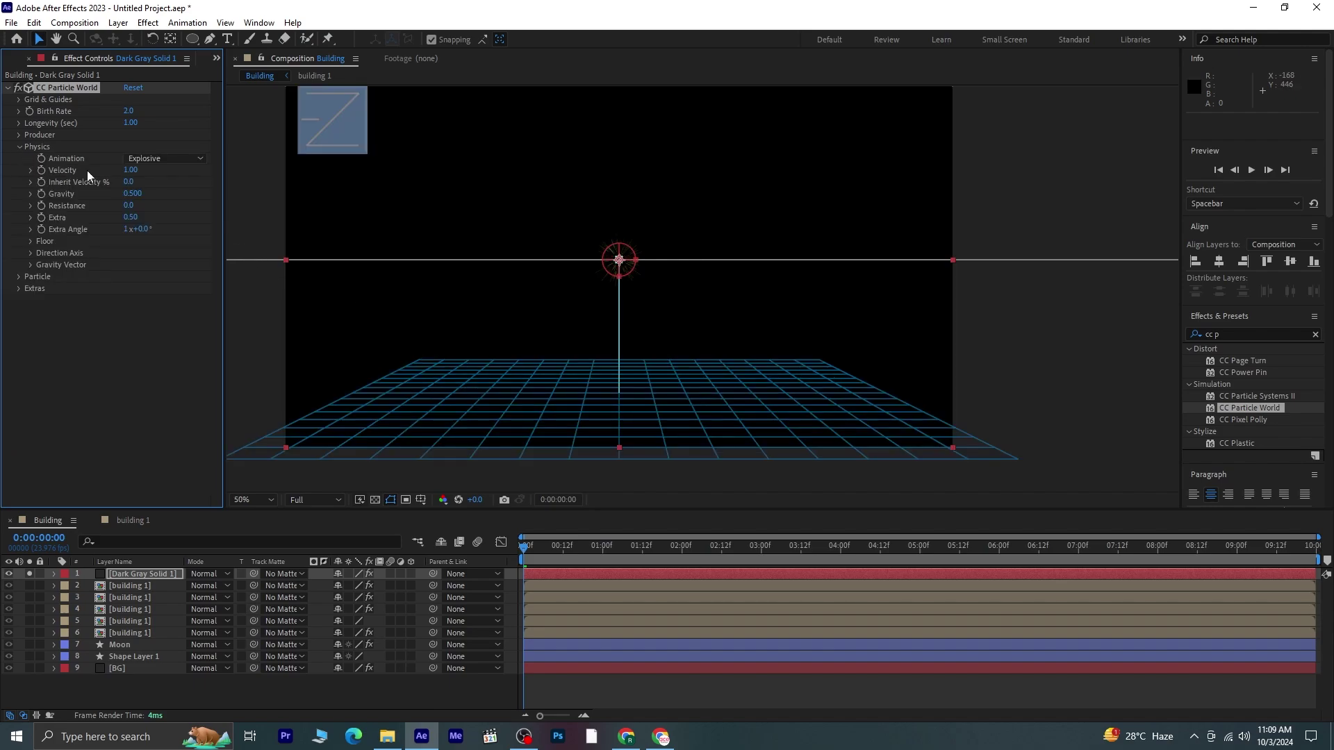
left_click(132, 169)
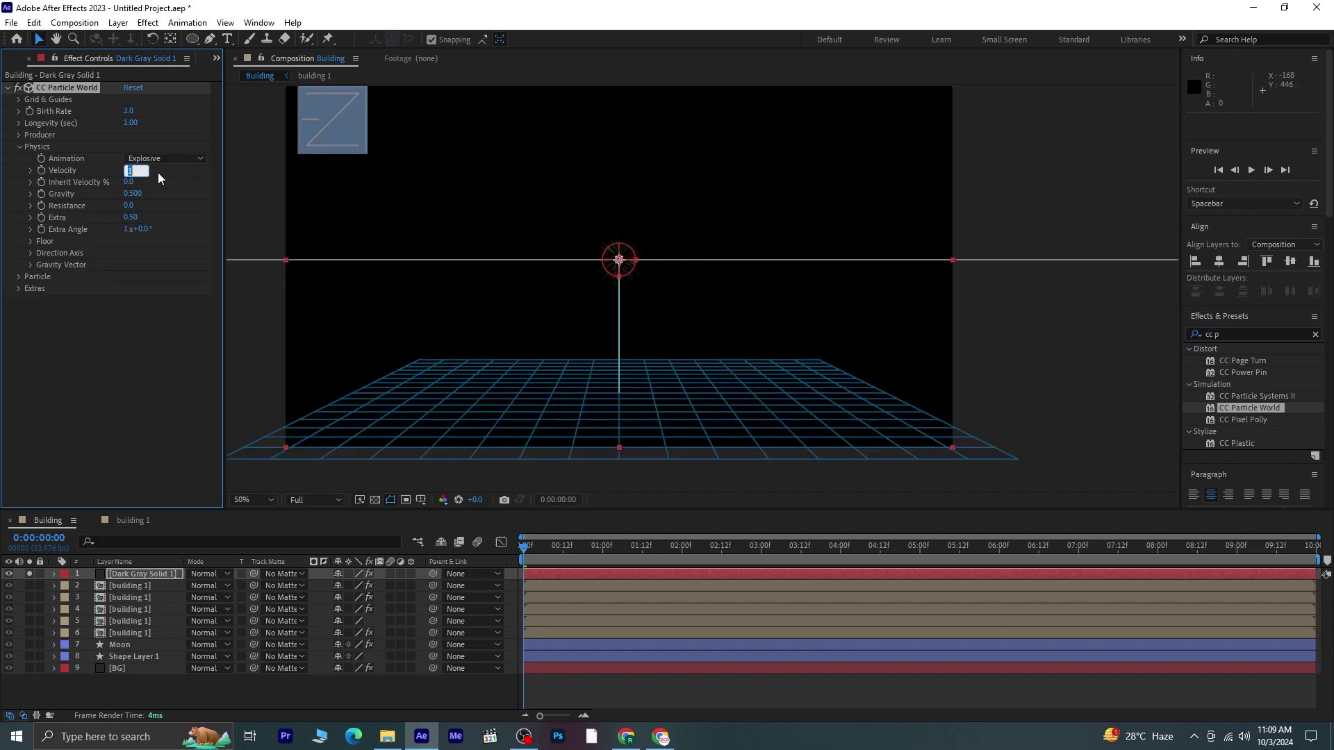
left_click(131, 196)
type("0")
key("Return")
left_click(132, 322)
key("space")
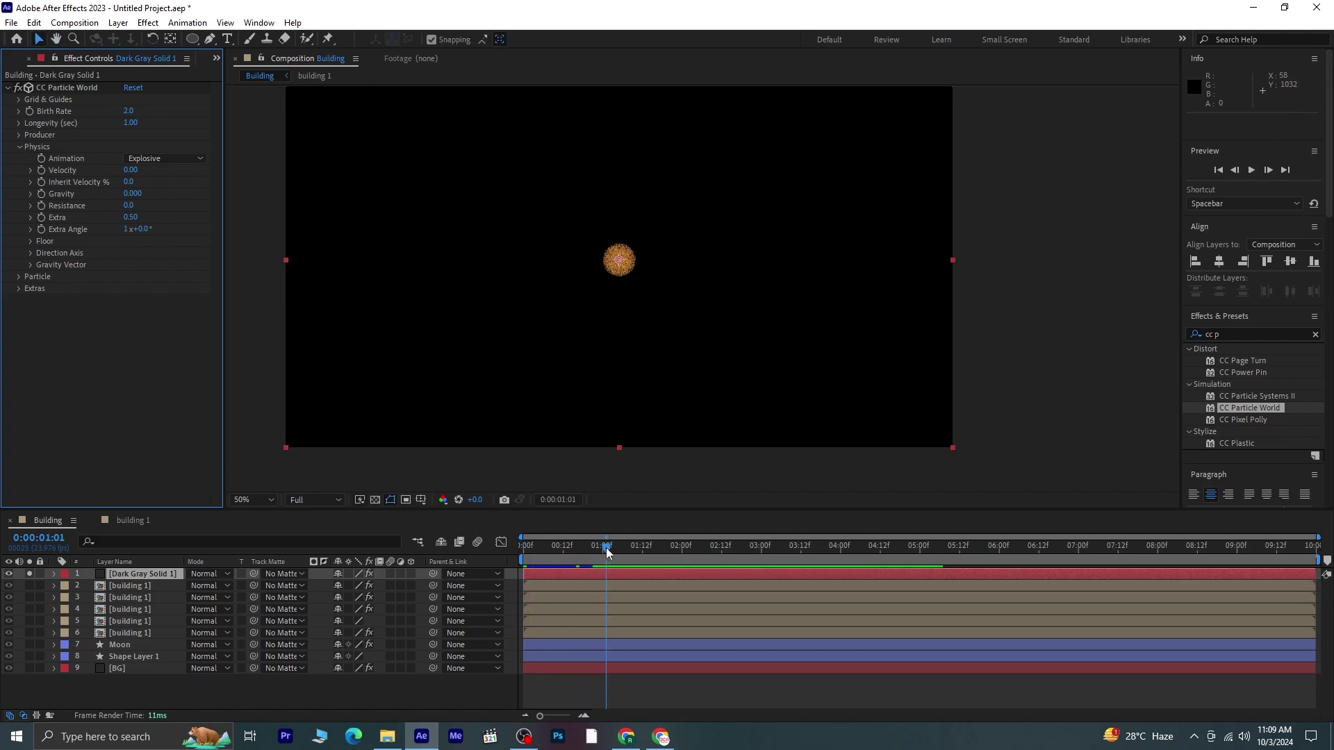
left_click(560, 548)
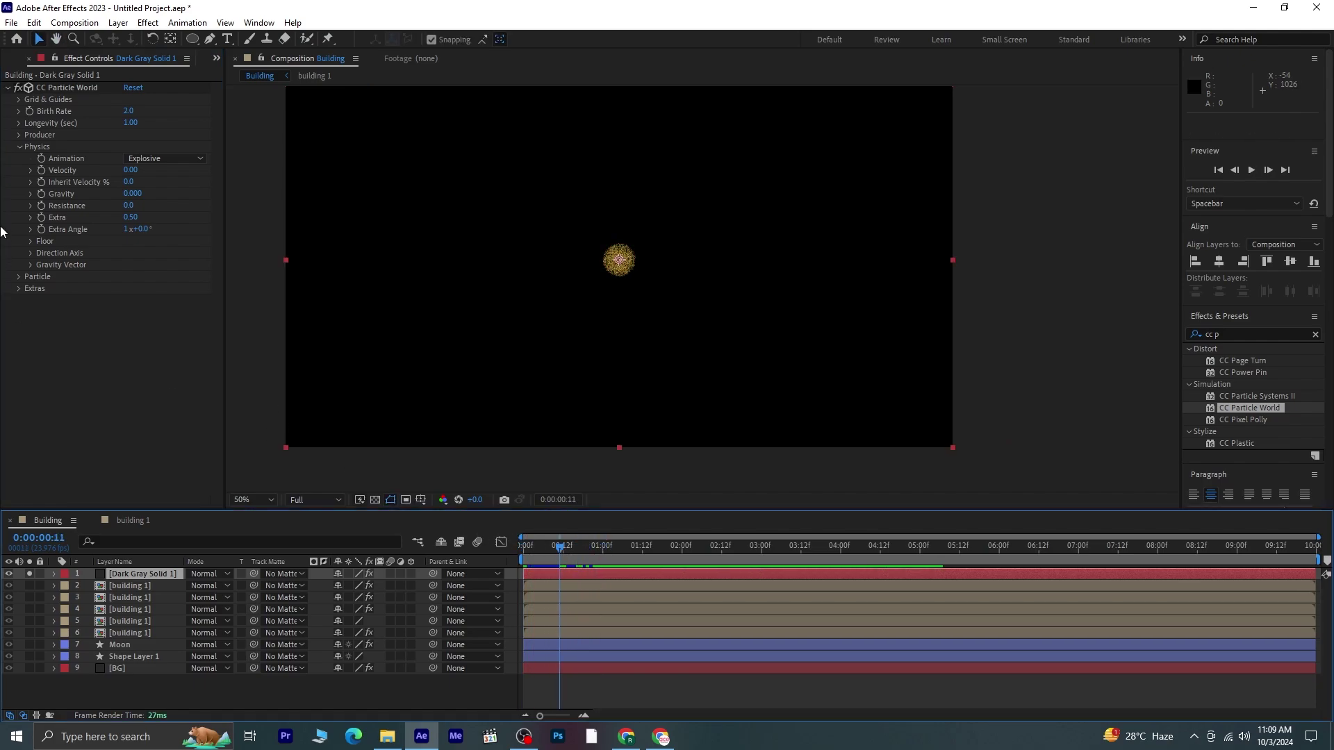
- Set the CC Particle World particle type to Star
left_click(17, 146)
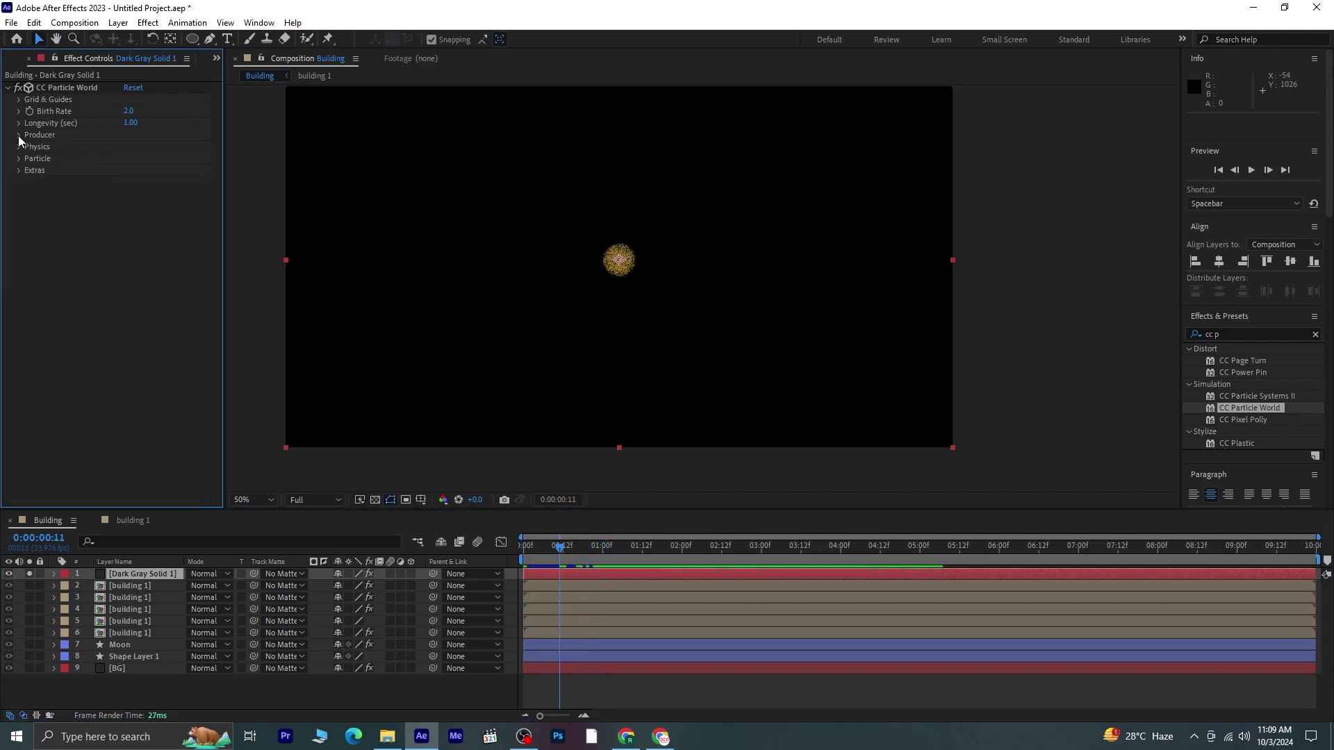
left_click(19, 158)
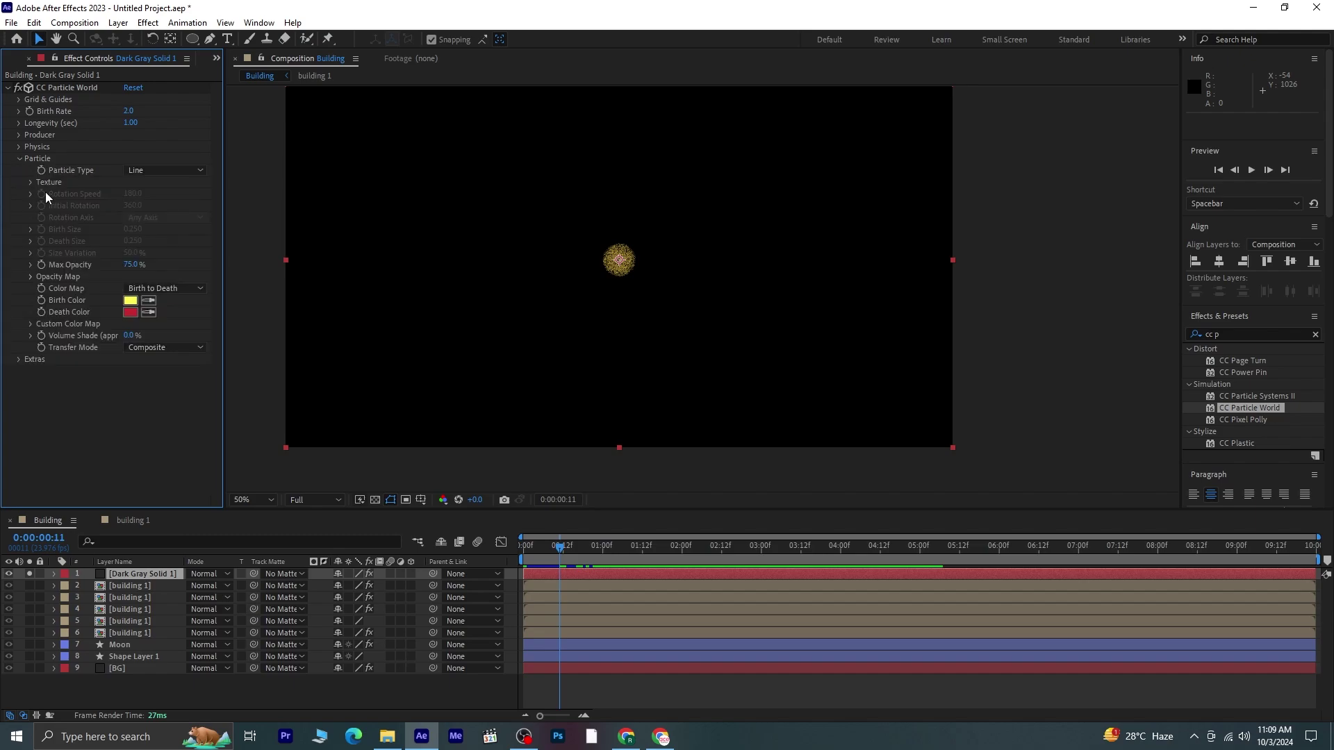
left_click(173, 171)
left_click(178, 201)
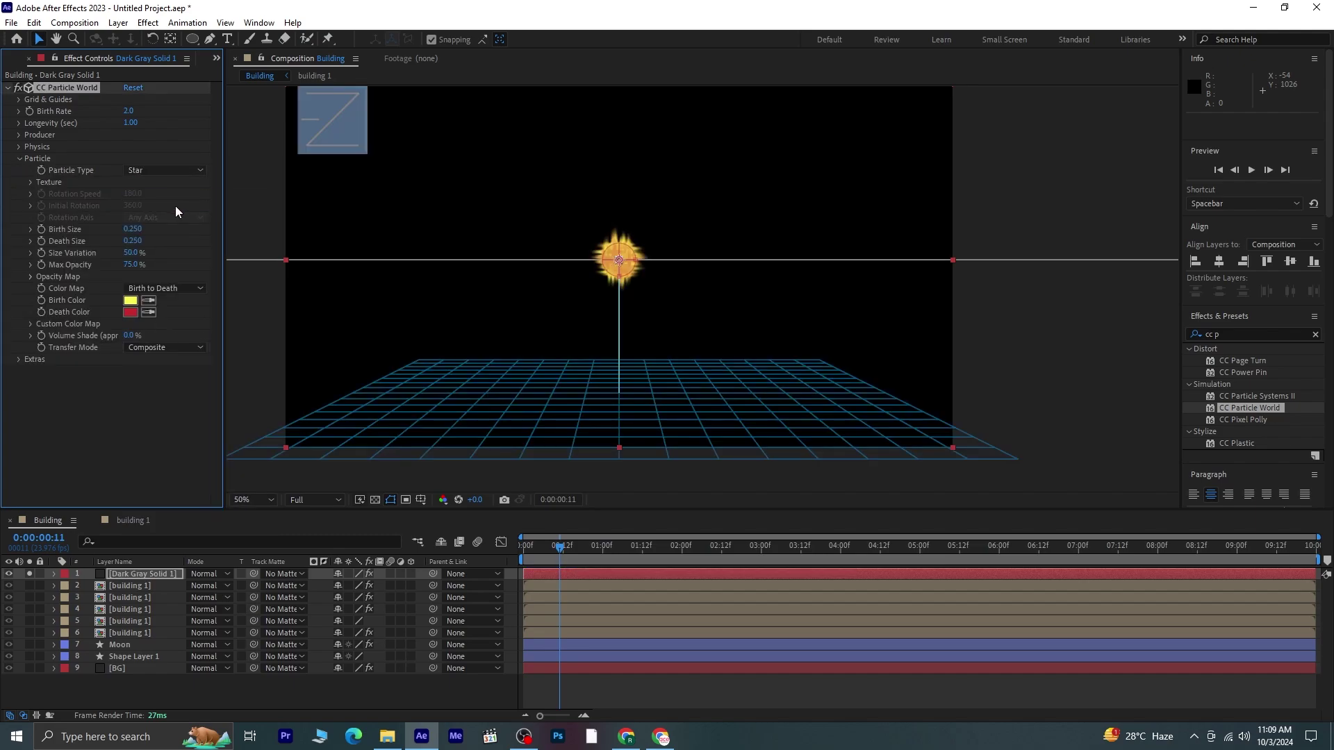
- Set the star particles' Birth Color to white and Death Color to light blue 5AAEE9
left_click(129, 303)
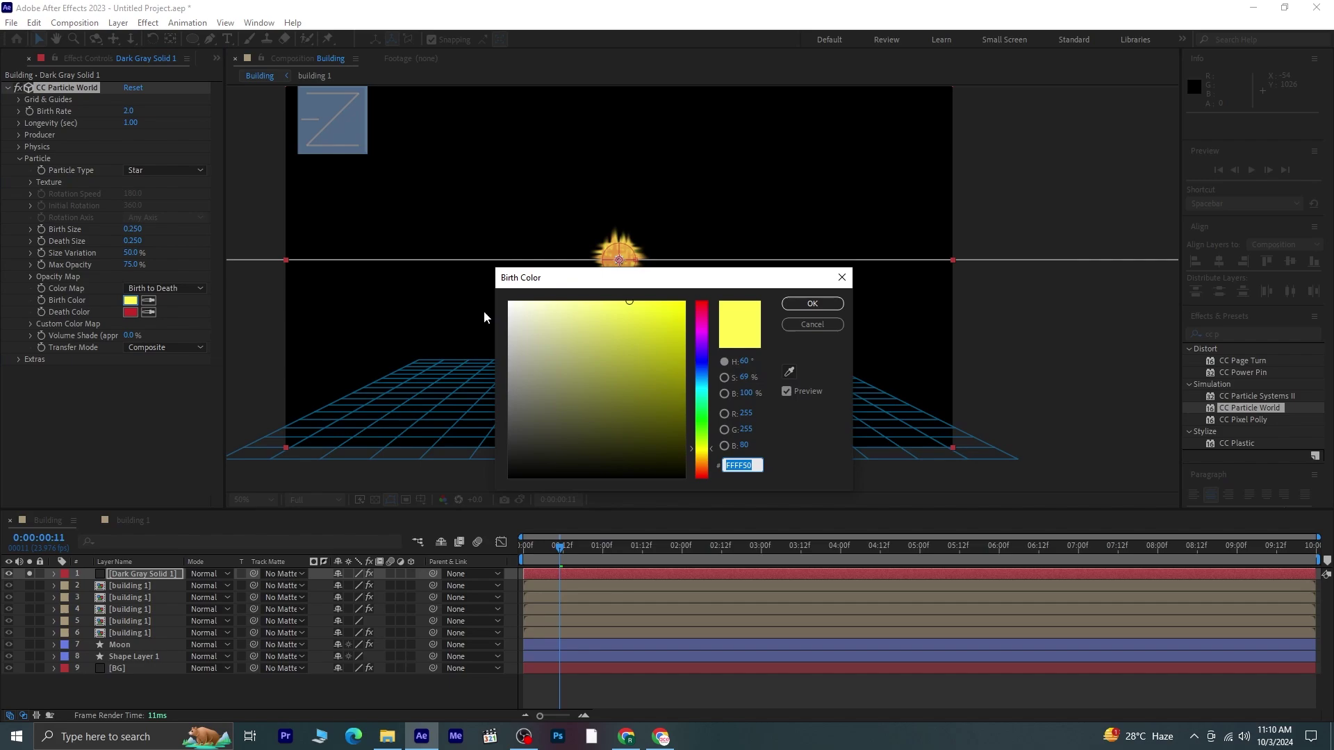
left_click(509, 303)
left_click(811, 305)
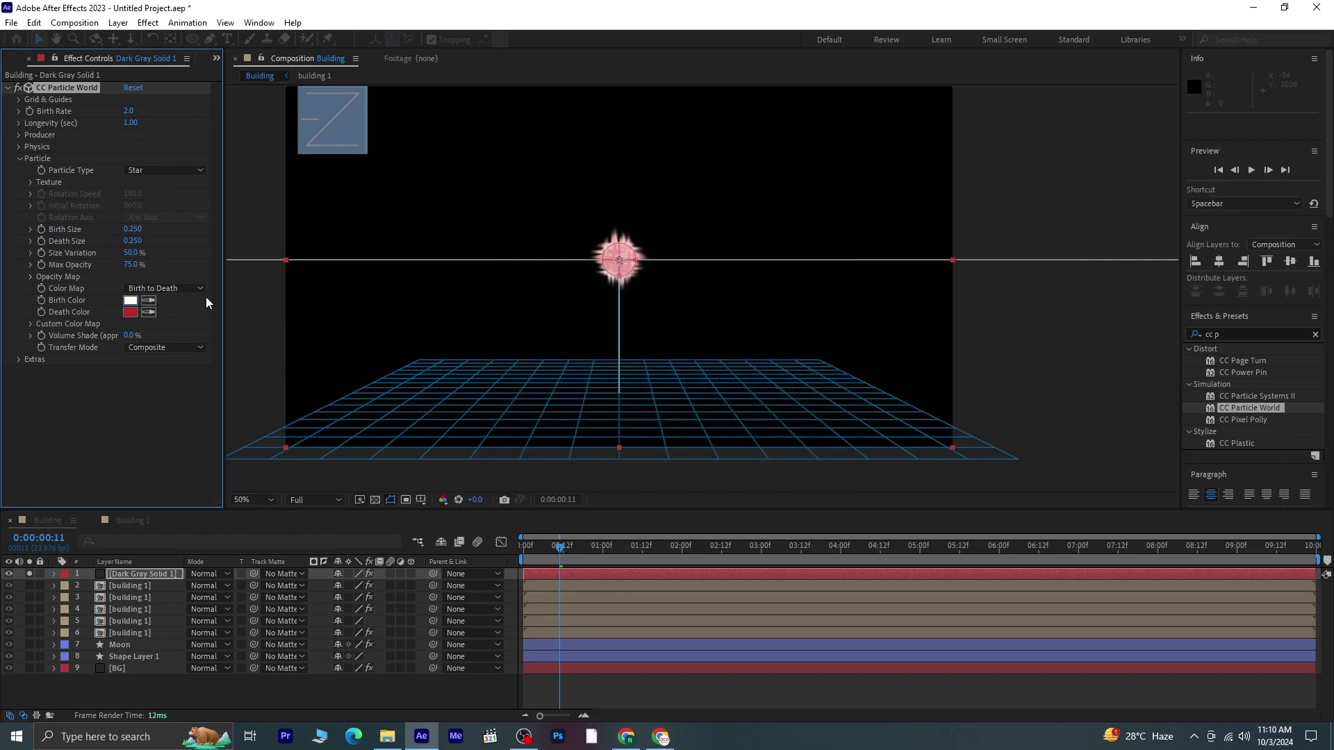
left_click(130, 312)
left_click(698, 379)
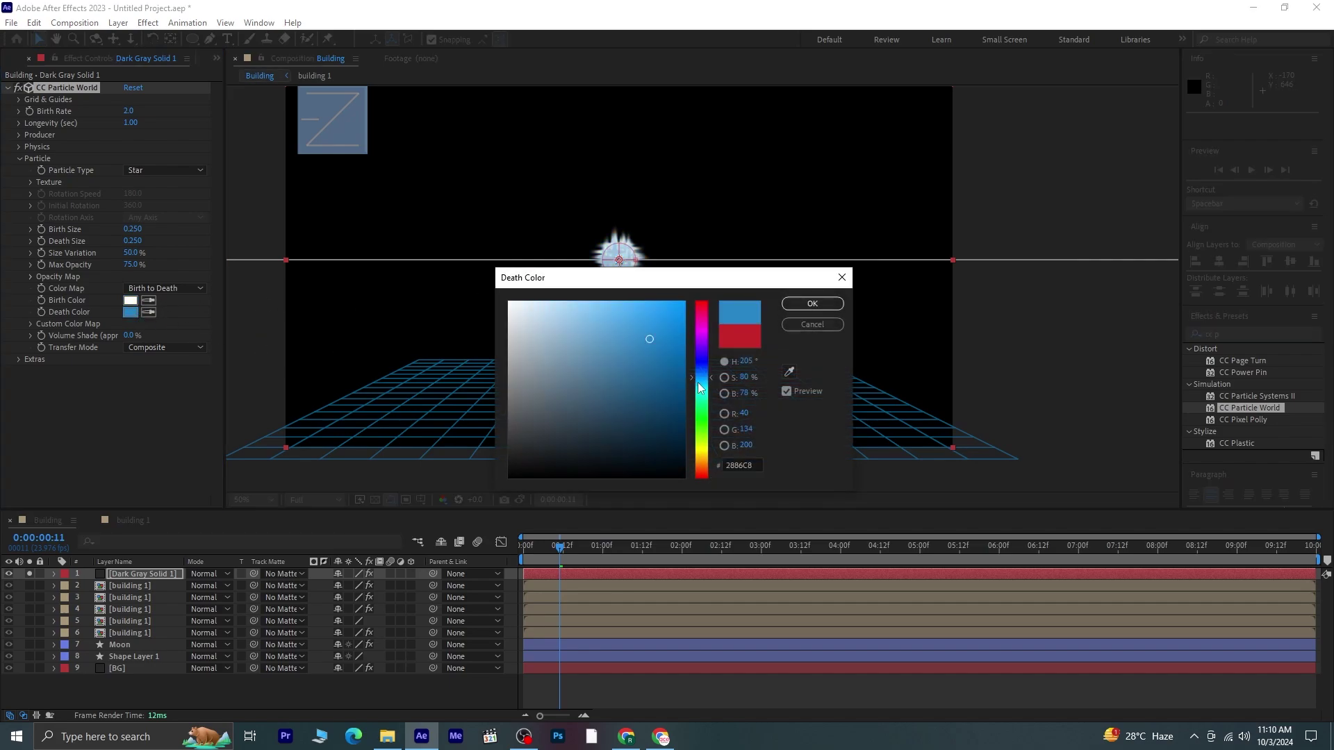
left_click_drag(632, 338, 615, 316)
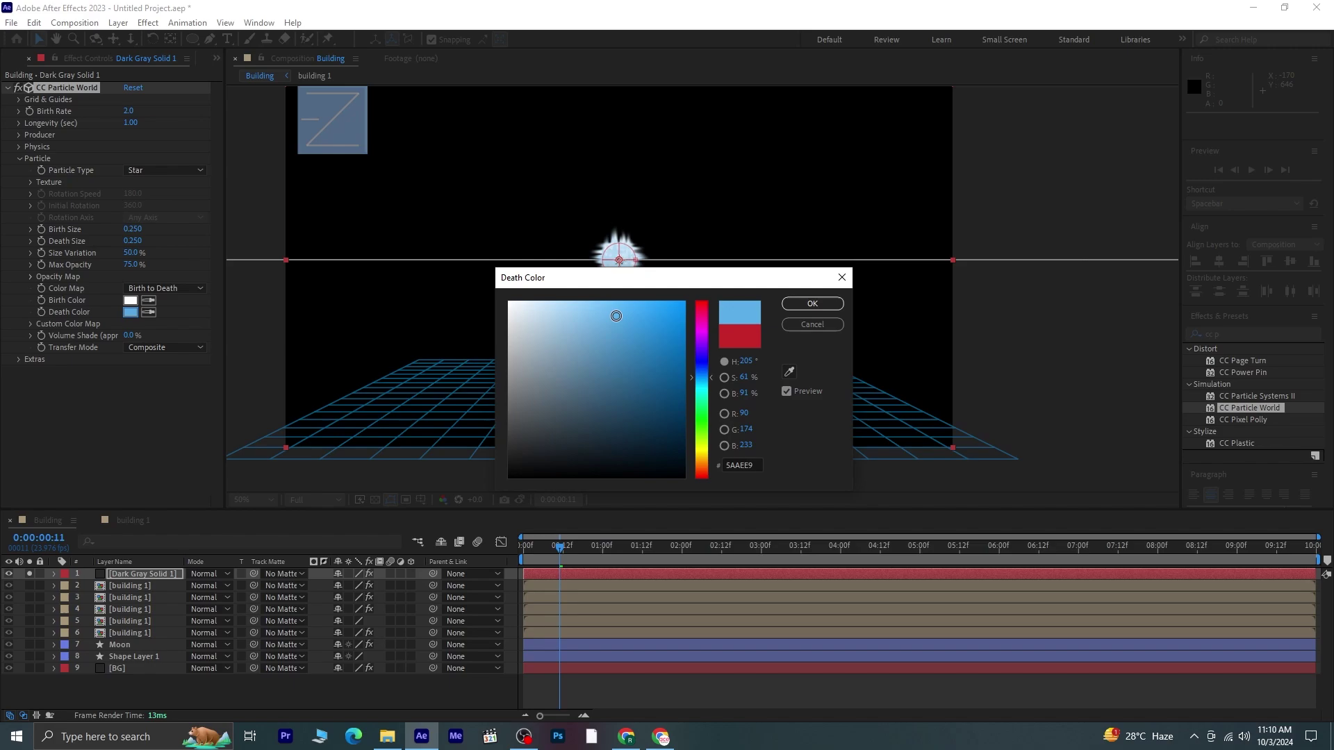
left_click(812, 304)
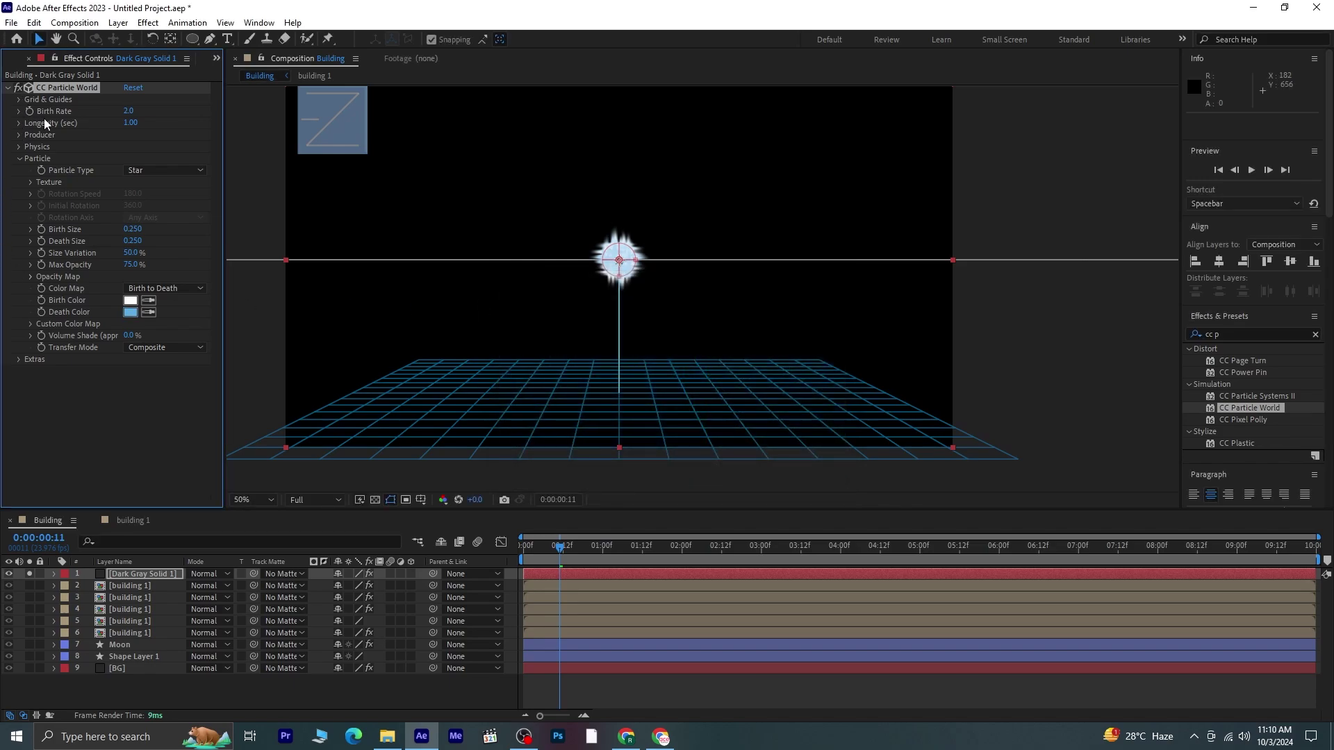
- Spread the particle producer to Radius X 0.595, Radius Y 0.515 and Radius Z 0.545
left_click(19, 158)
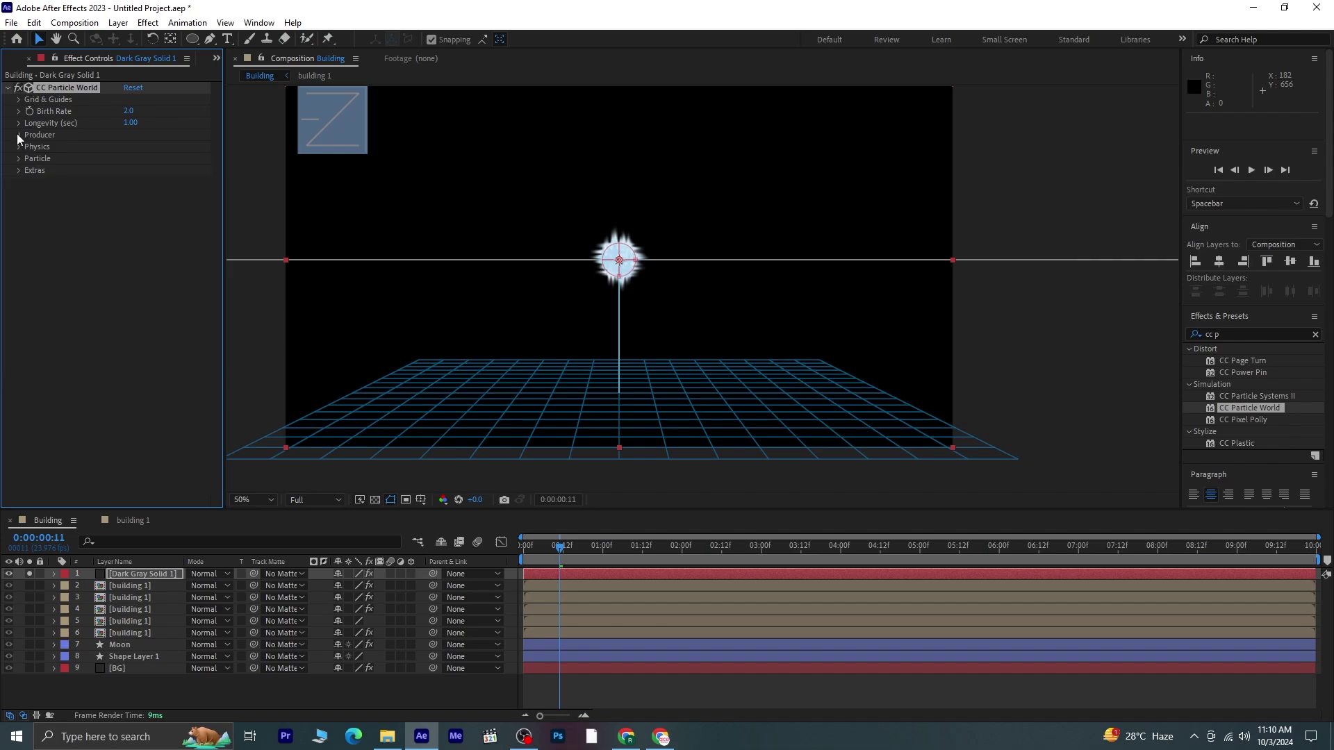
left_click(19, 134)
left_click_drag(130, 183, 175, 208)
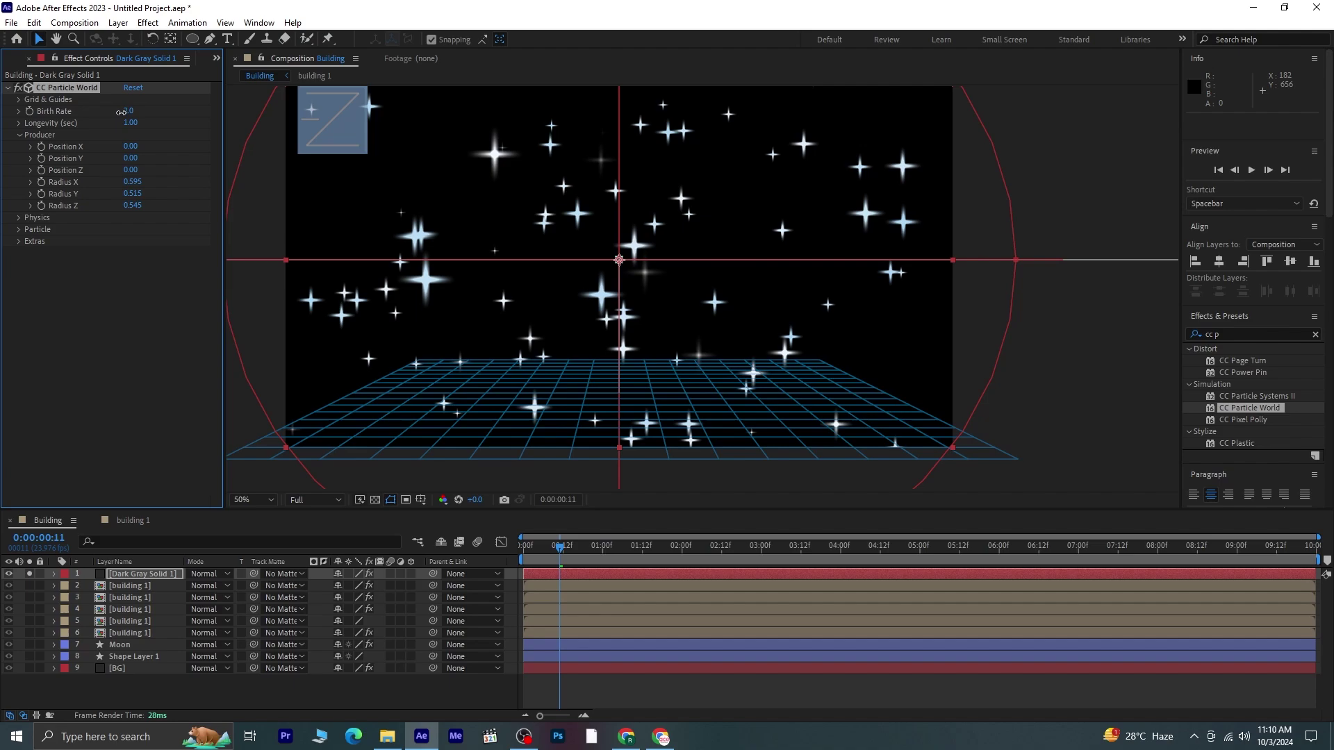
- Set the CC Particle World Birth Rate to 0.1
left_click_drag(121, 112, 118, 112)
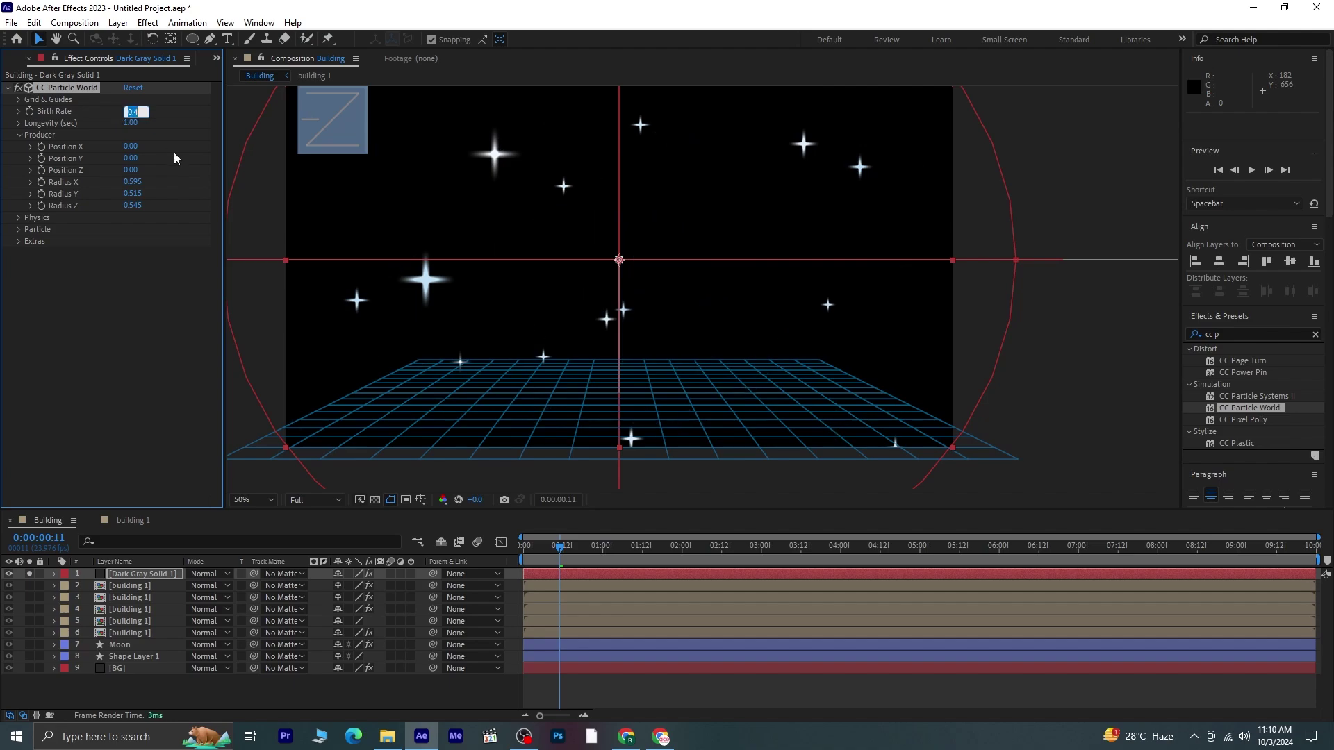
type("0.1")
key("Return")
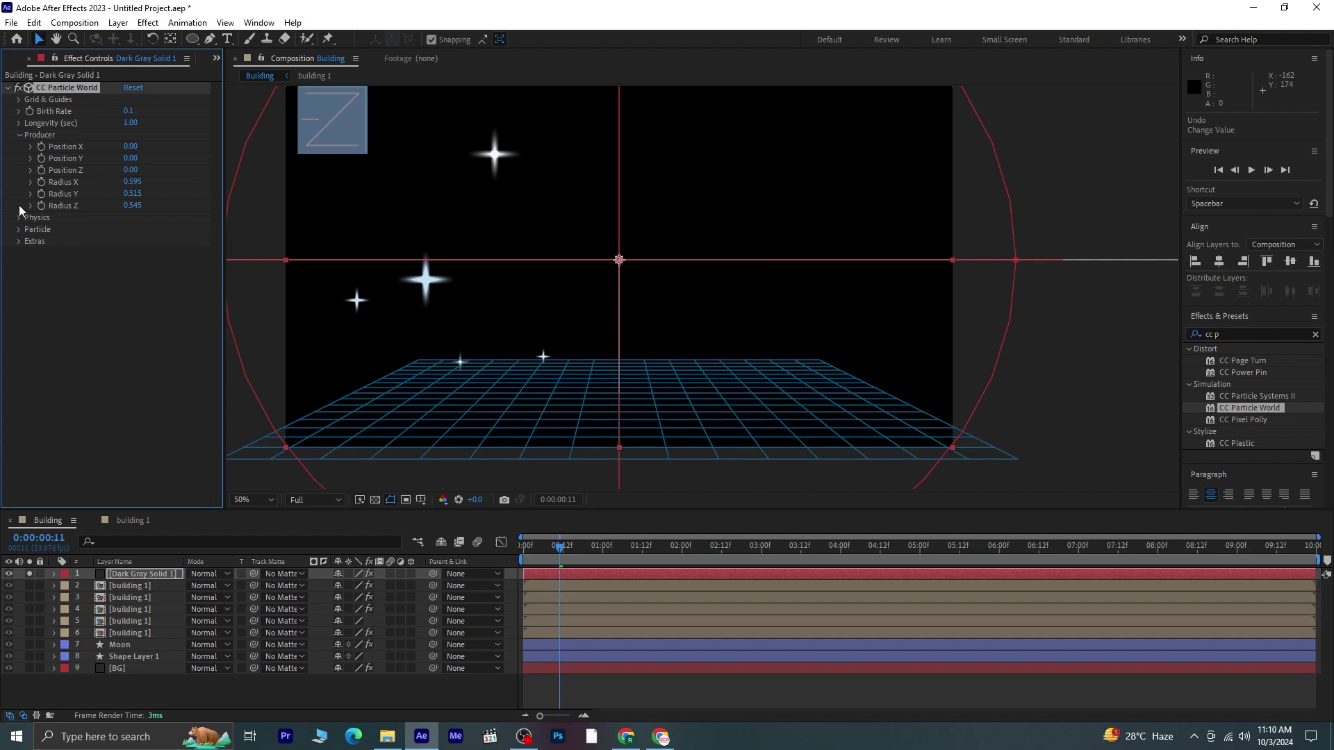
- Set both the Birth Size and Death Size of the star particles to 0.1
left_click(18, 229)
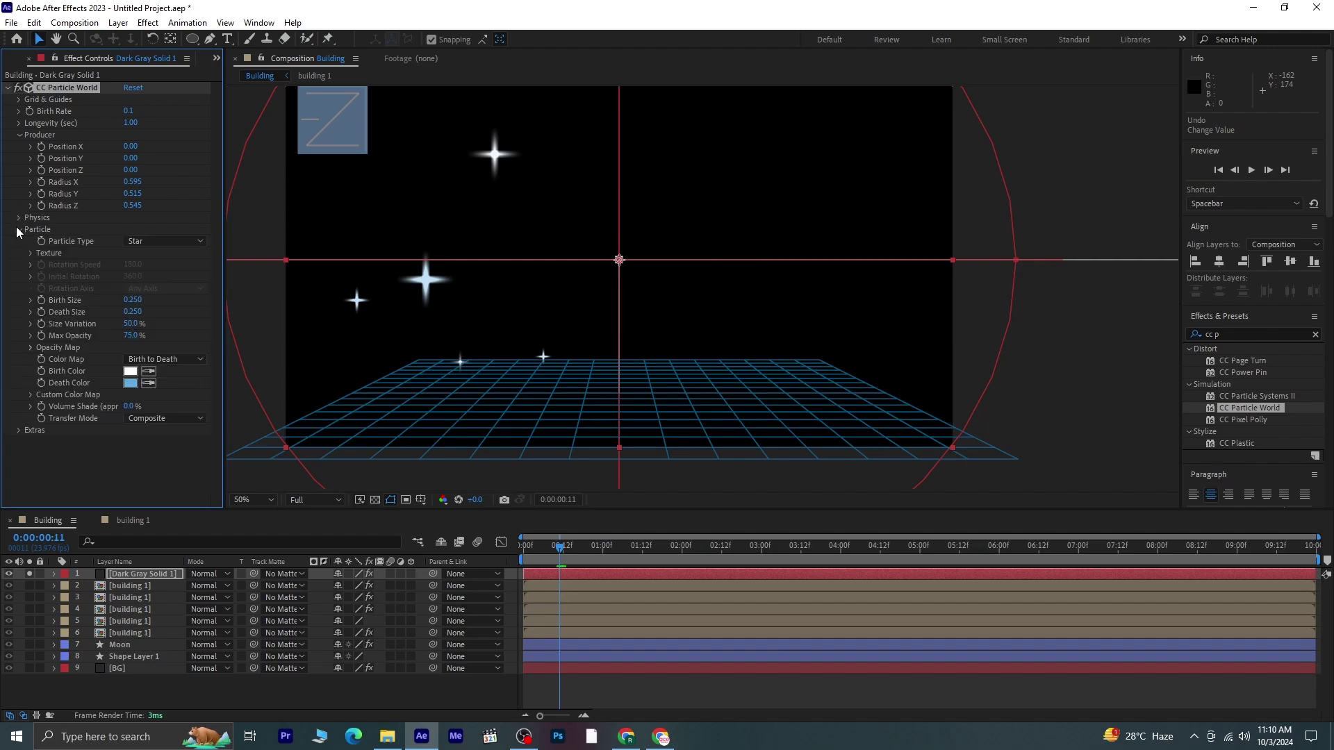
left_click(135, 300)
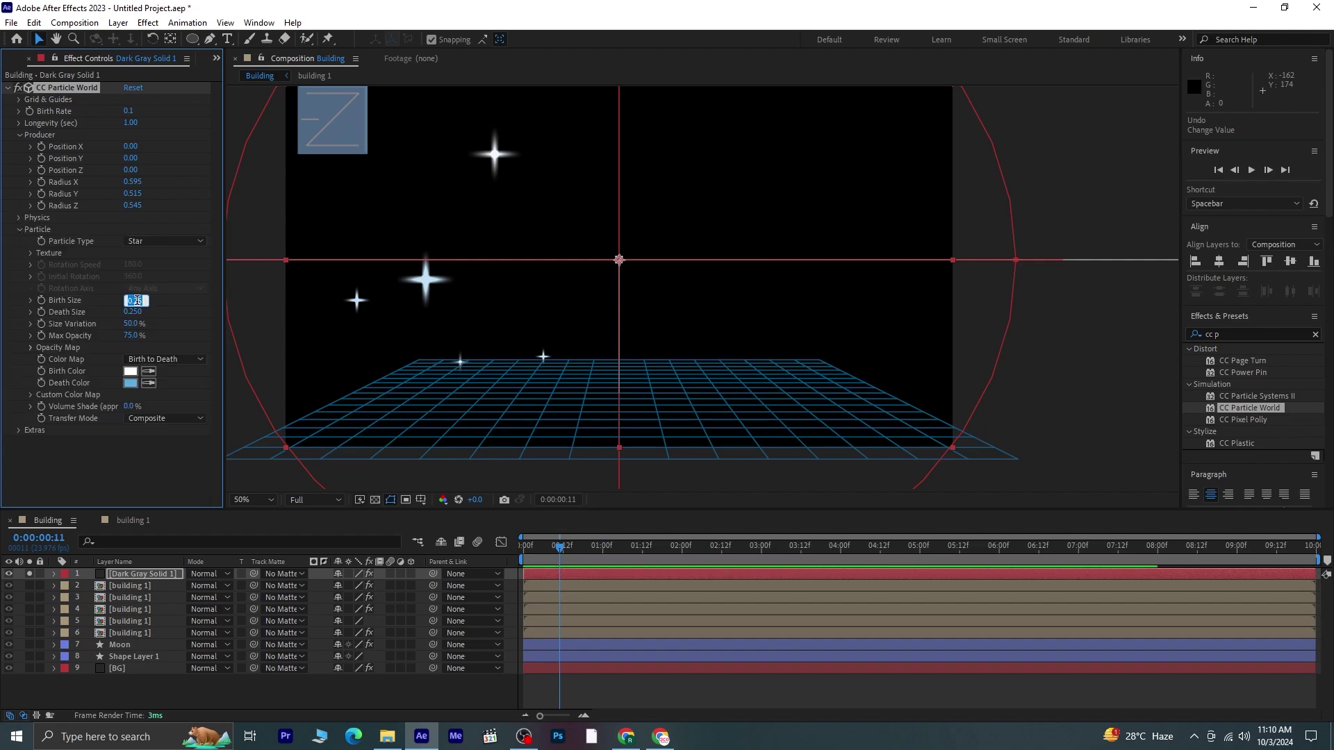
type("0.1")
key("Return")
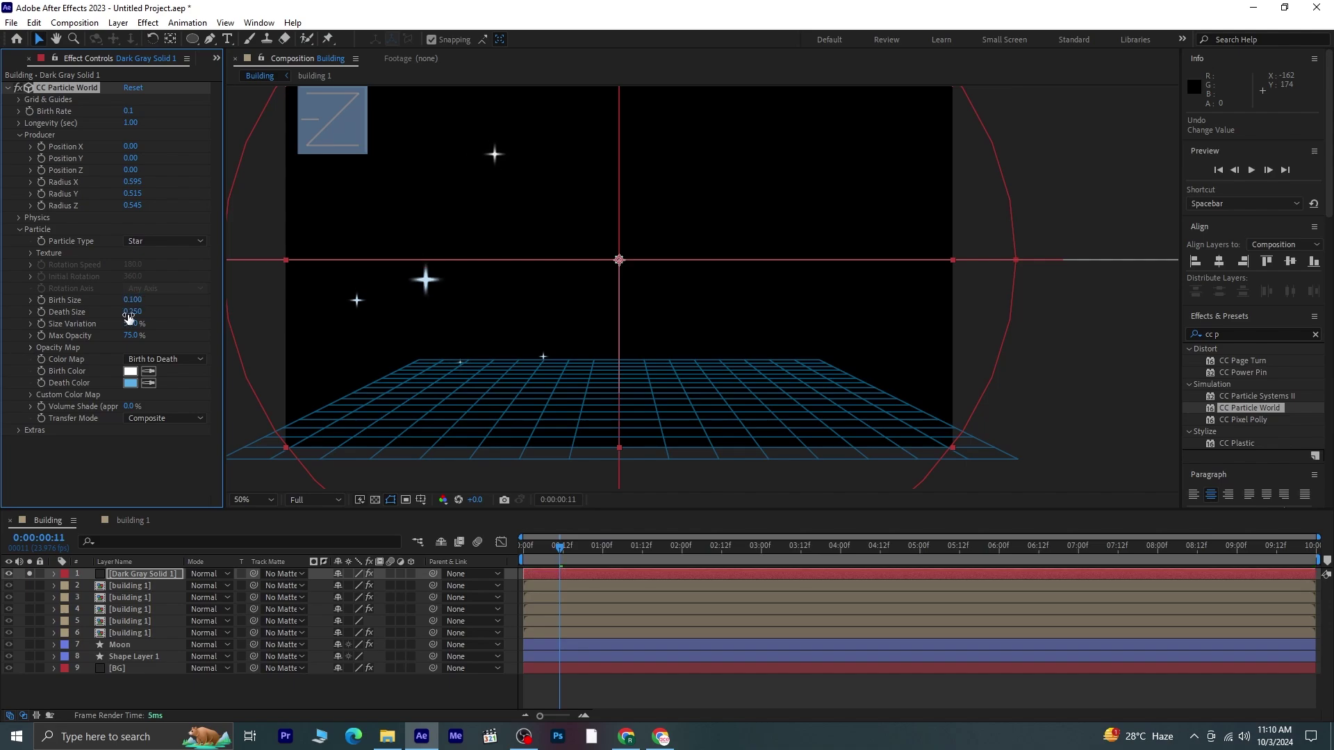
left_click(129, 314)
type("0.1")
key("Return")
- Preview the stars, set the Birth Rate to 0.3 and preview the result again
key("space")
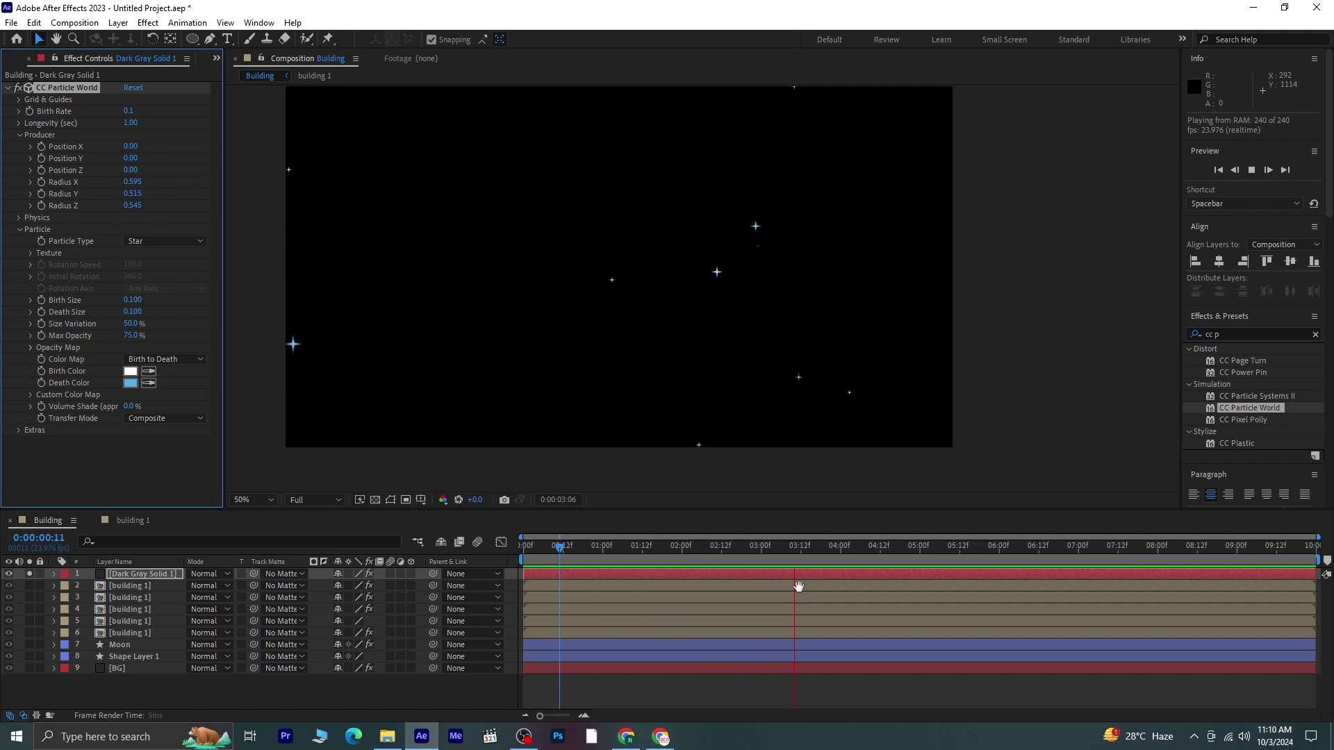
left_click(777, 548)
left_click_drag(747, 553, 561, 570)
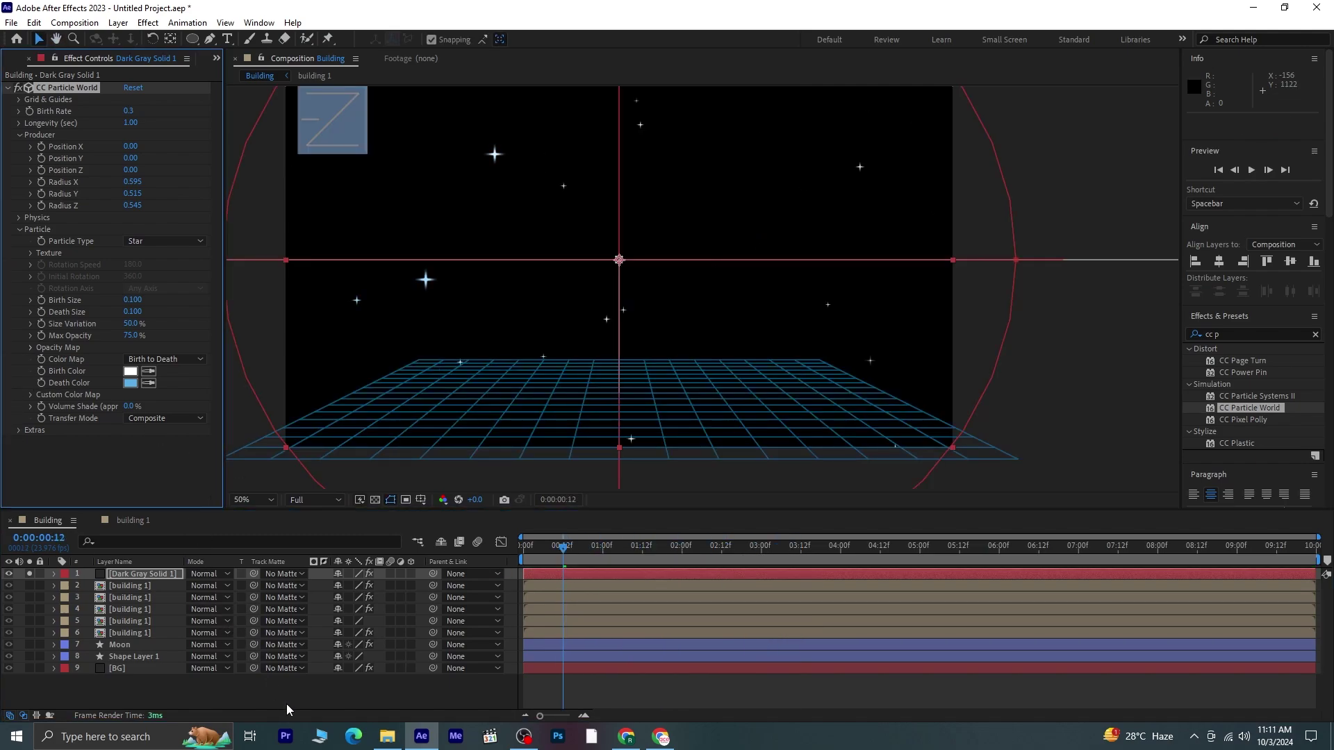
key("space")
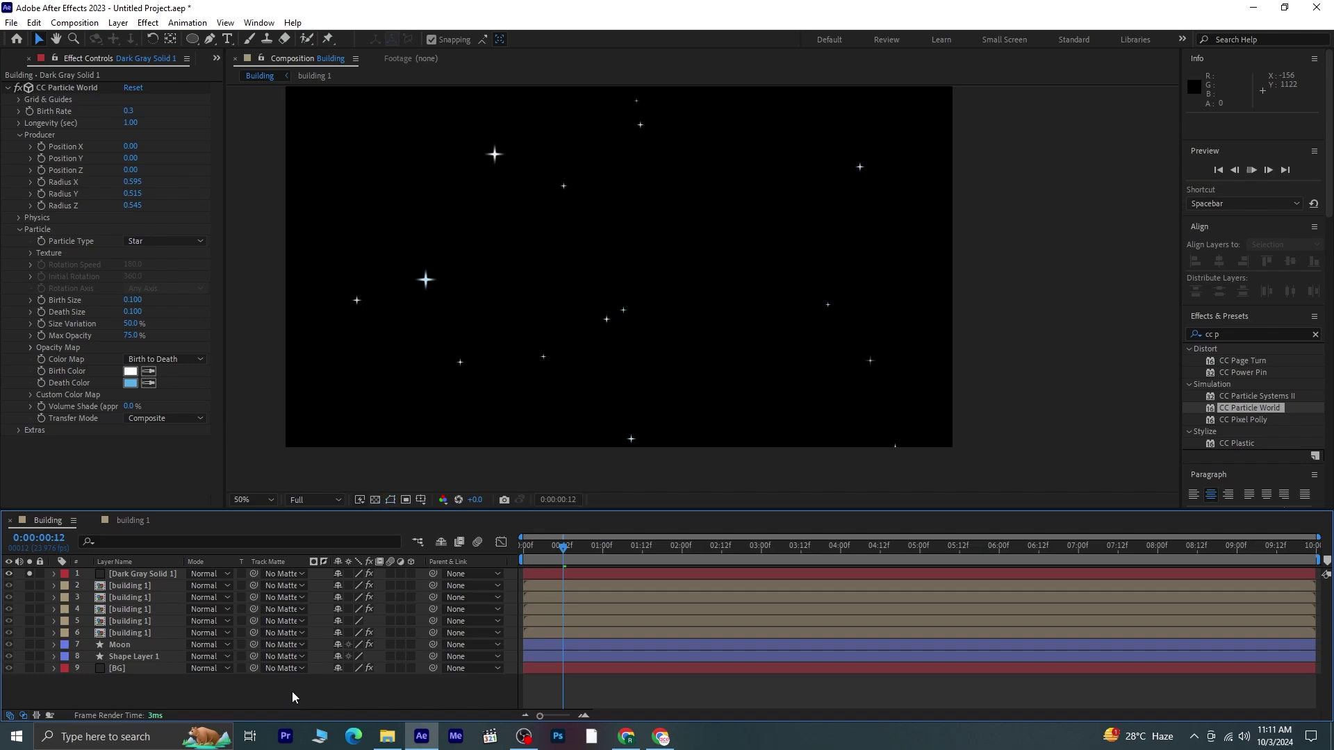
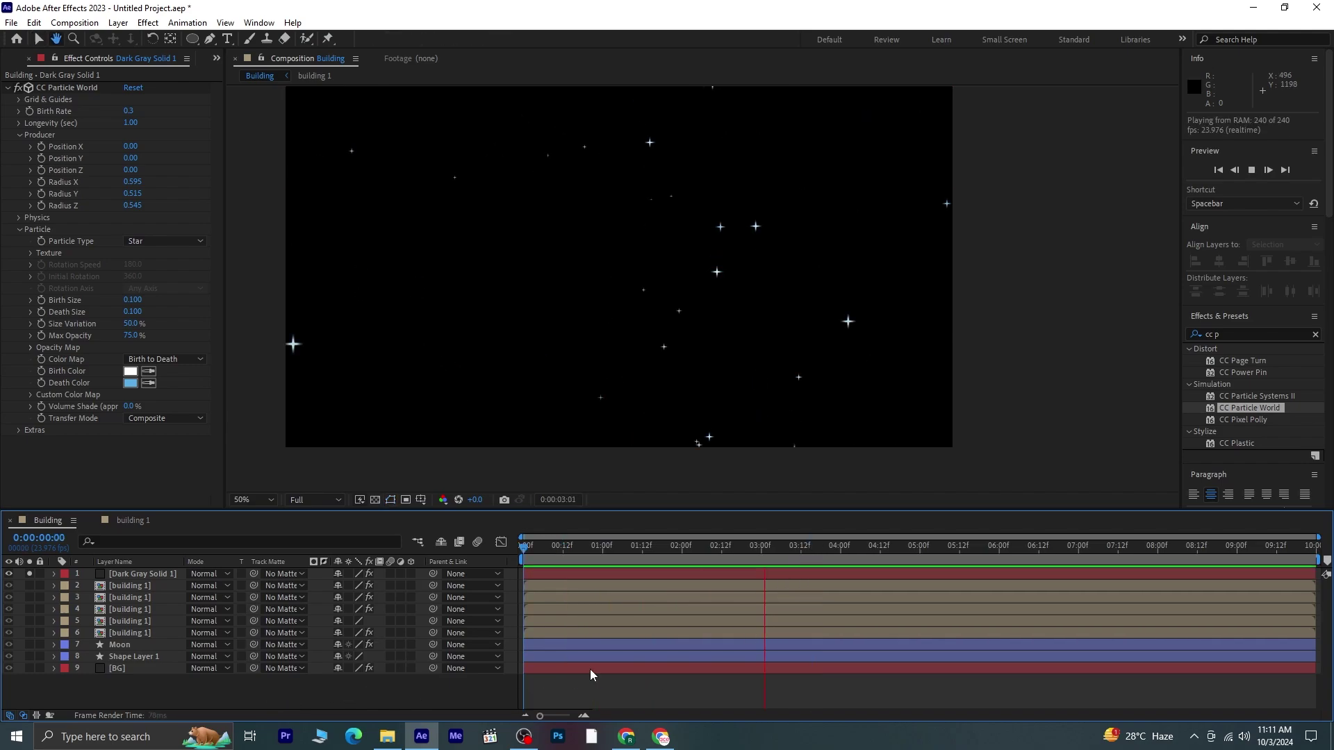
key("space")
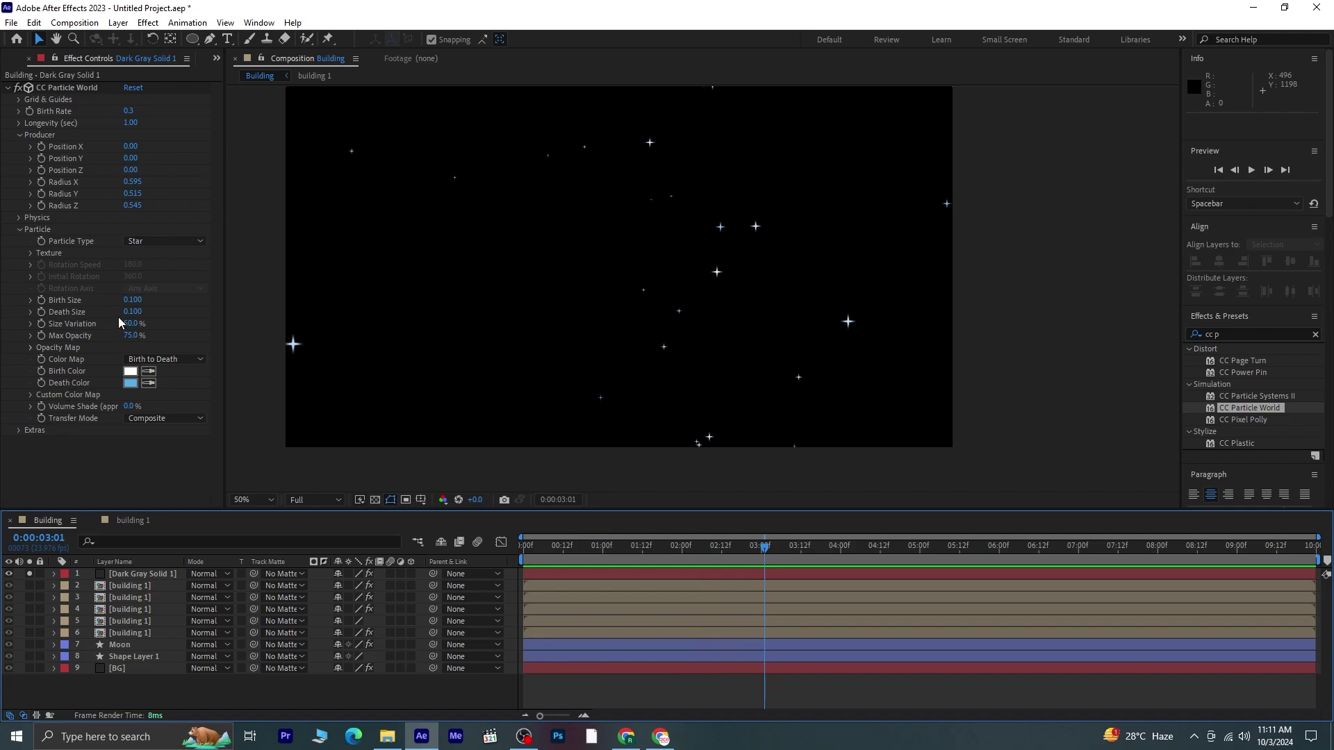
- Reduce the stars' Birth Size to 0.04 and Death Size to 0.03, previewing the animation from the start
left_click_drag(131, 301, 127, 313)
key("space")
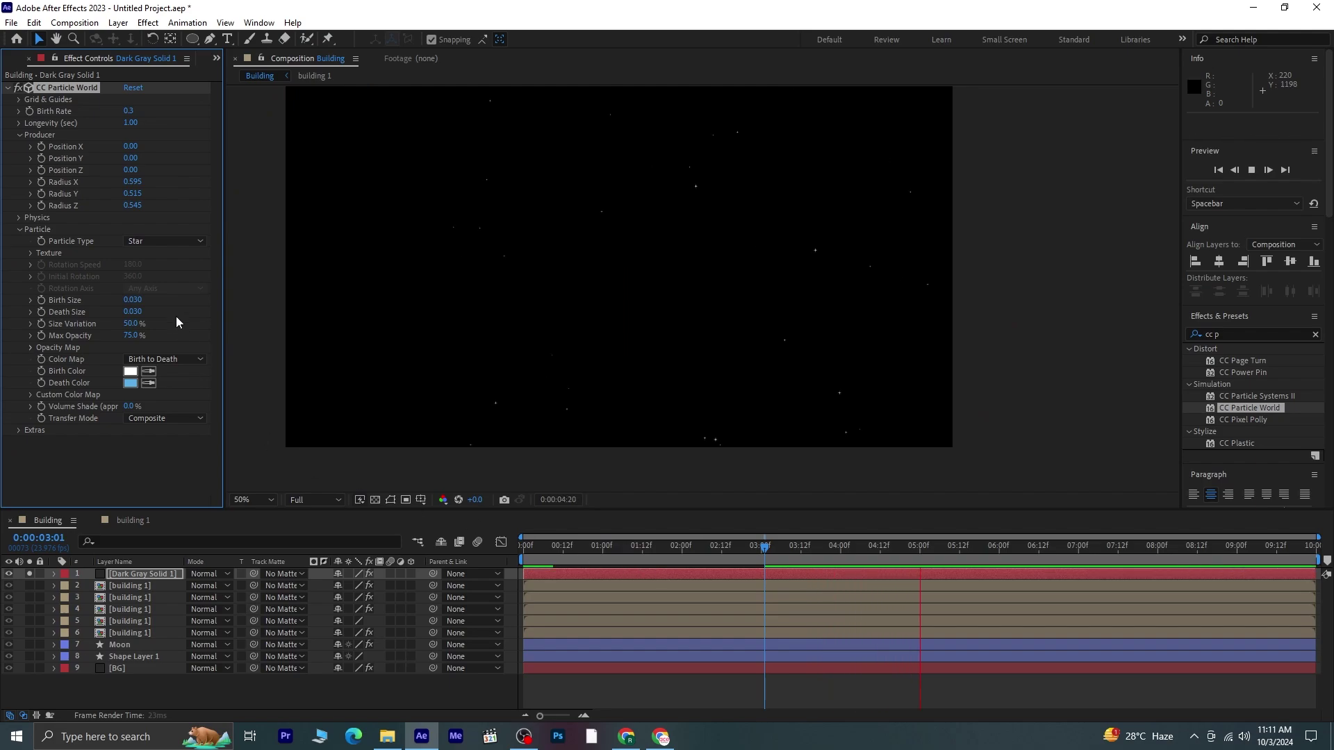
key("space")
left_click_drag(132, 302, 136, 302)
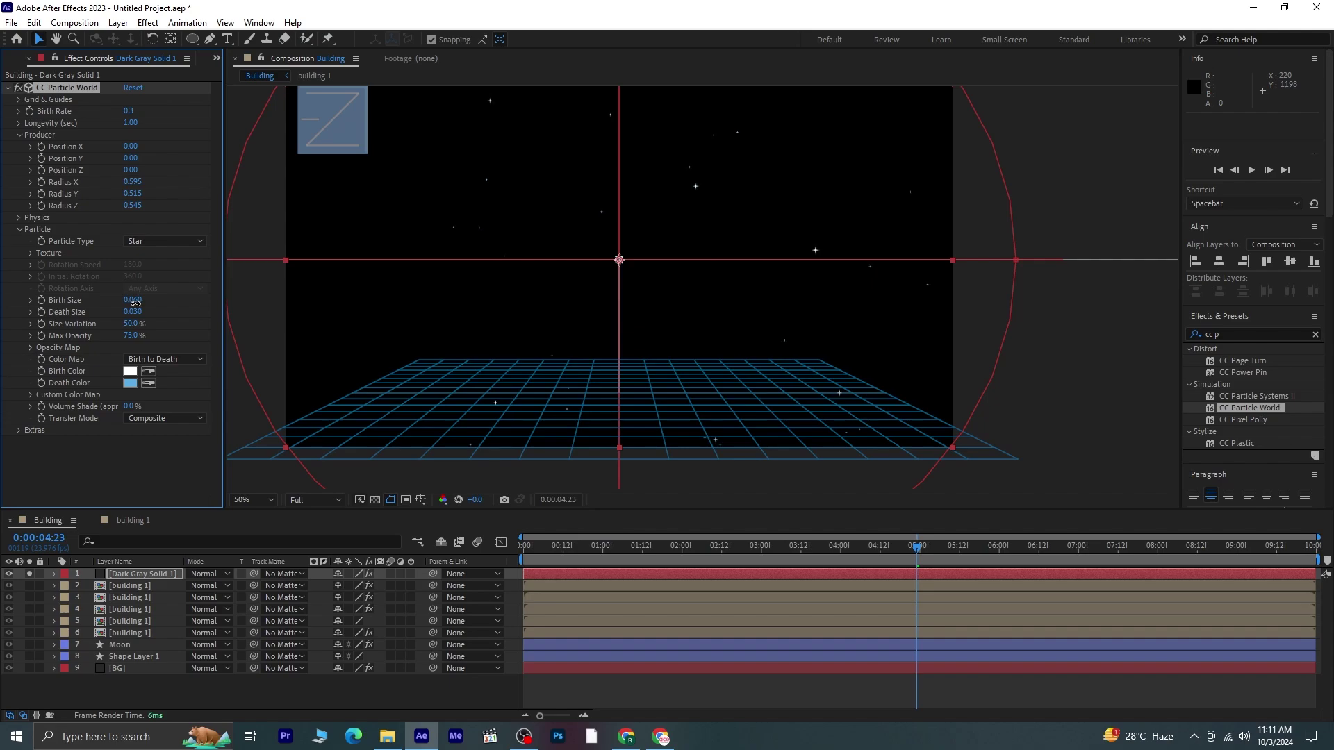
left_click_drag(904, 550, 414, 544)
key("space")
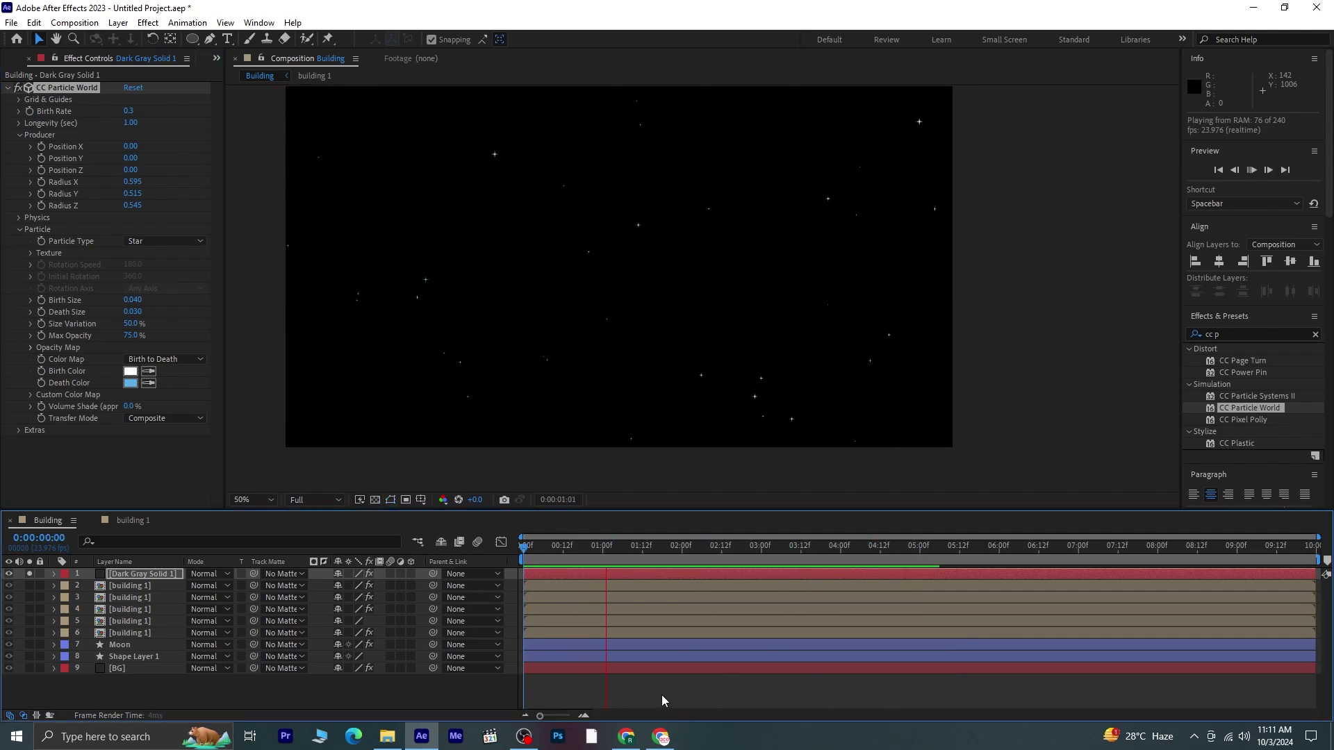
key("space")
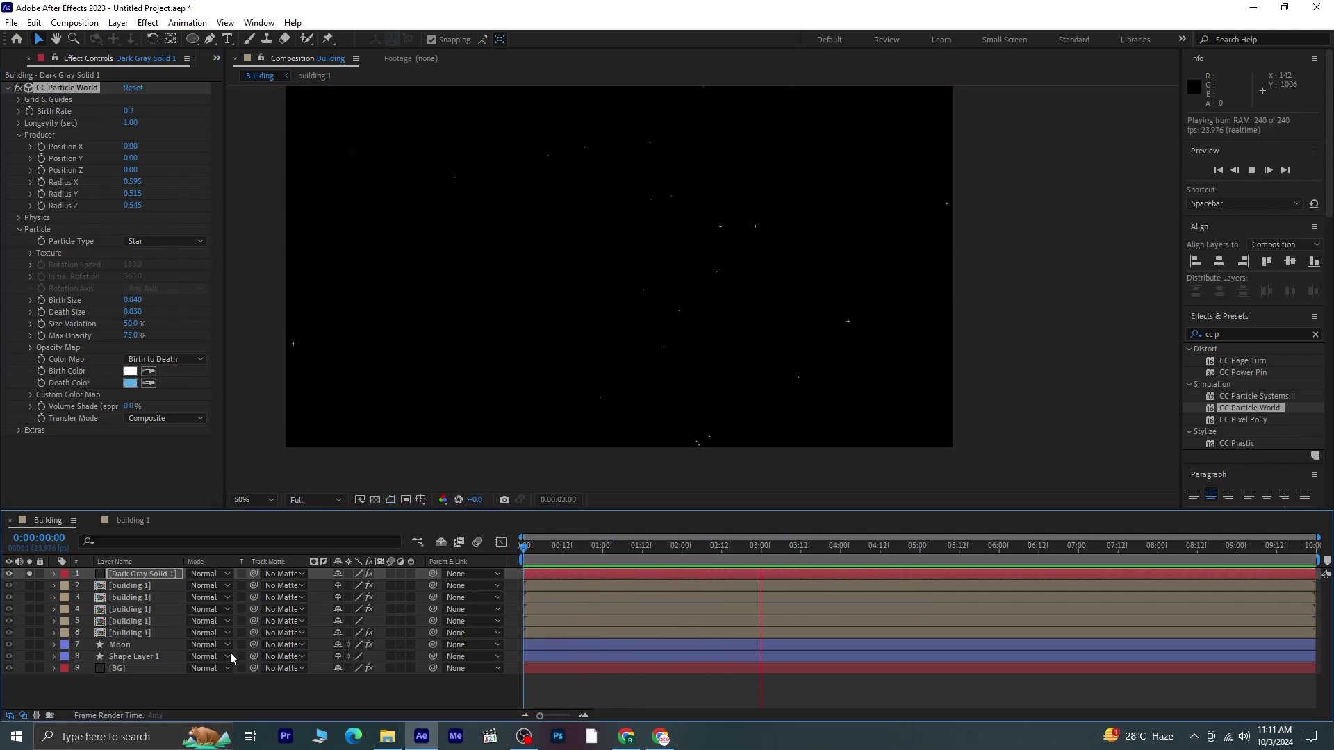
- Turn off solo for the dark gray particle solid and rename the layer stars
left_click(32, 573)
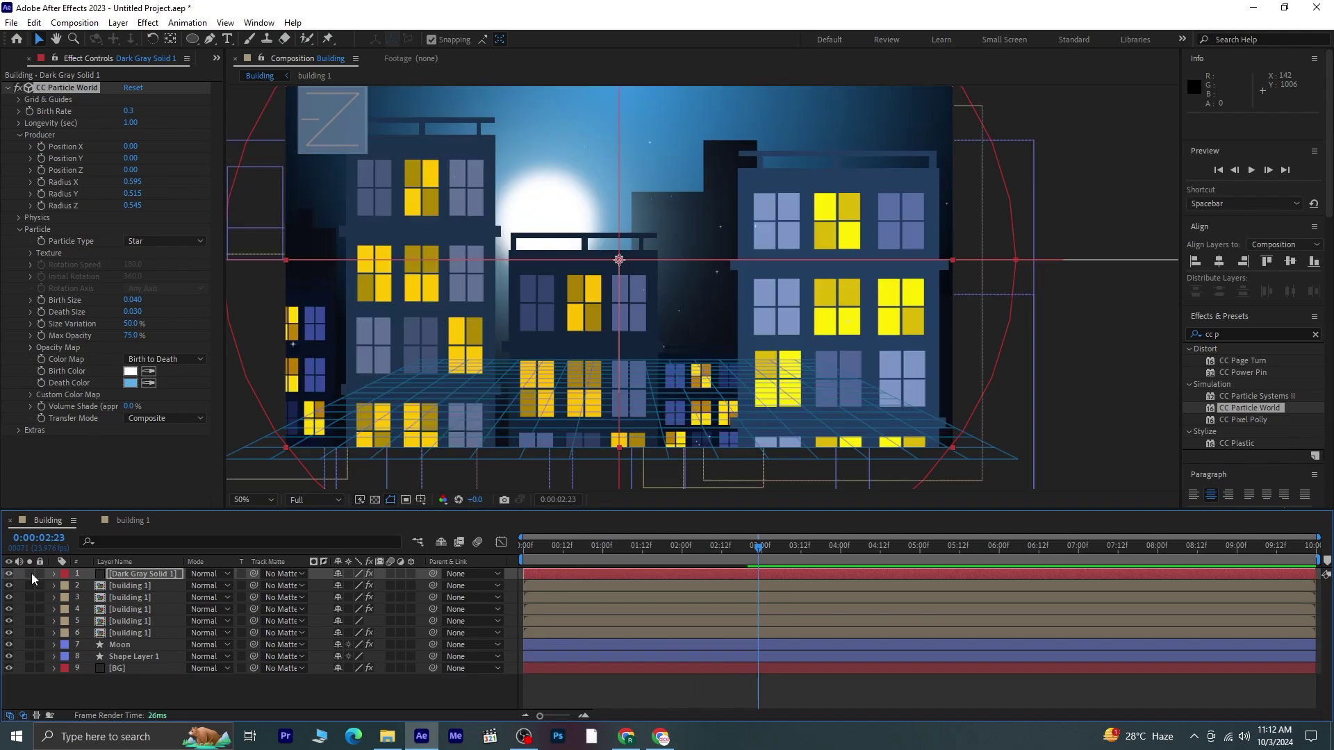
left_click(134, 572)
right_click(136, 576)
left_click(186, 535)
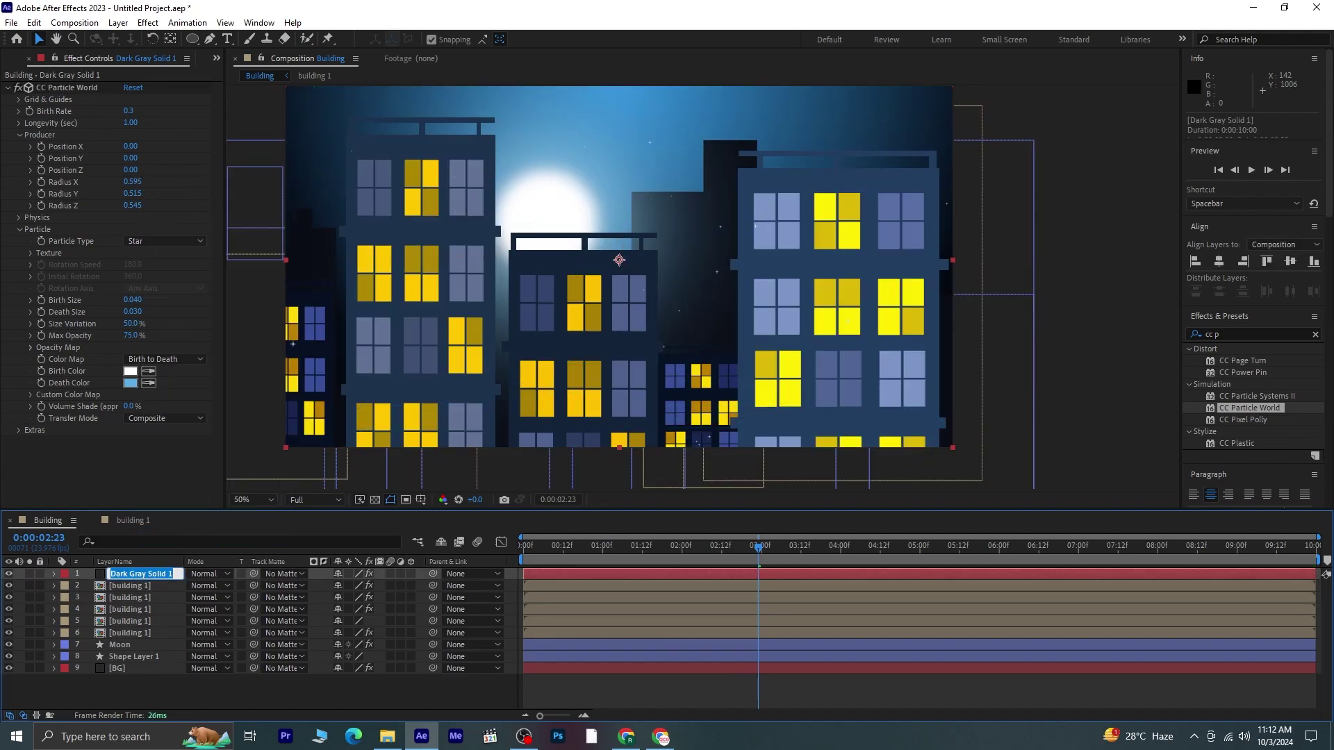
type("stars")
key("Return")
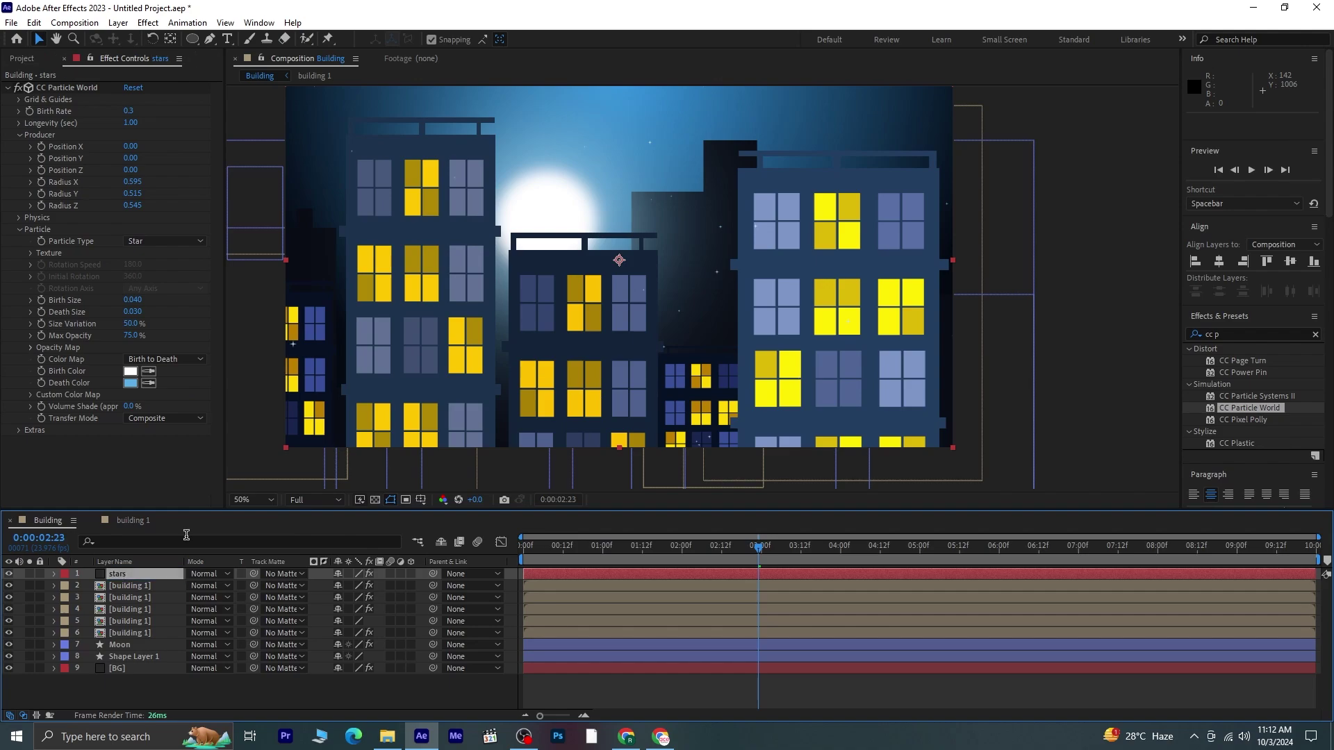
- Move the stars layer directly above the BG layer and preview the stars behind the buildings
left_click_drag(155, 578, 156, 664)
key("space")
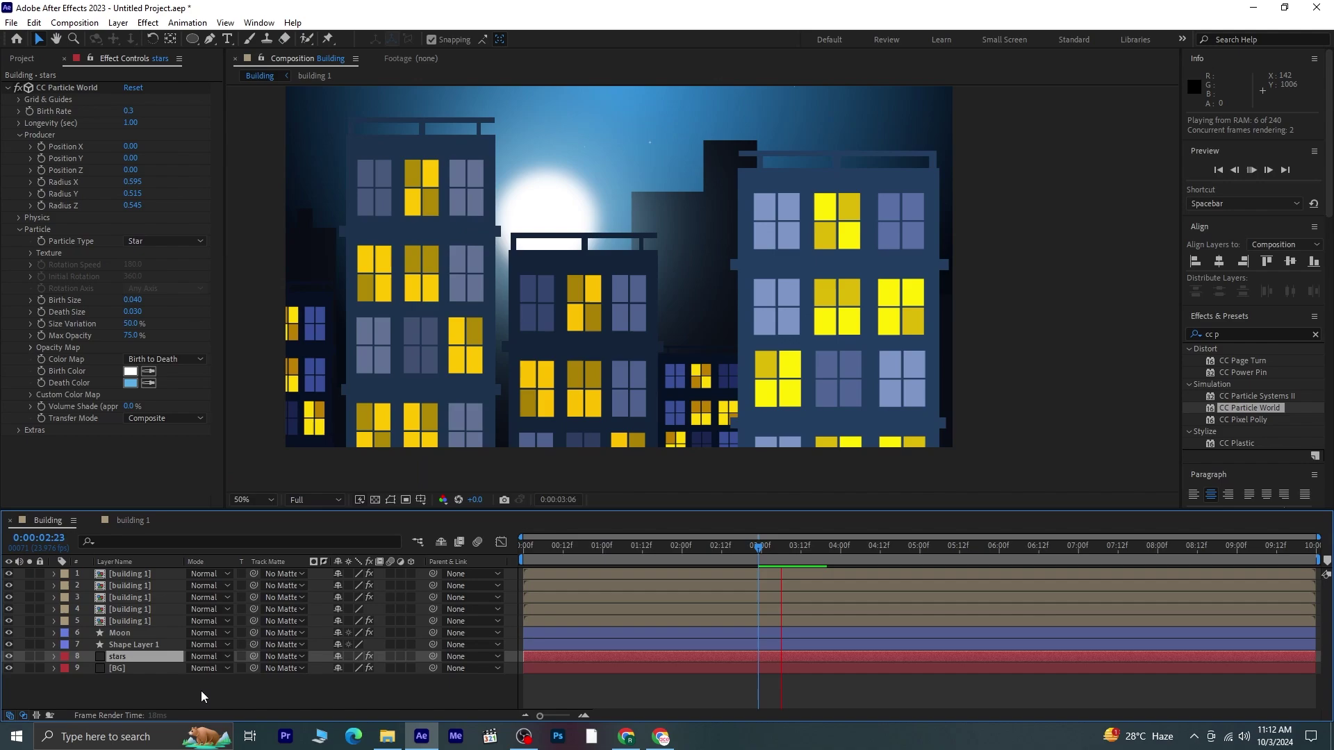
key("space")
scroll(637, 268, "down", 2)
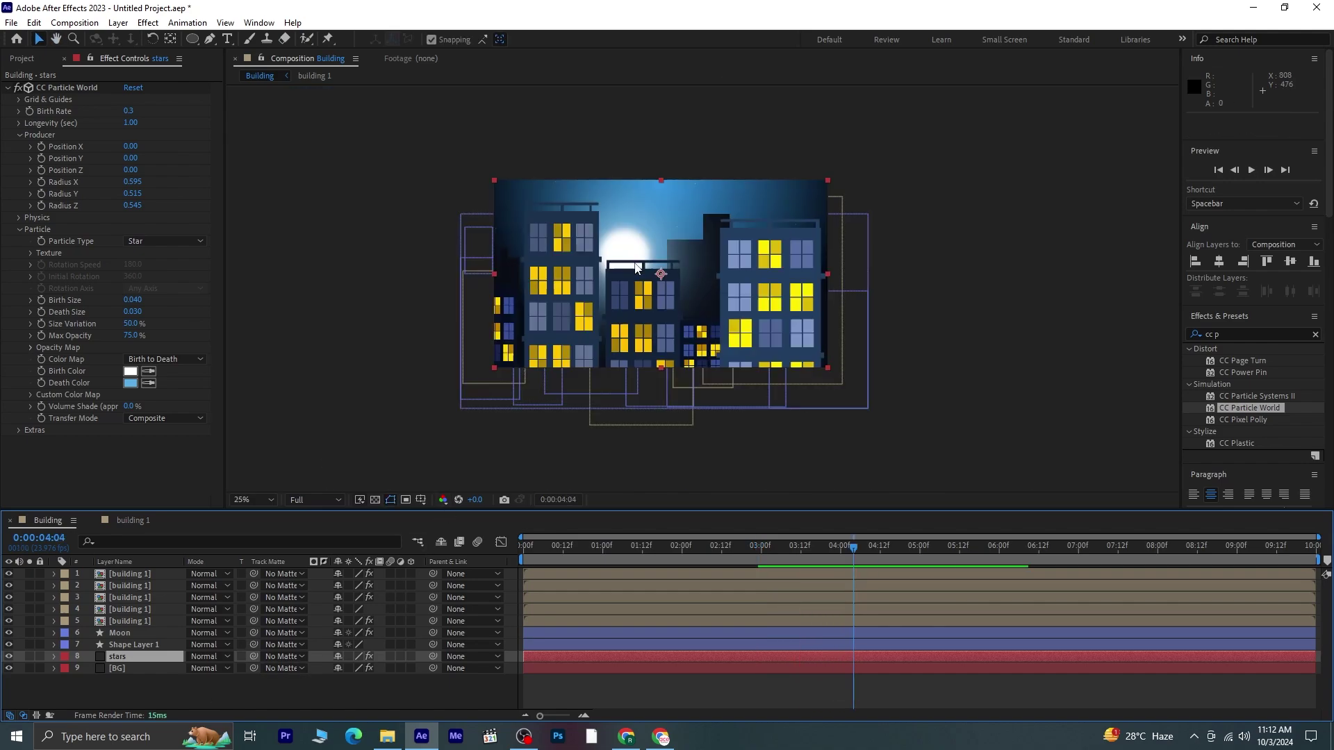
scroll(636, 268, "up", 2)
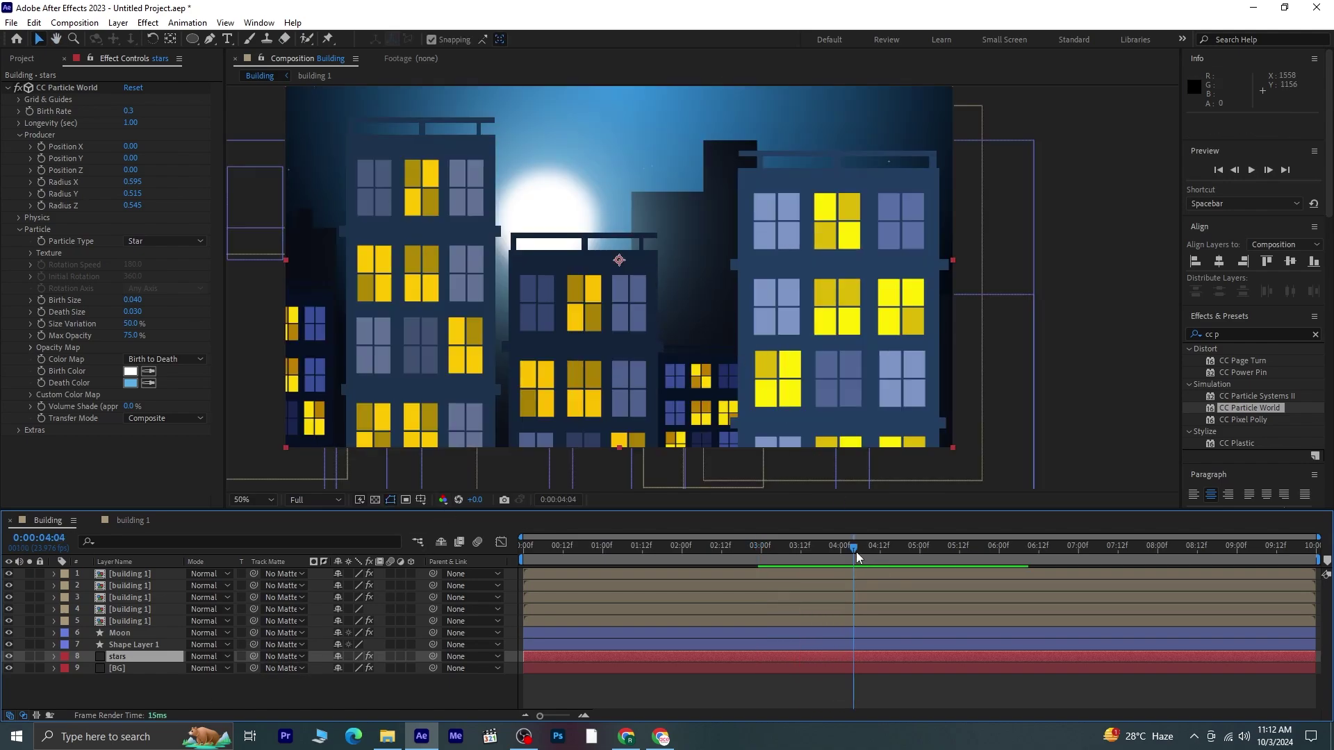
left_click_drag(856, 551, 554, 558)
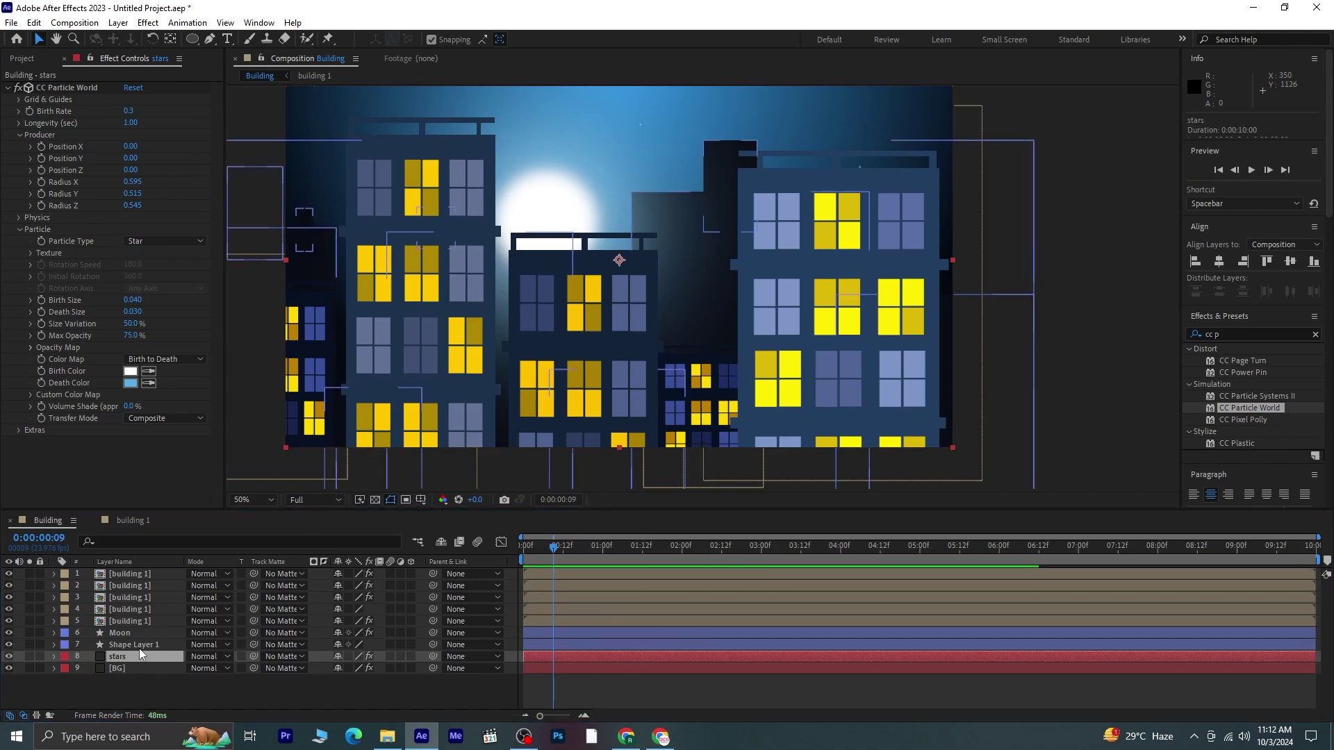
- Move the Moon layer below the stars layer, directly above BG
left_click(131, 643)
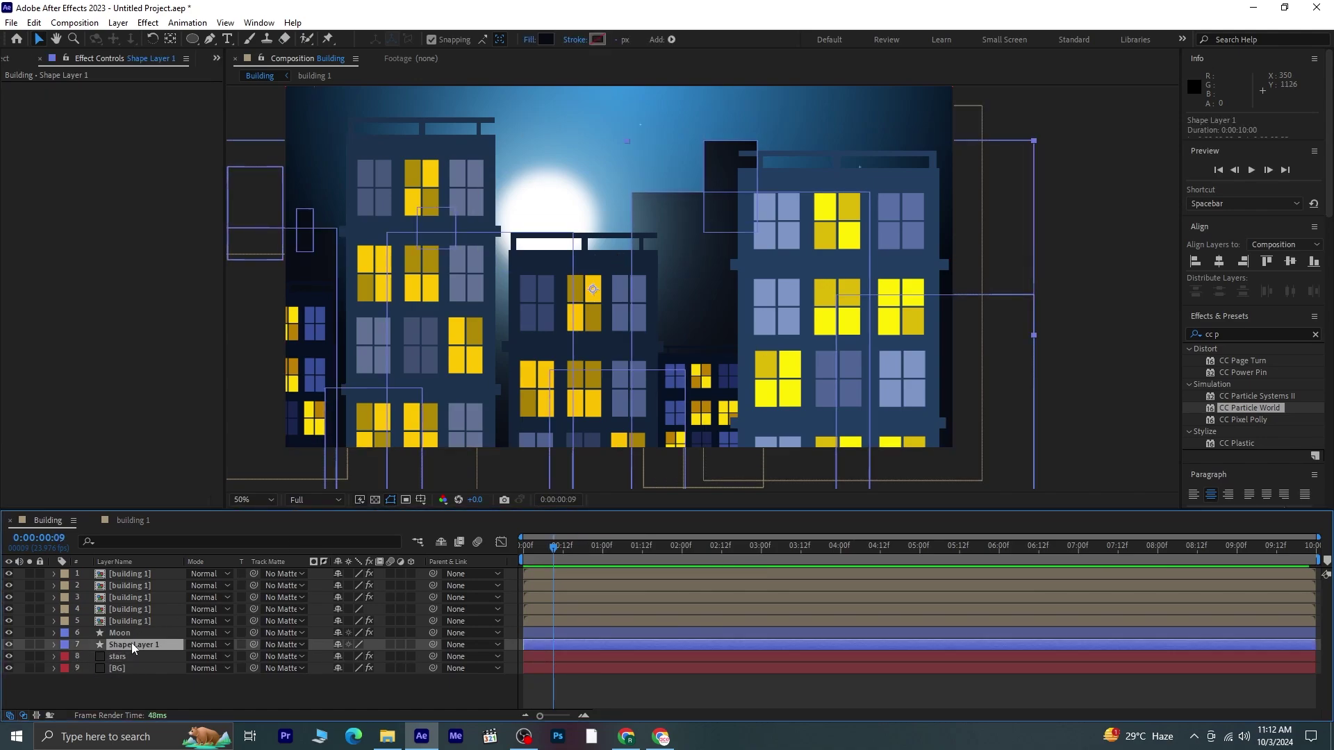
left_click(135, 633)
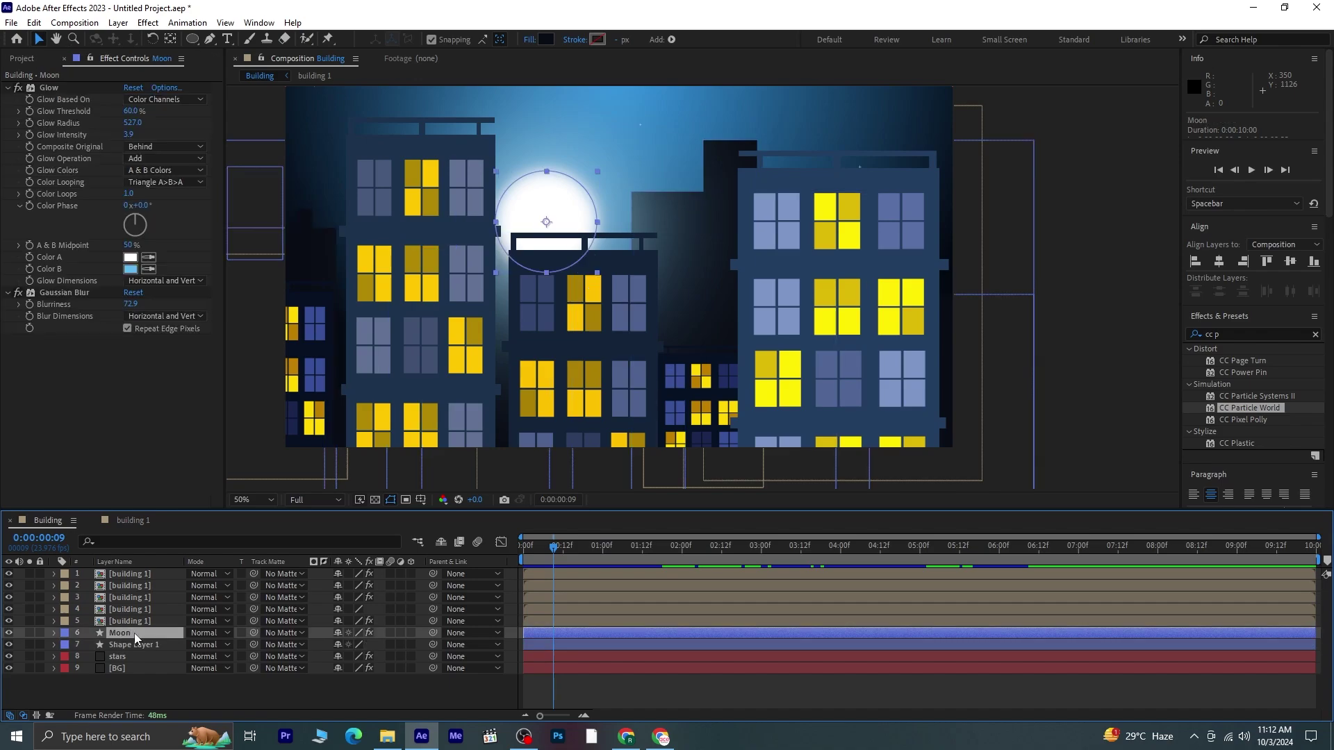
left_click_drag(131, 647, 129, 660)
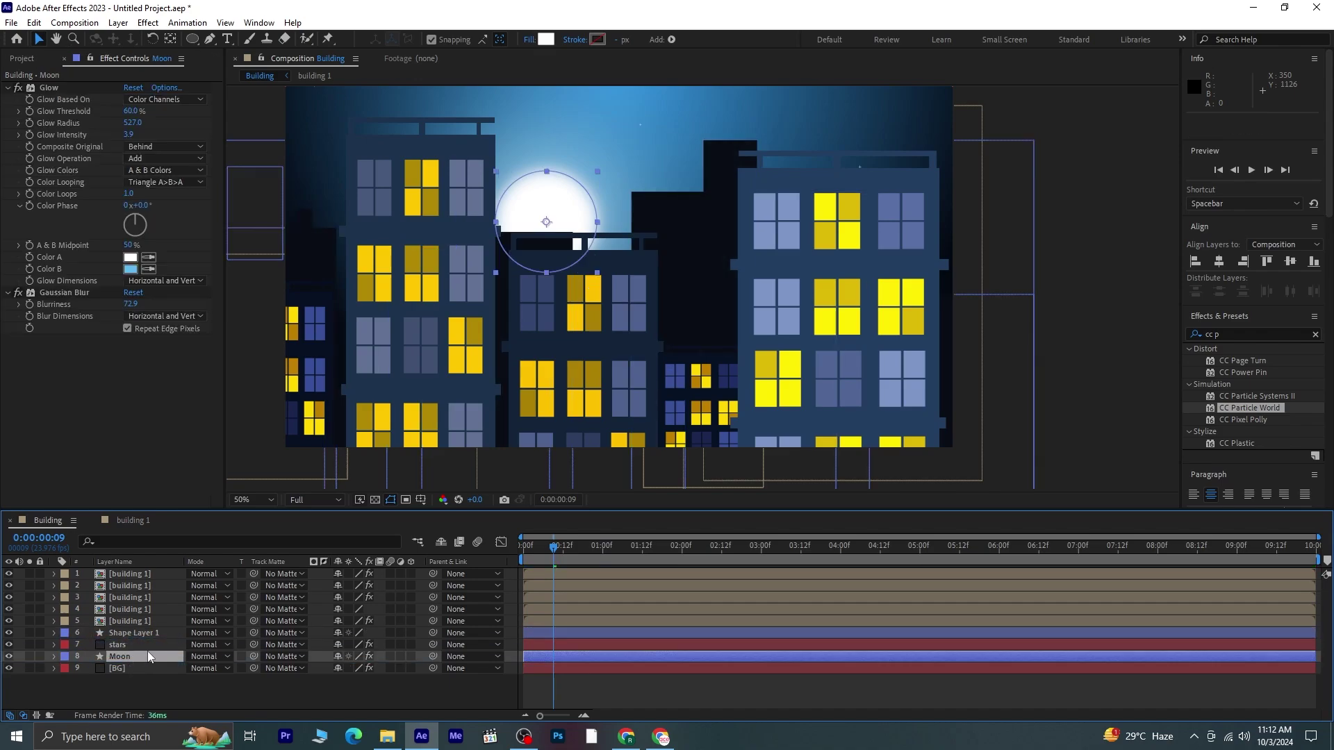
- Nudge the moon left and down to position 722, 448 and deselect it
key("Left")
key("Left")
key("Left")
key("Left")
key("Left")
key("Left")
key("Left")
key("Left")
key("Left")
key("Left")
key("Left")
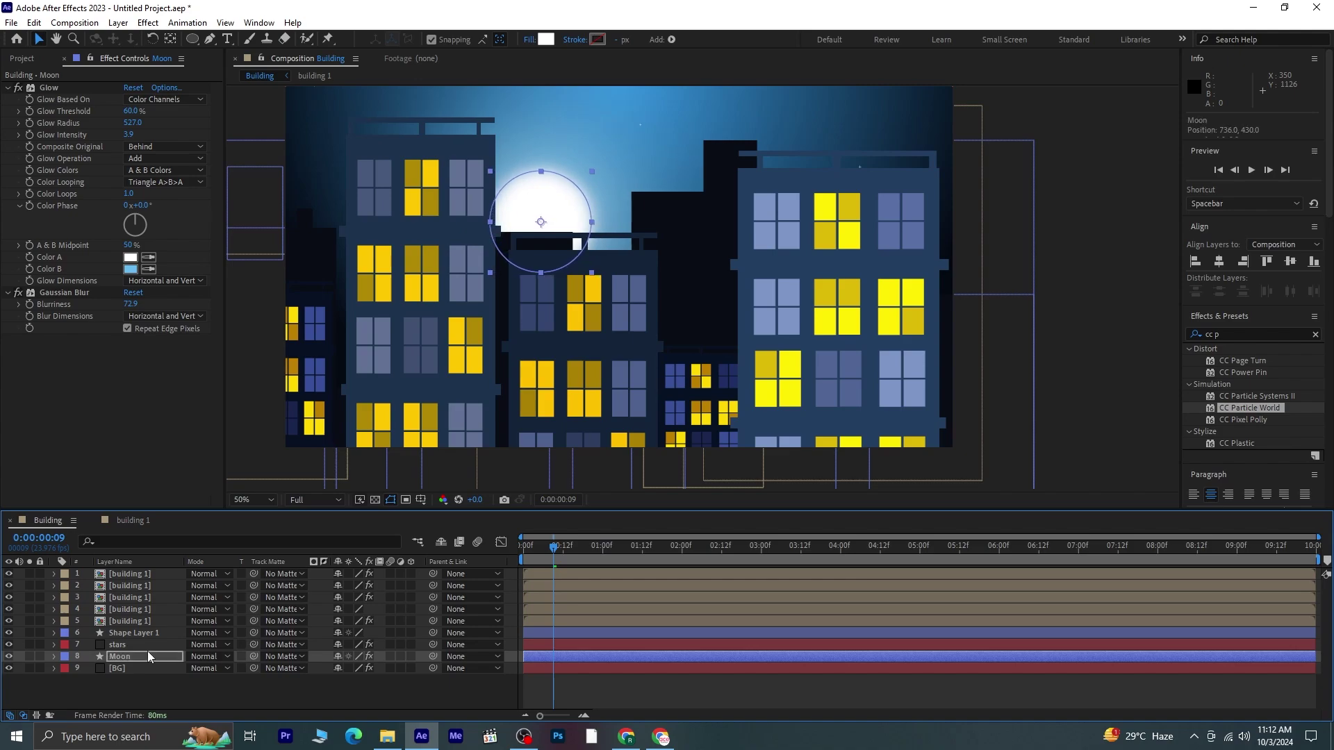
key("Left")
key("Left")
key("Left")
key("Left")
key("Left")
key("Left")
key("Left")
key("Left")
key("Down")
key("Down")
key("Down")
key("Down")
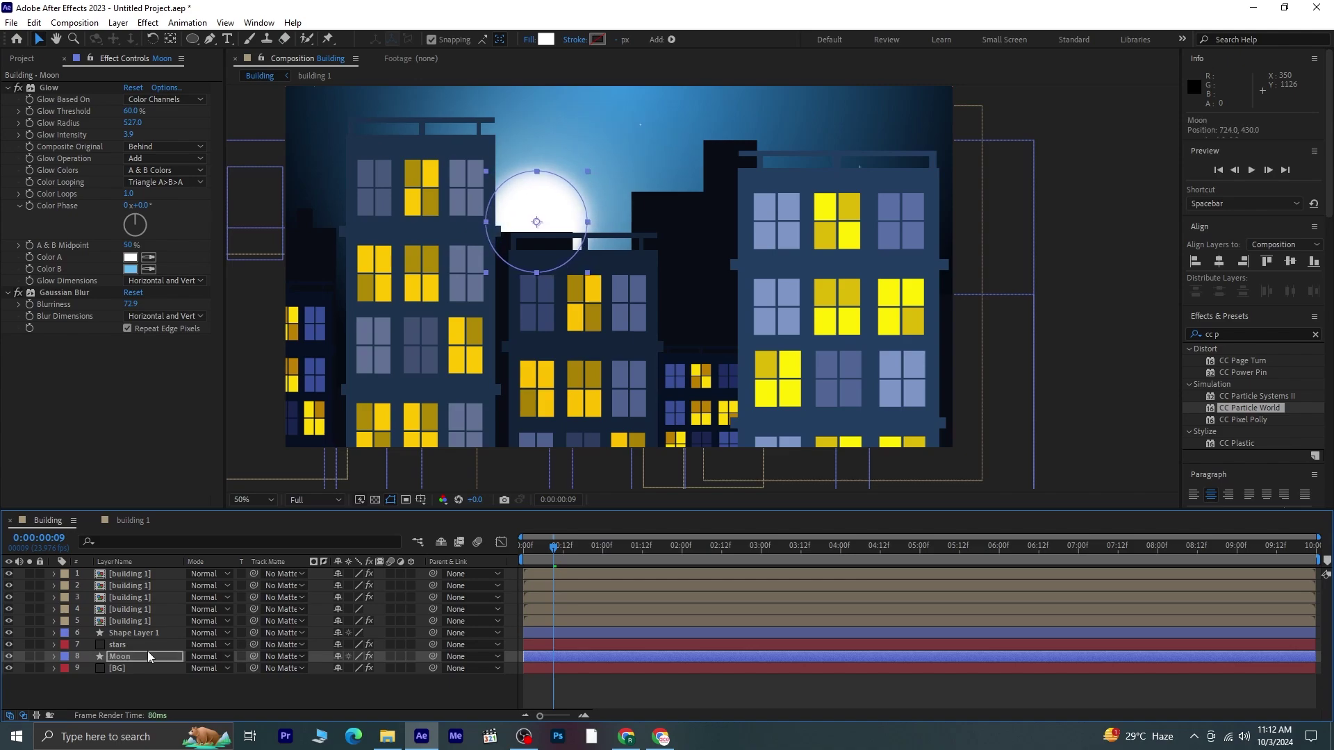
key("Down")
key("Down")
key("Down")
key("Down")
key("Down")
key("Down")
key("Down")
key("Down")
key("Down")
key("Down")
key("Down")
key("Down")
key("Down")
key("Down")
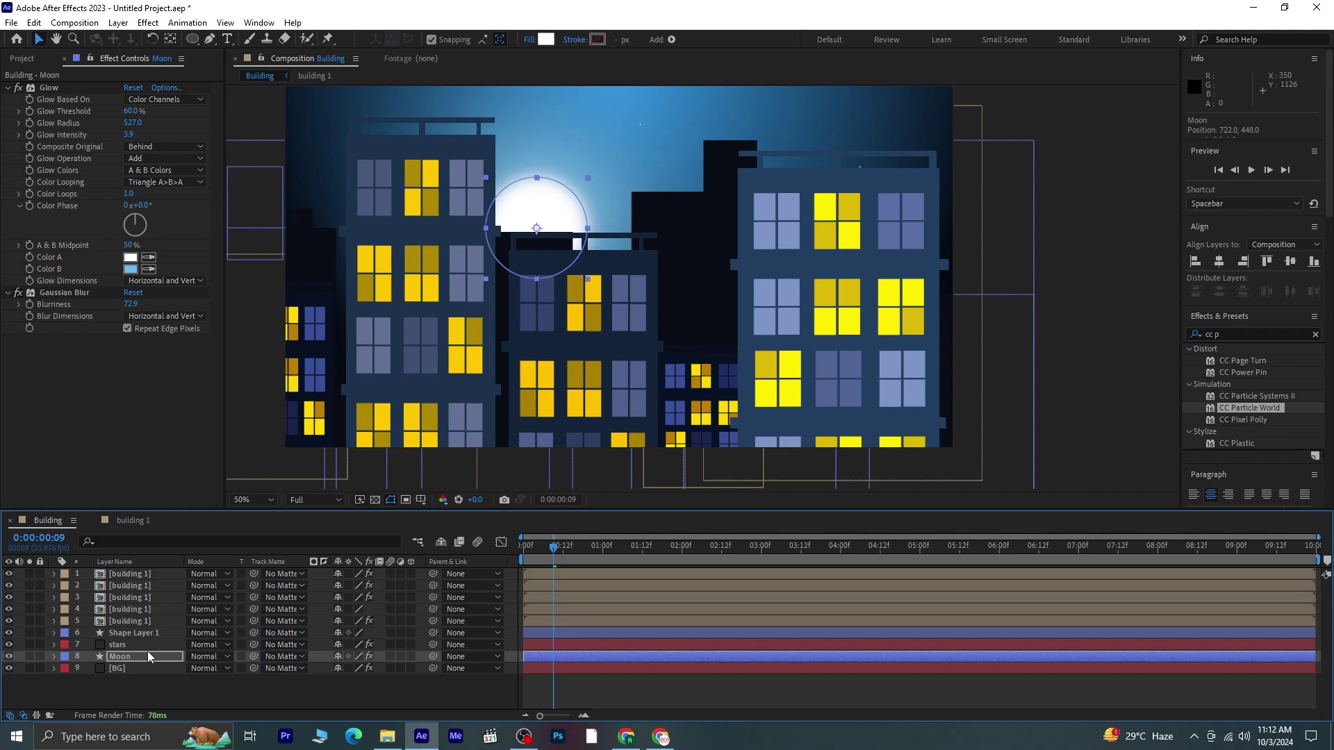
left_click(160, 681)
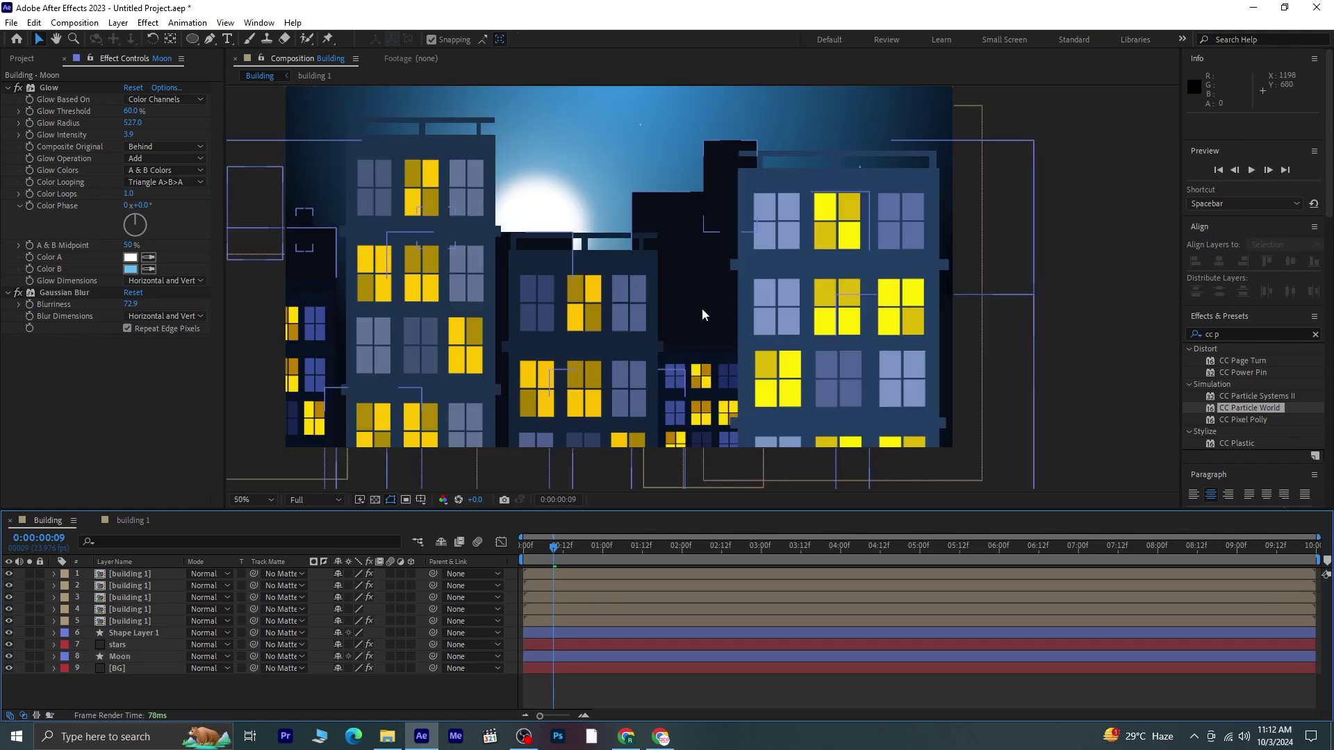
- Toggle the topmost building layer's visibility to identify it and rename the layer 1b
left_click(1069, 354)
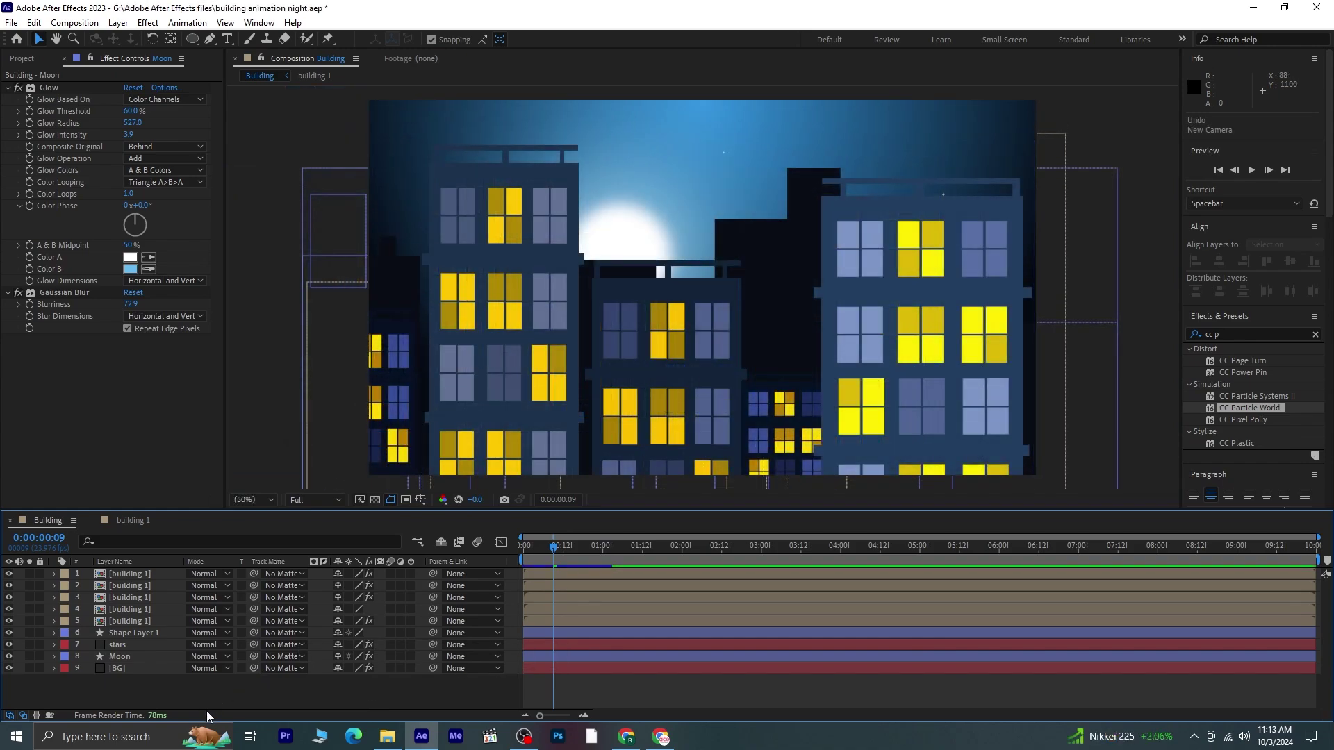
left_click(145, 573)
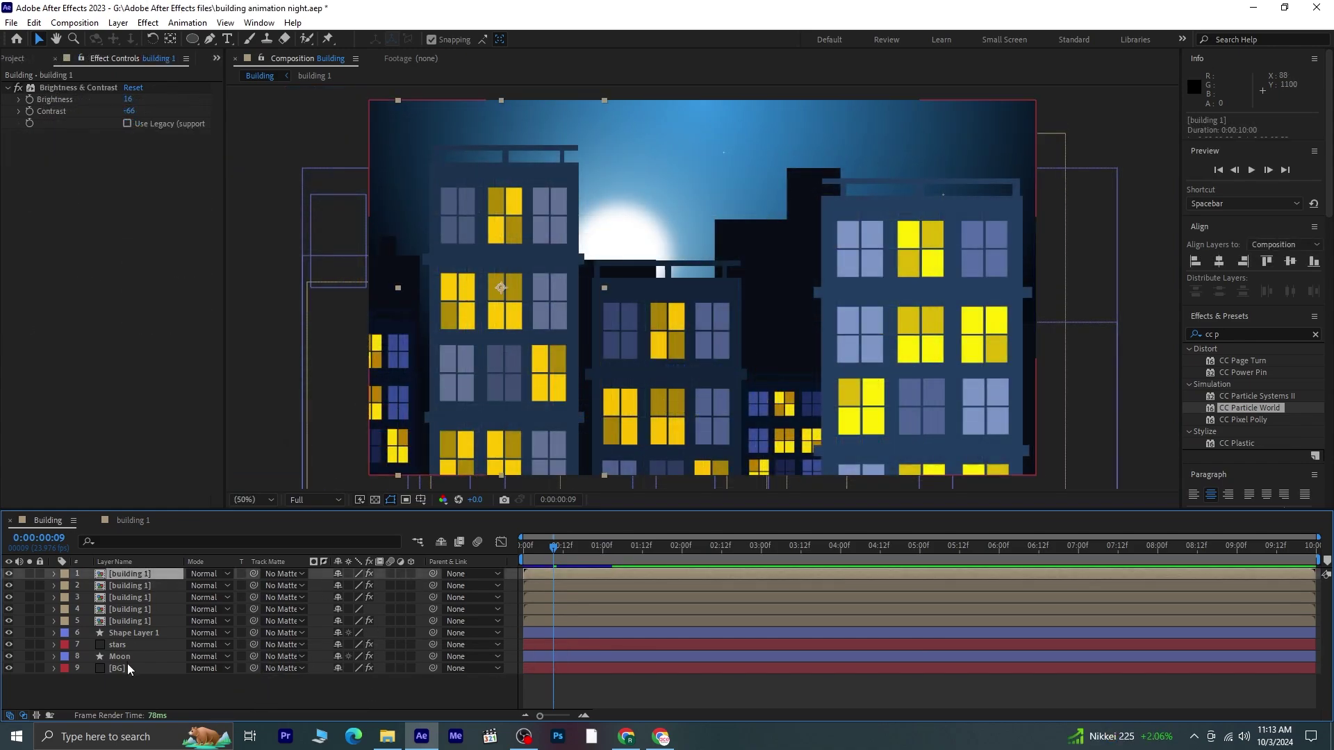
left_click(9, 573)
left_click(8, 573)
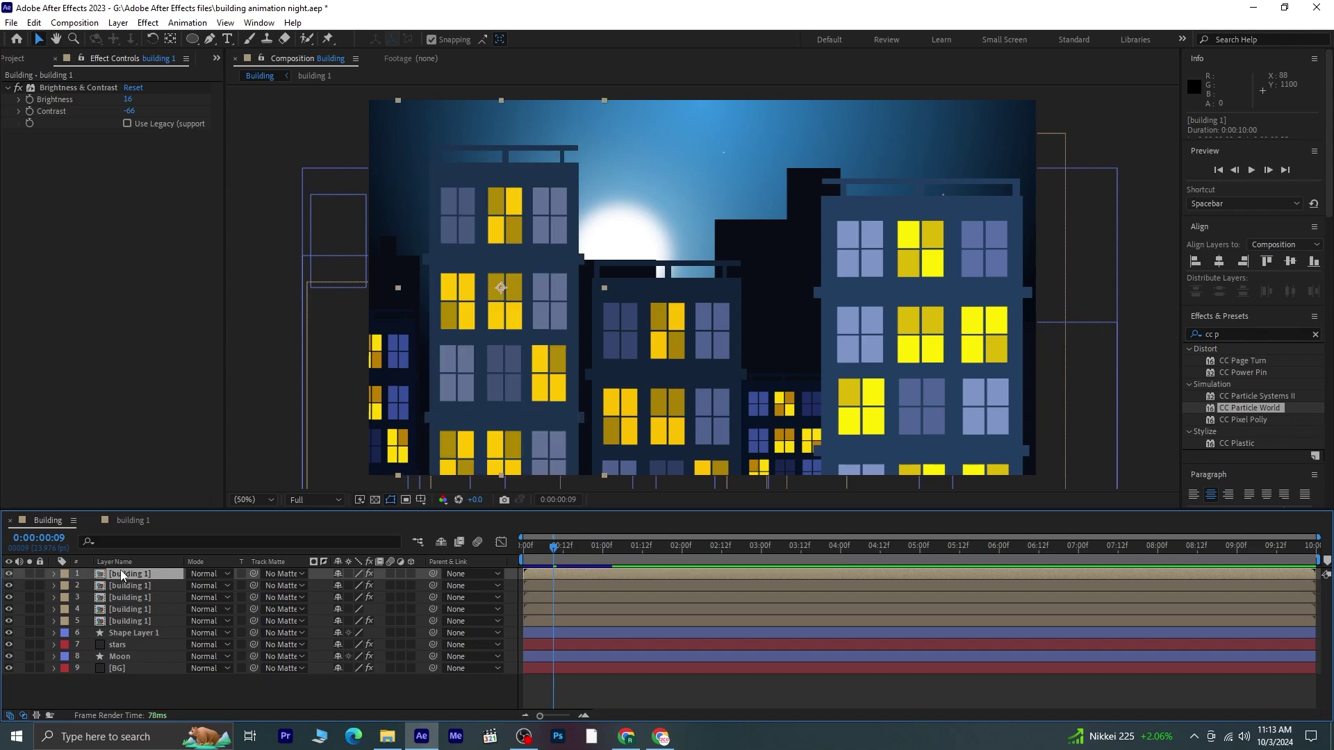
right_click(125, 577)
left_click(163, 535)
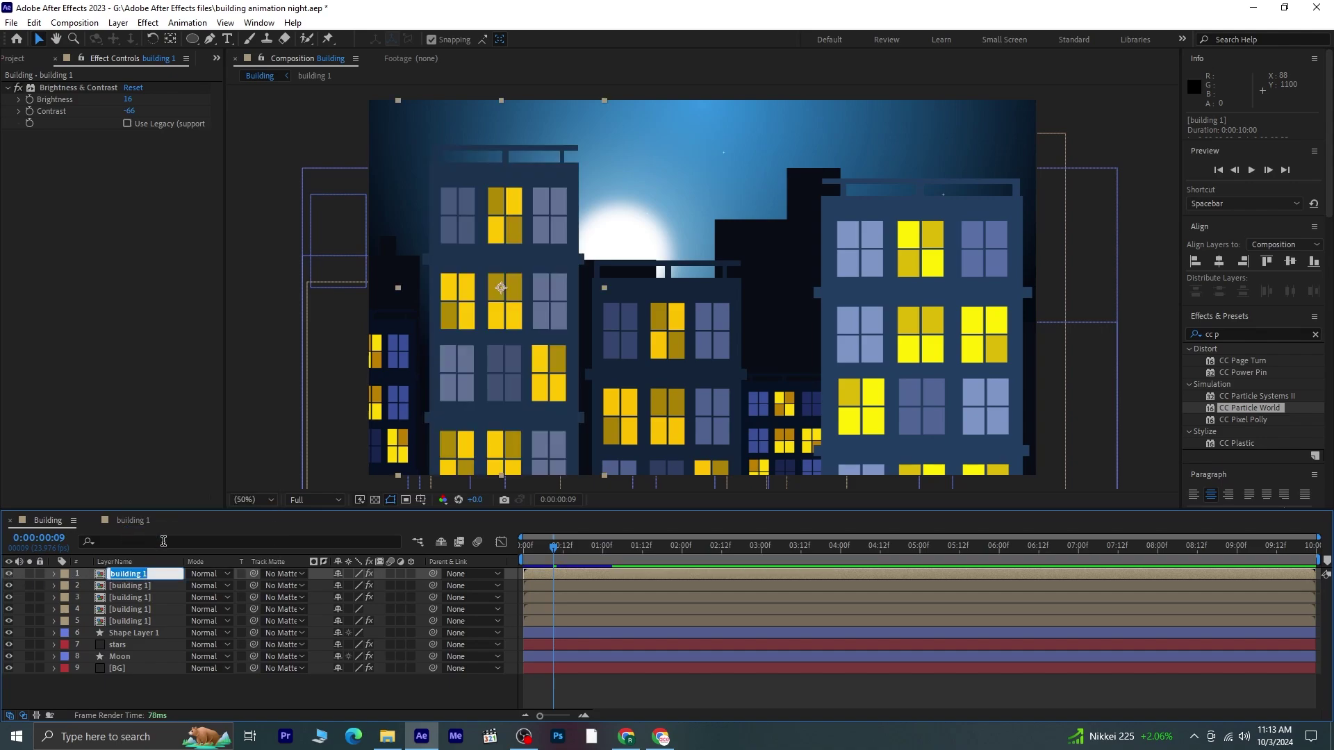
type("1b")
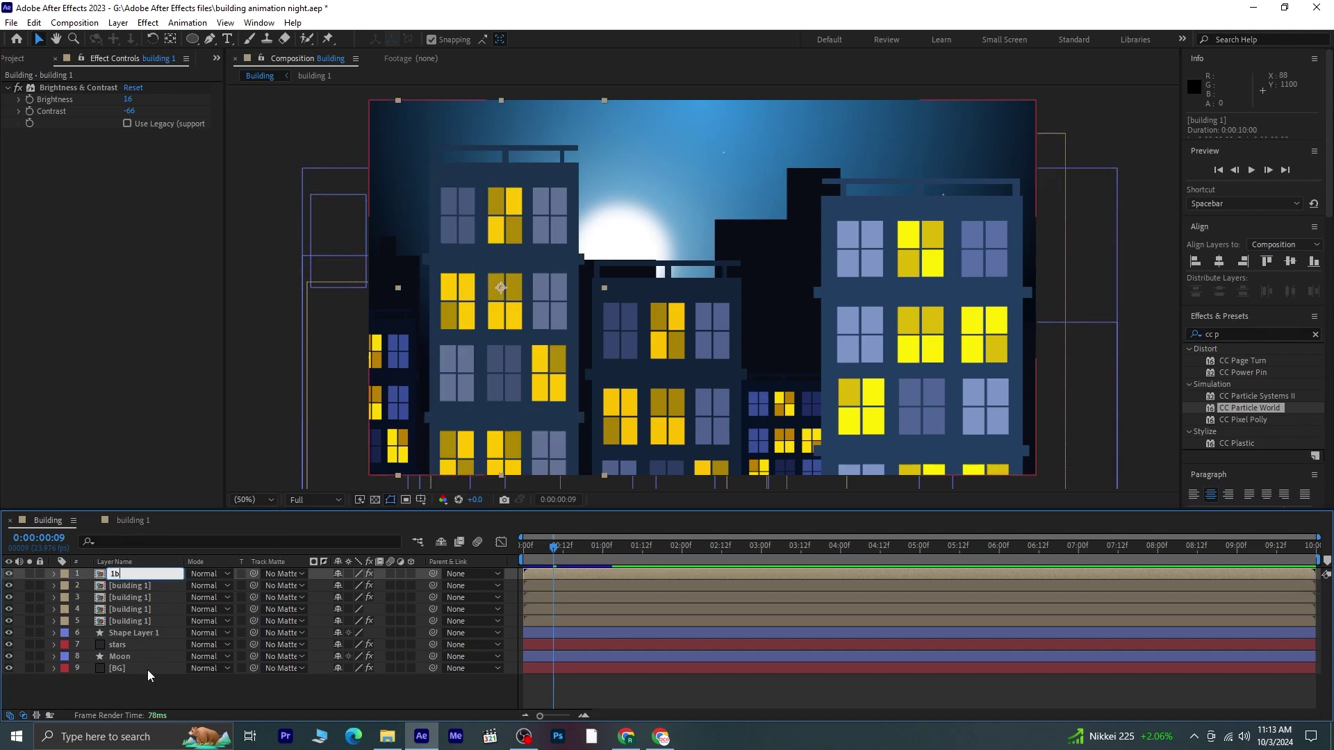
- Toggle the second building layer's visibility to identify it and rename the layer 2 b
left_click(9, 585)
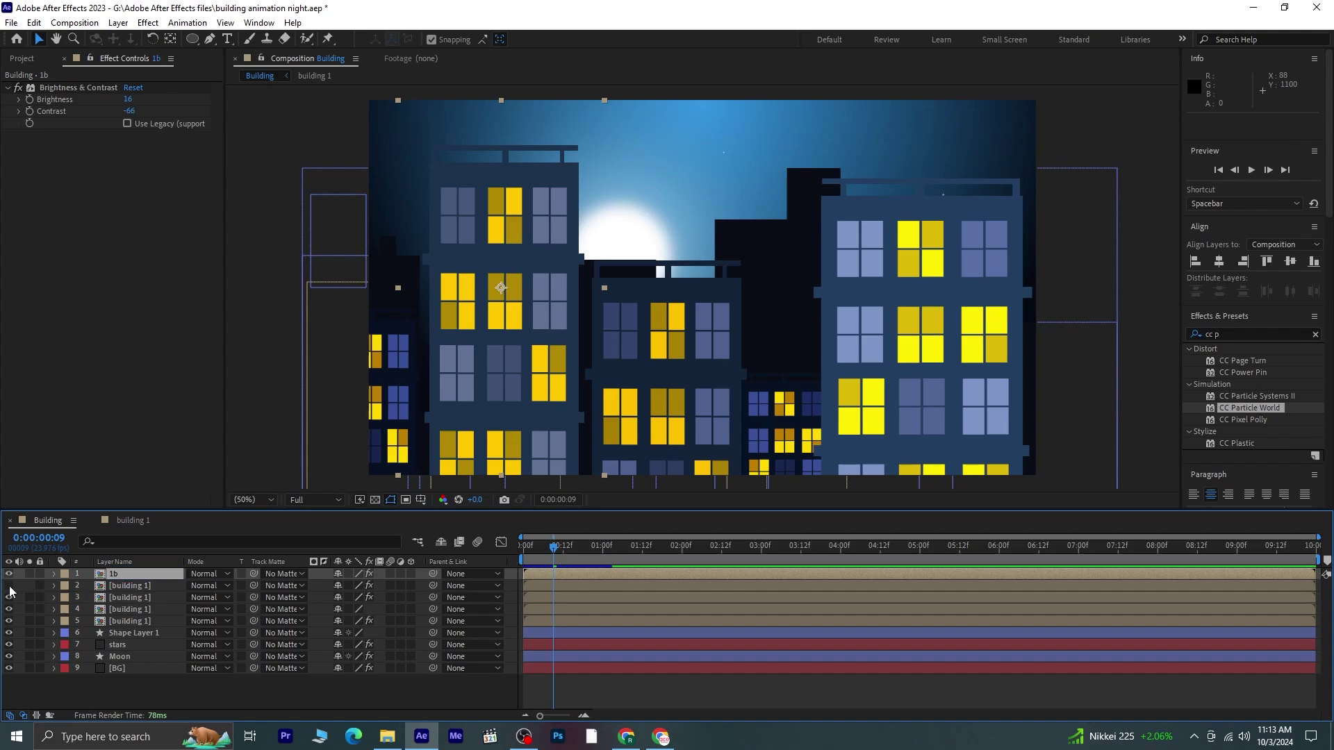
left_click(9, 585)
right_click(113, 591)
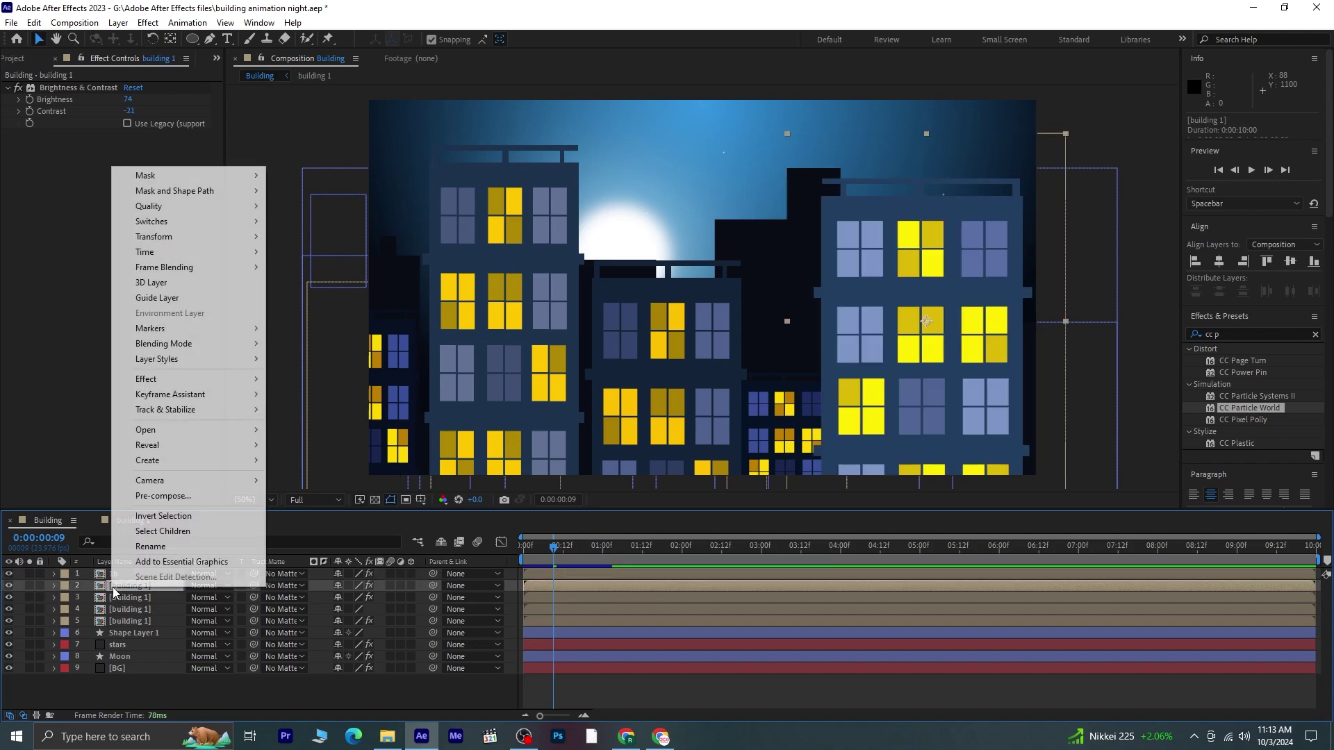
left_click(163, 534)
type("2")
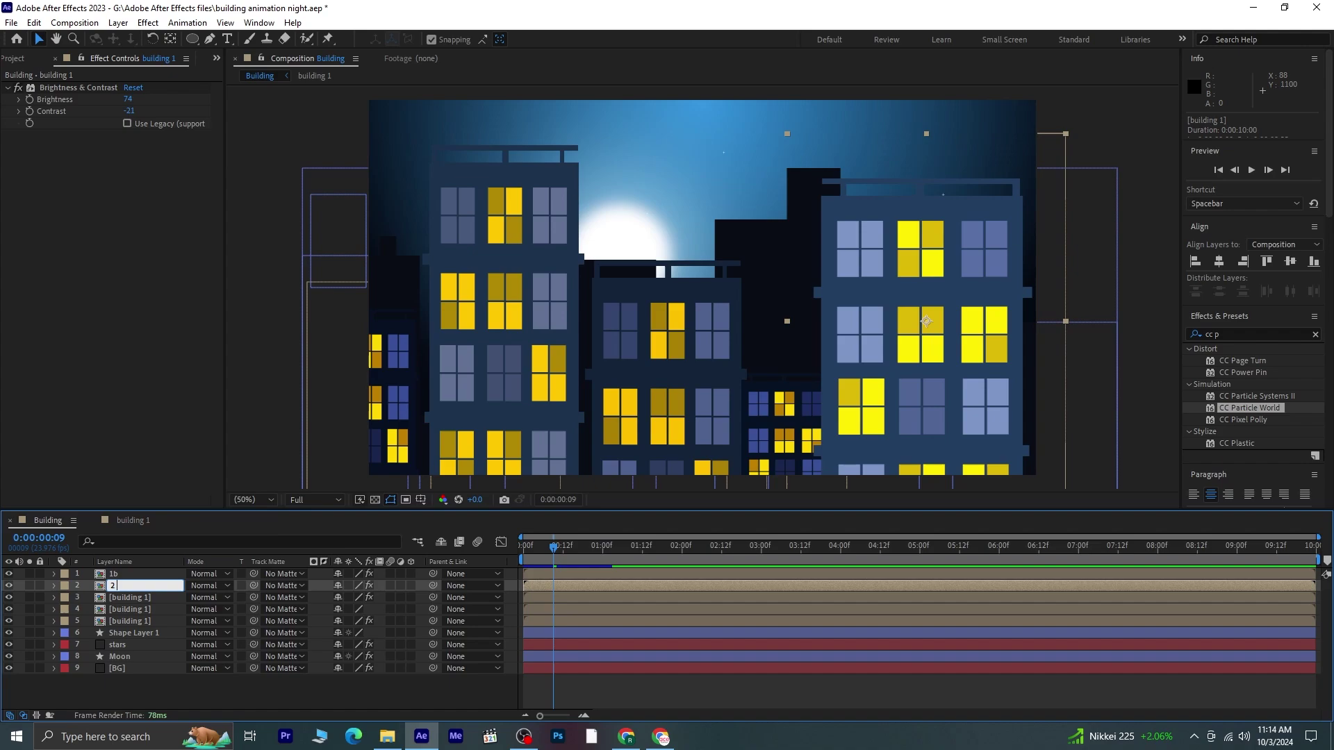
type(" b")
- Check which buildings layers 3 and 4 show by toggling their visibility, and rename layer 4 as 3 b
left_click(58, 599)
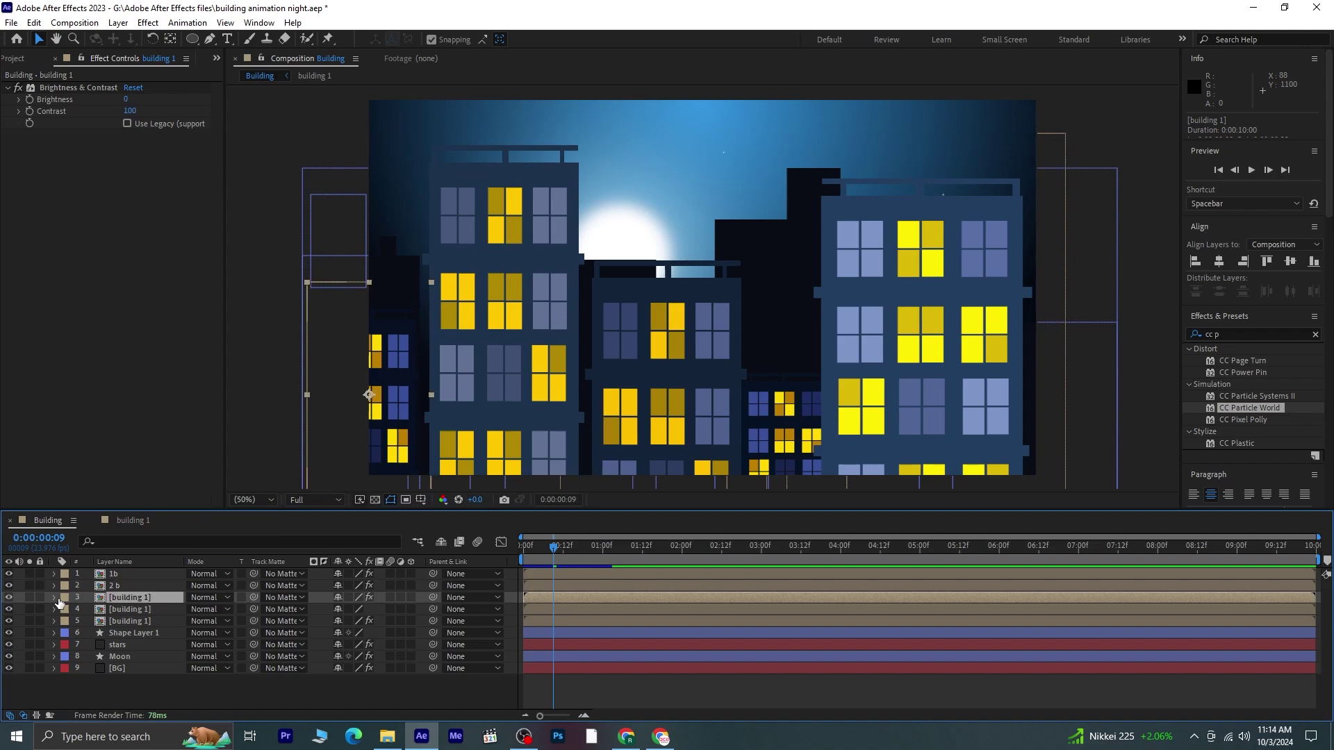
left_click(8, 598)
left_click(8, 598)
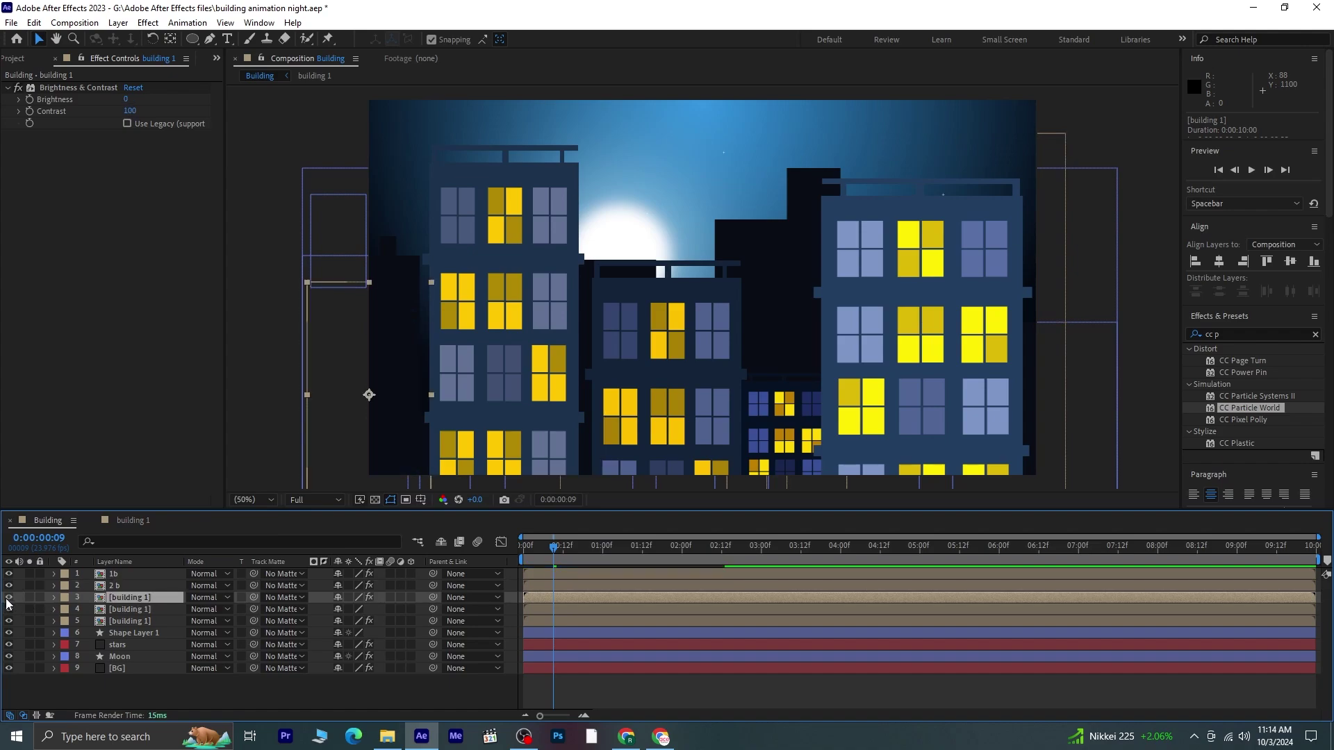
left_click(121, 610)
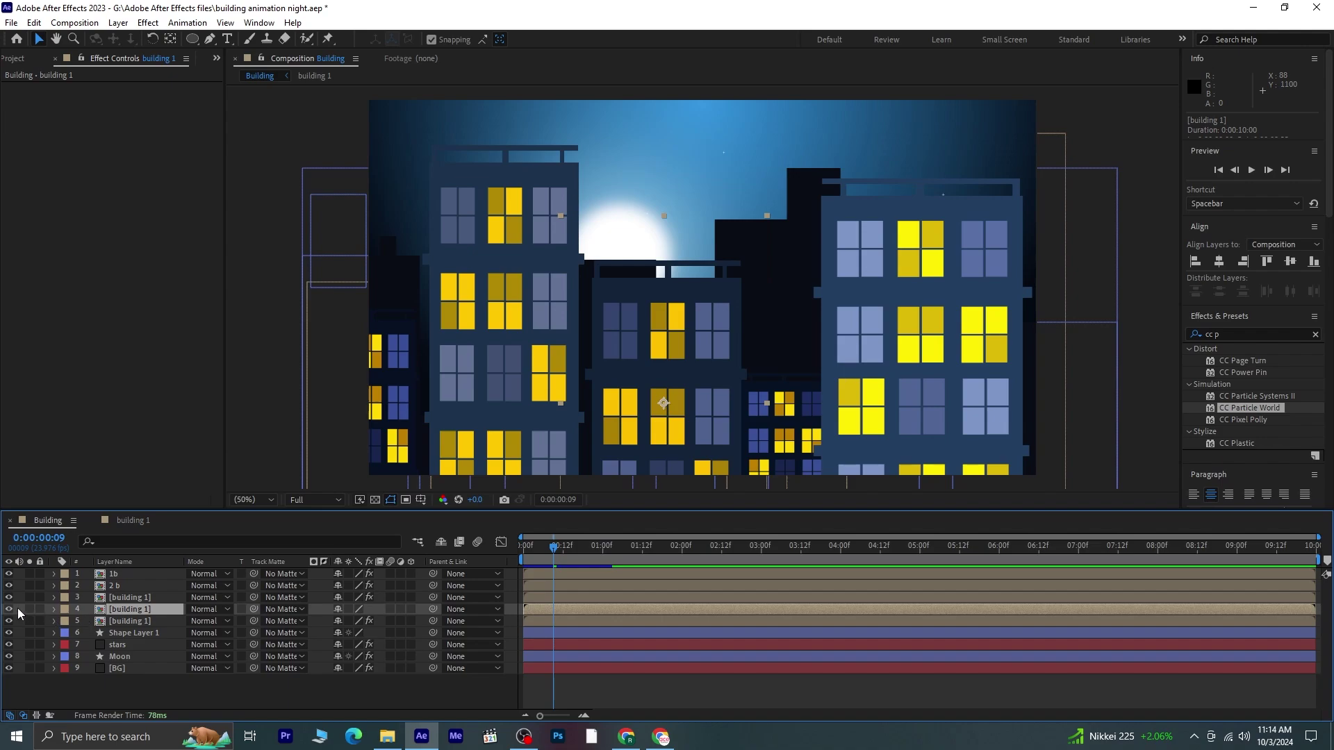
left_click(8, 609)
left_click(9, 610)
right_click(141, 611)
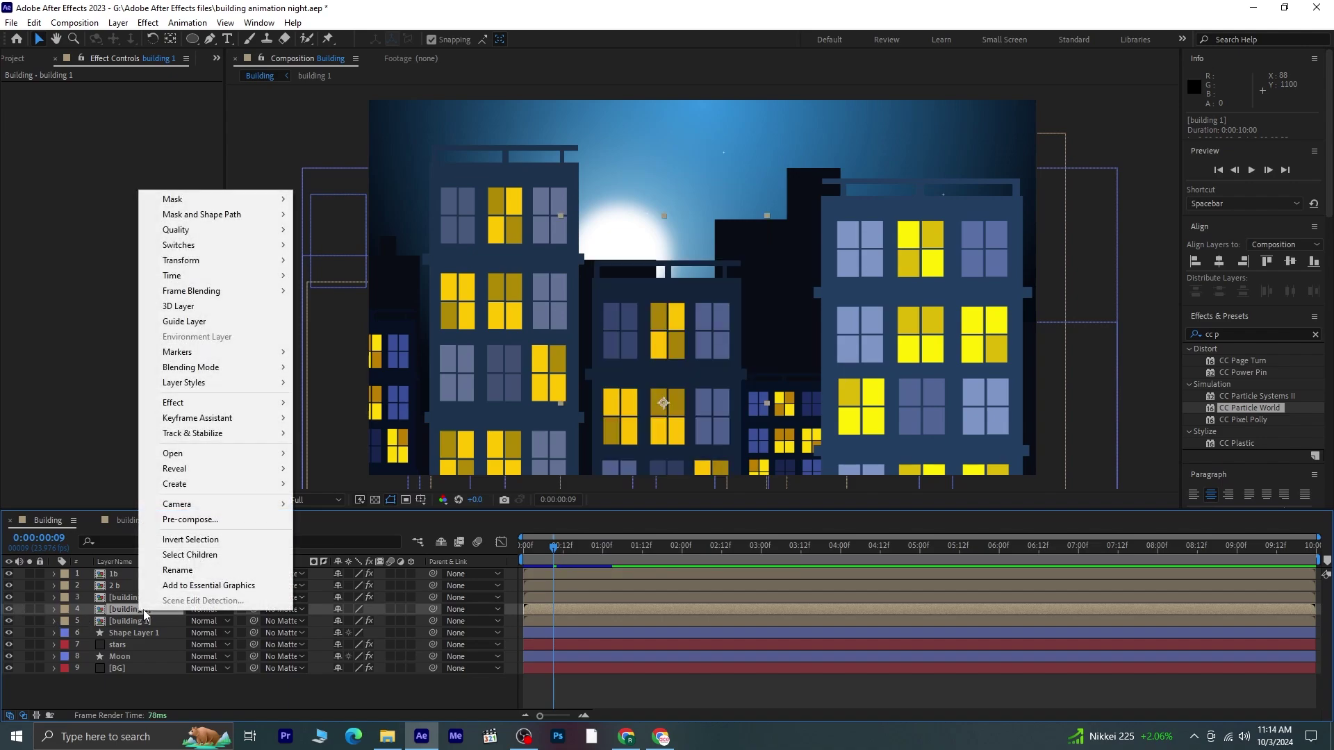
left_click(177, 571)
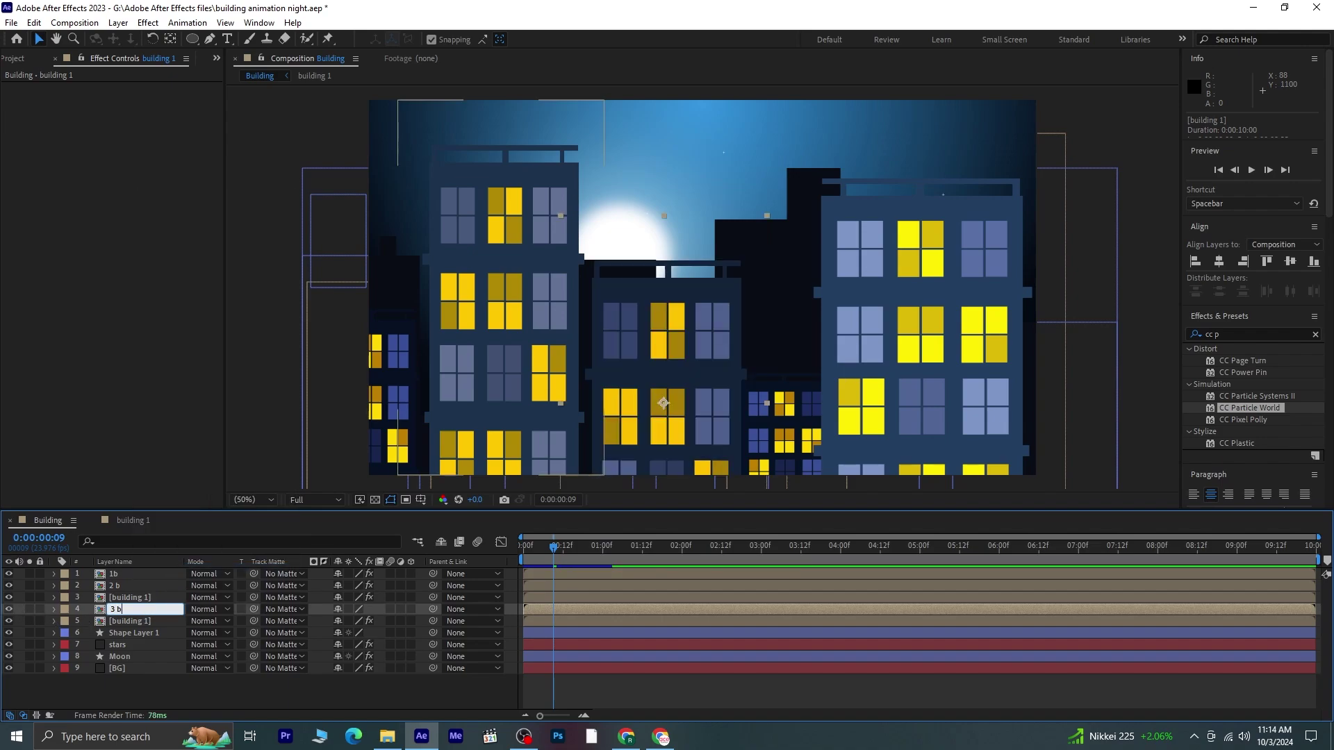
key("Return")
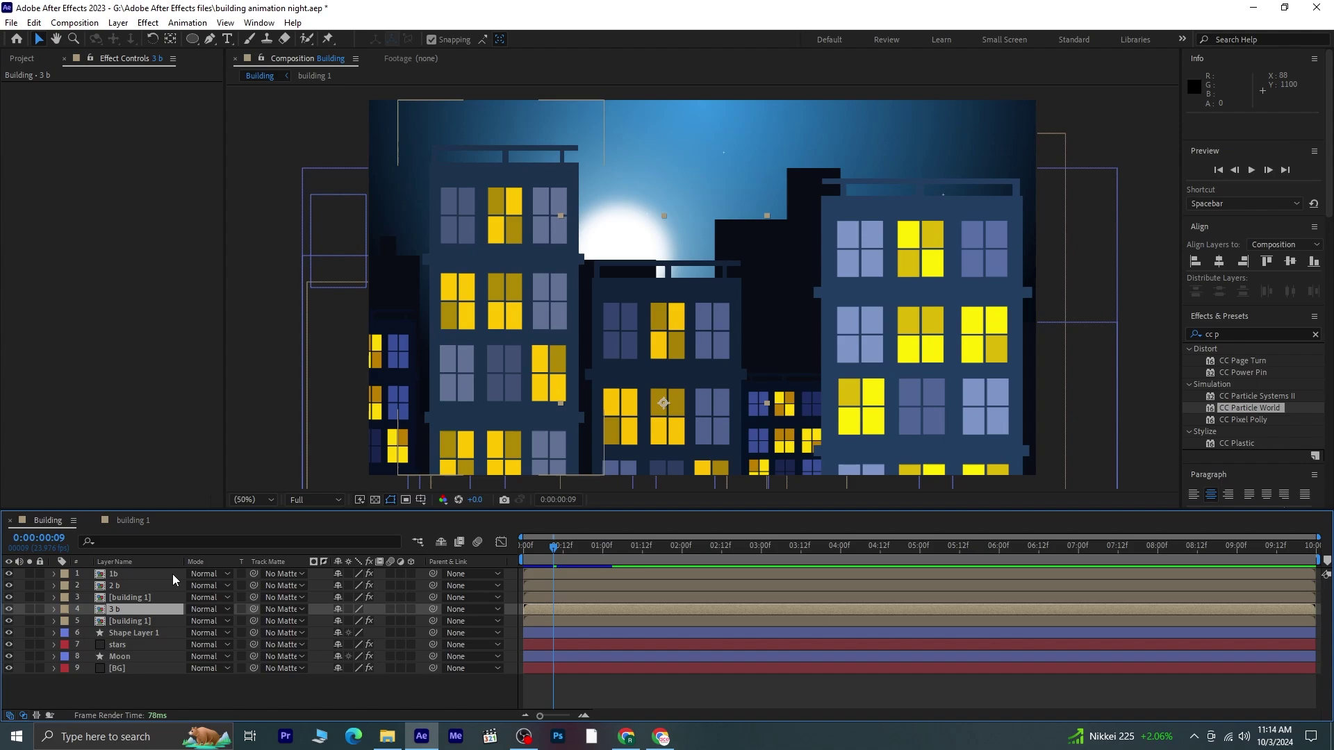
- Rename the building layer in row 3, directly below 2 b, as 4 b
left_click(126, 620)
left_click(119, 600)
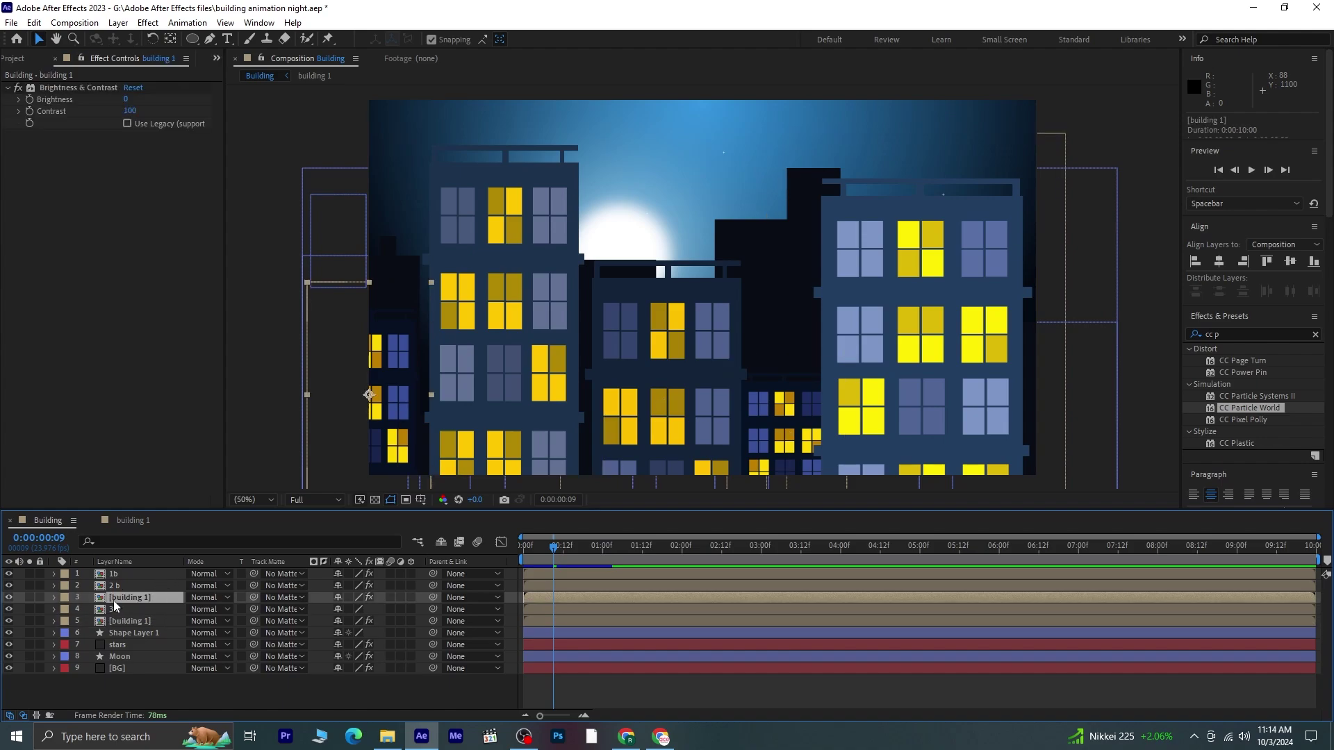
right_click(116, 597)
left_click(153, 560)
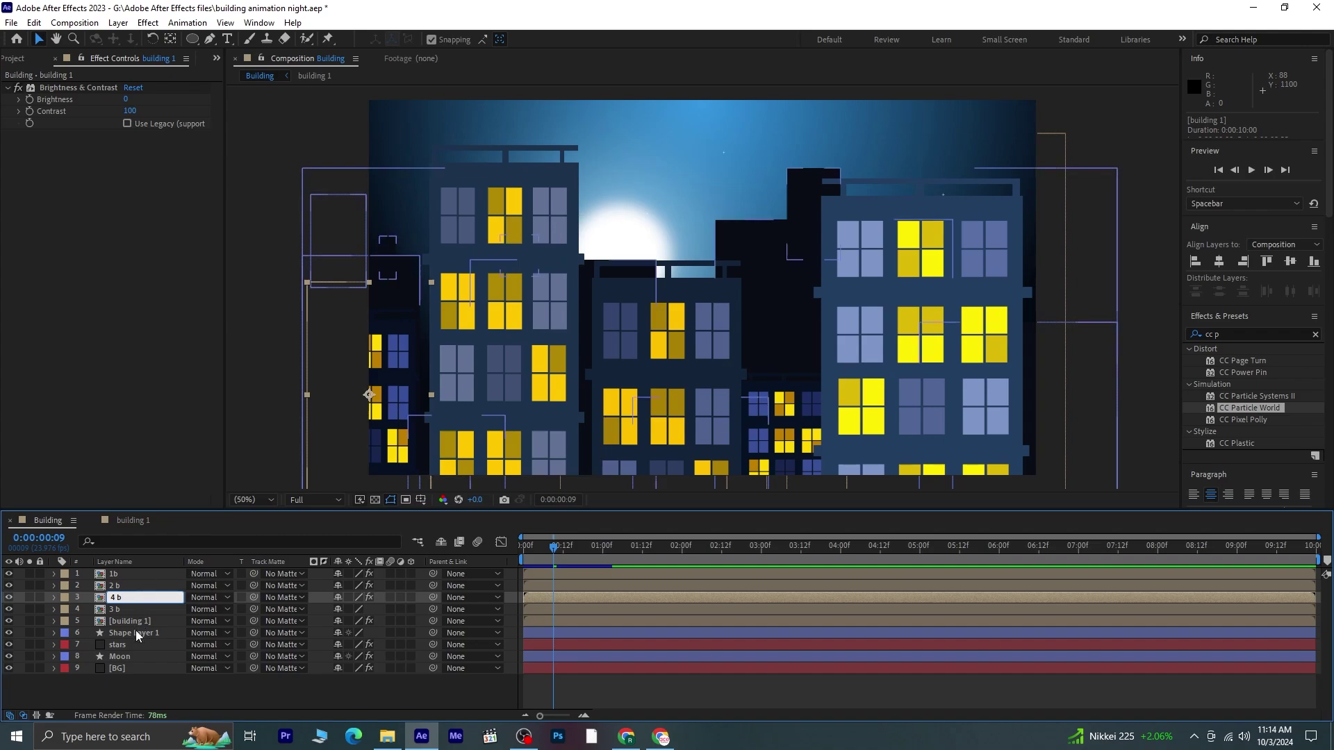
- Rename the last remaining building 1 layer, in row 5, as 5 b
left_click(136, 620)
right_click(135, 620)
left_click(174, 579)
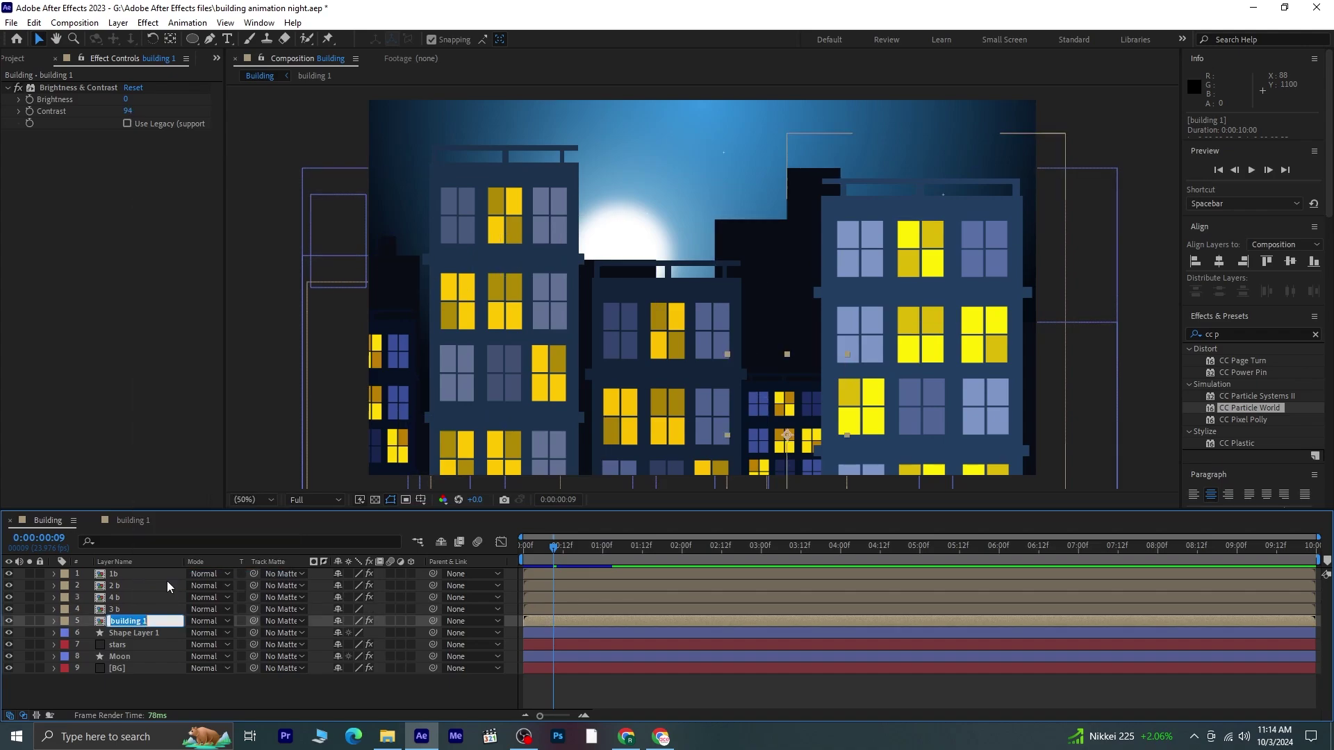
type("5 b")
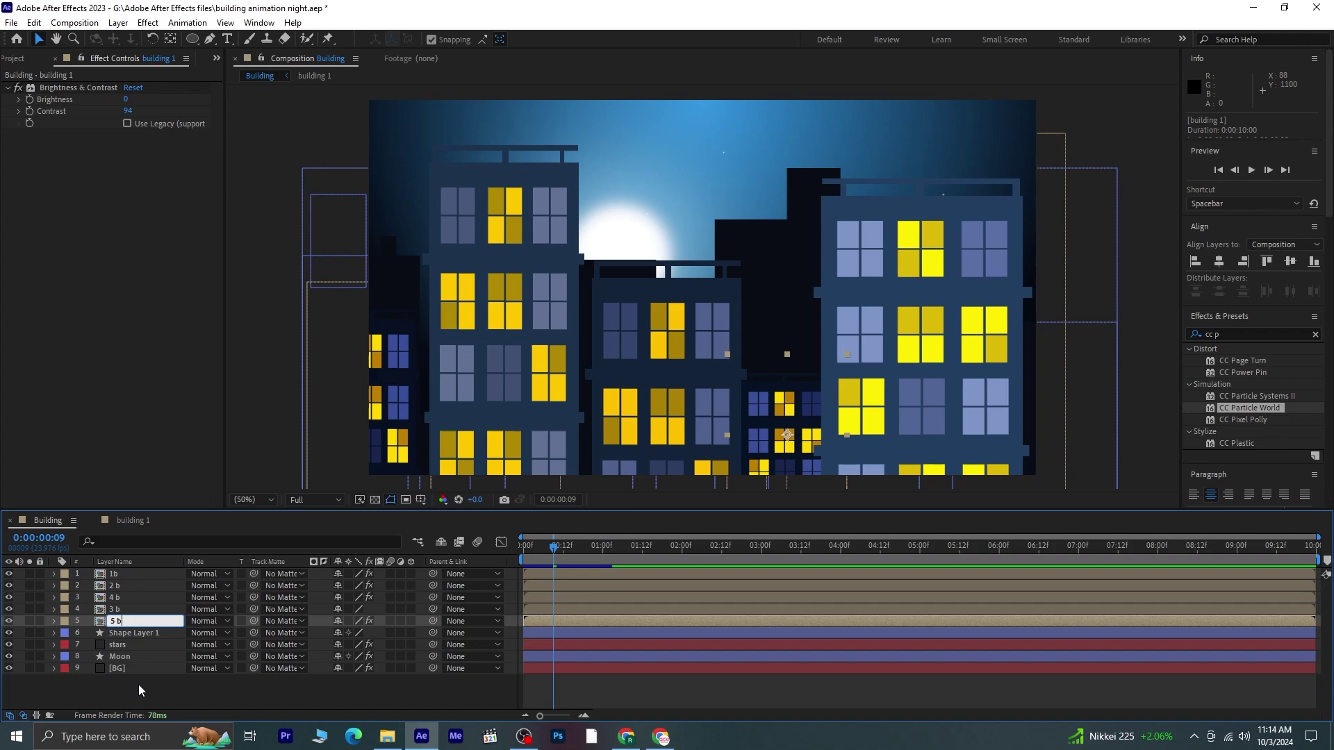
left_click(139, 685)
- Rename Shape Layer 1 as bg building and deselect it
left_click(136, 632)
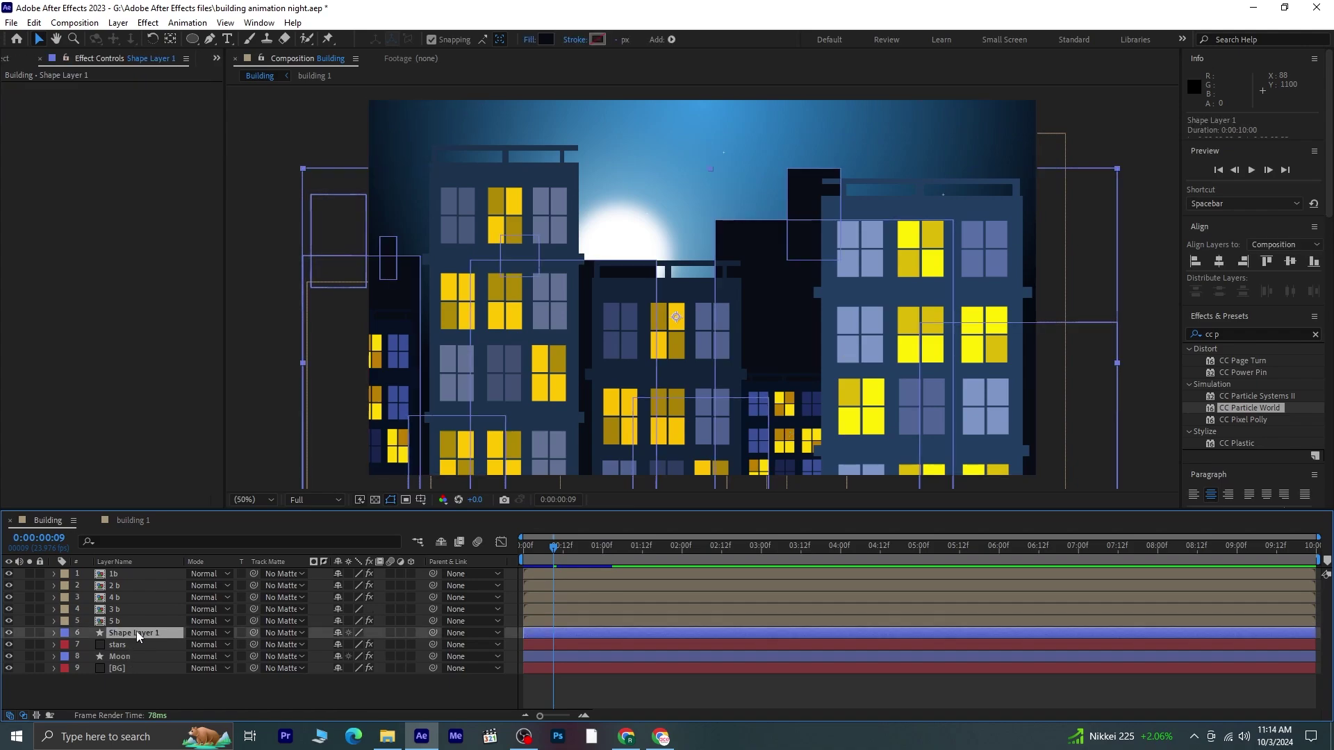
right_click(136, 631)
left_click(166, 595)
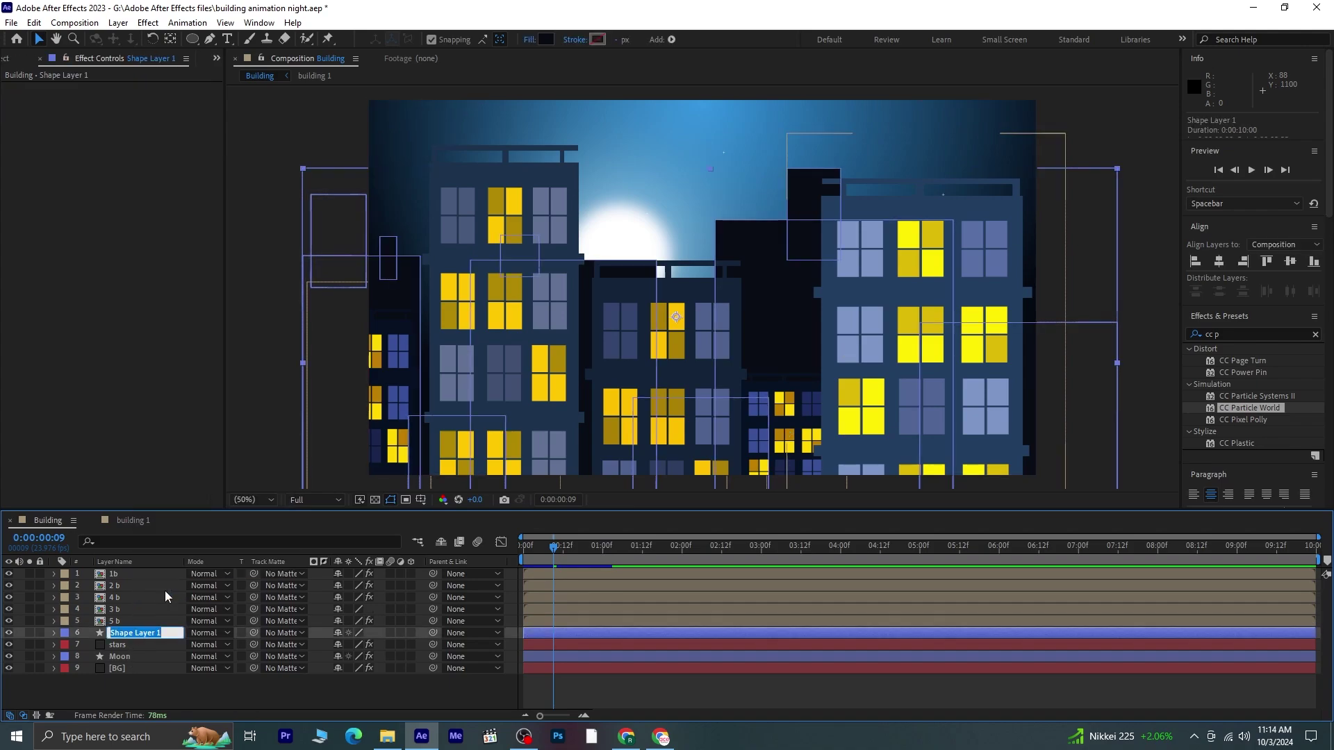
type("bg building")
key("Return")
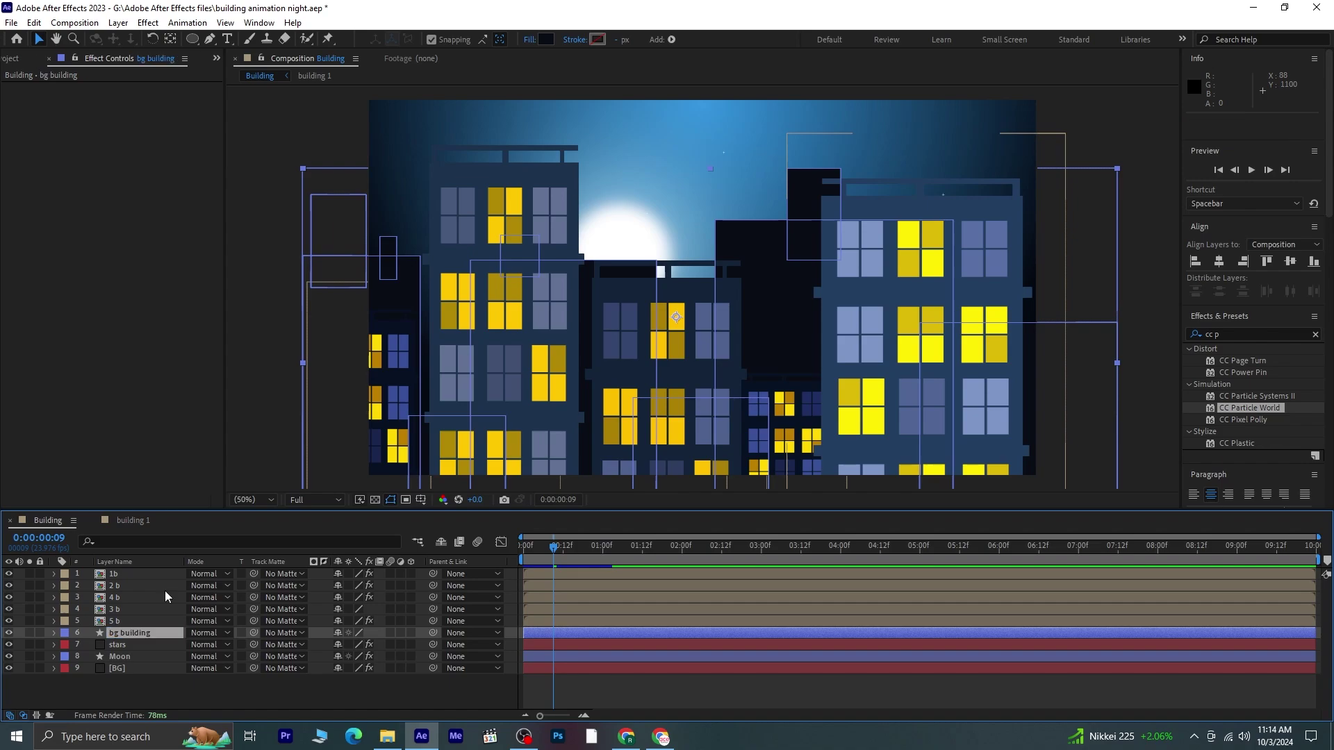
left_click(132, 681)
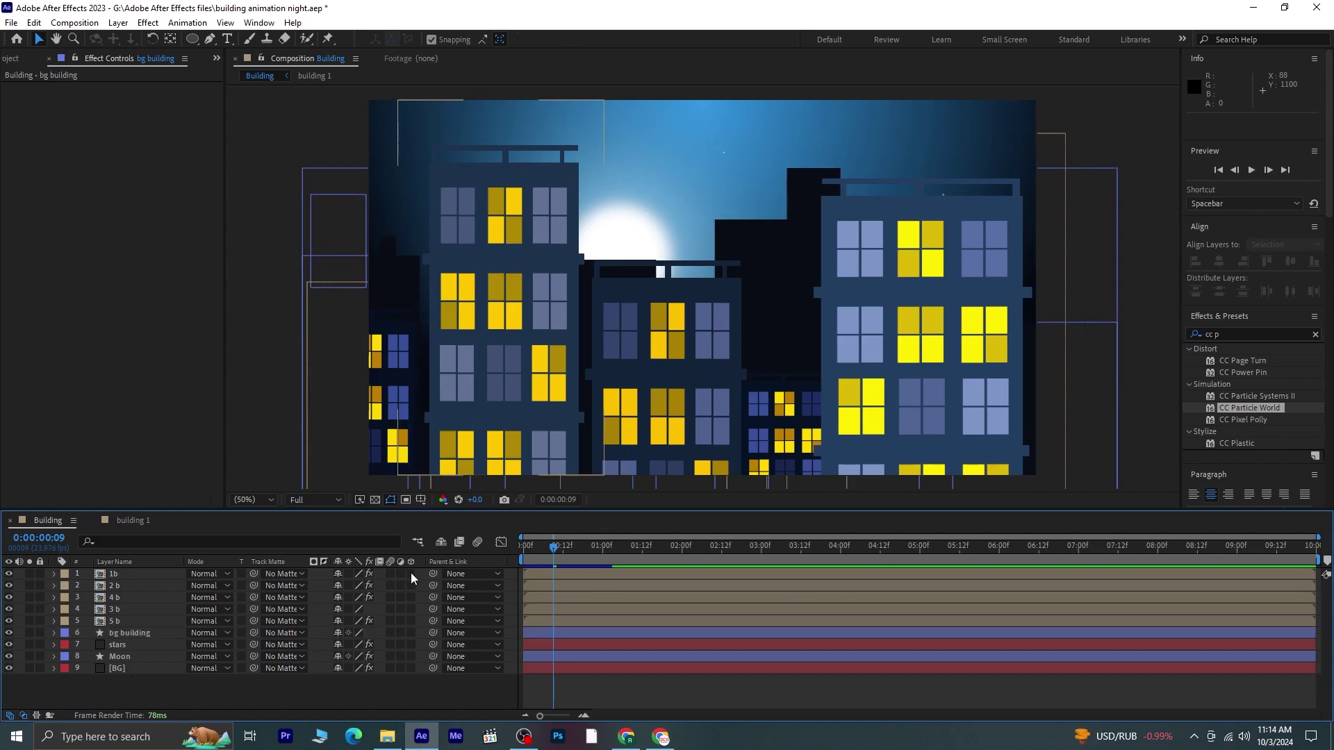
- Make every layer except BG a 3D layer and switch the composition view to Top
left_click_drag(411, 573, 410, 655)
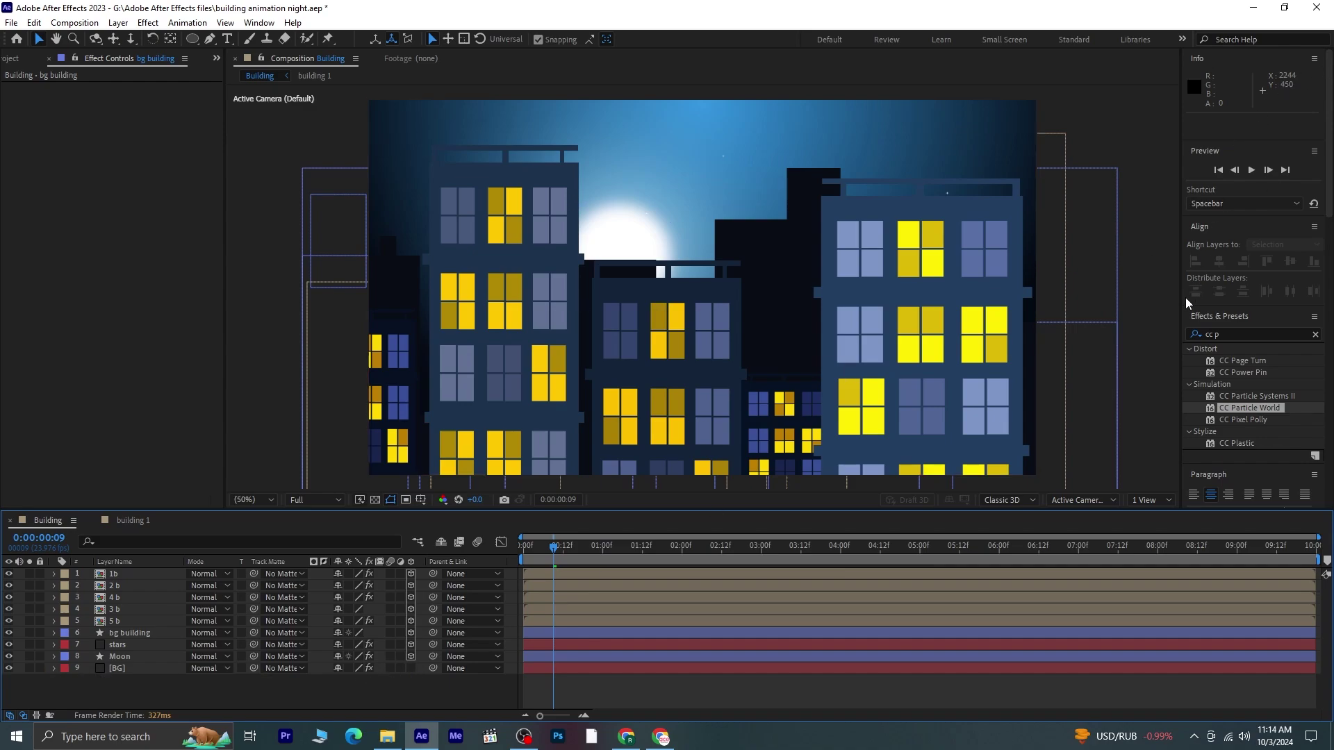
left_click(1097, 498)
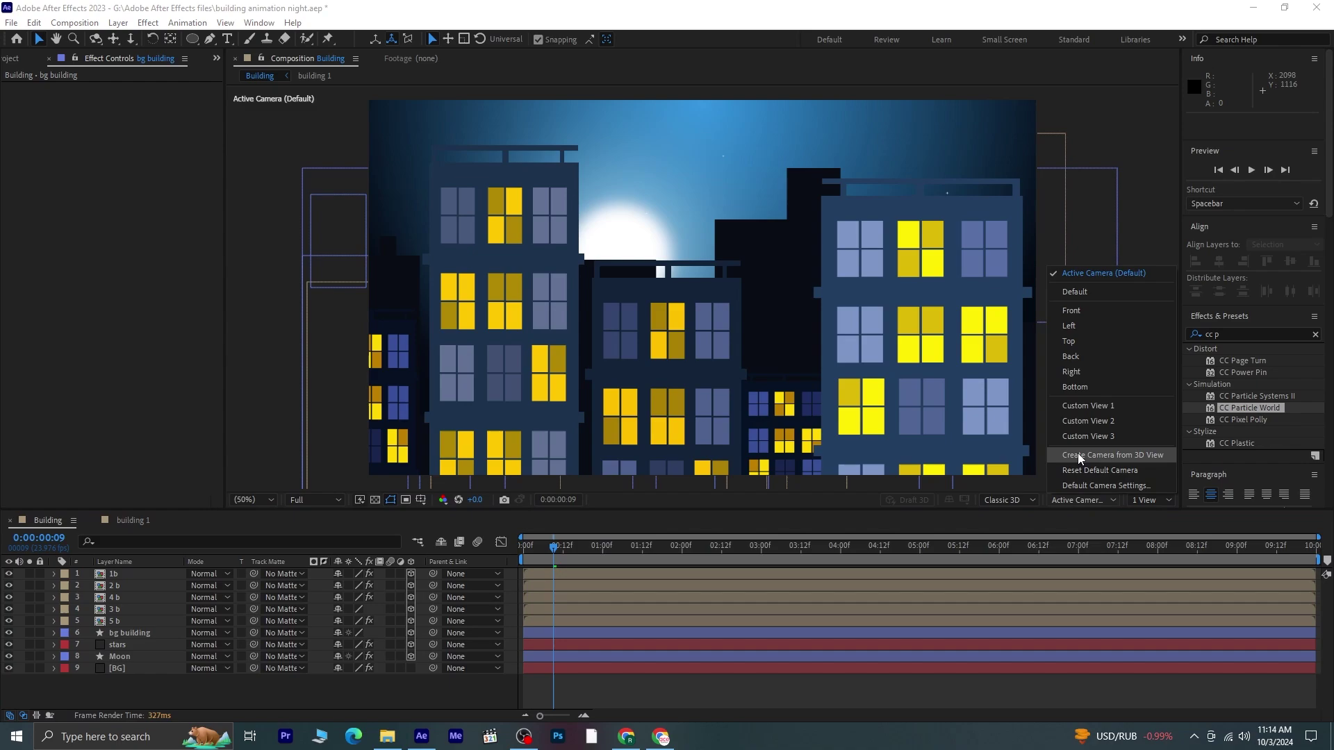
left_click(1077, 343)
scroll(898, 352, "down", 2)
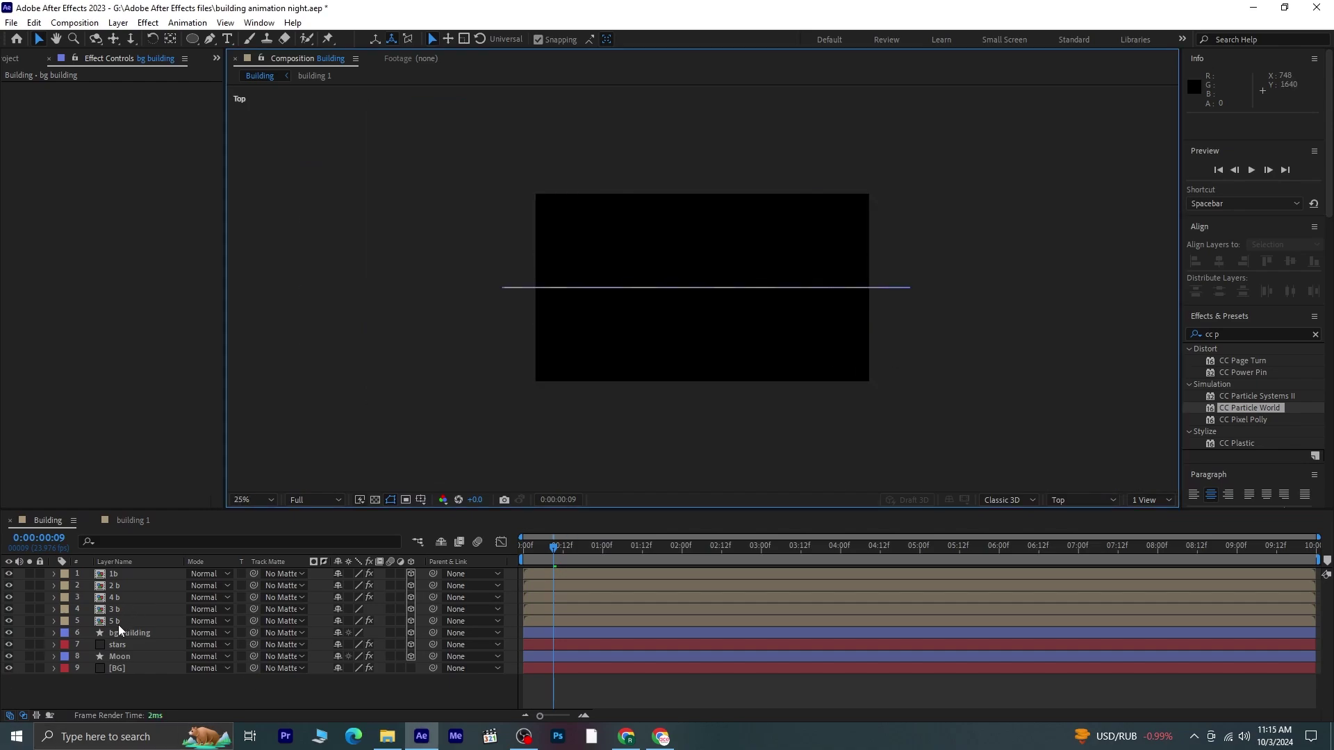
- Push the Moon layer back along the Z axis to a depth somewhat beyond 1984, behind all other 3D layers
left_click(105, 666)
left_click(132, 656)
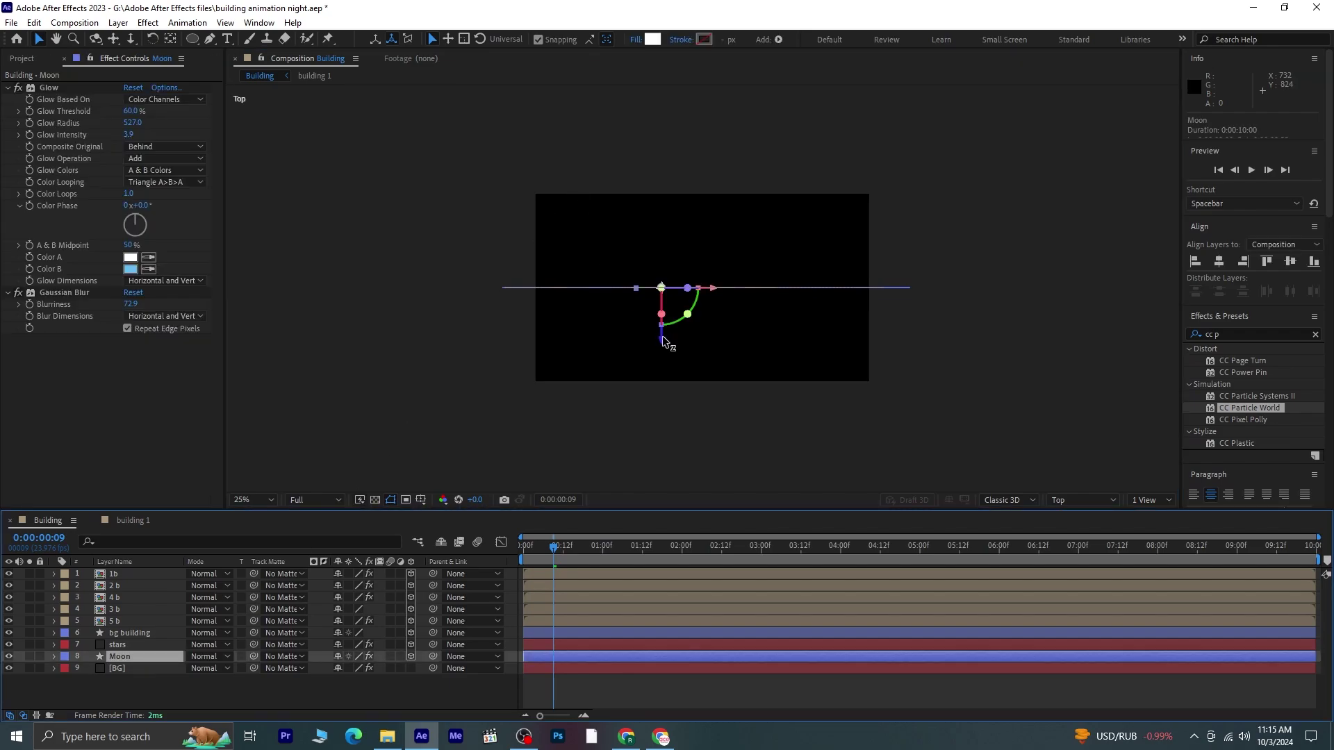
key("h")
left_click_drag(667, 279, 628, 385)
left_click_drag(622, 452, 623, 102)
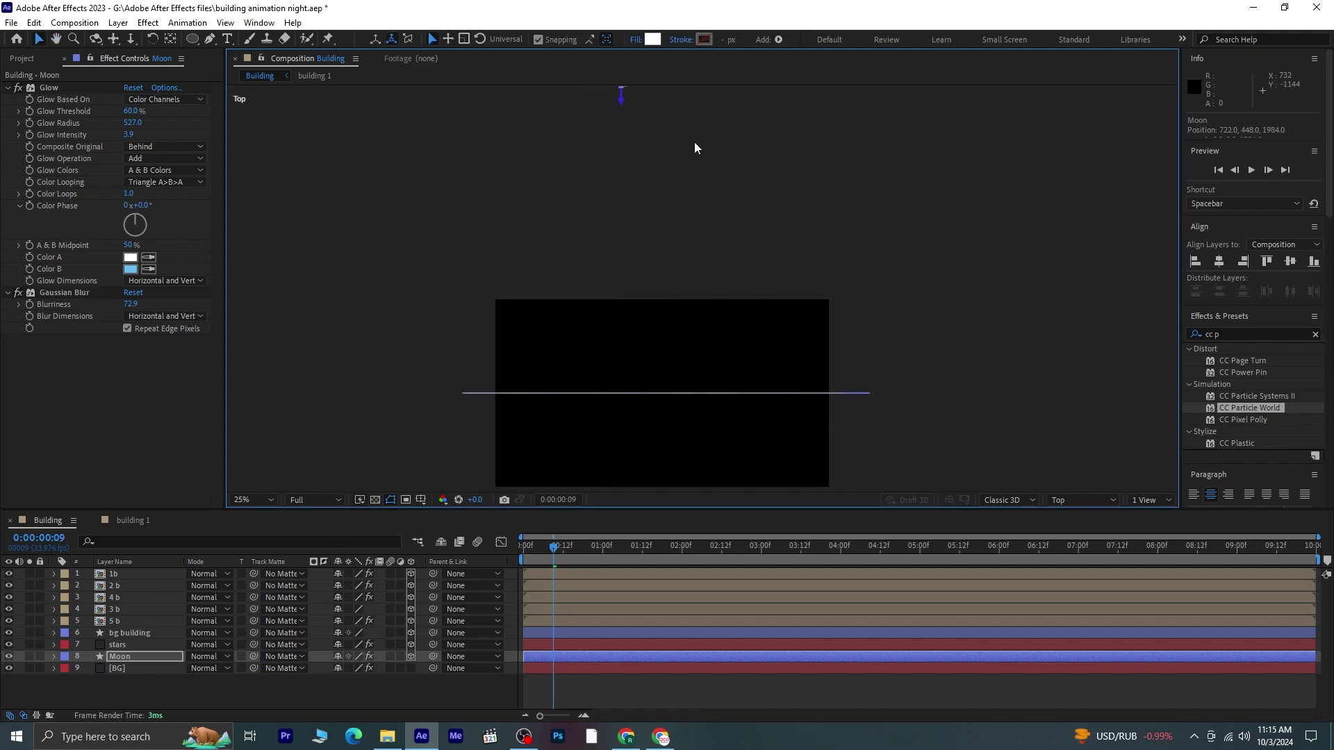
key("comma")
left_click_drag(686, 261, 631, 317)
key("v")
left_click_drag(613, 258, 617, 238)
- Push the stars layer back to a Z position of about 2024 and the bg building layer to about 1832
left_click(129, 645)
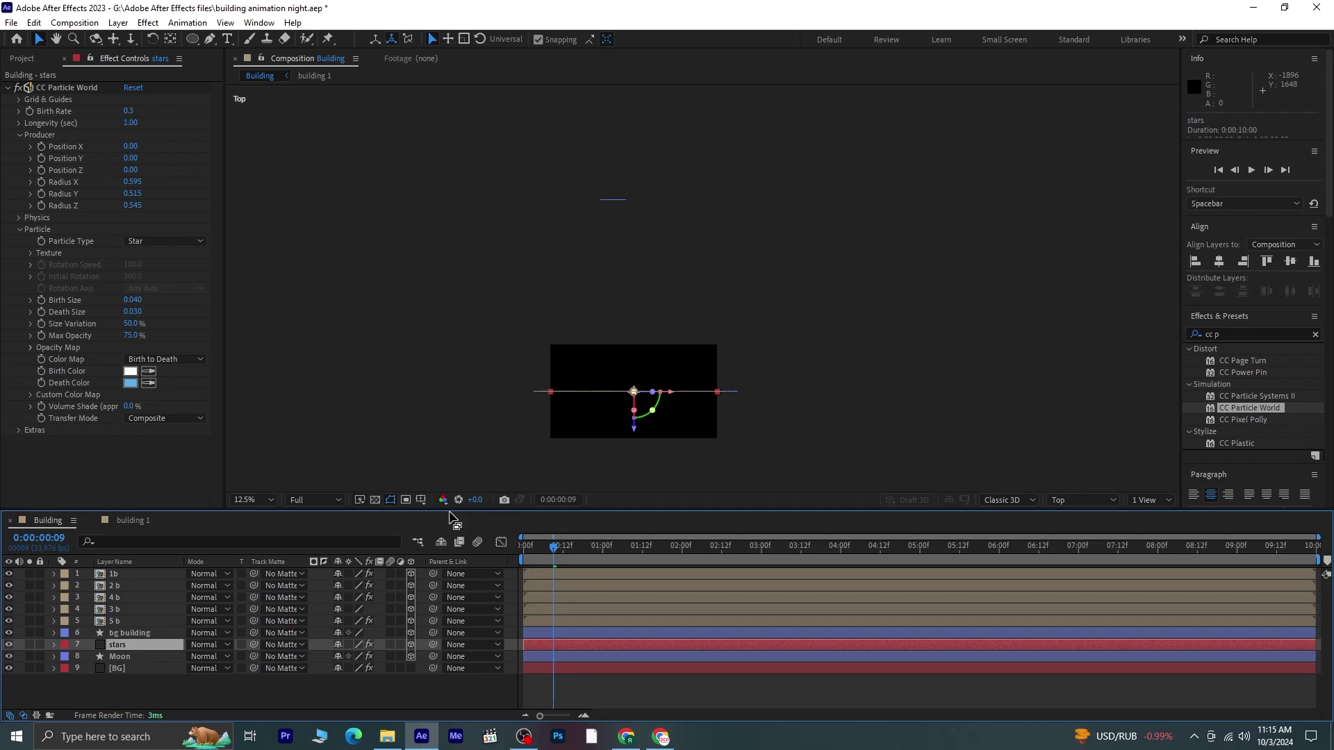
left_click_drag(632, 434, 627, 267)
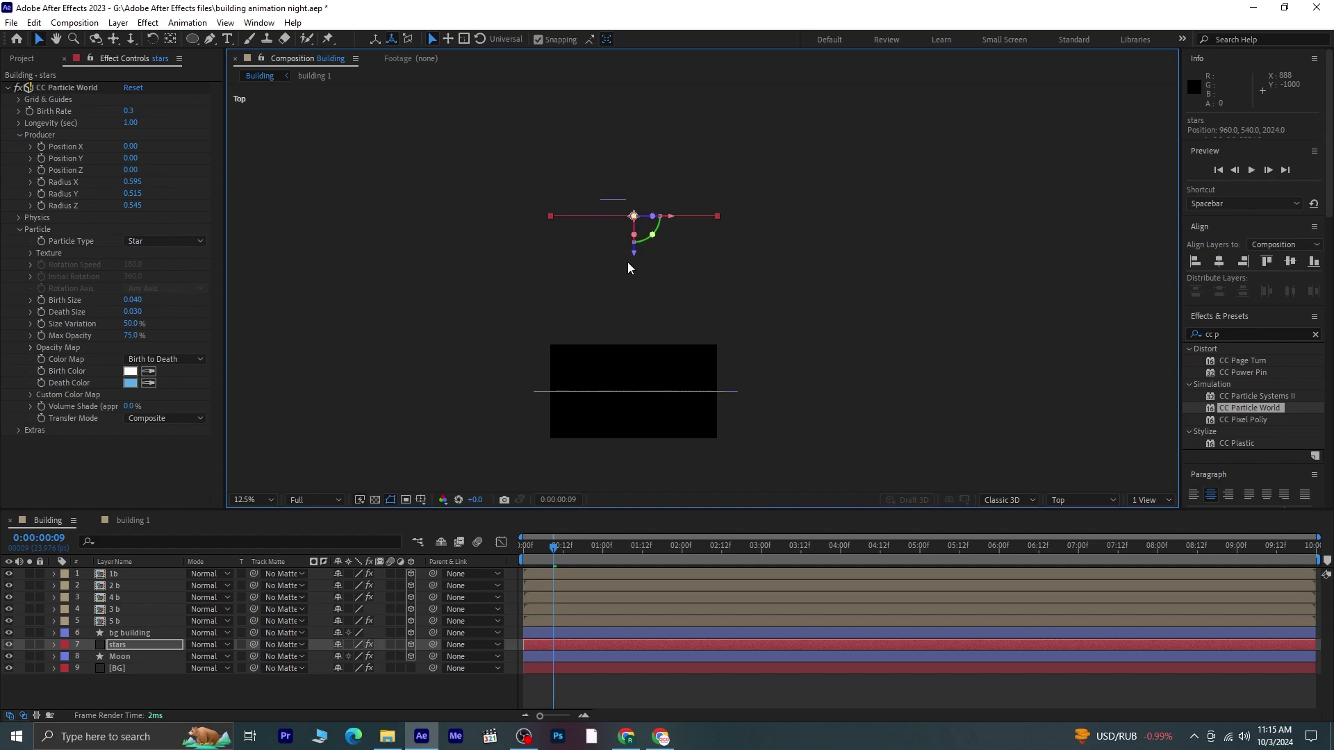
left_click(139, 632)
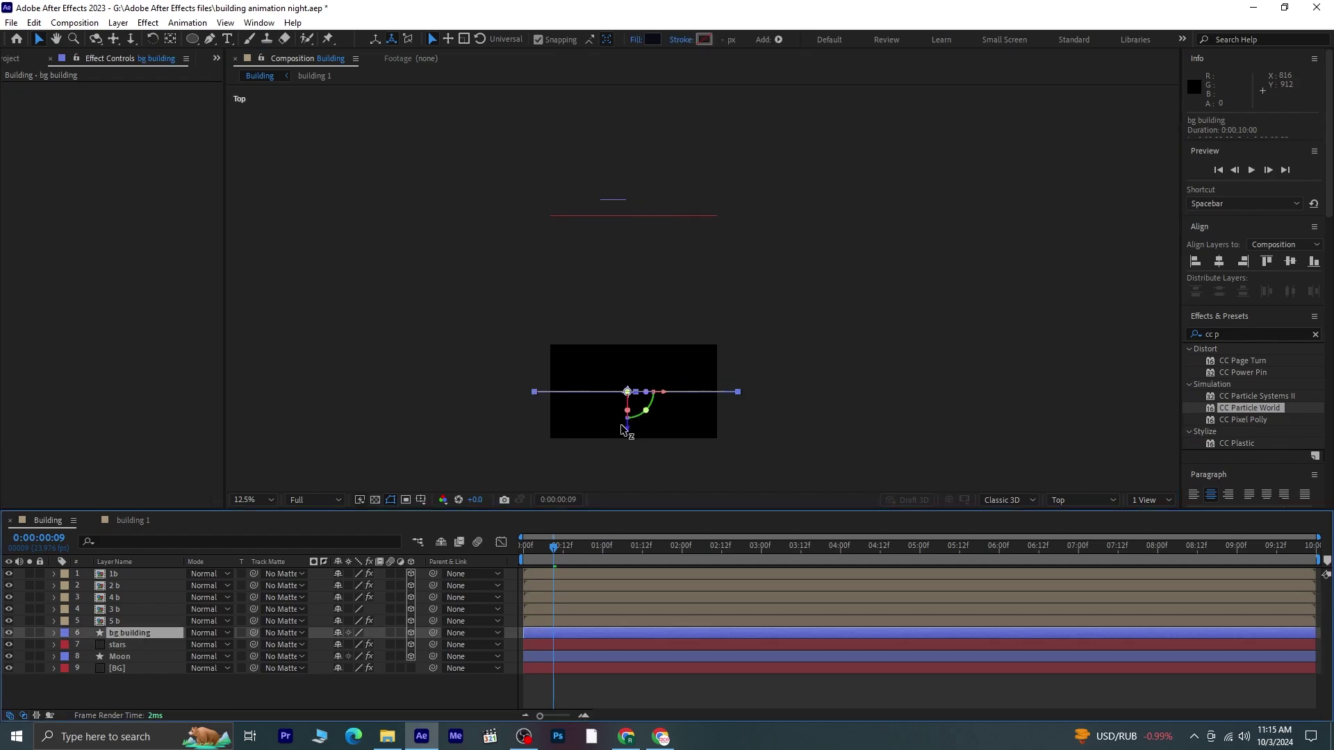
left_click_drag(629, 430, 631, 272)
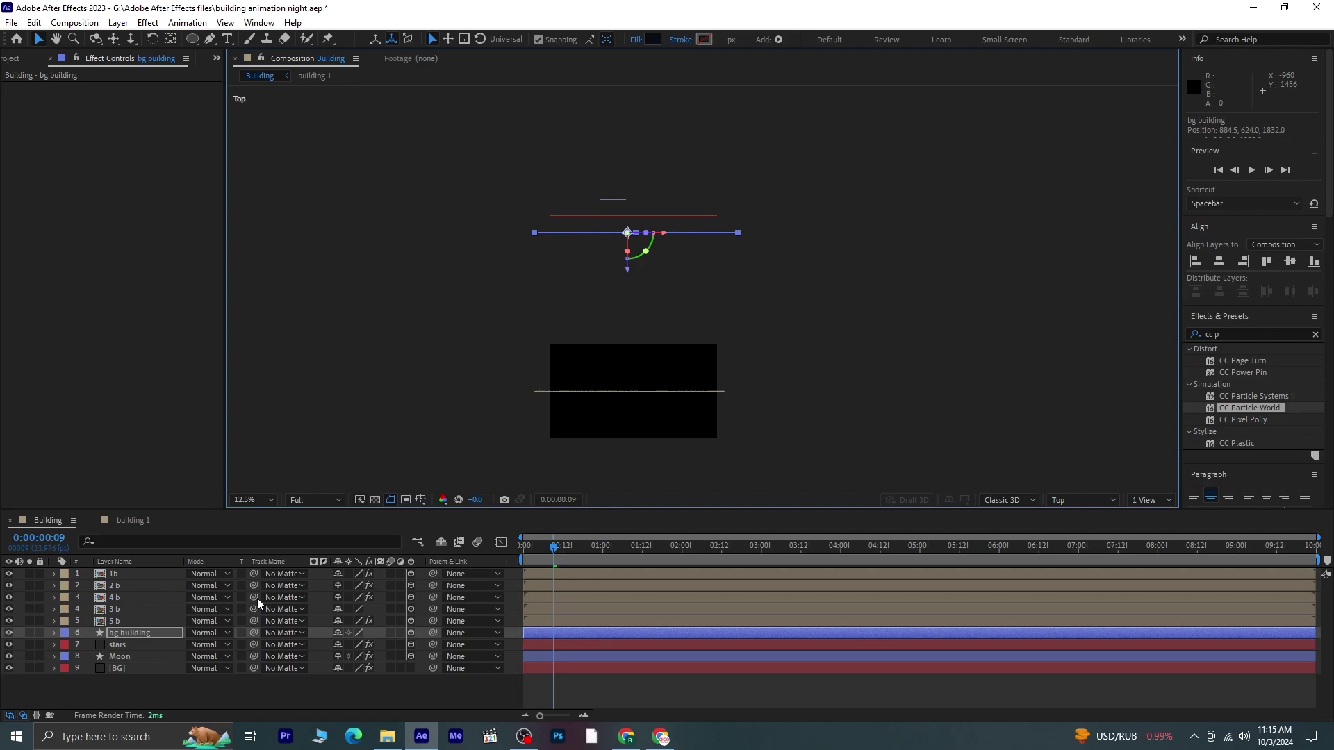
- Push layer 5 b back along Z to just in front of bg building, and layer 3 b to about 1496
left_click(135, 621)
left_click_drag(655, 432, 656, 285)
left_click(119, 610)
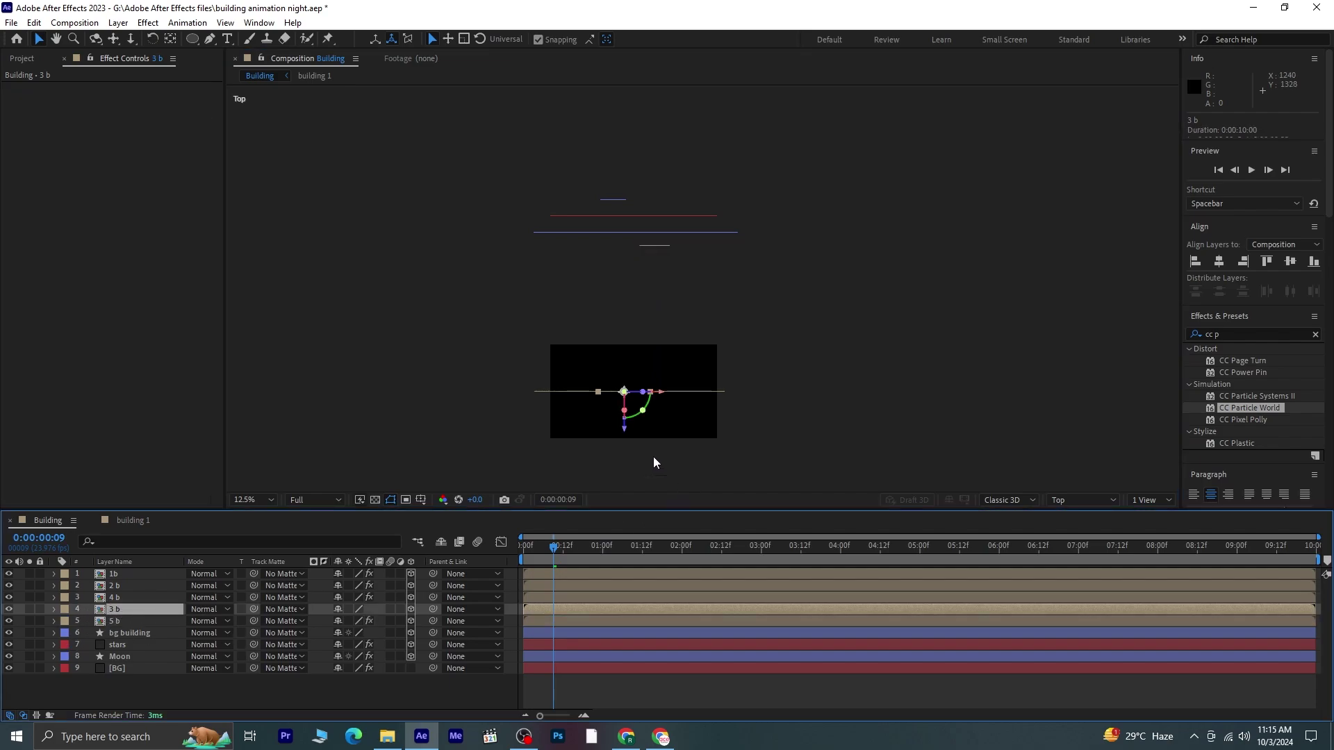
left_click_drag(621, 431, 625, 296)
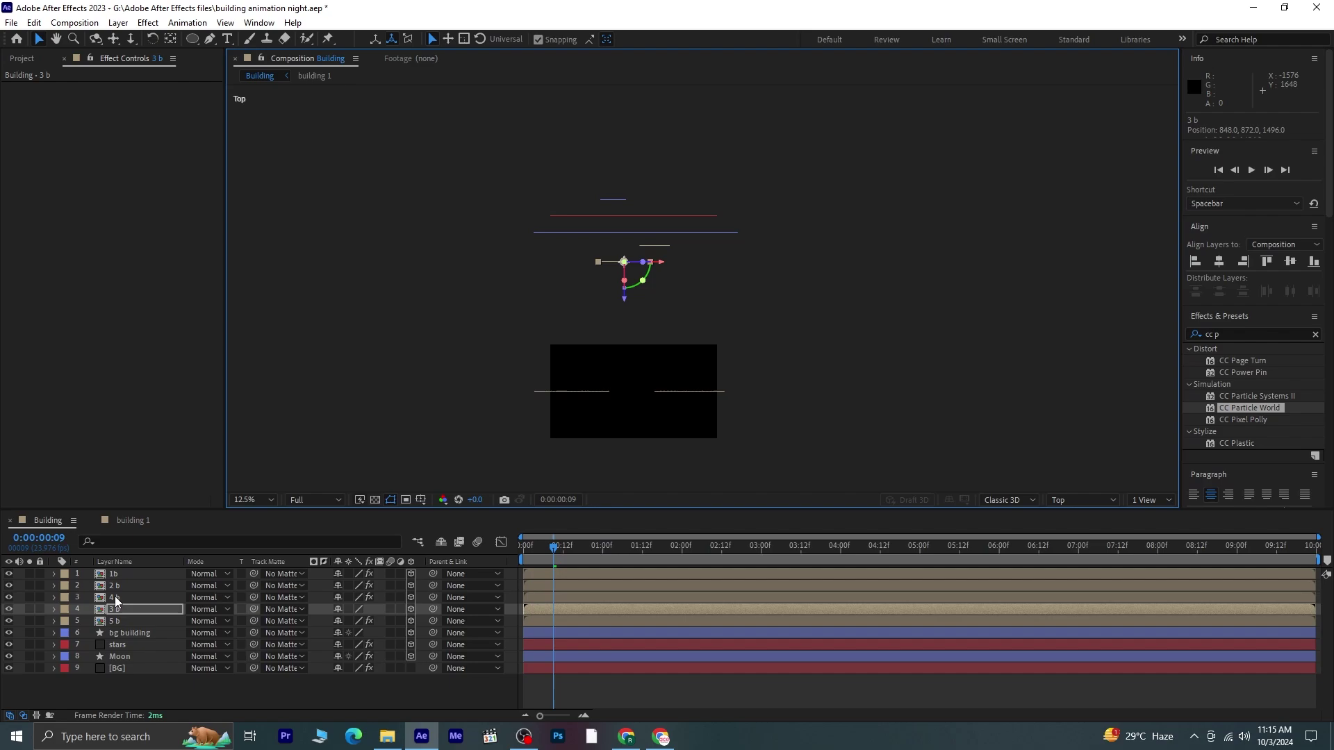
- Push layer 4 b back to a Z position of about 1328 and layer 2 b to slightly in front of it
left_click(116, 599)
left_click_drag(553, 425, 552, 312)
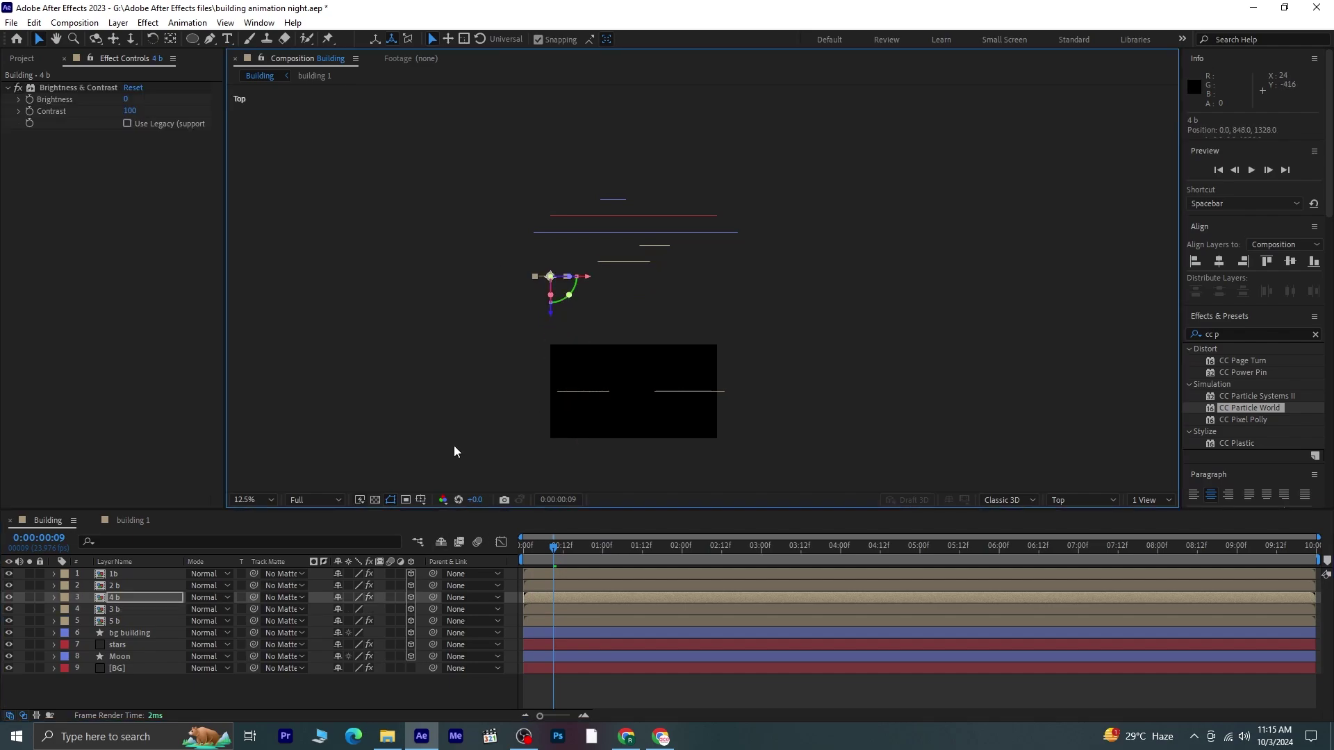
left_click(119, 586)
left_click_drag(692, 432, 696, 334)
- Push layer 1b back along Z to a depth of 968 and return to the Active Camera view
left_click(136, 574)
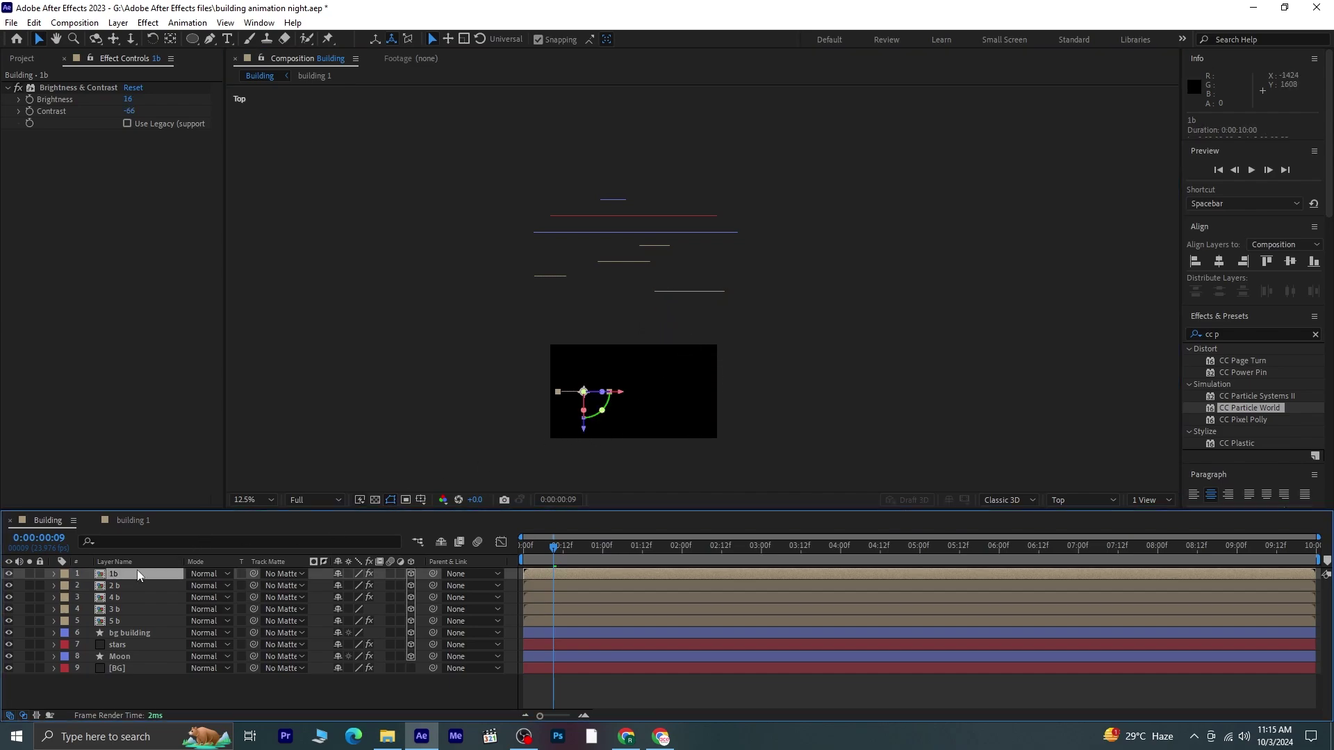
left_click_drag(589, 433, 589, 344)
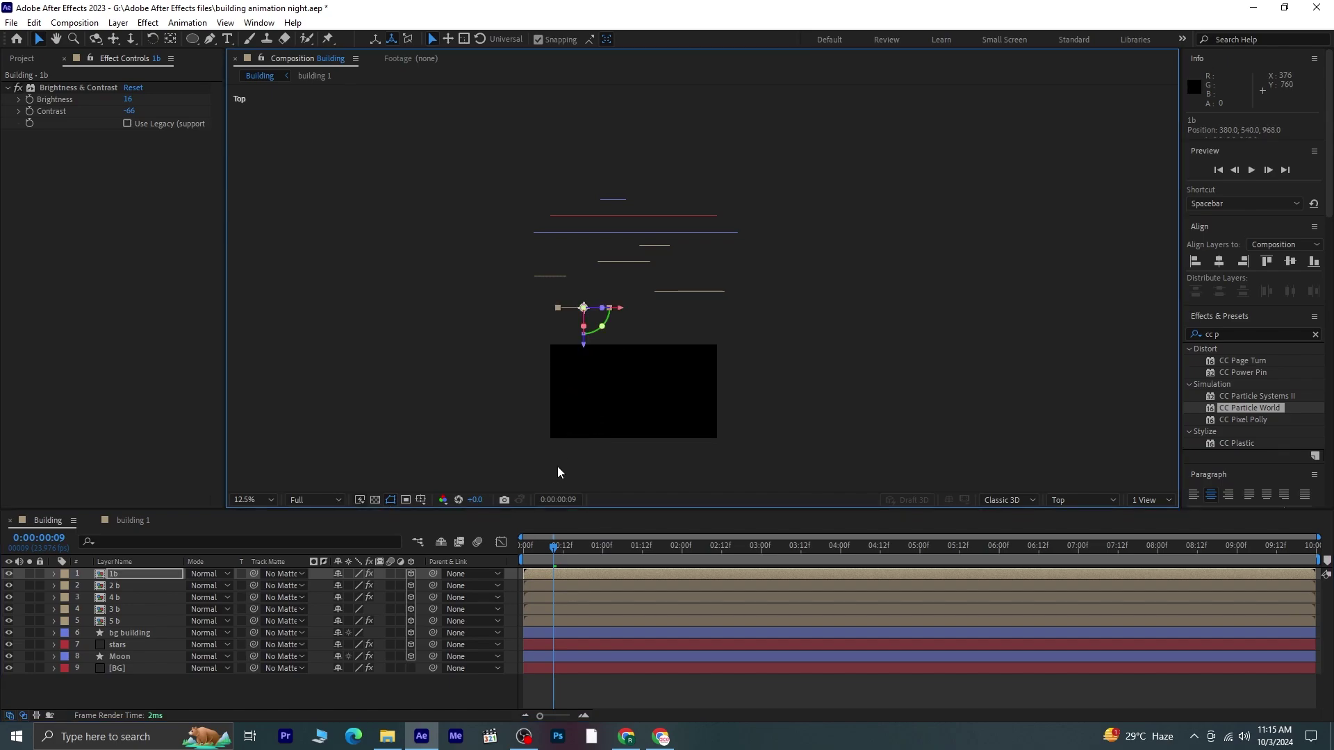
left_click(1079, 500)
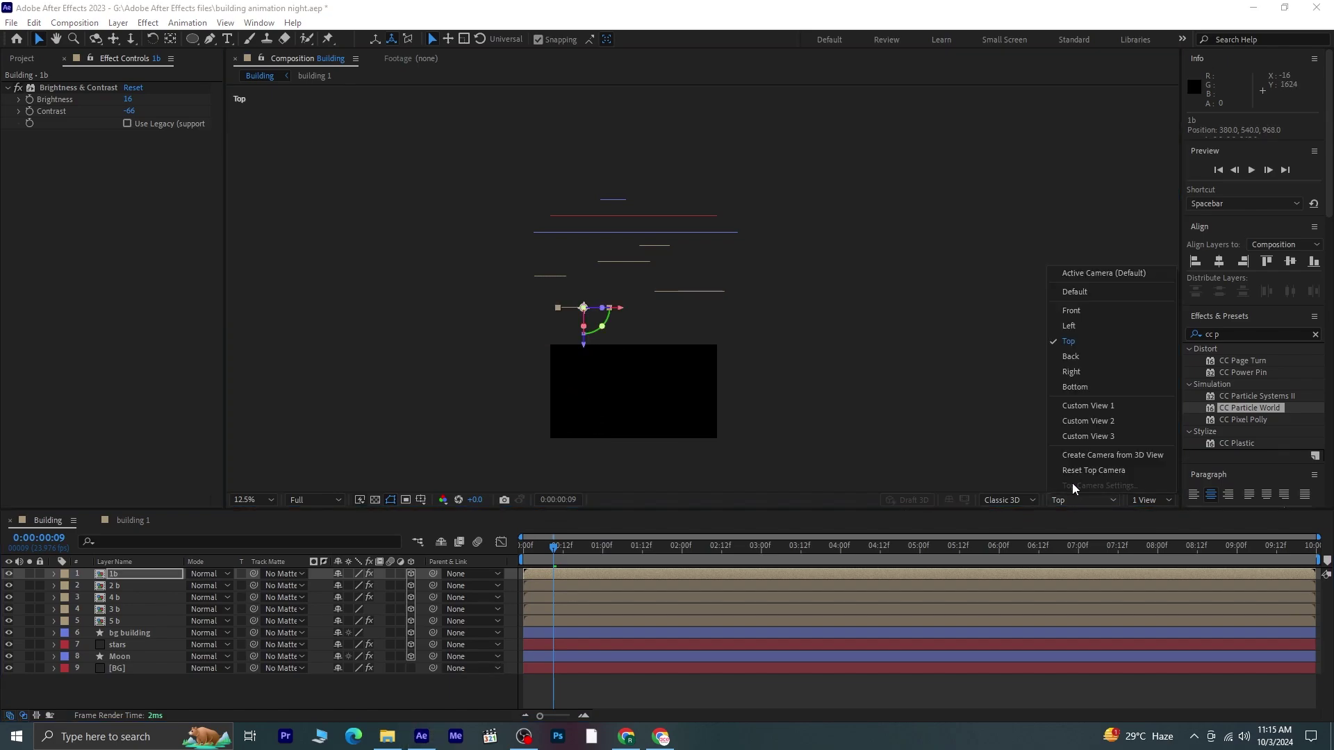
left_click(1091, 273)
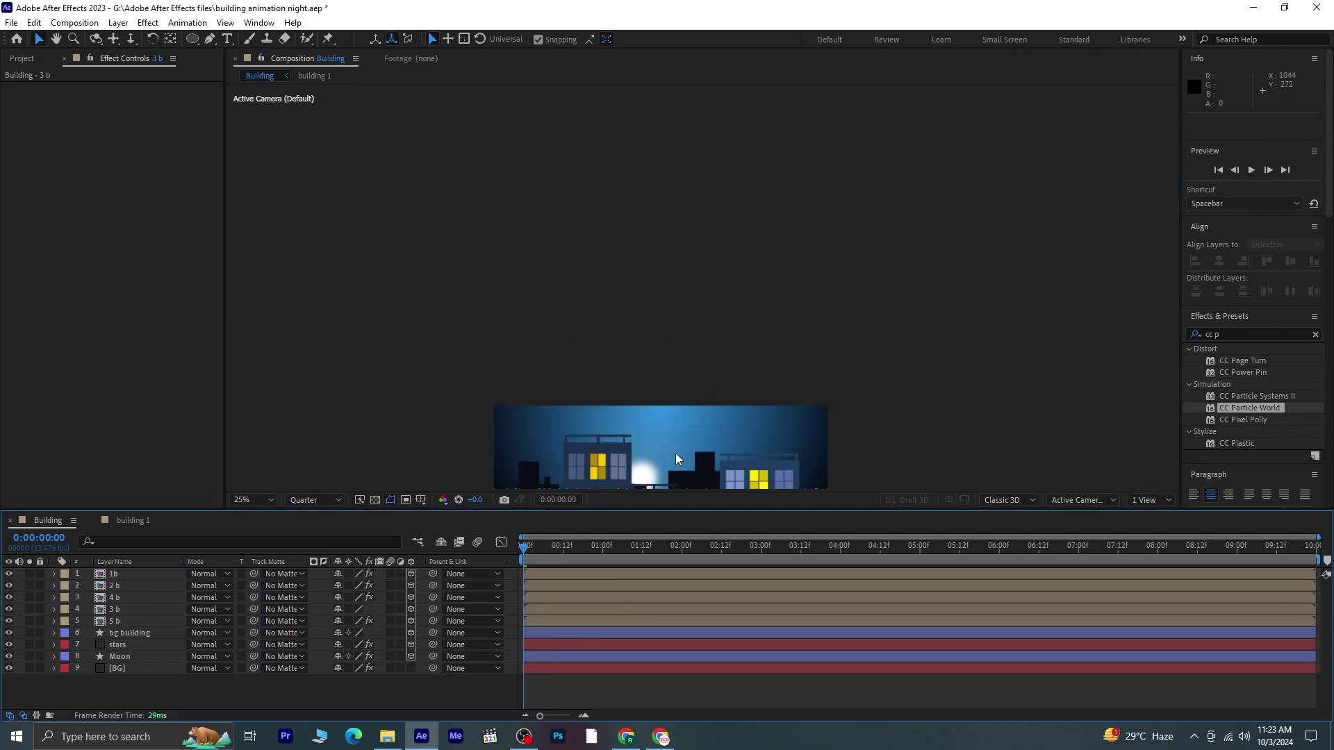
- Fit the composition in the viewer and lower building 1b to a Y position of about 624, covering the gap beneath it
left_click_drag(675, 453, 662, 353)
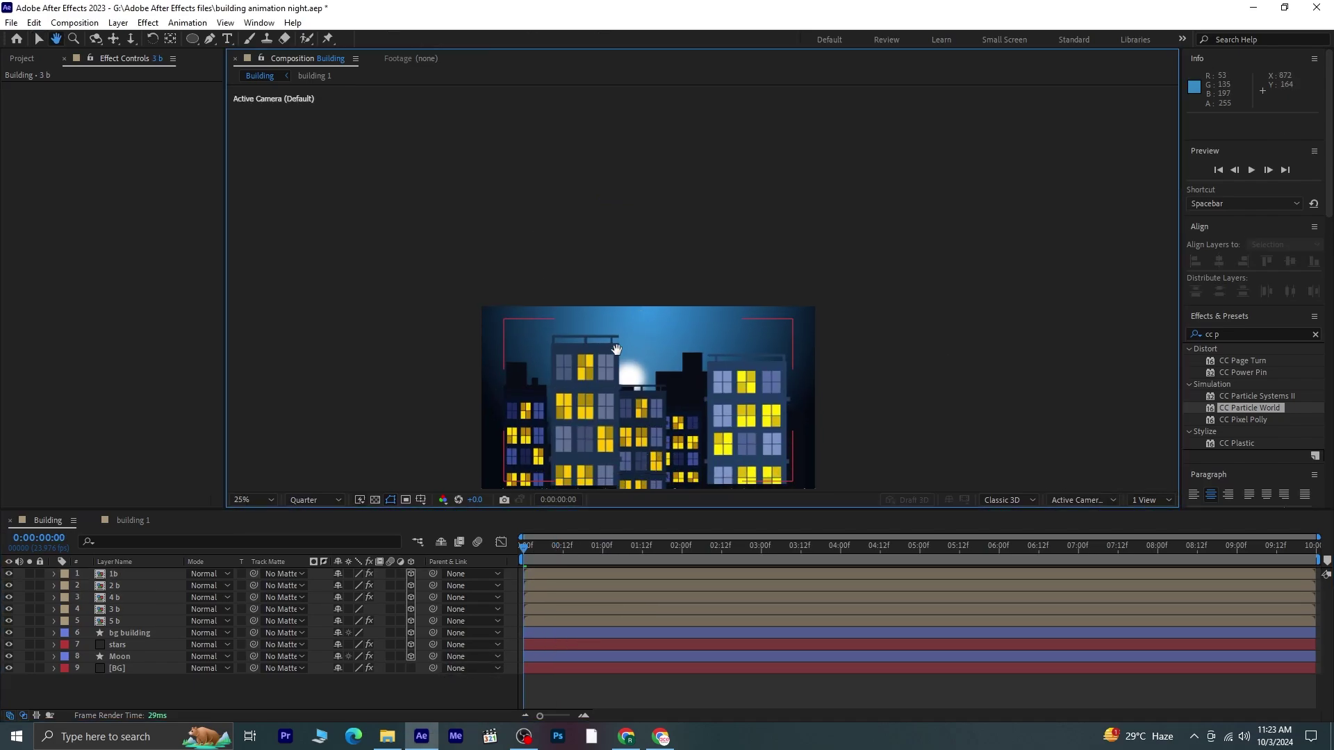
left_click(268, 496)
left_click(273, 256)
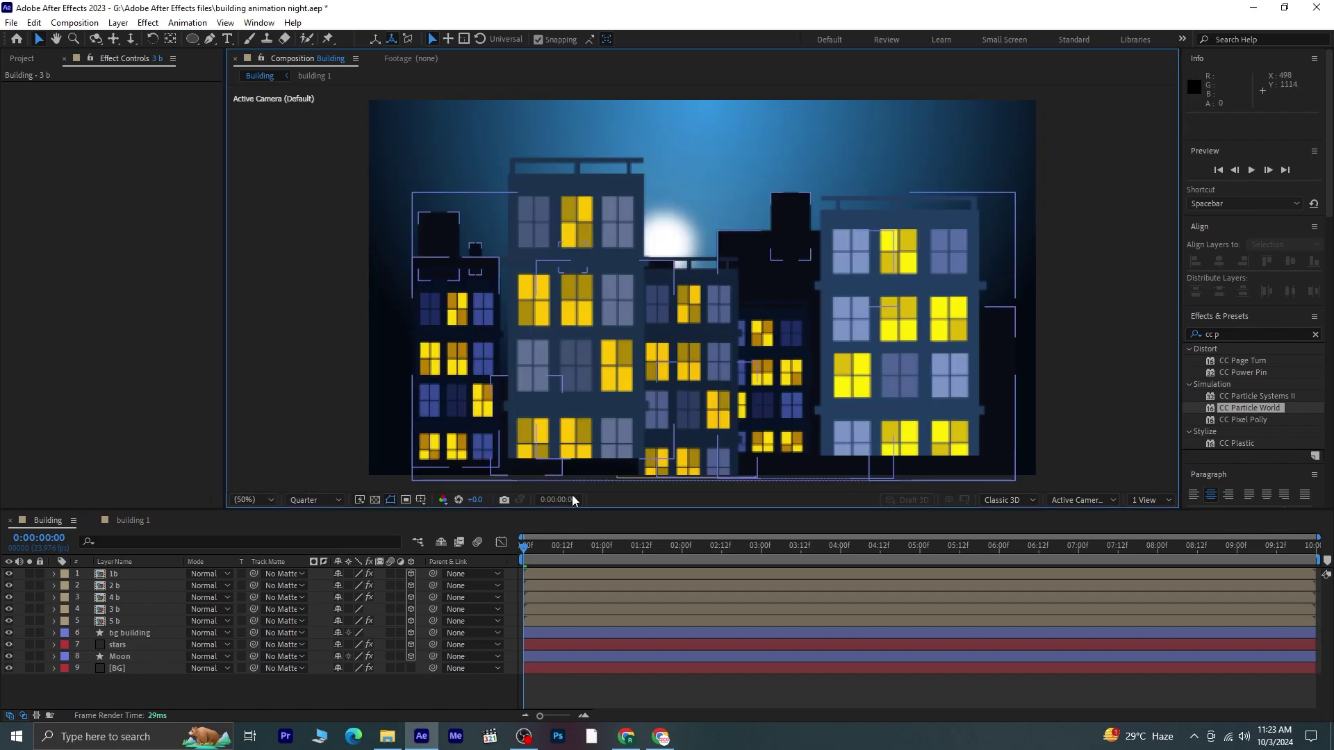
left_click(136, 632)
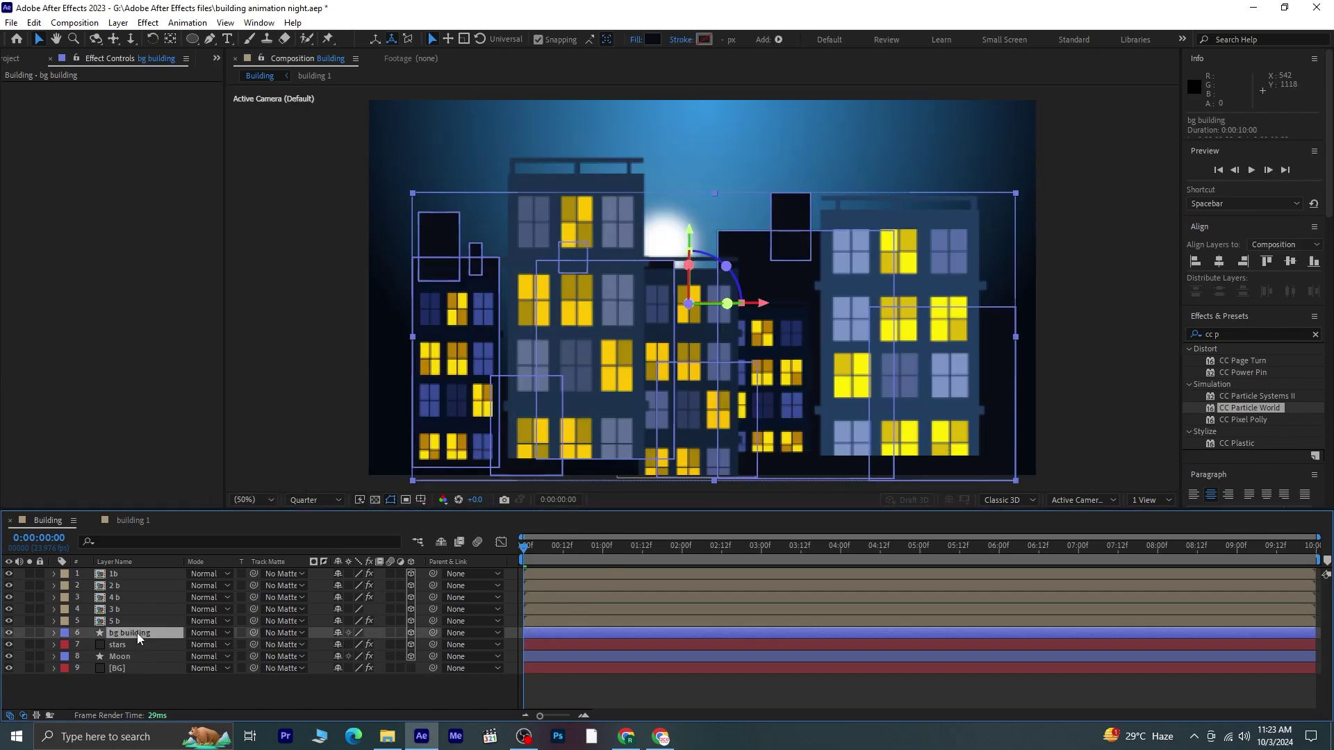
left_click(132, 572)
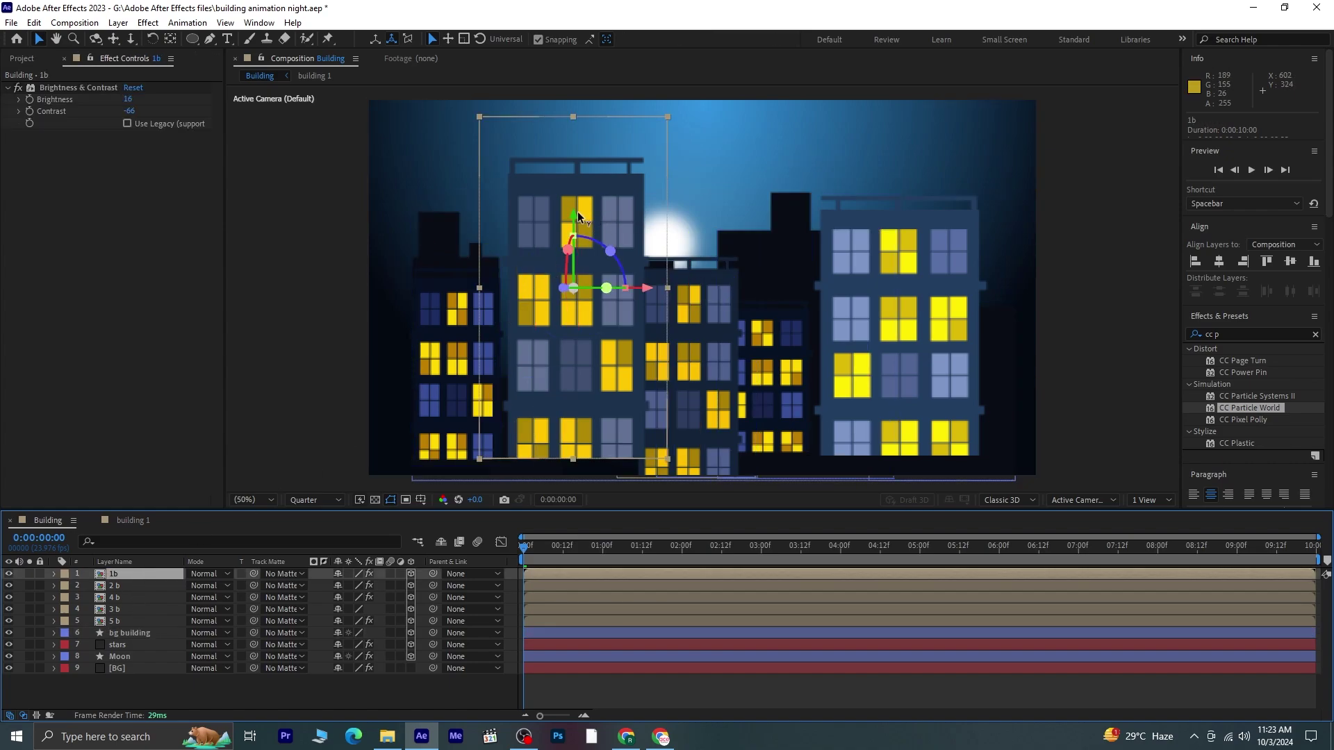
left_click_drag(575, 221, 574, 235)
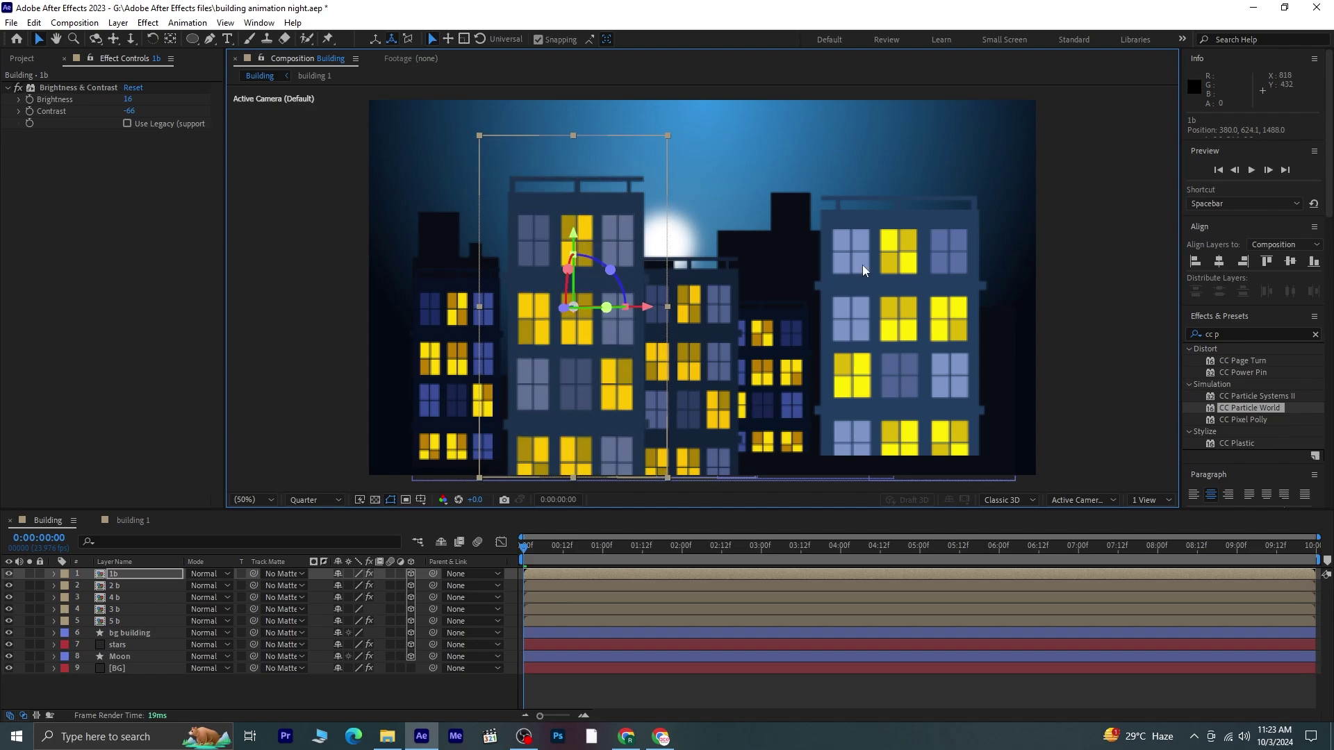
- Lower building 2 b to a Y position of about 766 and shift it right toward the frame edge
left_click(119, 585)
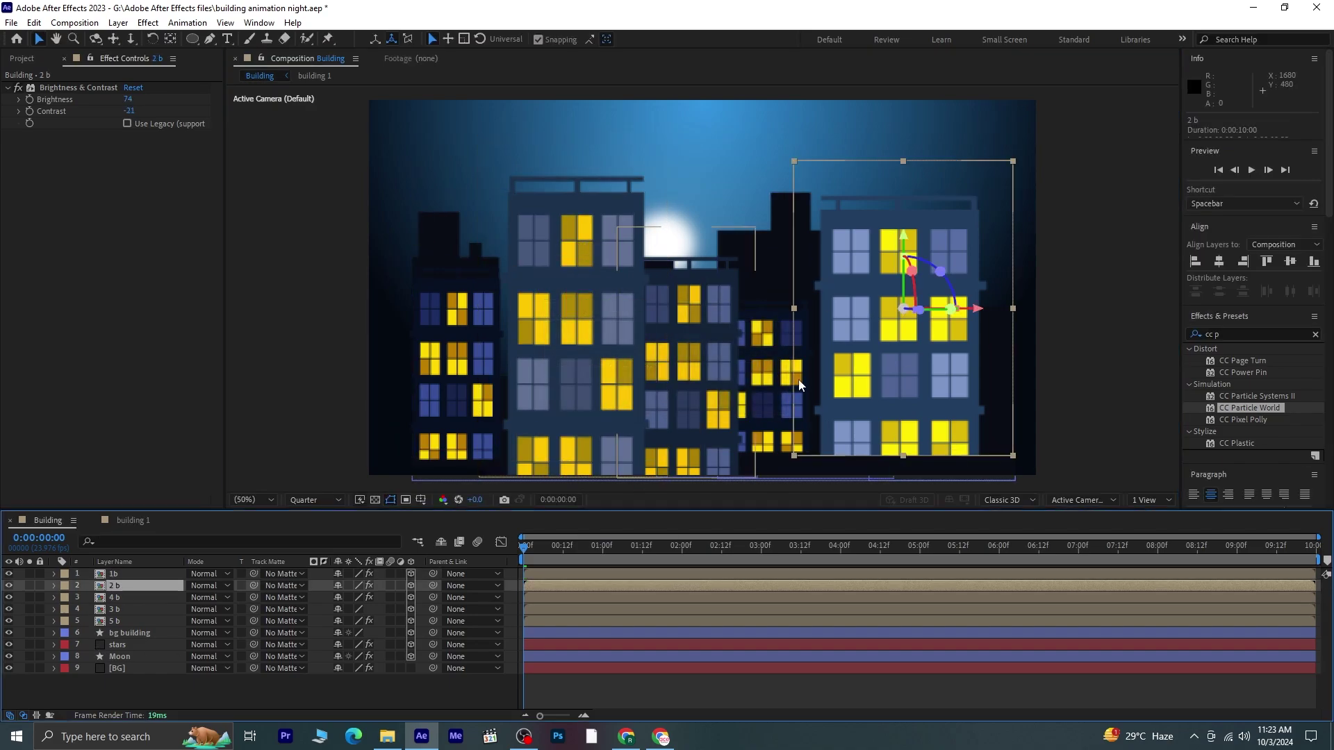
left_click_drag(904, 240, 910, 269)
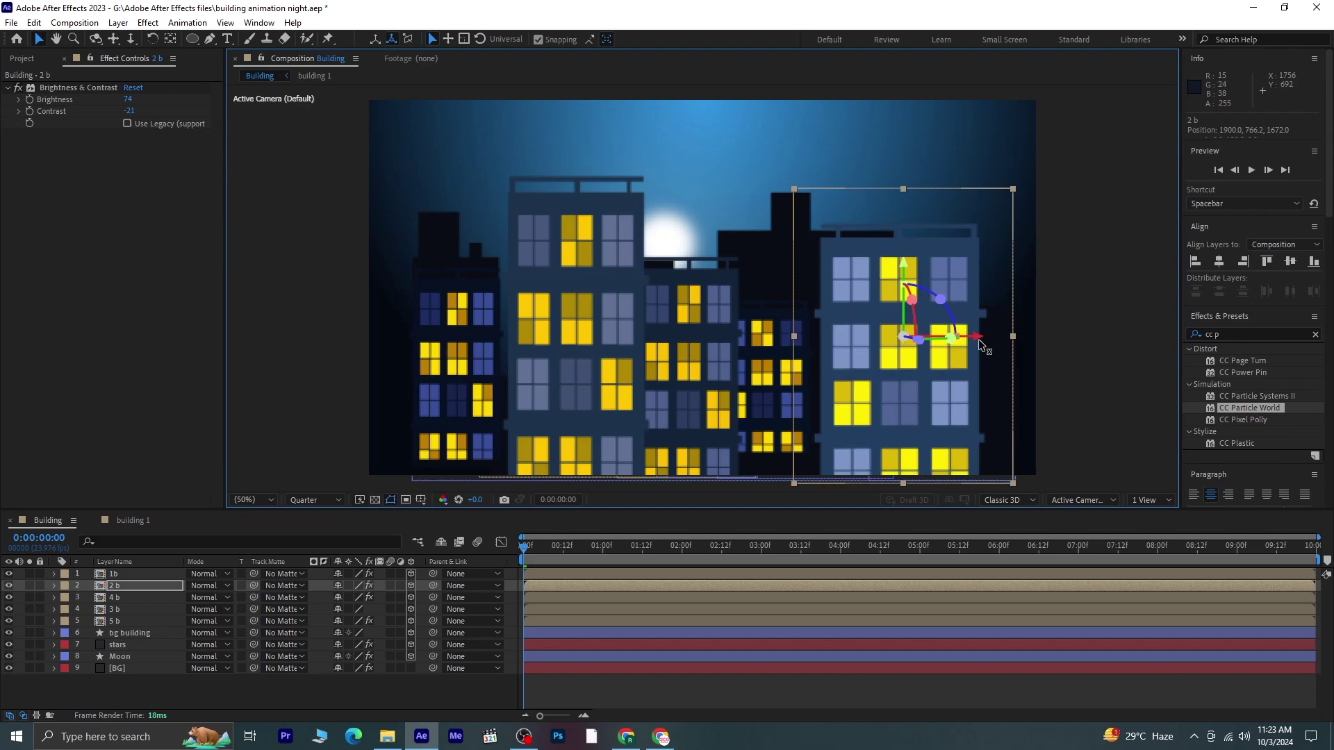
left_click_drag(984, 339, 1017, 346)
- Lower building 4 b to a Y position of about 939 and shift it left to an X of about -436
left_click(133, 597)
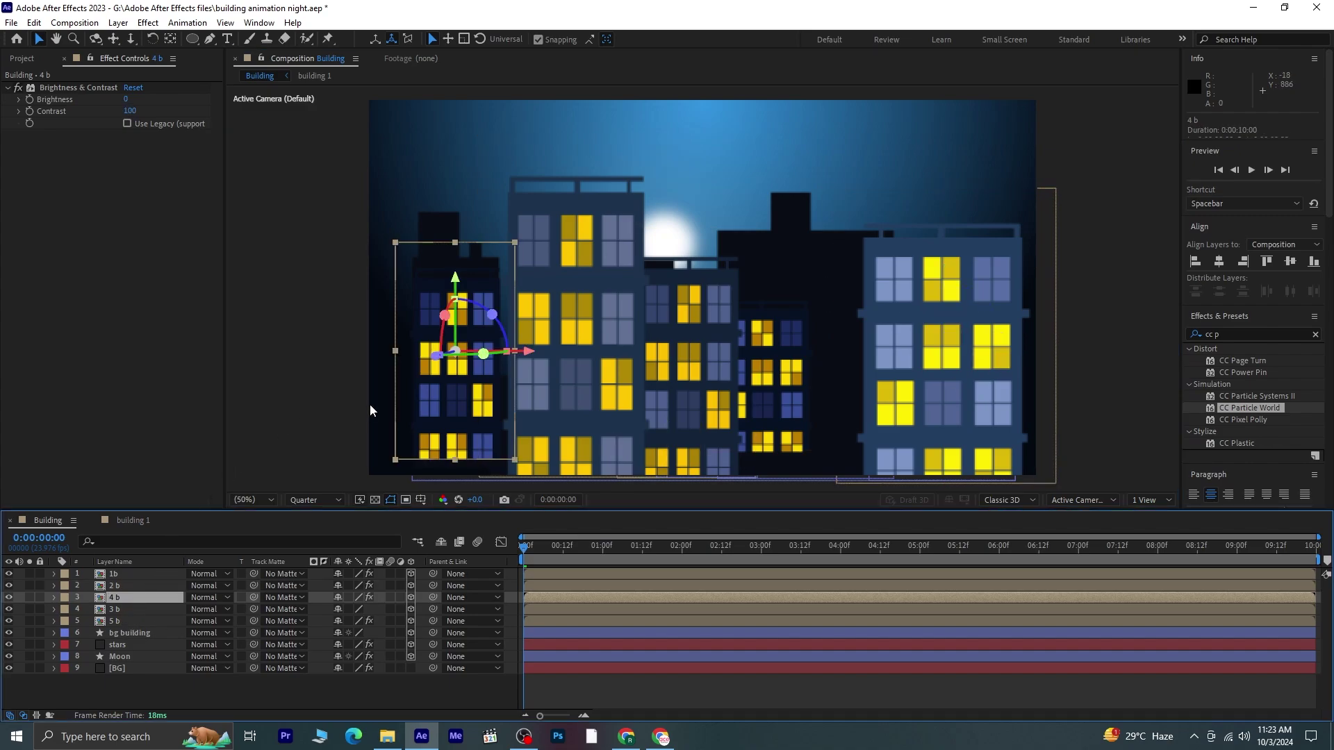
left_click_drag(455, 276, 457, 303)
left_click_drag(529, 377, 488, 379)
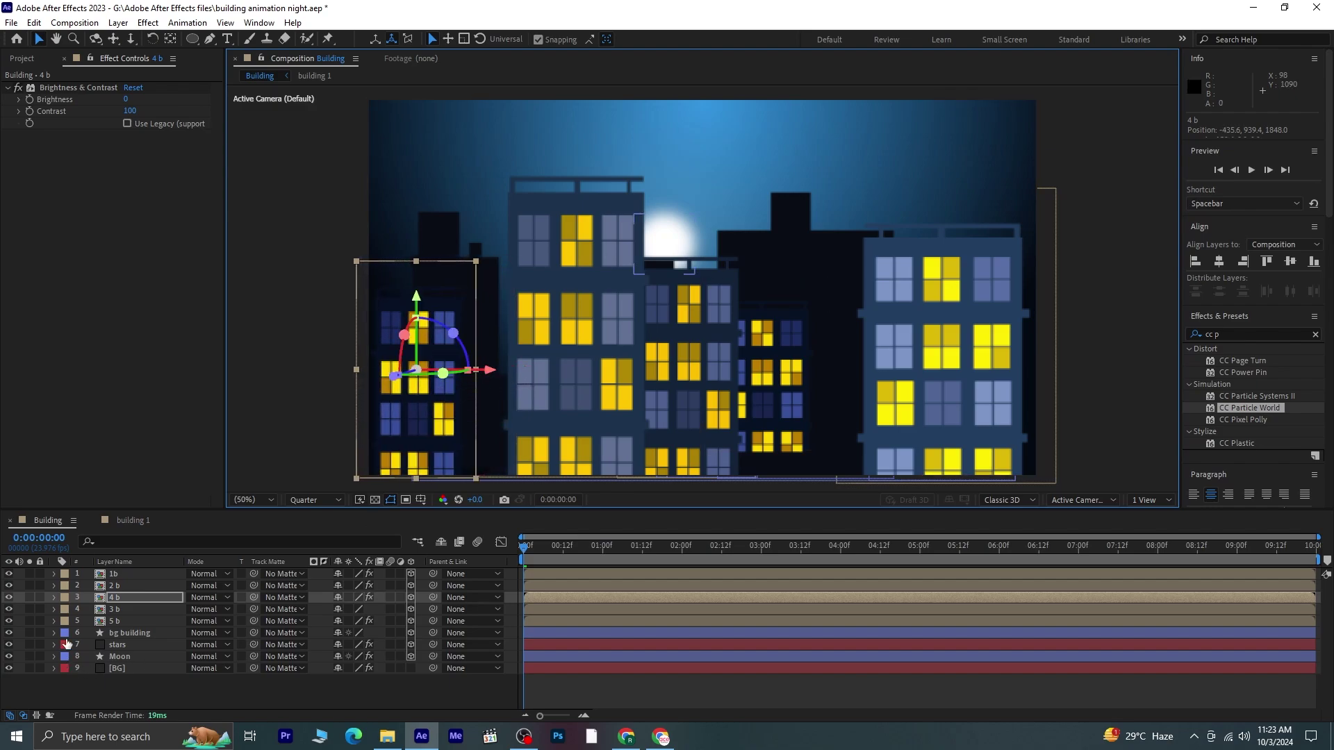
- Nudge building 3 b horizontally and shift building 1b left to an X position of about 283
left_click(713, 400)
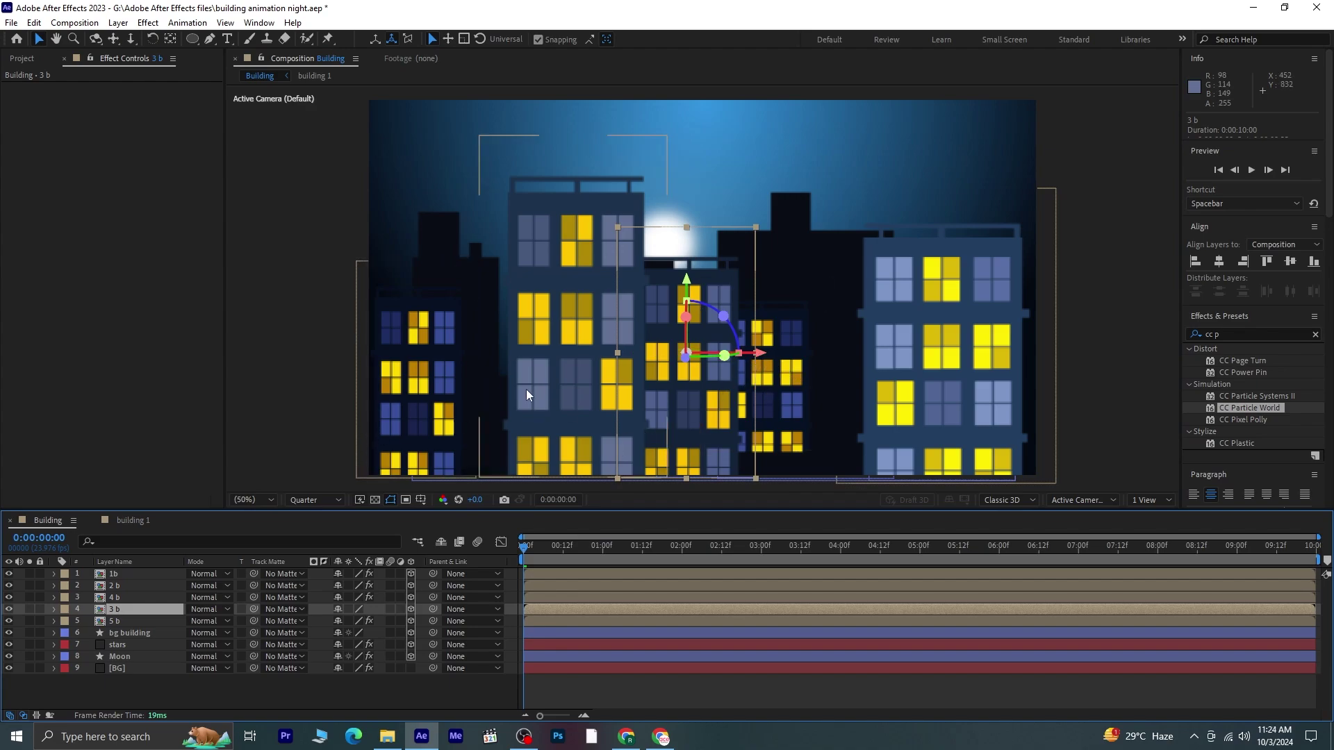
left_click_drag(760, 356, 769, 354)
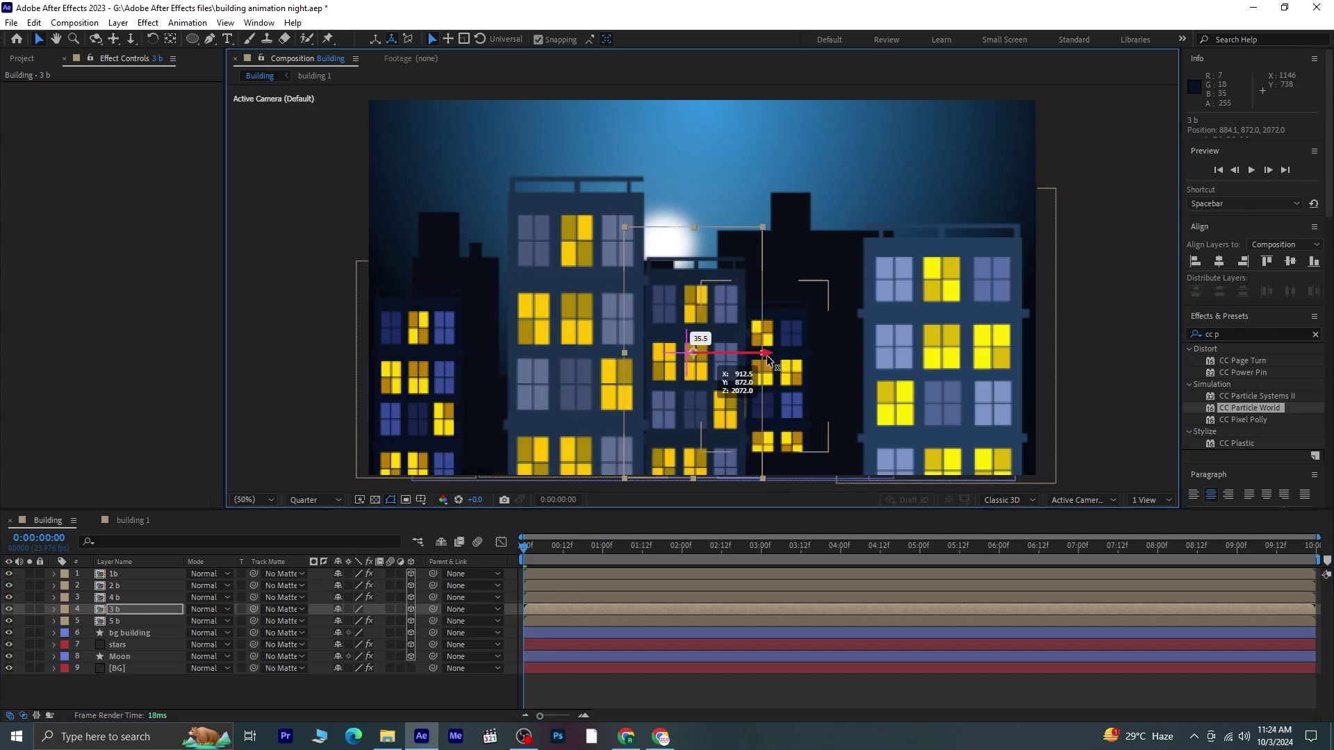
left_click(129, 573)
left_click_drag(641, 307, 614, 310)
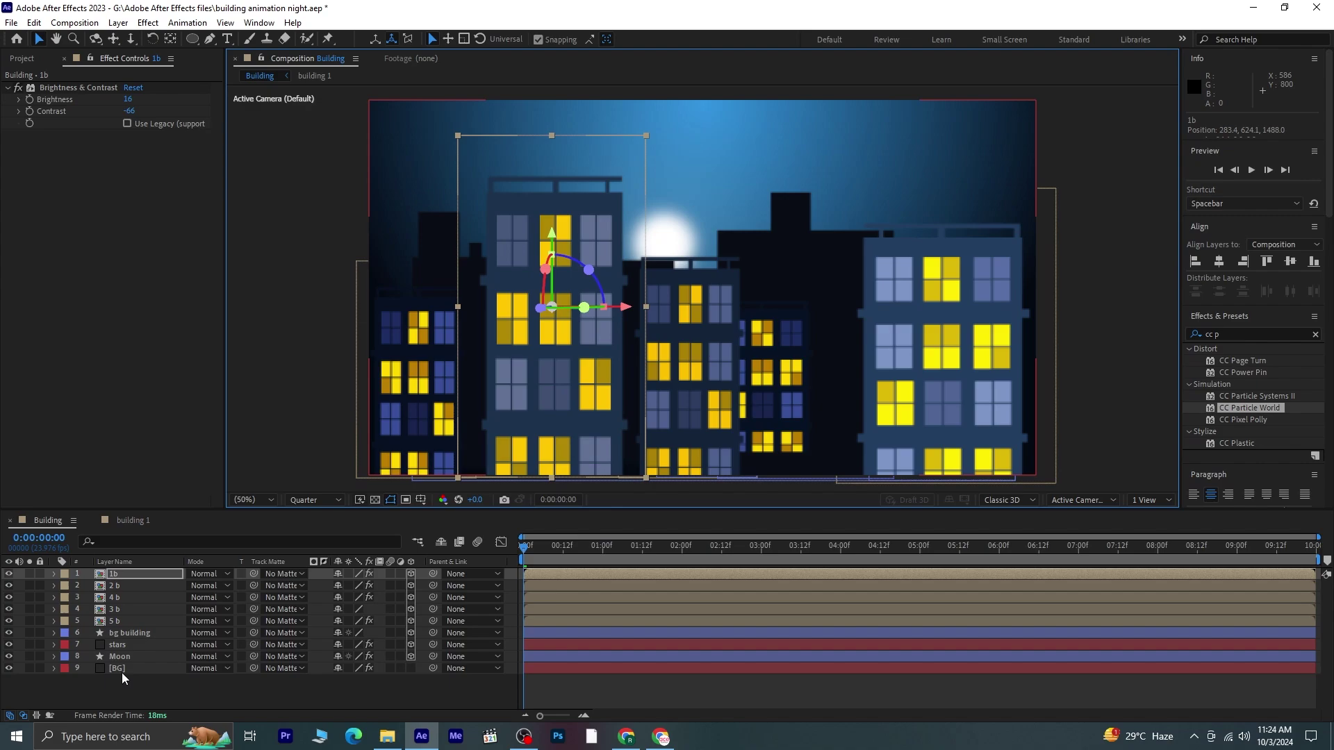
- Lower building 5 b to a Y position of about 1114 and shift it right to an X of about 1408
left_click(126, 620)
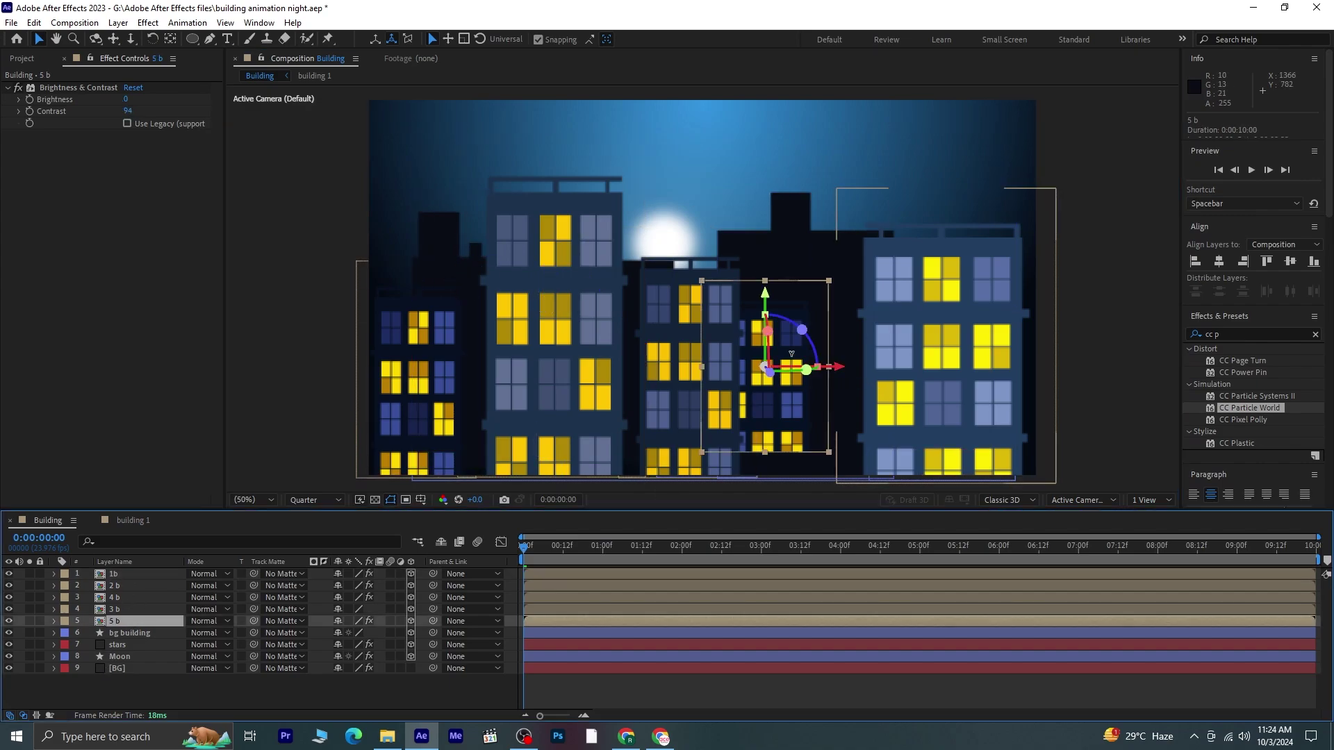
left_click_drag(773, 321, 772, 349)
left_click_drag(838, 396, 860, 396)
- Shift building 4 b slightly right to an X position of about -402
left_click(535, 397)
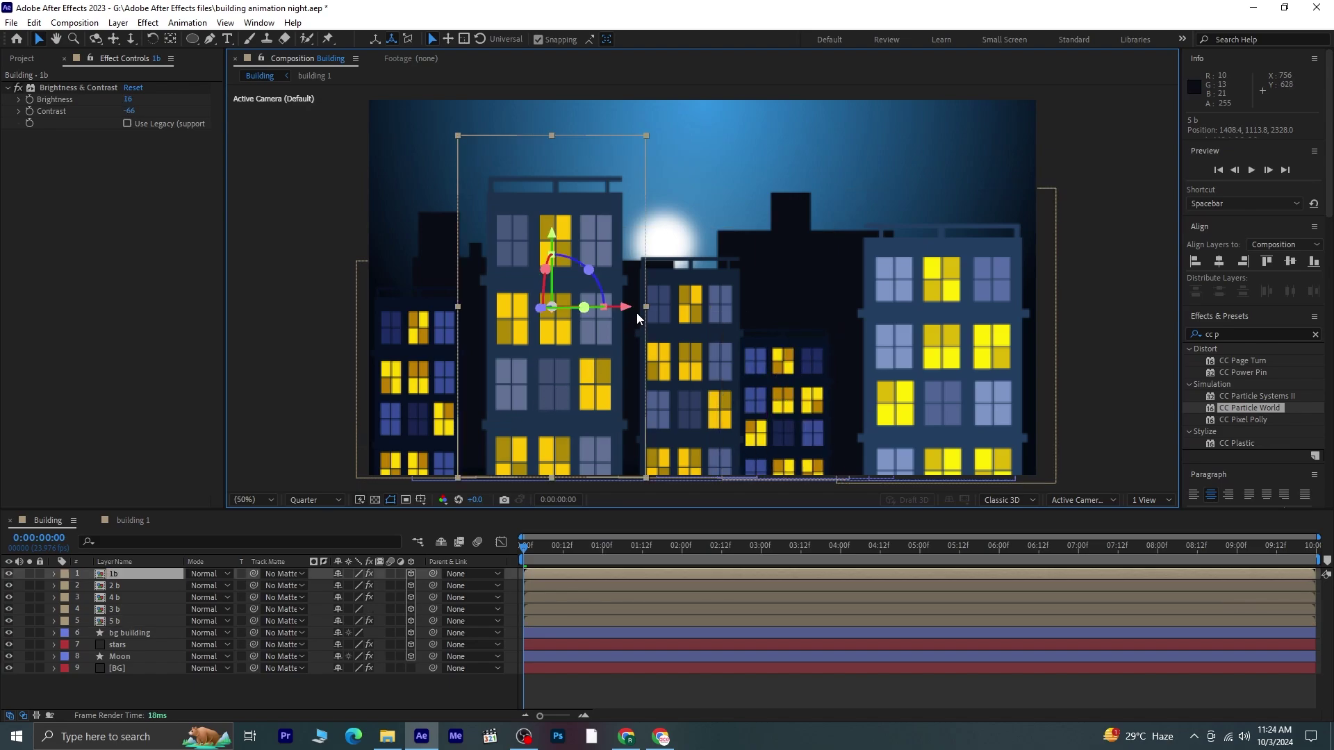
left_click(441, 410)
left_click_drag(488, 372, 495, 373)
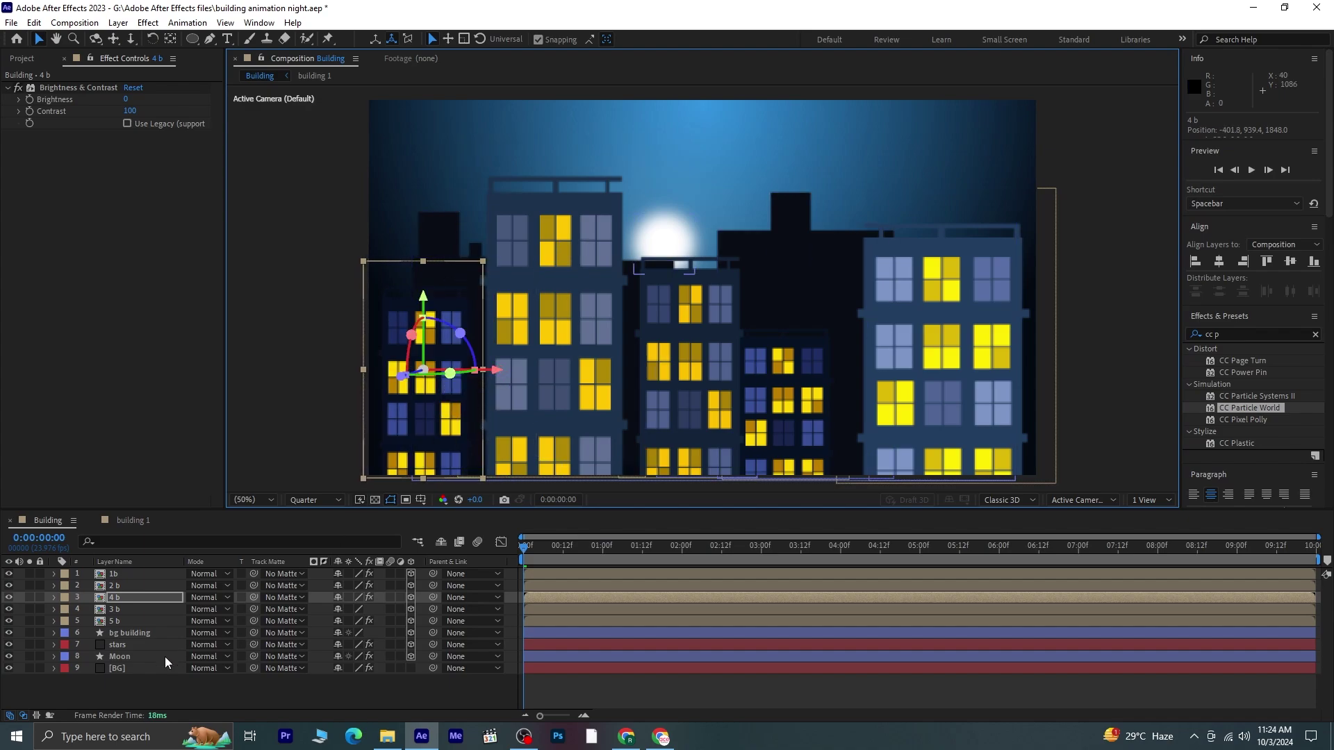
- Scale the bg building layer up to 200.2, 166, 166% and shift it left to an X position of 799
left_click(140, 622)
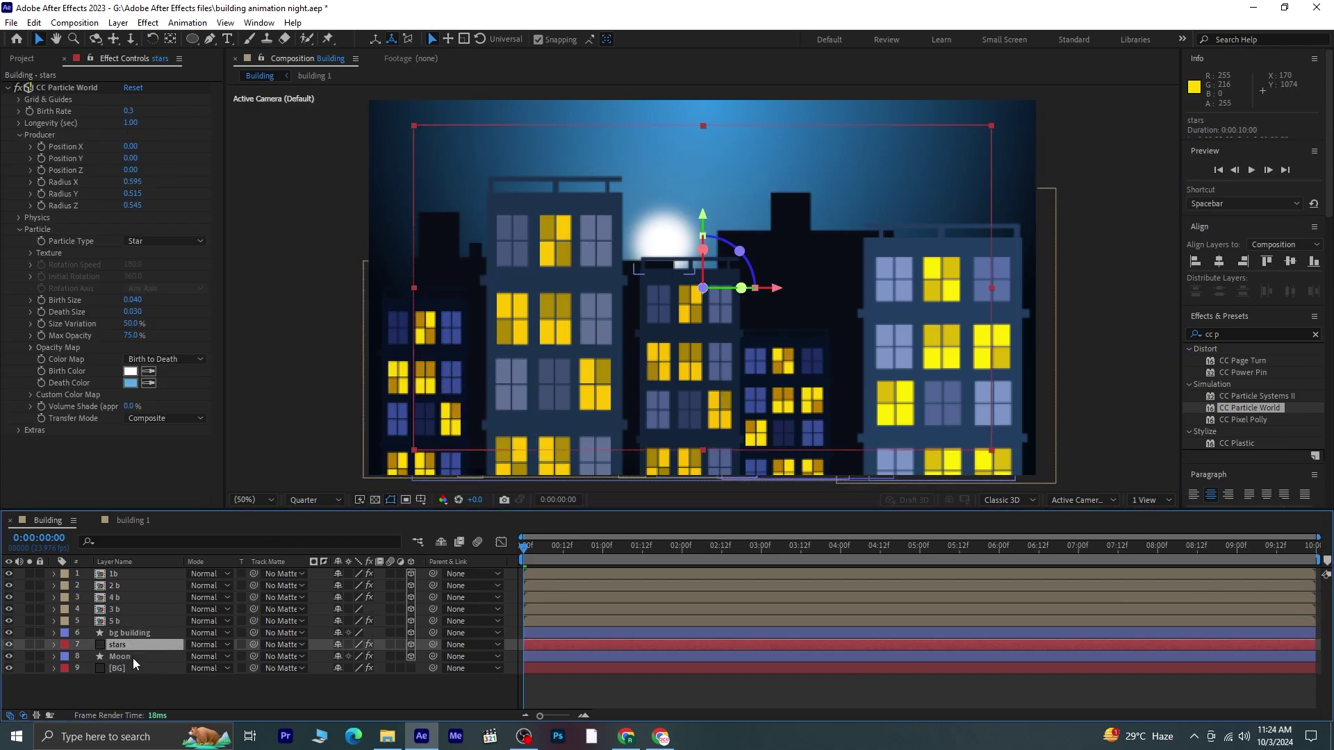
left_click(139, 632)
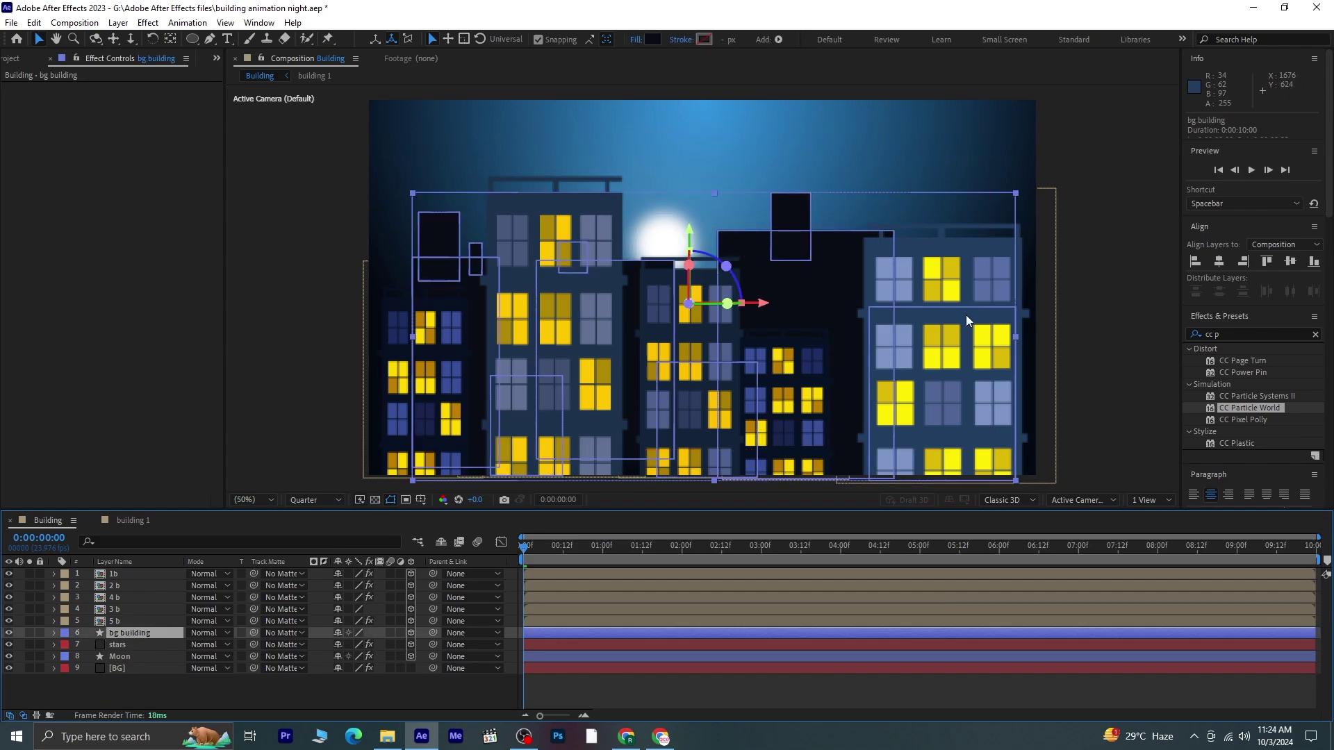
key("s")
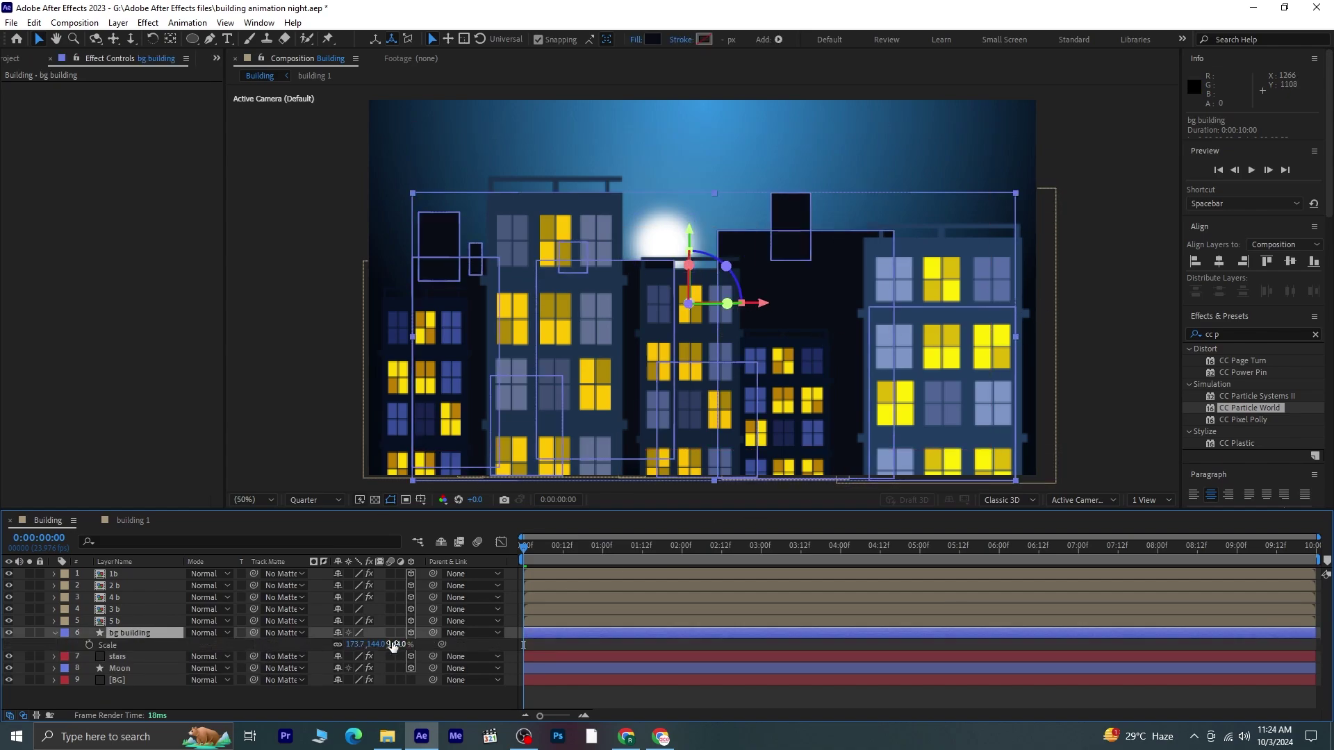
left_click_drag(394, 645, 412, 642)
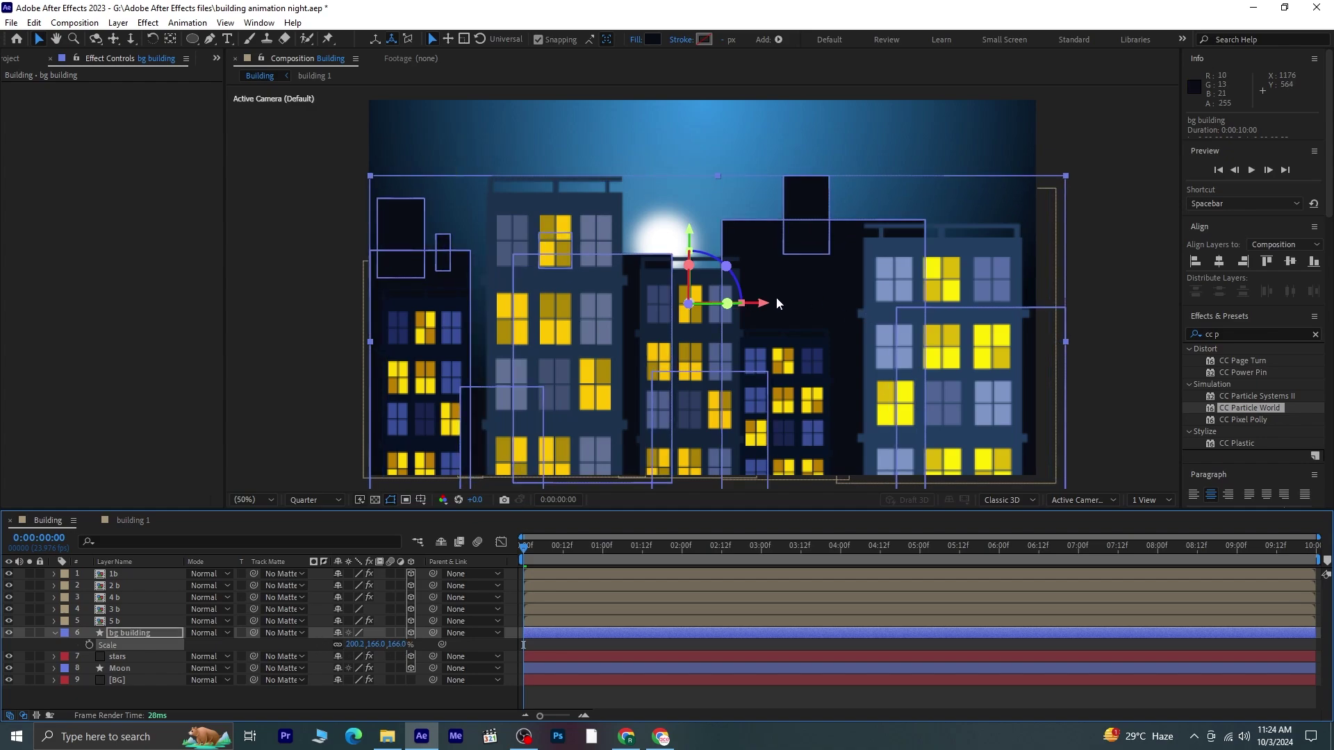
left_click_drag(764, 306, 749, 306)
left_click(56, 633)
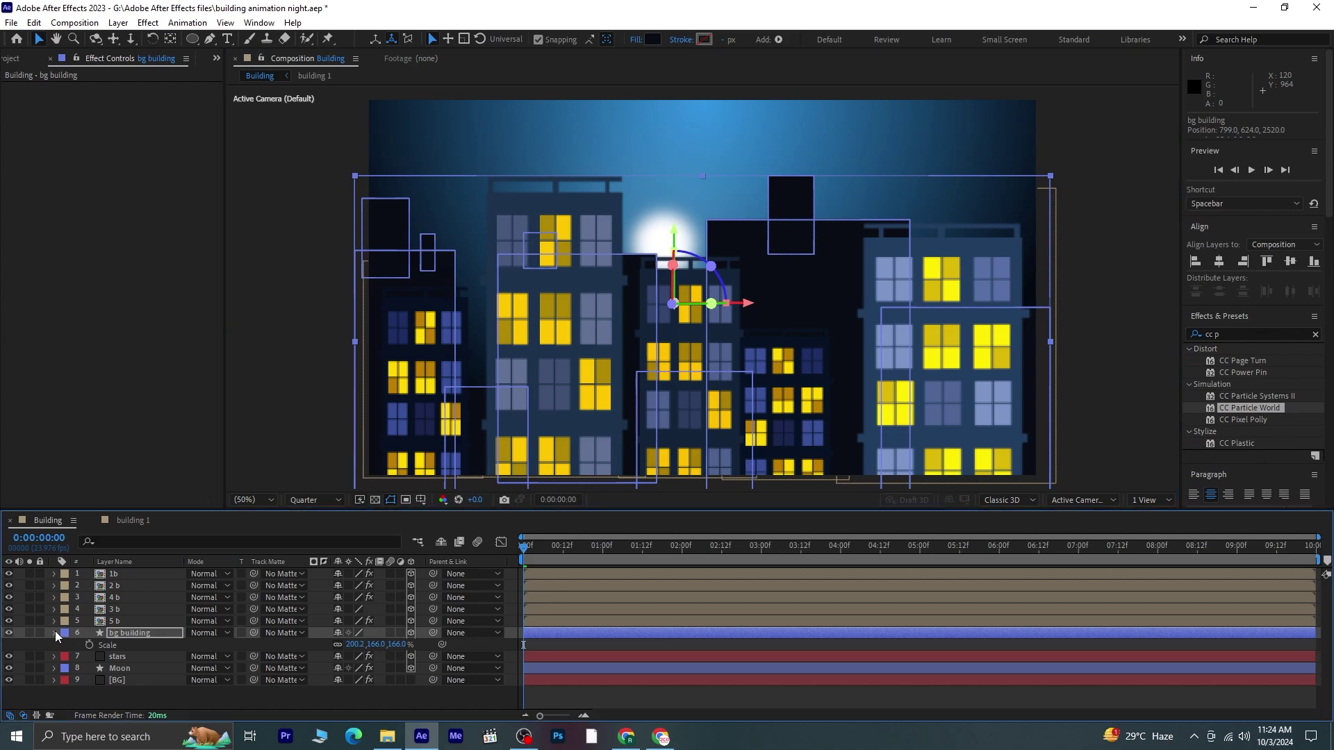
- Scale the stars layer up to 207% so it covers the whole frame
left_click(99, 685)
left_click(131, 643)
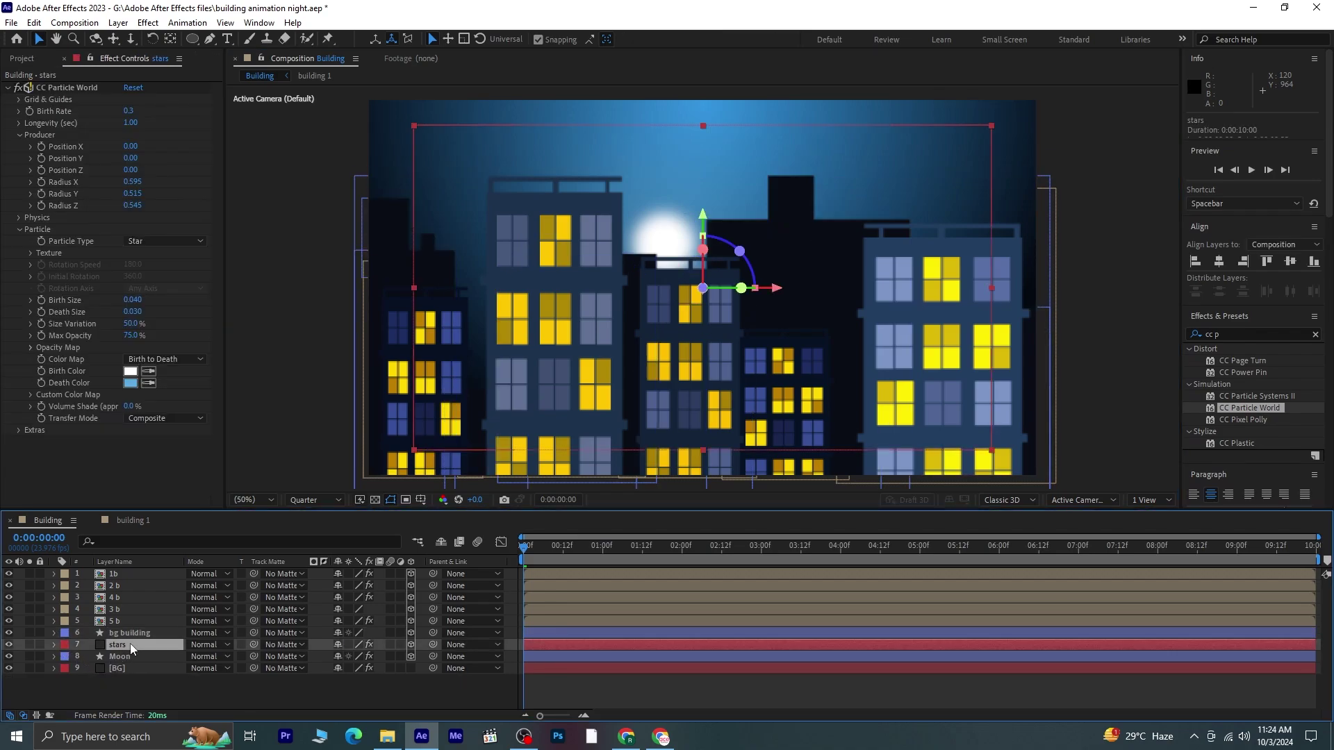
key("s")
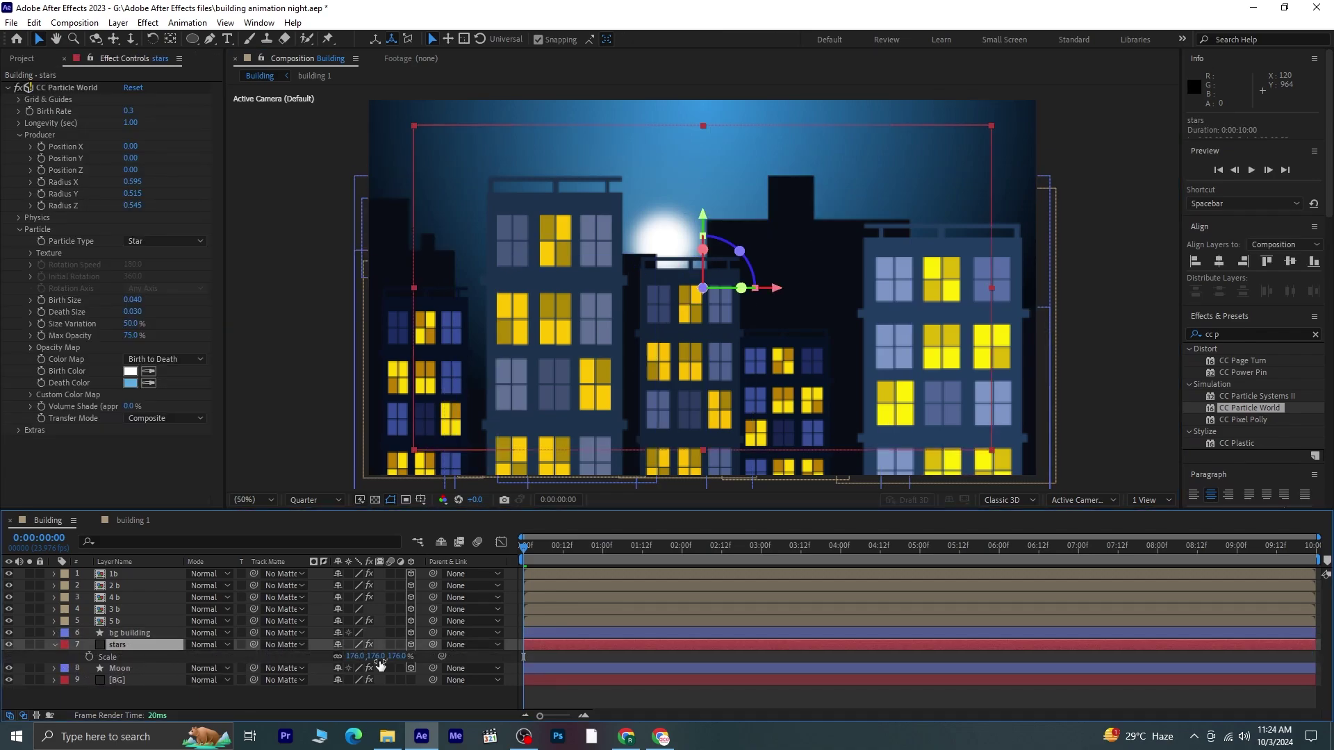
left_click_drag(401, 657, 423, 658)
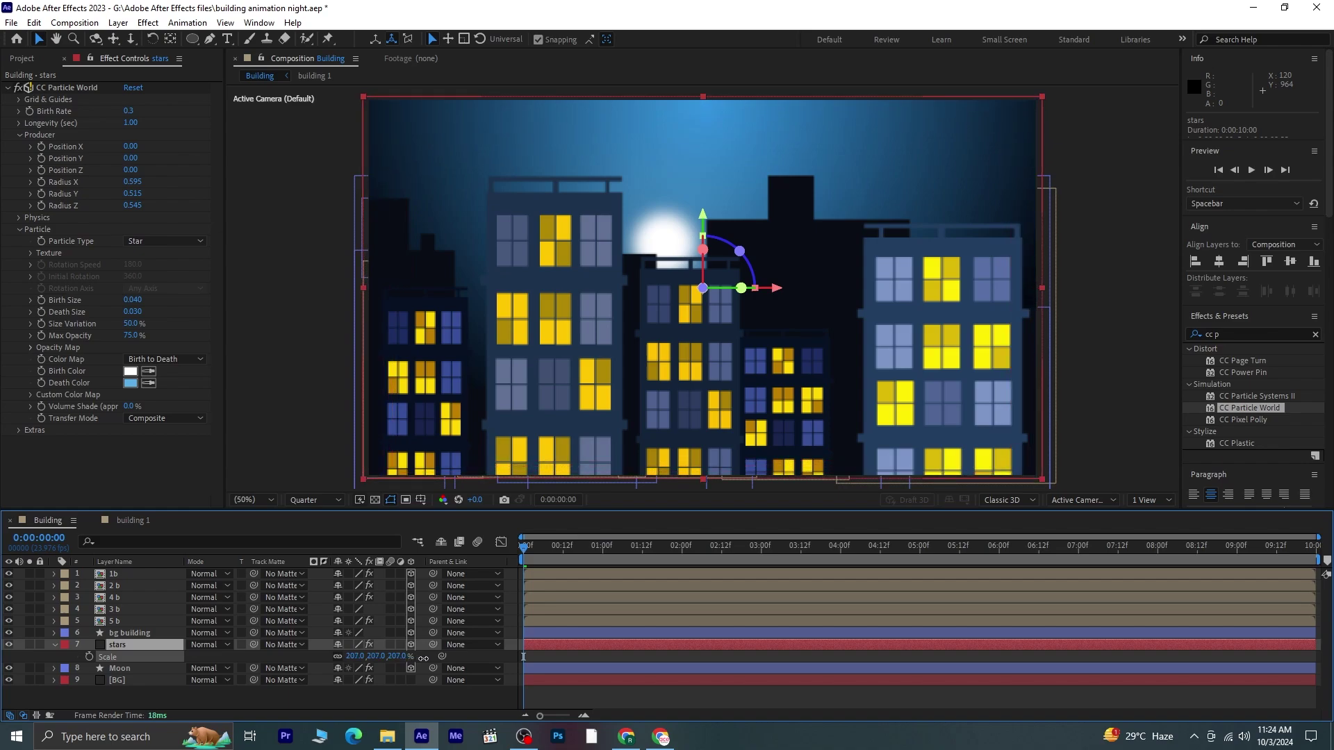
left_click(54, 645)
- Scale the Moon layer up to 174% and move it up and left to about X 618, Y 220
left_click(130, 657)
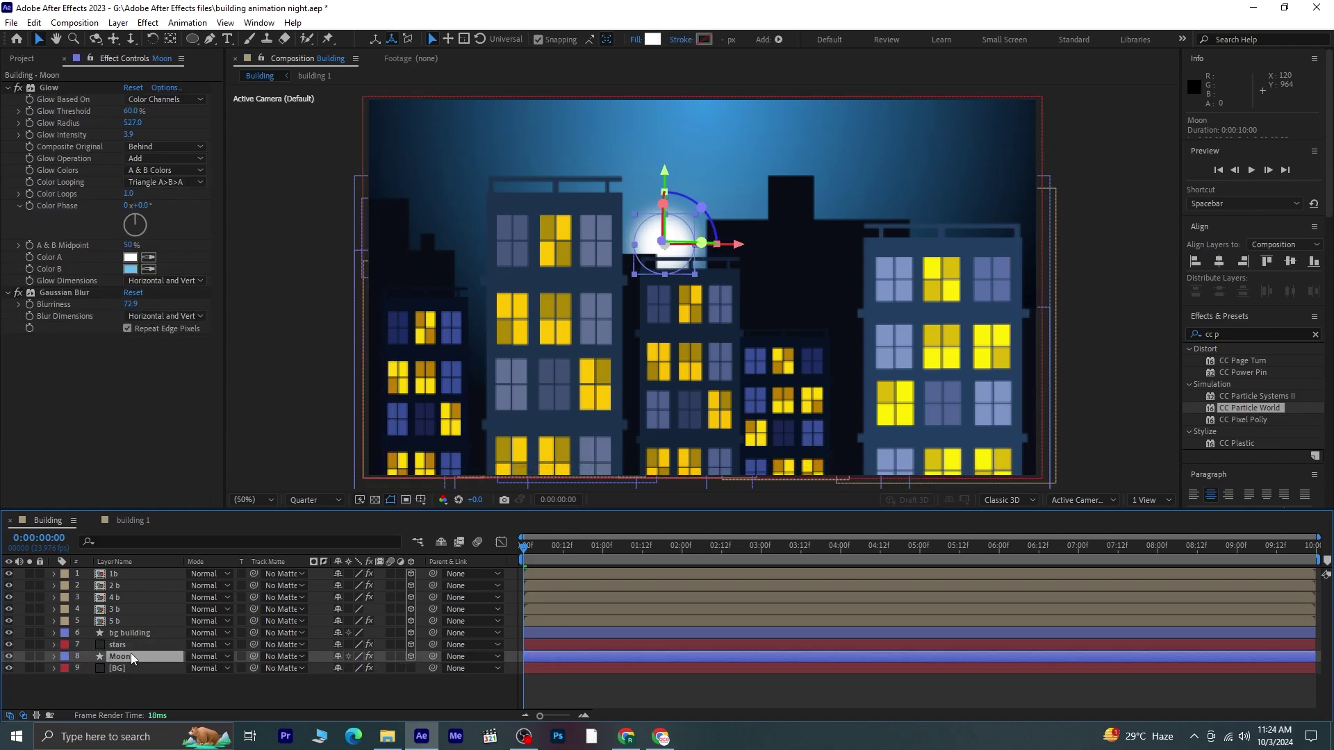
key("s")
left_click_drag(402, 671, 433, 666)
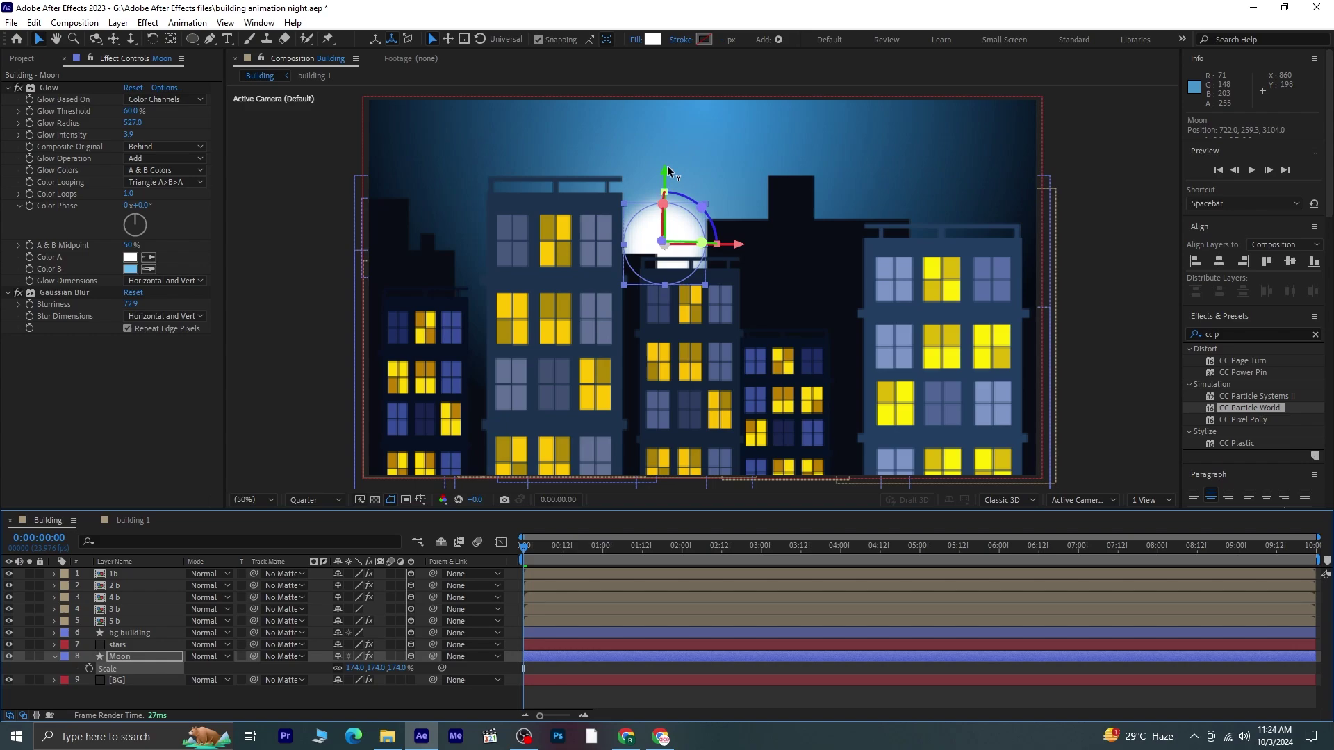
left_click_drag(667, 170, 666, 161)
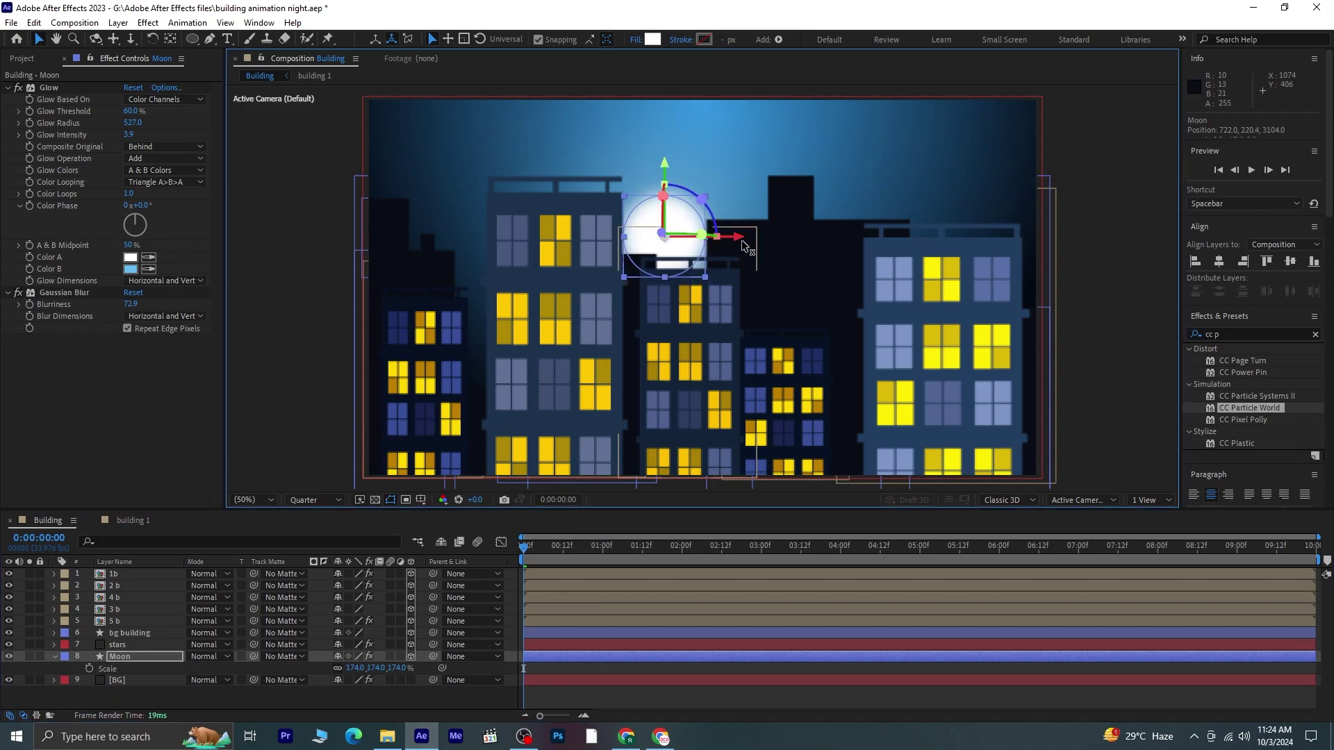
left_click_drag(742, 244, 722, 243)
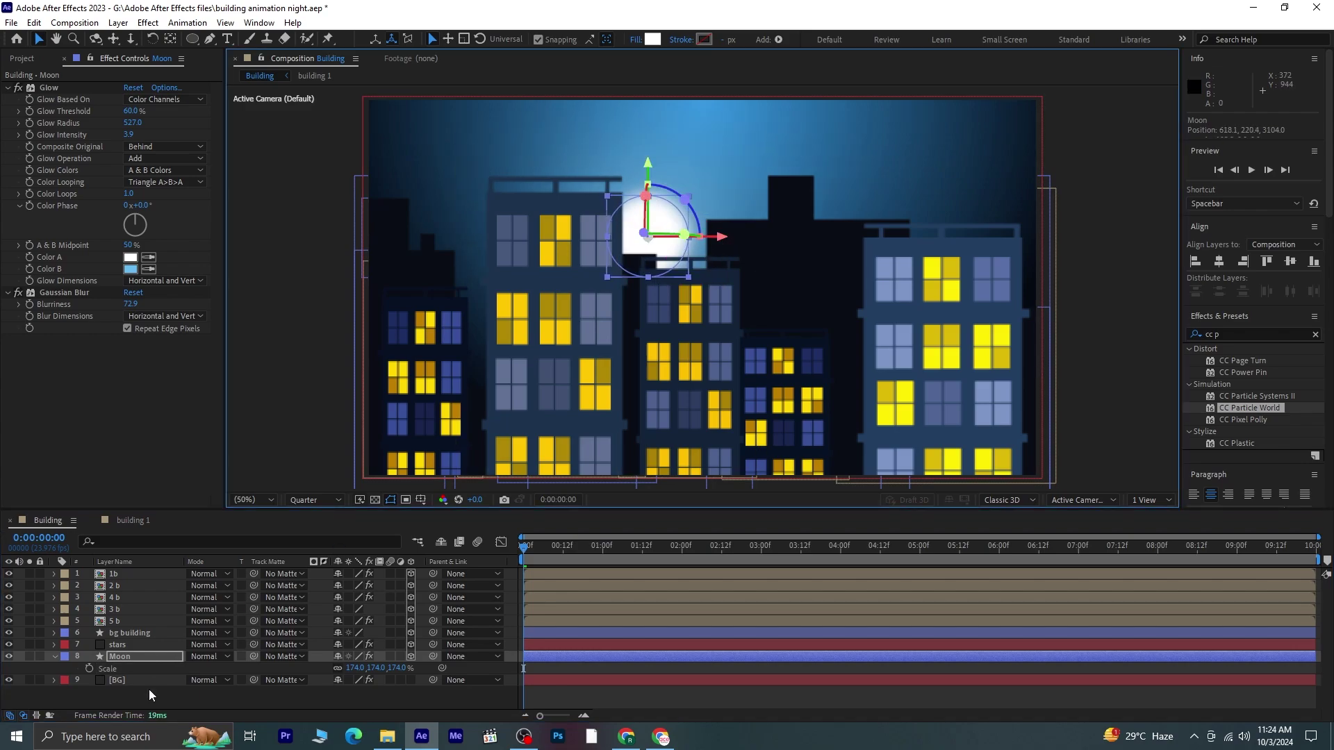
left_click(53, 656)
left_click(104, 691)
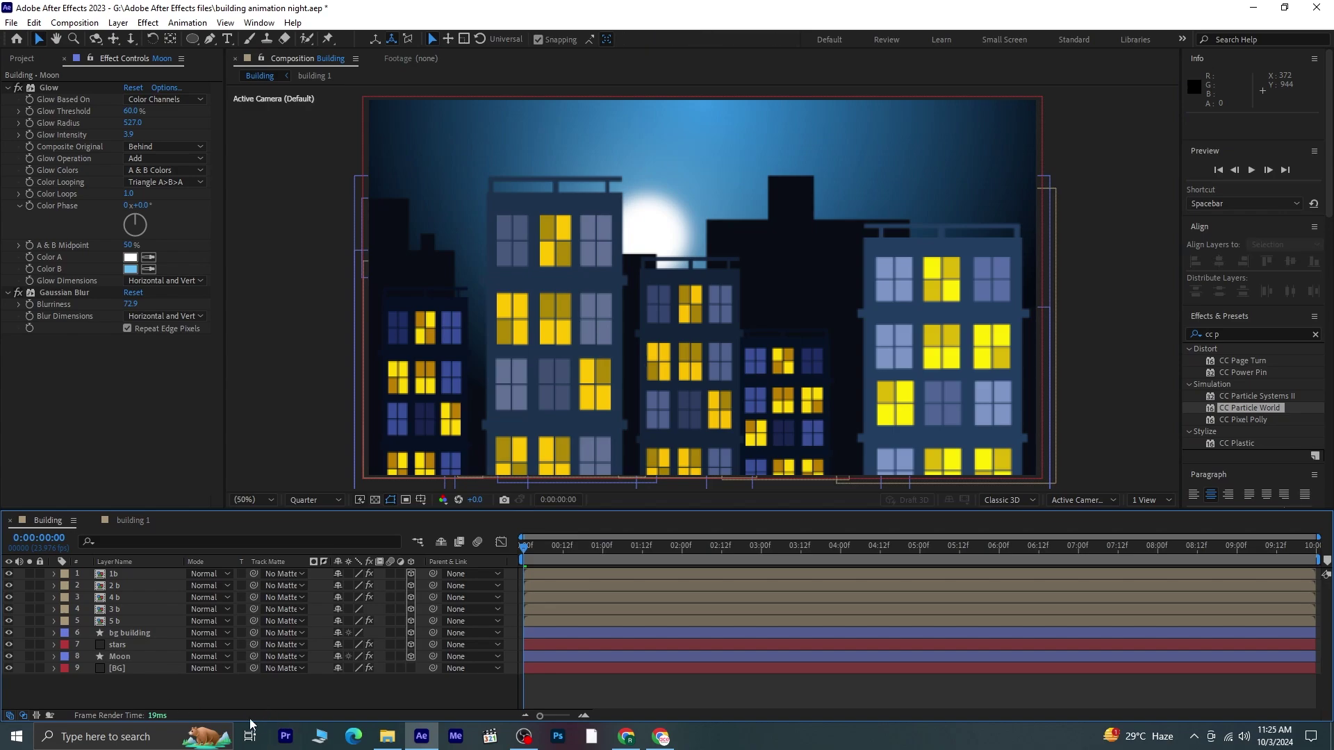
- Add a two-node camera layer named Camera 1 with the 50mm preset
left_click(111, 24)
mouse_move(135, 43)
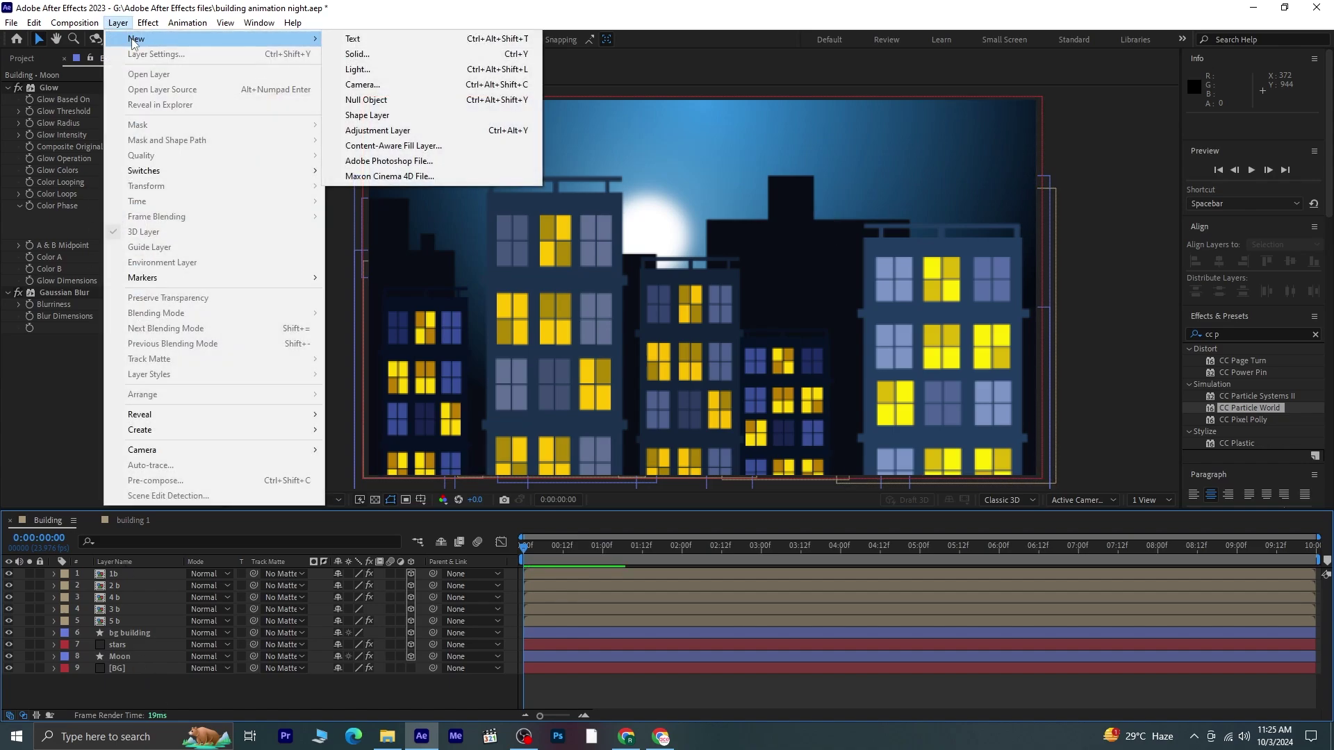
left_click(422, 84)
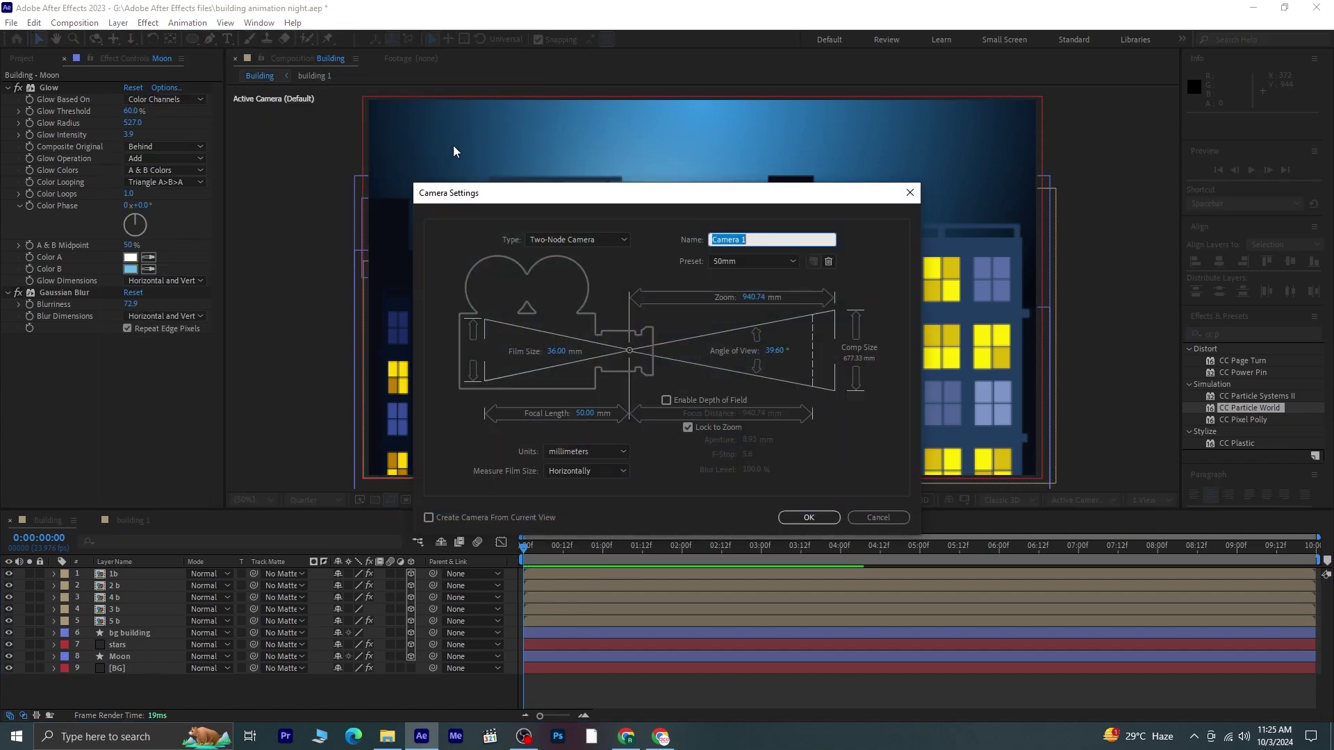
left_click(807, 515)
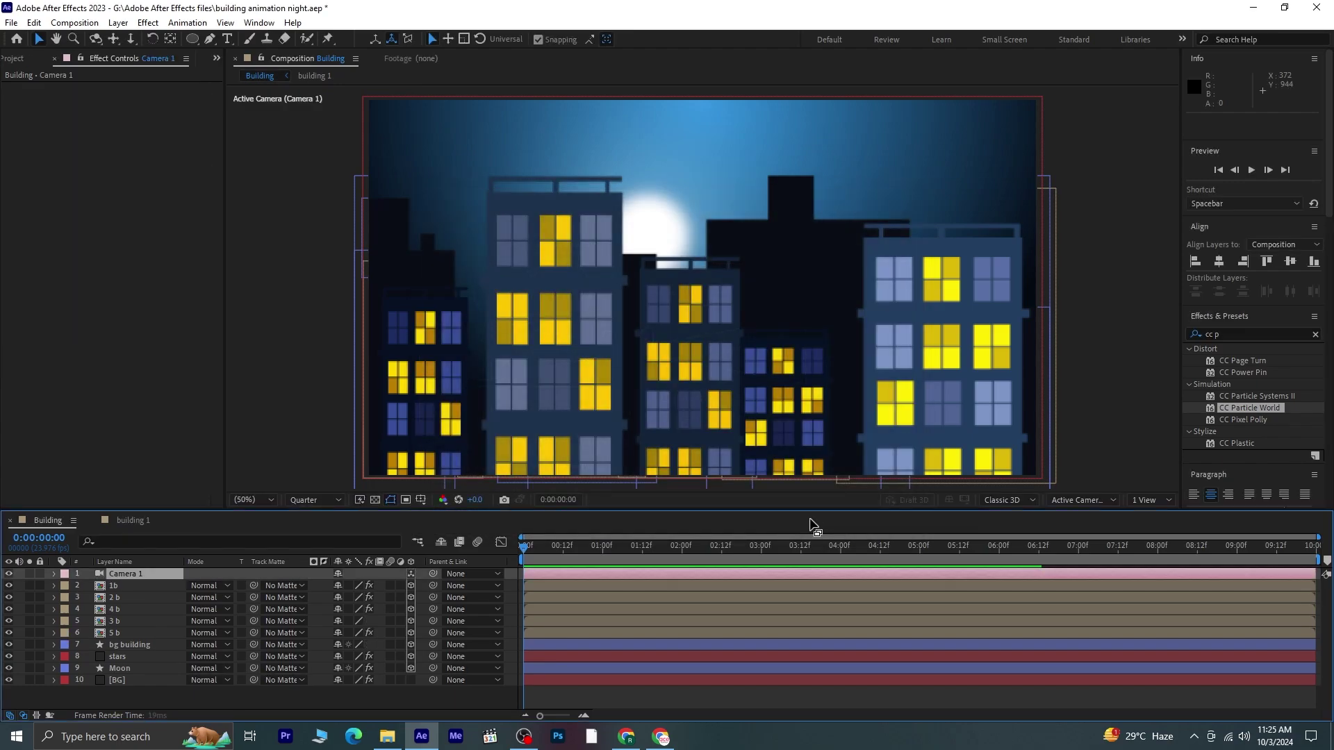
- Create an orbit null for Camera 1 and reveal the null's position and rotation properties
right_click(142, 574)
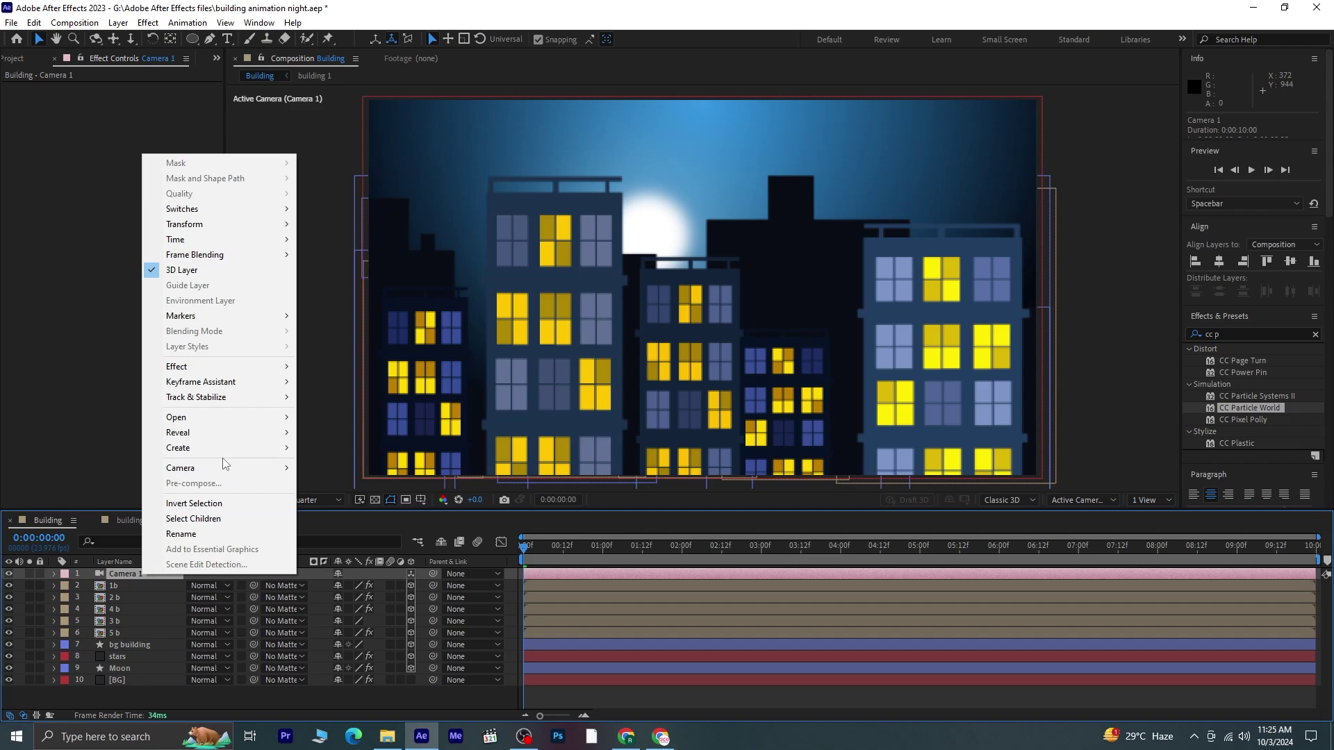
mouse_move(222, 469)
left_click(369, 485)
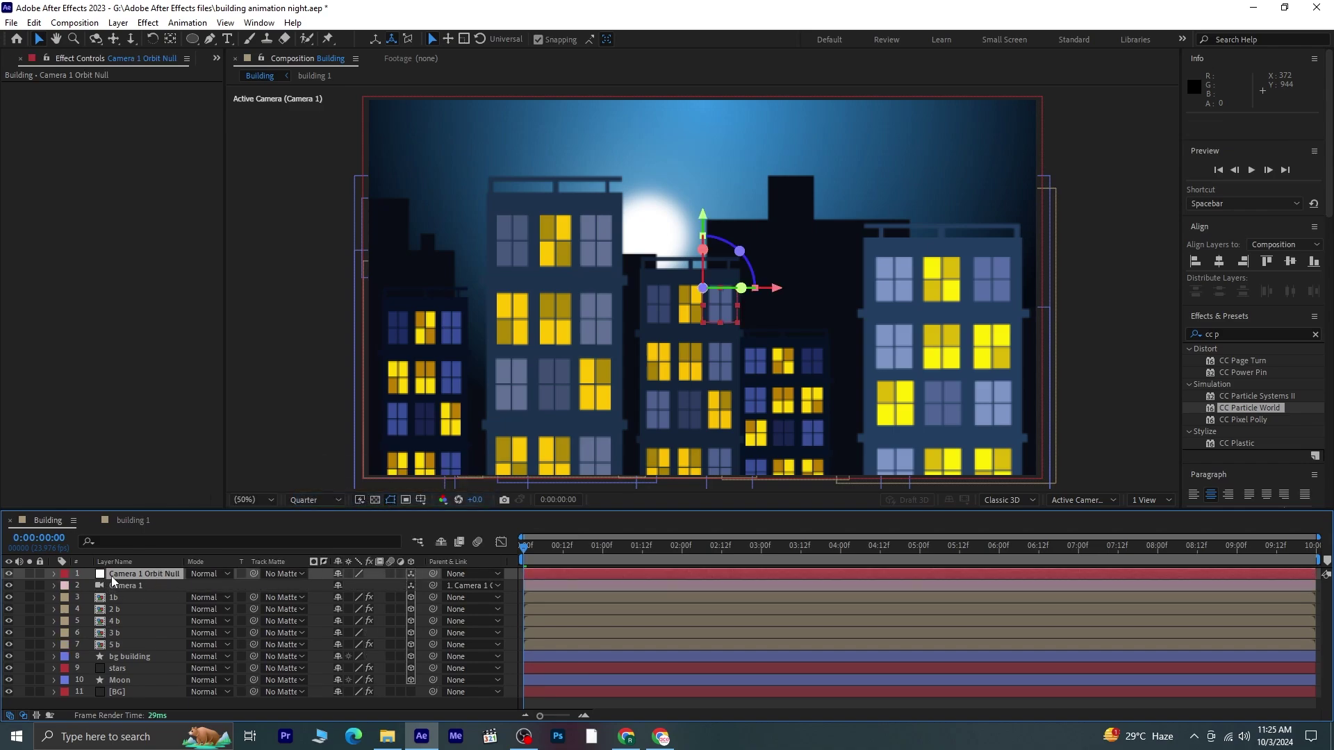
key("p")
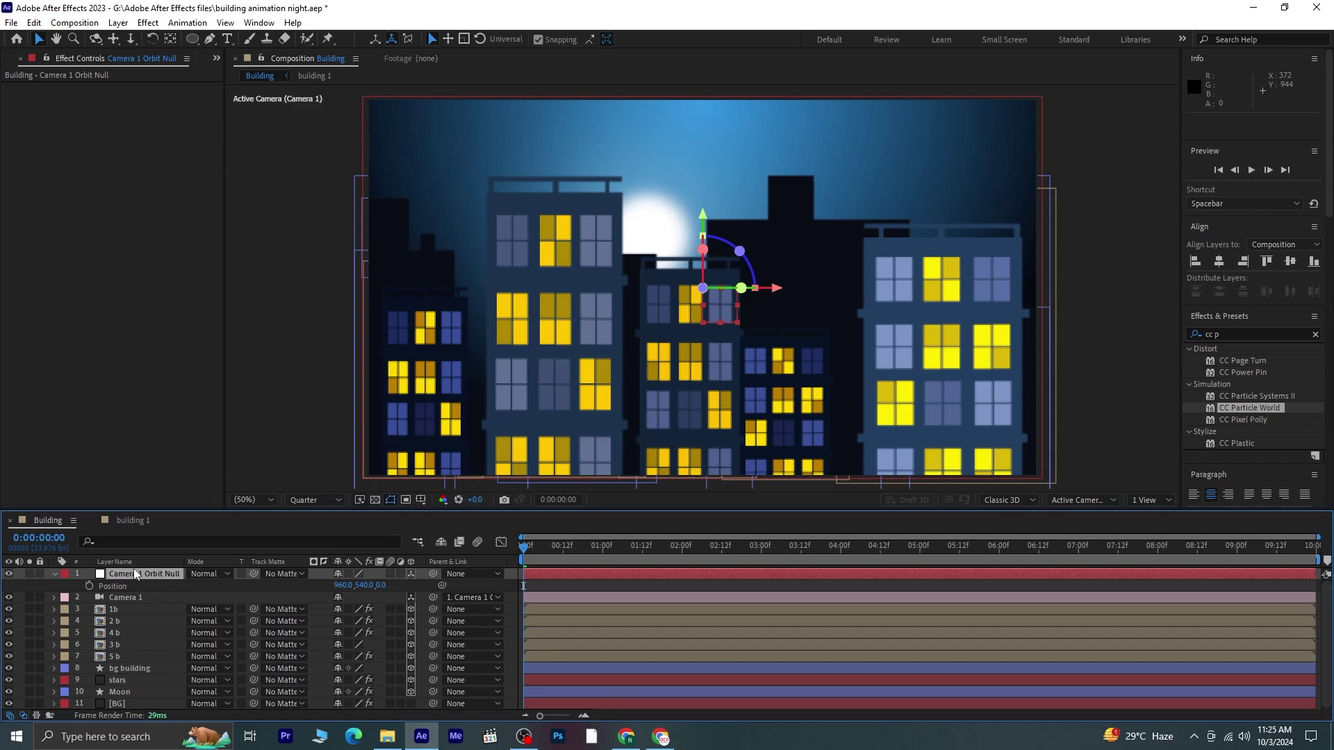
key("shift+r")
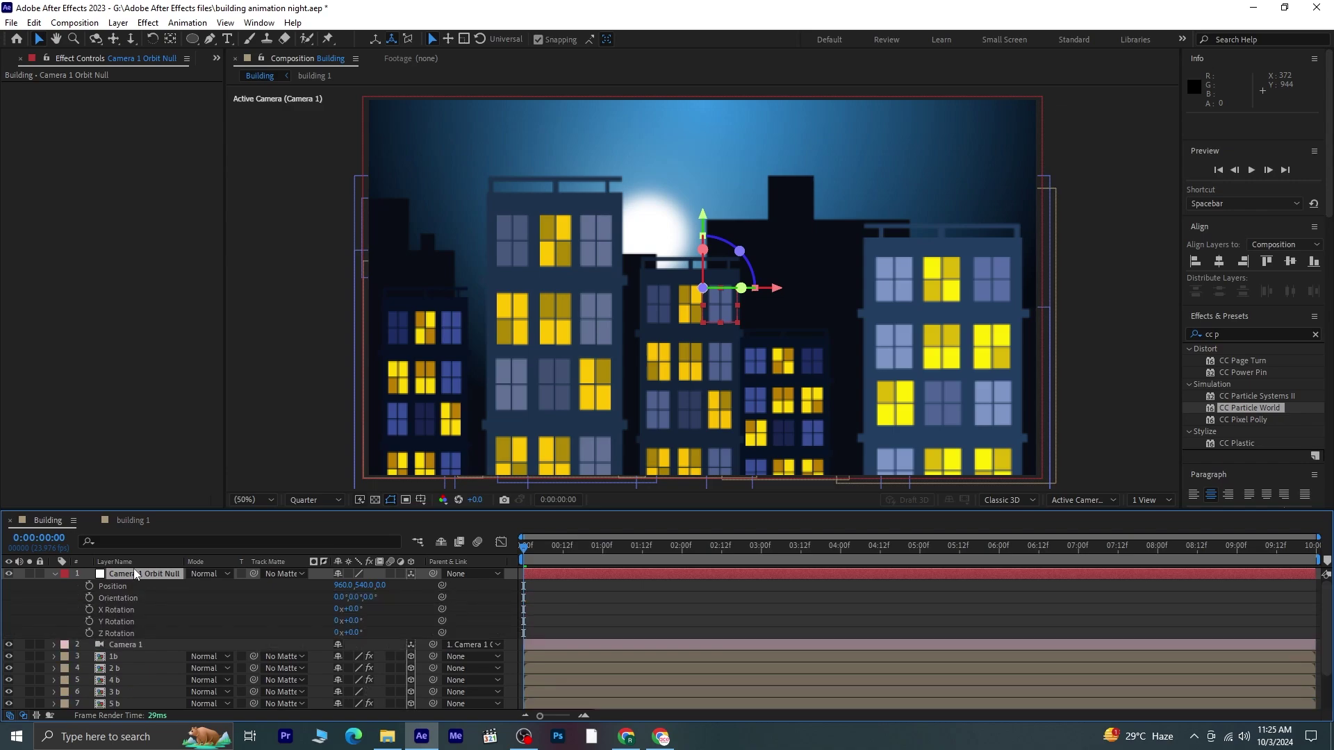
- Keyframe the orbit null's Position from 960, 502, -124 at the start to 960, 540, 507 at 0:00:09:23 and preview the camera move
left_click(89, 586)
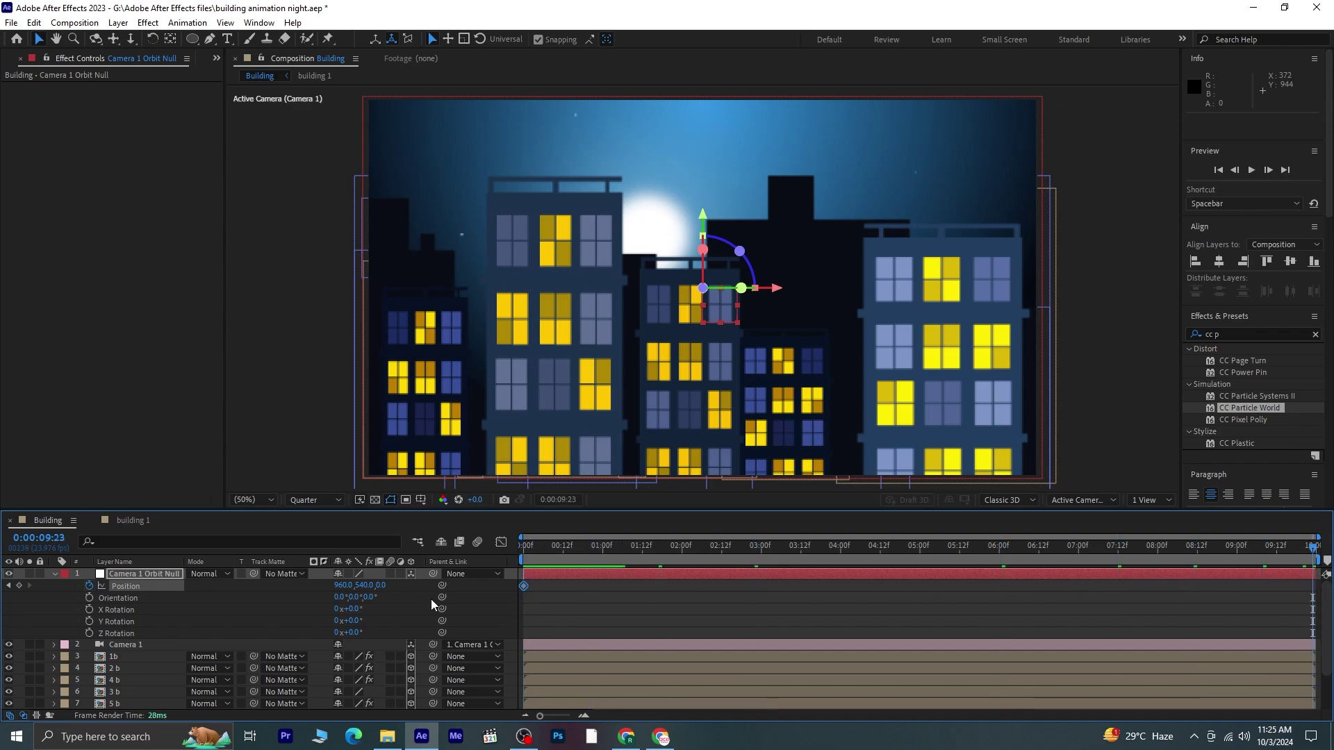
left_click_drag(386, 585, 752, 602)
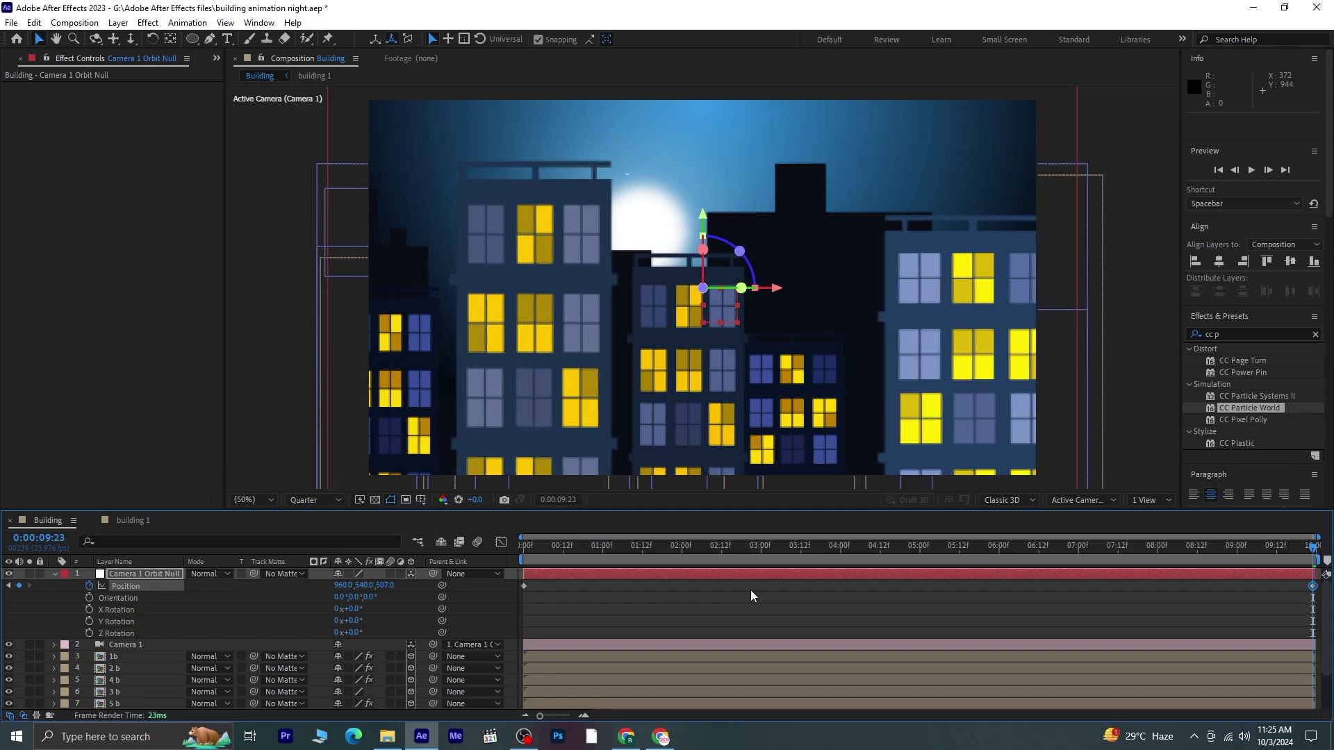
left_click(9, 587)
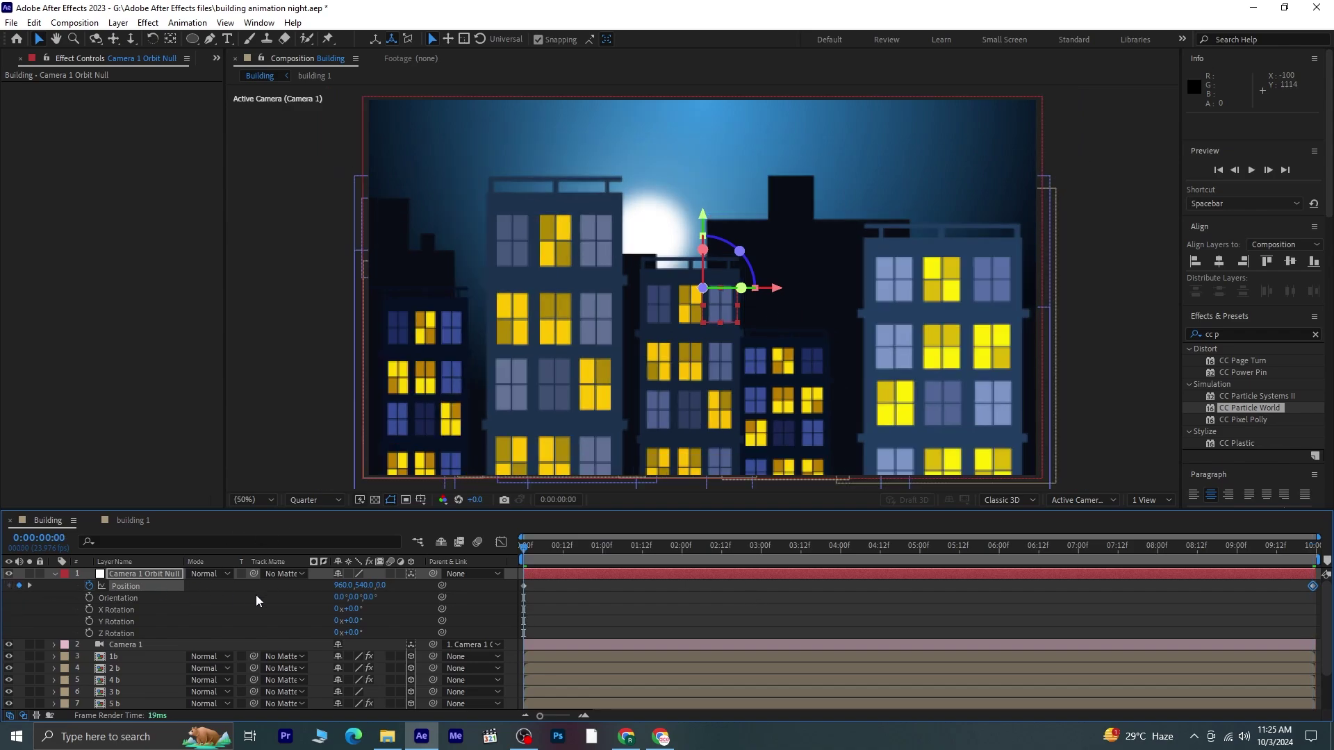
left_click_drag(381, 585, 314, 604)
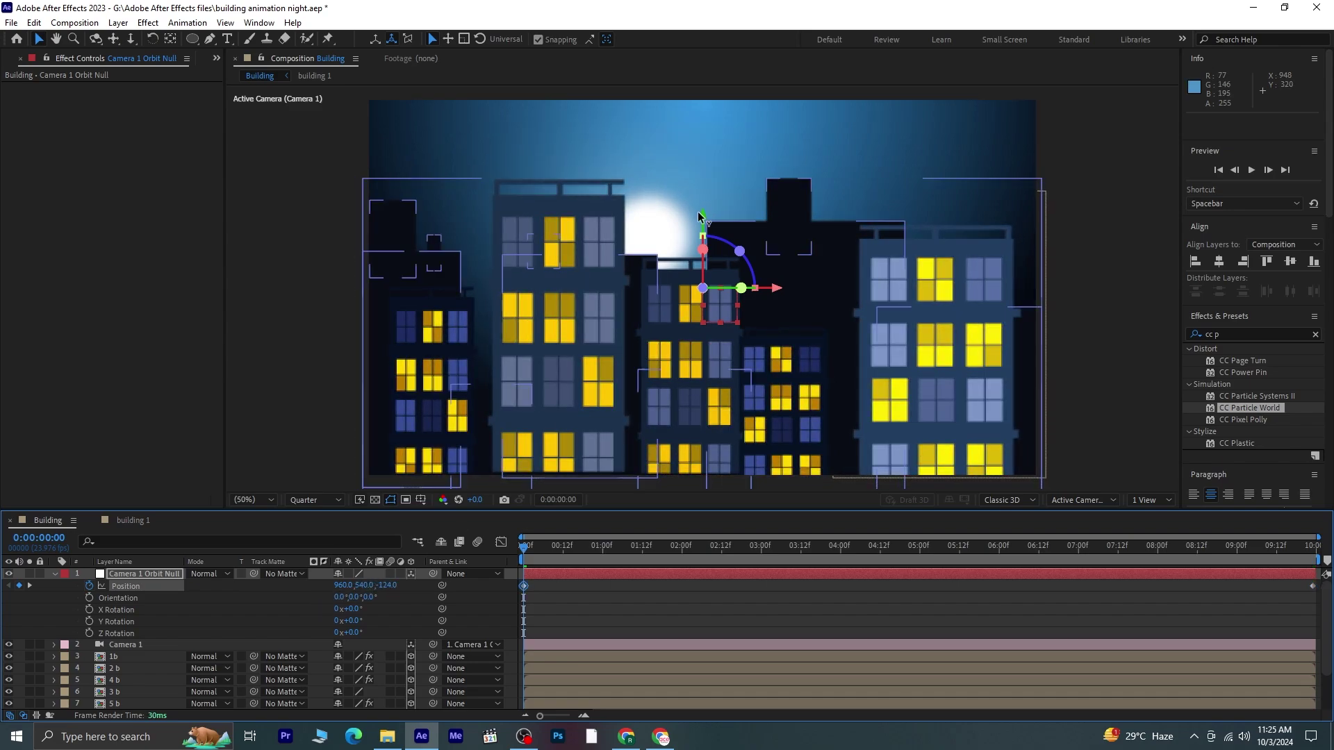
left_click_drag(707, 225, 704, 202)
left_click(602, 592)
key("space")
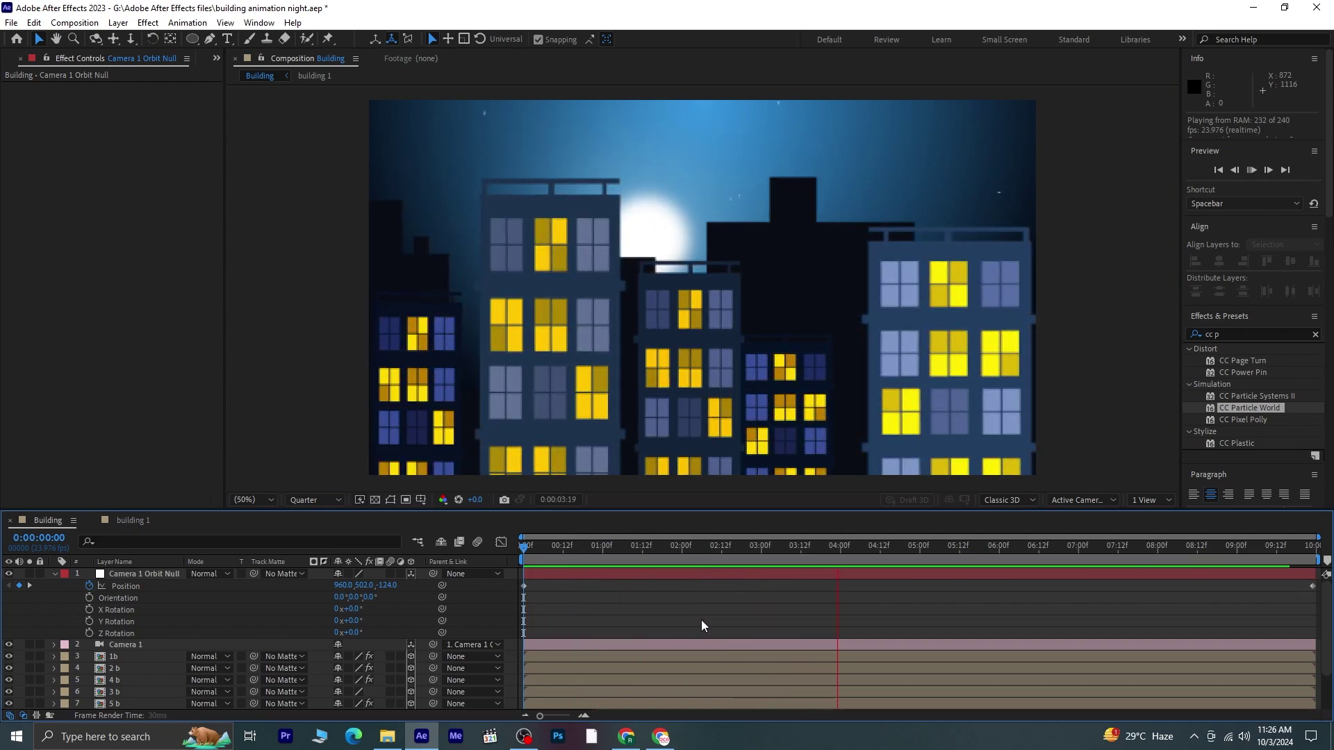
key("space")
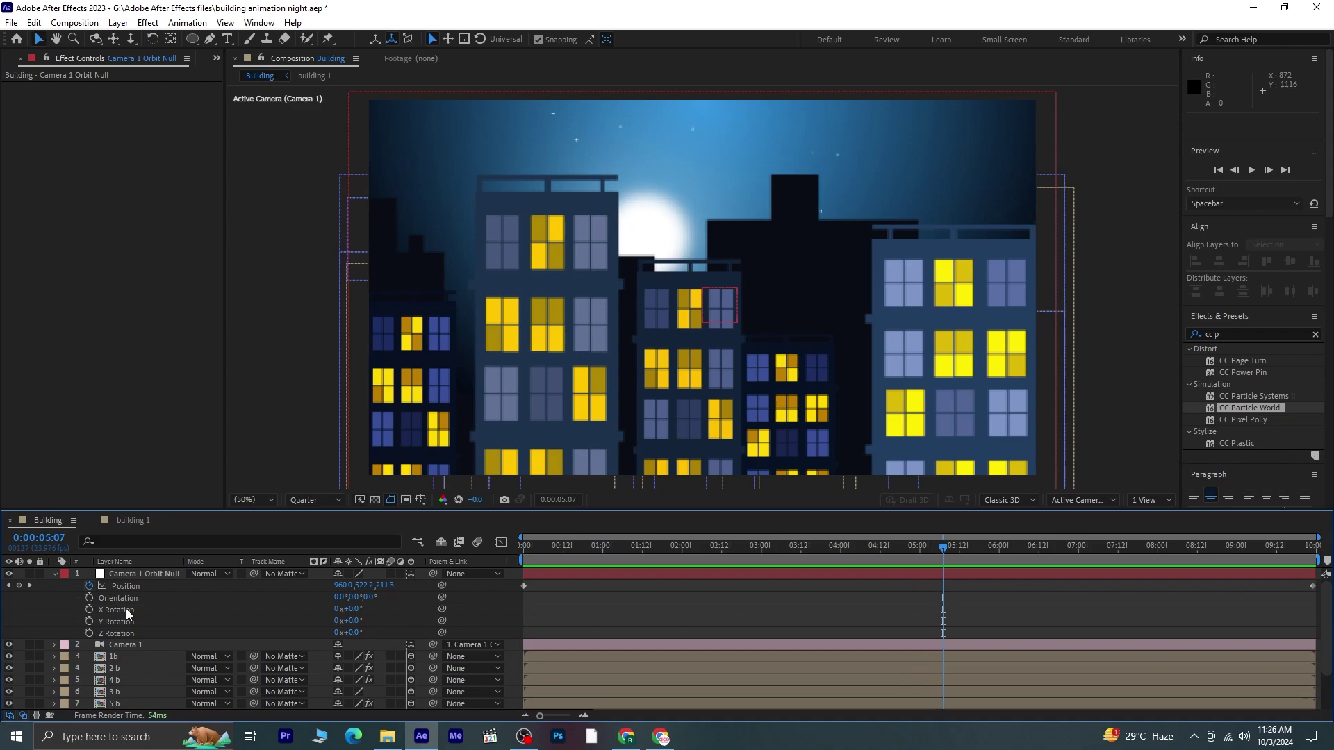
- Set the orbit null's X position to 797 at 0:00:09:23 and preview the animation
left_click(28, 585)
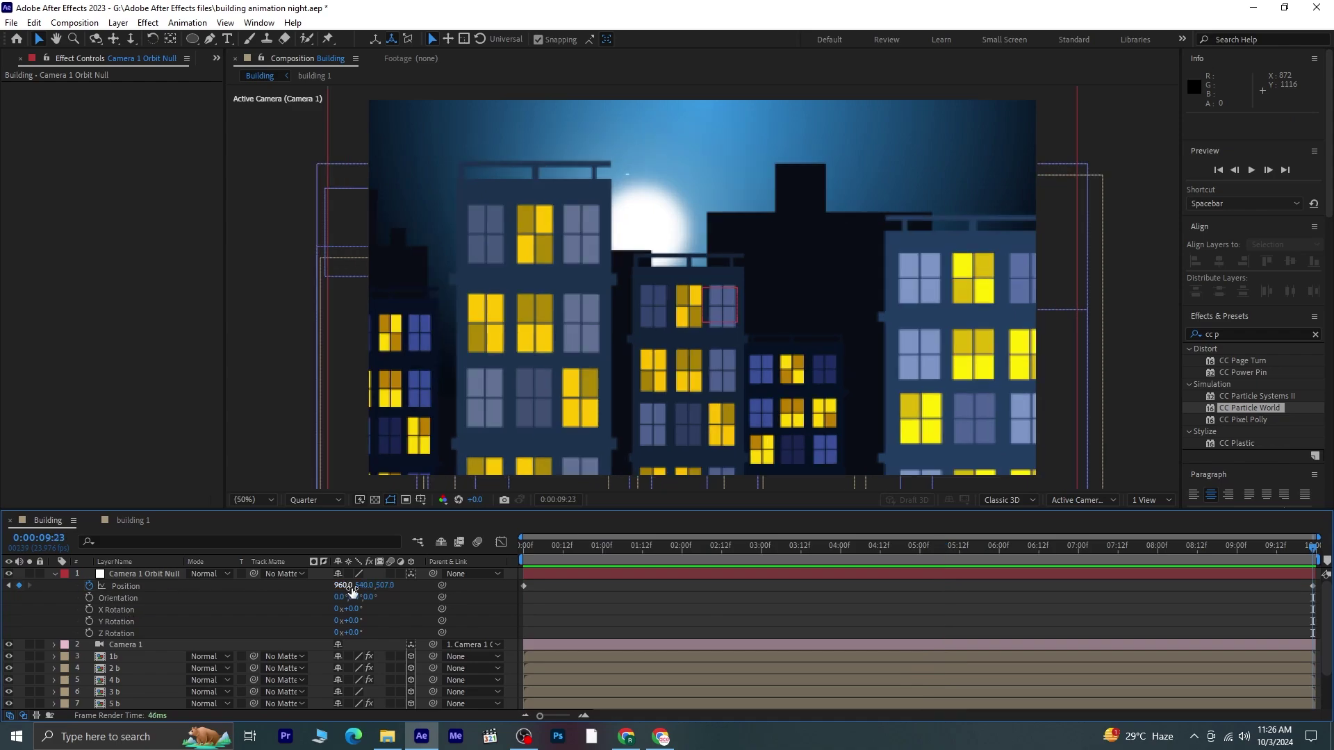
left_click_drag(364, 586, 227, 586)
key("ctrl+z")
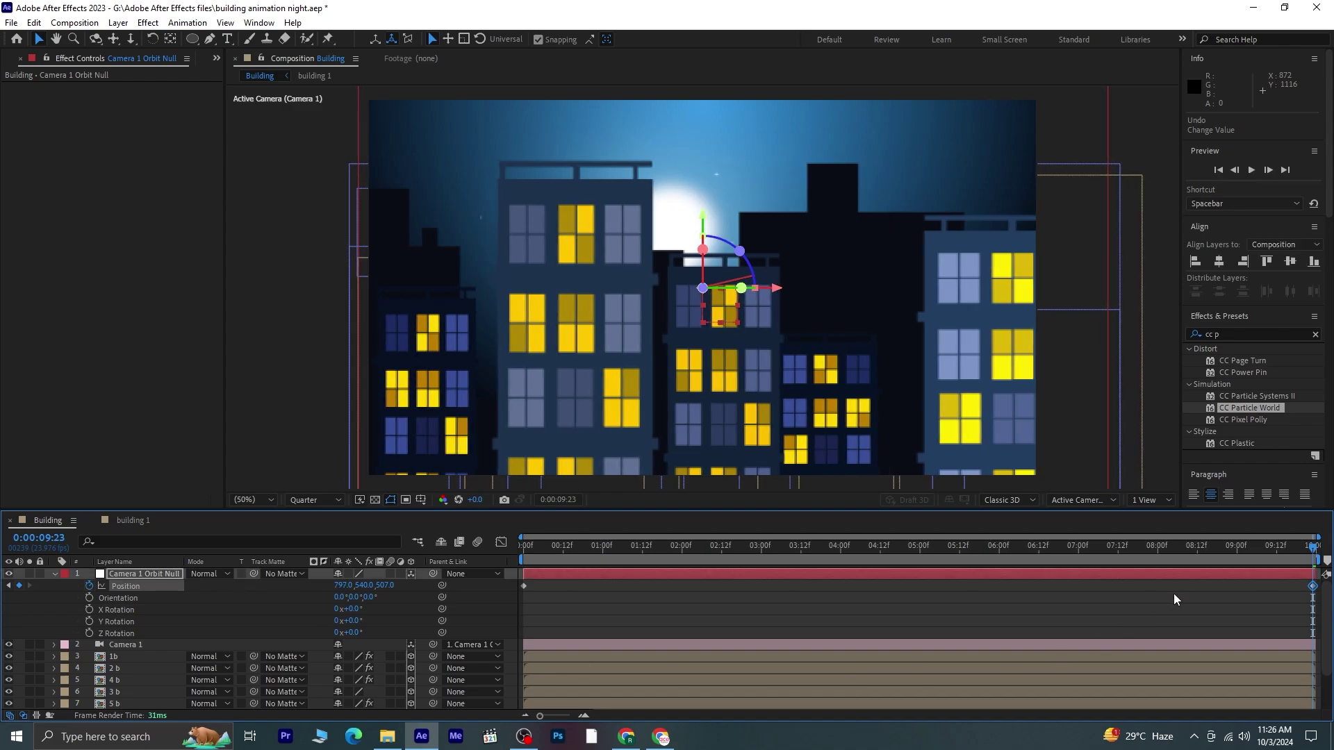
key("space")
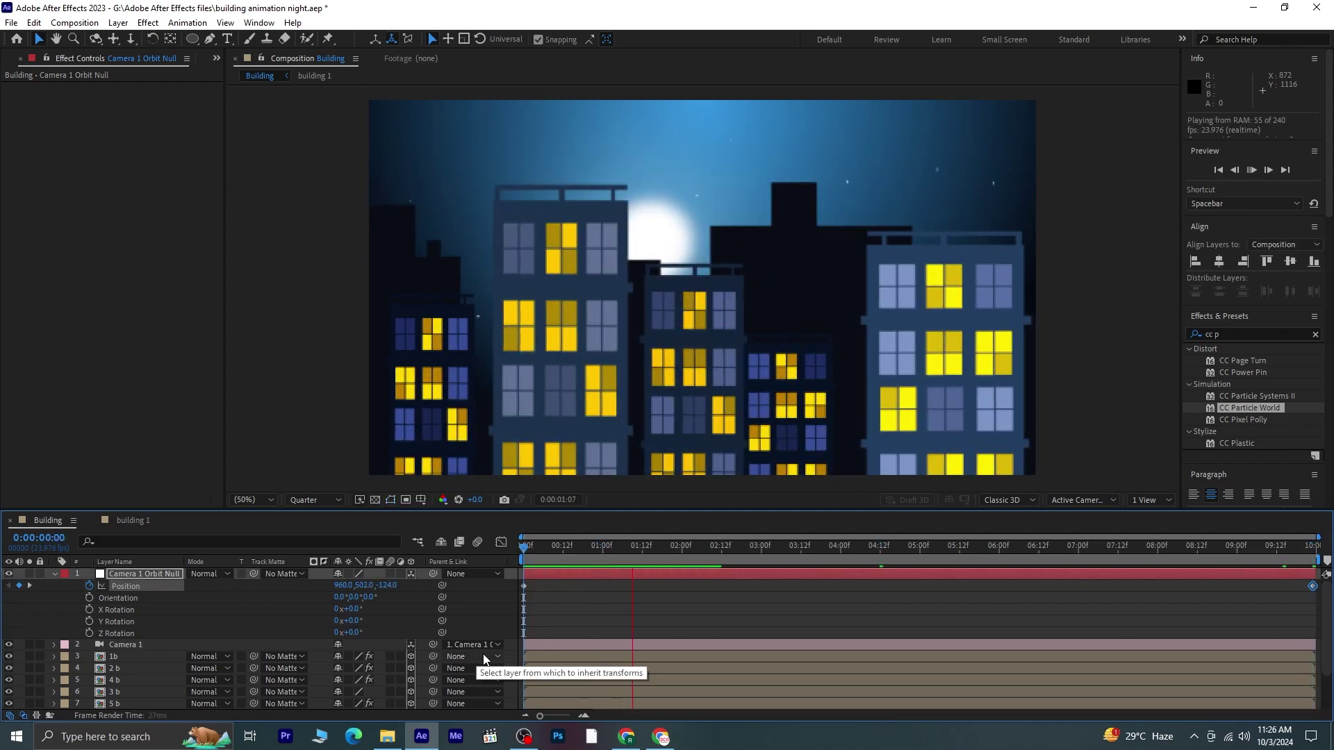
key("space")
- Keyframe the orbit null's Y Rotation from 0° at the start to -7° at 0:00:09:23, with its end position at X 1044, Y 602
left_click_drag(661, 548, 431, 581)
left_click(89, 621)
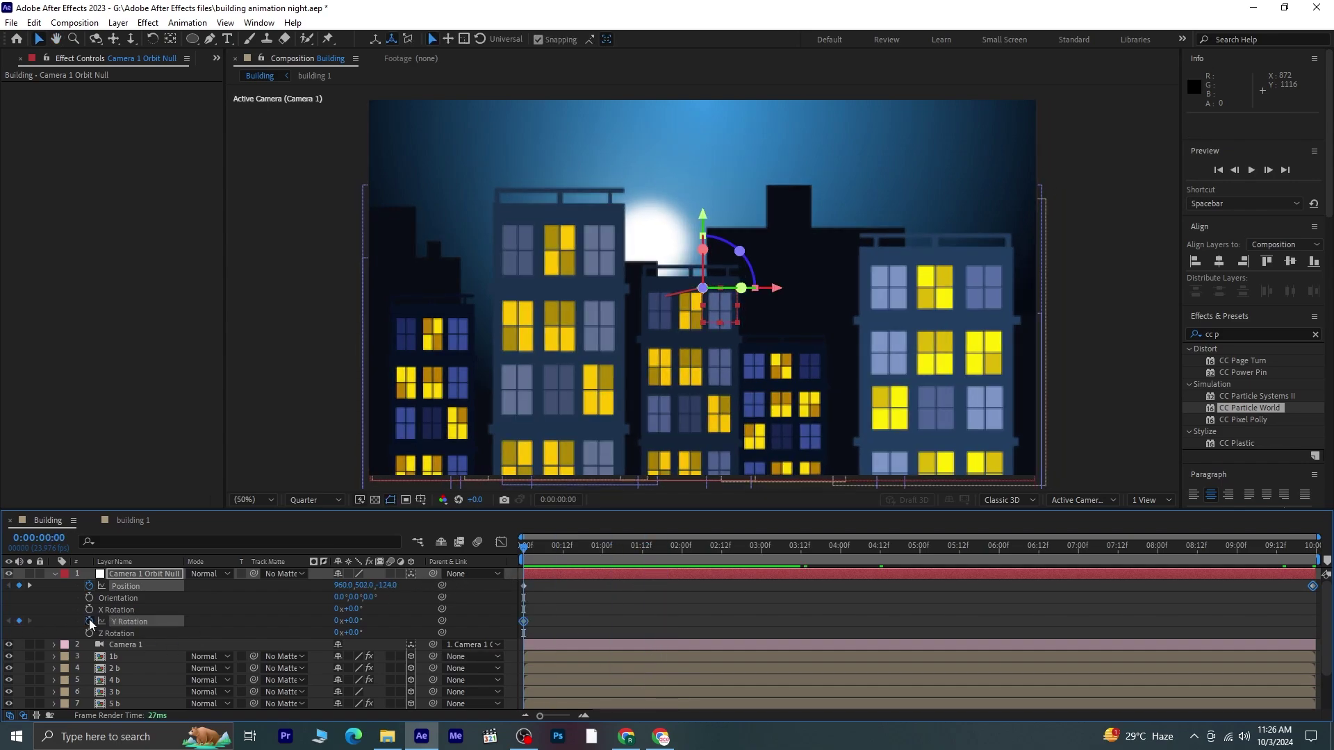
left_click(30, 586)
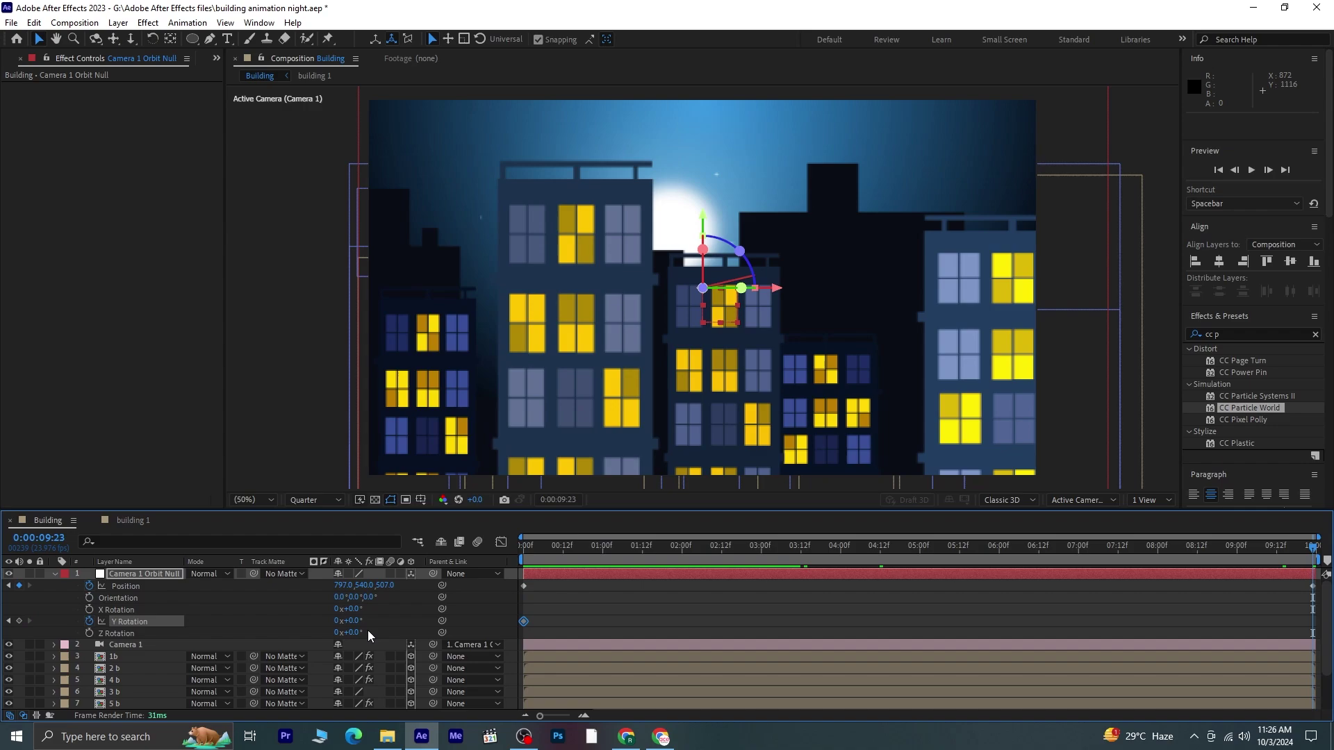
left_click_drag(352, 621, 516, 588)
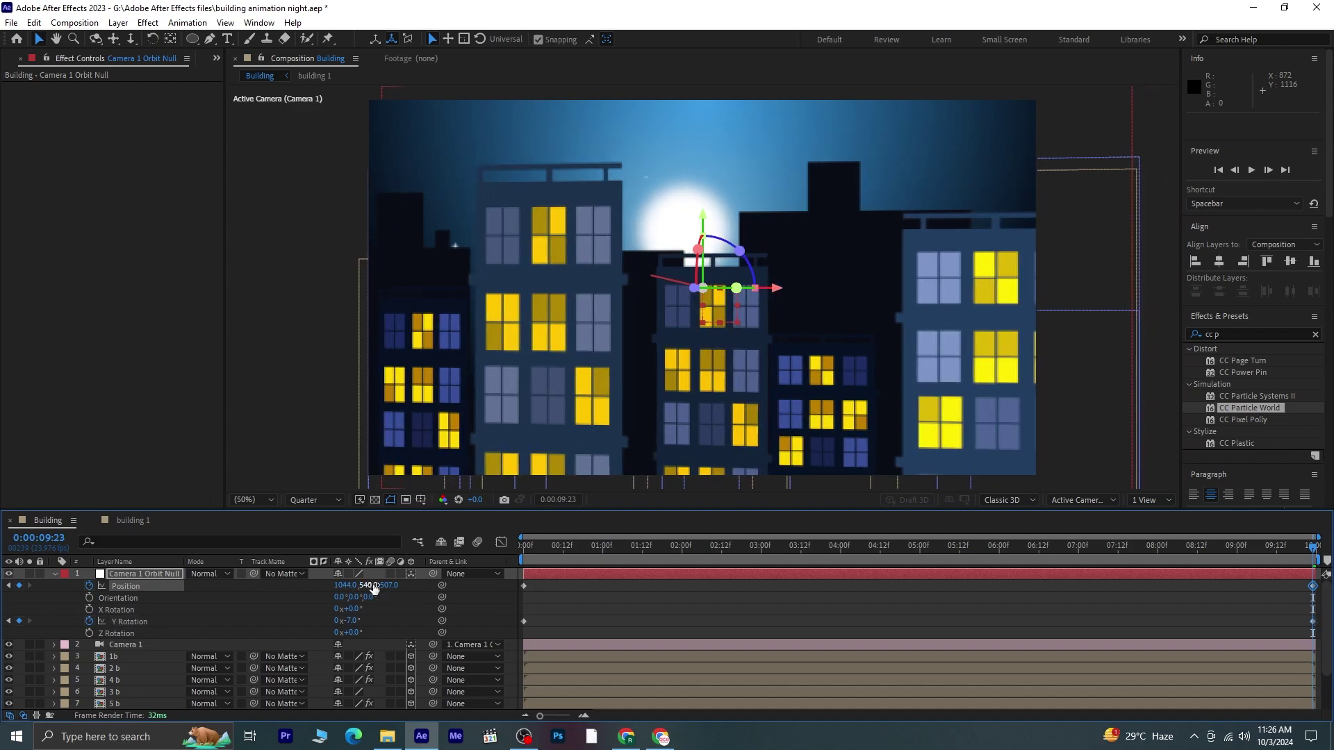
left_click_drag(366, 587, 410, 591)
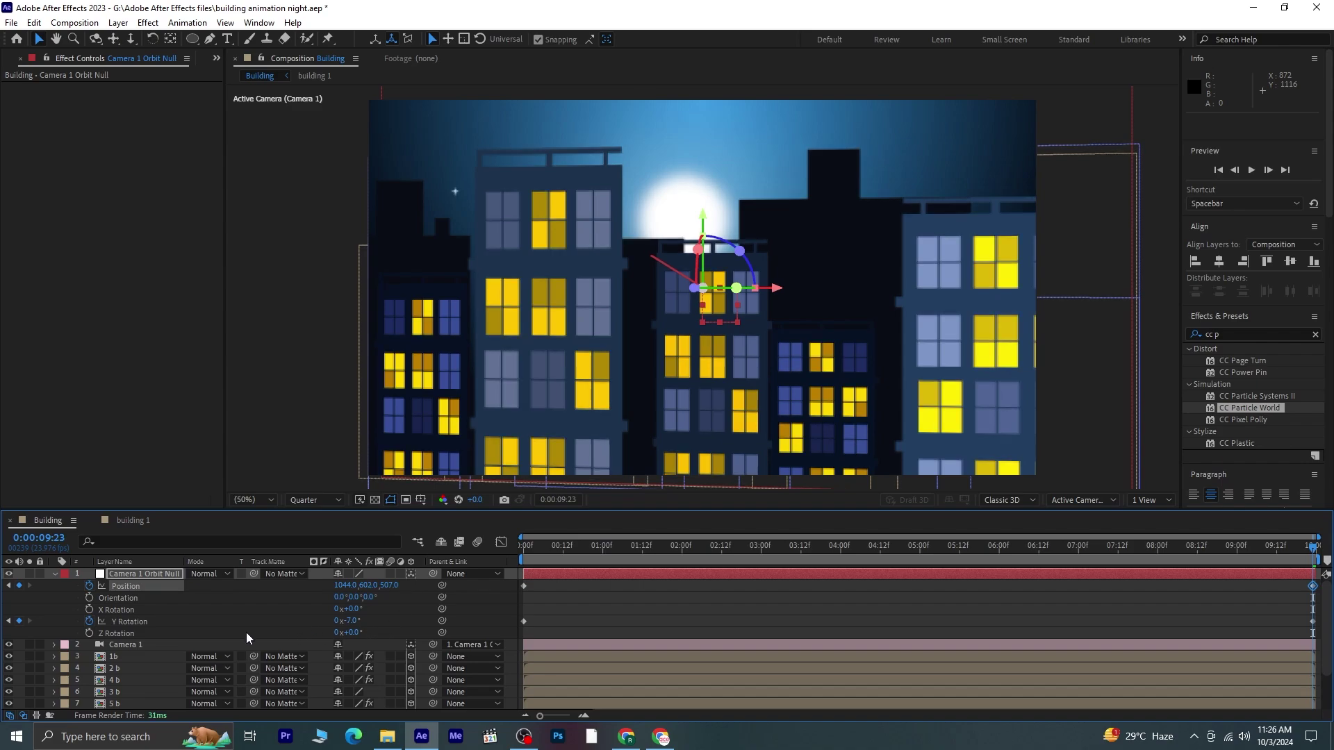
left_click_drag(1299, 551, 273, 575)
left_click(632, 626)
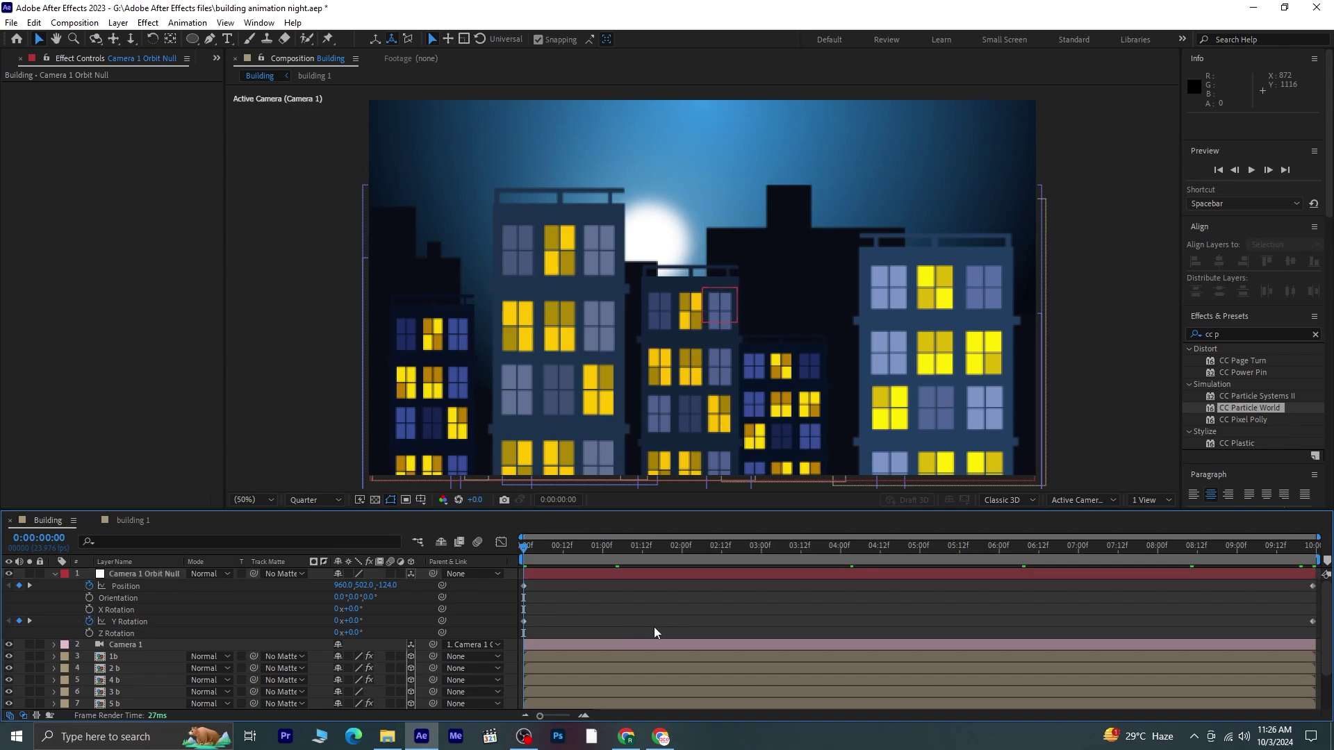
key("space")
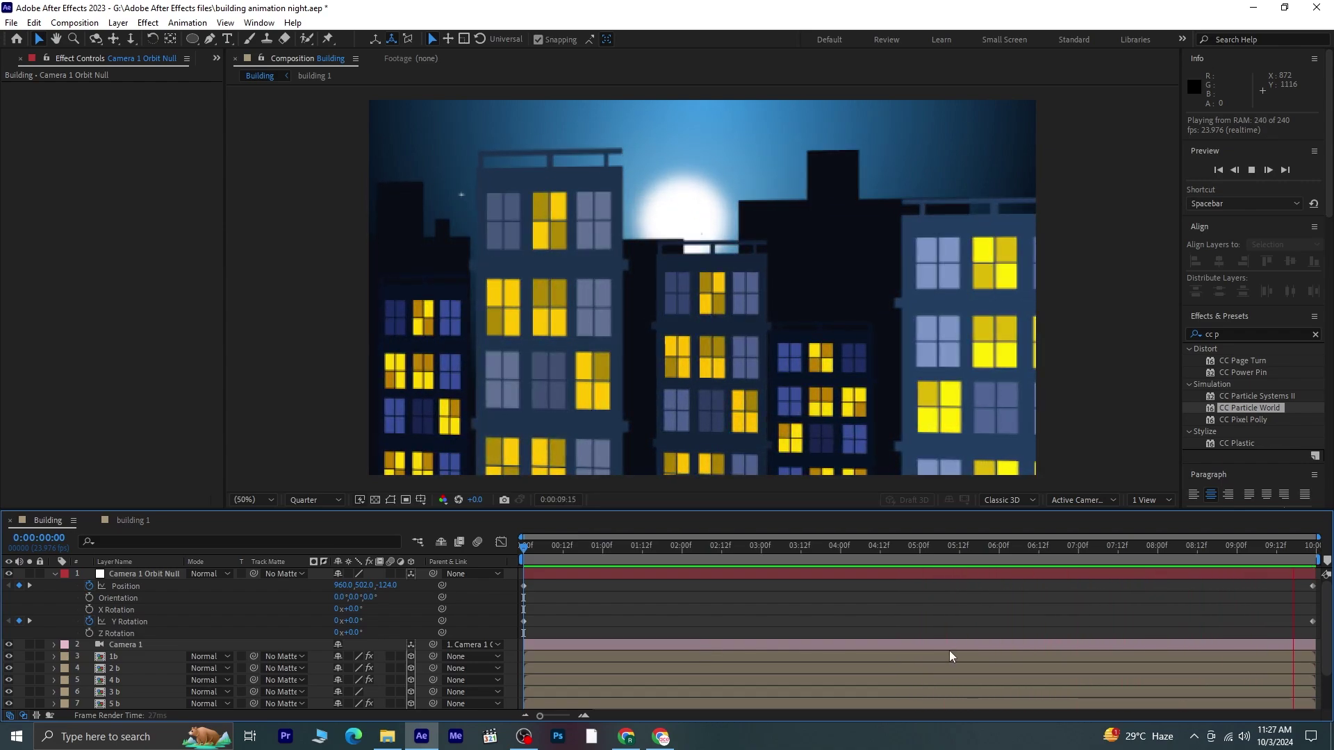
key("space")
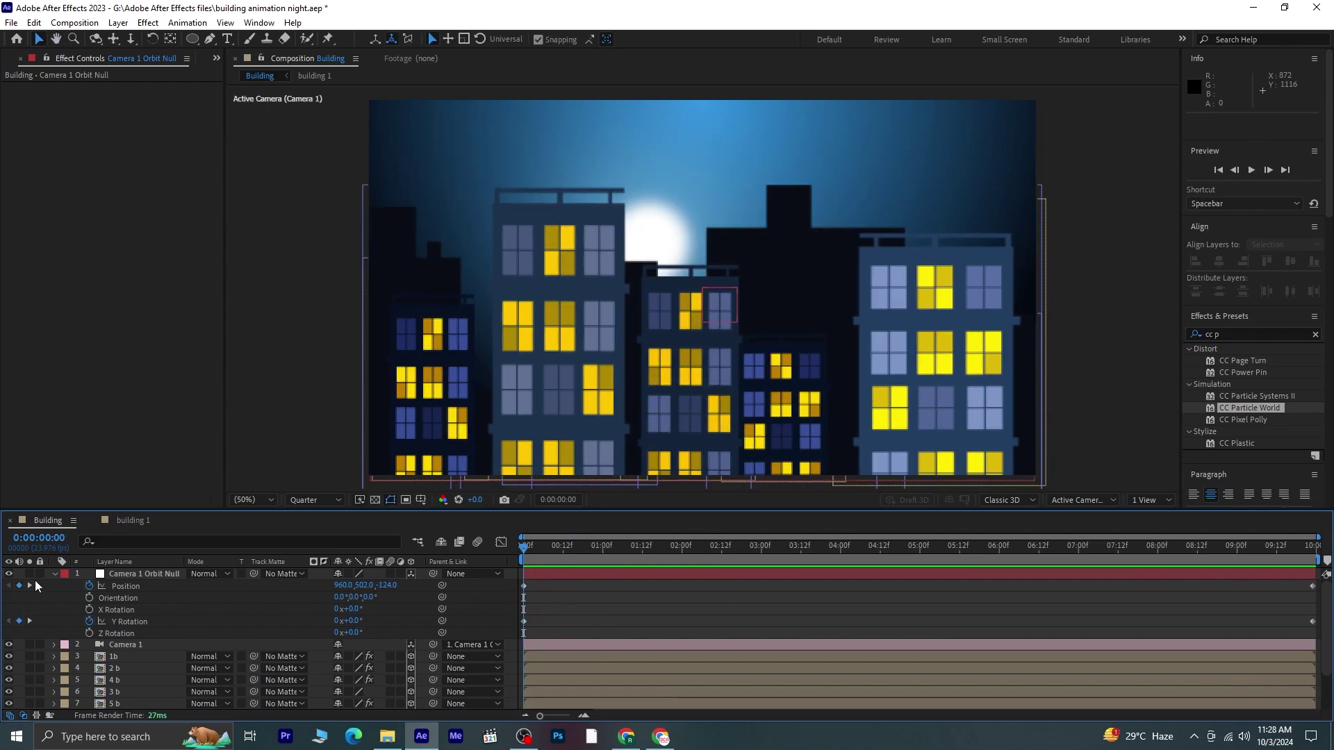
left_click(54, 574)
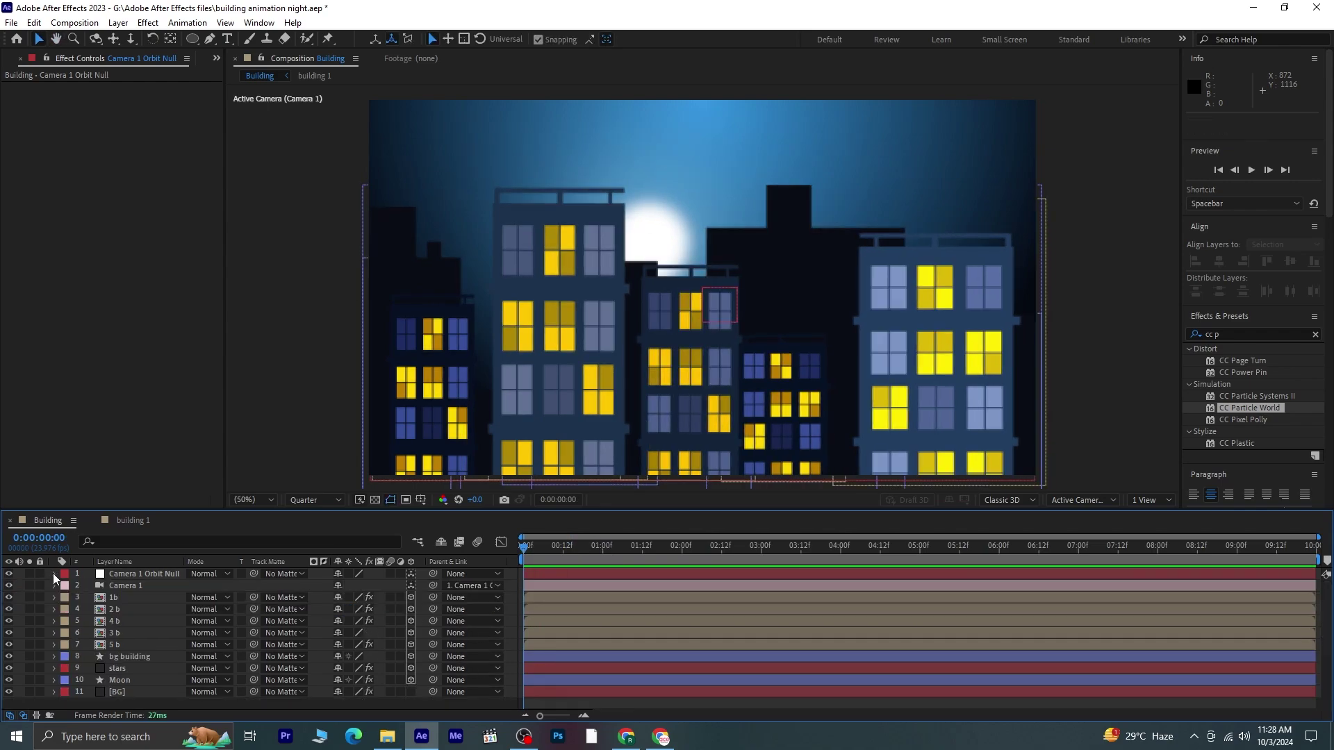
- Add a Position keyframe to the Moon layer at the start and set its position to 582.1, 150.4, 2548 at 0:00:09:23
left_click(126, 681)
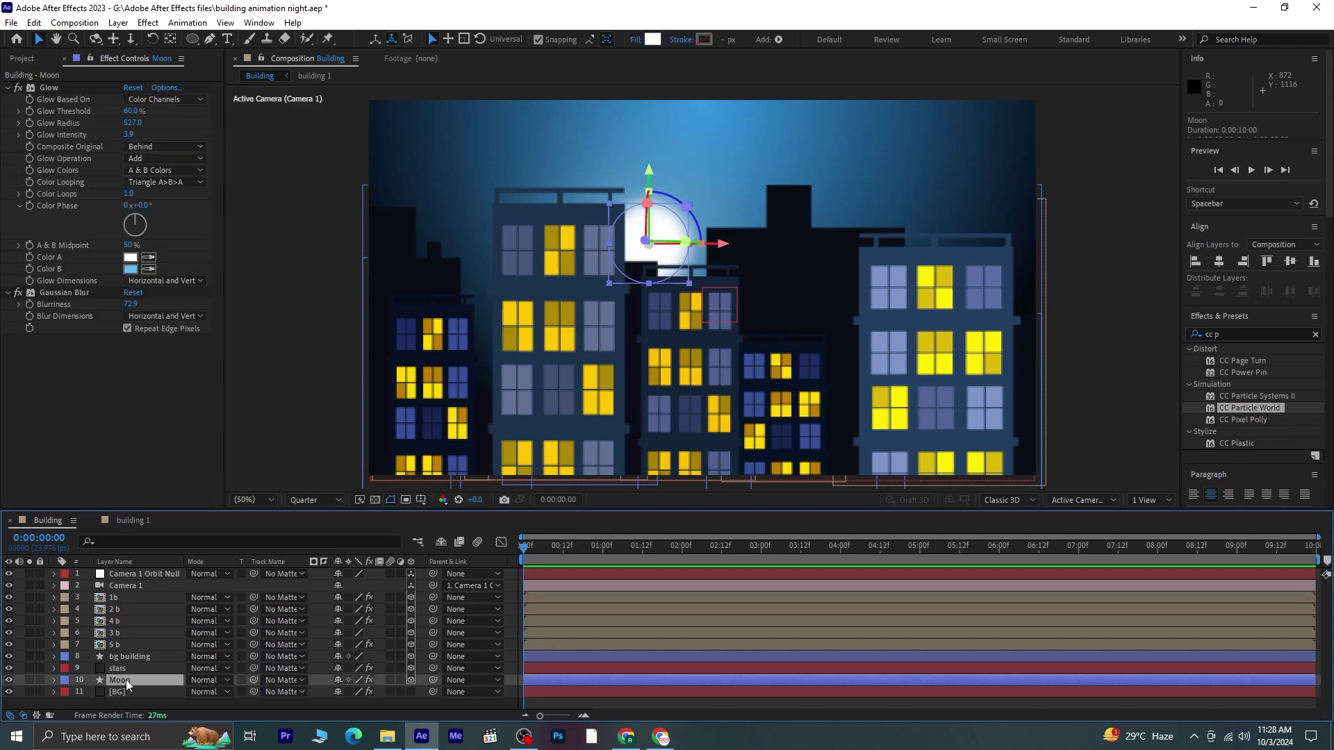
key("p")
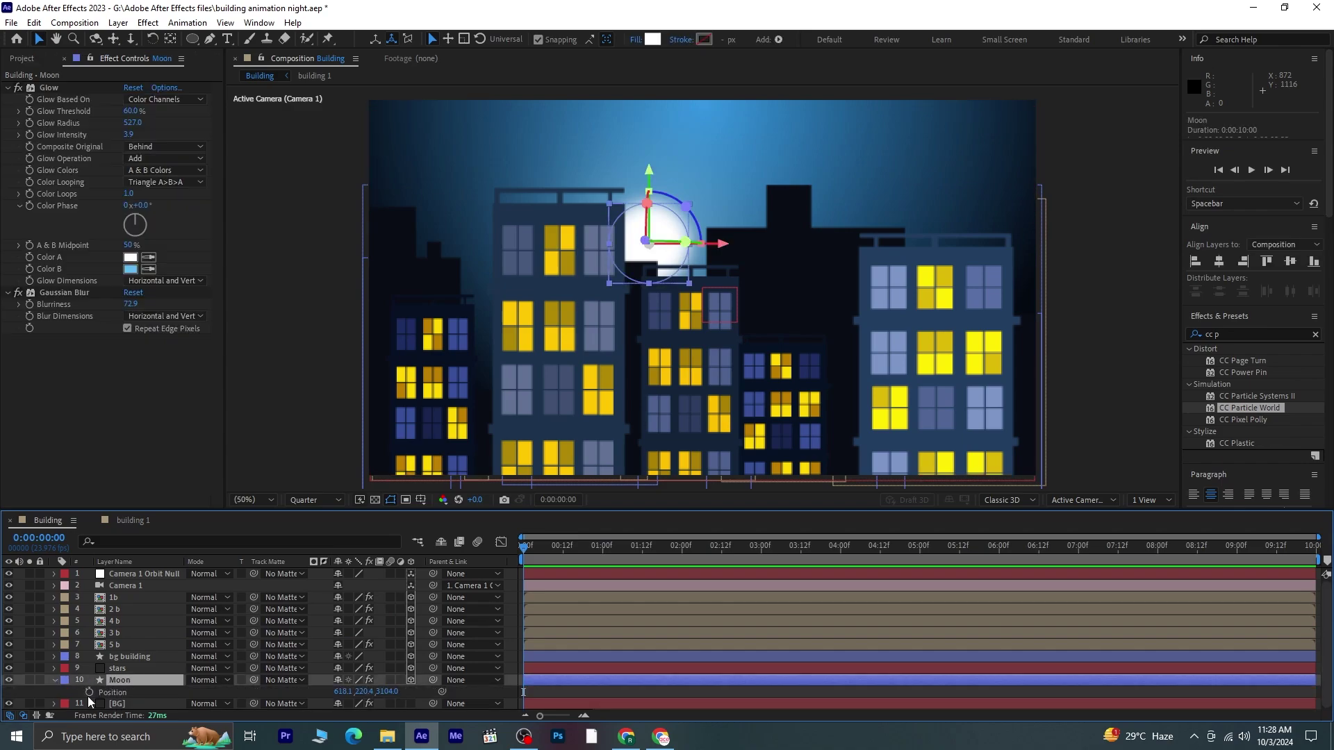
left_click(89, 693)
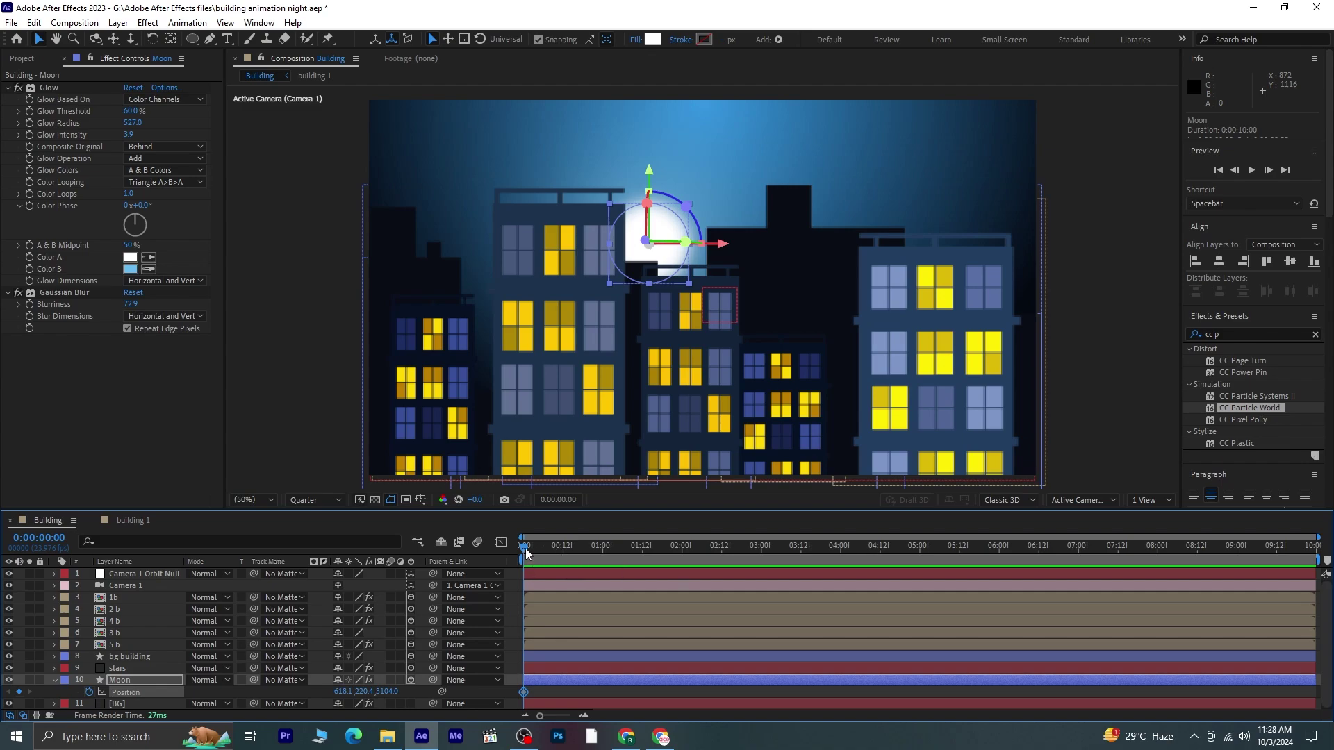
left_click_drag(525, 548, 1333, 605)
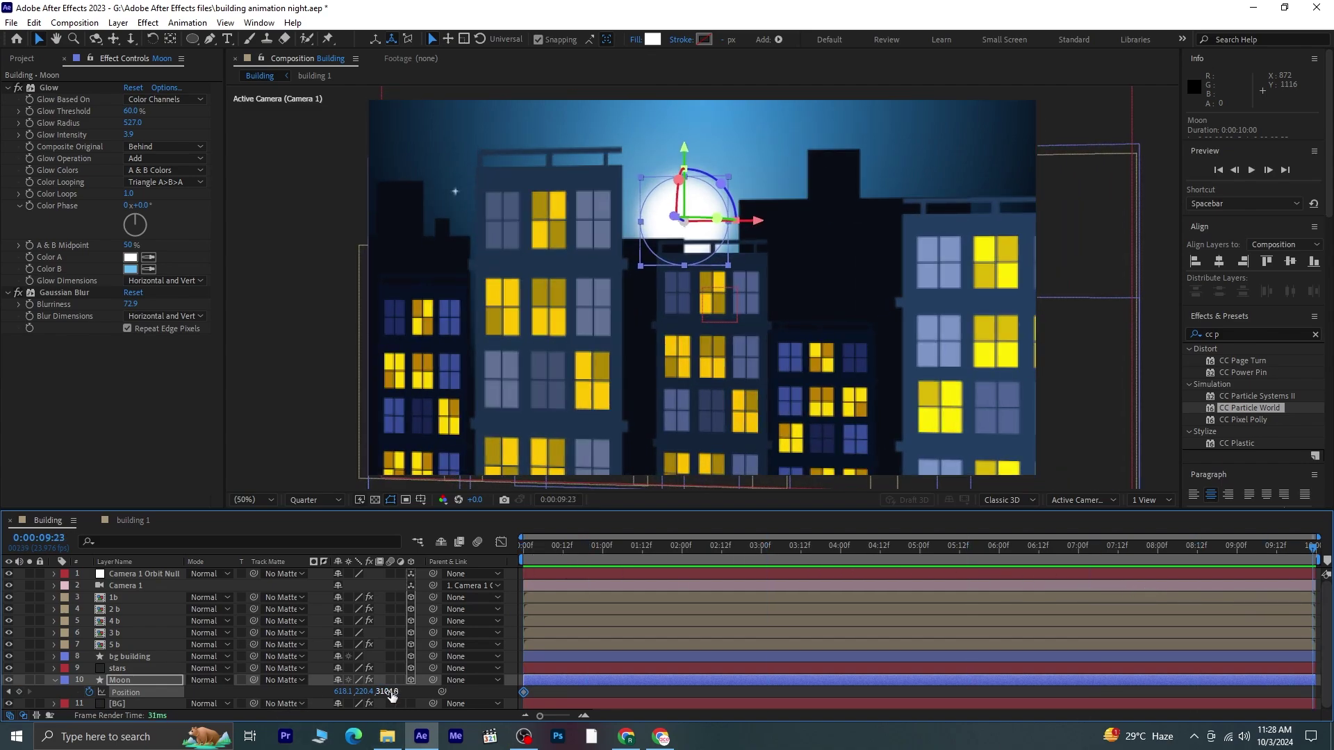
left_click_drag(389, 692, 17, 705)
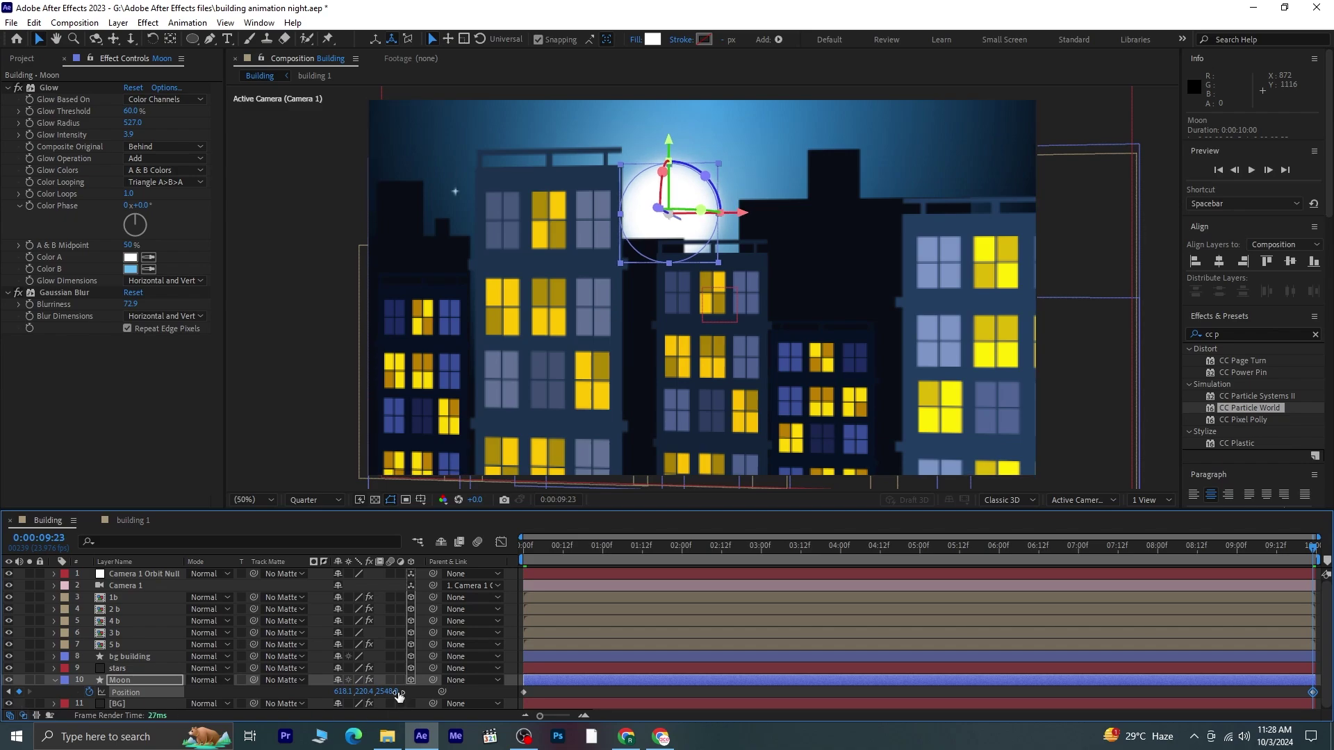
left_click_drag(359, 693, 312, 696)
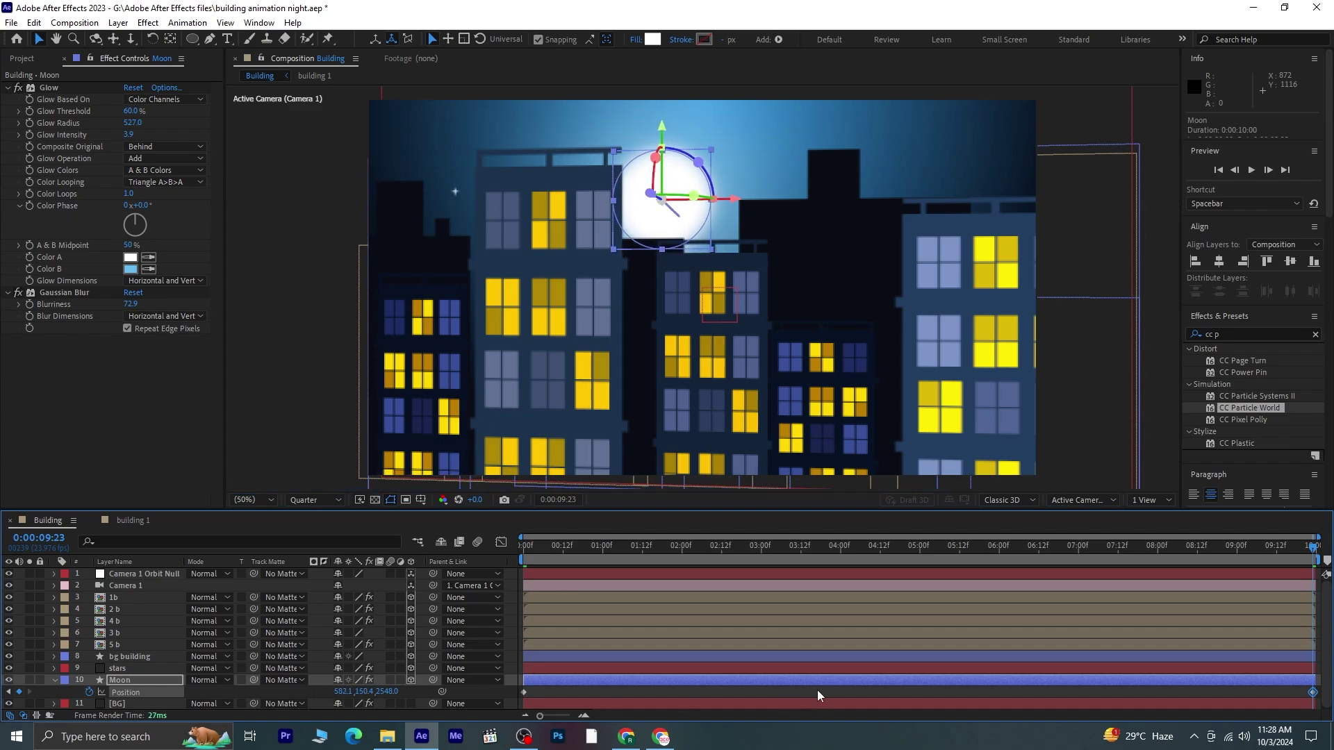
- Set the Moon layer's starting position to Y 446.4, Z 3218 and preview its rise
left_click_drag(1308, 556, 186, 622)
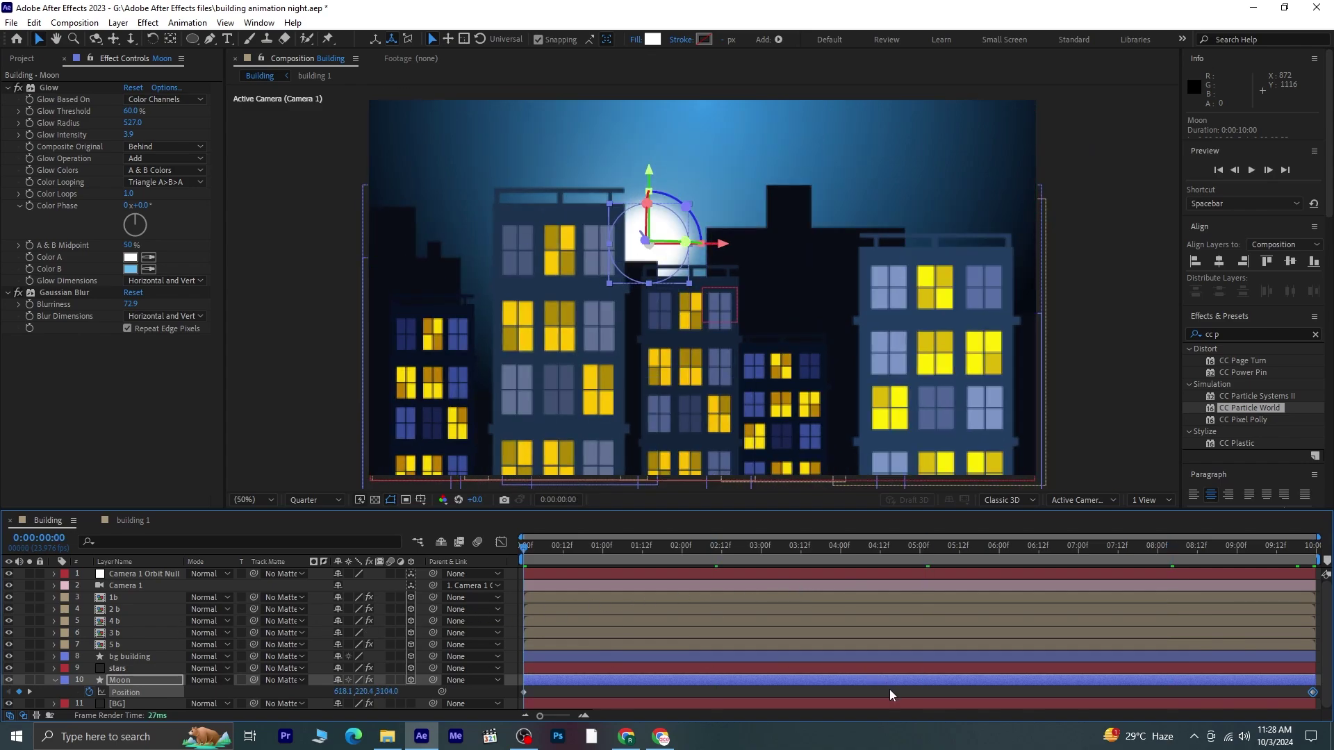
left_click_drag(390, 691, 548, 666)
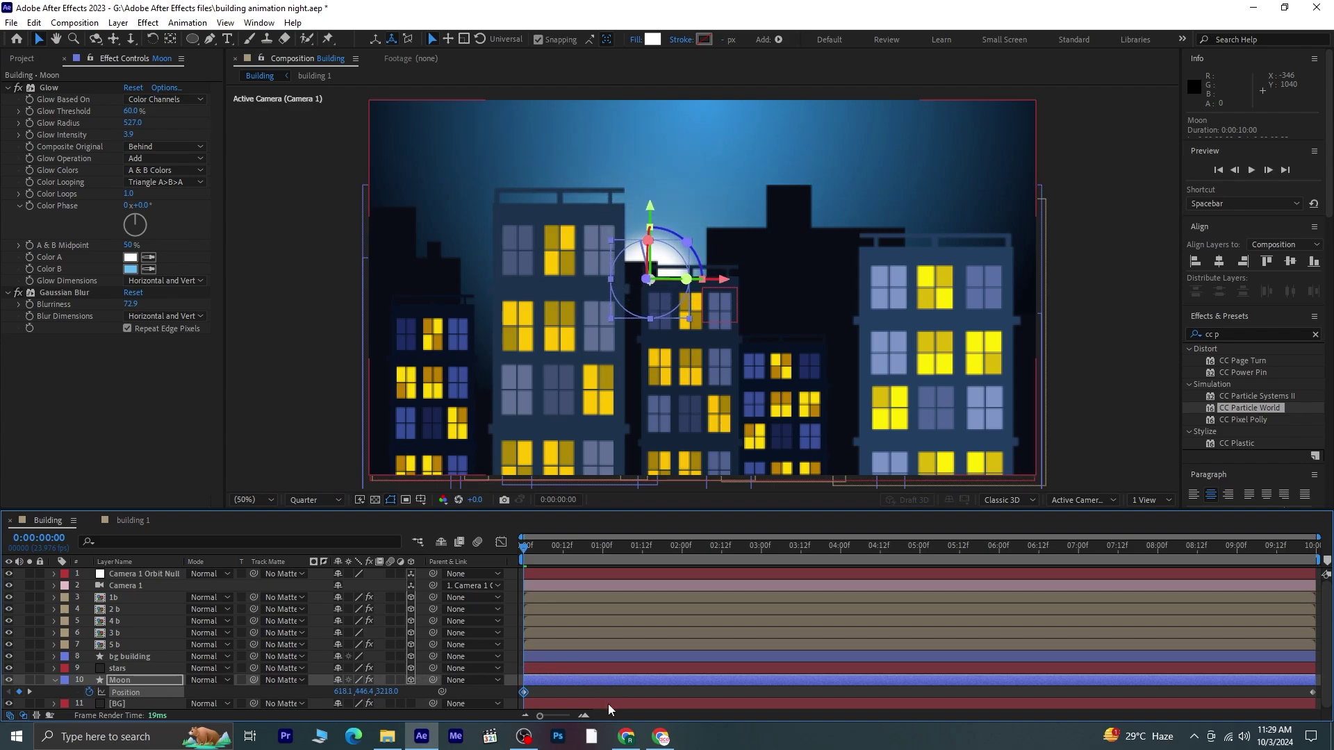
key("space")
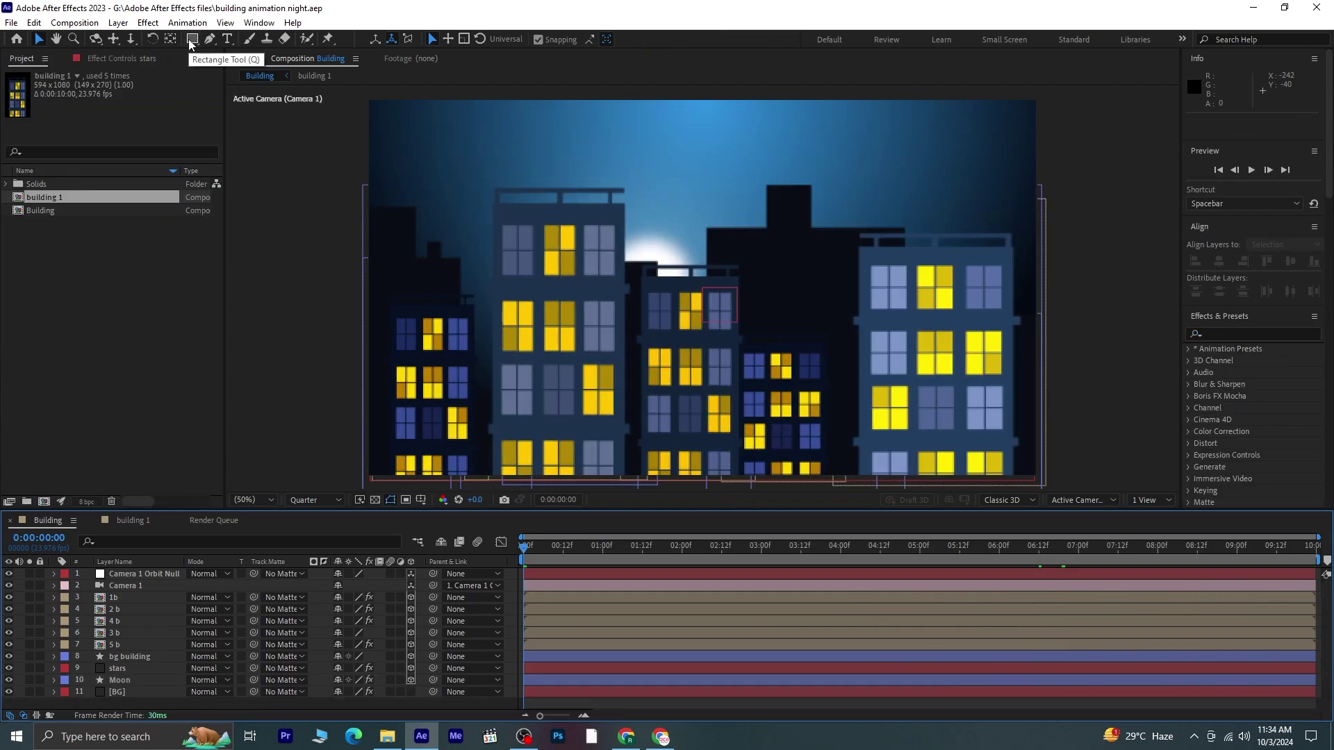
- Draw an ellipse about 238 by 380 px over the tall building near the moon and fill it with magenta E402FF
left_click_drag(189, 44, 229, 66)
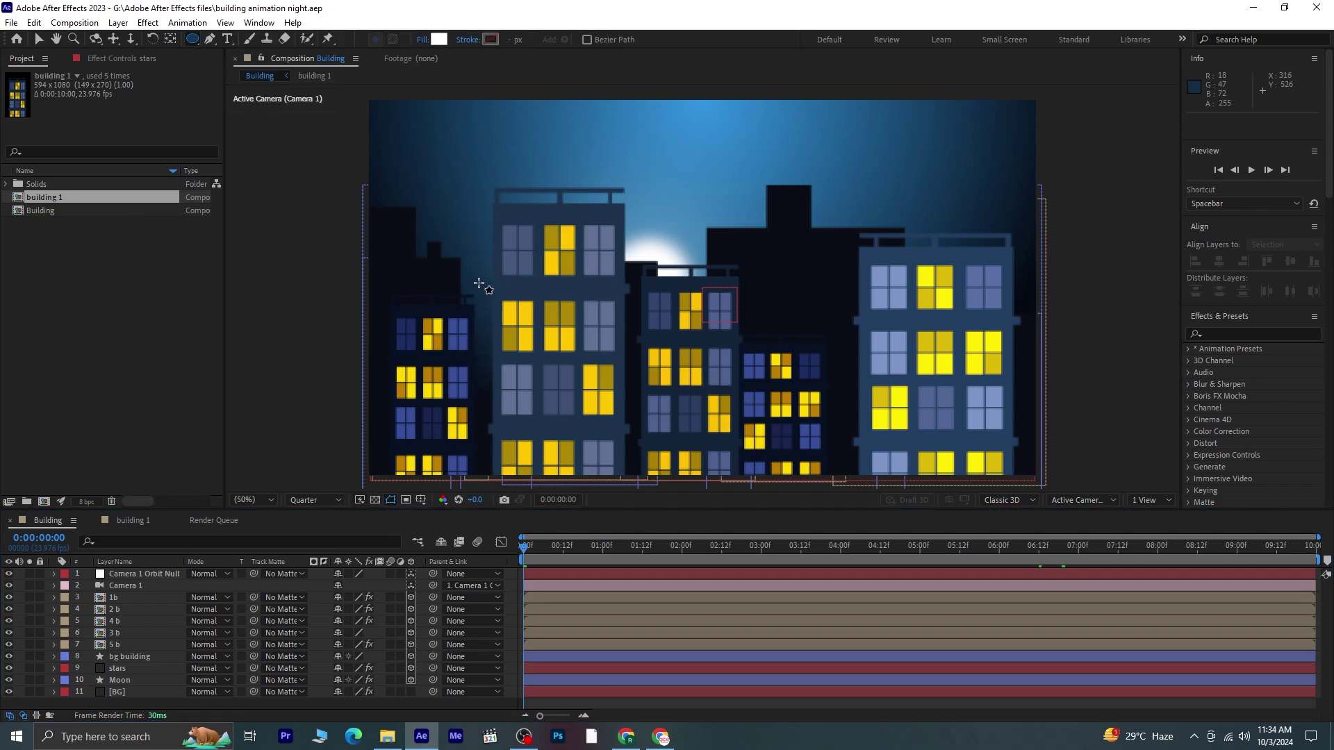
mouse_move(478, 284)
left_mouse_down()
mouse_move(531, 400)
mouse_move(562, 415)
left_mouse_up()
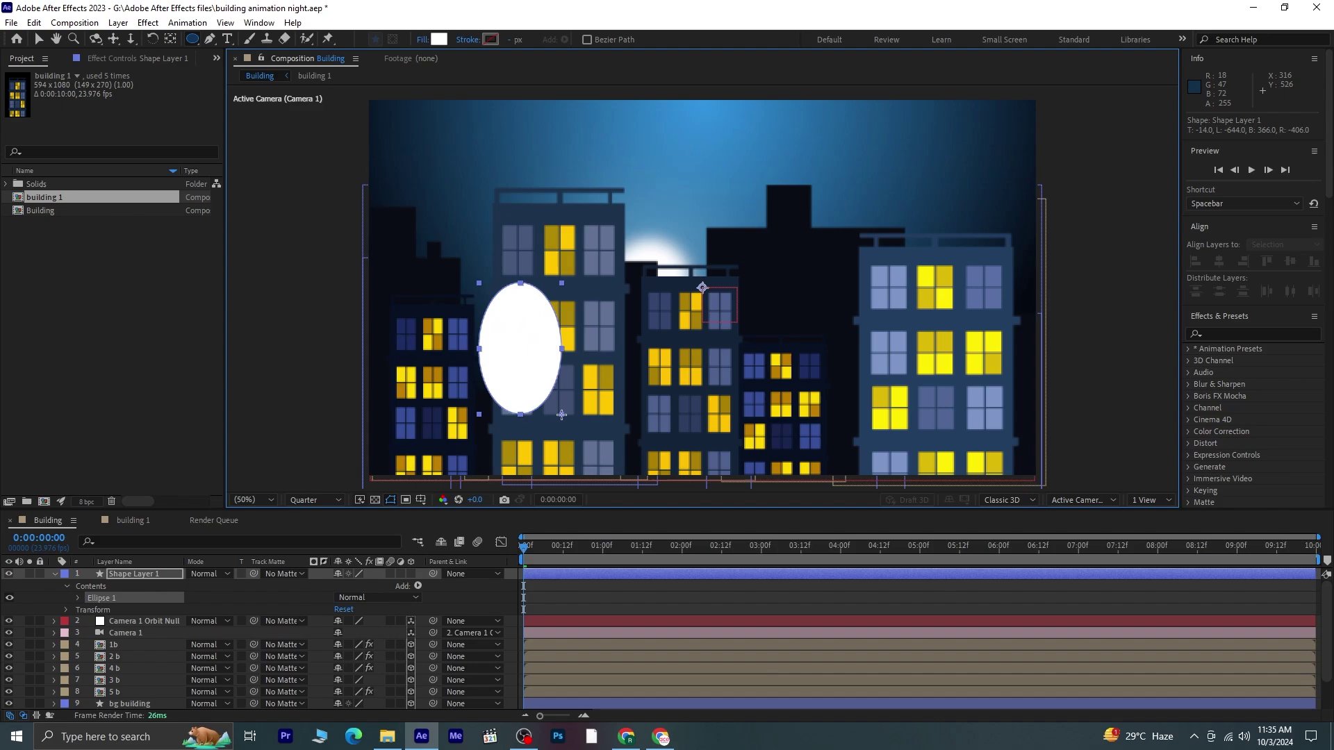
left_click(439, 39)
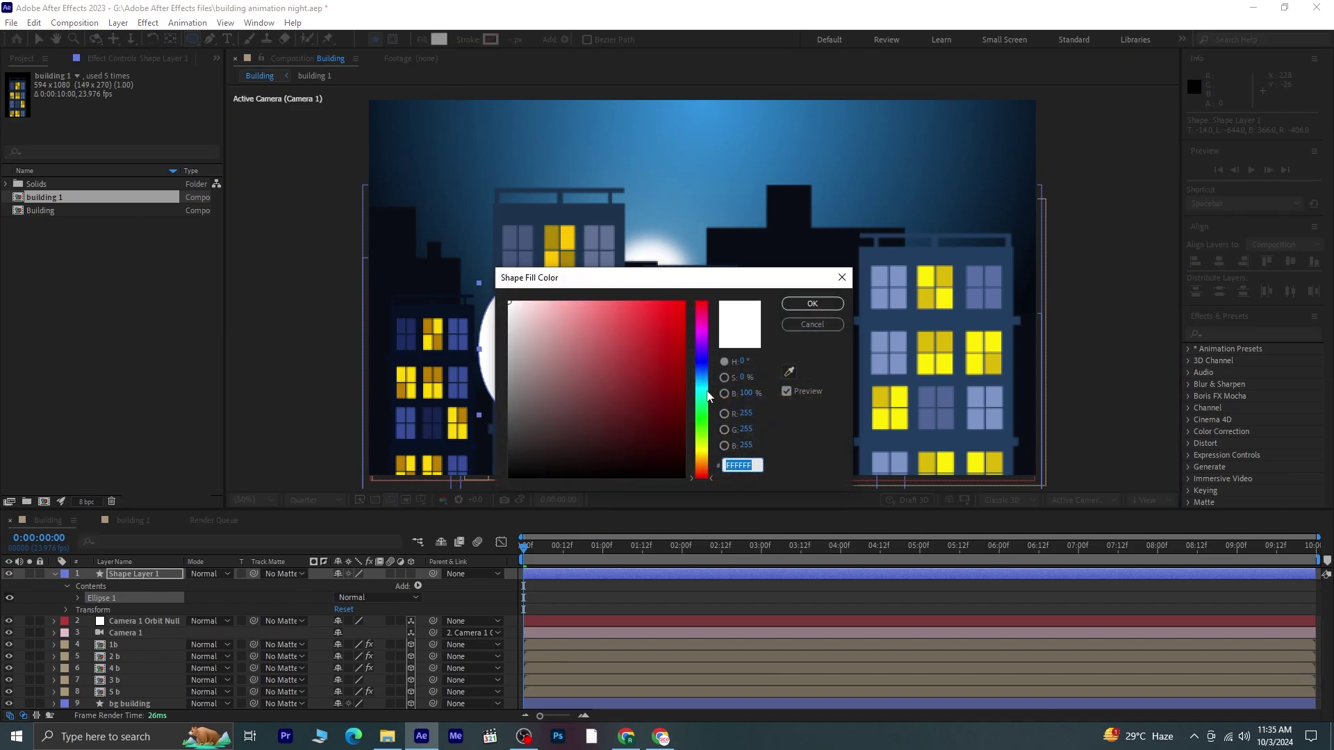
left_click_drag(708, 396, 691, 331)
left_click(685, 297)
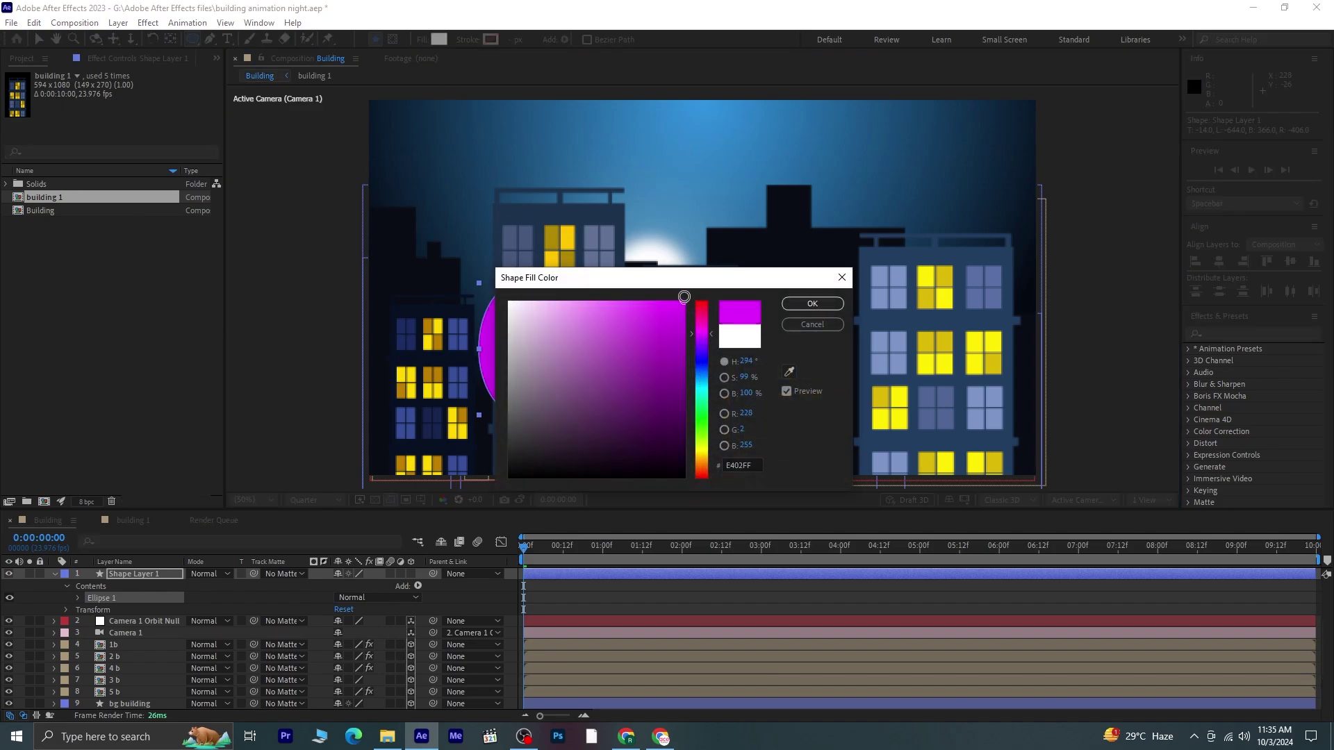
left_click(810, 304)
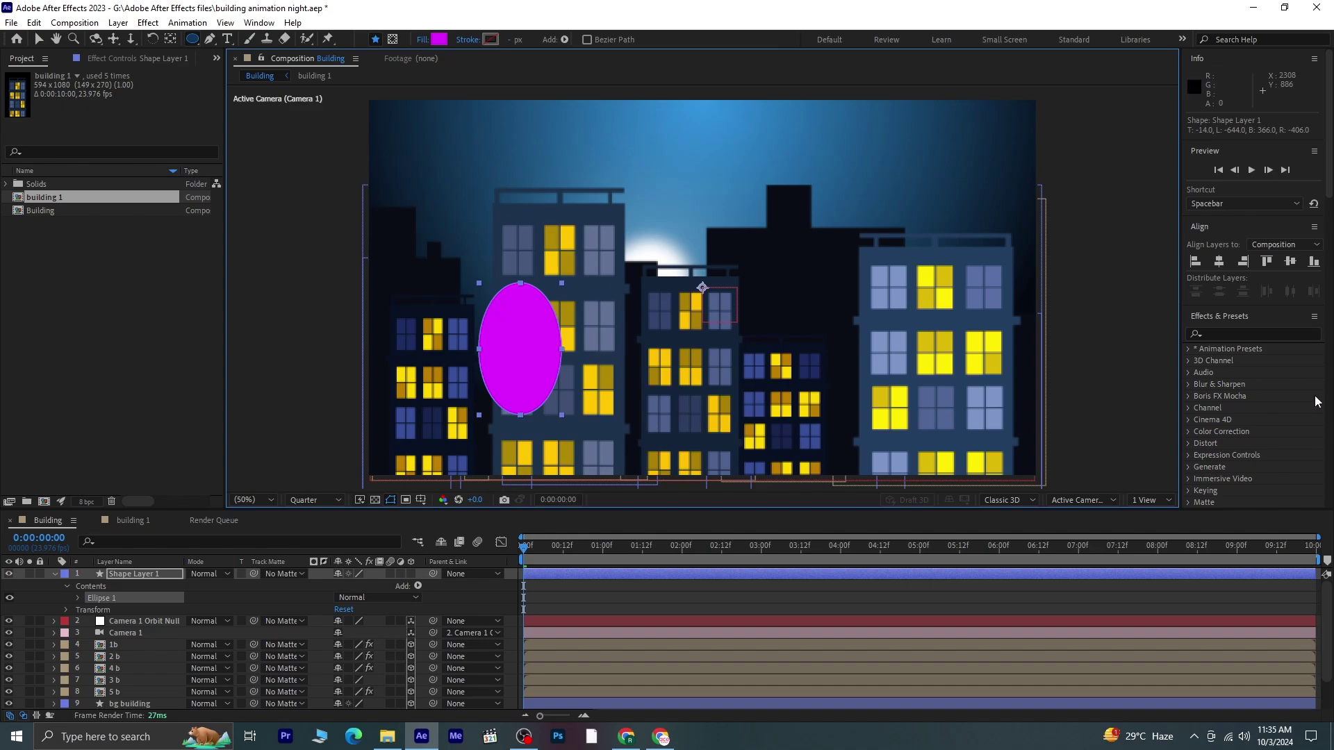
- Apply Gaussian Blur to the magenta ellipse with Blurriness 337 and Repeat Edge Pixels turned off
left_click(1260, 332)
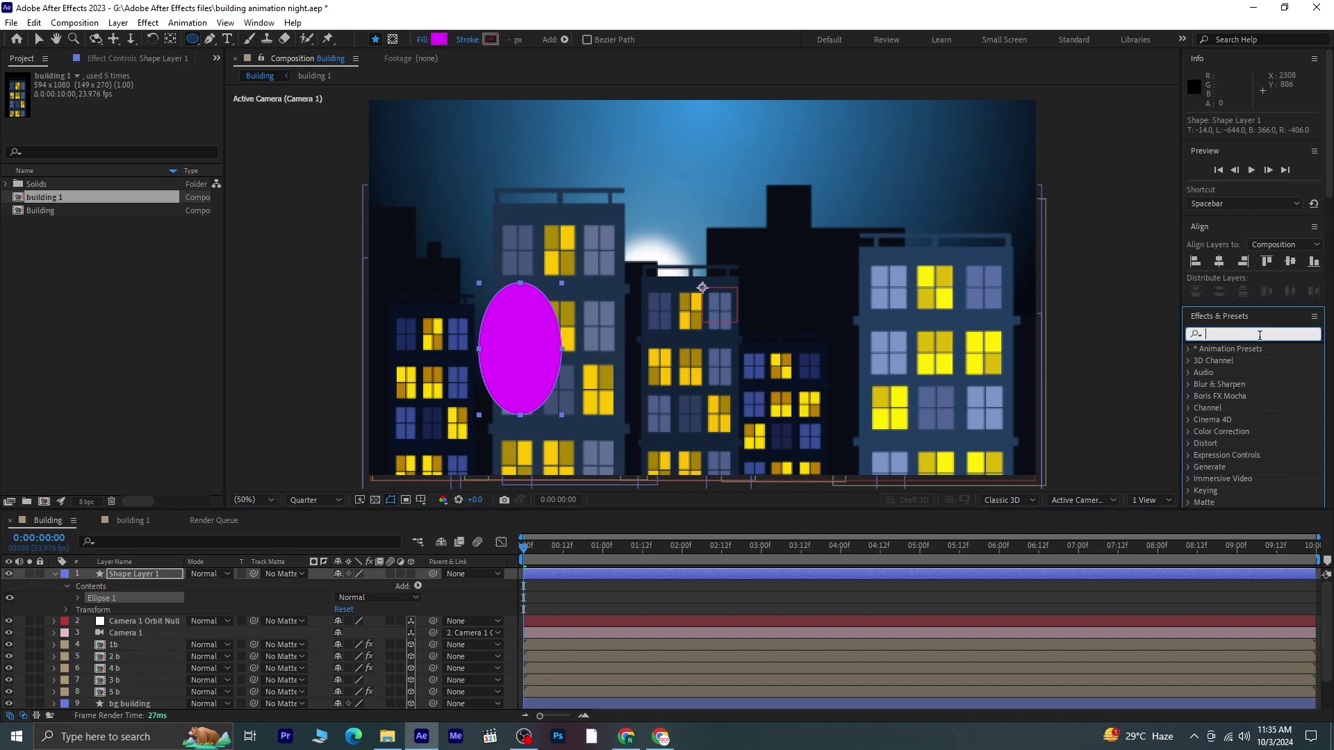
type("gauss")
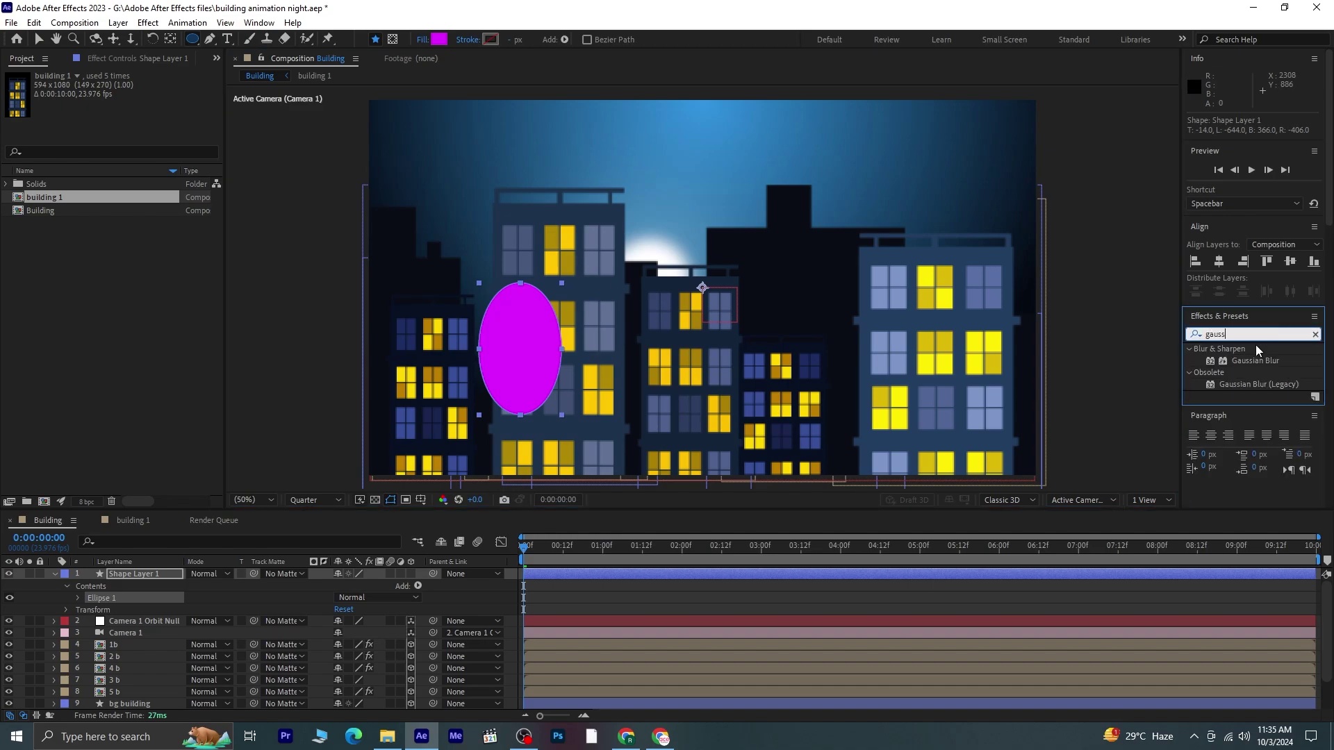
double_click(1256, 359)
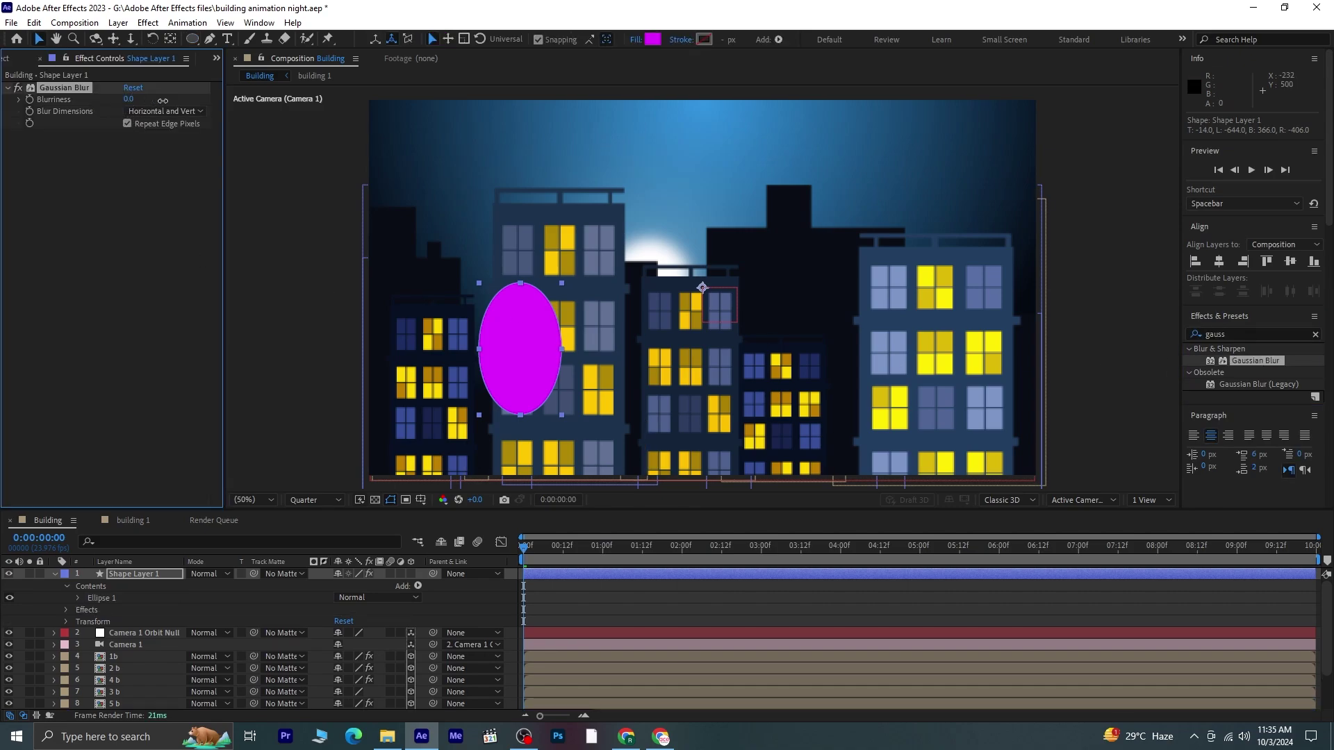
left_click_drag(794, 141, 1331, 138)
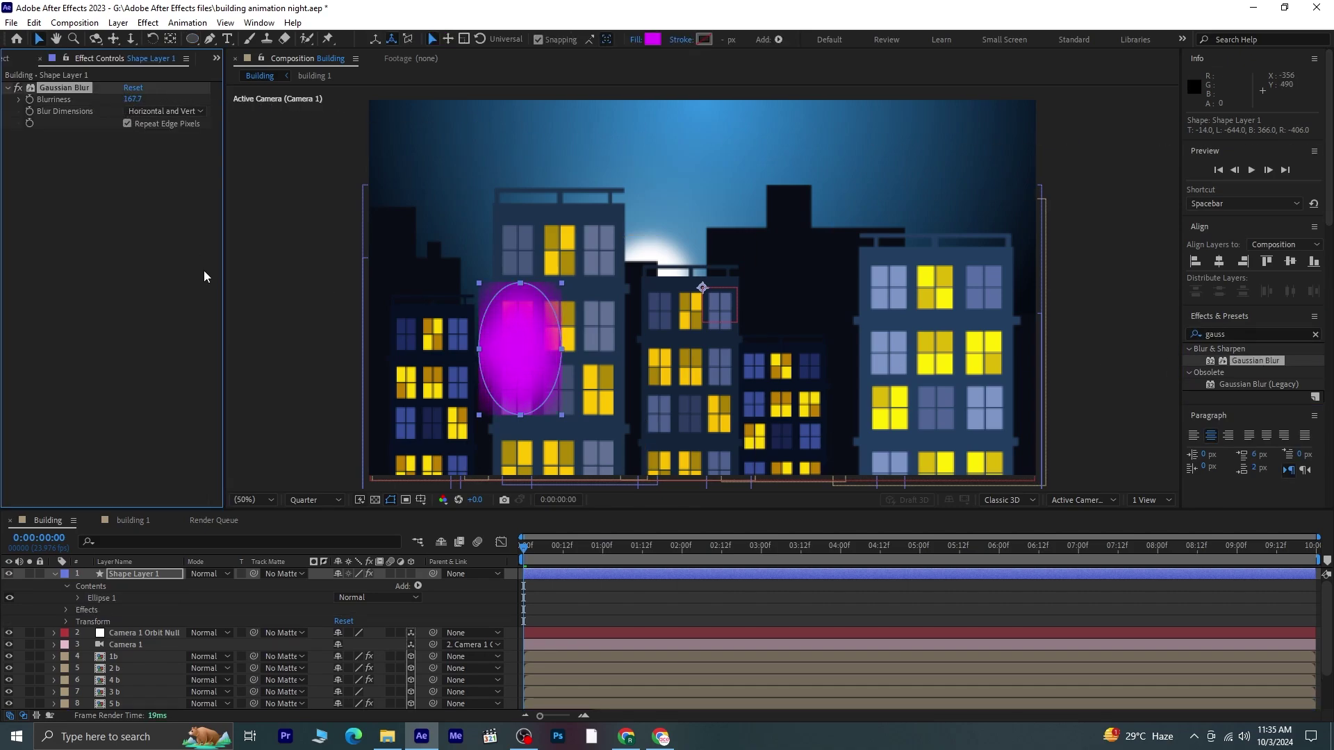
left_click(126, 123)
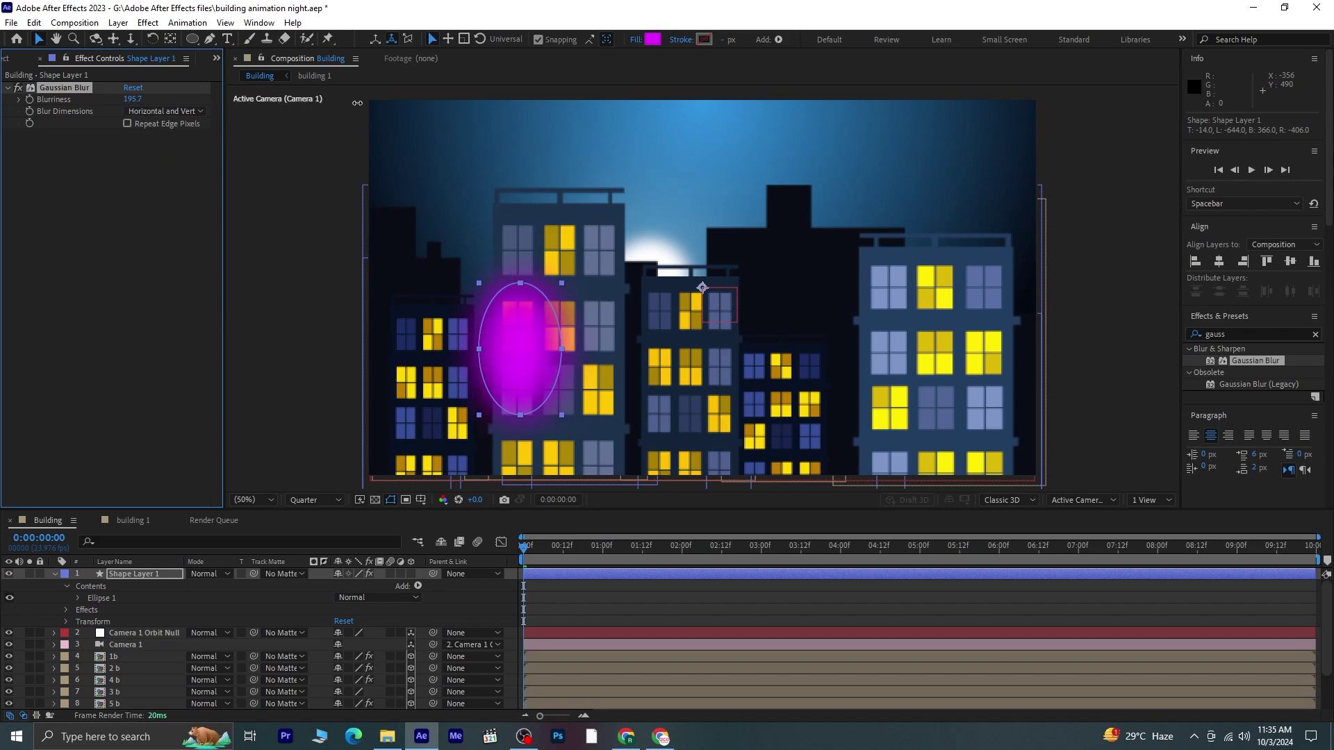
left_click_drag(1330, 128, 1327, 129)
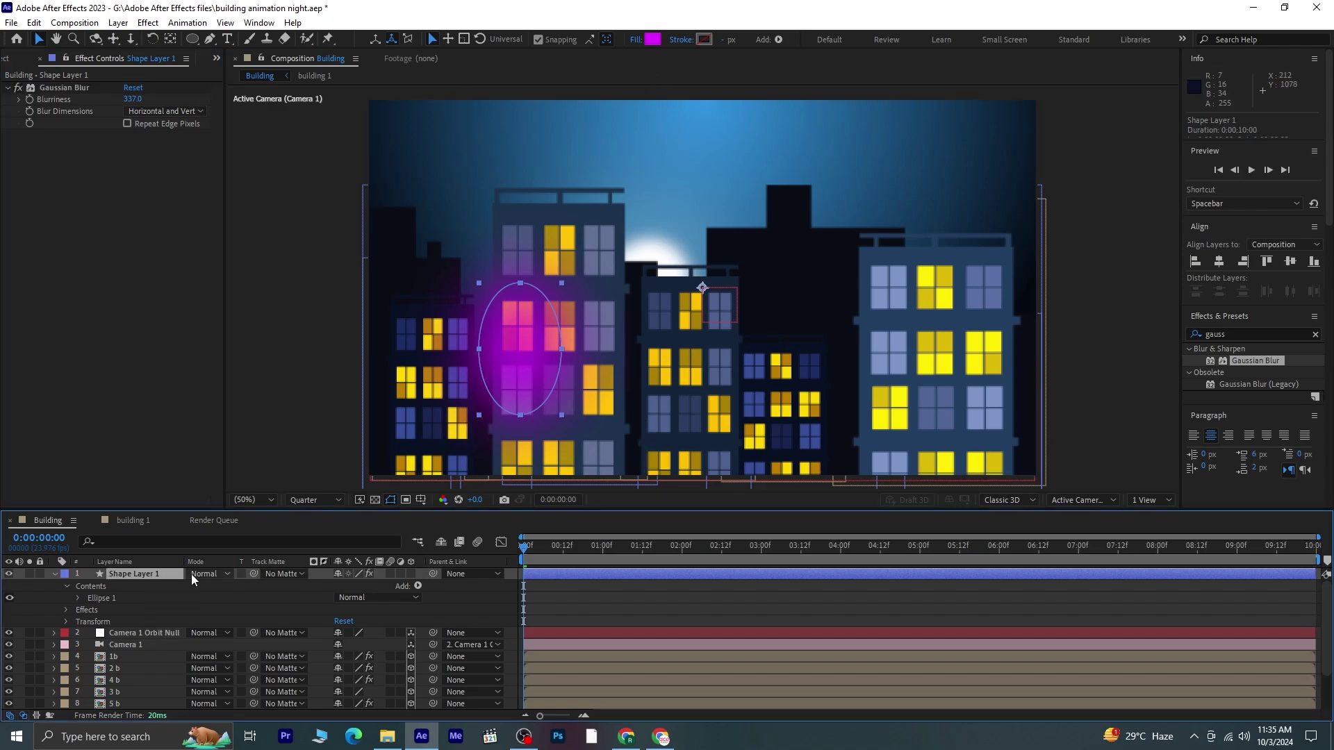
- Set the blurred ellipse layer's blending mode to Color Burn
key("ctrl+z")
left_click(214, 575)
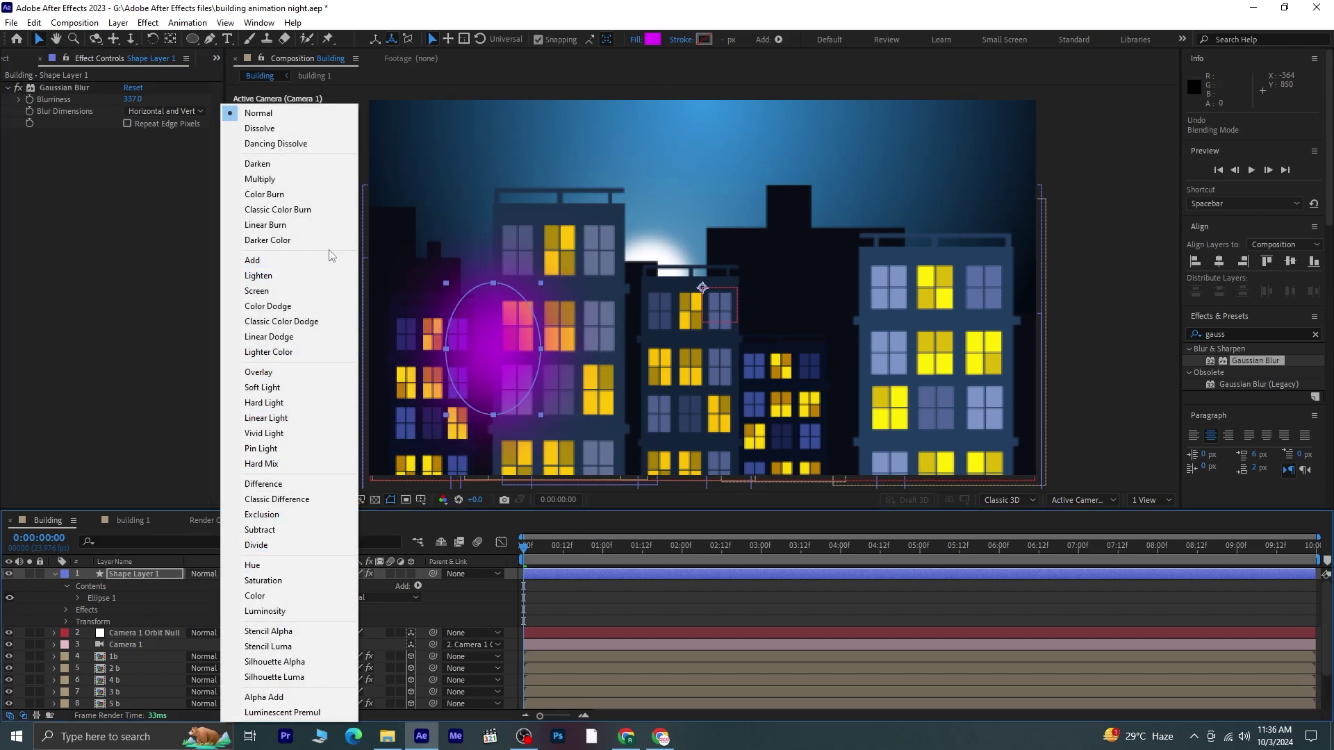
left_click(280, 196)
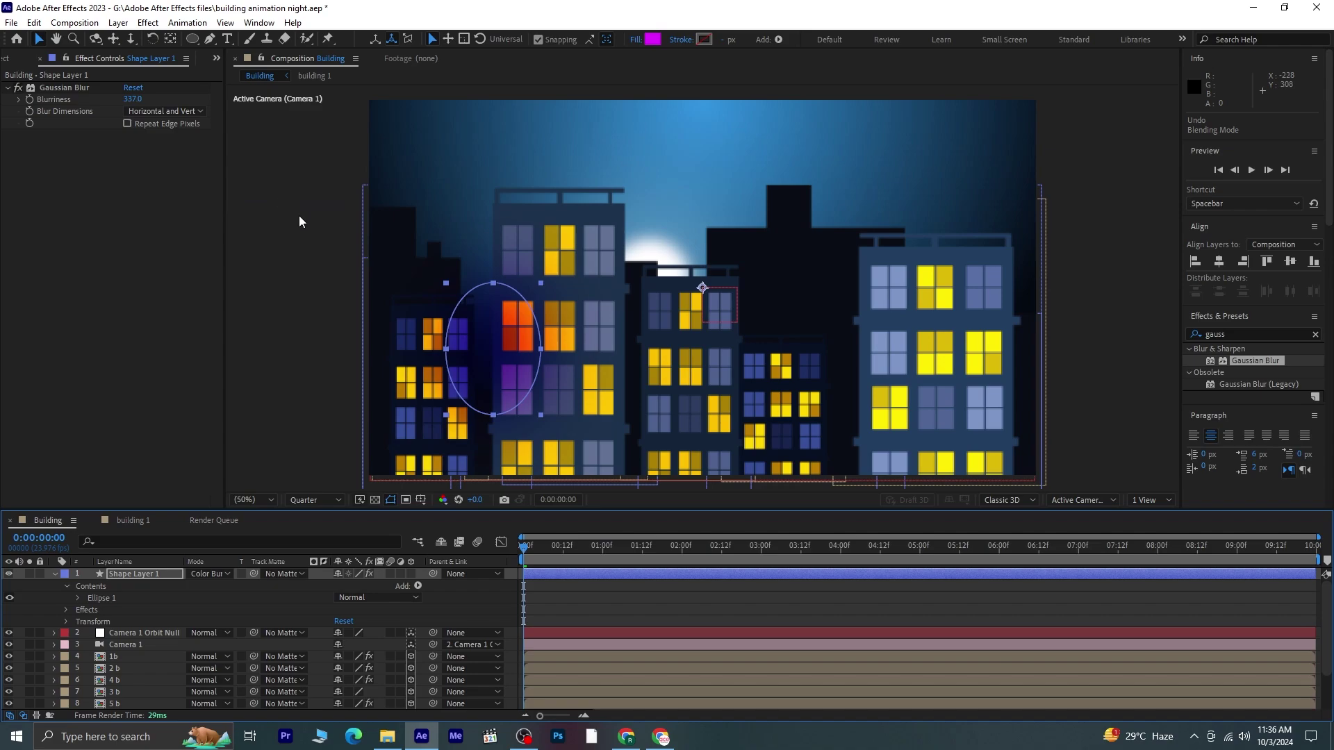
- Reduce the ellipse's Blurriness to 254.6 and scale it to about 117% by 130% over the gap between the two leftmost buildings
left_click_drag(541, 415, 538, 417)
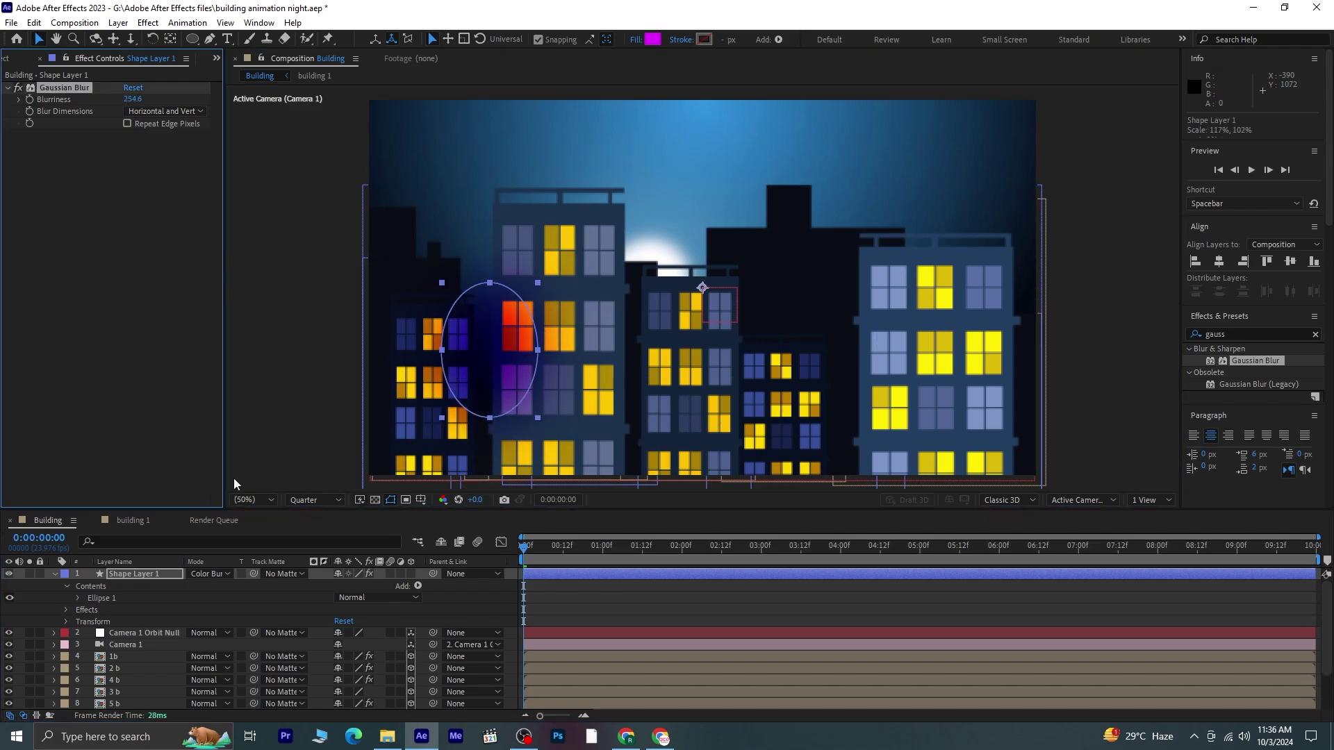
left_click(276, 451)
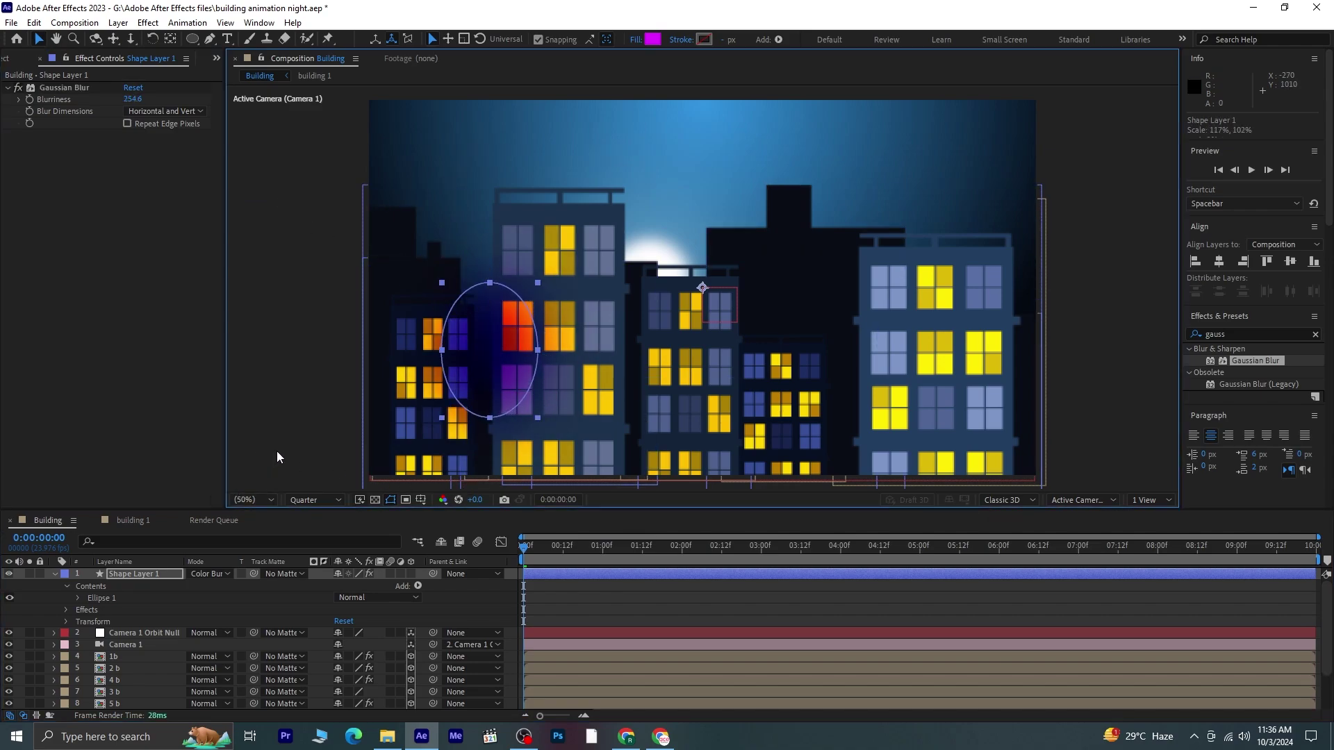
left_click(484, 399)
left_click_drag(491, 413, 489, 431)
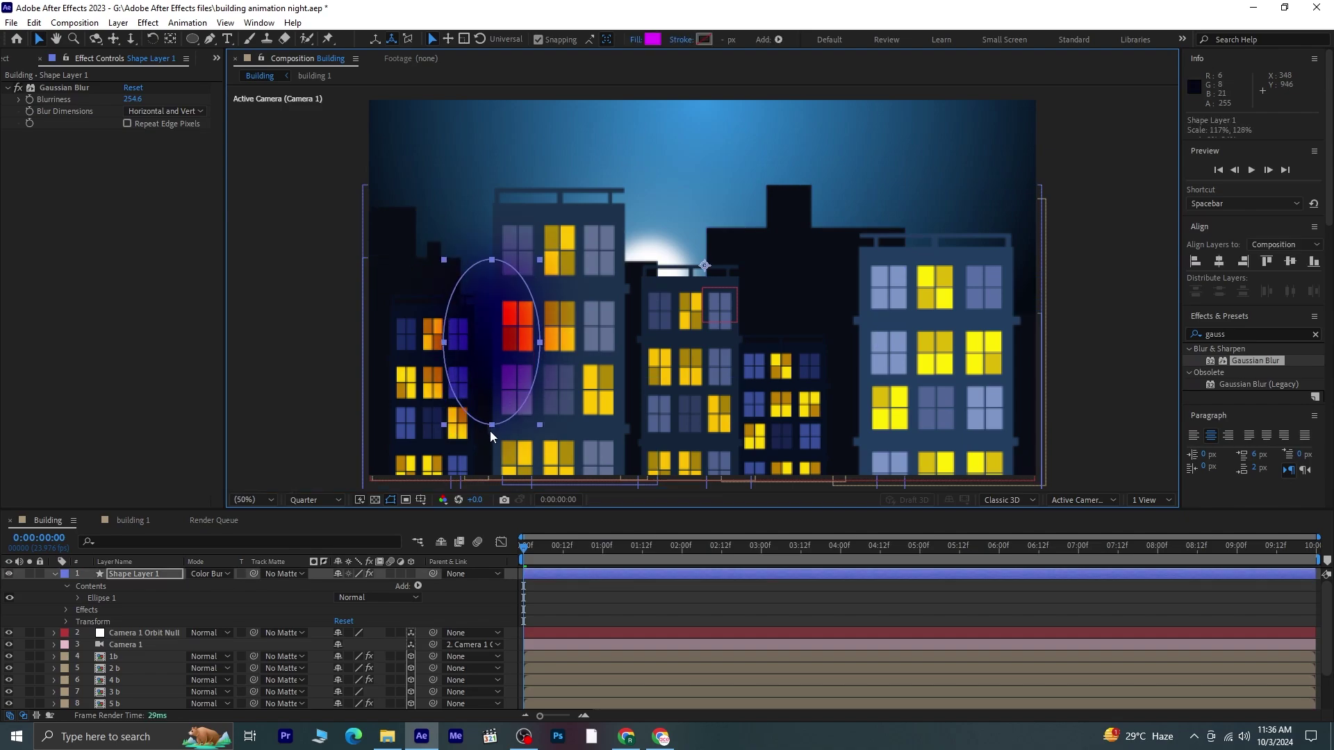
- Duplicate the glow ellipse onto the rightmost building's outer edge at 2416, 572, using Multiply blending and two Gaussian Blurs at Blurriness 143.3
left_click(55, 574)
key("ctrl+d")
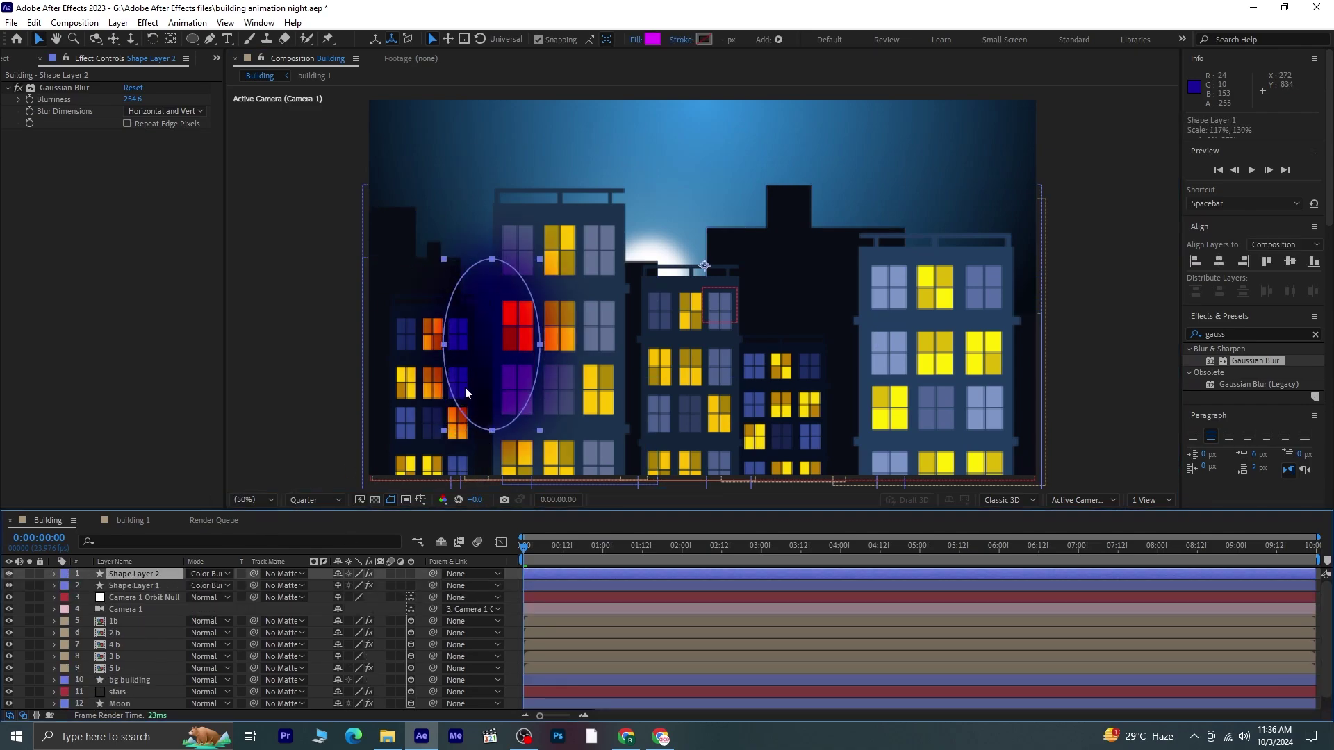
left_click_drag(517, 359, 995, 378)
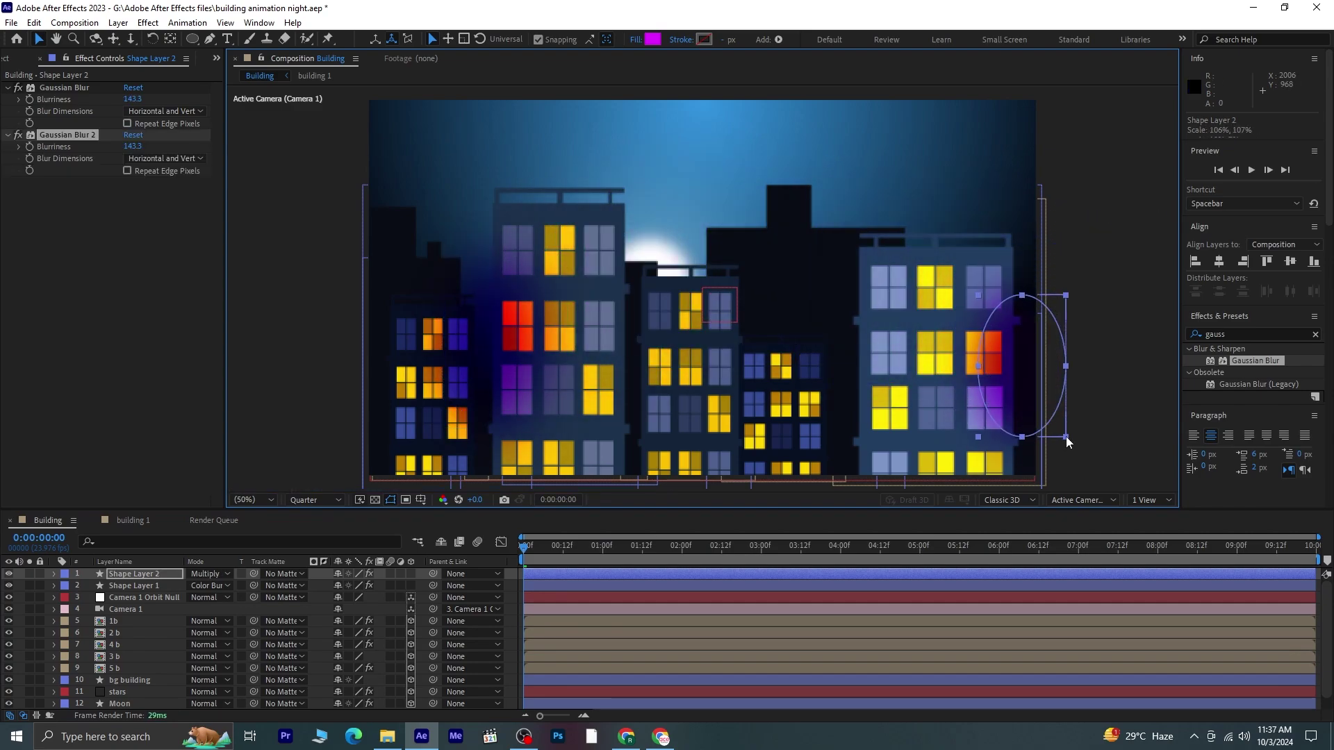
left_click_drag(1067, 442, 1078, 474)
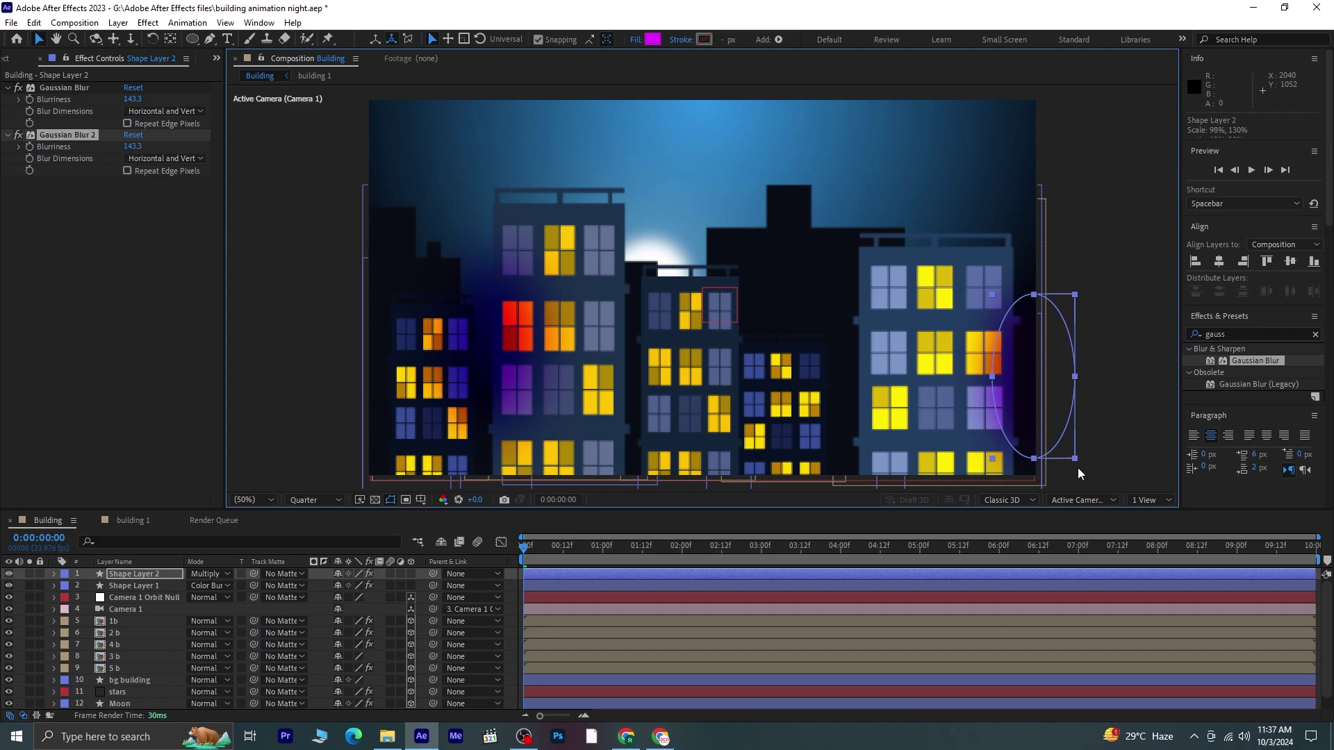
left_click_drag(1022, 359, 1013, 393)
left_click(1040, 296)
- Duplicate Shape Layer 2 and place the copy in the gap beside the rightmost building, at about 1914, 638.9
left_click(121, 572)
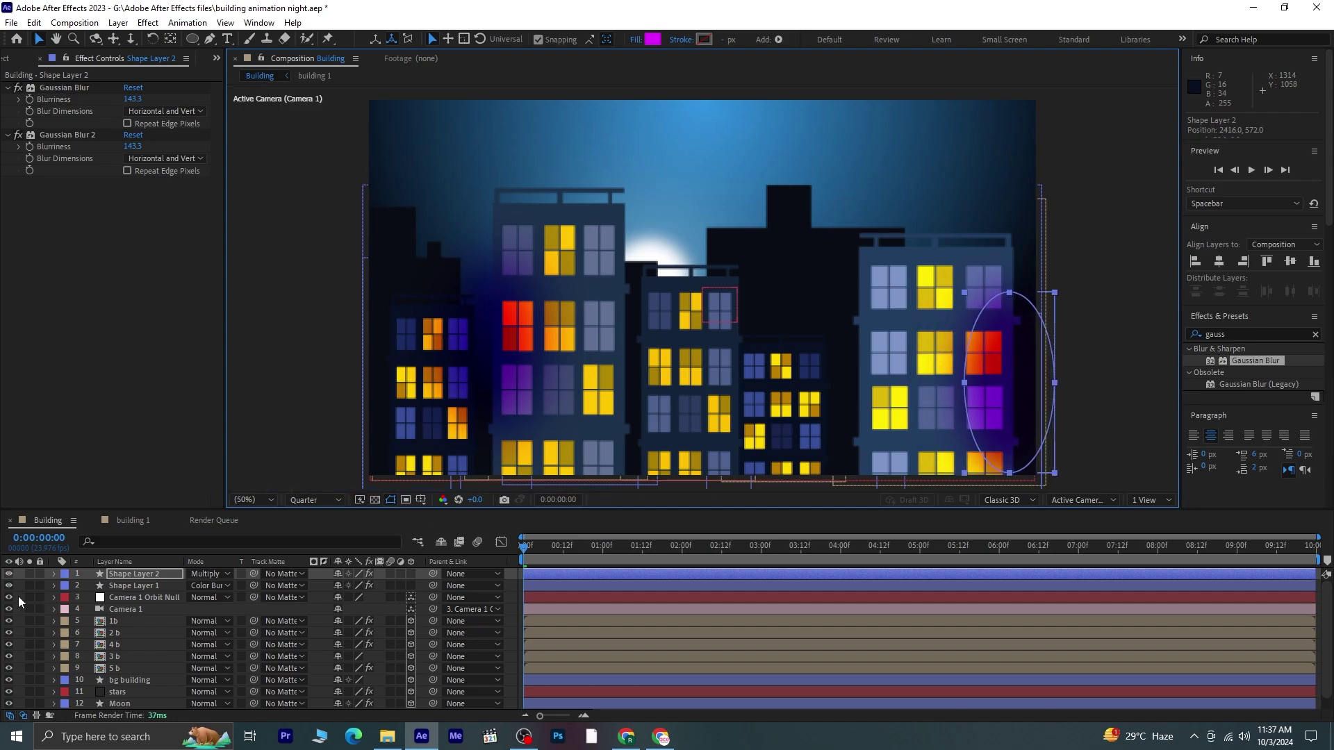
left_click(148, 564)
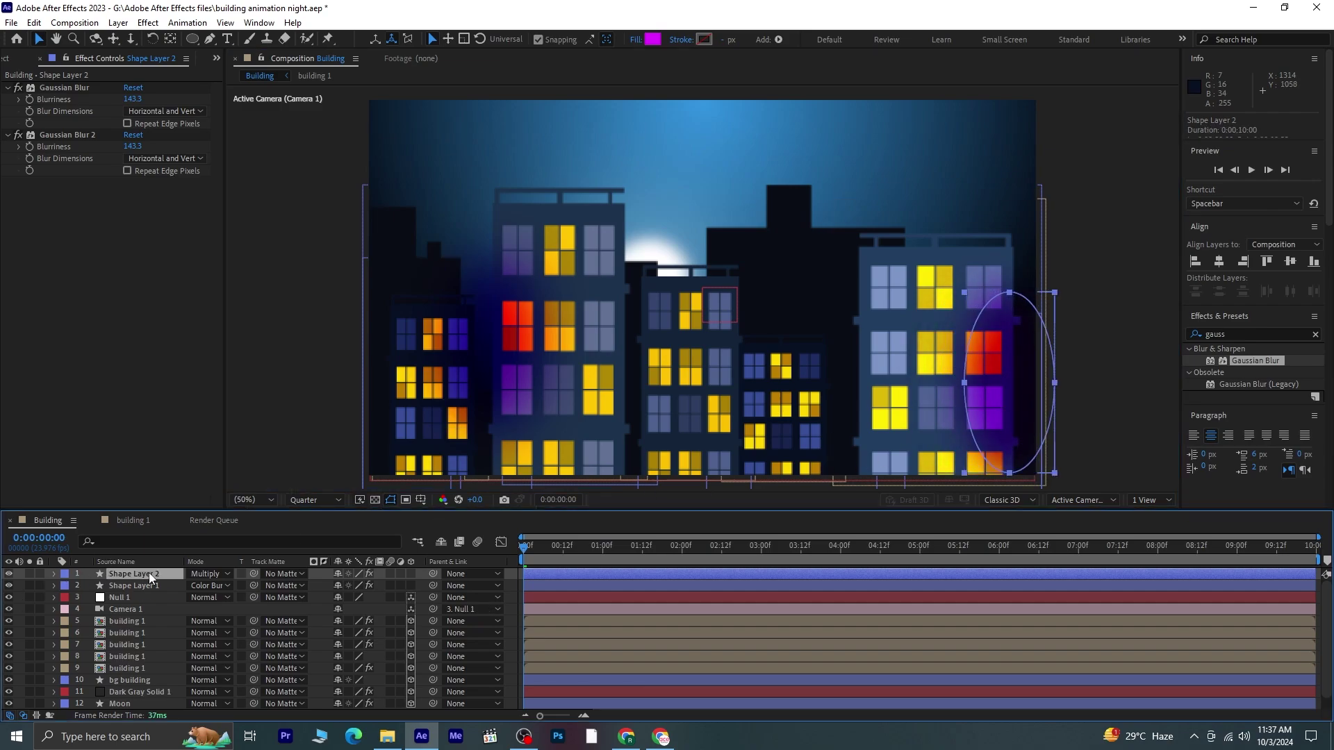
key("ctrl+d")
left_click(1011, 383)
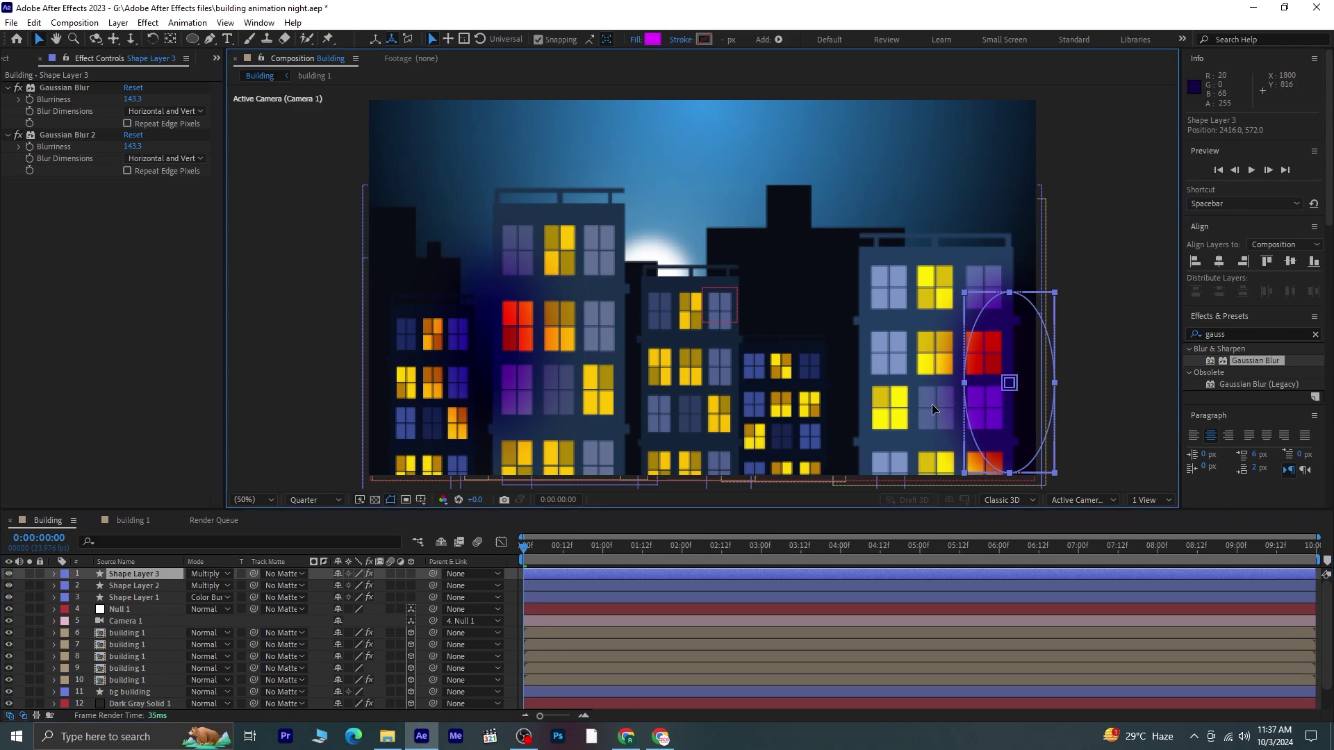
left_click_drag(933, 410, 861, 466)
mouse_move(844, 412)
left_mouse_down()
mouse_move(831, 369)
mouse_move(835, 398)
left_mouse_up()
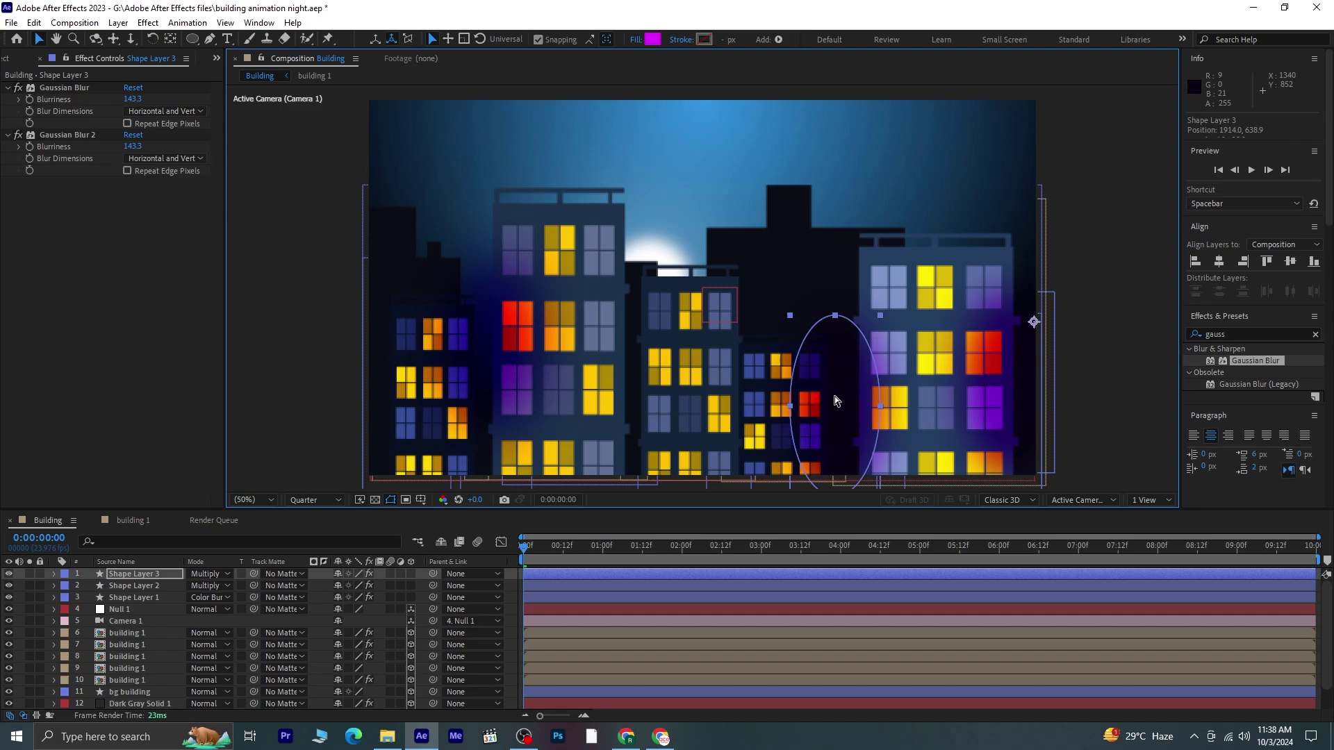
- Duplicate the glow ellipse to the base of the two leftmost buildings and rotate the copy about -90.6°
key("ctrl+d")
left_click_drag(853, 394, 456, 487)
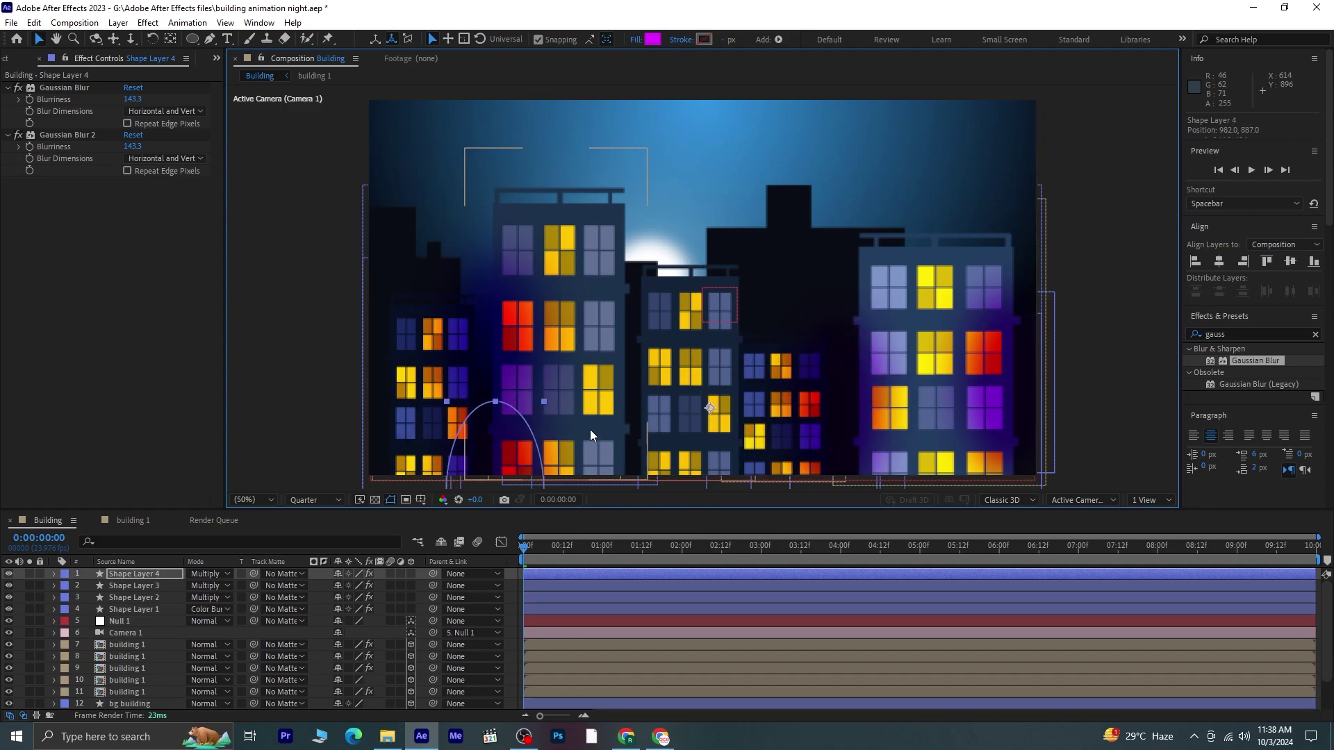
left_click_drag(581, 403, 551, 317)
left_click(152, 39)
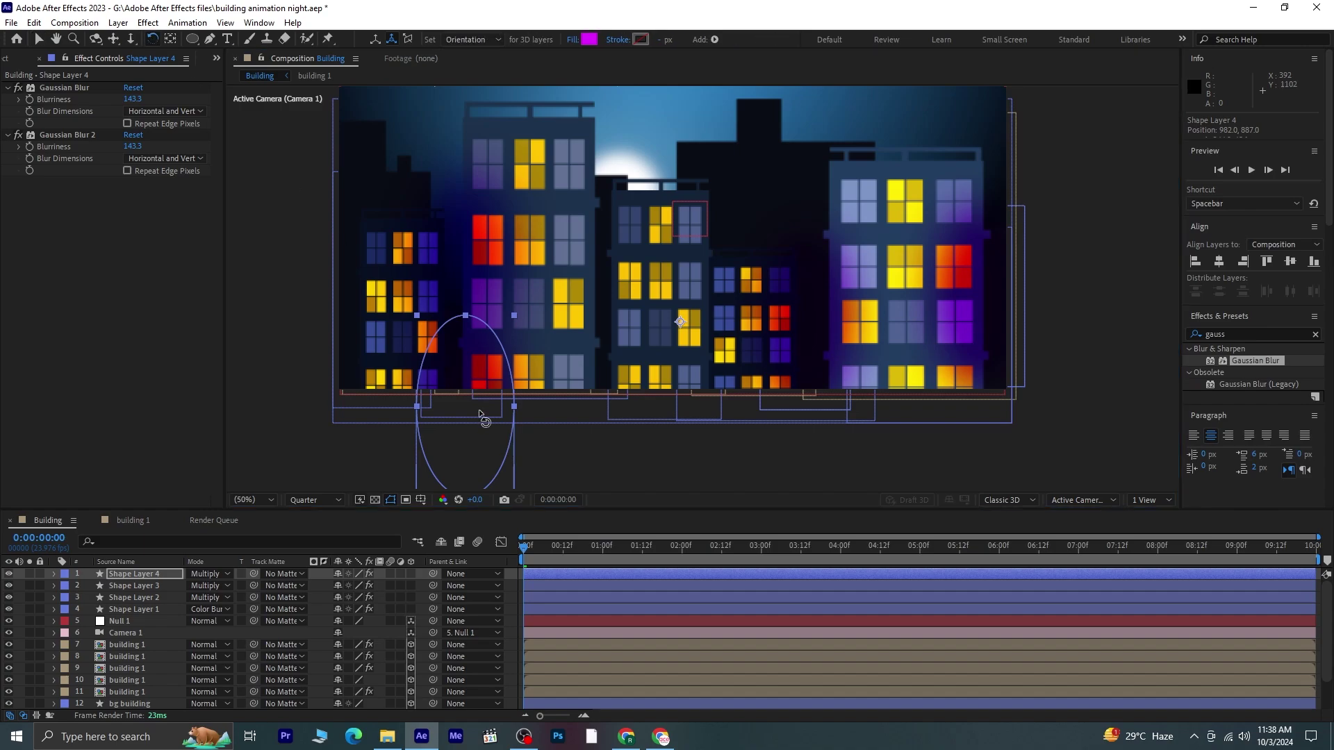
left_click_drag(478, 410, 523, 309)
key("v")
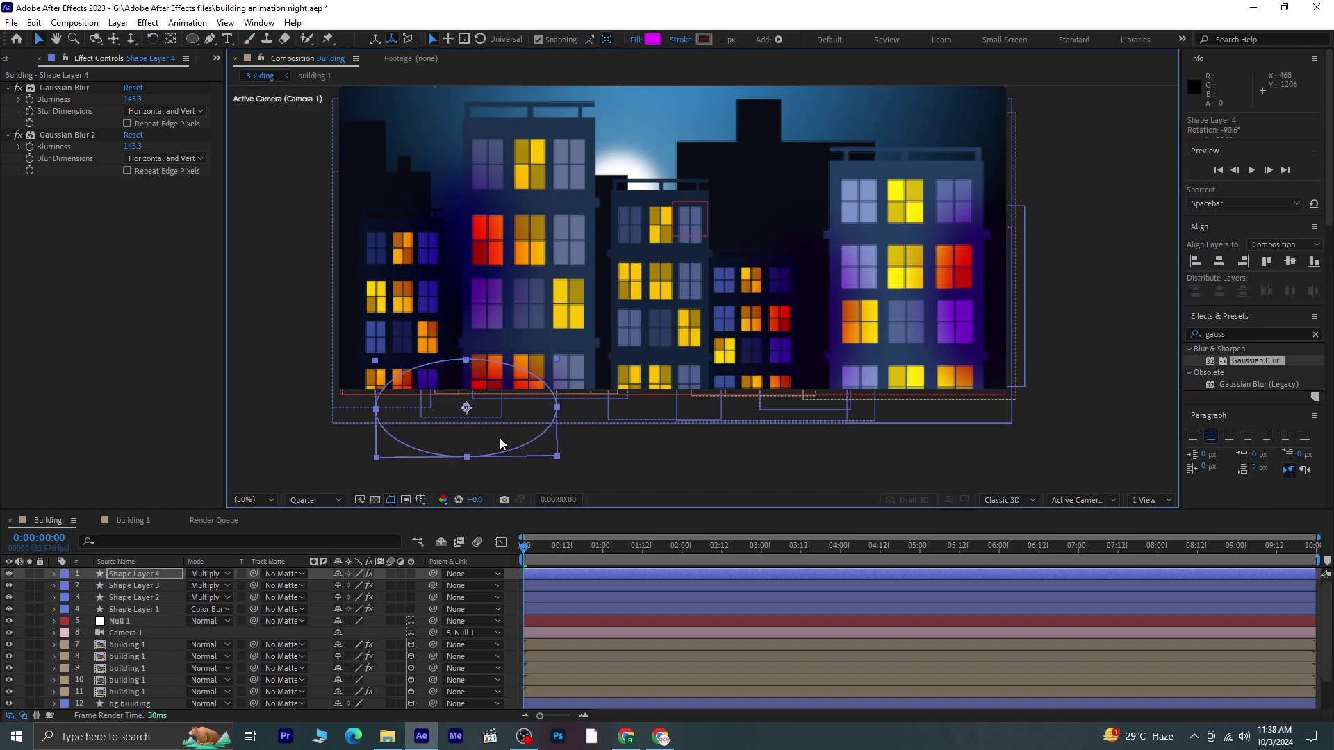
- Move the rotated ellipse up to 355.7, 1064.6 and set its blending mode to Color Burn
left_click_drag(499, 440, 496, 418)
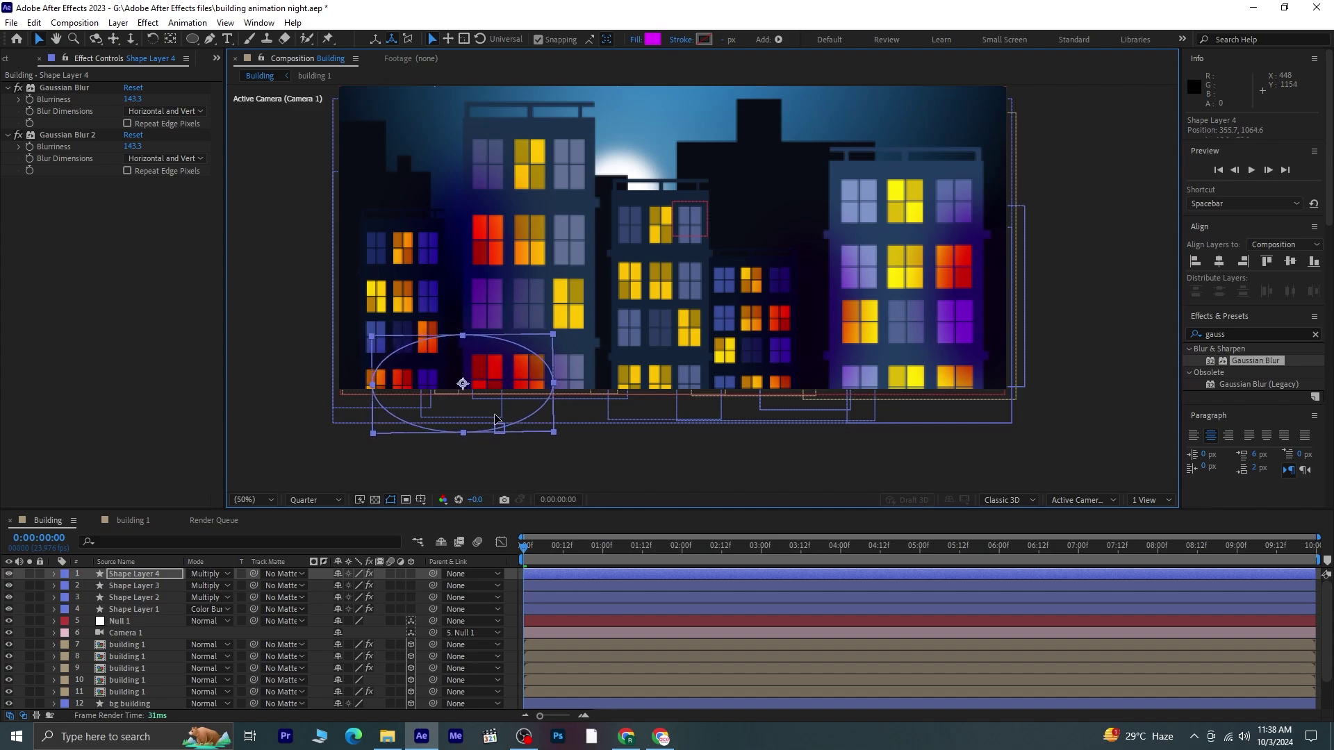
left_click(219, 574)
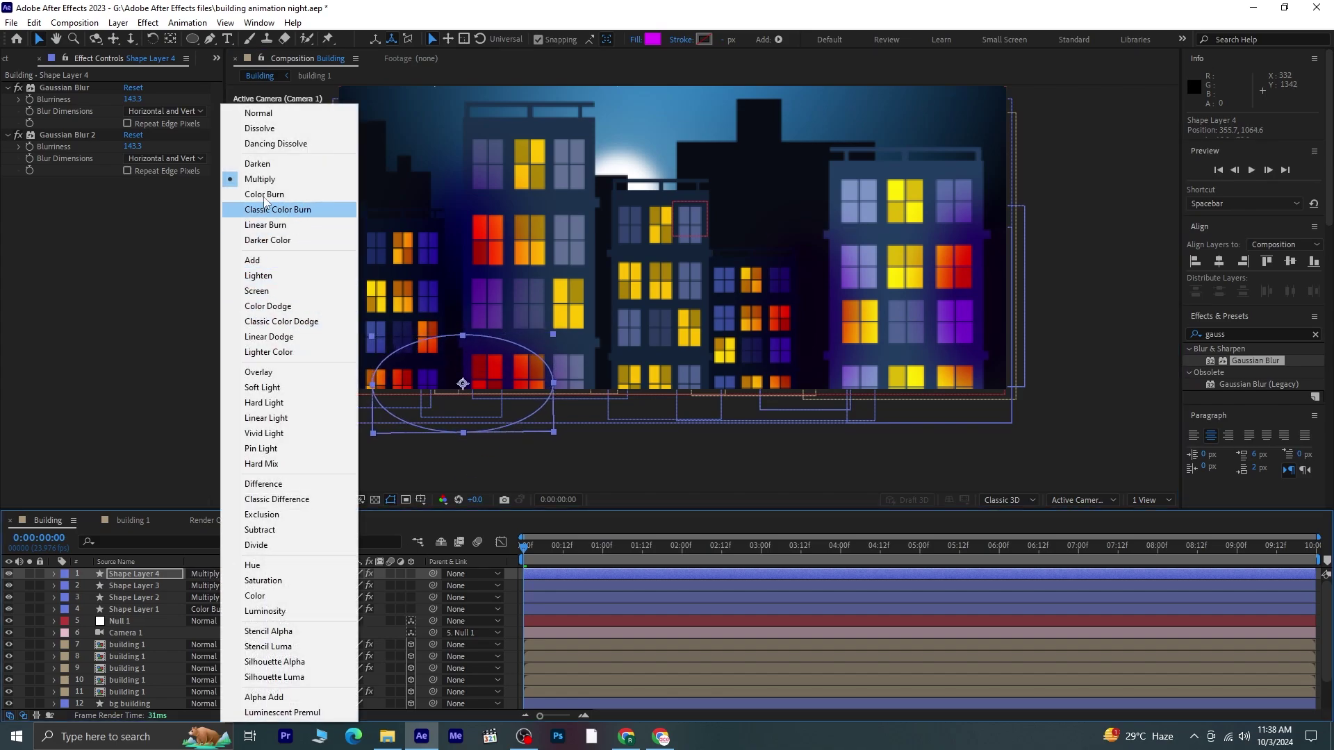
left_click(264, 194)
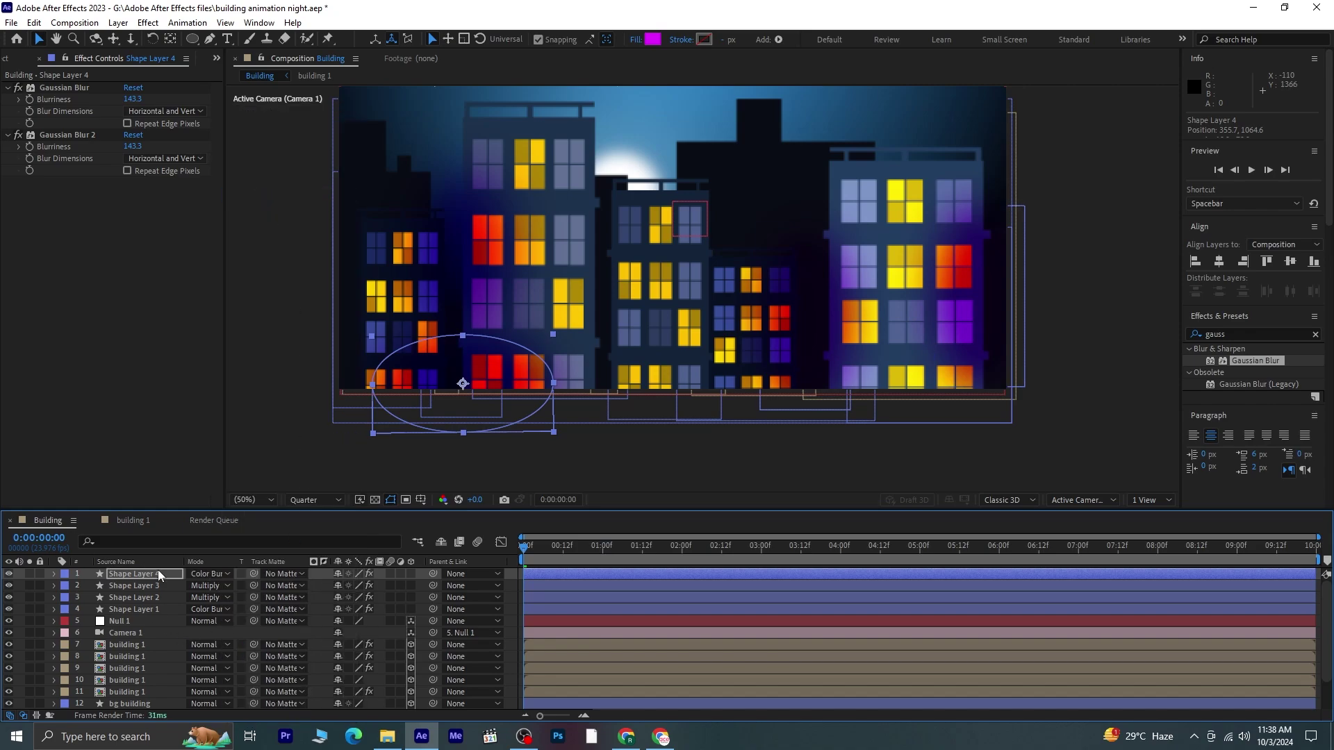
- Duplicate the horizontal ellipse over the middle building at 891.4, 886.4 with one Gaussian Blur and Overlay blending, and preview the animation
key("ctrl+d")
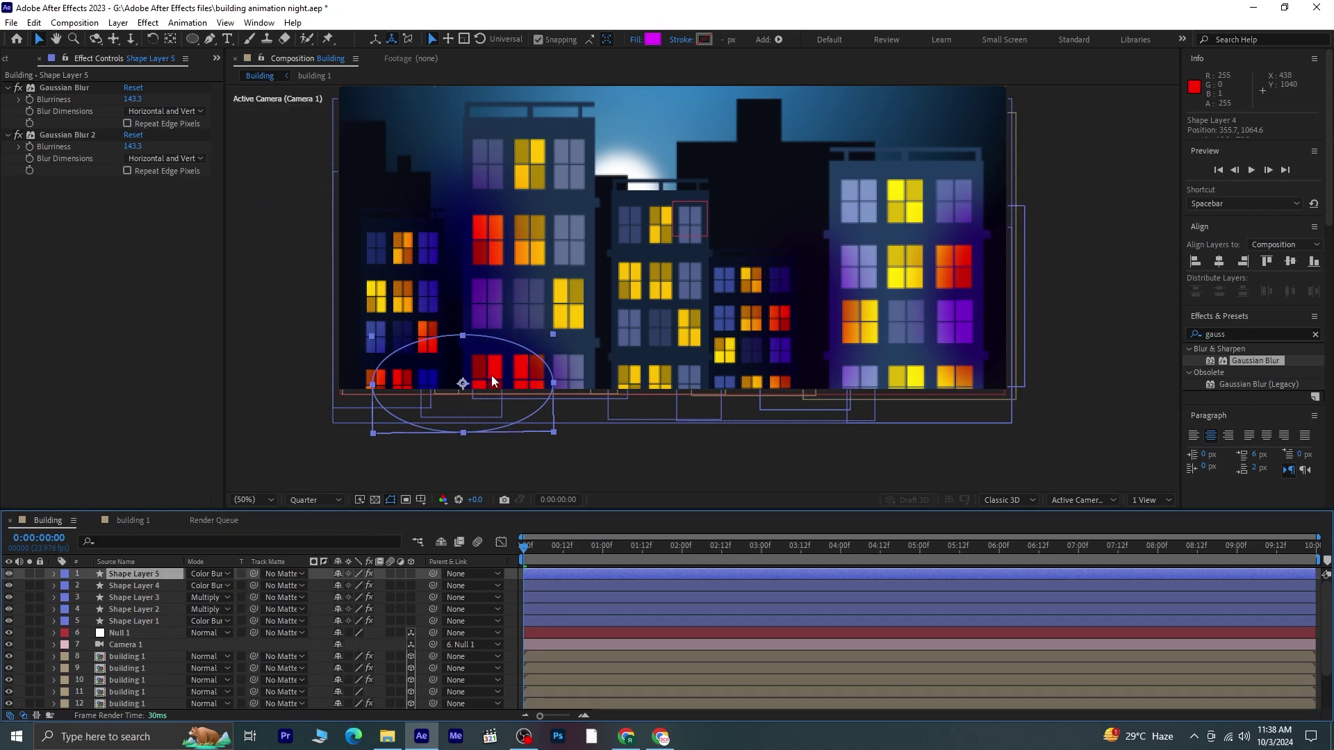
left_click_drag(492, 381, 671, 321)
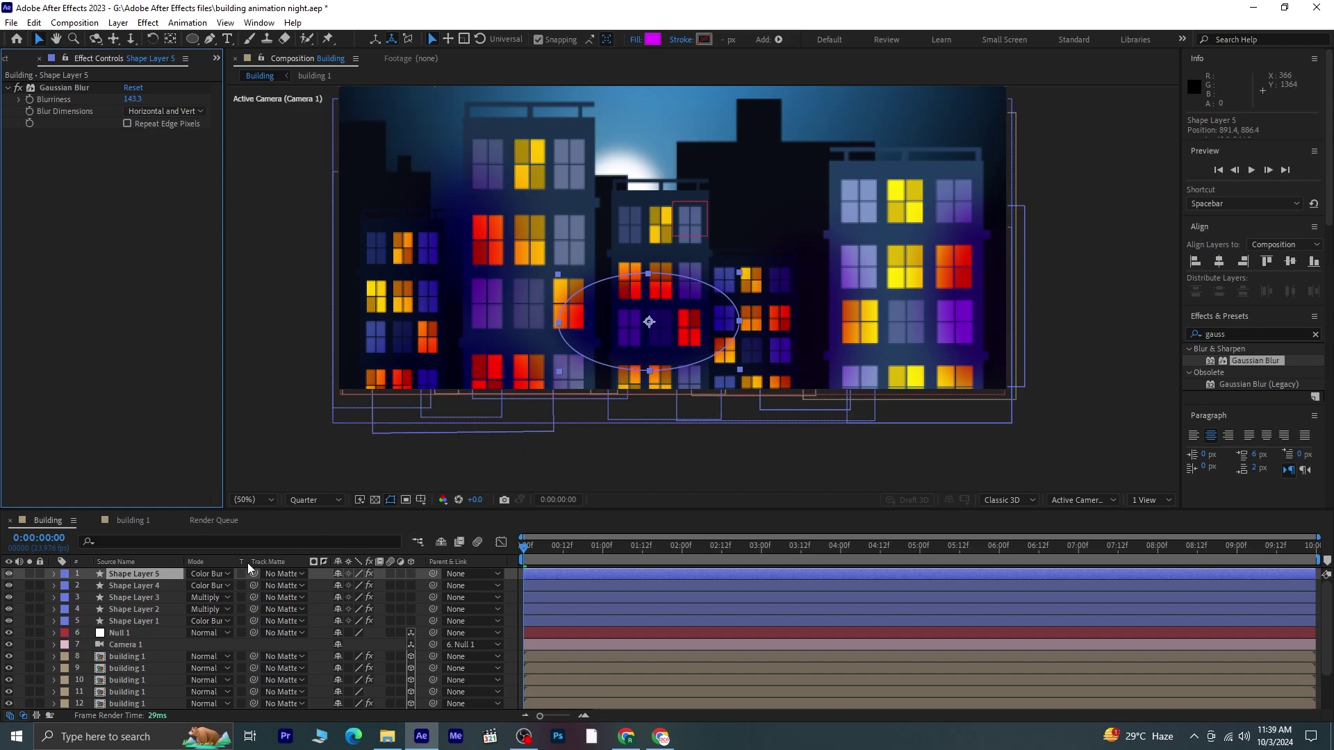
left_click(220, 572)
left_click(266, 373)
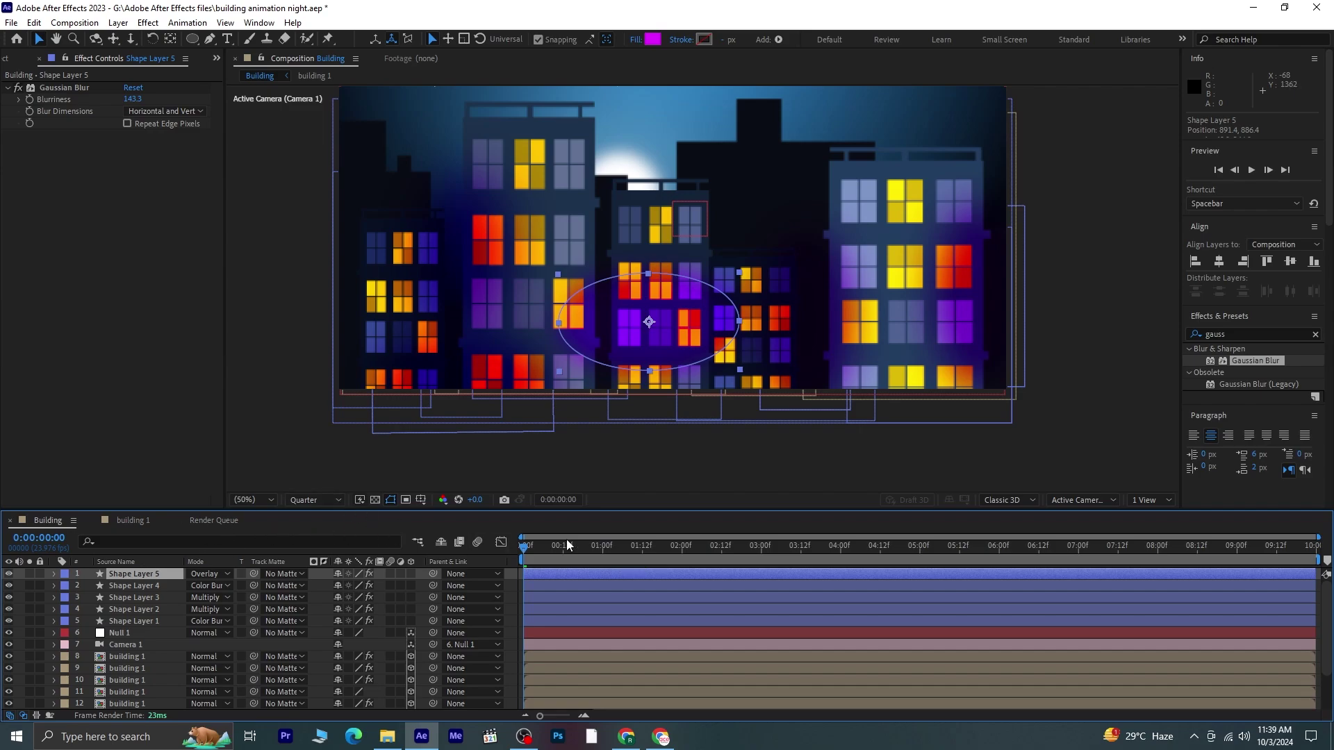
key("space")
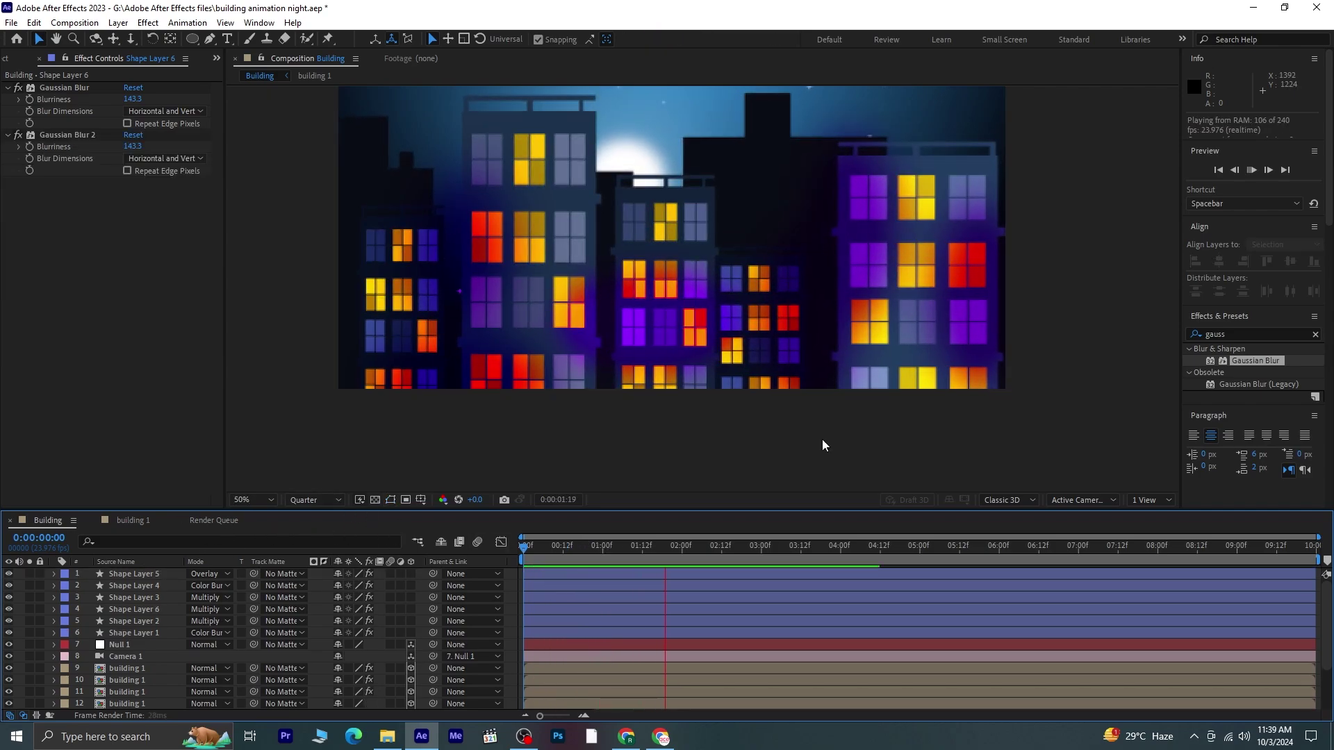